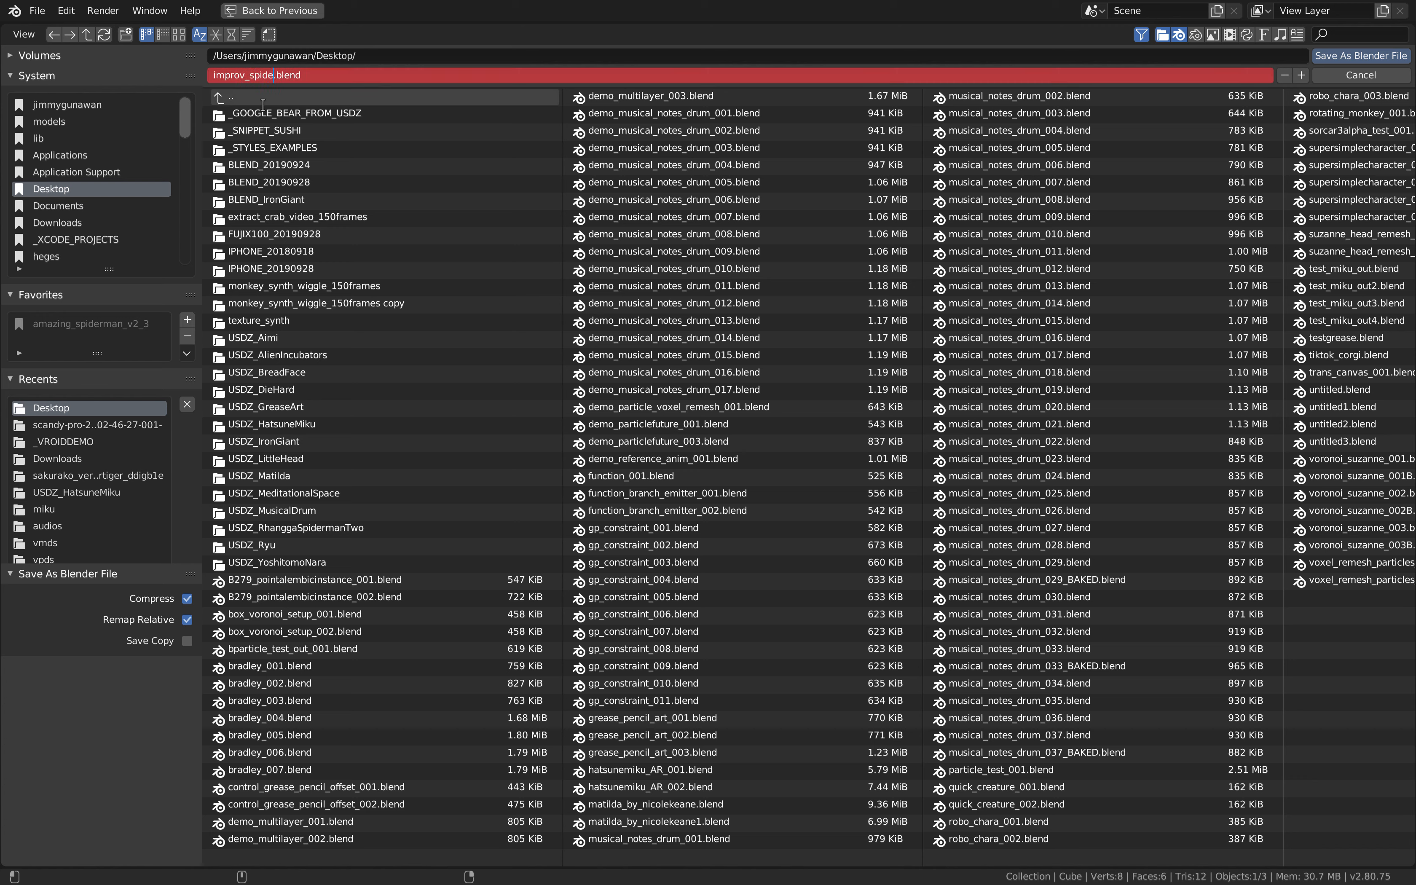
Step: Save the project to the Desktop as improv_spidery_001.blend
{"action": "key", "text": "Return"}
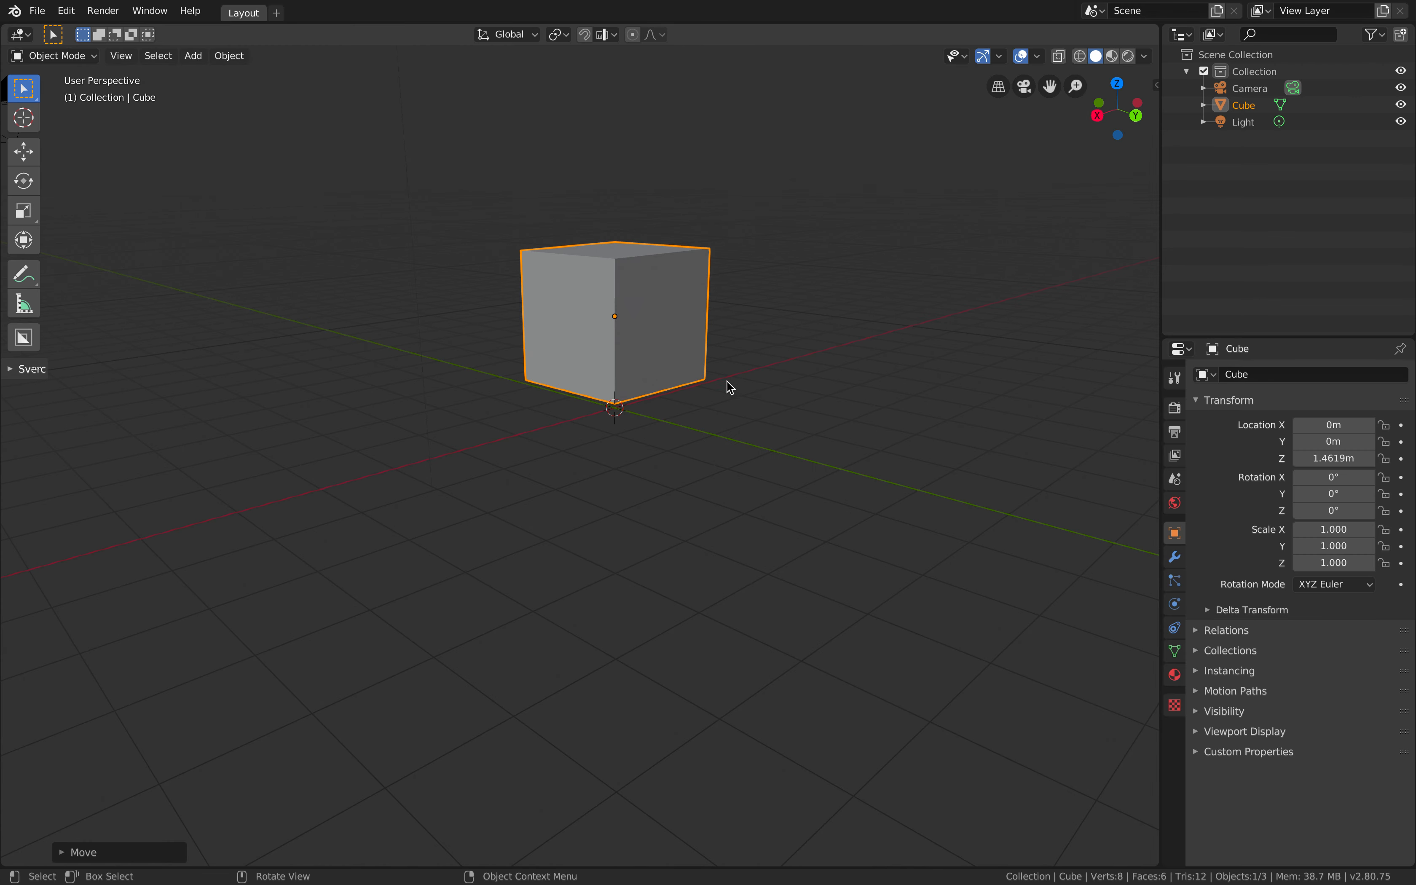
Step: Add a UV sphere, move it beside the cube to about X 1.52 m, Y -0.48 m, Z 1 m, and rotate it freely
{"action": "key", "text": "shift+a"}
{"action": "mouse_move", "coordinate": [732, 391]}
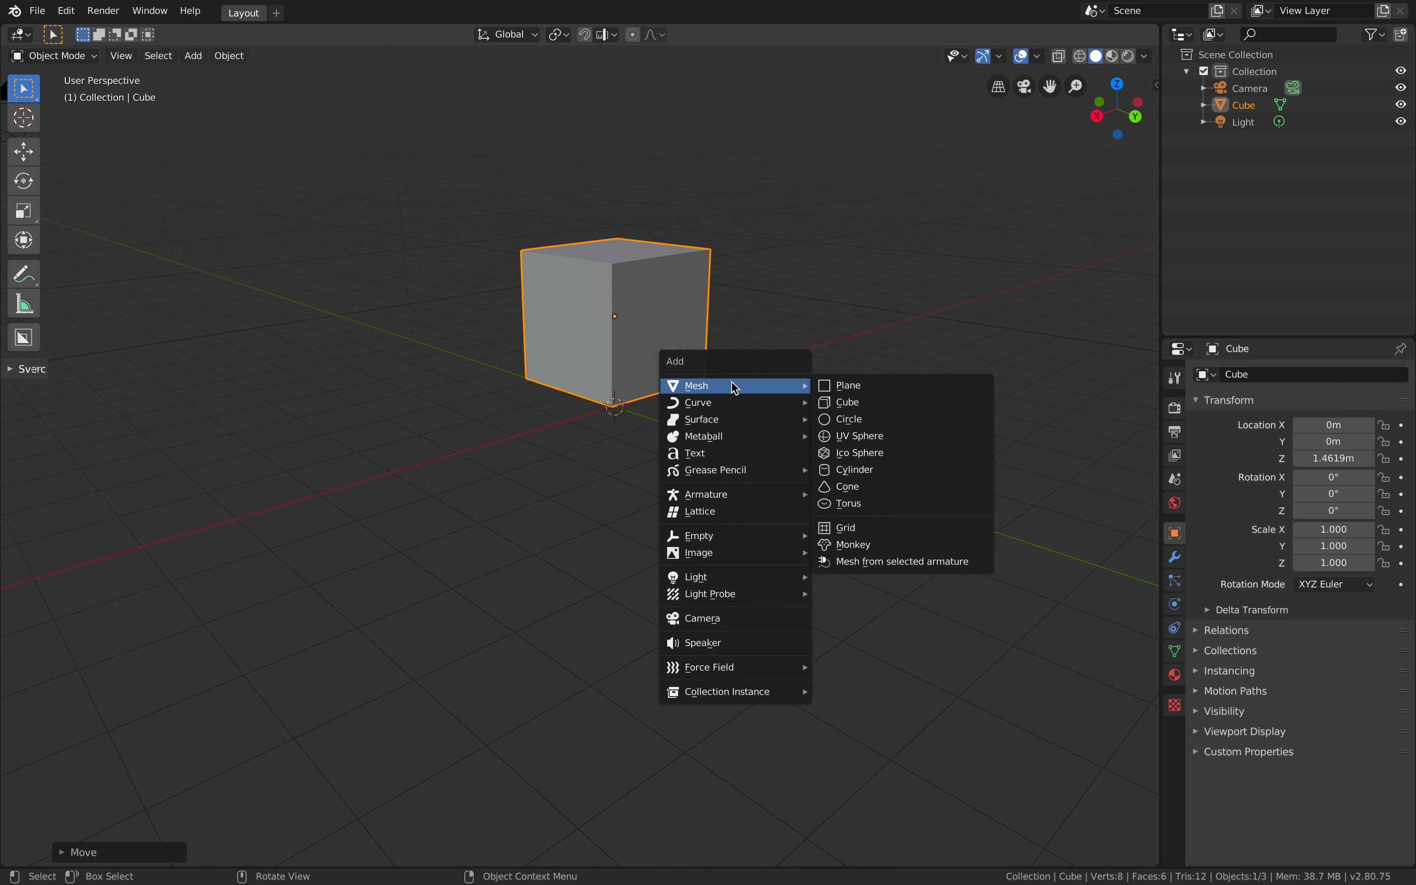
{"action": "left_click", "coordinate": [832, 436]}
{"action": "middle_click_drag", "start_coordinate": [818, 436], "coordinate": [744, 444]}
{"action": "key", "text": "g"}
{"action": "key", "text": "r"}
{"action": "left_click", "coordinate": [505, 181]}
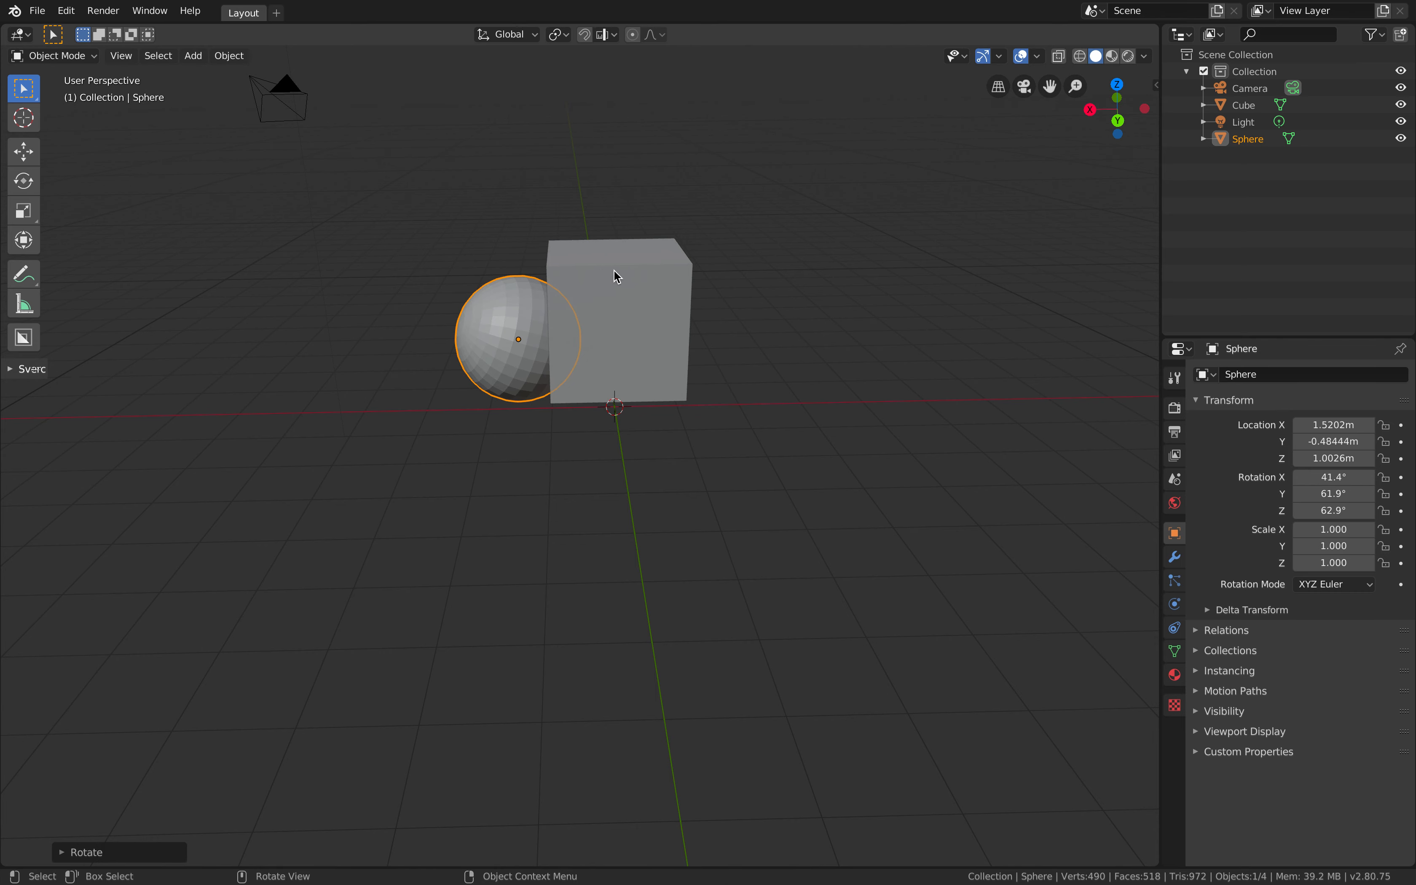
Step: Scale the sphere to about 0.5 and place it near an upper corner of the cube's +X face
{"action": "middle_click_drag", "start_coordinate": [614, 272], "coordinate": [650, 286]}
{"action": "key", "text": "s"}
{"action": "left_click", "coordinate": [581, 354]}
{"action": "middle_click_drag", "start_coordinate": [637, 363], "coordinate": [660, 402]}
{"action": "key", "text": "g"}
{"action": "left_click", "coordinate": [682, 373]}
{"action": "key", "text": "r"}
{"action": "key", "text": "r"}
{"action": "right_click", "coordinate": [631, 457]}
{"action": "key", "text": "g"}
{"action": "left_click", "coordinate": [661, 408]}
Step: Trackball-rotate the sphere so its pole faces outward from the cube and reduce its scale to about 0.45
{"action": "key", "text": "r"}
{"action": "key", "text": "r"}
{"action": "left_click", "coordinate": [654, 376]}
{"action": "key", "text": "r"}
{"action": "key", "text": "r"}
{"action": "left_click", "coordinate": [667, 383]}
{"action": "key", "text": "s"}
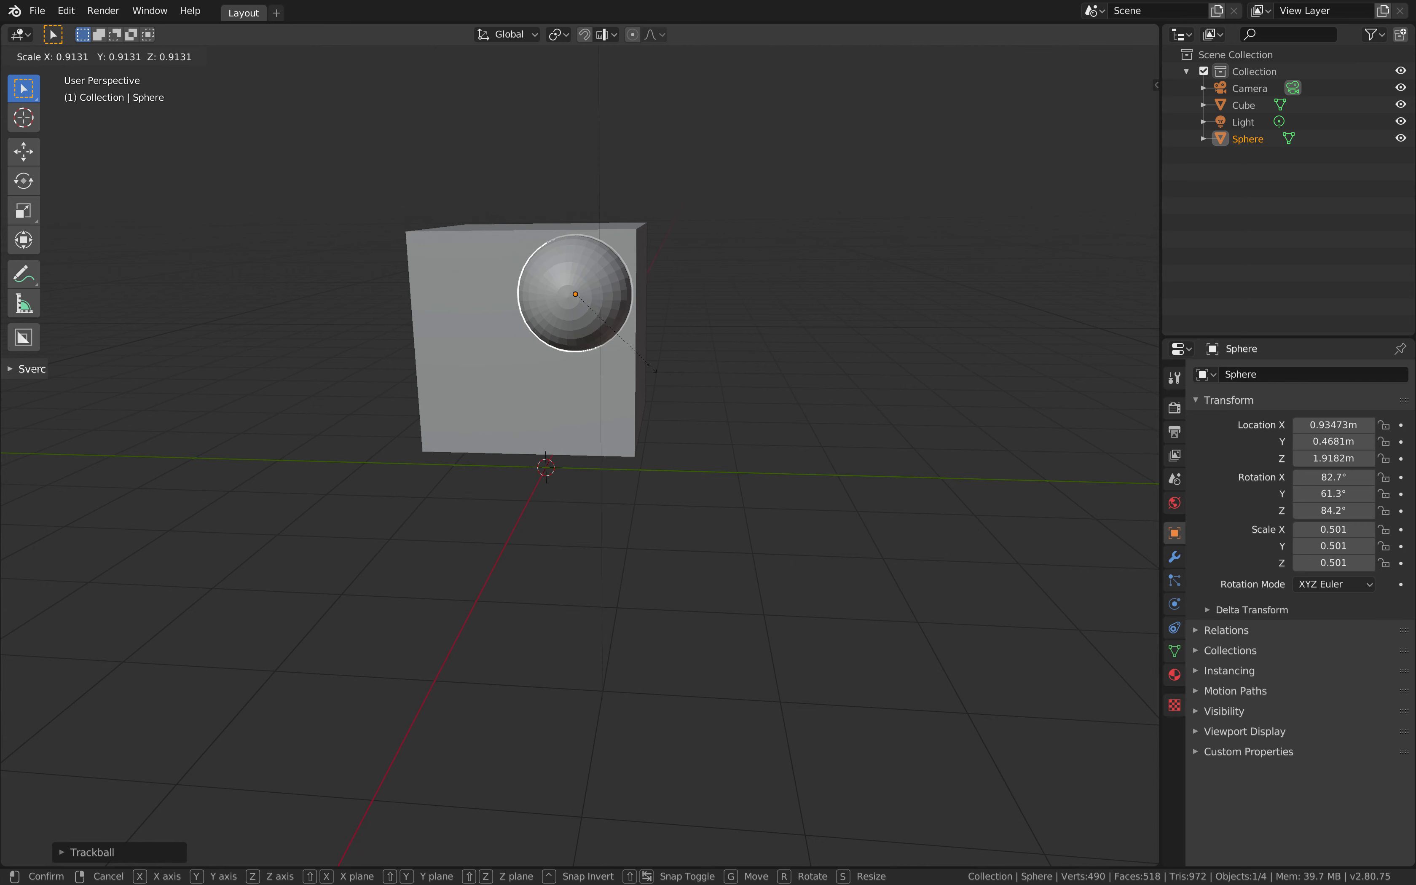
{"action": "left_click", "coordinate": [655, 356]}
Step: Duplicate the sphere to the other upper corner and the lower middle of the +X face, and shrink the copies, the lower one to about 0.4
{"action": "key", "text": "shift+d"}
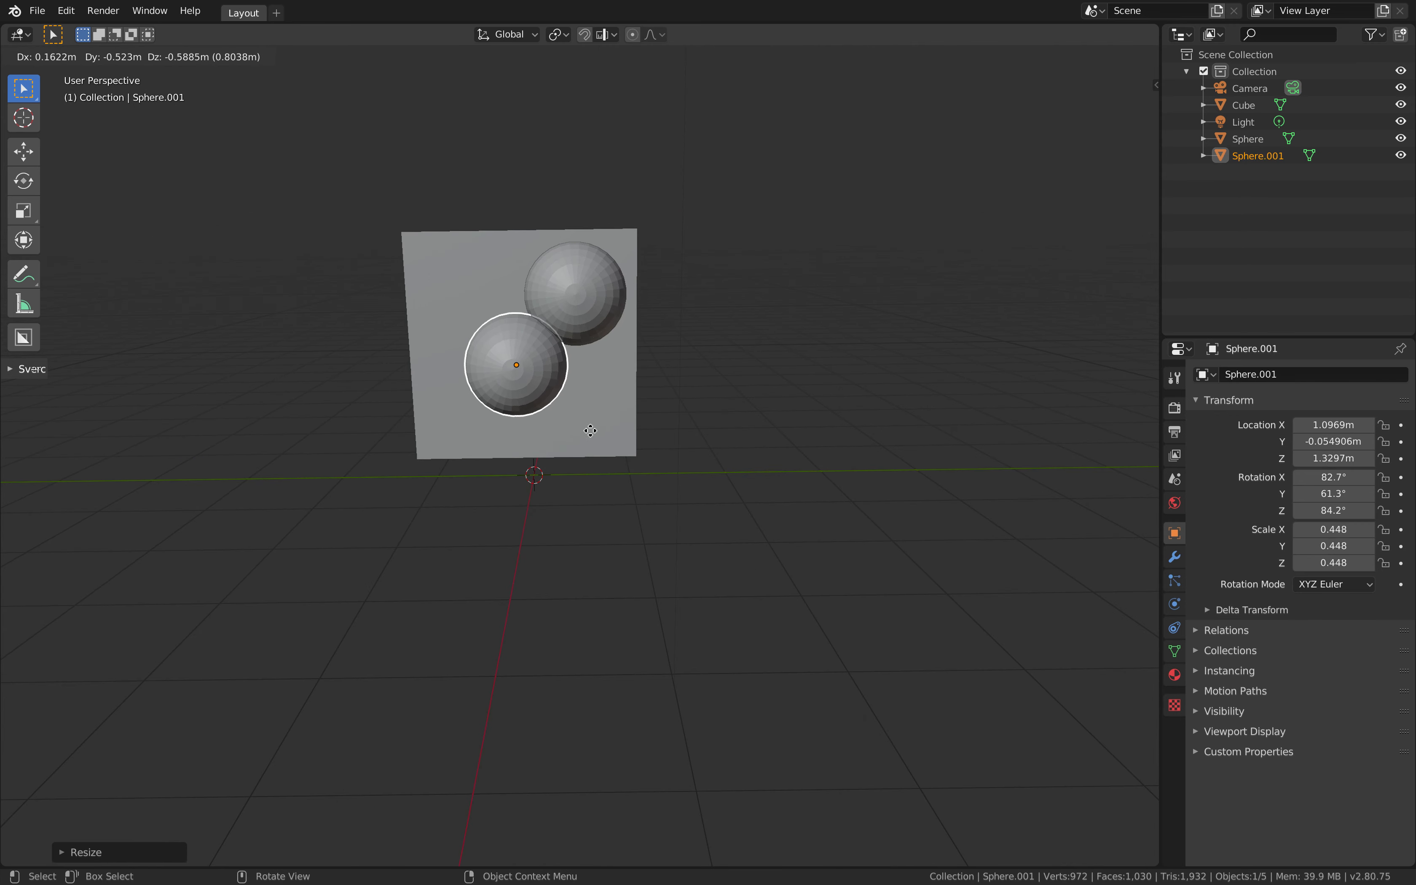
{"action": "left_click", "coordinate": [591, 440]}
{"action": "key", "text": "shift+d"}
{"action": "left_click", "coordinate": [527, 342]}
{"action": "key", "text": "s"}
{"action": "left_click", "coordinate": [546, 390]}
{"action": "left_click", "coordinate": [549, 395]}
{"action": "key", "text": "s"}
{"action": "left_click", "coordinate": [597, 392]}
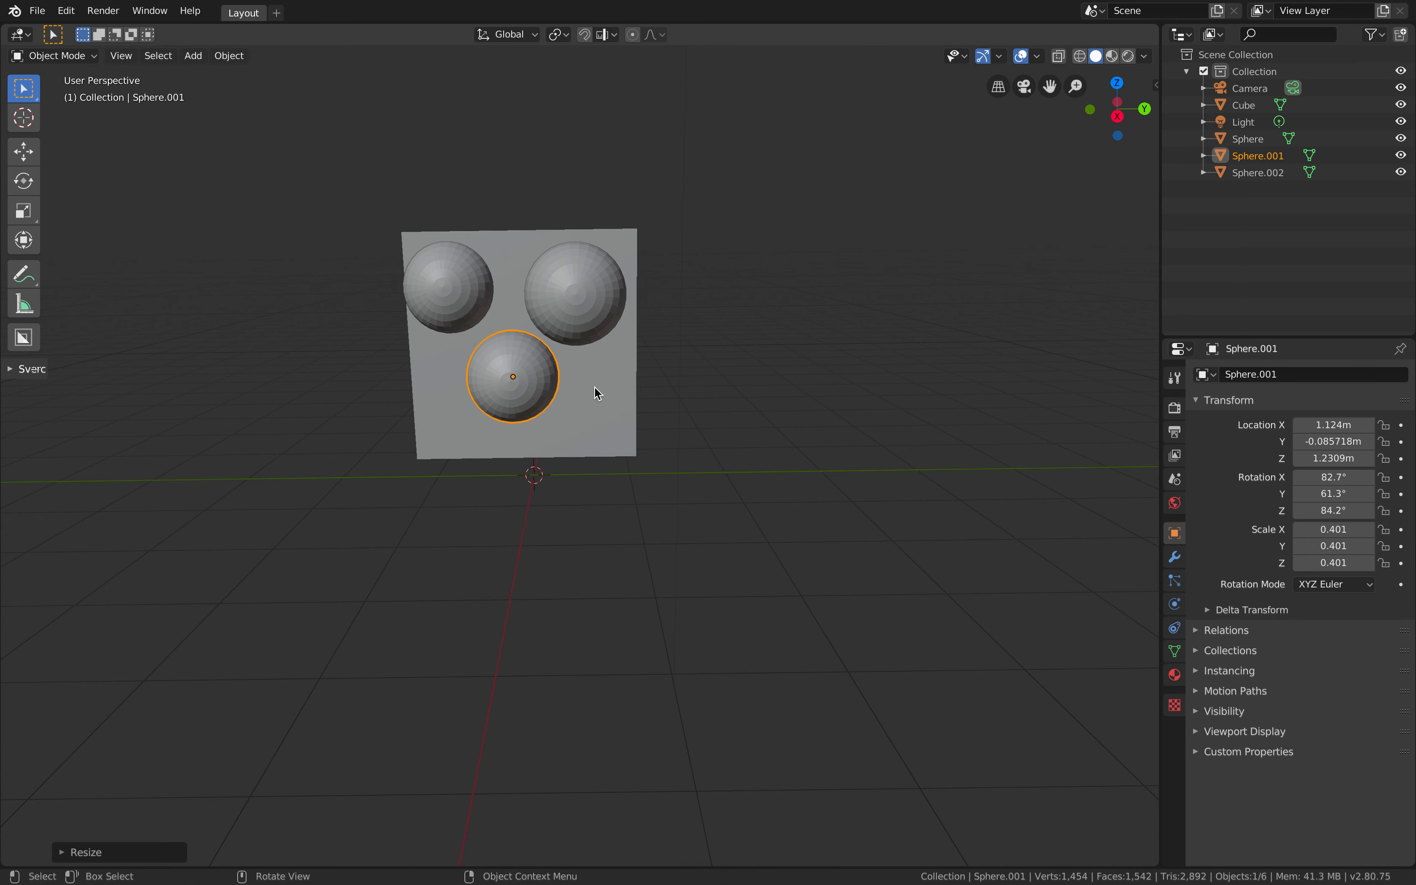
Step: Adjust the positions of the two sphere copies on the cube's +X face and save the file
{"action": "key", "text": "g"}
{"action": "left_click", "coordinate": [602, 366]}
{"action": "left_click", "coordinate": [478, 306]}
{"action": "key", "text": "g"}
{"action": "left_click", "coordinate": [483, 310]}
{"action": "mouse_move", "coordinate": [646, 301]}
{"action": "middle_mouse_down"}
{"action": "mouse_move", "coordinate": [648, 341]}
{"action": "mouse_move", "coordinate": [671, 316]}
{"action": "middle_mouse_up"}
{"action": "key", "text": "ctrl+s"}
{"action": "left_click", "coordinate": [649, 340]}
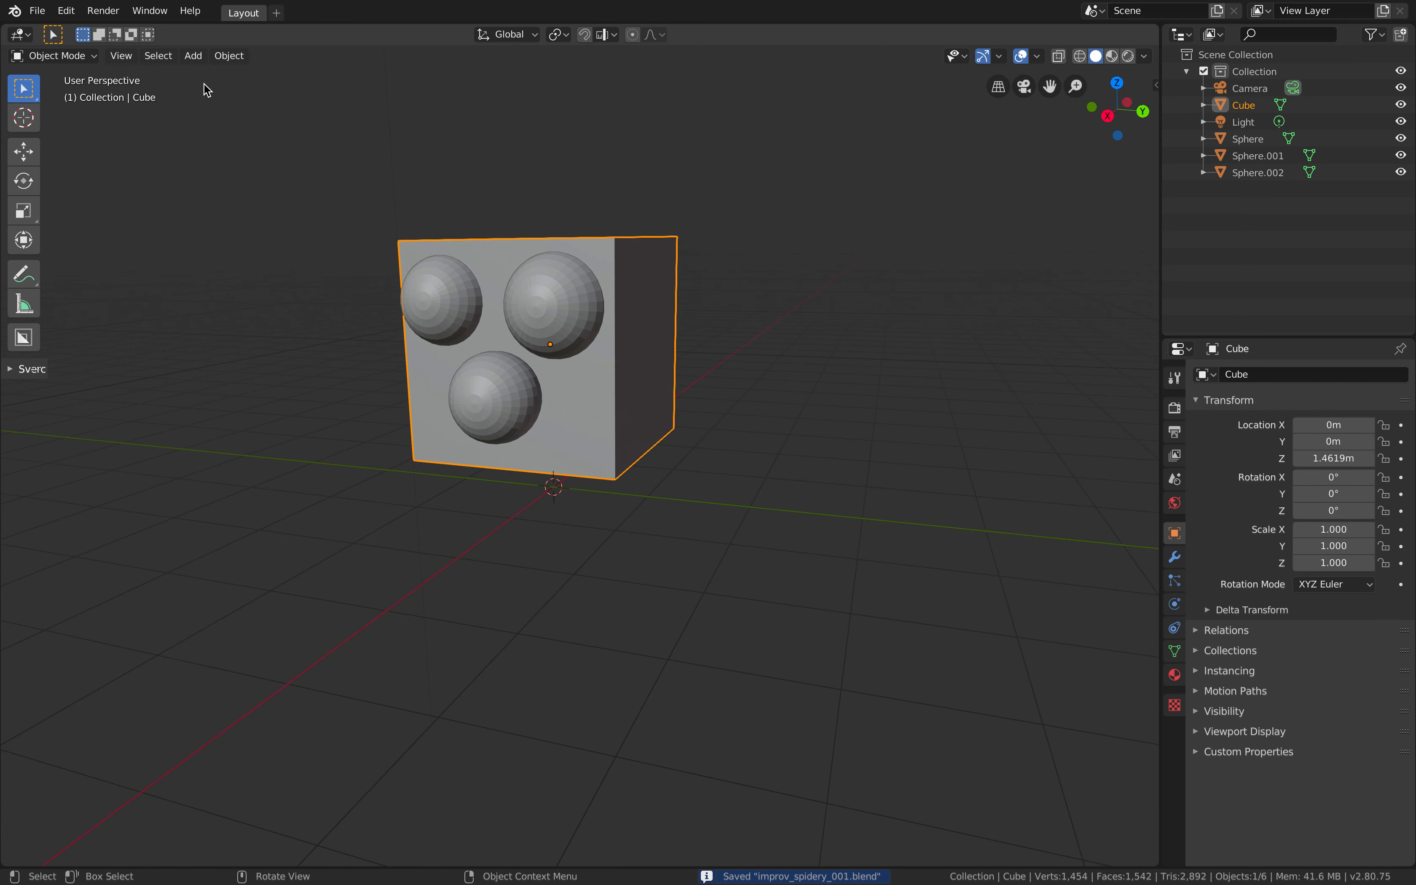
Step: Check which side of the cube is the front by switching to the Front viewpoint
{"action": "middle_click_drag", "start_coordinate": [572, 309], "coordinate": [571, 448]}
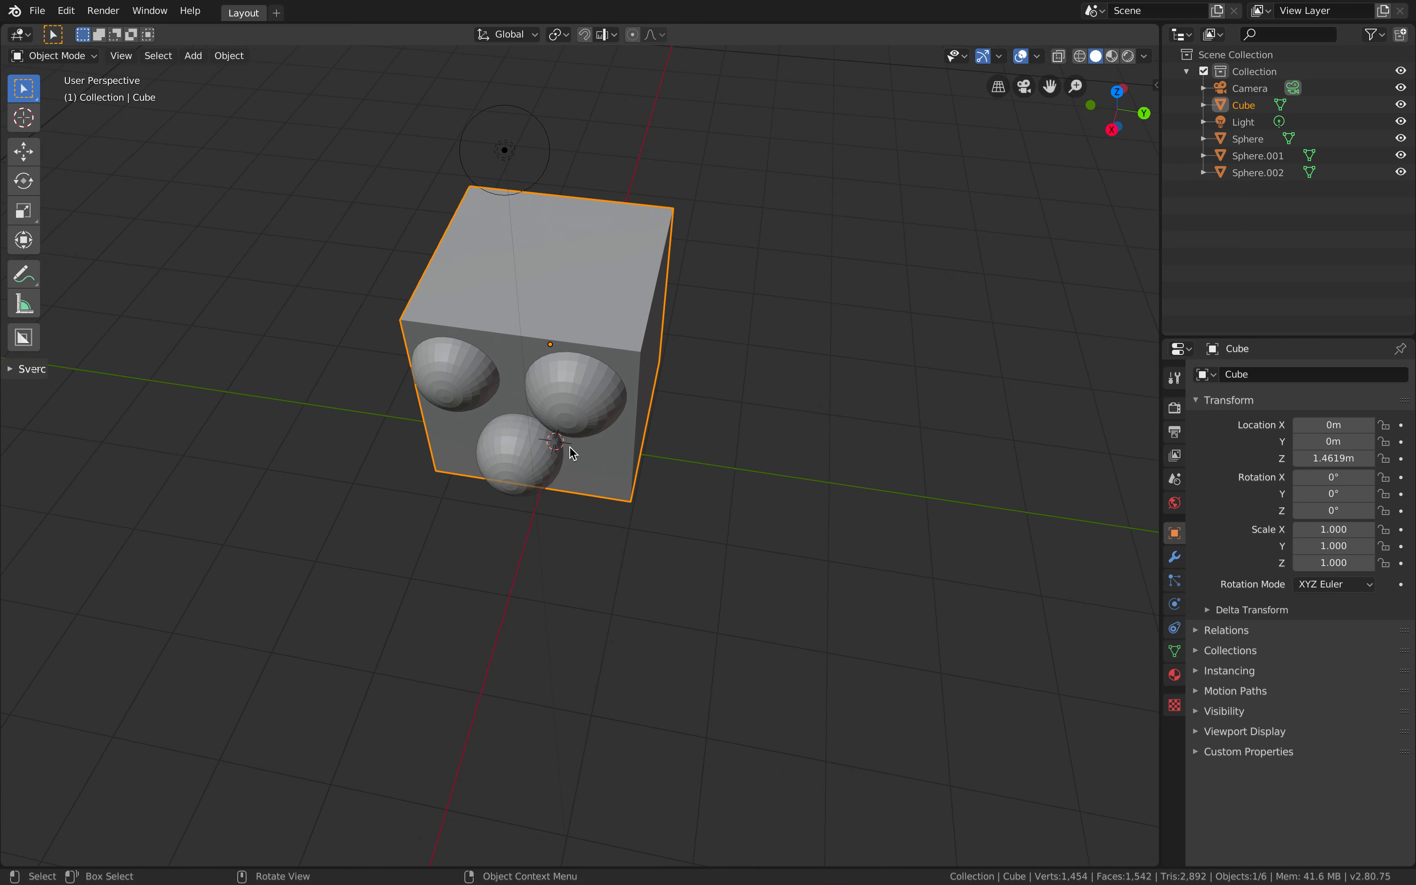
{"action": "middle_click_drag", "start_coordinate": [507, 506], "coordinate": [1041, 164]}
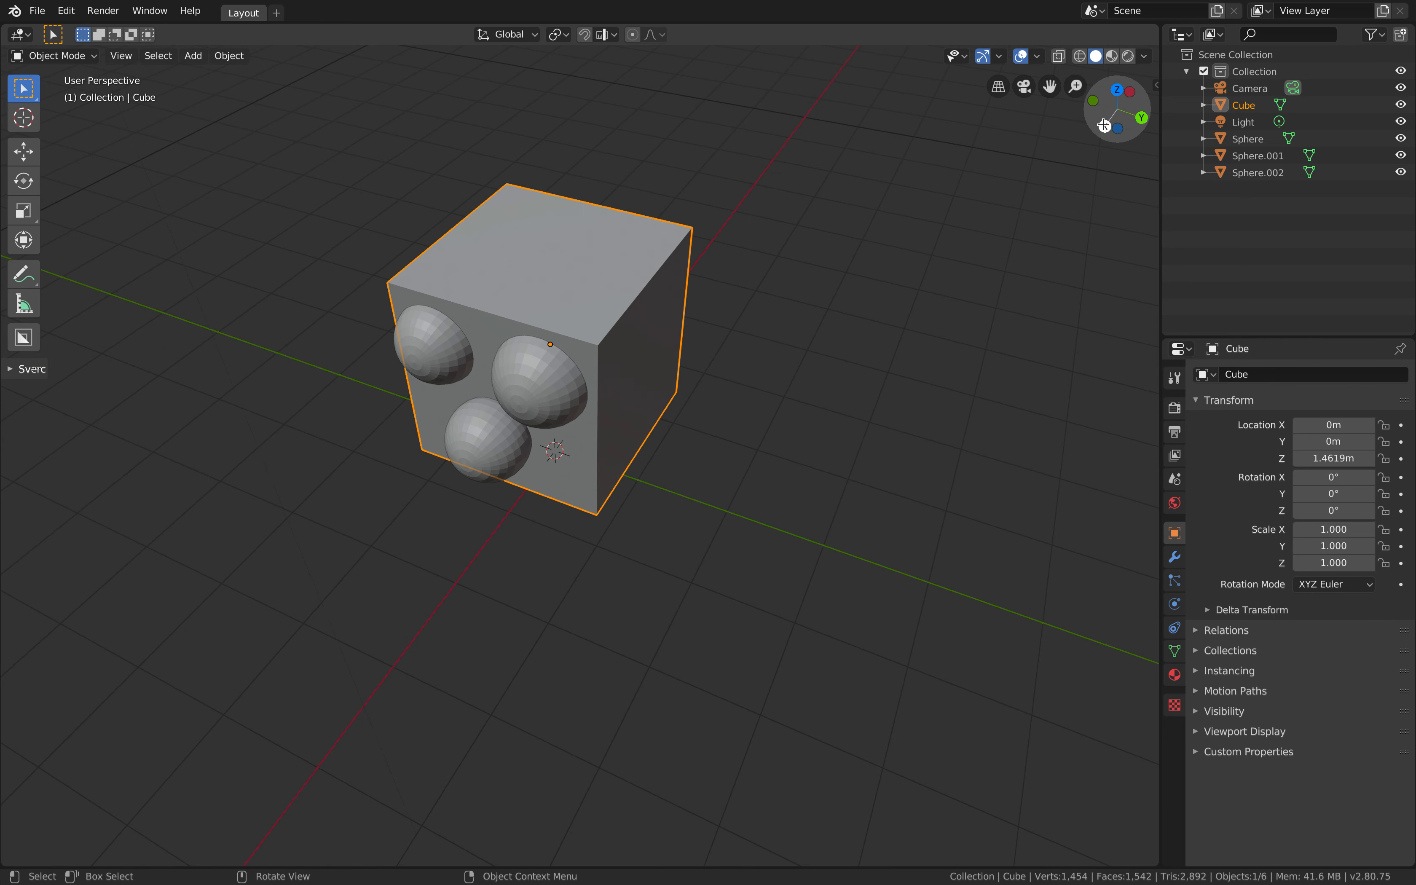
{"action": "left_click", "coordinate": [122, 56]}
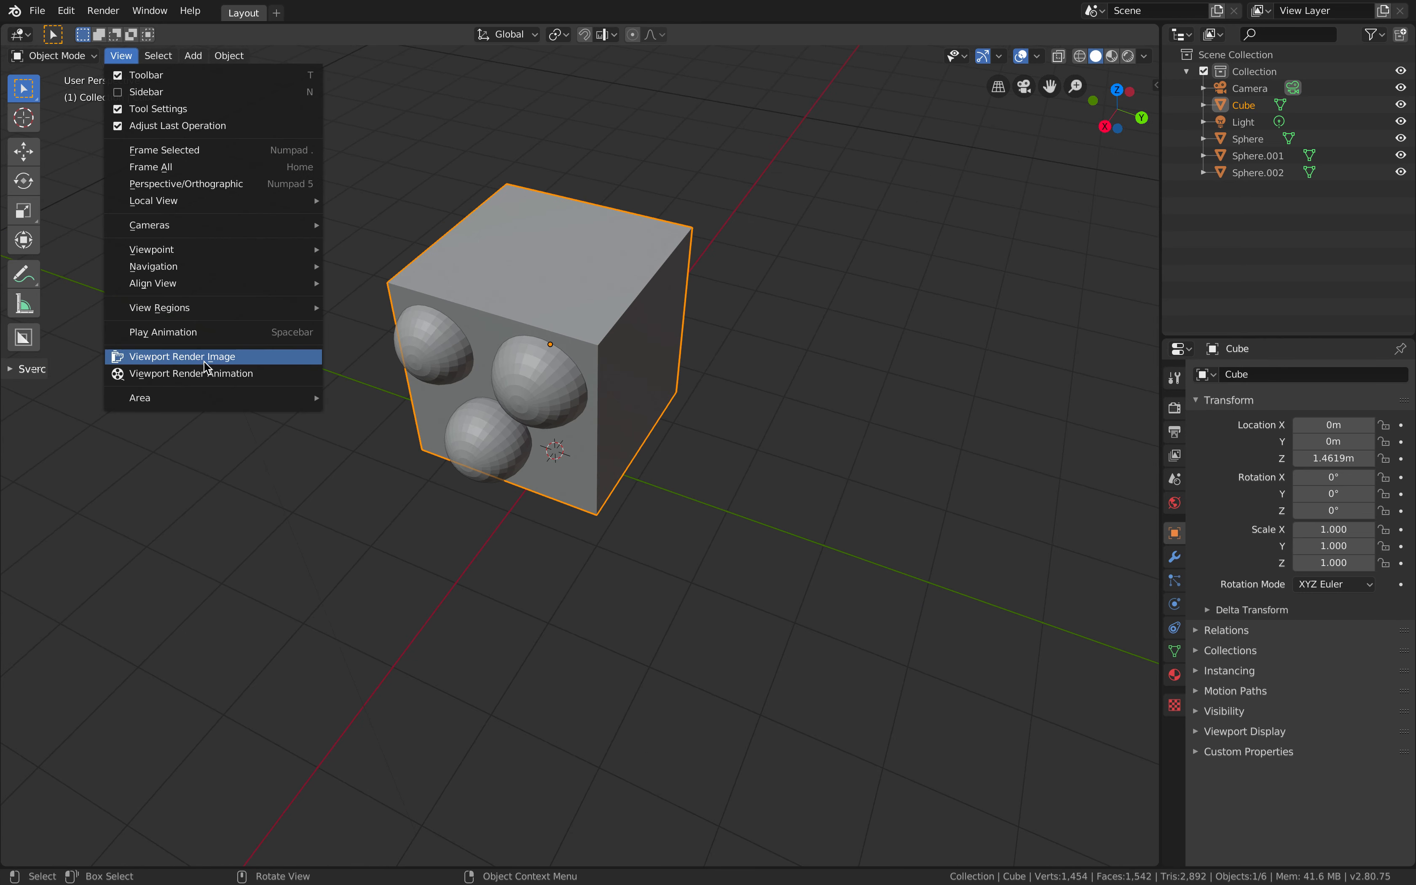
{"action": "mouse_move", "coordinate": [206, 290]}
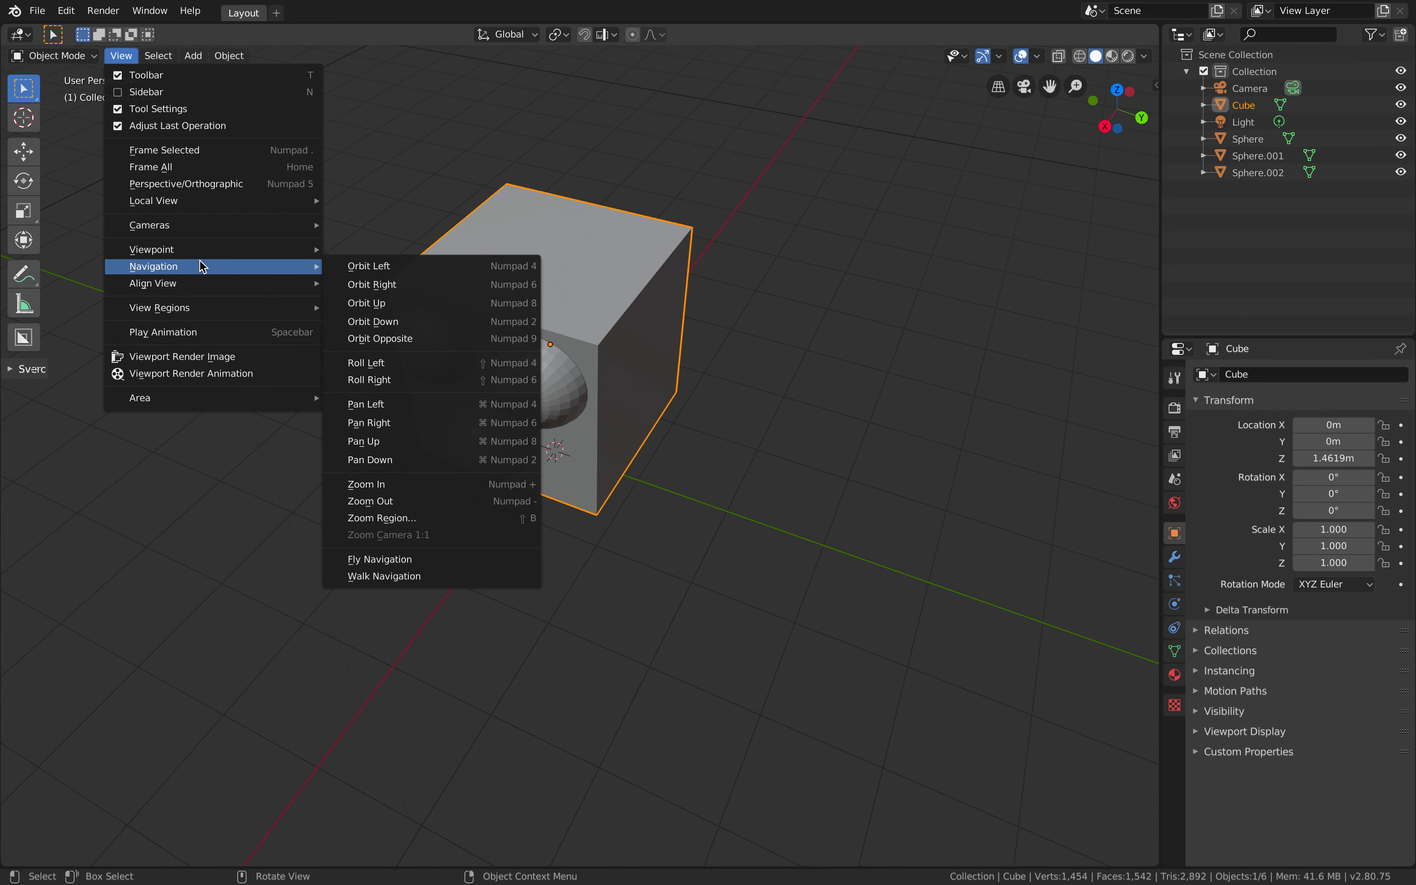
{"action": "mouse_move", "coordinate": [199, 251]}
{"action": "left_click", "coordinate": [383, 320]}
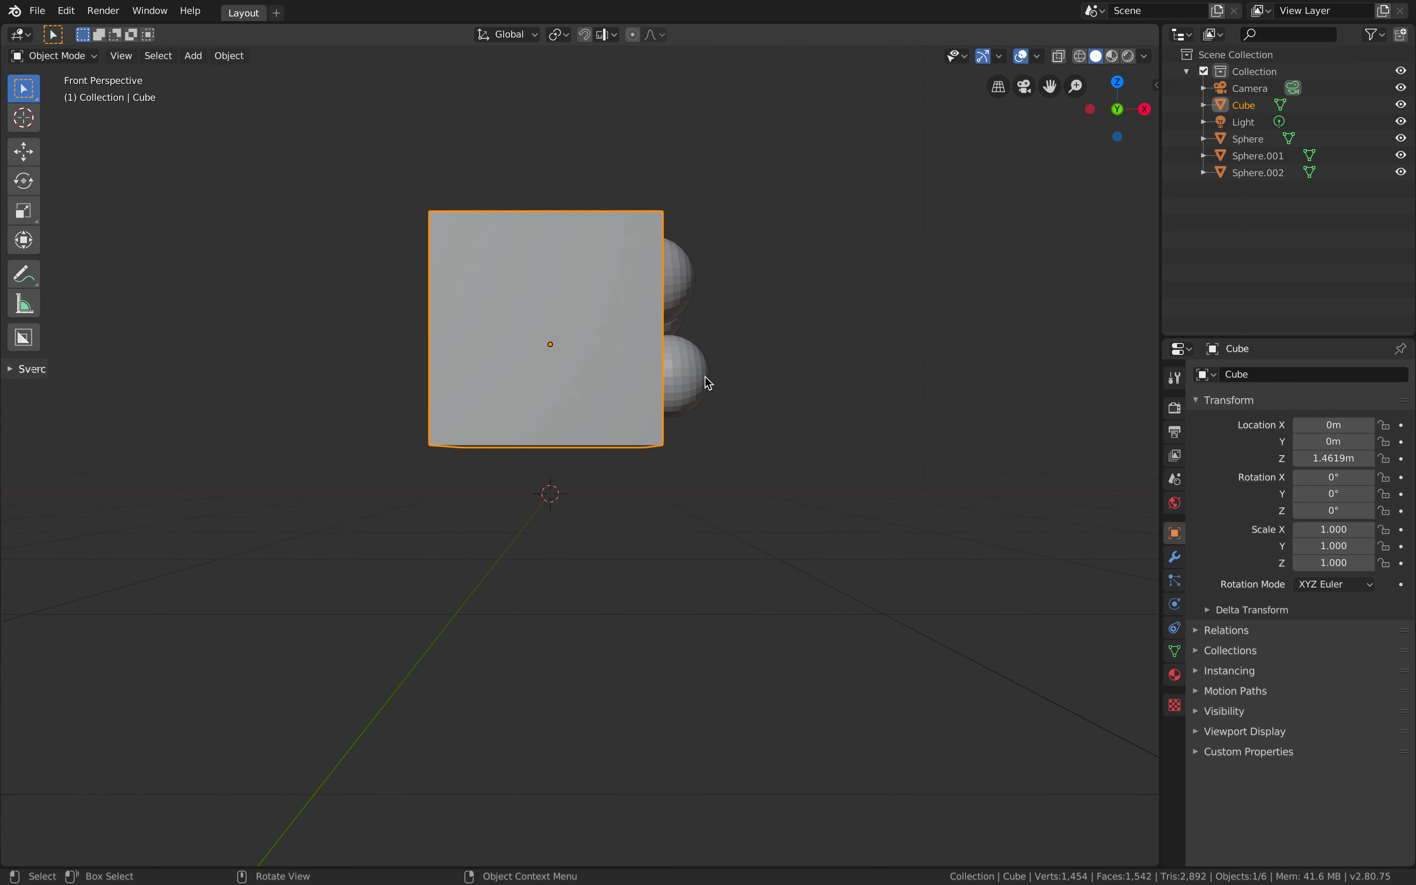
{"action": "middle_click_drag", "start_coordinate": [785, 340], "coordinate": [749, 357]}
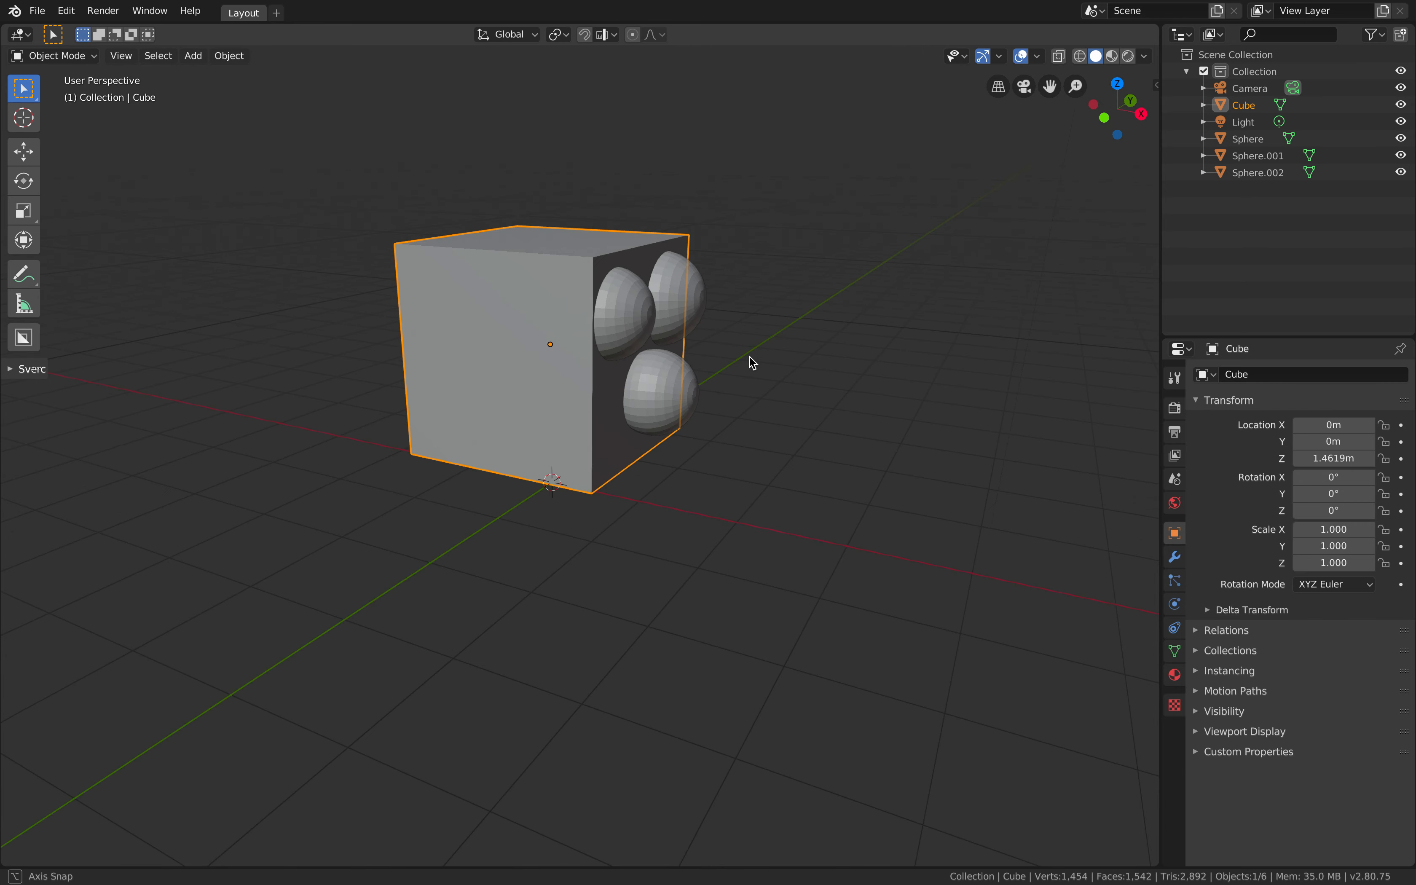
Step: Delete all three spheres from the cube's +X face
{"action": "mouse_move", "coordinate": [490, 420]}
{"action": "middle_mouse_down"}
{"action": "mouse_move", "coordinate": [556, 420]}
{"action": "mouse_move", "coordinate": [477, 408]}
{"action": "middle_mouse_up"}
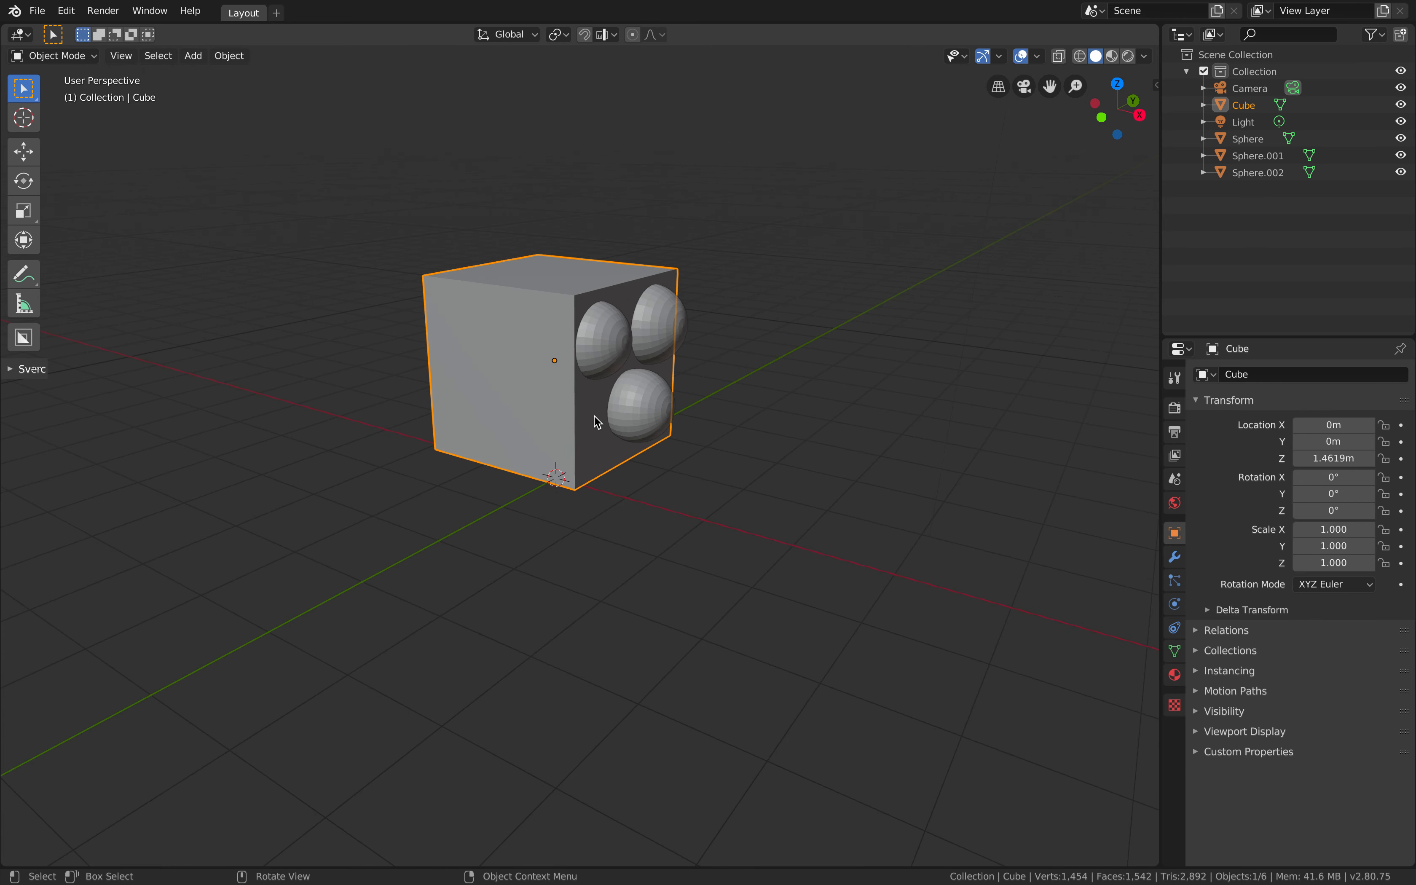
{"action": "left_click", "coordinate": [629, 406]}
{"action": "key", "text": "Delete"}
{"action": "left_click", "coordinate": [665, 327]}
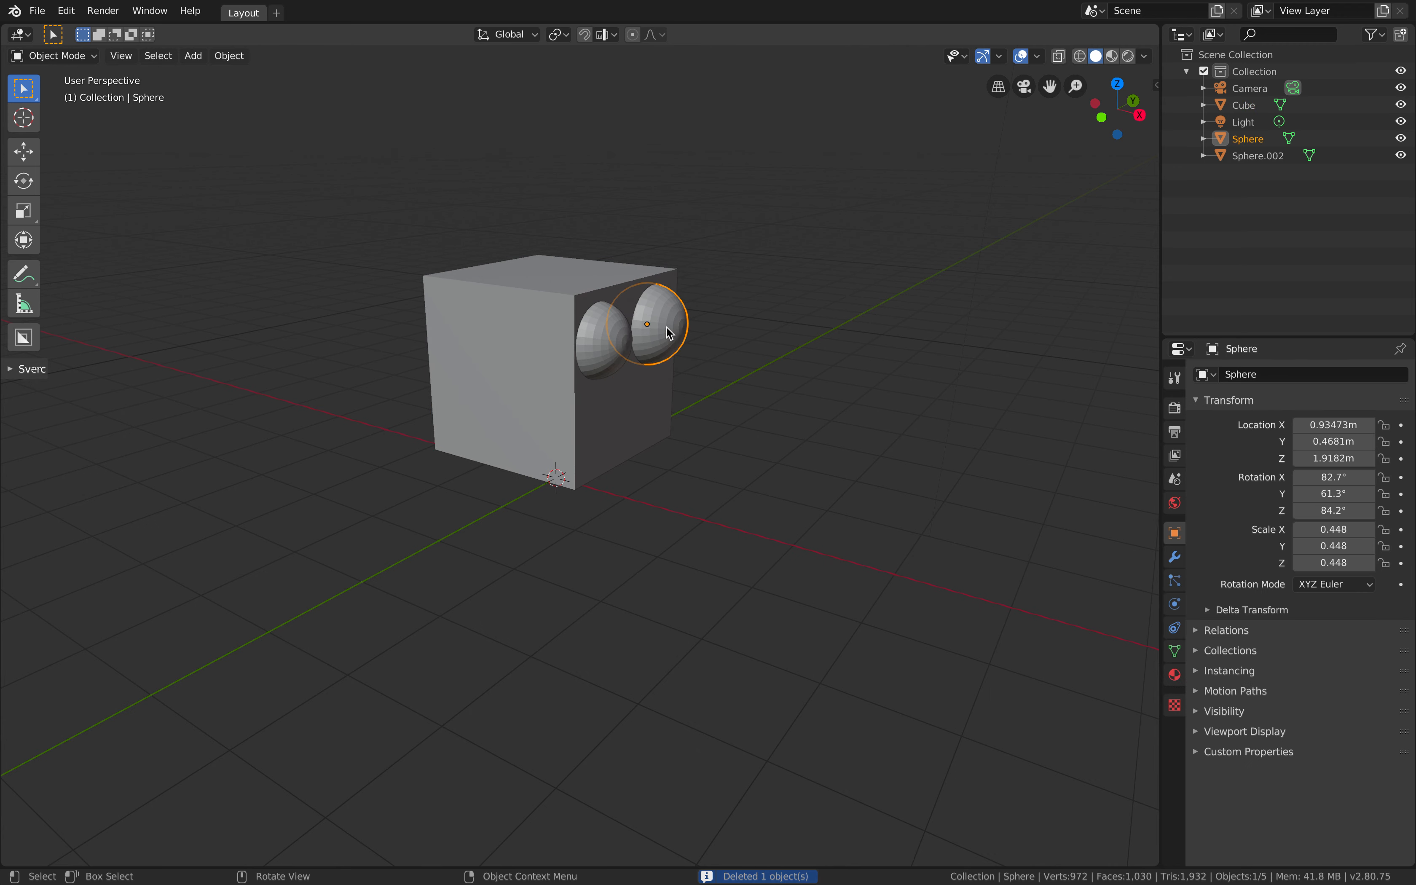
{"action": "key", "text": "x"}
{"action": "left_click", "coordinate": [642, 329]}
{"action": "left_click", "coordinate": [617, 336]}
{"action": "key", "text": "Delete"}
Step: Add a UV sphere, move it to about X -1.23 m, Y -0.53 m, Z 0.7 m, and trackball-rotate it
{"action": "key", "text": "shift+a"}
{"action": "mouse_move", "coordinate": [619, 343]}
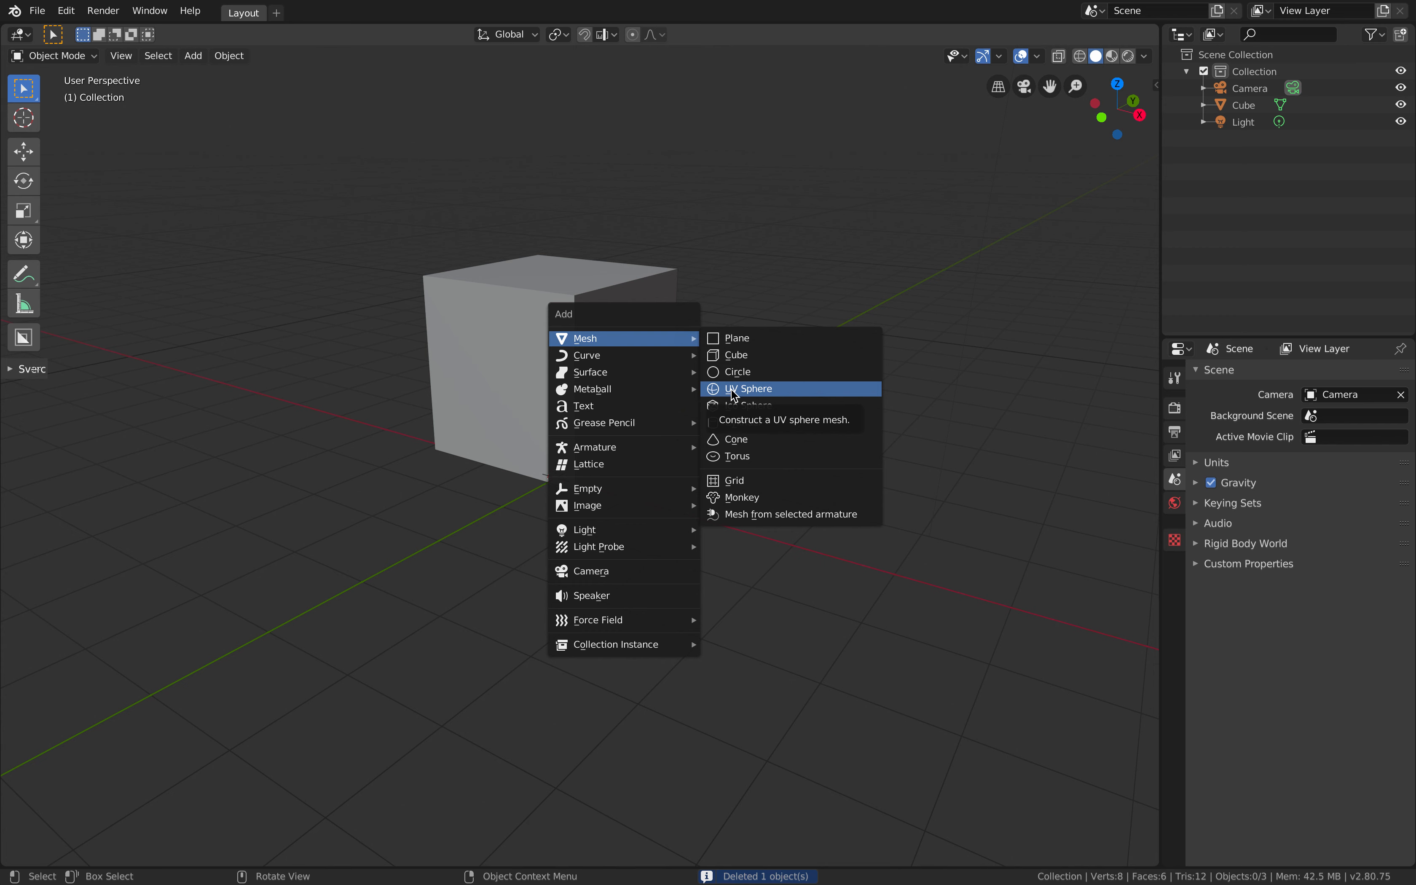
{"action": "left_click", "coordinate": [749, 389]}
{"action": "key", "text": "g"}
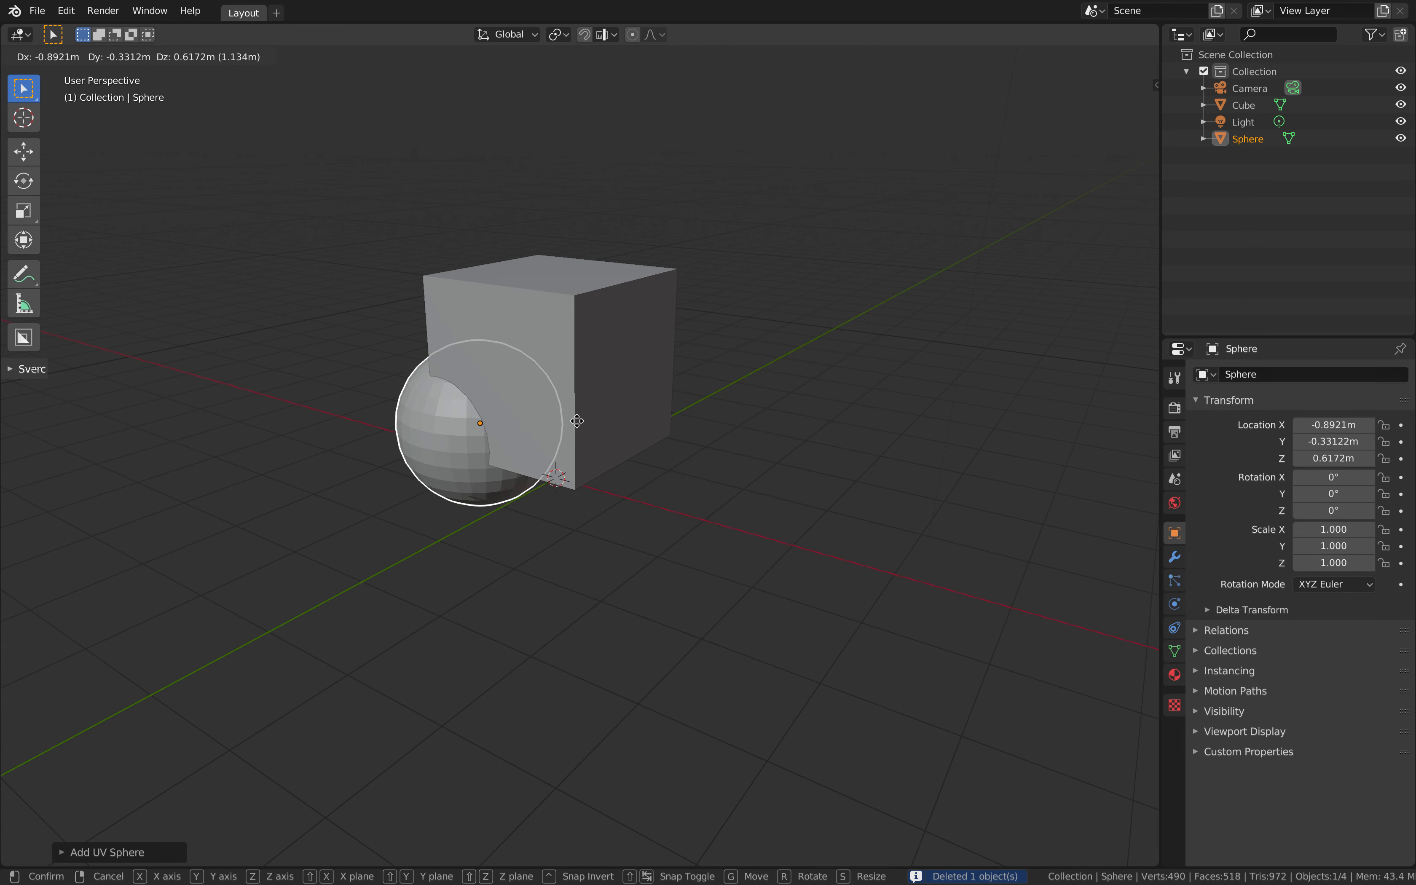
{"action": "left_click", "coordinate": [545, 414]}
{"action": "key", "text": "r"}
{"action": "key", "text": "r"}
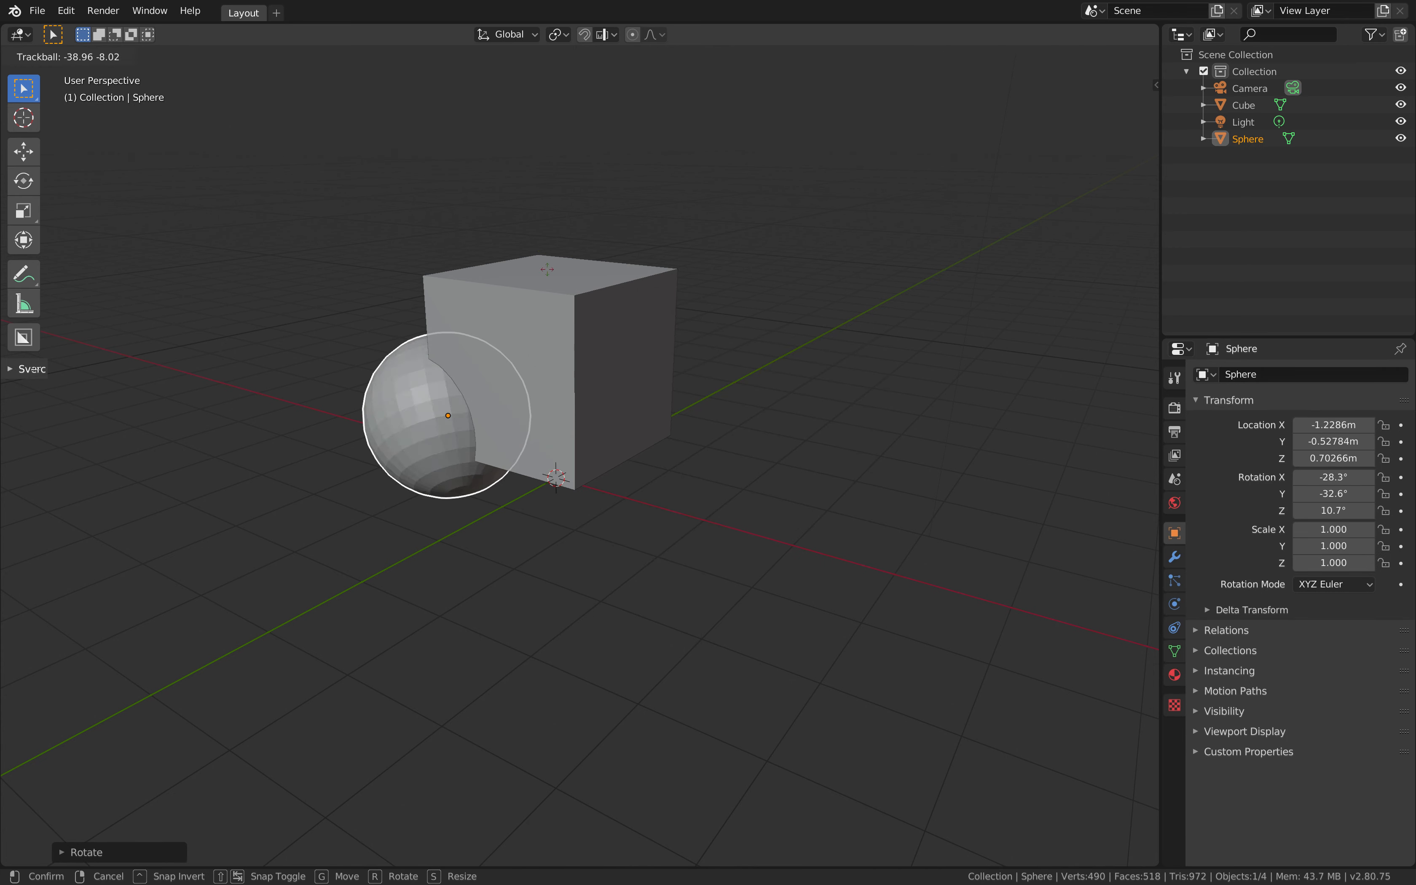
{"action": "left_click", "coordinate": [556, 312]}
{"action": "middle_click_drag", "start_coordinate": [556, 312], "coordinate": [512, 284]}
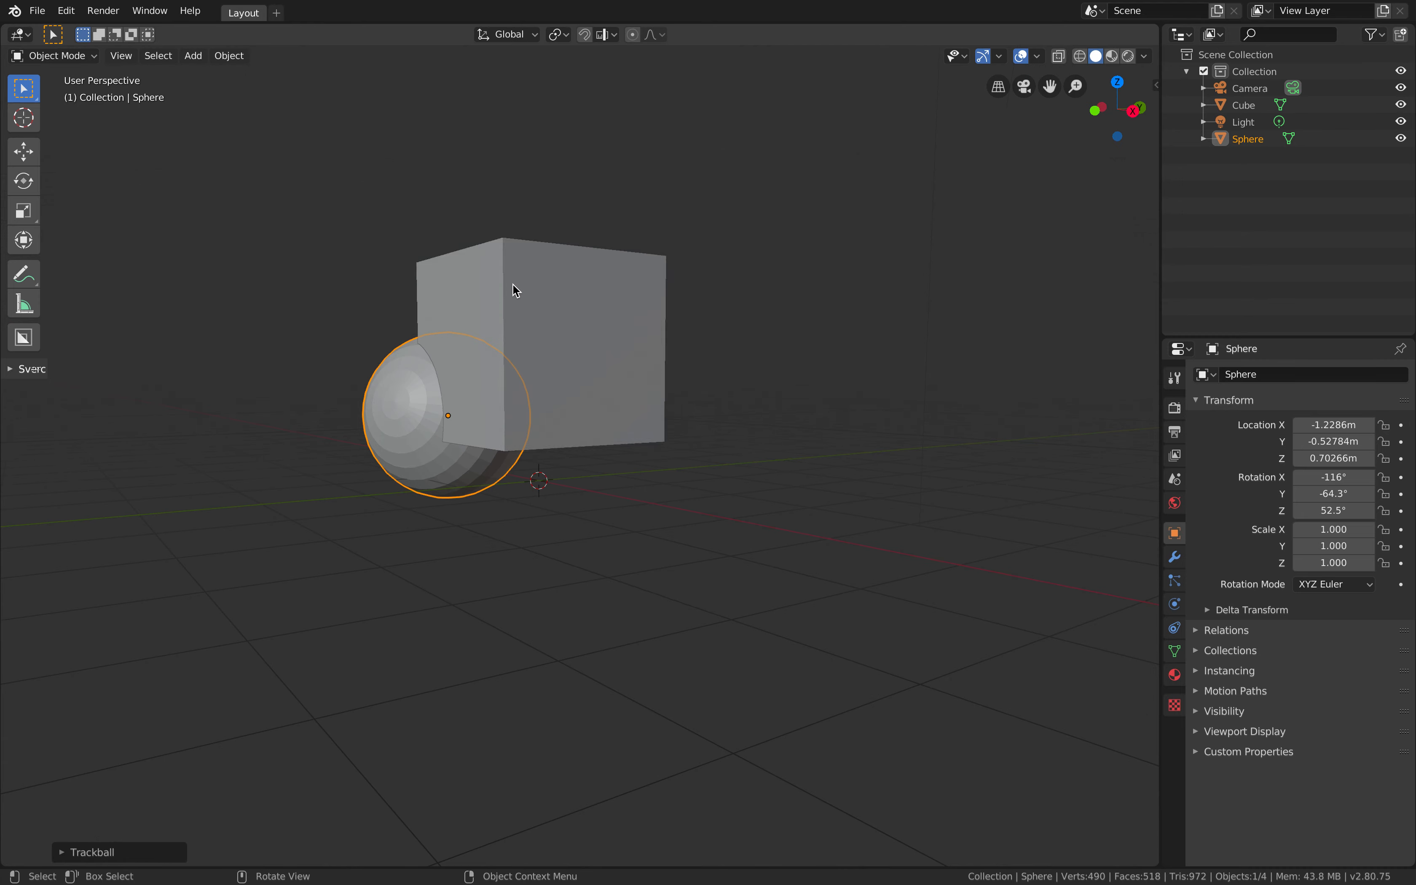
Step: Quit Safari and return to Blender
{"action": "middle_click_drag", "start_coordinate": [525, 354], "coordinate": [465, 289]}
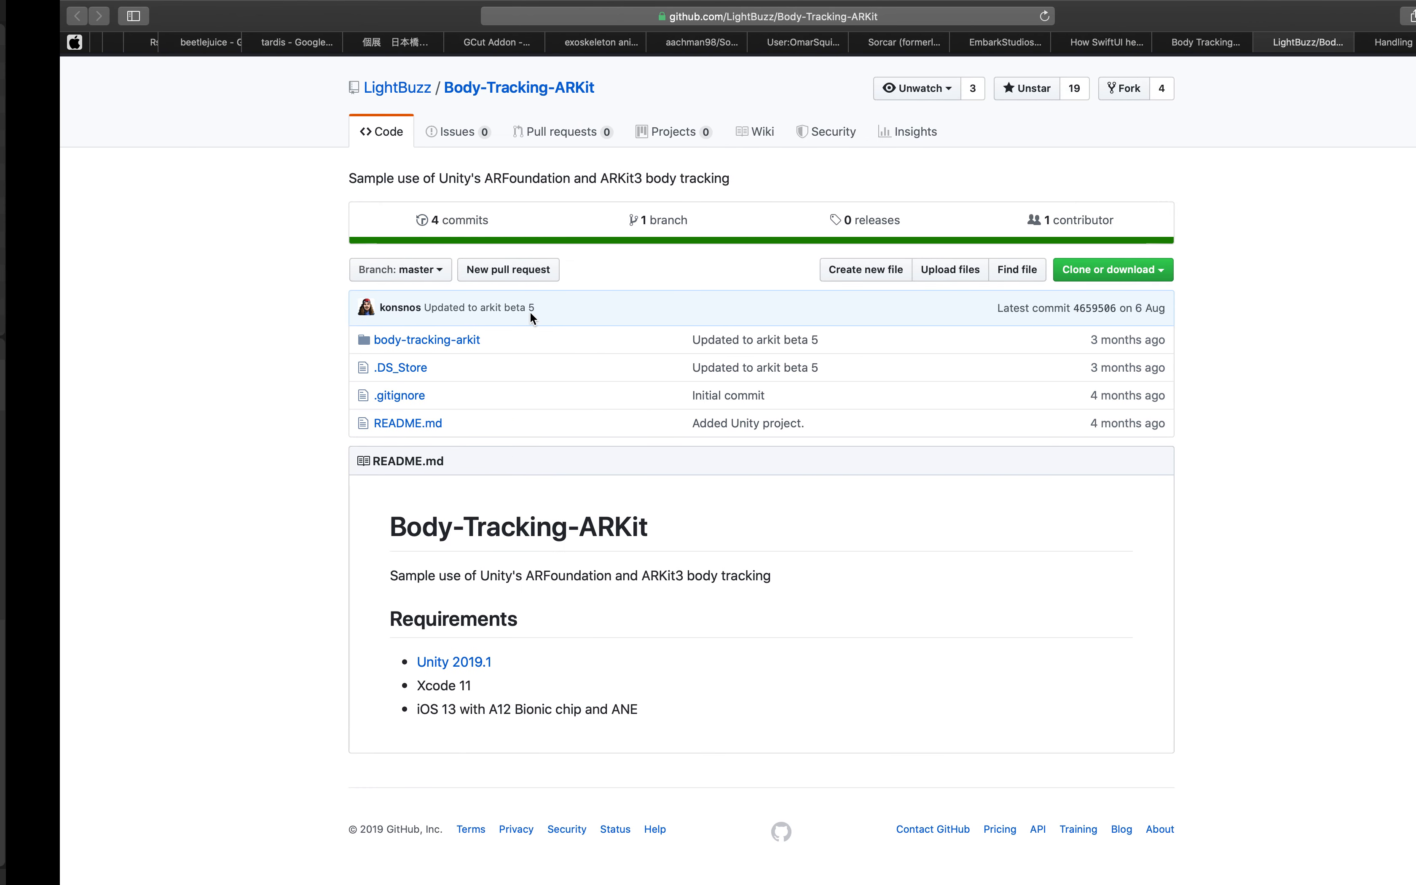
{"action": "left_click", "coordinate": [63, 9]}
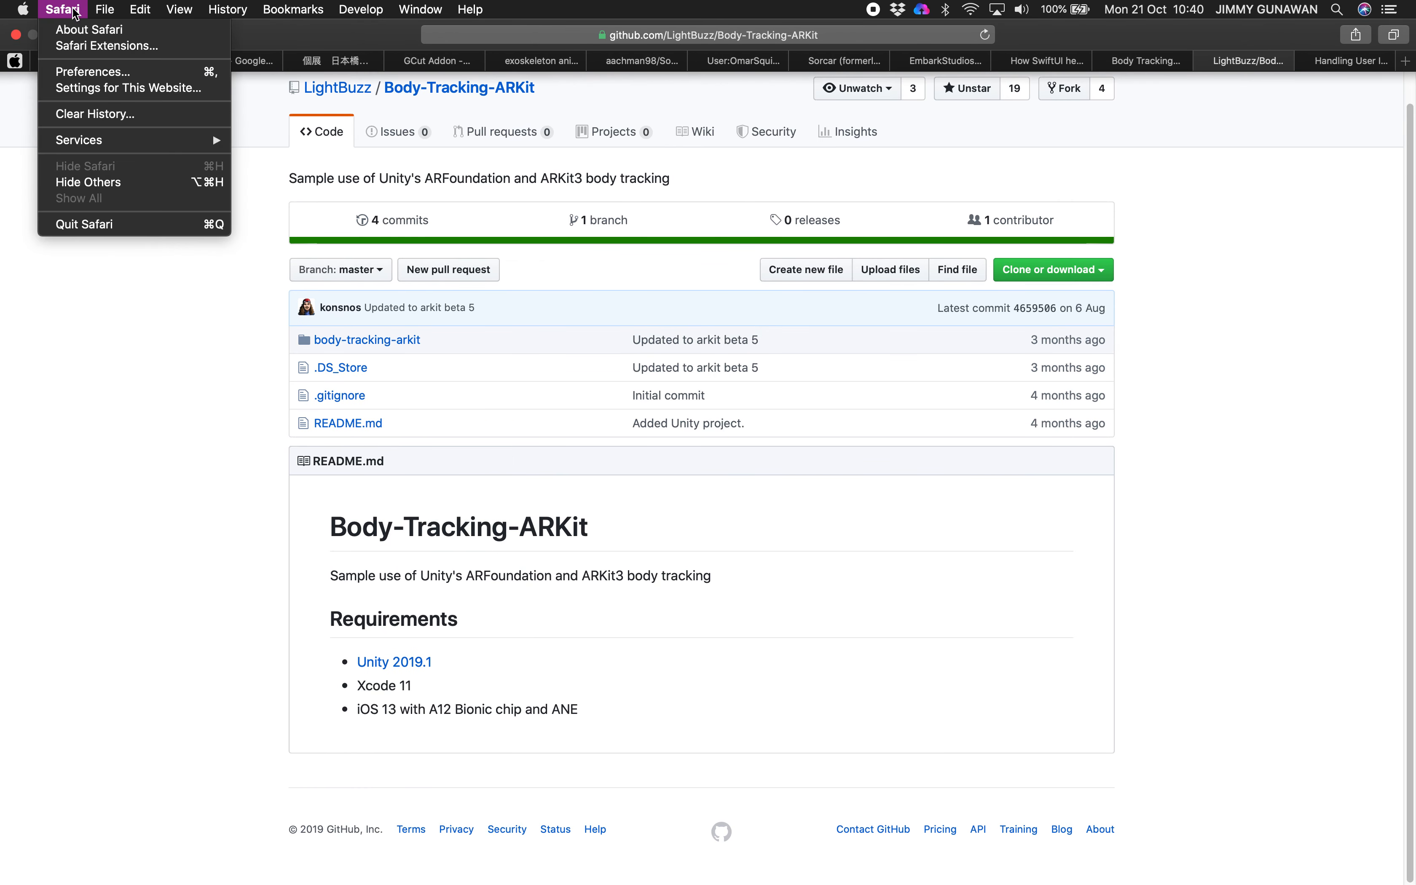
{"action": "left_click", "coordinate": [84, 225]}
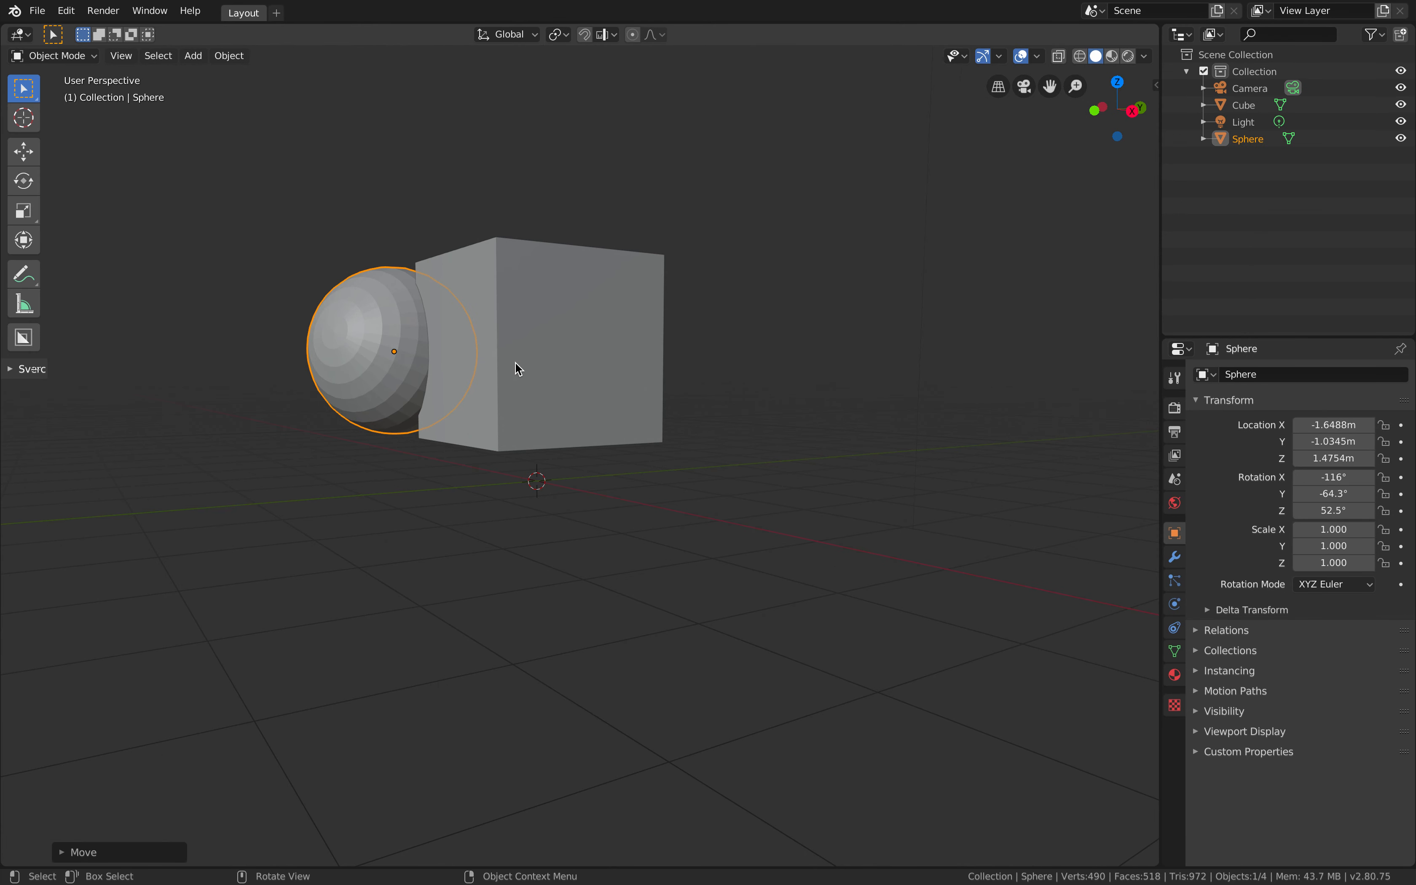
Step: Move the sphere in front of the cube to about X -0.92 m, Y -1.32 m, Z 1.67 m and trackball-rotate it
{"action": "middle_click_drag", "start_coordinate": [515, 361], "coordinate": [619, 426]}
{"action": "key", "text": "g"}
{"action": "left_click", "coordinate": [580, 389]}
{"action": "key", "text": "r"}
{"action": "key", "text": "r"}
{"action": "left_click", "coordinate": [572, 410]}
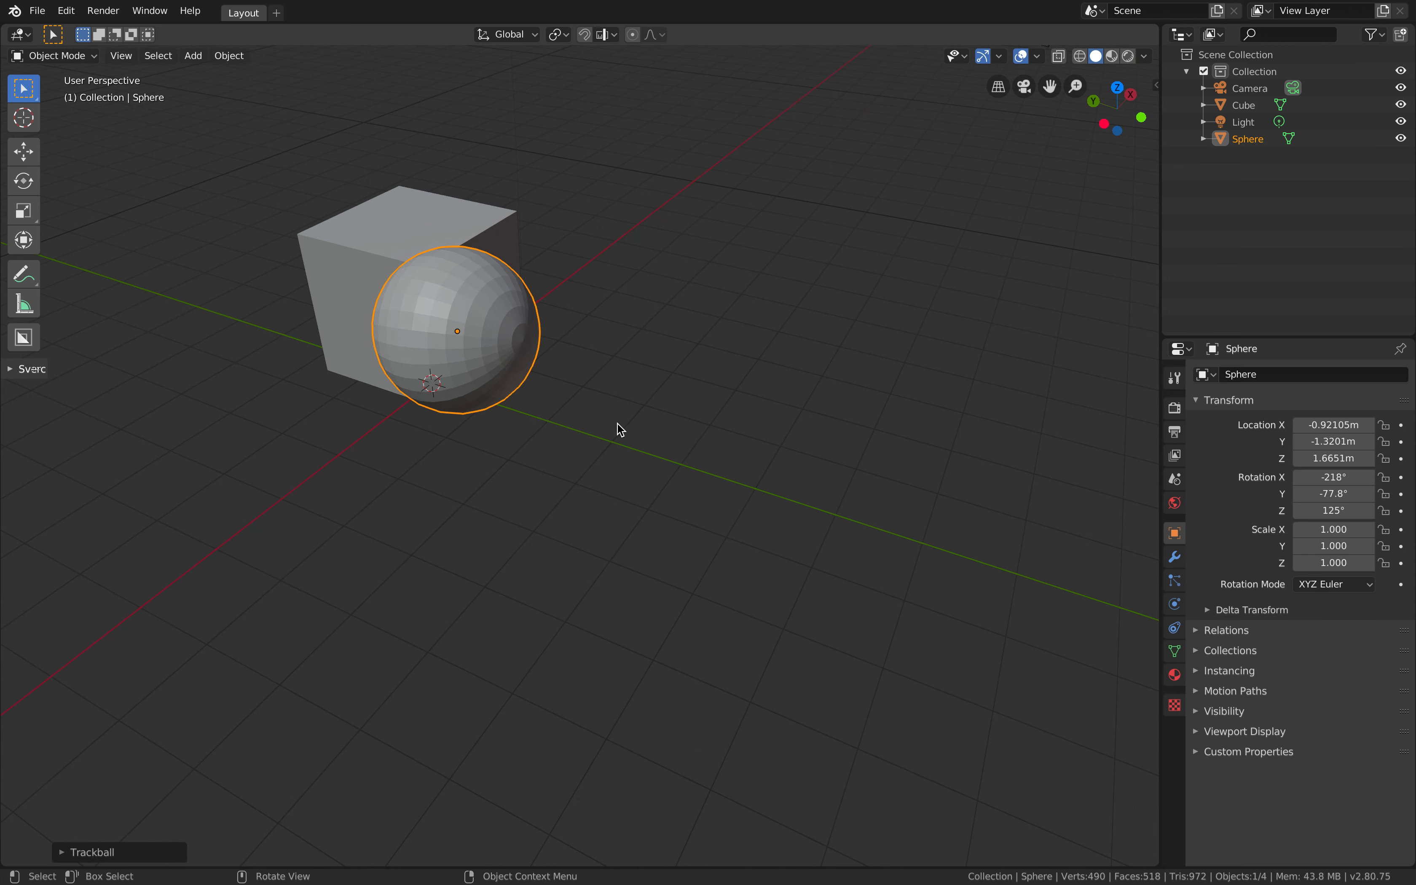
Step: Scale the sphere down and move it onto the cube's front (-Y) face
{"action": "key", "text": "s"}
{"action": "left_click", "coordinate": [442, 355]}
{"action": "middle_click_drag", "start_coordinate": [442, 355], "coordinate": [471, 420]}
{"action": "key", "text": "g"}
{"action": "left_click", "coordinate": [415, 397]}
{"action": "key", "text": "g"}
{"action": "left_click", "coordinate": [418, 373]}
Step: Fine-tune the sphere's position near an upper corner of the front face and set its scale to about 0.51
{"action": "key", "text": "g"}
{"action": "left_click", "coordinate": [372, 370]}
{"action": "middle_click_drag", "start_coordinate": [372, 370], "coordinate": [372, 369]}
{"action": "key", "text": "g"}
{"action": "left_click", "coordinate": [395, 391]}
{"action": "key", "text": "s"}
{"action": "left_click", "coordinate": [446, 404]}
Step: Duplicate the sphere twice, placing one copy at the other upper corner and one at the lower middle of the front face
{"action": "key", "text": "shift+d"}
{"action": "left_click", "coordinate": [547, 375]}
{"action": "middle_click_drag", "start_coordinate": [547, 375], "coordinate": [493, 427]}
{"action": "key", "text": "shift+d"}
{"action": "left_click", "coordinate": [453, 377]}
{"action": "left_click", "coordinate": [485, 440]}
Step: Shrink the lower sphere to a scale of about 0.4 and shift it on the front face
{"action": "key", "text": "s"}
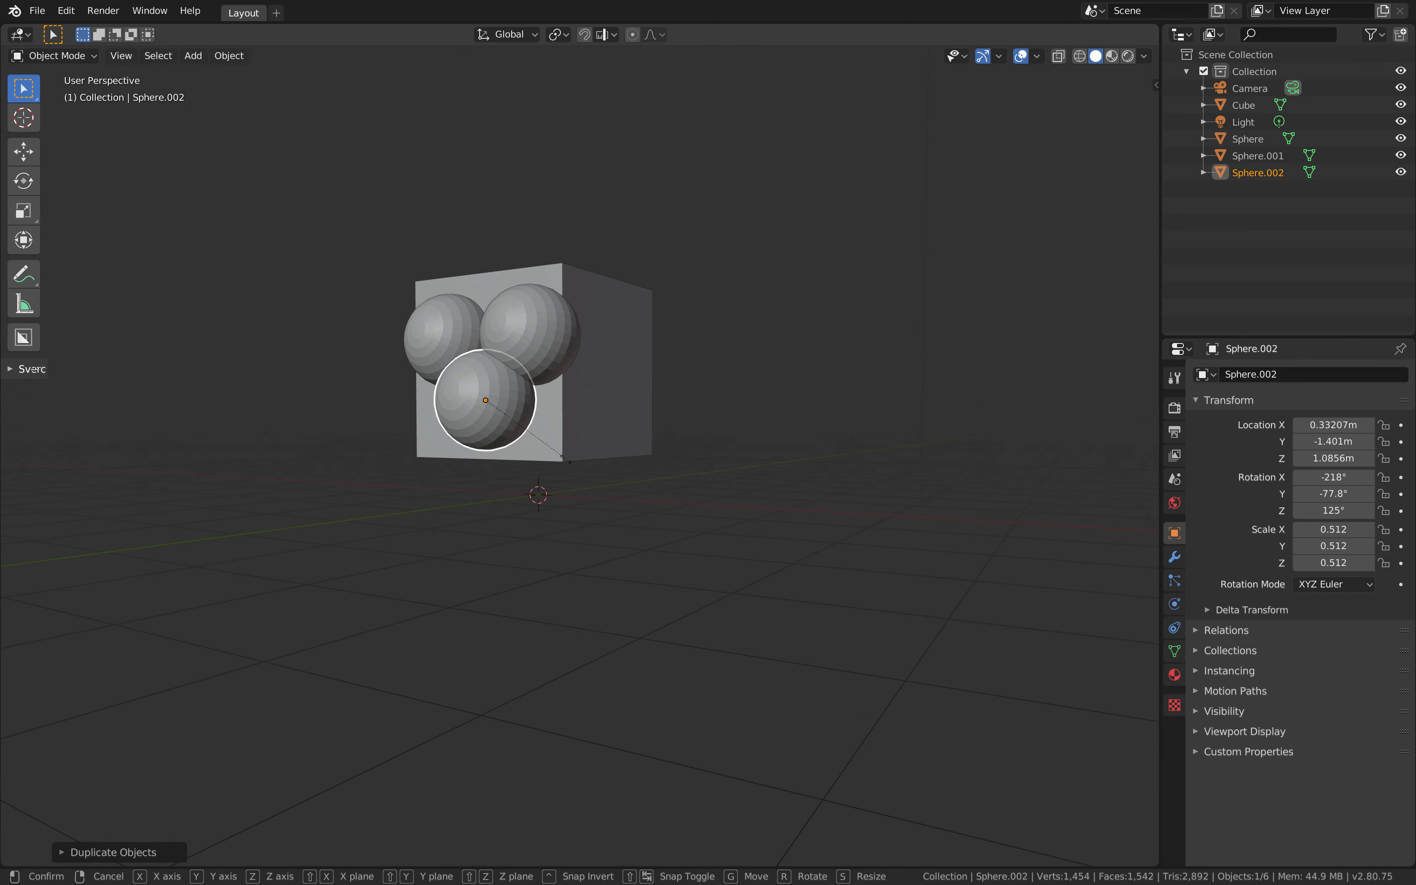
{"action": "left_click", "coordinate": [557, 430]}
{"action": "key", "text": "g"}
{"action": "left_click", "coordinate": [547, 440]}
Step: Reposition the upper sphere against the cube's front face and save the file
{"action": "left_click", "coordinate": [554, 348]}
{"action": "key", "text": "g"}
{"action": "left_click", "coordinate": [547, 351]}
{"action": "middle_click_drag", "start_coordinate": [547, 351], "coordinate": [463, 379]}
{"action": "key", "text": "g"}
{"action": "left_click", "coordinate": [528, 369]}
{"action": "key", "text": "ctrl+s"}
Step: Push the lower sphere against the cube's front face at about Y -1.16 m and rotate it
{"action": "left_click", "coordinate": [465, 386]}
{"action": "key", "text": "r"}
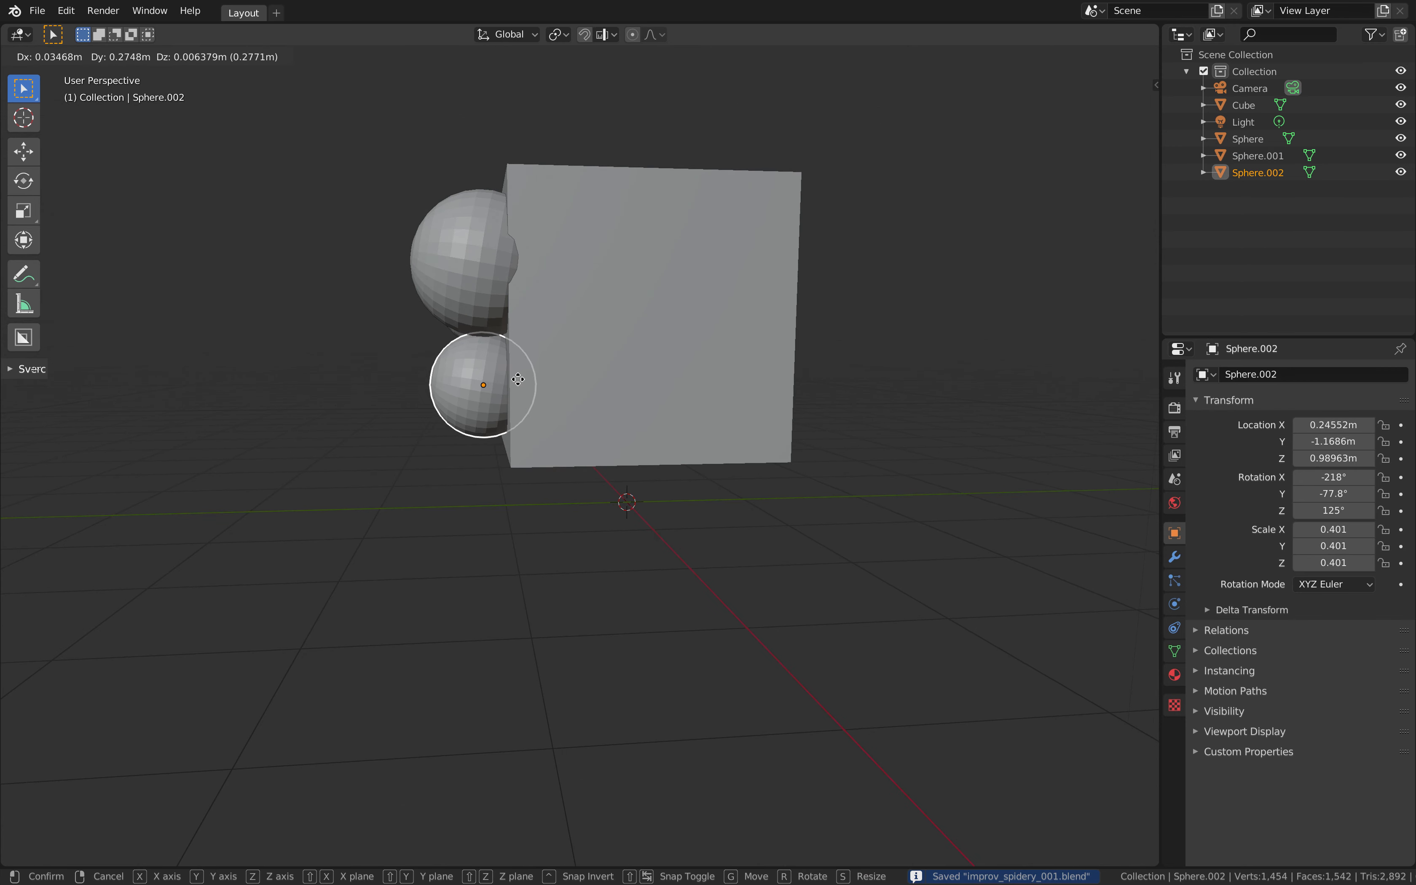
{"action": "left_click", "coordinate": [544, 328]}
{"action": "middle_click_drag", "start_coordinate": [544, 309], "coordinate": [674, 398]}
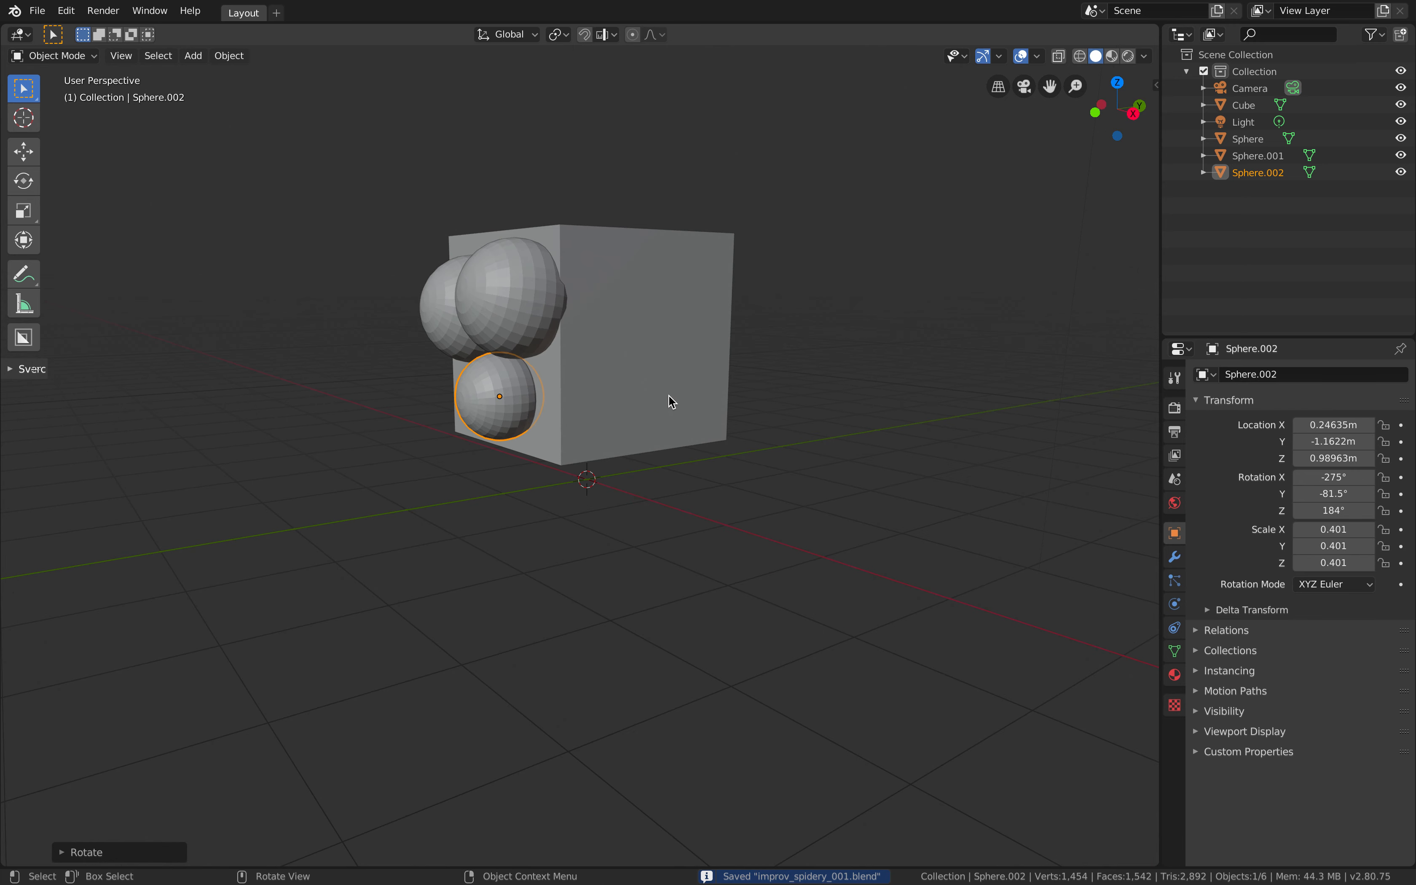
Step: Raise all objects together by about 0.28 m in Z, then clear the selection
{"action": "key", "text": "a"}
{"action": "key", "text": "g"}
{"action": "left_click", "coordinate": [622, 376]}
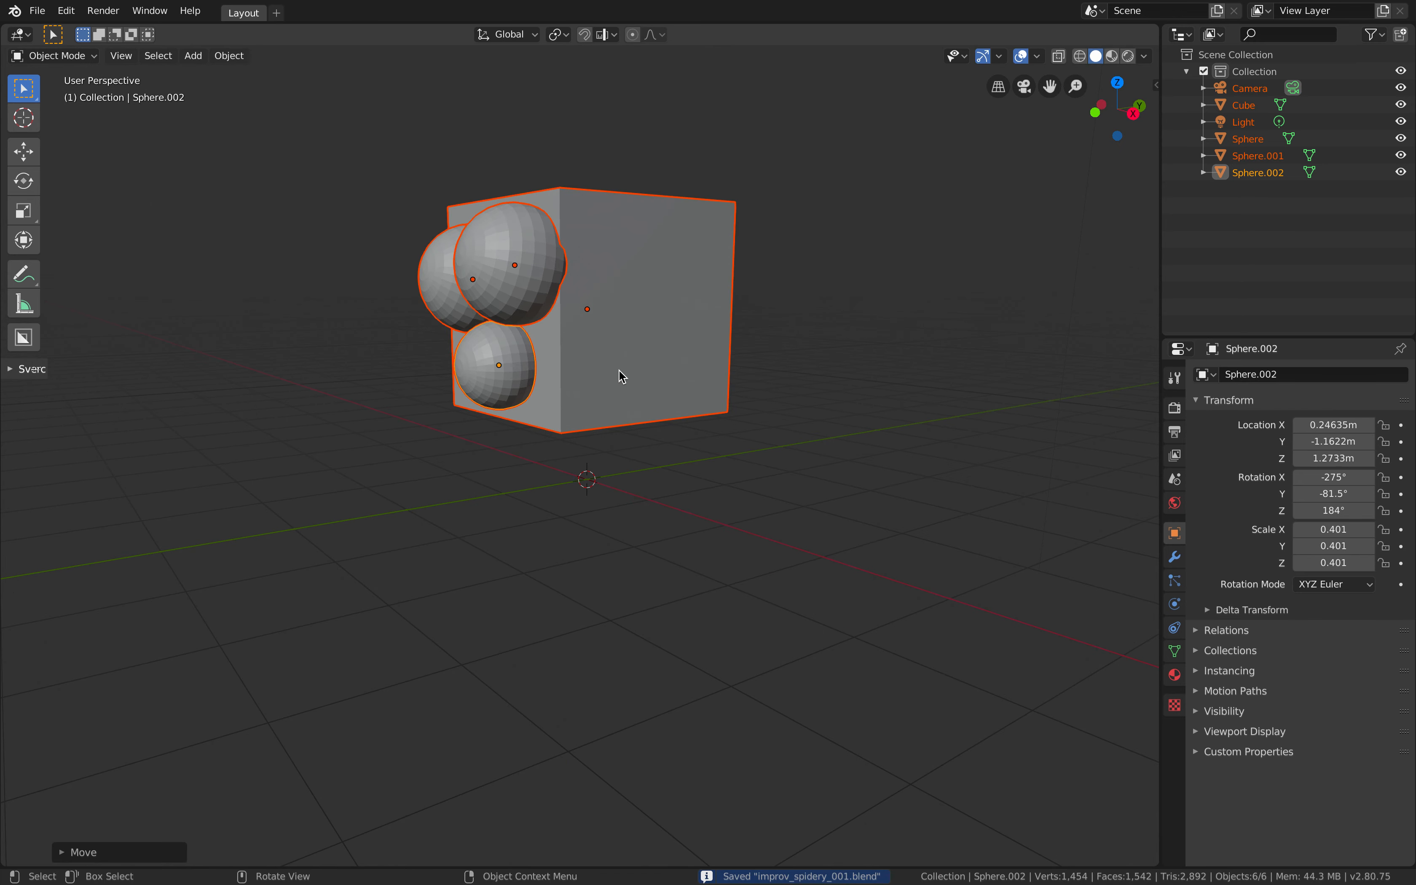
{"action": "middle_click_drag", "start_coordinate": [654, 456], "coordinate": [663, 538]}
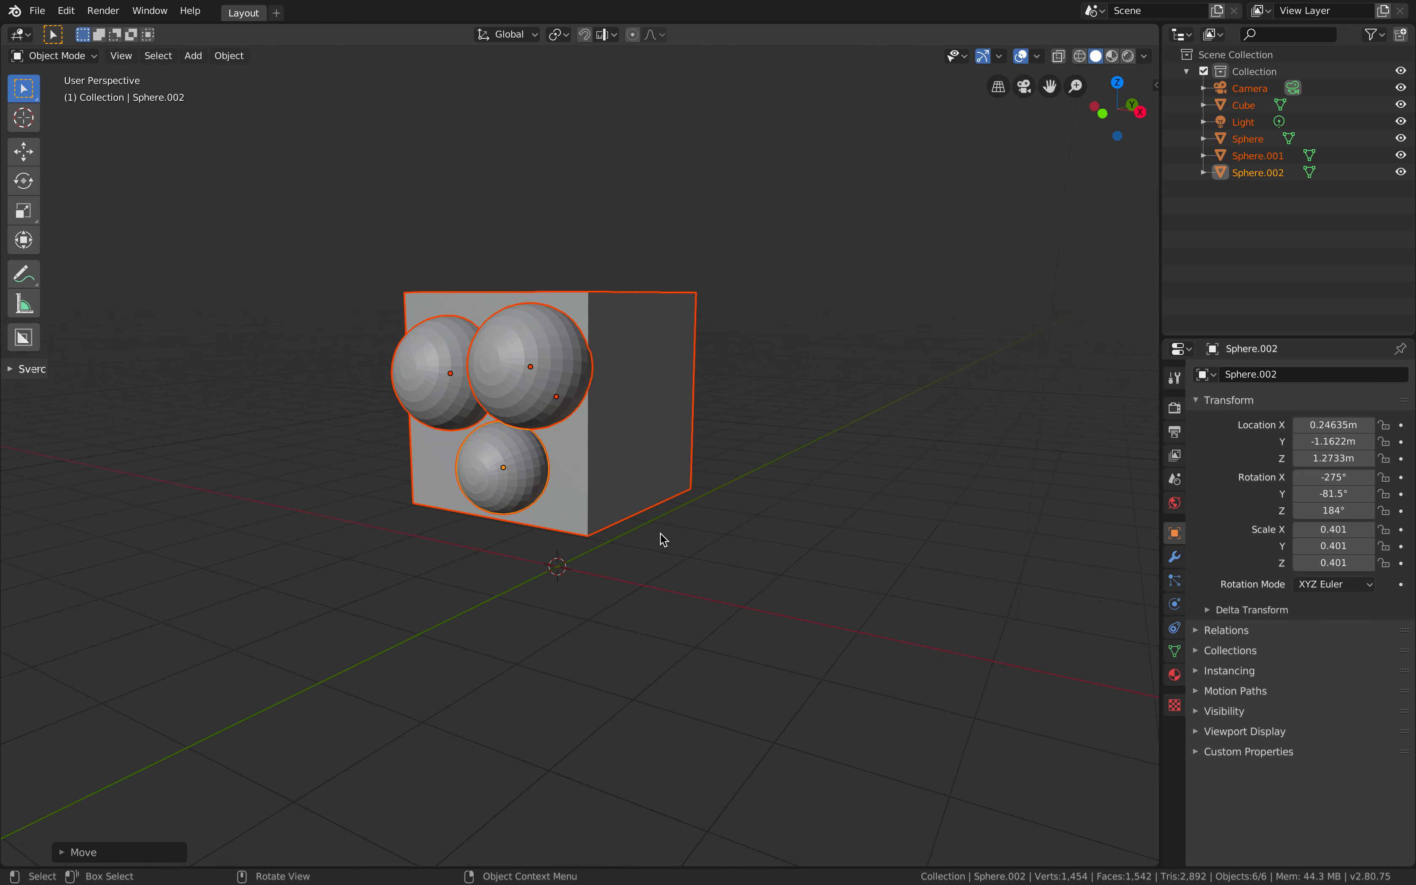
{"action": "middle_click_drag", "start_coordinate": [662, 533], "coordinate": [619, 516]}
{"action": "key", "text": "alt+a"}
Step: Duplicate the cube about 1.62 m along the X axis and scale the copy to about 0.4
{"action": "left_click", "coordinate": [662, 474]}
{"action": "scroll", "coordinate": [662, 474], "scroll_direction": "down", "scroll_amount": 2}
{"action": "scroll", "coordinate": [621, 517], "scroll_direction": "down", "scroll_amount": 3}
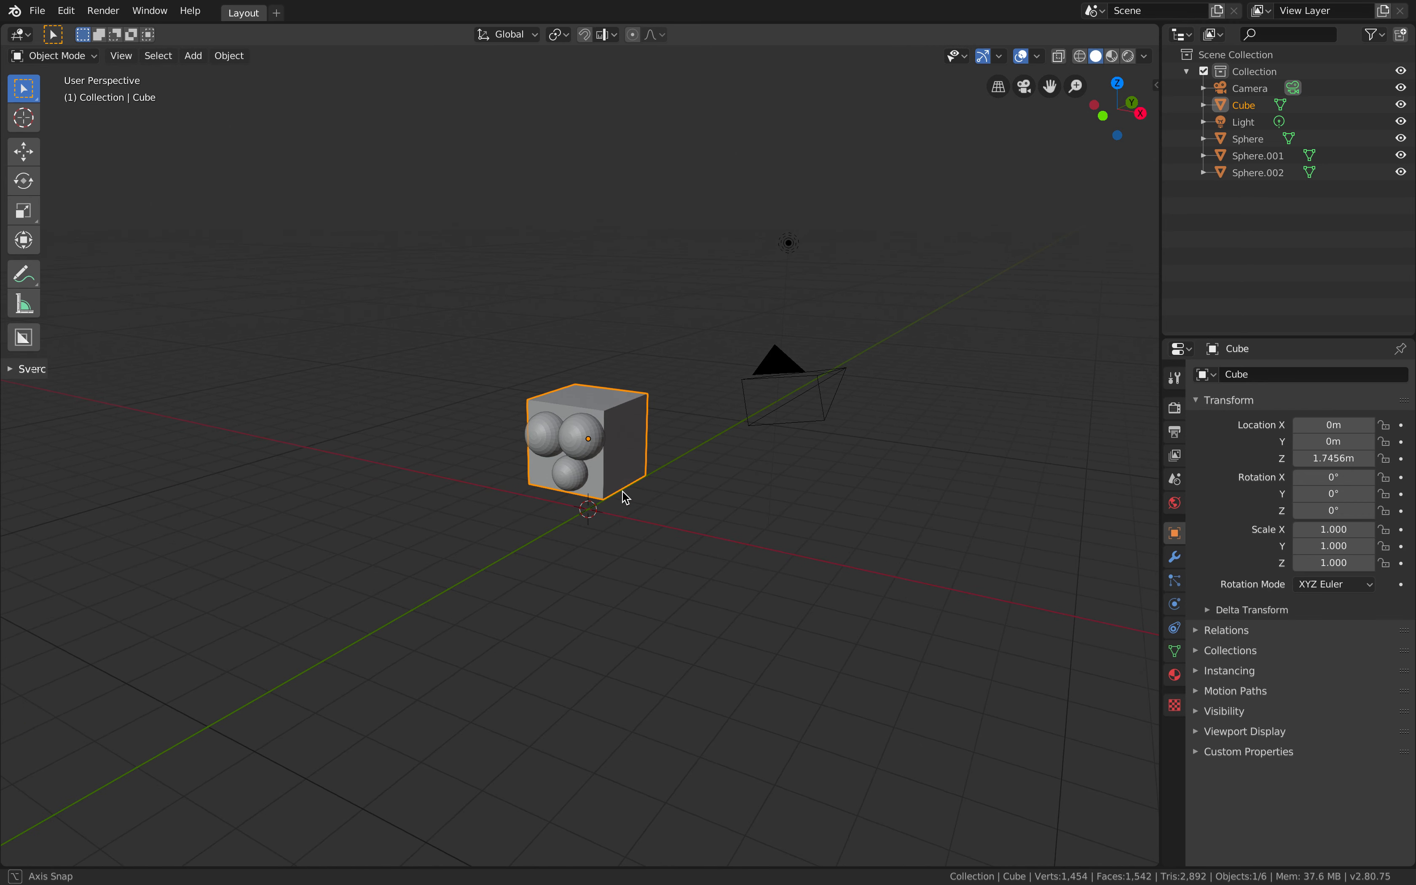
{"action": "scroll", "coordinate": [622, 492], "scroll_direction": "up", "scroll_amount": 1}
{"action": "key", "text": "shift+d"}
{"action": "key", "text": "x"}
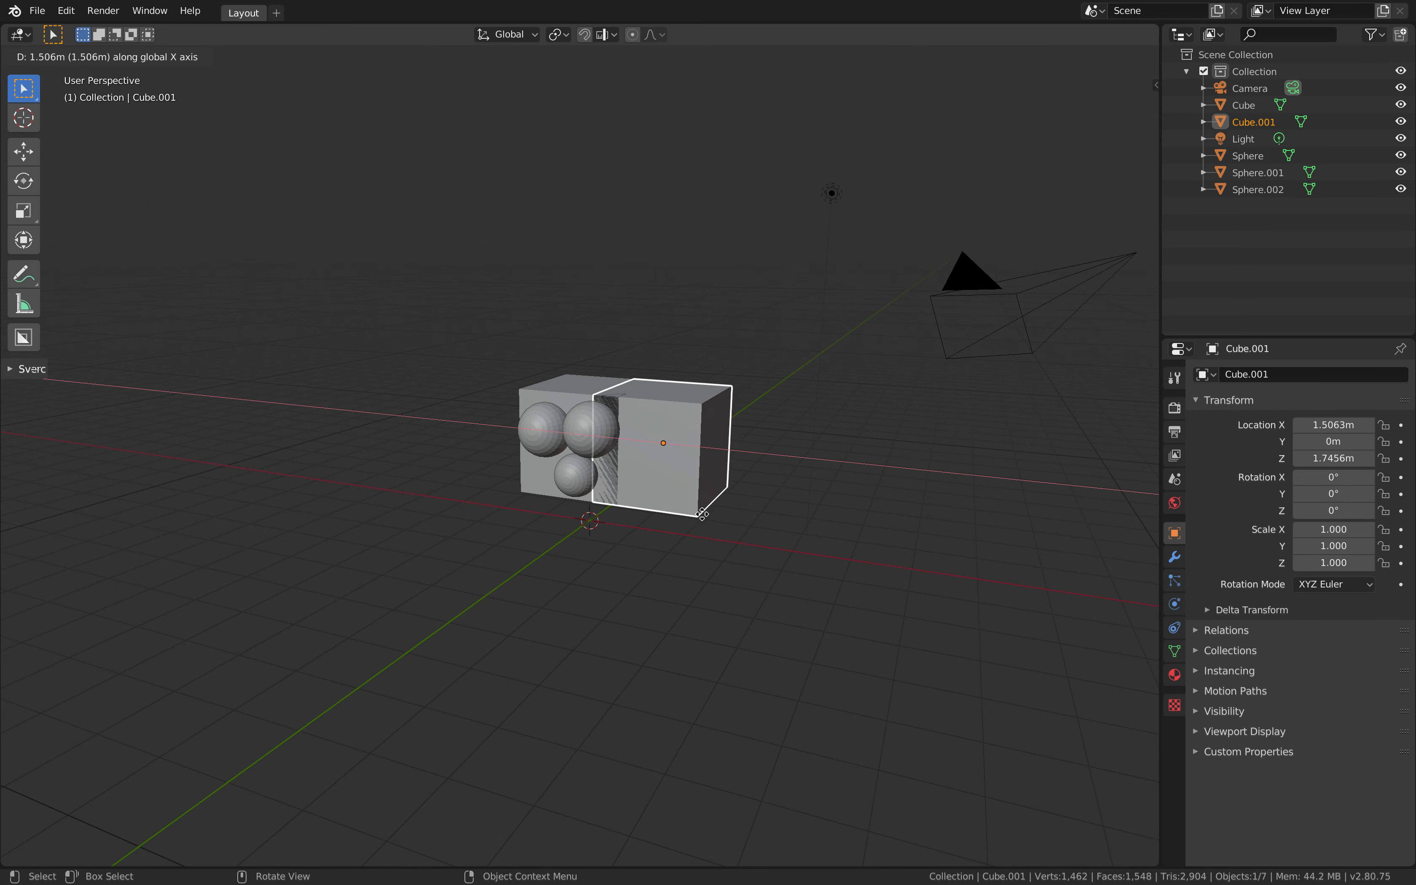
{"action": "left_click", "coordinate": [799, 539]}
{"action": "key", "text": "s"}
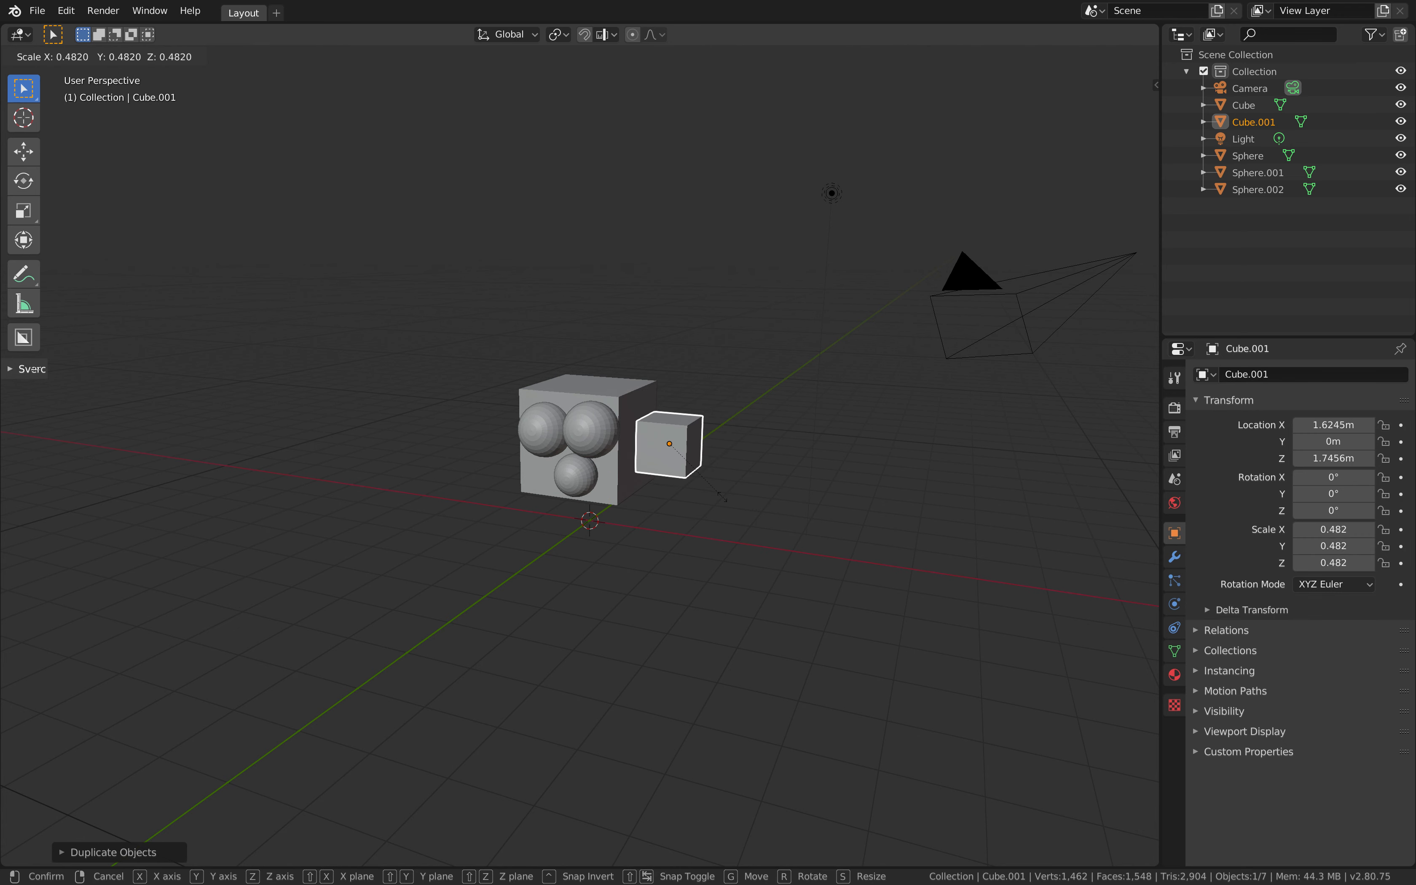
{"action": "left_click", "coordinate": [723, 484]}
Step: Move the small cube against the large cube's side to about X 1.27 m, Y -0.46 m, Z 1.41 m
{"action": "middle_click_drag", "start_coordinate": [736, 483], "coordinate": [704, 535]}
{"action": "key", "text": "g"}
{"action": "left_click", "coordinate": [663, 474]}
{"action": "scroll", "coordinate": [688, 469], "scroll_direction": "up", "scroll_amount": 4}
{"action": "key", "text": "g"}
{"action": "left_click", "coordinate": [692, 496]}
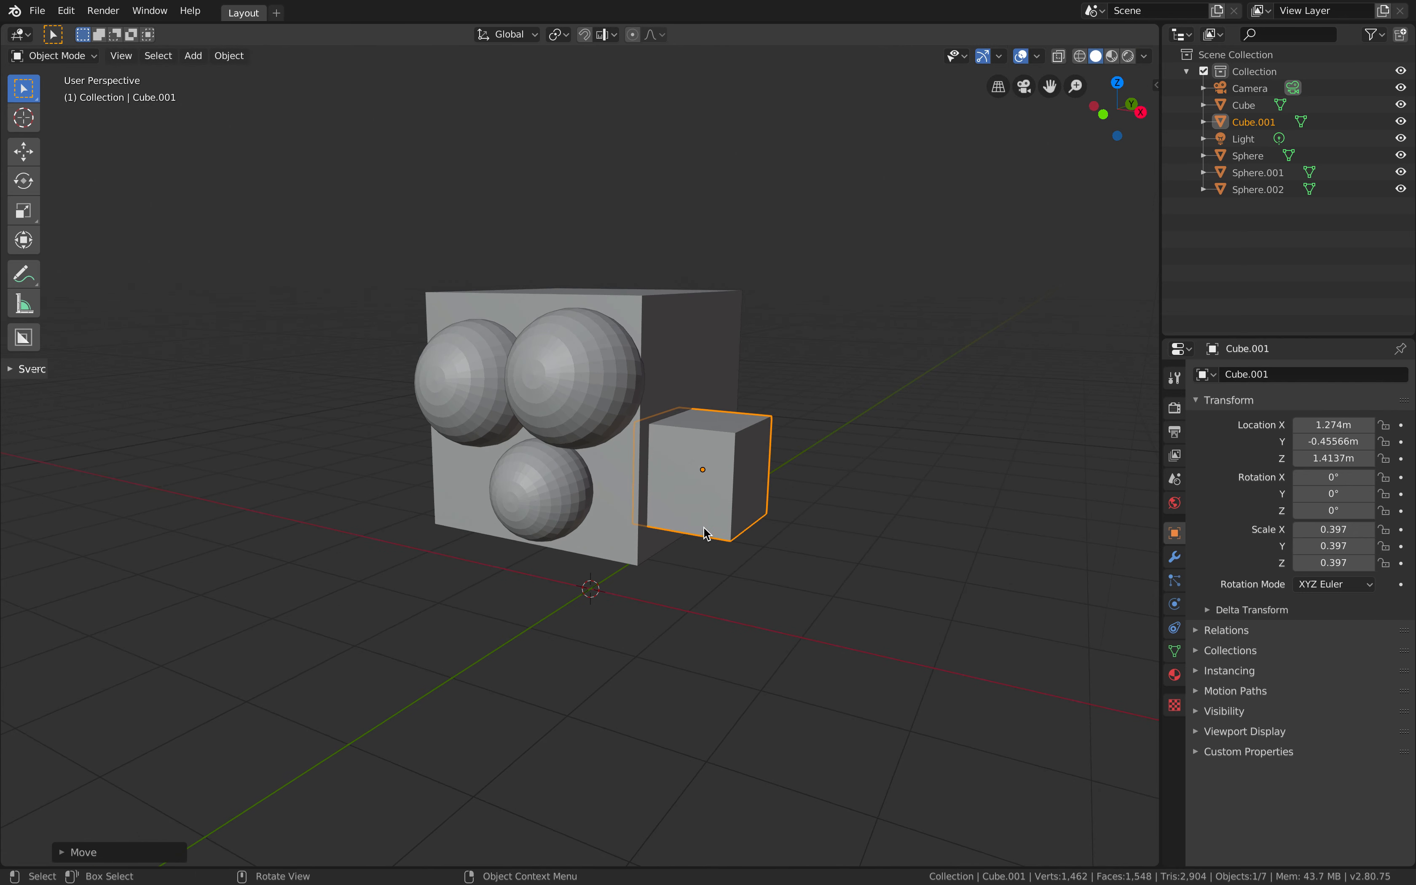
Step: Enter Edit Mode on the small cube and merge all of its vertices into a single point
{"action": "key", "text": "ctrl+Tab"}
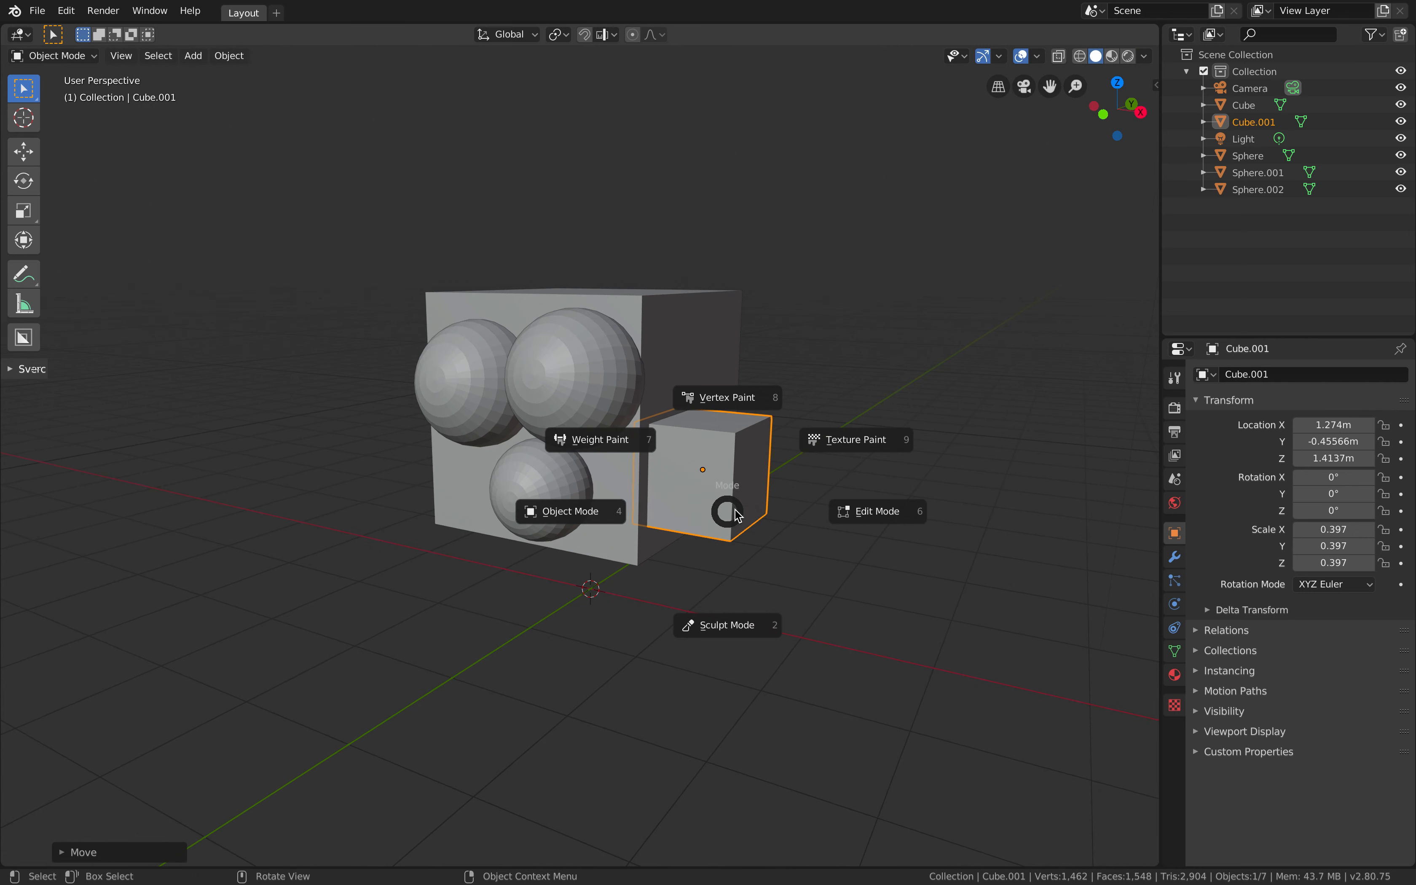
{"action": "left_click", "coordinate": [819, 509]}
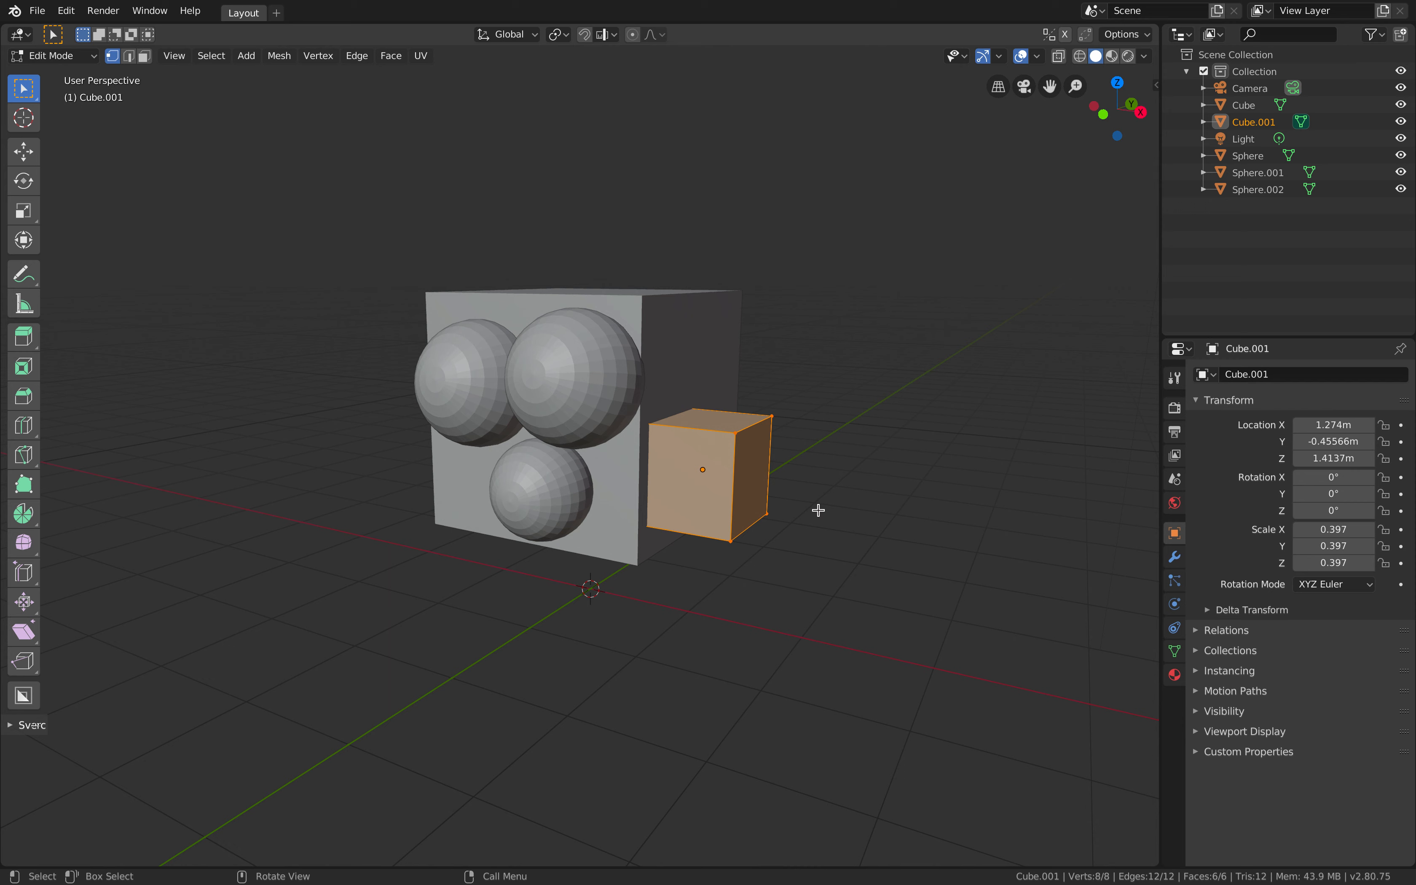
{"action": "right_click", "coordinate": [767, 480]}
{"action": "mouse_move", "coordinate": [794, 767]}
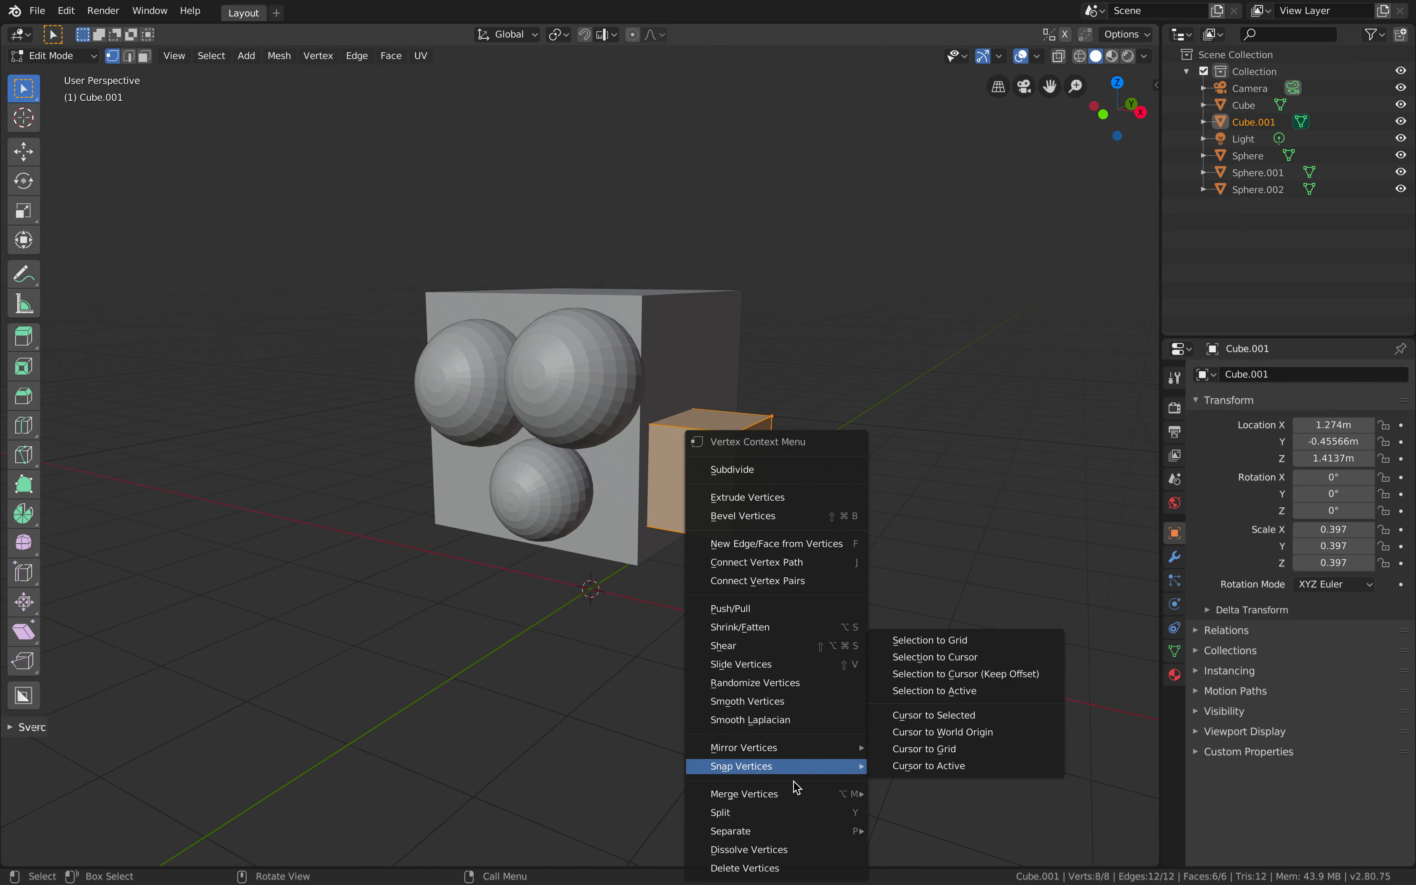
{"action": "mouse_move", "coordinate": [796, 794]}
{"action": "left_click", "coordinate": [931, 732]}
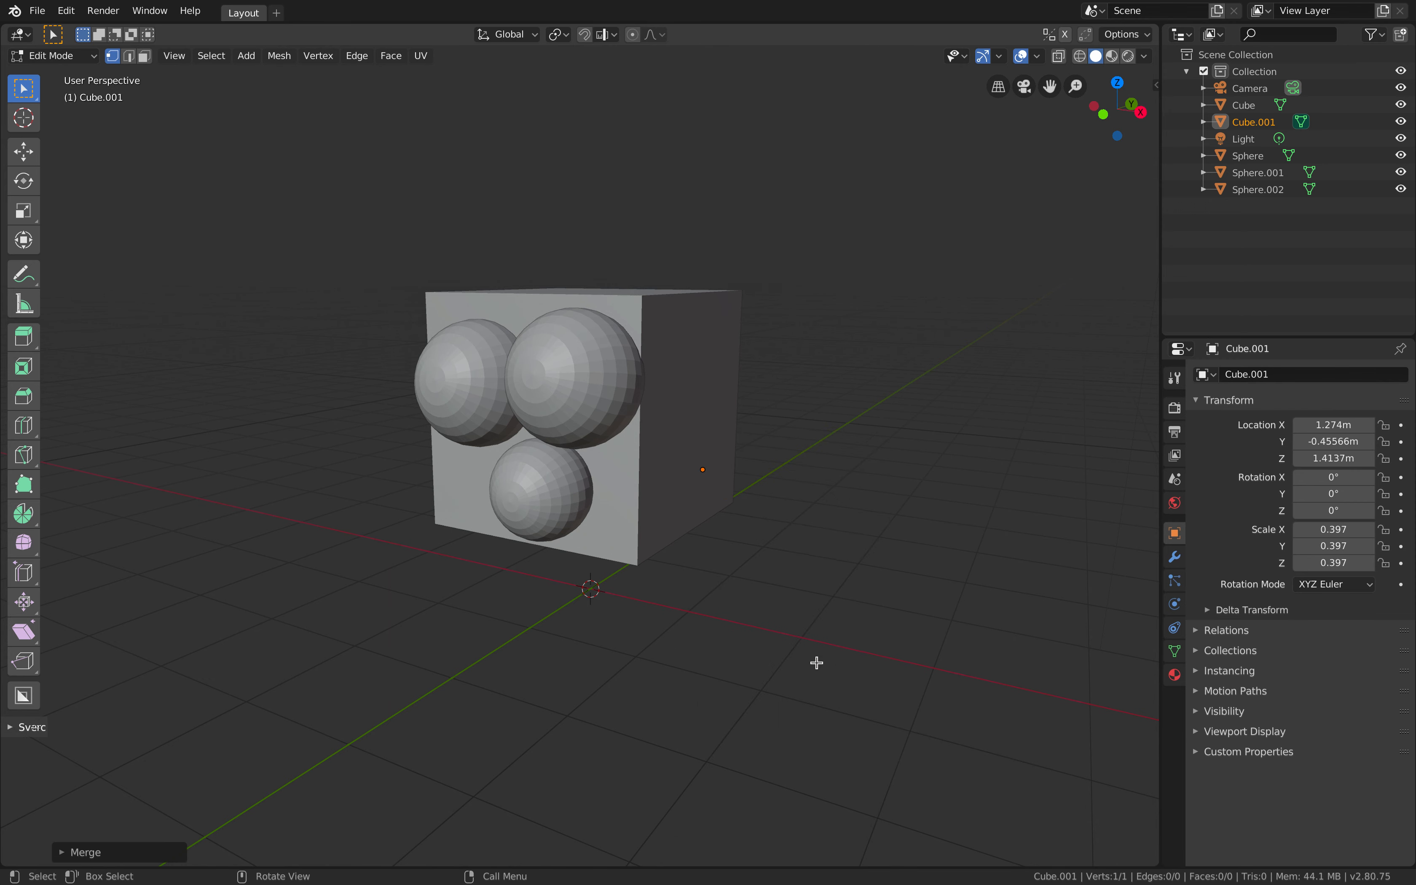
Step: Extrude the point about 0.54 m outward and again downward to form a bent leg line, and adjust its knee vertex
{"action": "middle_click_drag", "start_coordinate": [714, 589], "coordinate": [733, 534]}
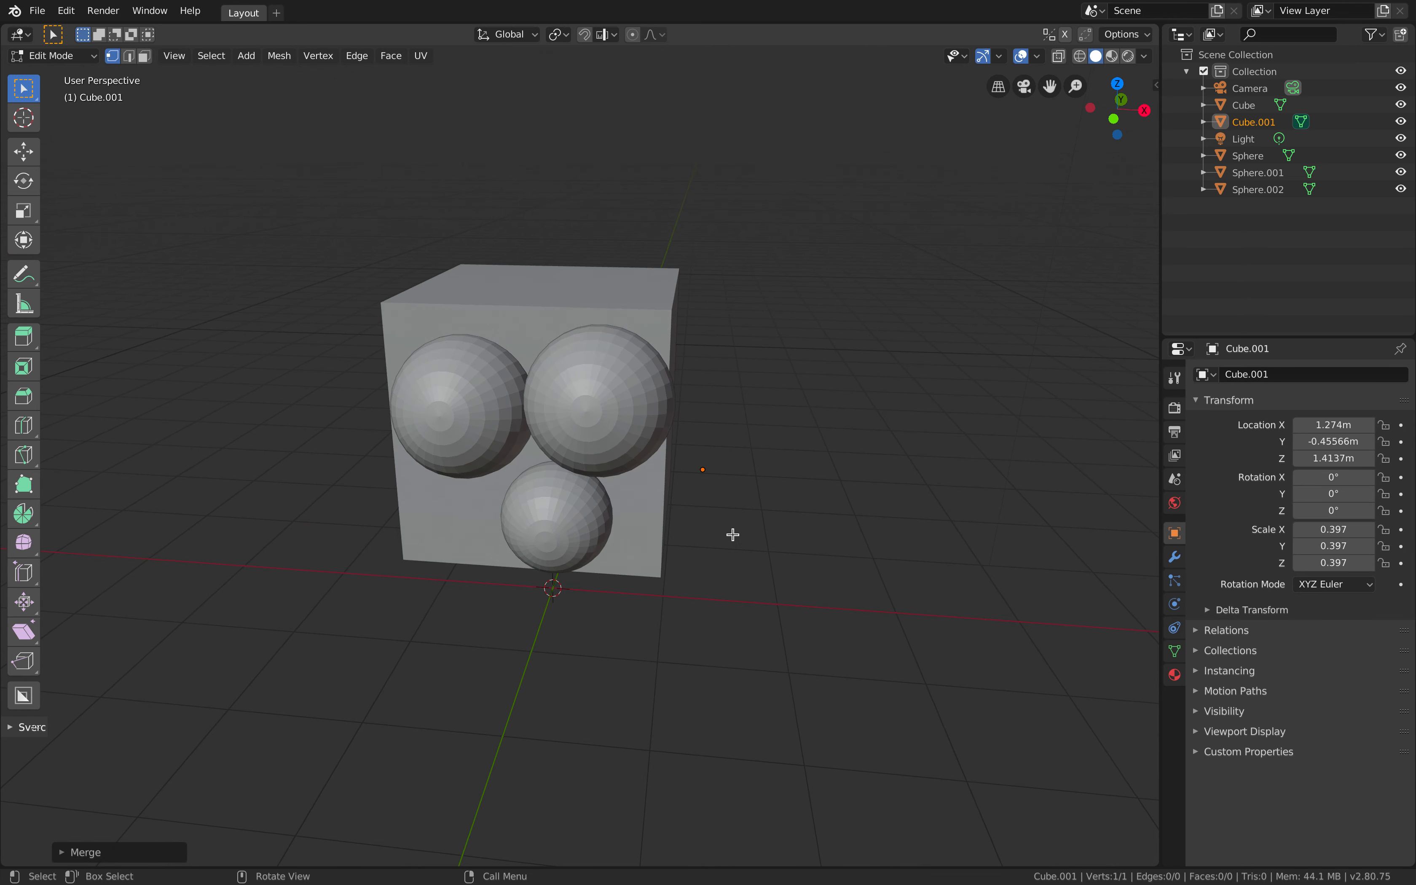
{"action": "key", "text": "e"}
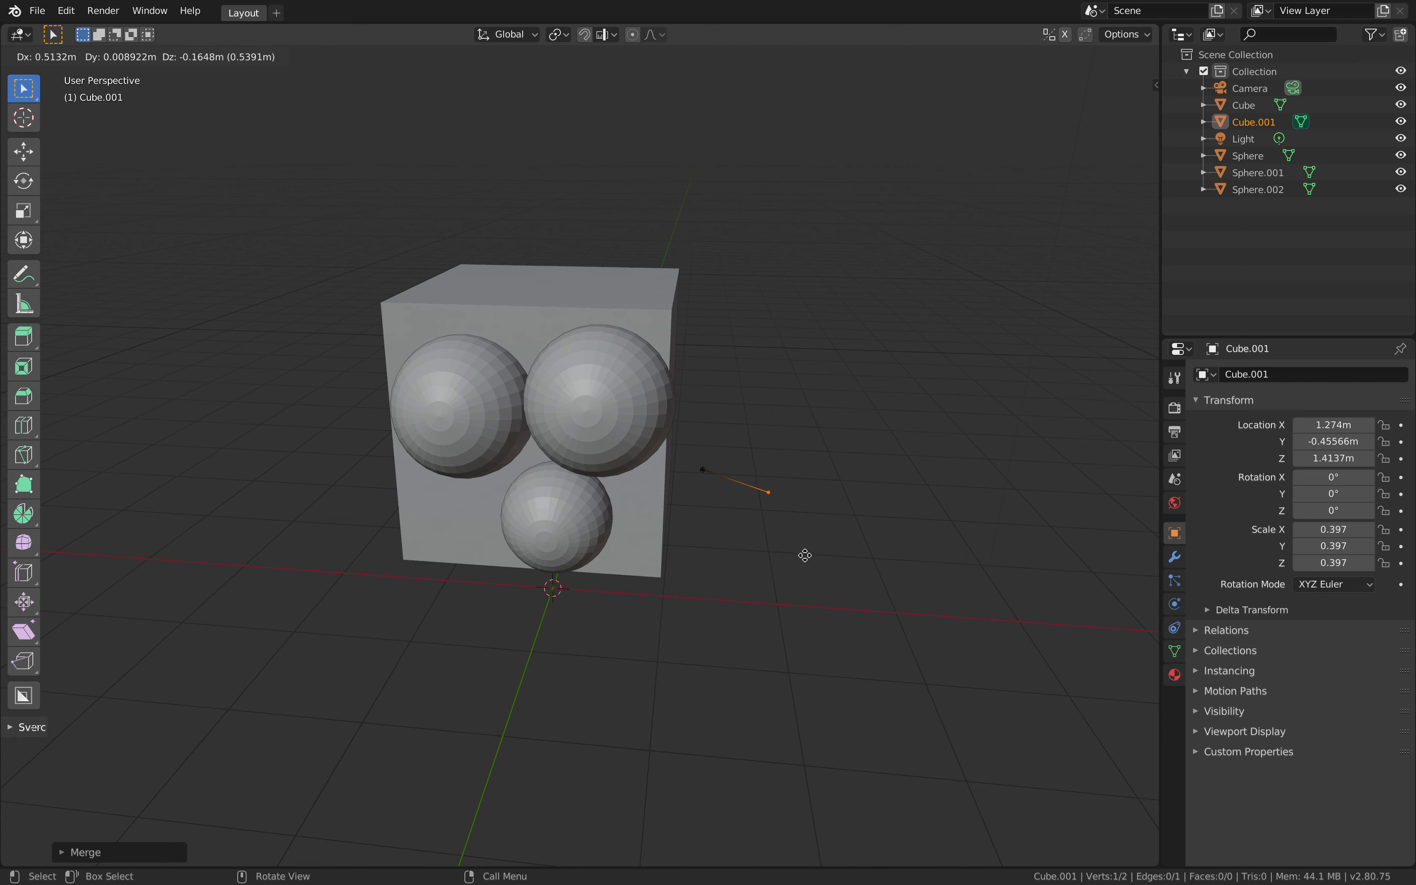
{"action": "left_click", "coordinate": [804, 555]}
{"action": "key", "text": "e"}
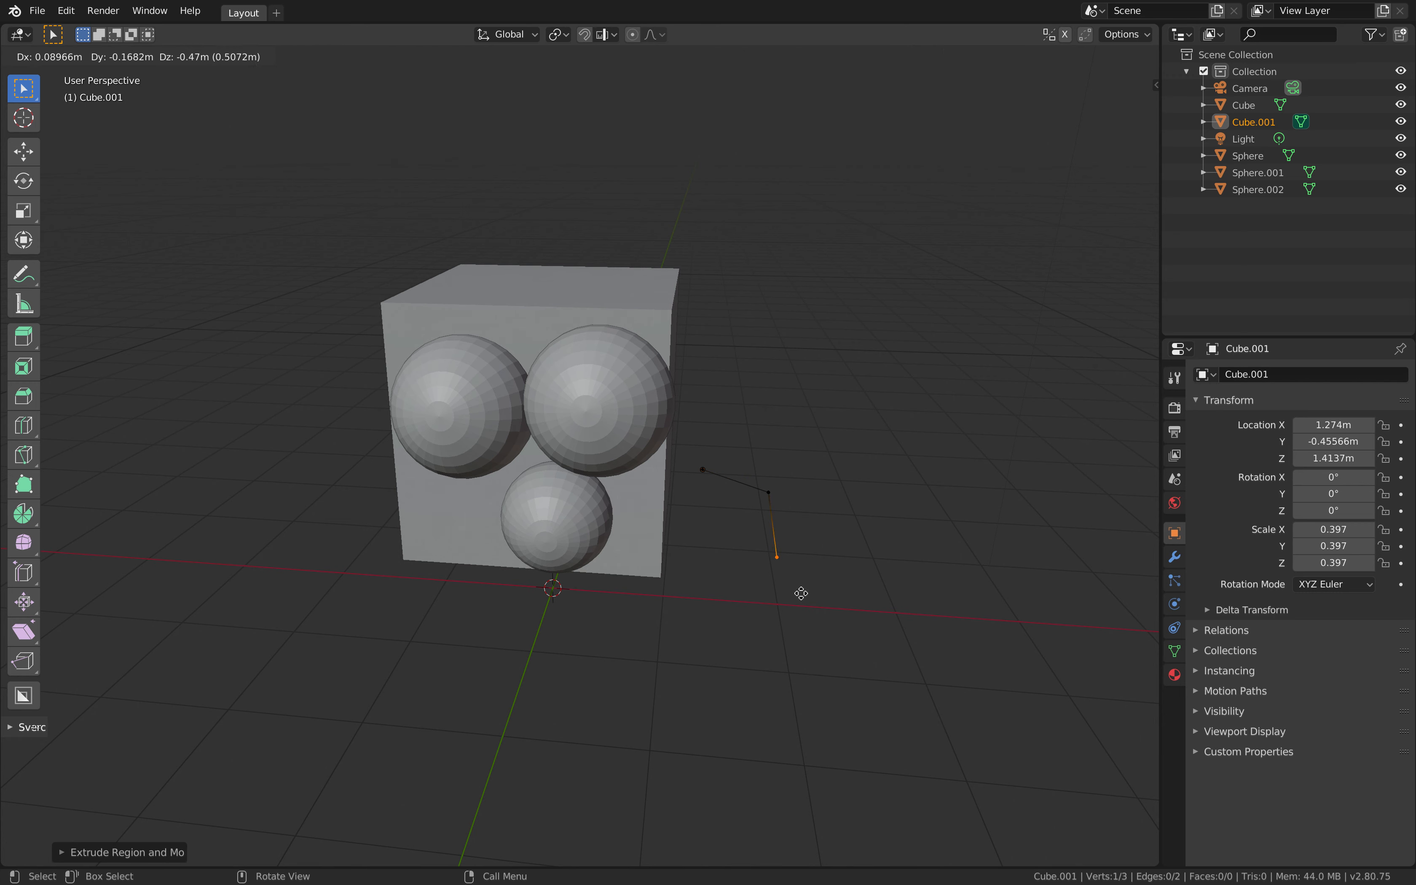
{"action": "left_click", "coordinate": [768, 492]}
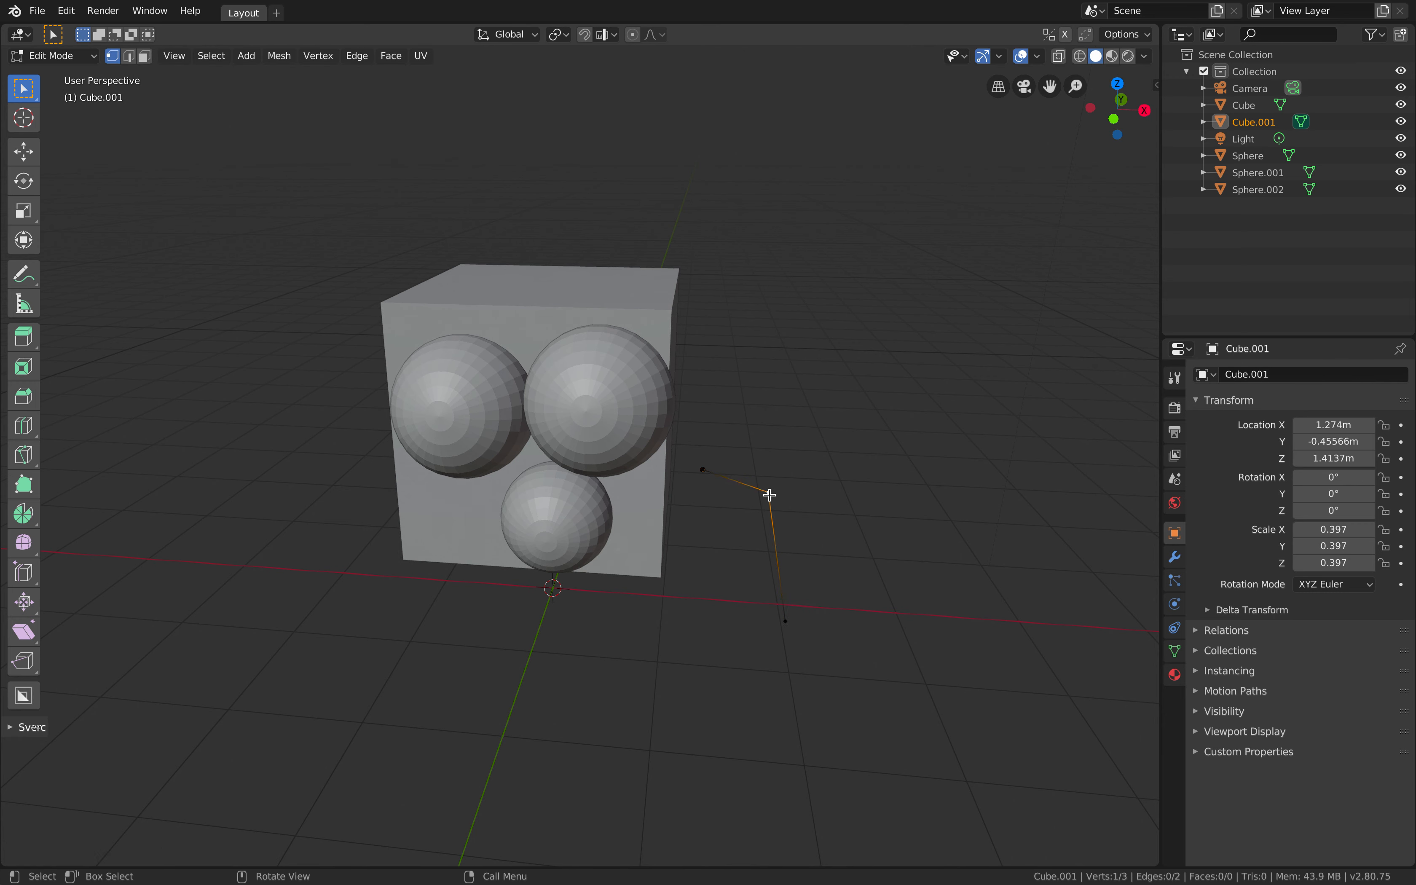
{"action": "key", "text": "g"}
{"action": "left_click", "coordinate": [791, 527]}
Step: Return to Object Mode and move the leg line to about X 1.12 m, Y -0.87 m, Z 1.38 m
{"action": "middle_click_drag", "start_coordinate": [777, 484], "coordinate": [743, 445]}
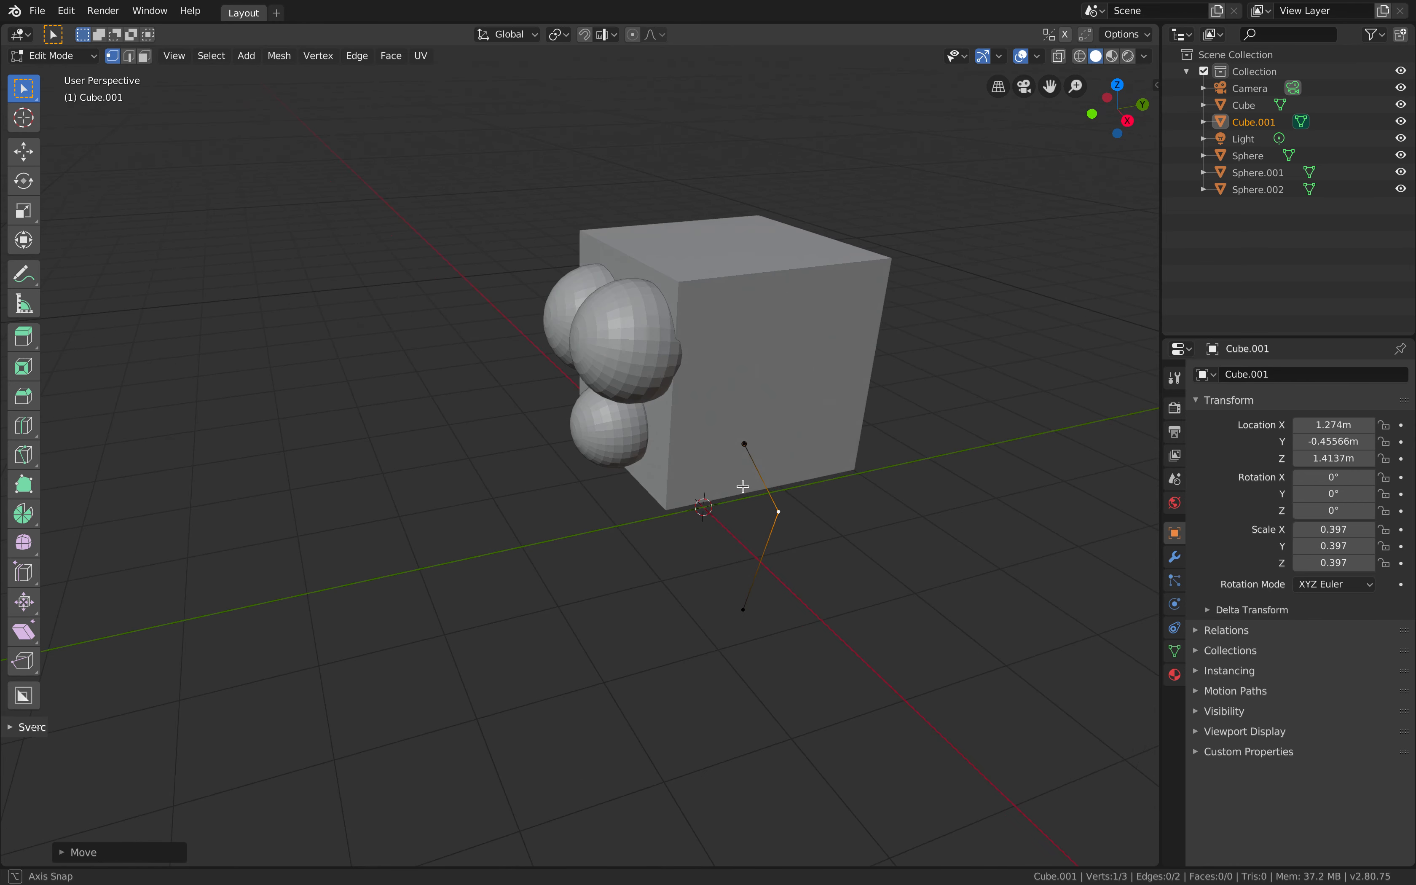
{"action": "key", "text": "ctrl+Tab"}
{"action": "left_click", "coordinate": [701, 489]}
{"action": "key", "text": "g"}
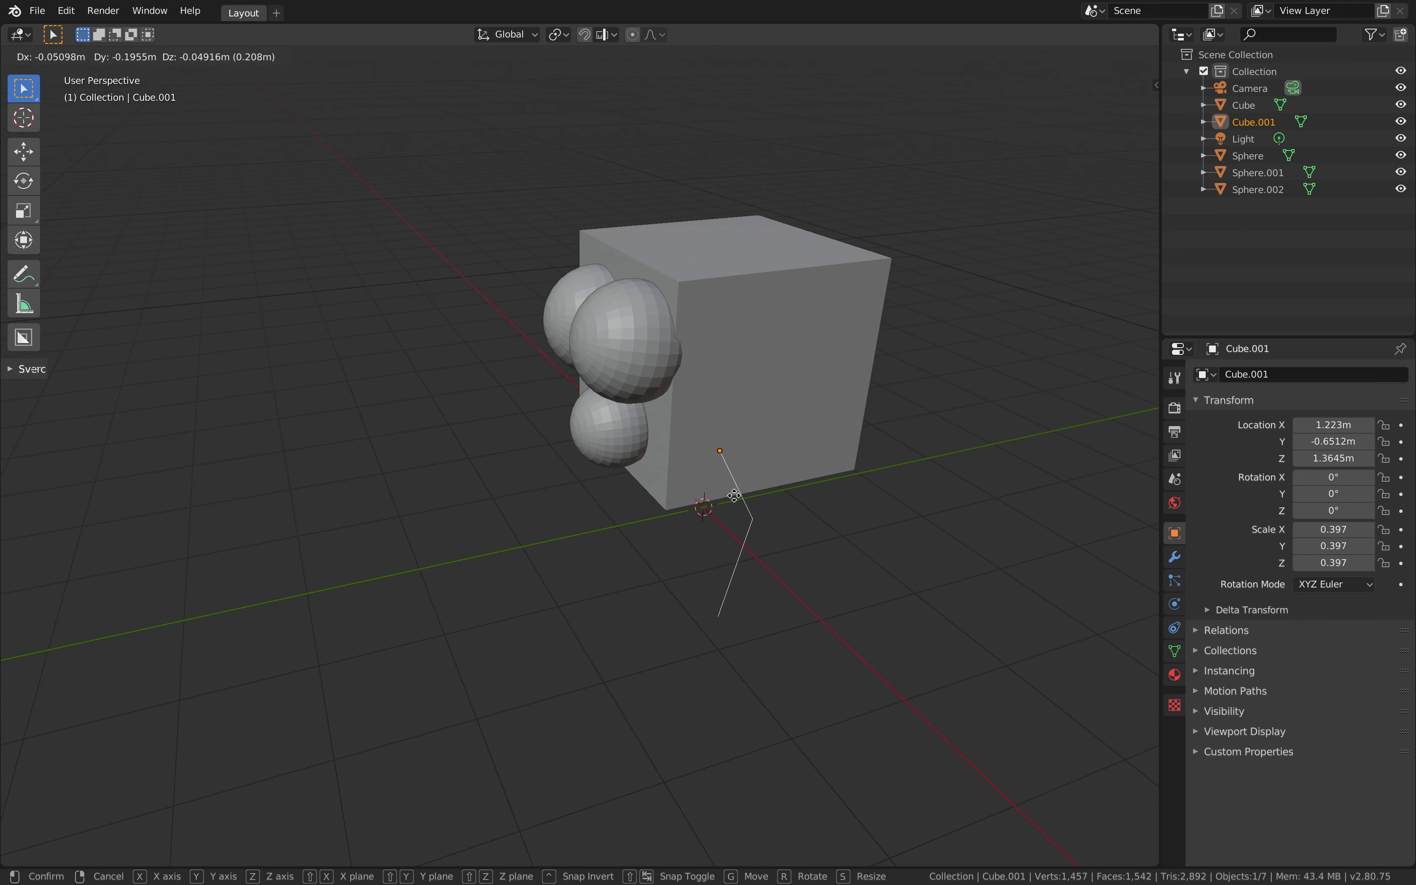
{"action": "left_click", "coordinate": [756, 474]}
Step: Add a Skin modifier to the leg line to give it thickness
{"action": "middle_click_drag", "start_coordinate": [758, 468], "coordinate": [655, 488]}
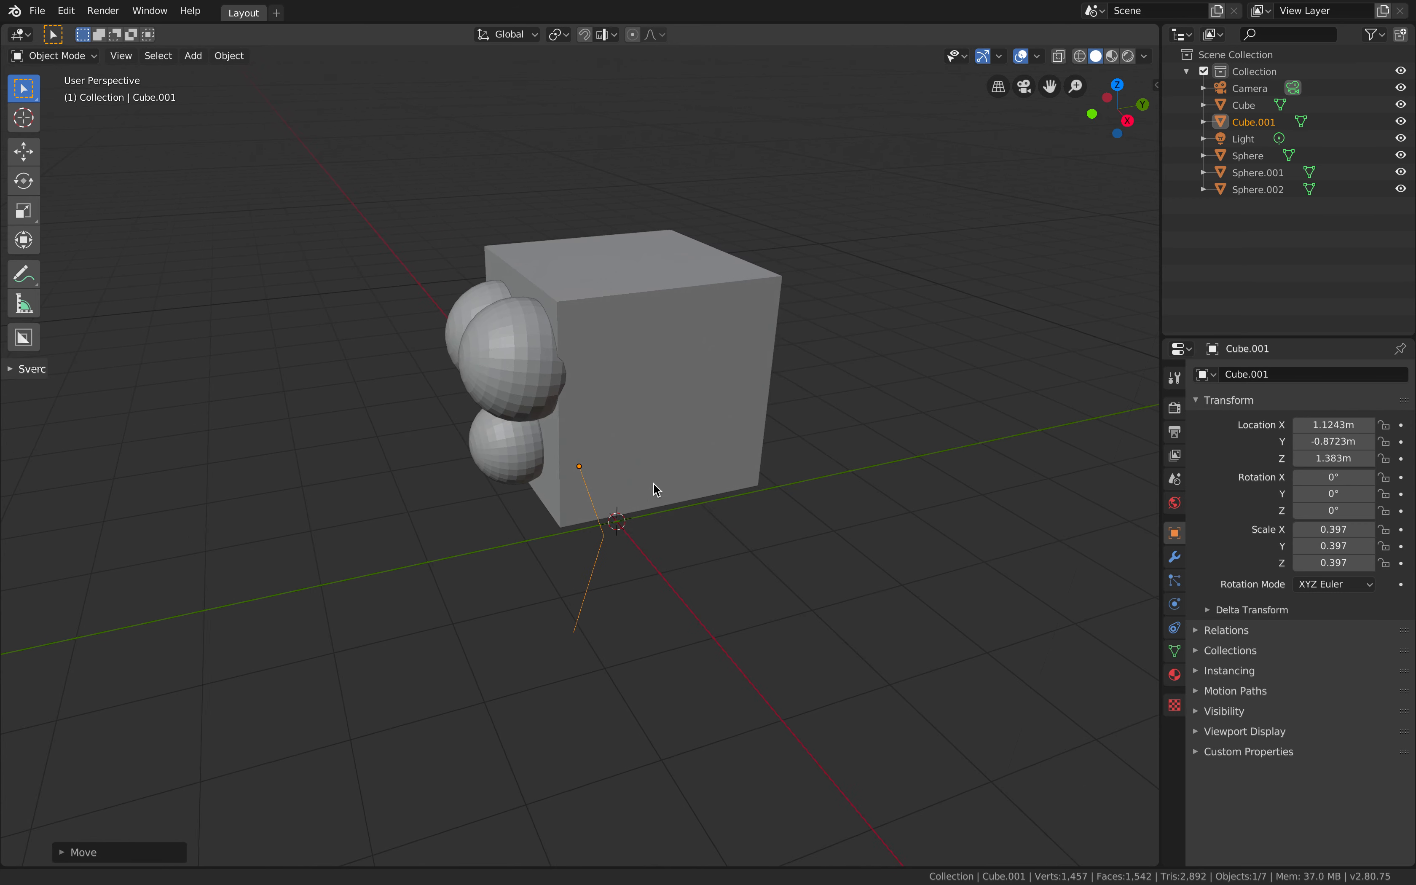
{"action": "left_click", "coordinate": [1175, 557]}
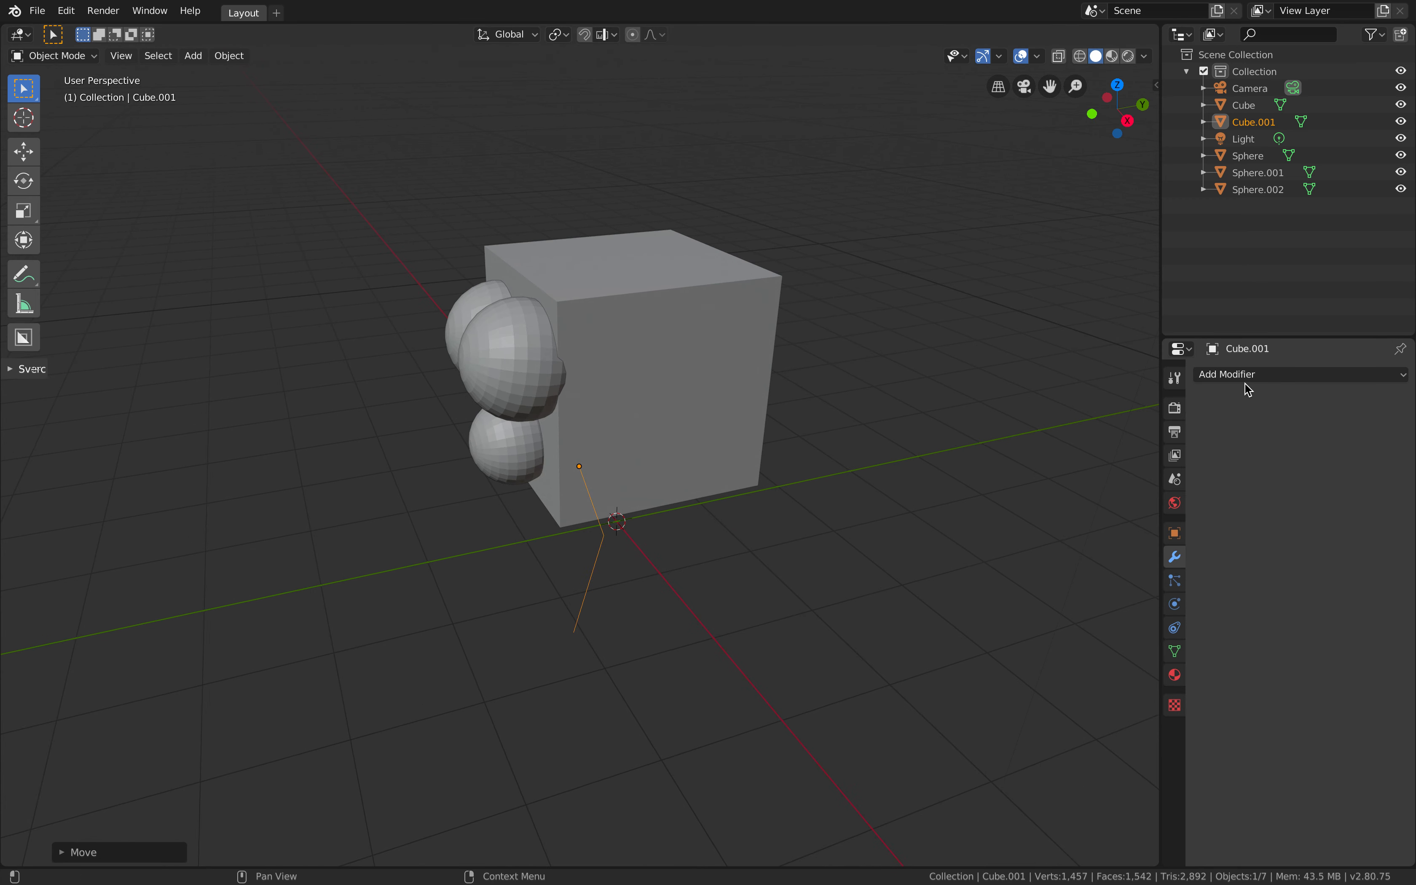
{"action": "left_click", "coordinate": [1245, 376]}
{"action": "left_click", "coordinate": [1047, 615]}
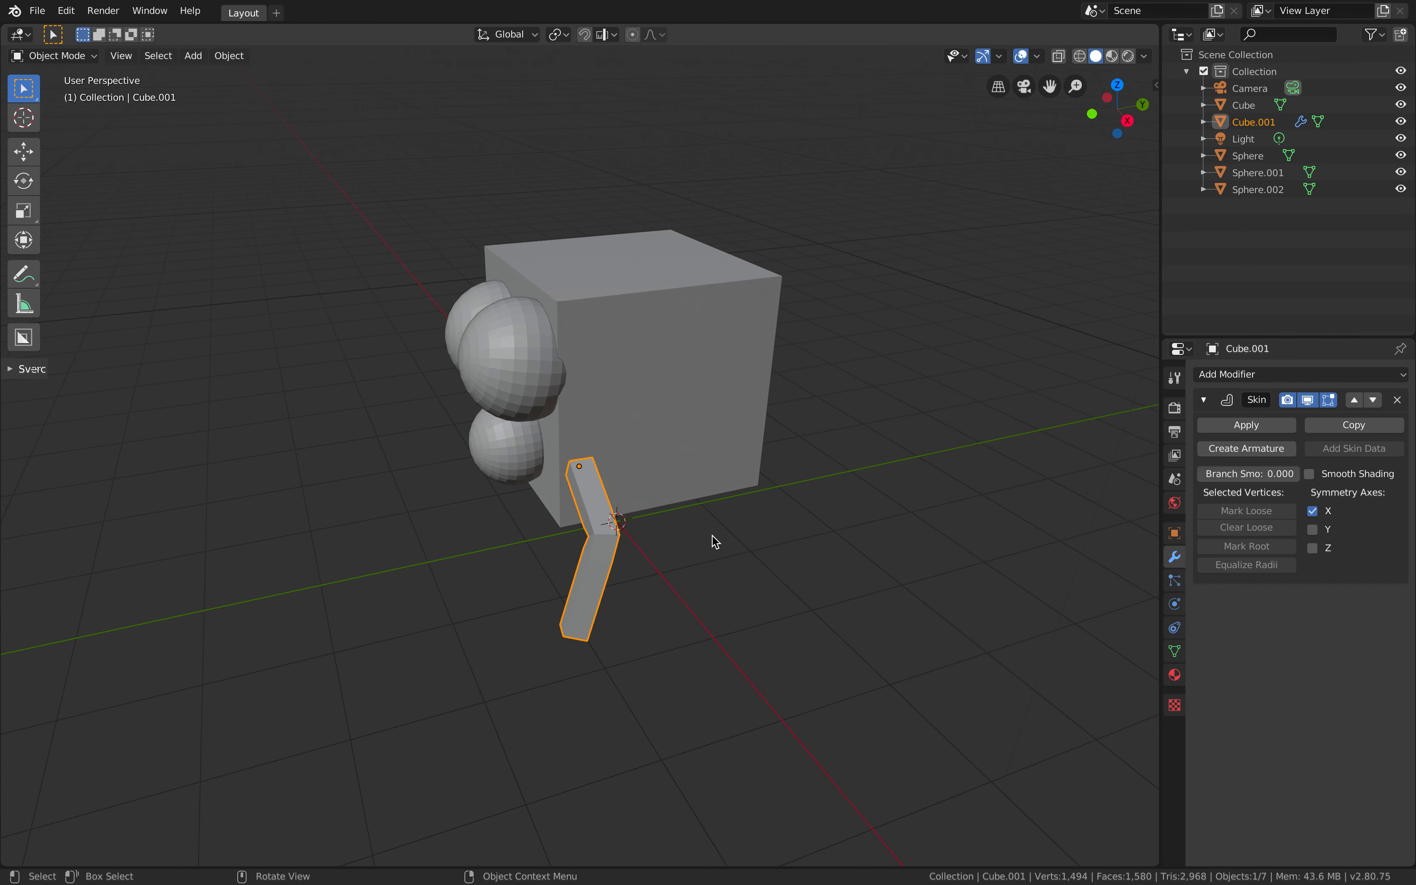
Step: Duplicate the skinned leg twice along the Y axis, placing the last copy at about Y 0.8 m
{"action": "middle_click_drag", "start_coordinate": [713, 536], "coordinate": [606, 521]}
{"action": "key", "text": "shift+d"}
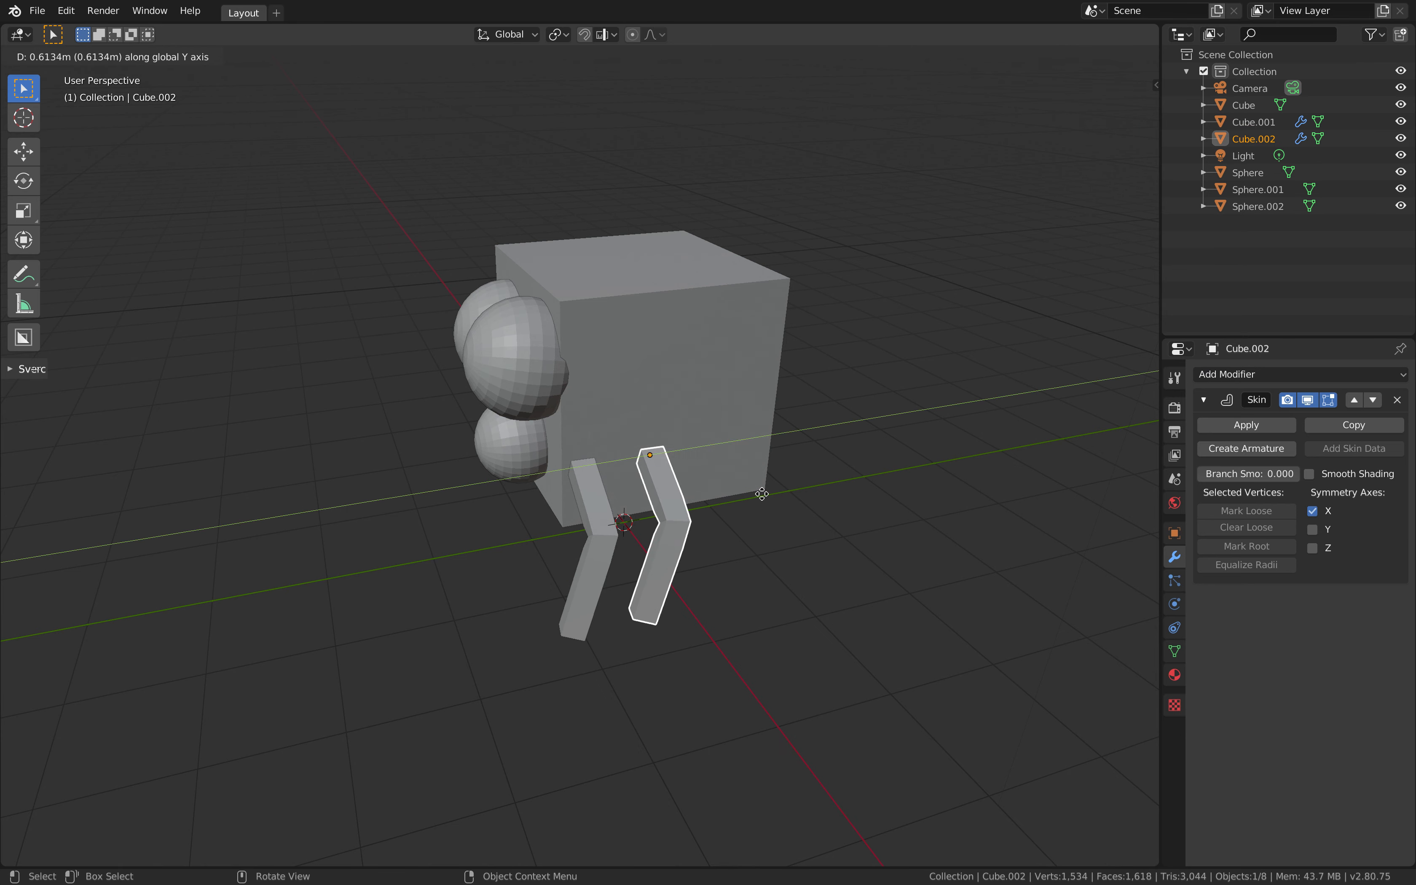
{"action": "left_click", "coordinate": [771, 496]}
{"action": "middle_click_drag", "start_coordinate": [608, 528], "coordinate": [445, 563], "text": "shift"}
{"action": "key", "text": "shift+d"}
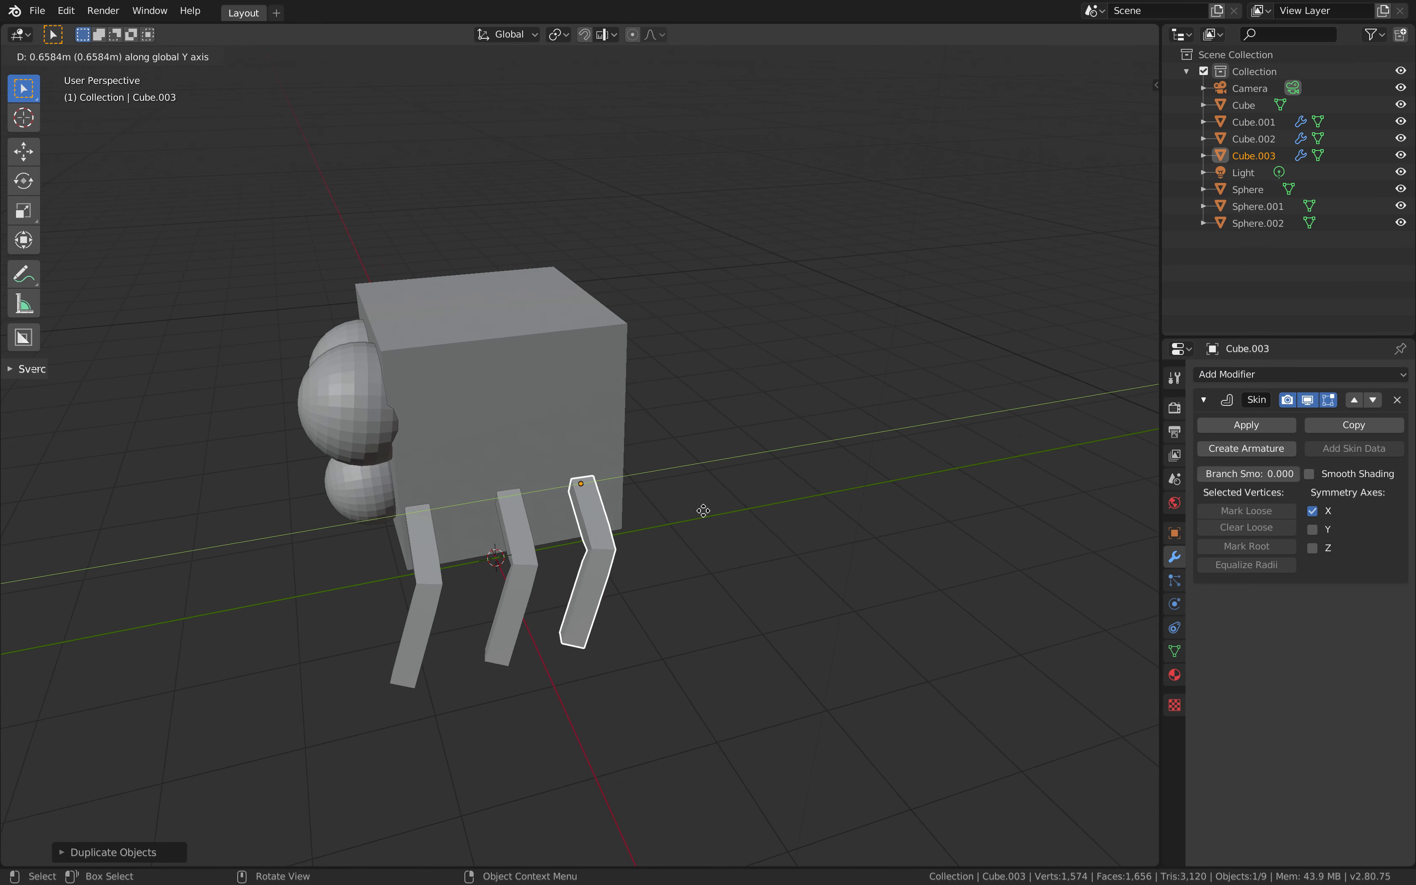
{"action": "left_click", "coordinate": [705, 514]}
Step: Enter Edit Mode on the rear leg and turn on X-ray display to expose its vertices
{"action": "middle_click_drag", "start_coordinate": [722, 409], "coordinate": [623, 550]}
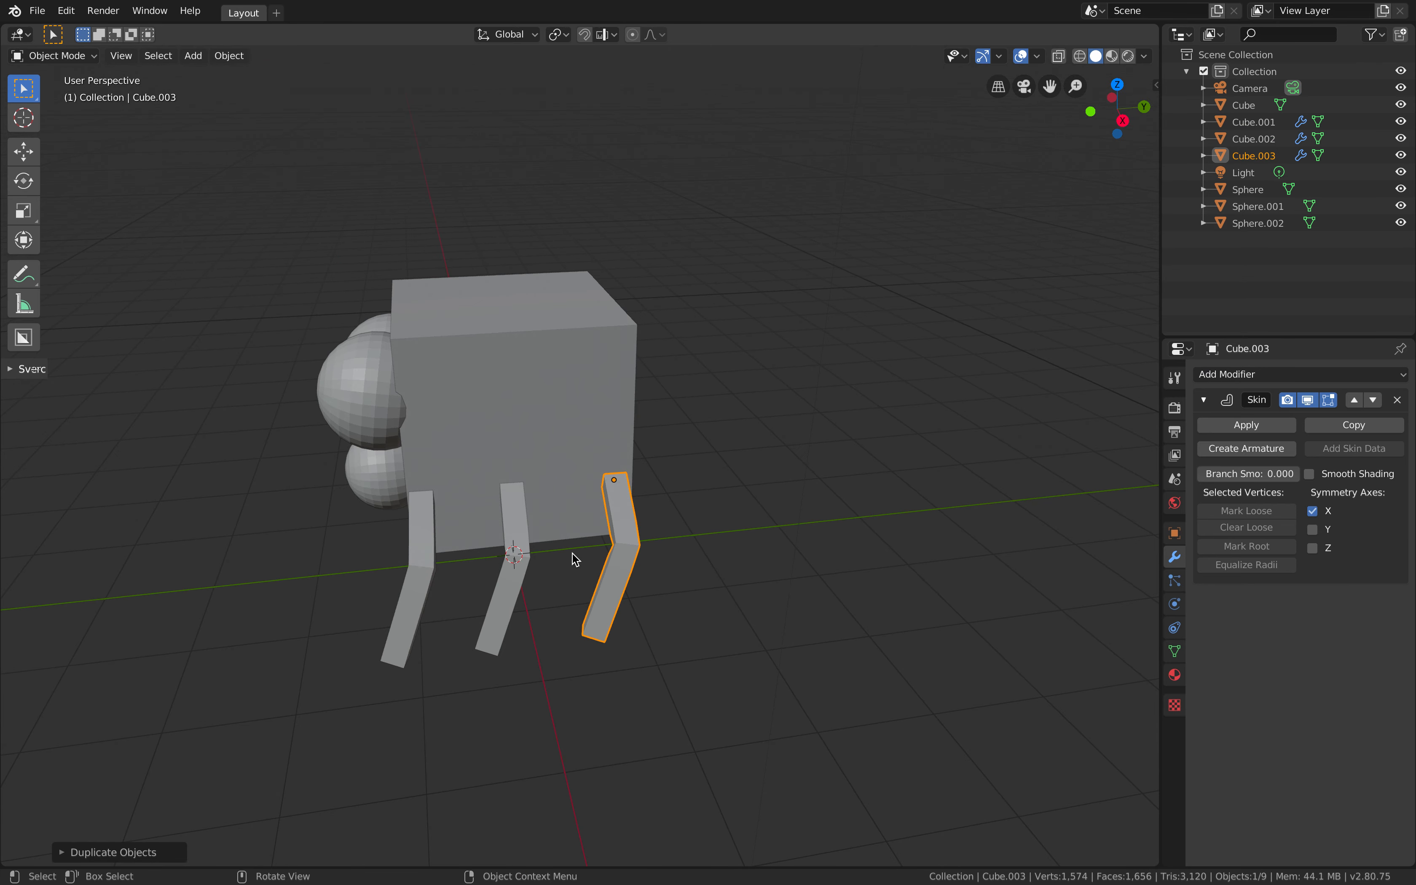
{"action": "left_click", "coordinate": [641, 543]}
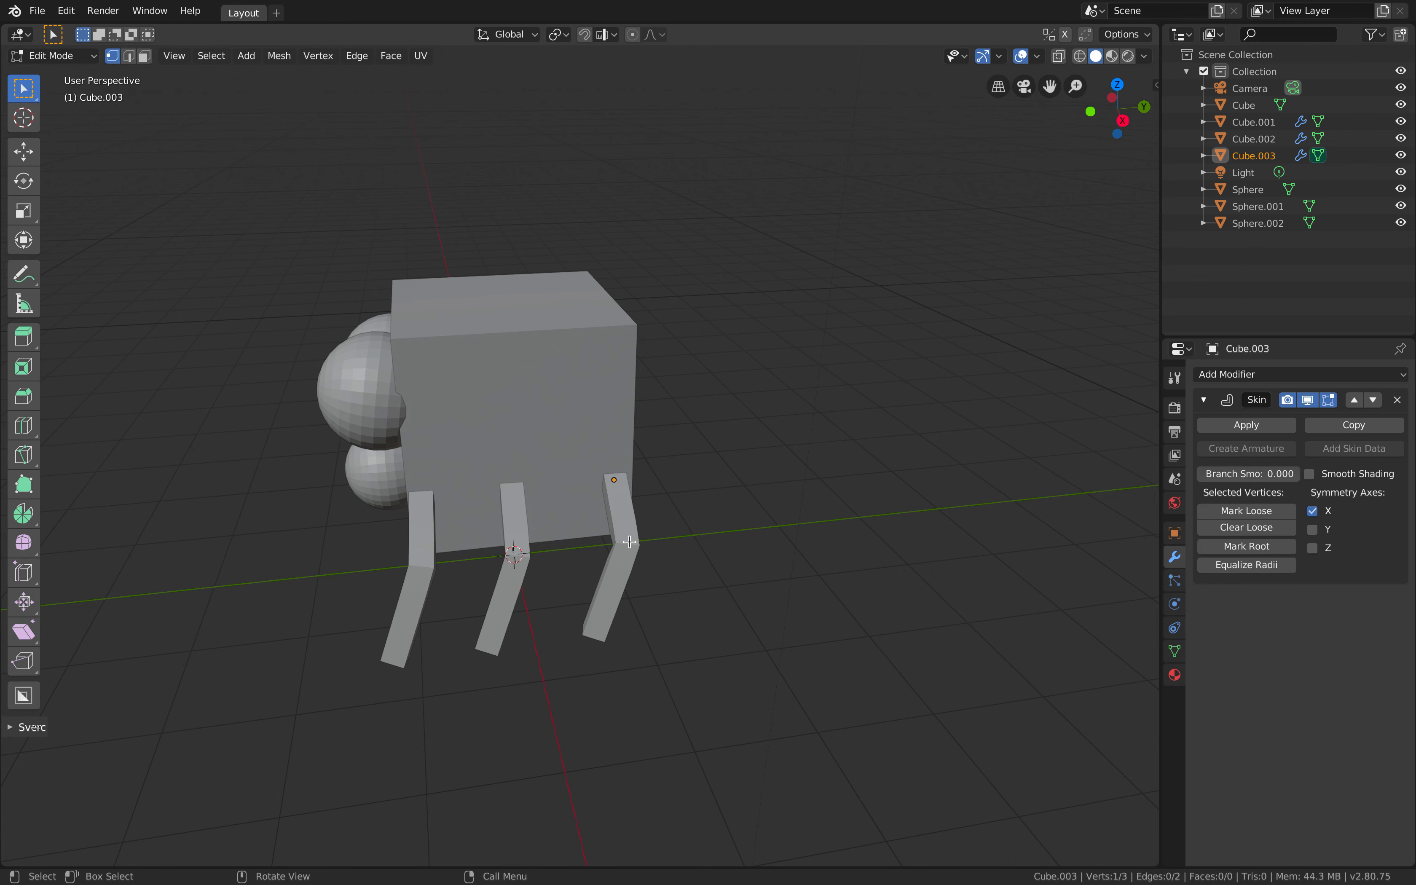
{"action": "scroll", "coordinate": [655, 544], "scroll_direction": "up", "scroll_amount": 1}
{"action": "middle_click_drag", "start_coordinate": [907, 262], "coordinate": [977, 203], "text": "shift"}
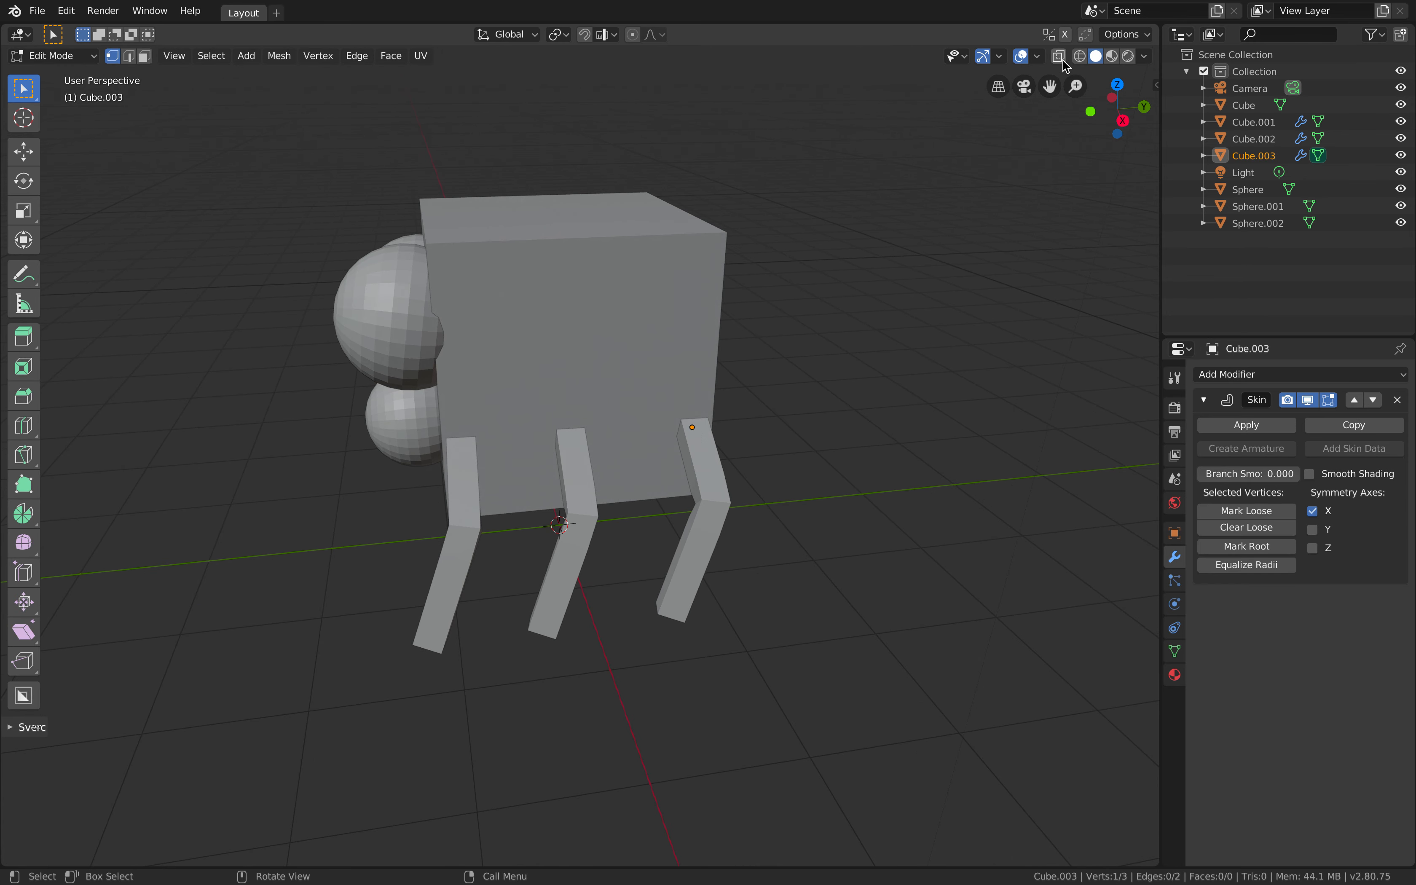
{"action": "left_click", "coordinate": [1060, 57]}
Step: Move the rear leg's foot vertex about 0.5 m backward, shift its knee vertex backward too, and return to Object Mode
{"action": "key", "text": "g"}
{"action": "left_click", "coordinate": [707, 504]}
{"action": "left_click", "coordinate": [670, 613]}
{"action": "key", "text": "g"}
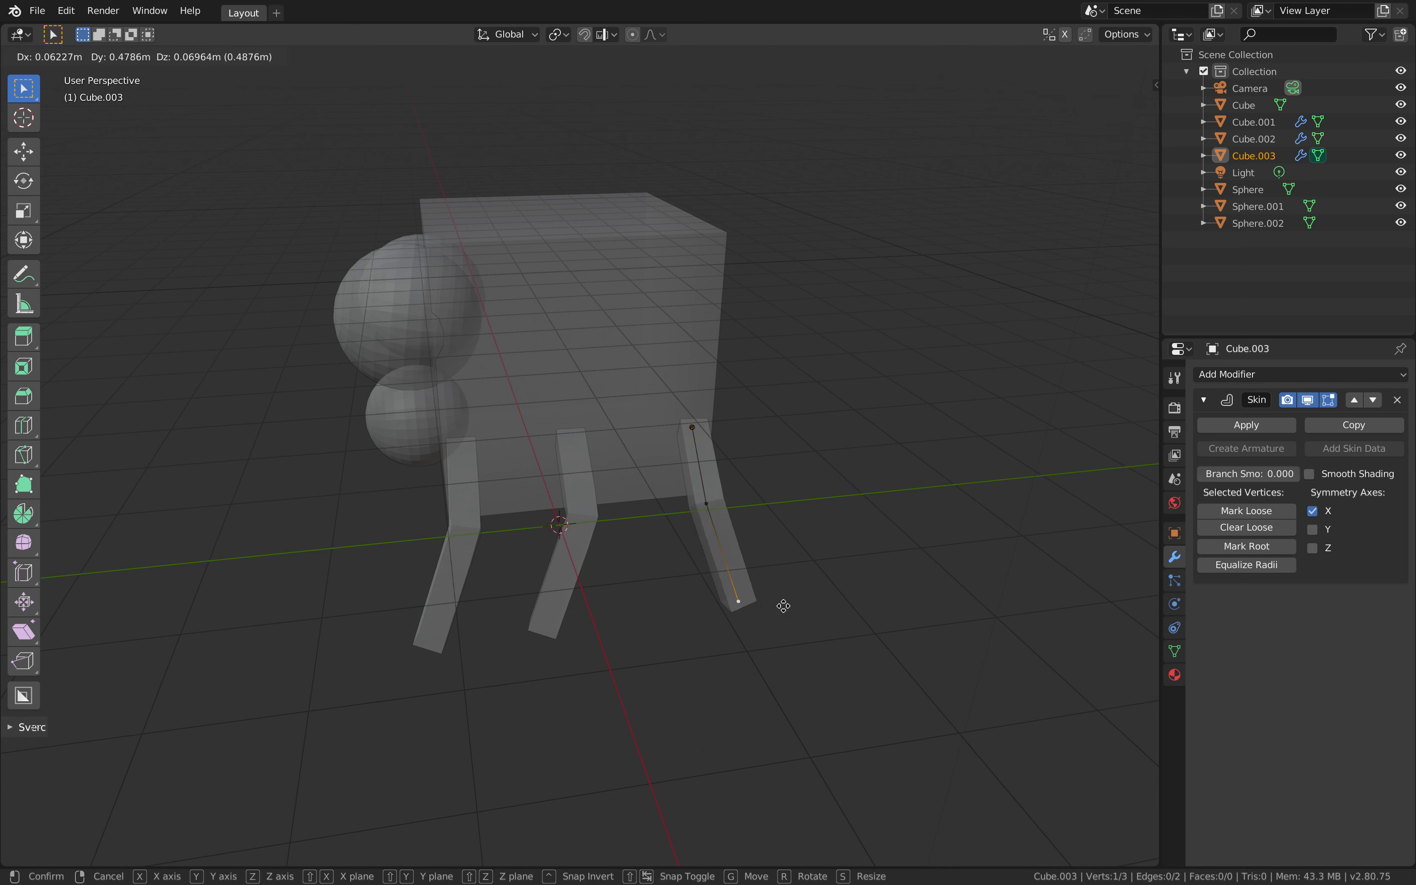
{"action": "left_click", "coordinate": [779, 603]}
{"action": "key", "text": "g"}
{"action": "left_click", "coordinate": [759, 492]}
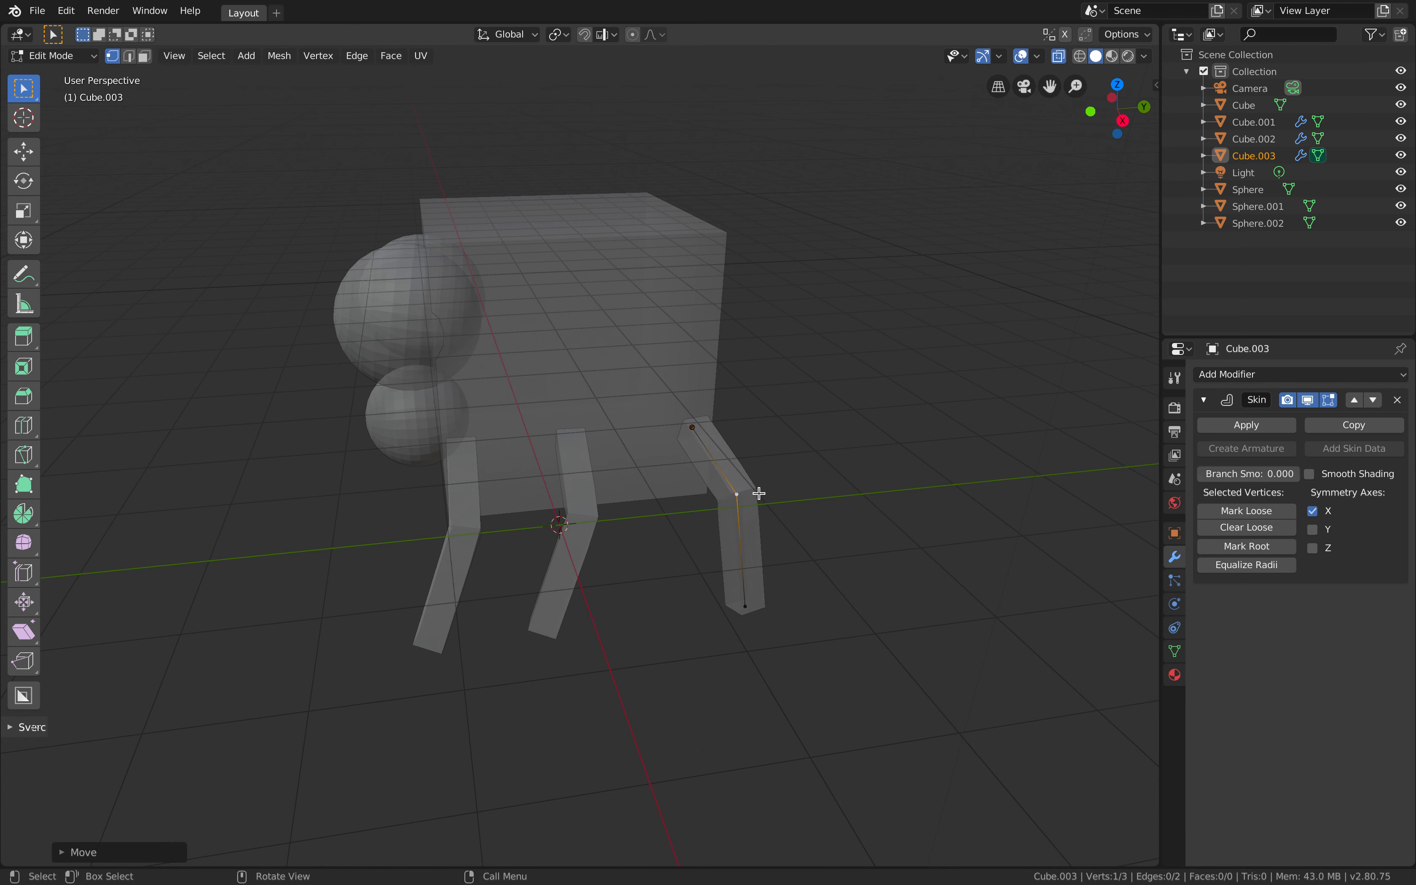
{"action": "left_click", "coordinate": [588, 512]}
{"action": "key", "text": "ctrl+Tab"}
{"action": "left_click", "coordinate": [538, 509]}
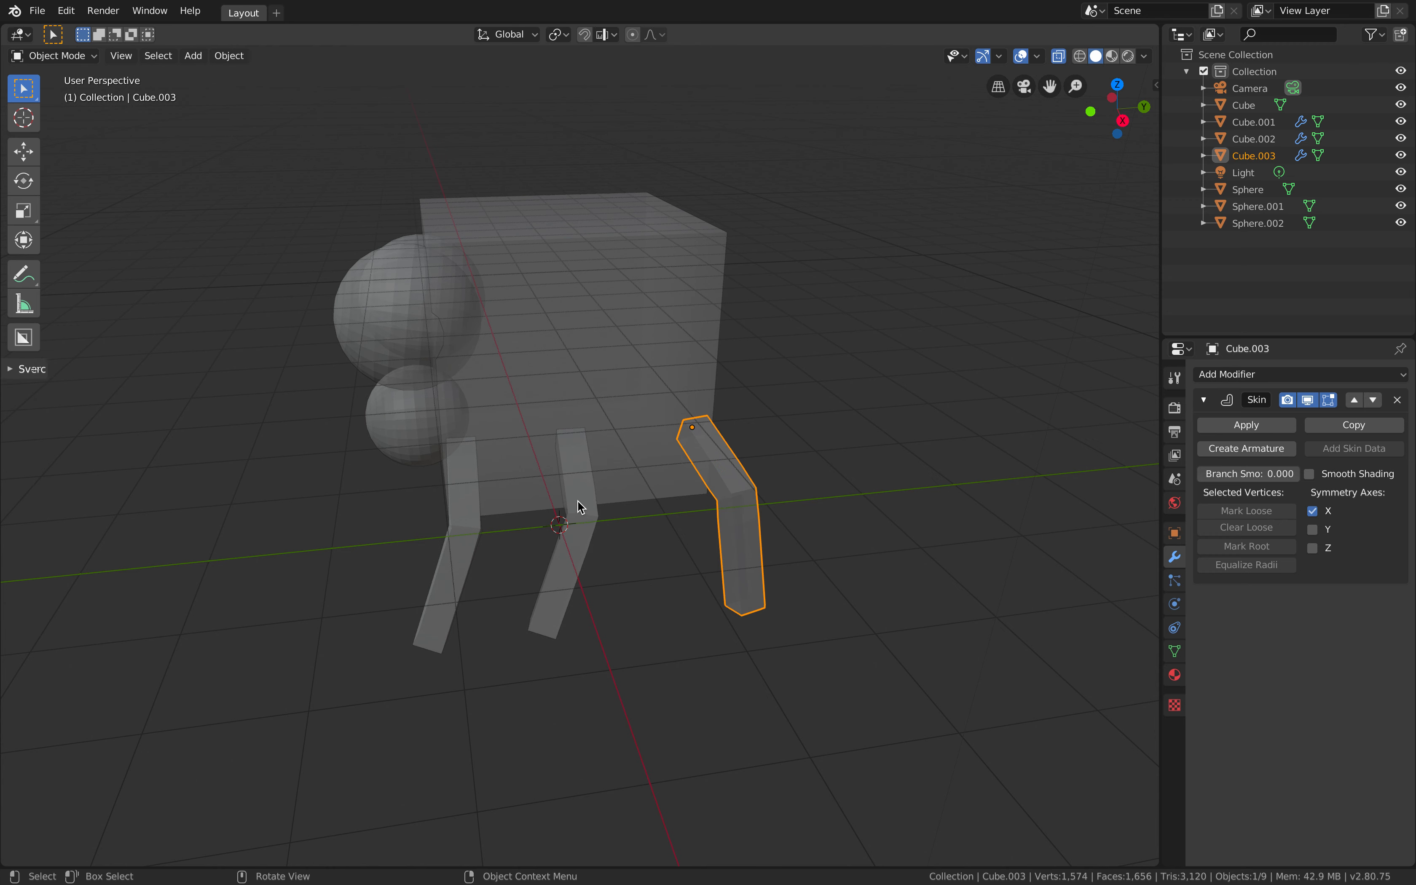
Step: Reshape the middle leg by shifting its knee slightly backward and its foot vertex about 0.41 m backward, and return to Object Mode
{"action": "left_click", "coordinate": [592, 507]}
{"action": "left_click", "coordinate": [591, 523]}
{"action": "key", "text": "ctrl+Tab"}
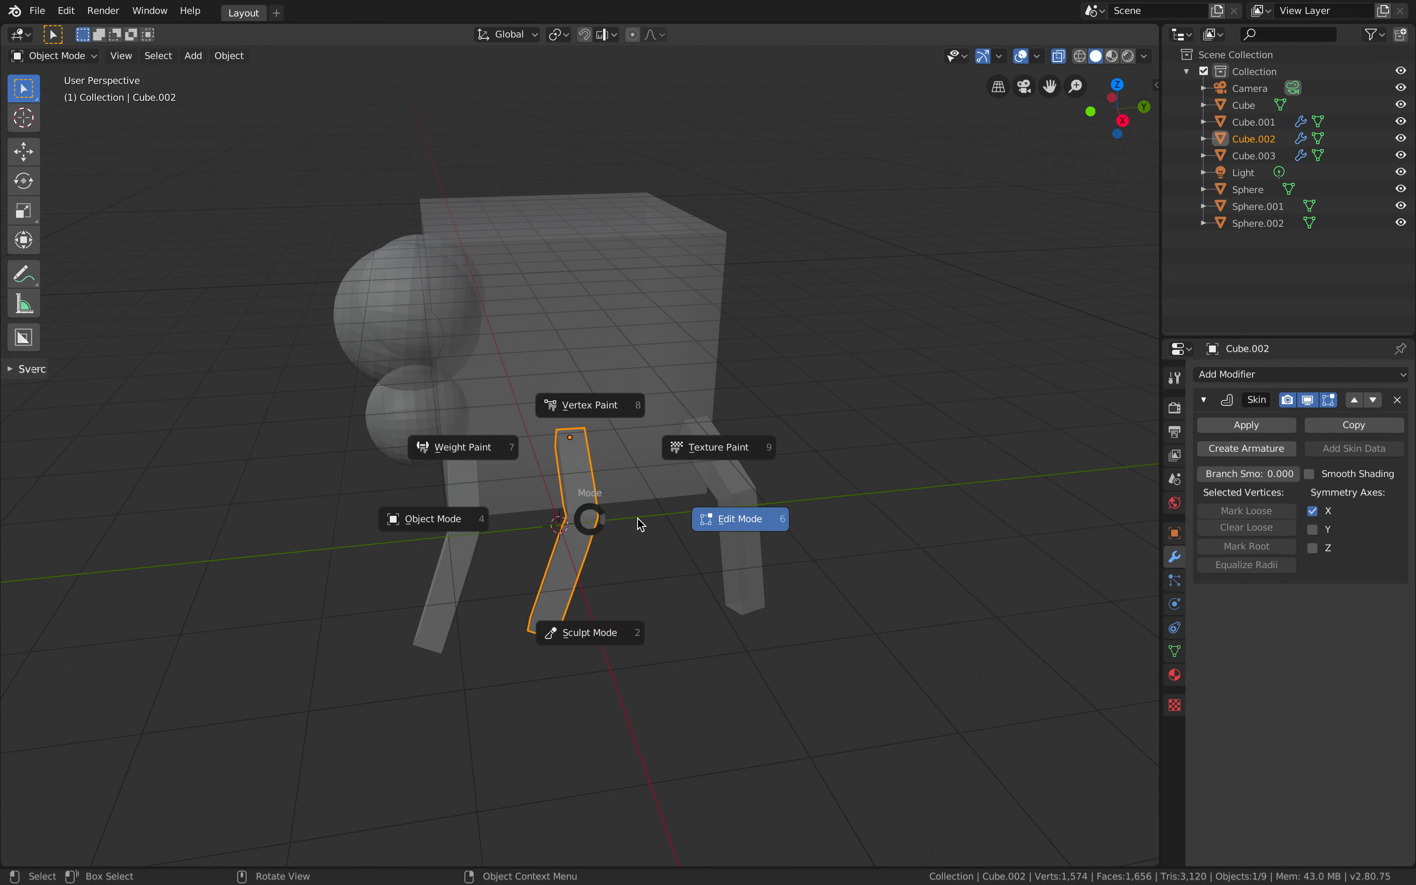
{"action": "left_click", "coordinate": [590, 520]}
{"action": "key", "text": "g"}
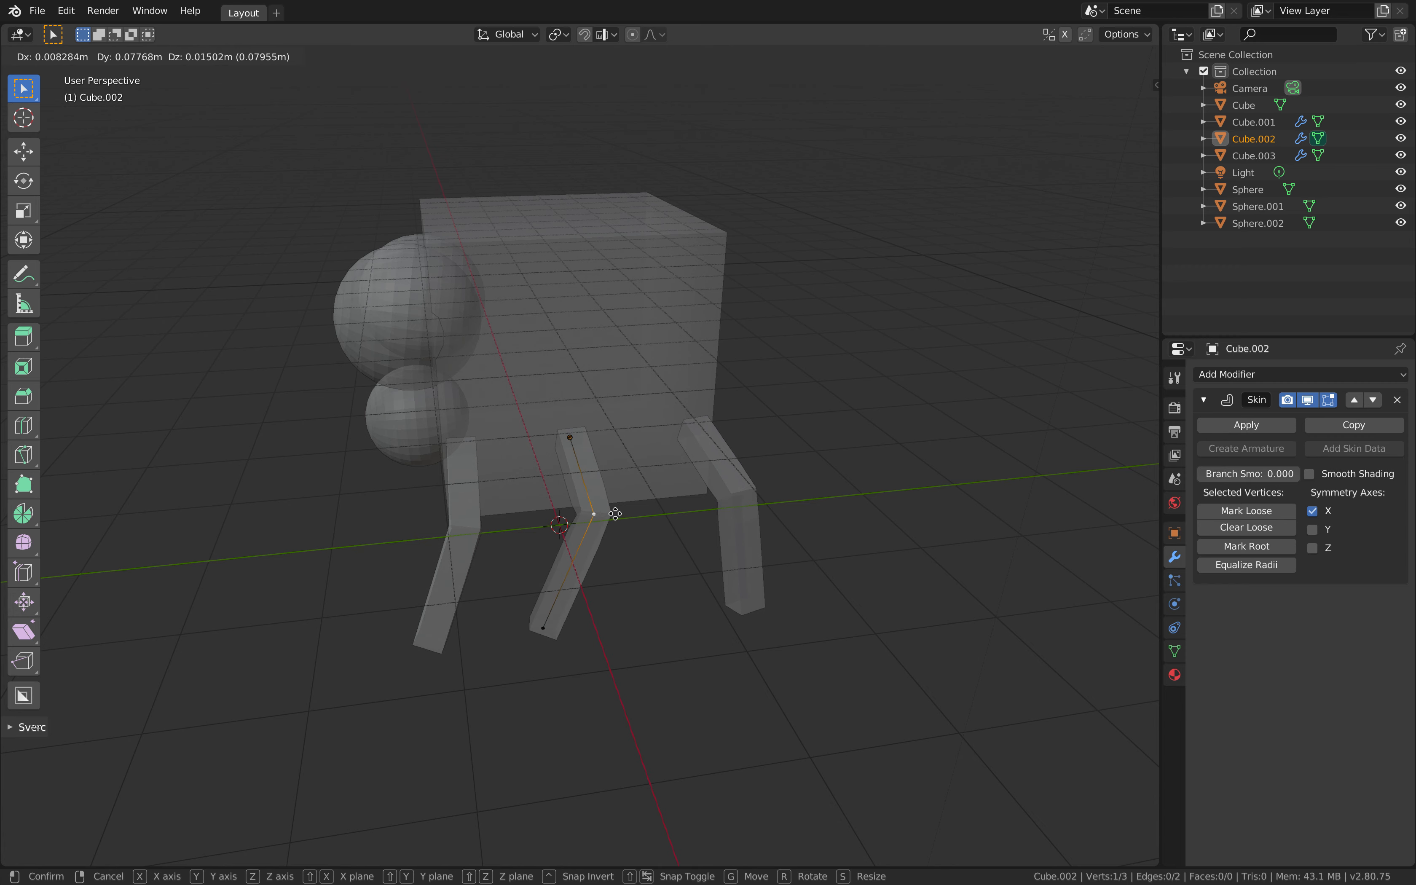
{"action": "left_click", "coordinate": [619, 512]}
{"action": "left_click", "coordinate": [547, 628]}
{"action": "key", "text": "g"}
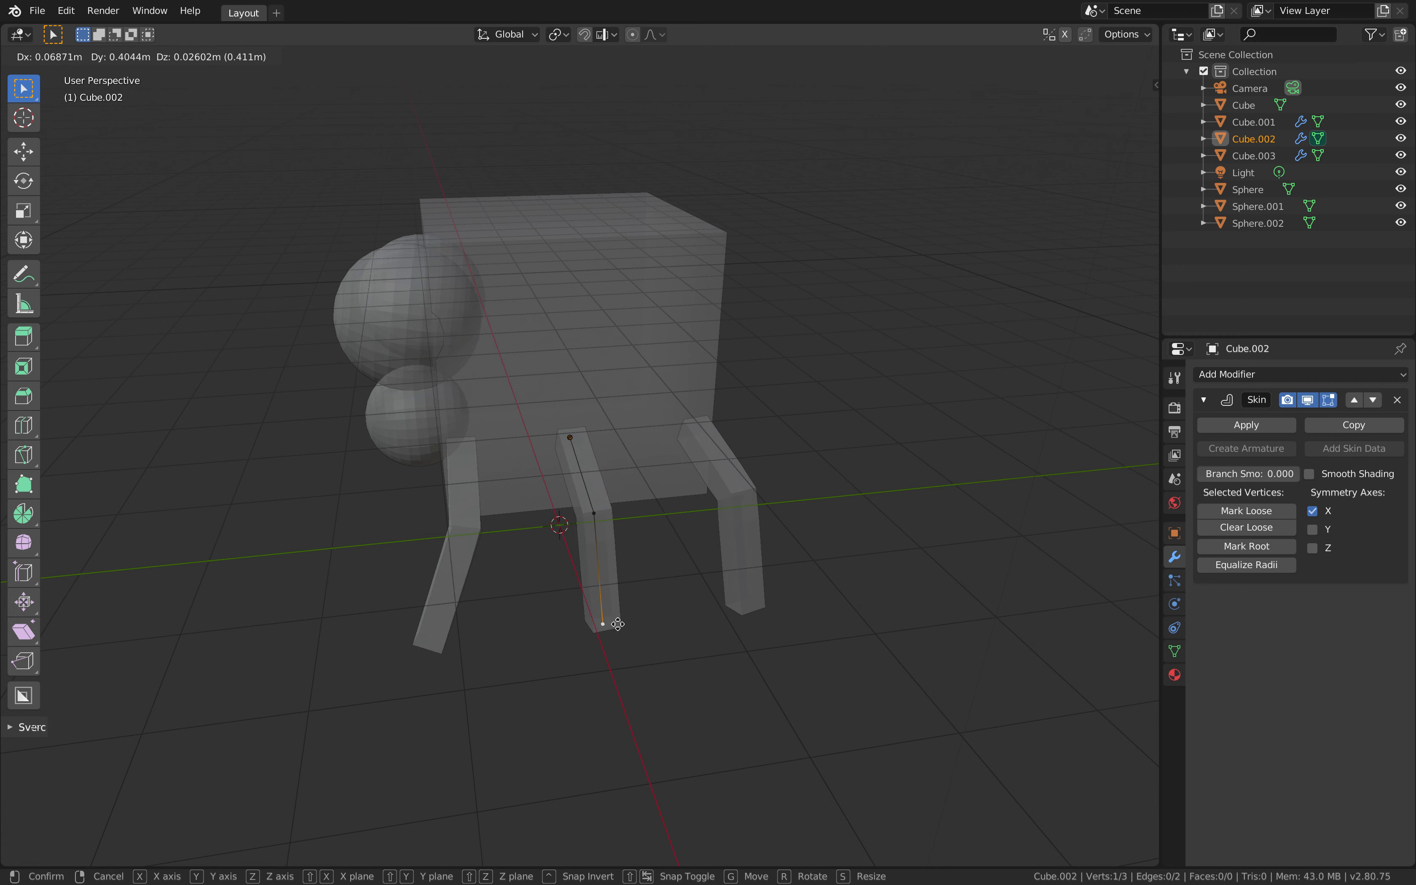
{"action": "left_click", "coordinate": [618, 629]}
{"action": "middle_click_drag", "start_coordinate": [617, 628], "coordinate": [689, 616]}
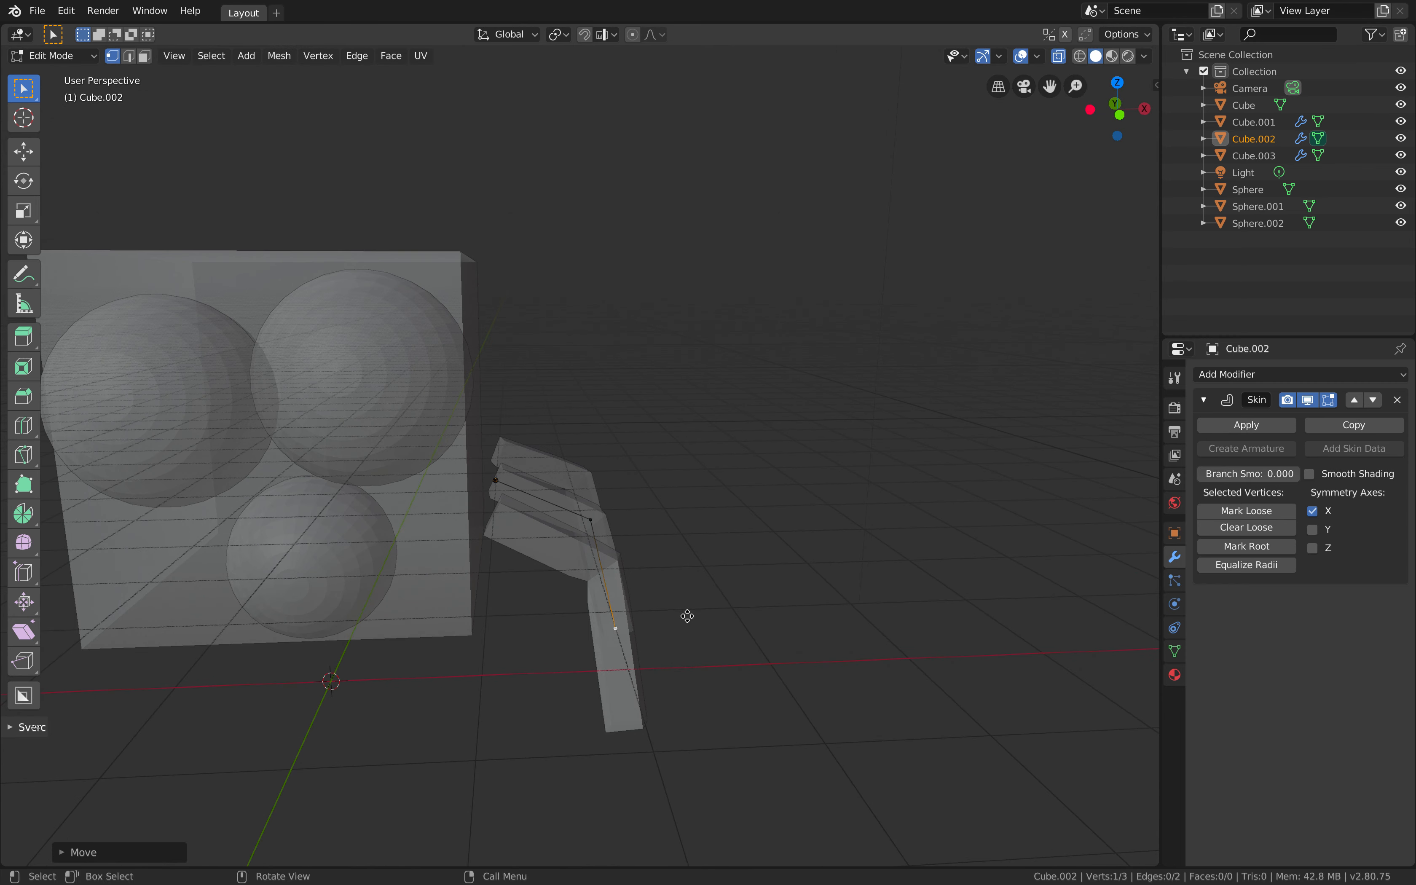
{"action": "middle_click_drag", "start_coordinate": [625, 527], "coordinate": [637, 588]}
{"action": "left_click", "coordinate": [556, 528]}
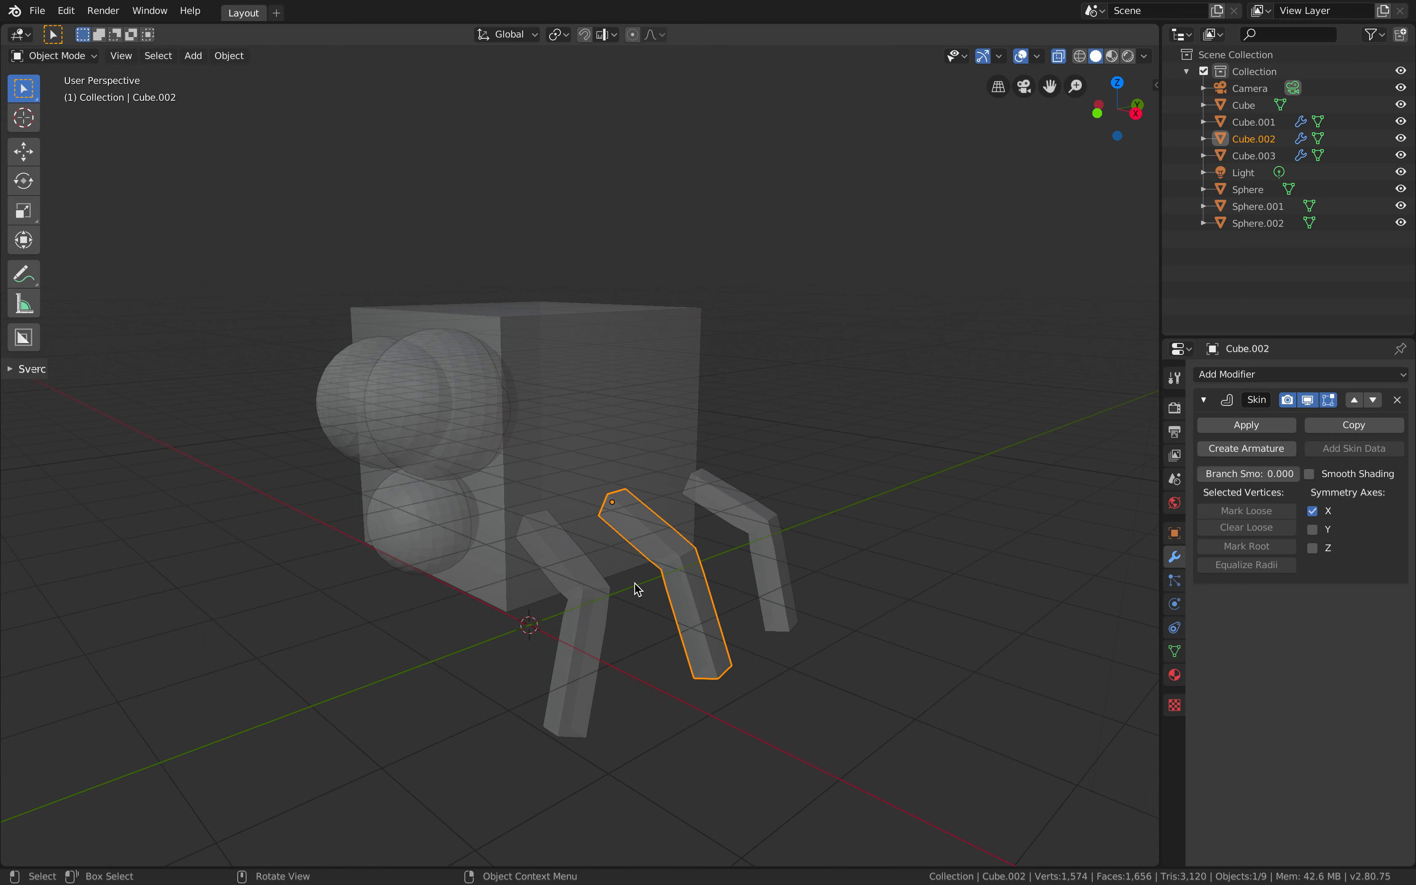
Step: Save the scene to improv_spidery_001.blend
{"action": "left_click", "coordinate": [607, 597]}
{"action": "left_click", "coordinate": [679, 572]}
{"action": "left_click", "coordinate": [754, 540]}
{"action": "middle_click_drag", "start_coordinate": [657, 595], "coordinate": [656, 603]}
{"action": "key", "text": "ctrl+s"}
Step: Select all three legs, with the rear leg last, and join them into one object
{"action": "left_click", "coordinate": [595, 608]}
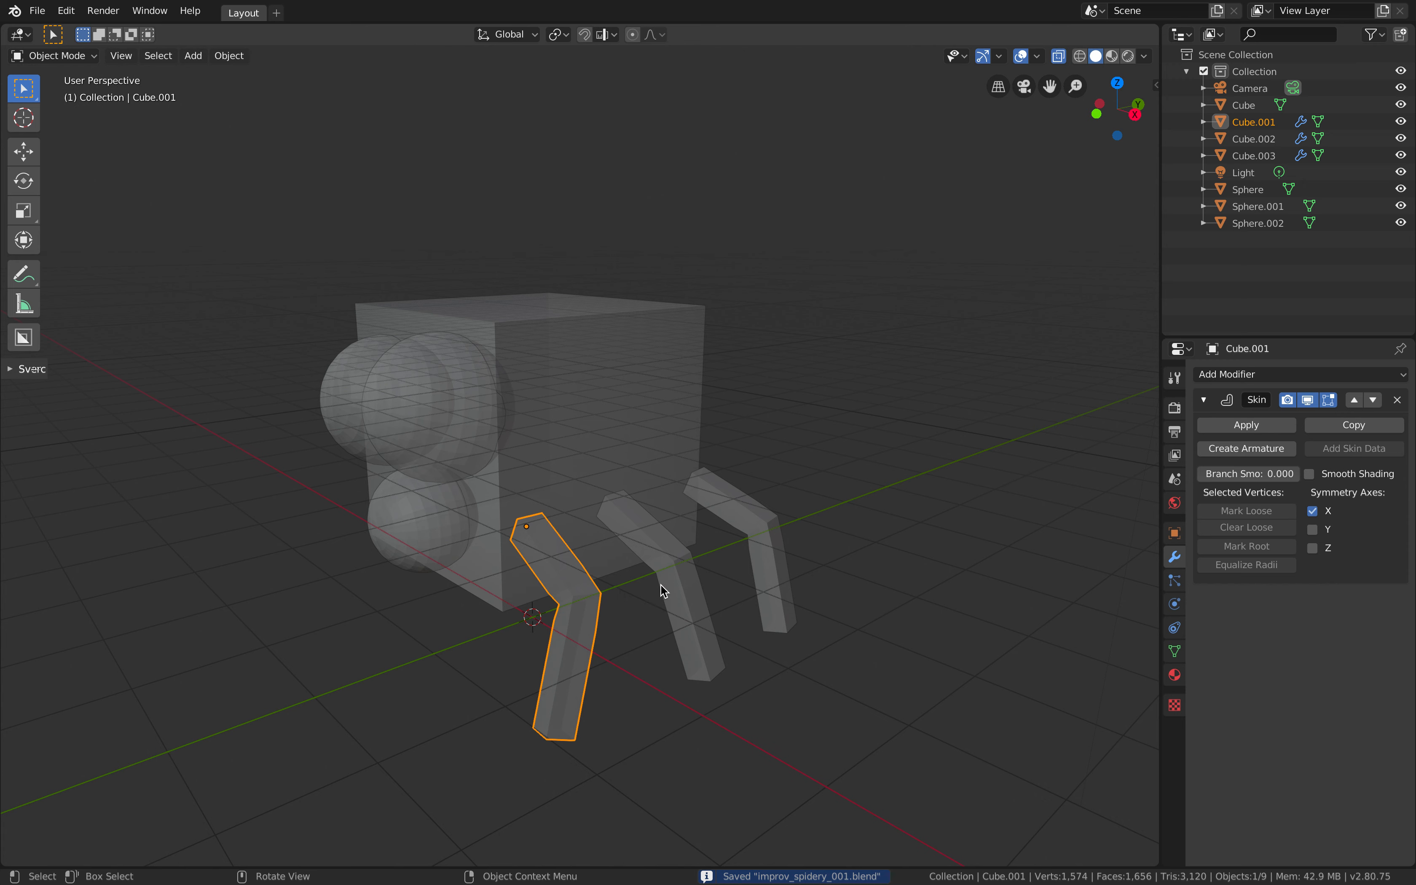
{"action": "left_click", "coordinate": [683, 594], "text": "shift"}
{"action": "left_click", "coordinate": [771, 542], "text": "shift"}
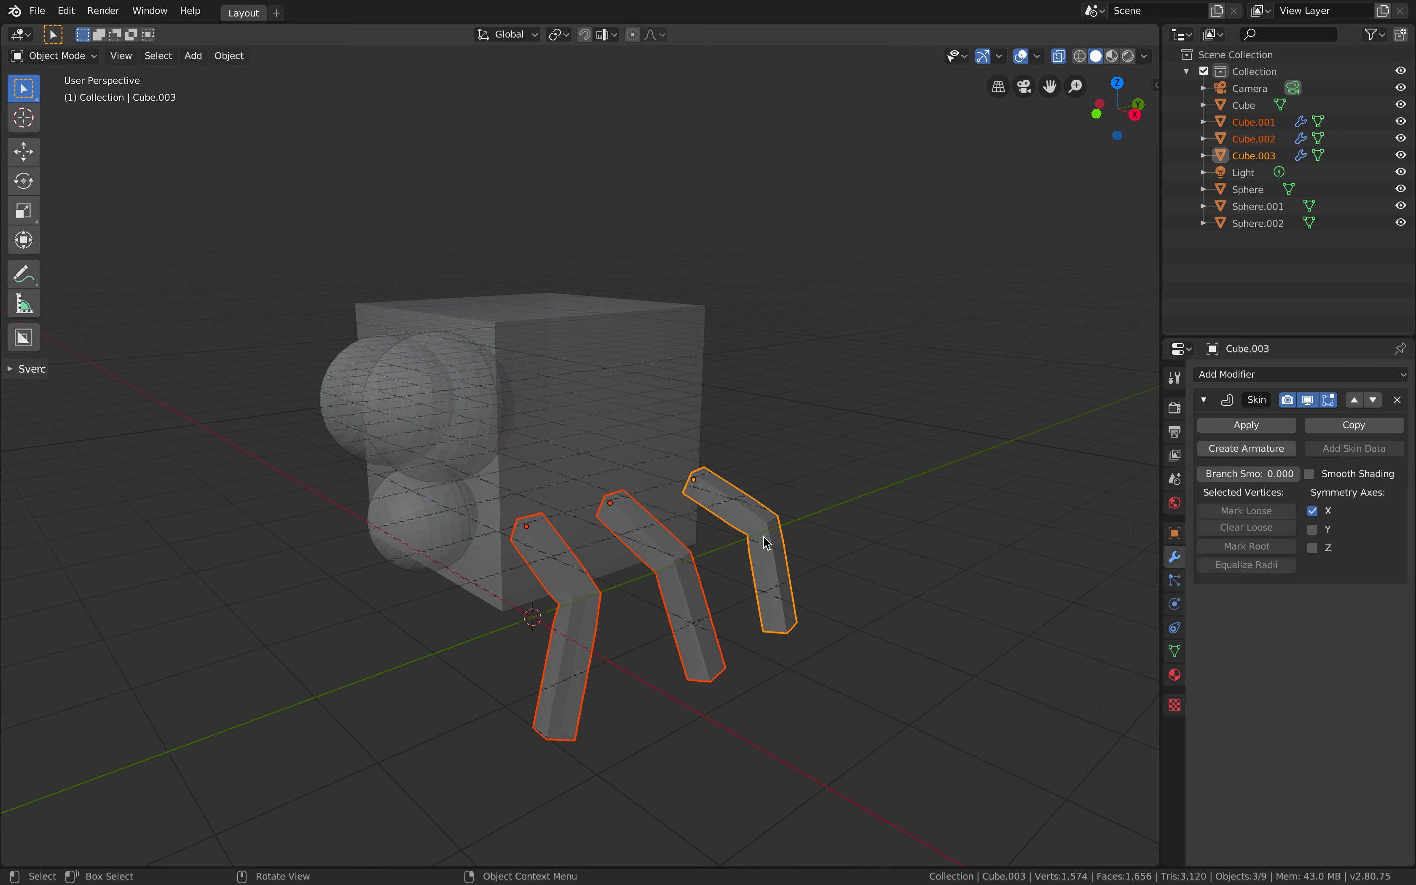
{"action": "key", "text": "ctrl+j"}
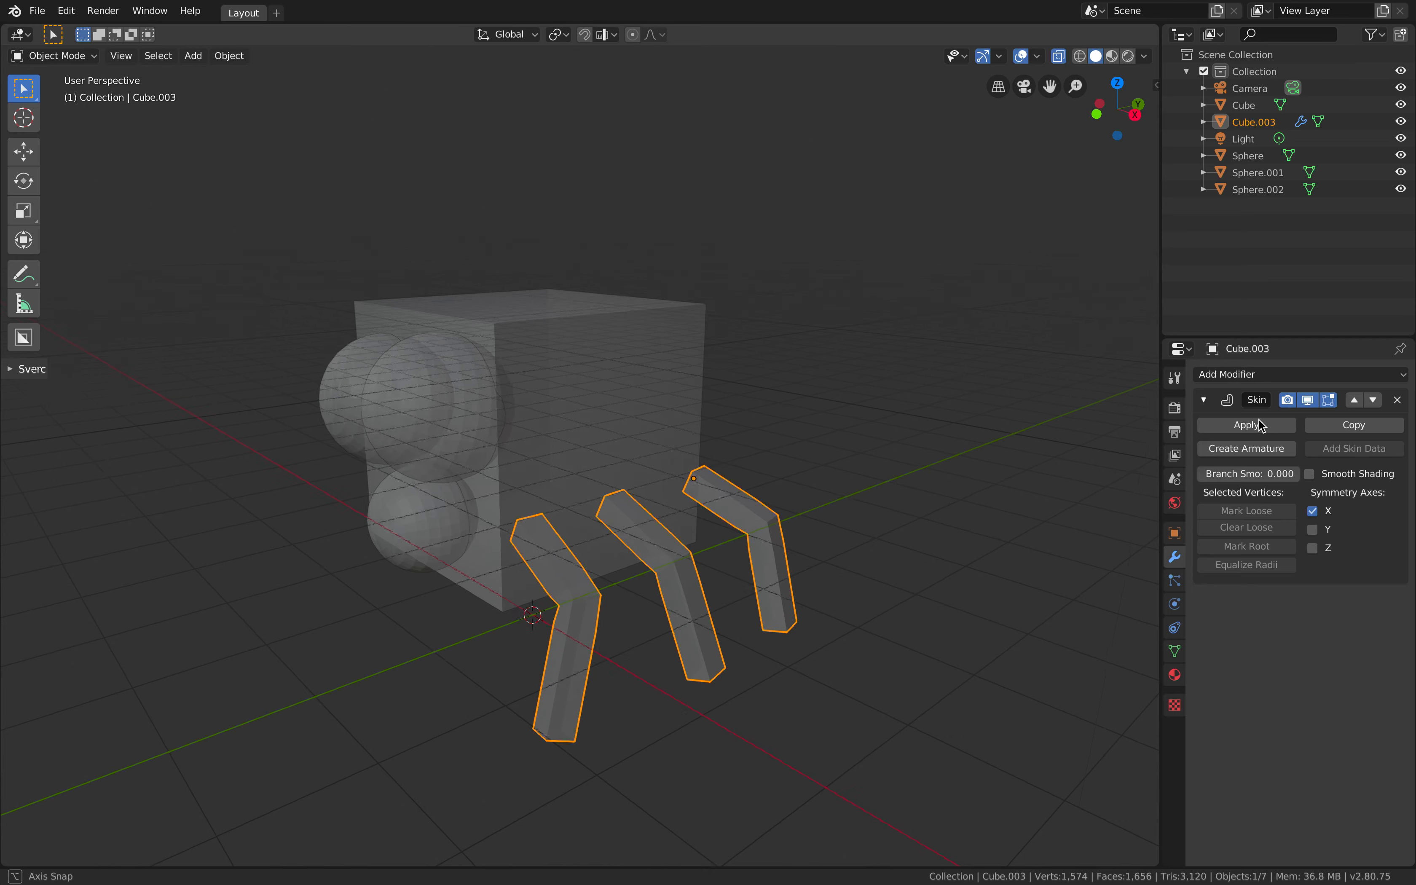
Step: Add a Mirror modifier on the X axis to the joined legs
{"action": "middle_click_drag", "start_coordinate": [720, 585], "coordinate": [995, 462]}
{"action": "left_click", "coordinate": [1276, 374]}
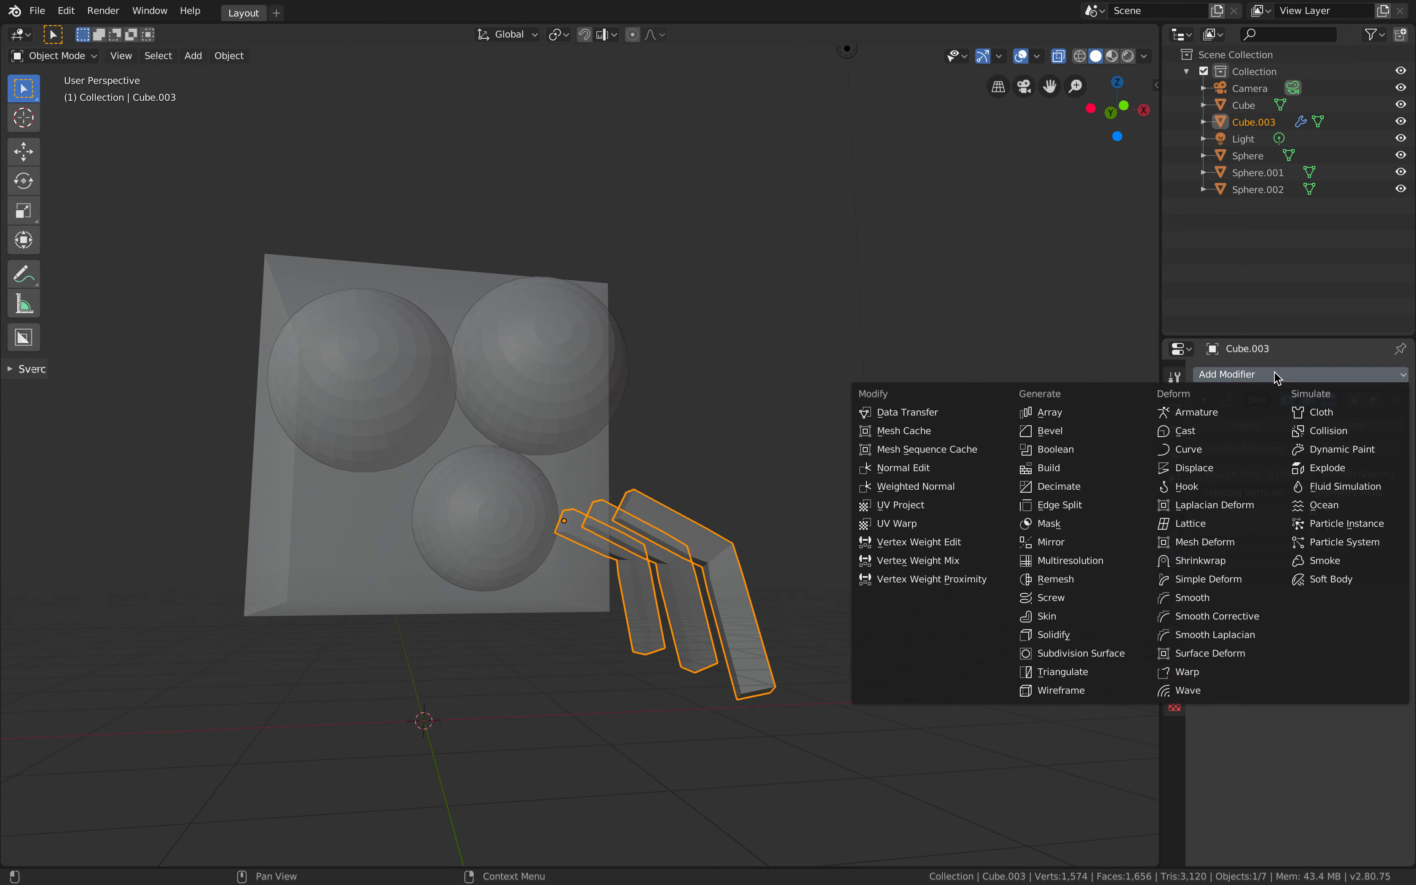
{"action": "left_click", "coordinate": [1092, 542]}
{"action": "middle_click_drag", "start_coordinate": [831, 526], "coordinate": [900, 551]}
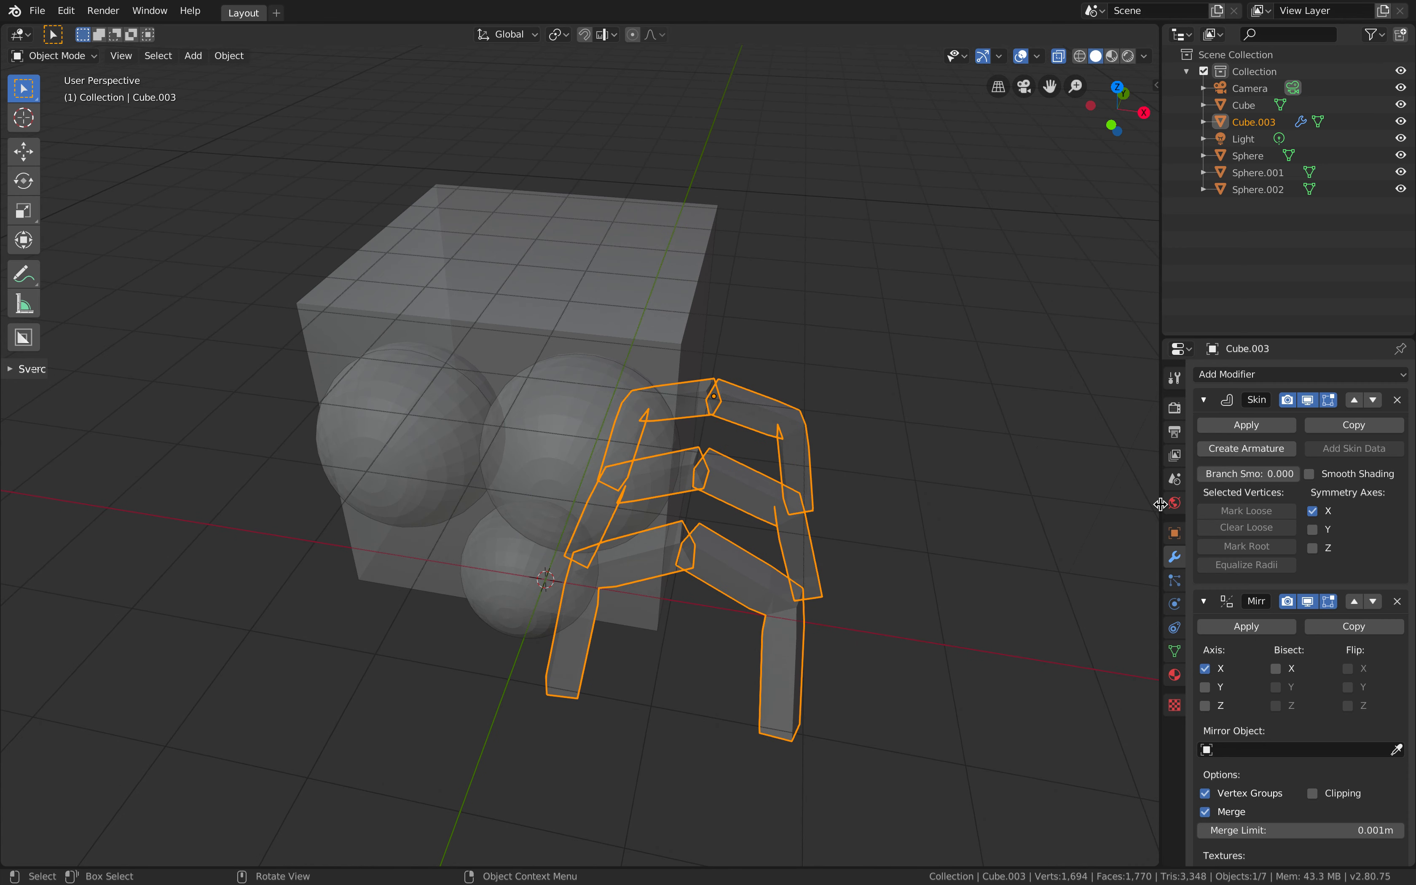
Step: Show the joined legs' transform values and apply all transforms so they mirror across the world origin
{"action": "left_click_drag", "start_coordinate": [1162, 509], "coordinate": [1132, 509]}
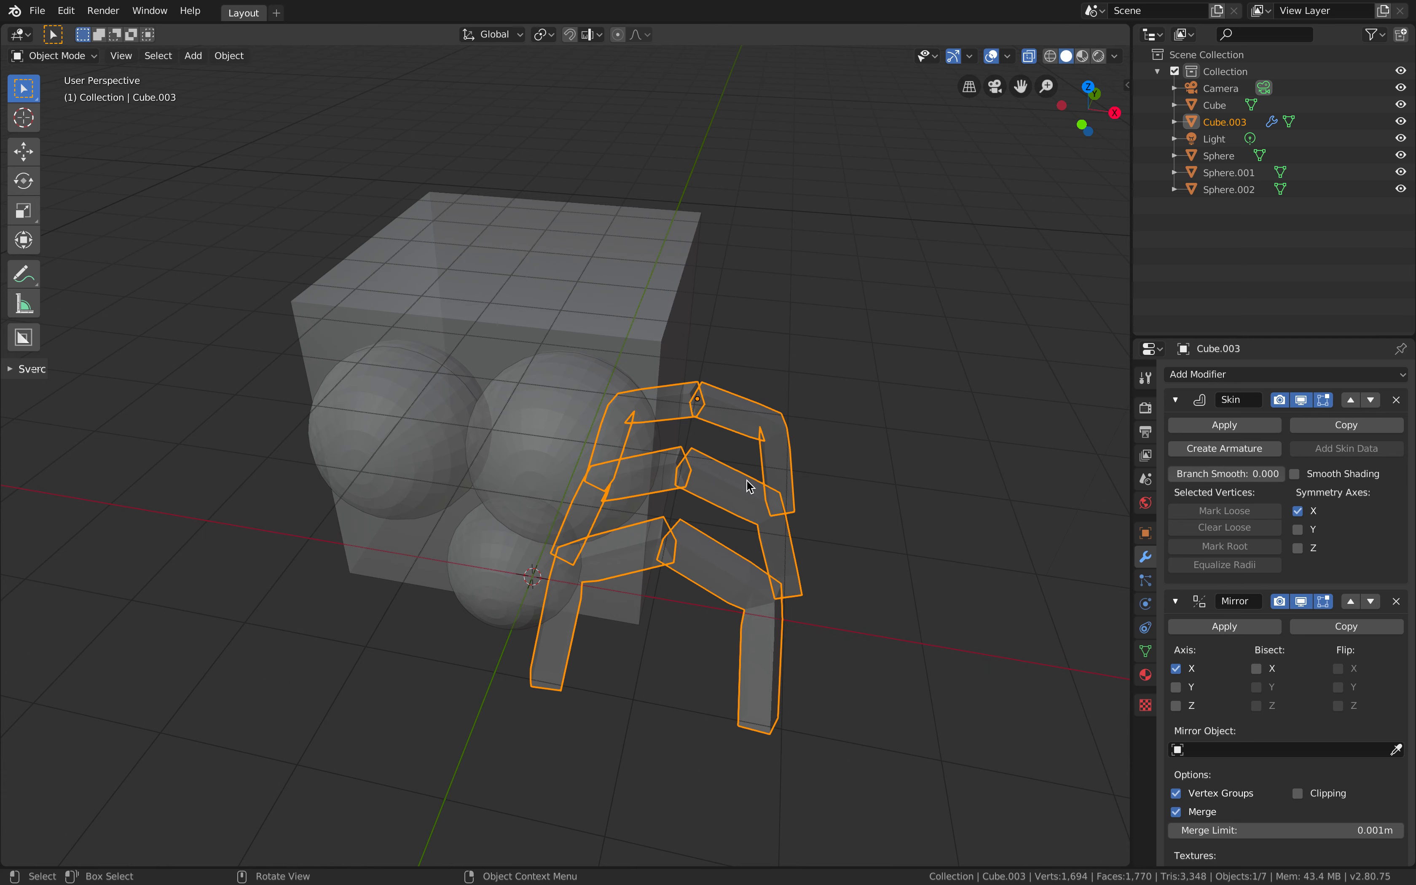
{"action": "left_click", "coordinate": [1127, 85]}
{"action": "middle_click_drag", "start_coordinate": [794, 323], "coordinate": [788, 319]}
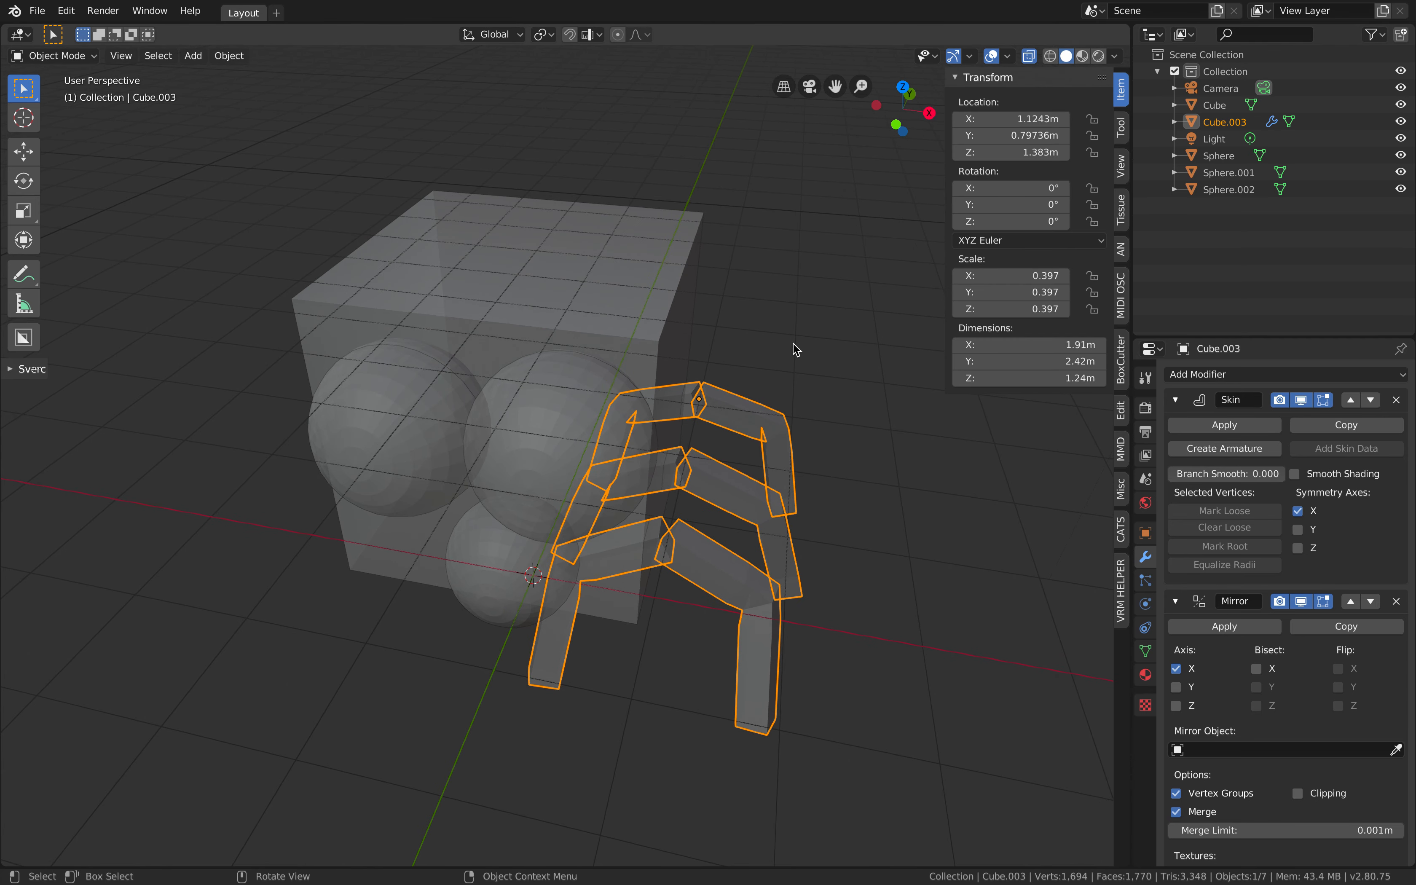
{"action": "key", "text": "ctrl+a"}
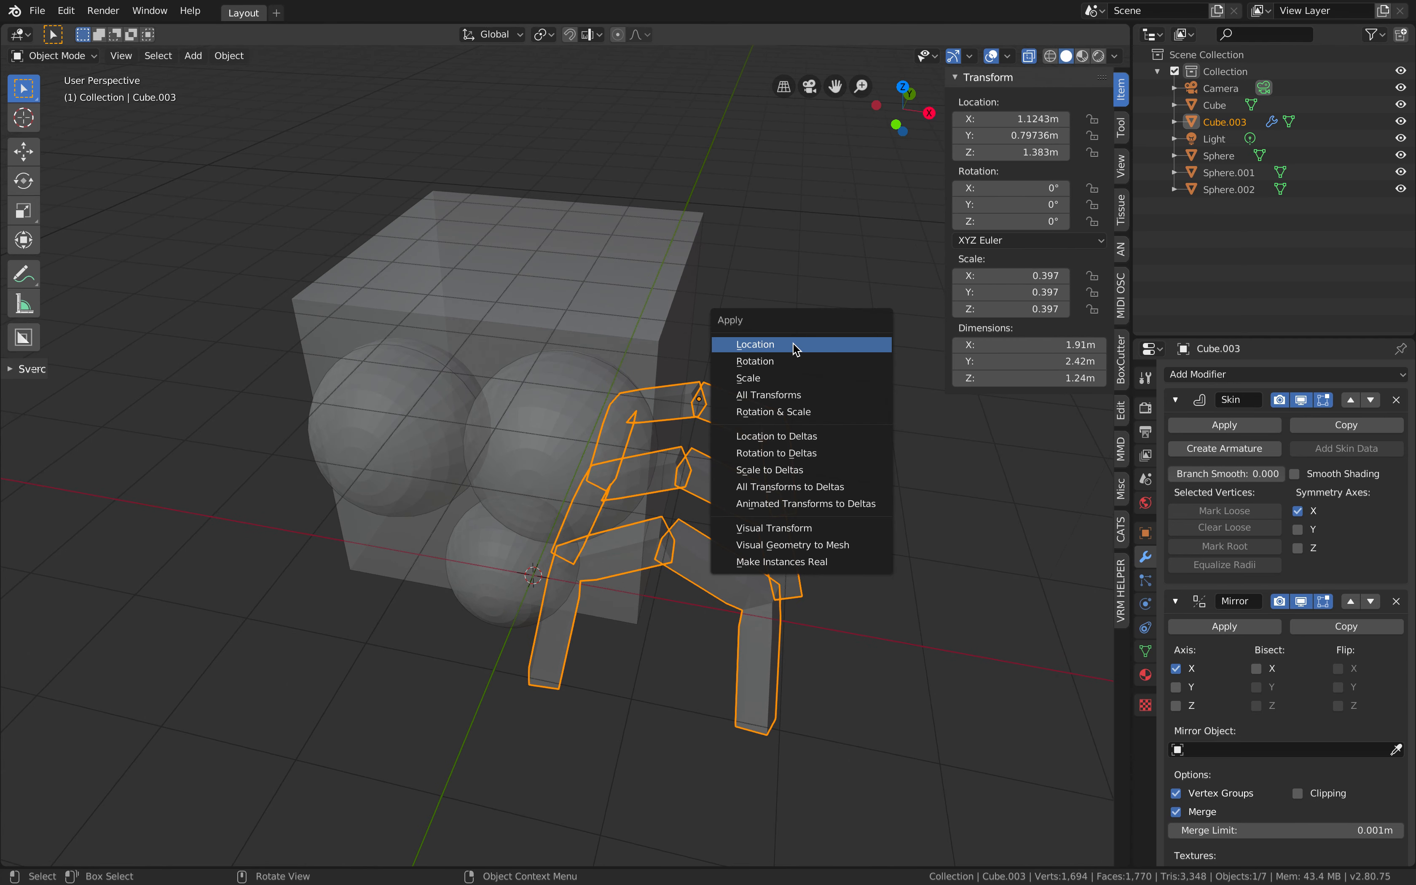
{"action": "left_click", "coordinate": [790, 396]}
{"action": "middle_click_drag", "start_coordinate": [621, 519], "coordinate": [604, 443]}
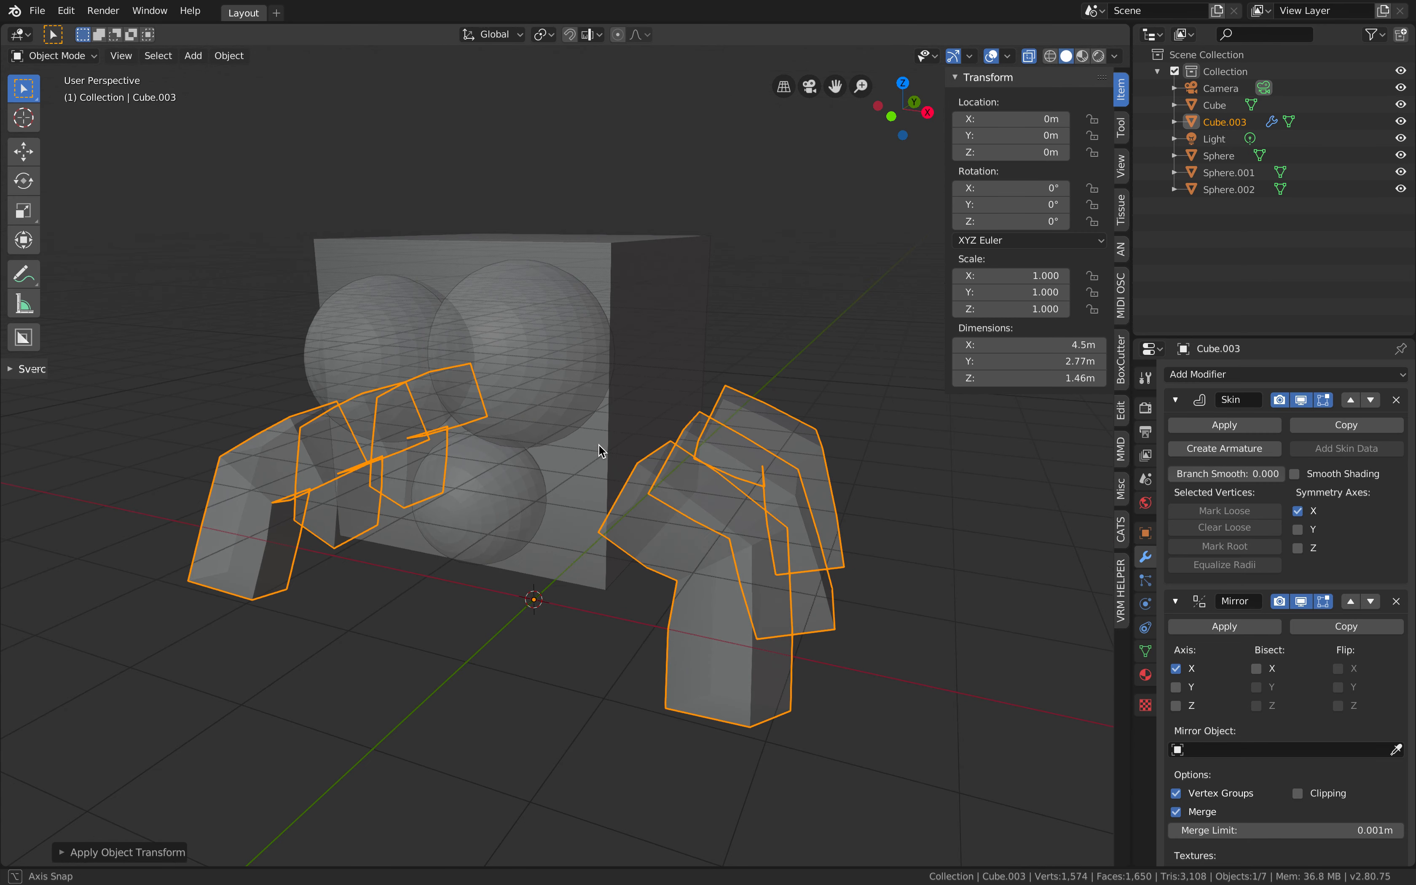
Step: Move the Mirror modifier above the Skin modifier in the joined legs' modifier stack
{"action": "middle_click_drag", "start_coordinate": [719, 458], "coordinate": [766, 443], "text": "shift"}
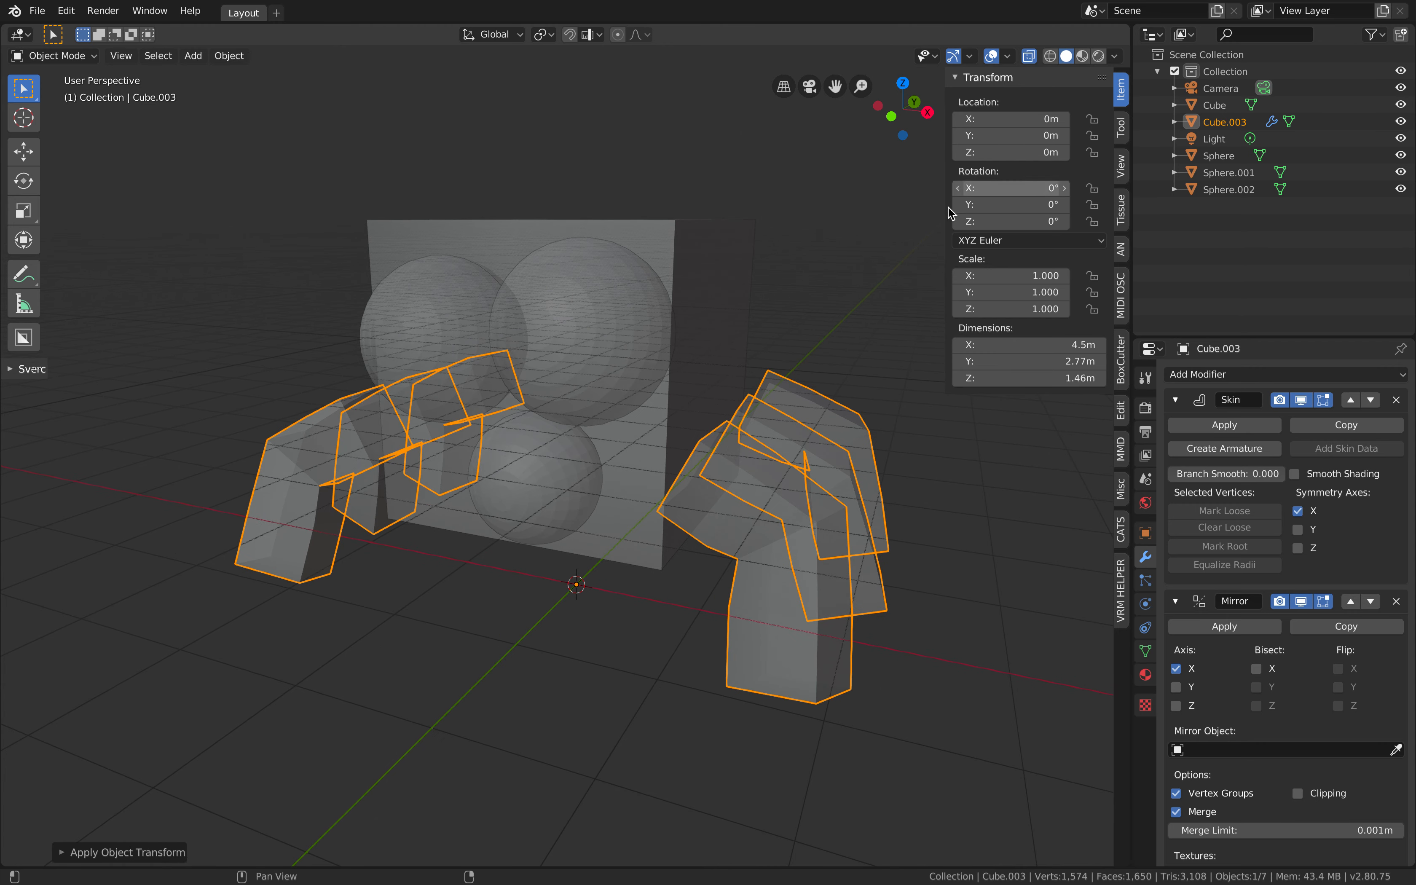
{"action": "left_click", "coordinate": [1355, 604]}
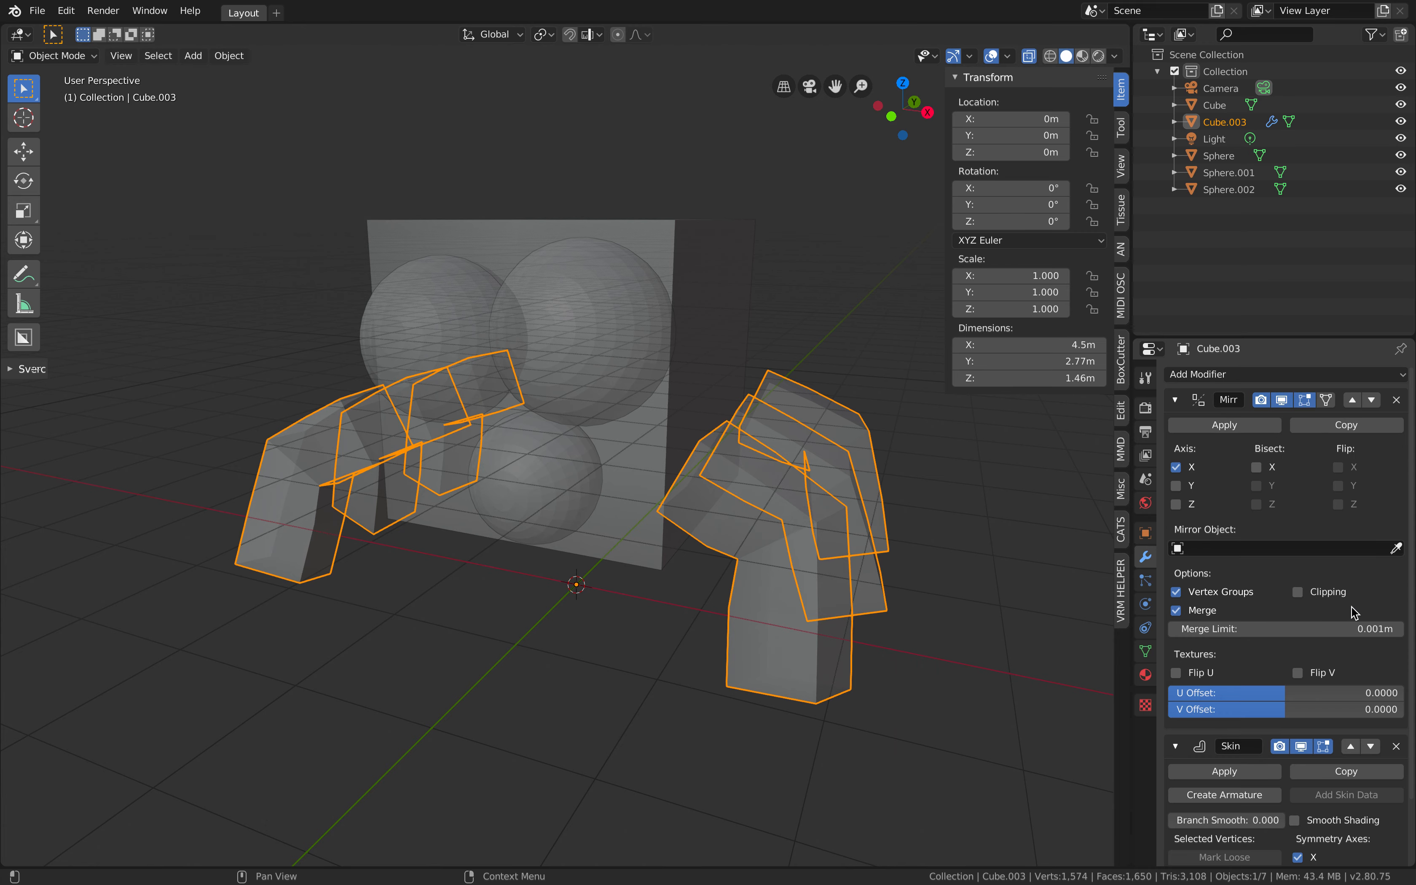
{"action": "mouse_move", "coordinate": [835, 524]}
{"action": "middle_mouse_down"}
{"action": "mouse_move", "coordinate": [853, 522]}
{"action": "mouse_move", "coordinate": [836, 525]}
{"action": "middle_mouse_up"}
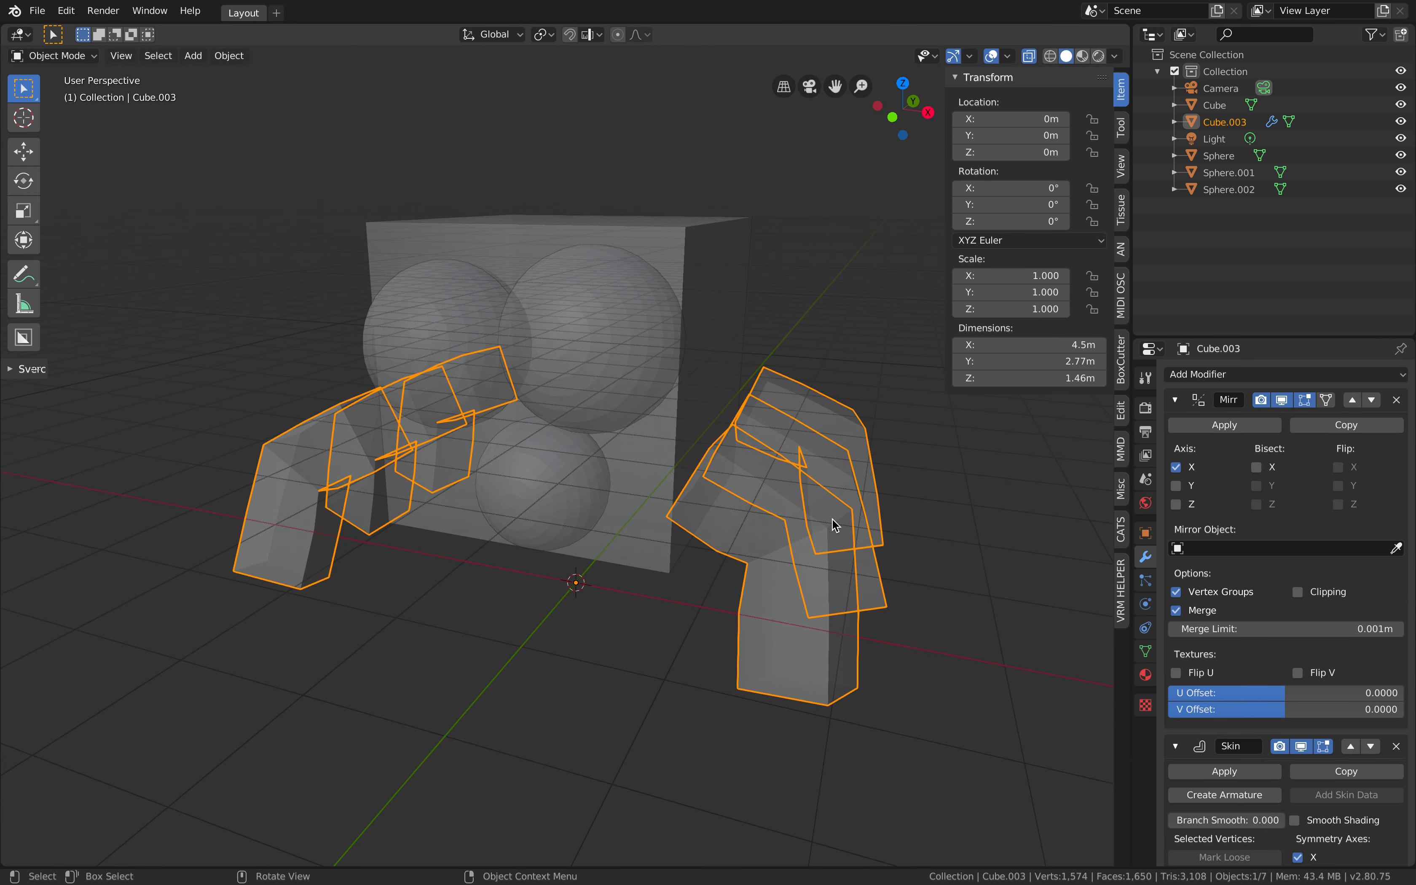
Step: Select all of the legs' vertices in edit mode, shrink their skin radius in two passes to thin the legs, and return to object mode
{"action": "key", "text": "ctrl+Tab"}
{"action": "left_click", "coordinate": [936, 522]}
{"action": "left_click", "coordinate": [954, 549]}
{"action": "key", "text": "a"}
{"action": "key", "text": "ctrl+a"}
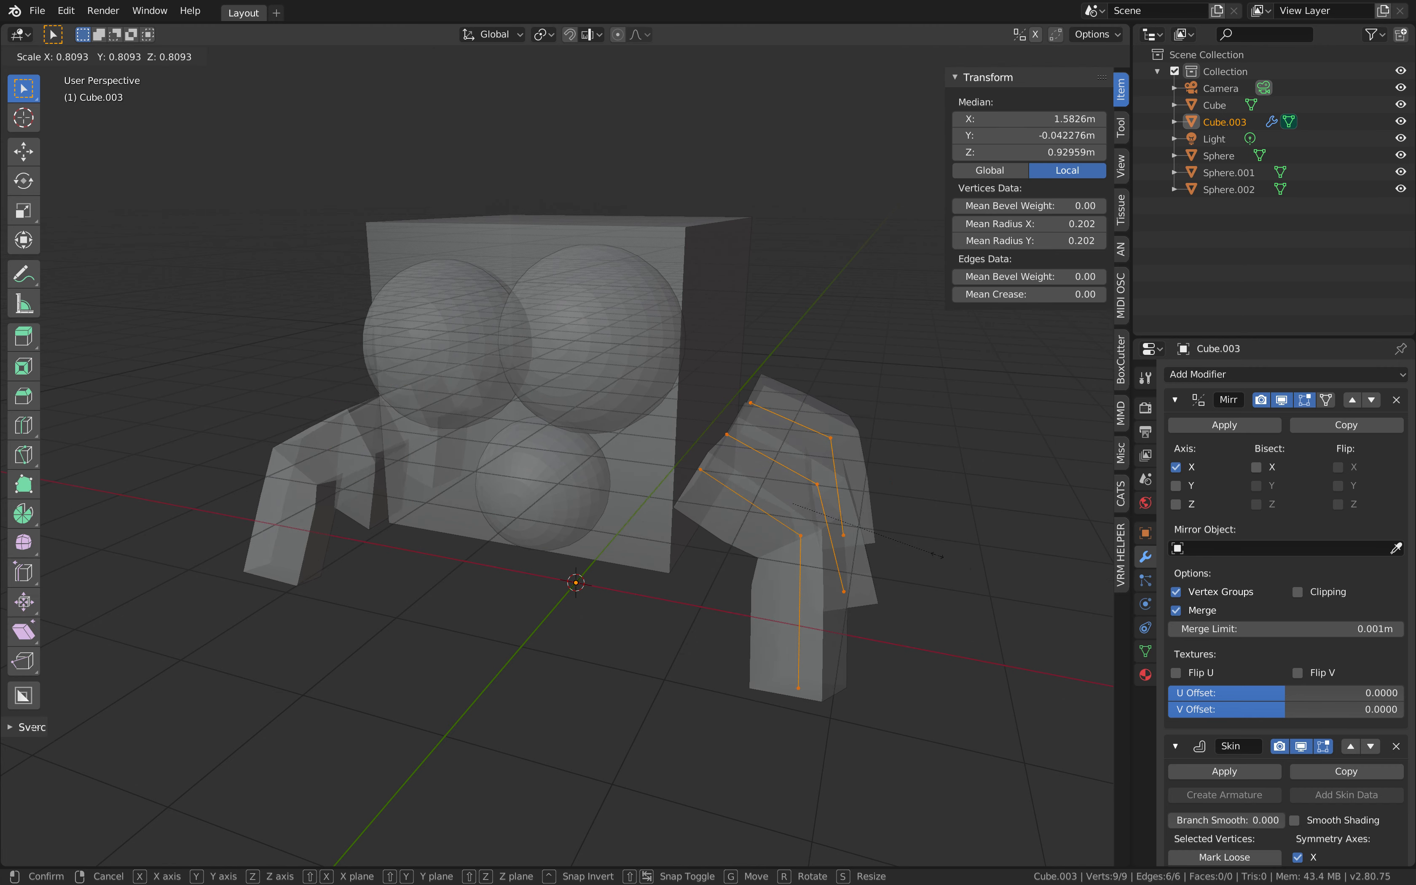
{"action": "left_click", "coordinate": [890, 538]}
{"action": "key", "text": "ctrl+a"}
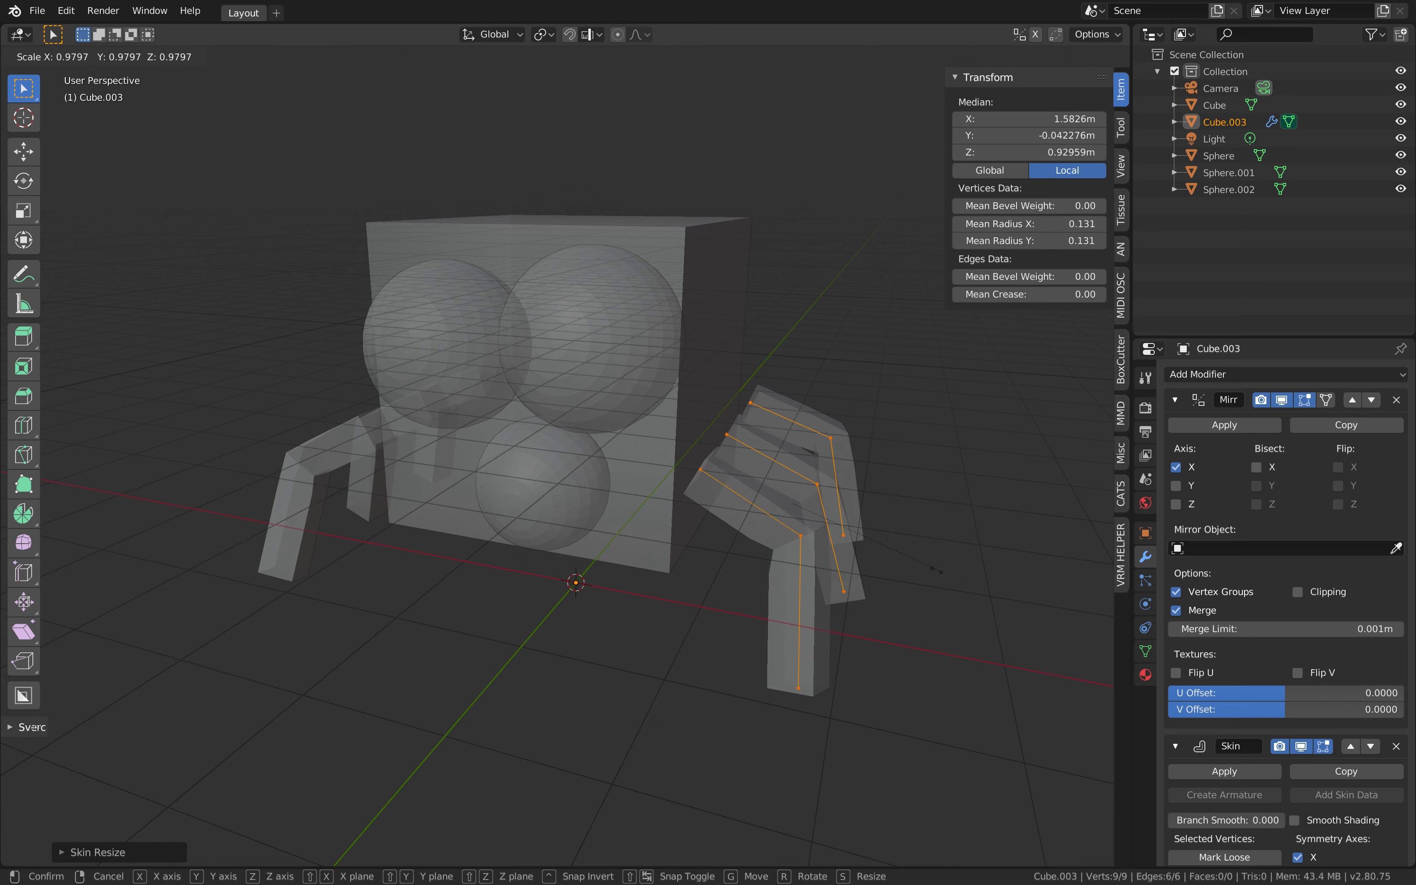
{"action": "left_click", "coordinate": [910, 557]}
{"action": "key", "text": "ctrl+Tab"}
{"action": "left_click", "coordinate": [865, 567]}
Step: Turn off X-ray display so the model appears solid, and save the scene
{"action": "middle_click_drag", "start_coordinate": [806, 556], "coordinate": [887, 559], "text": "shift"}
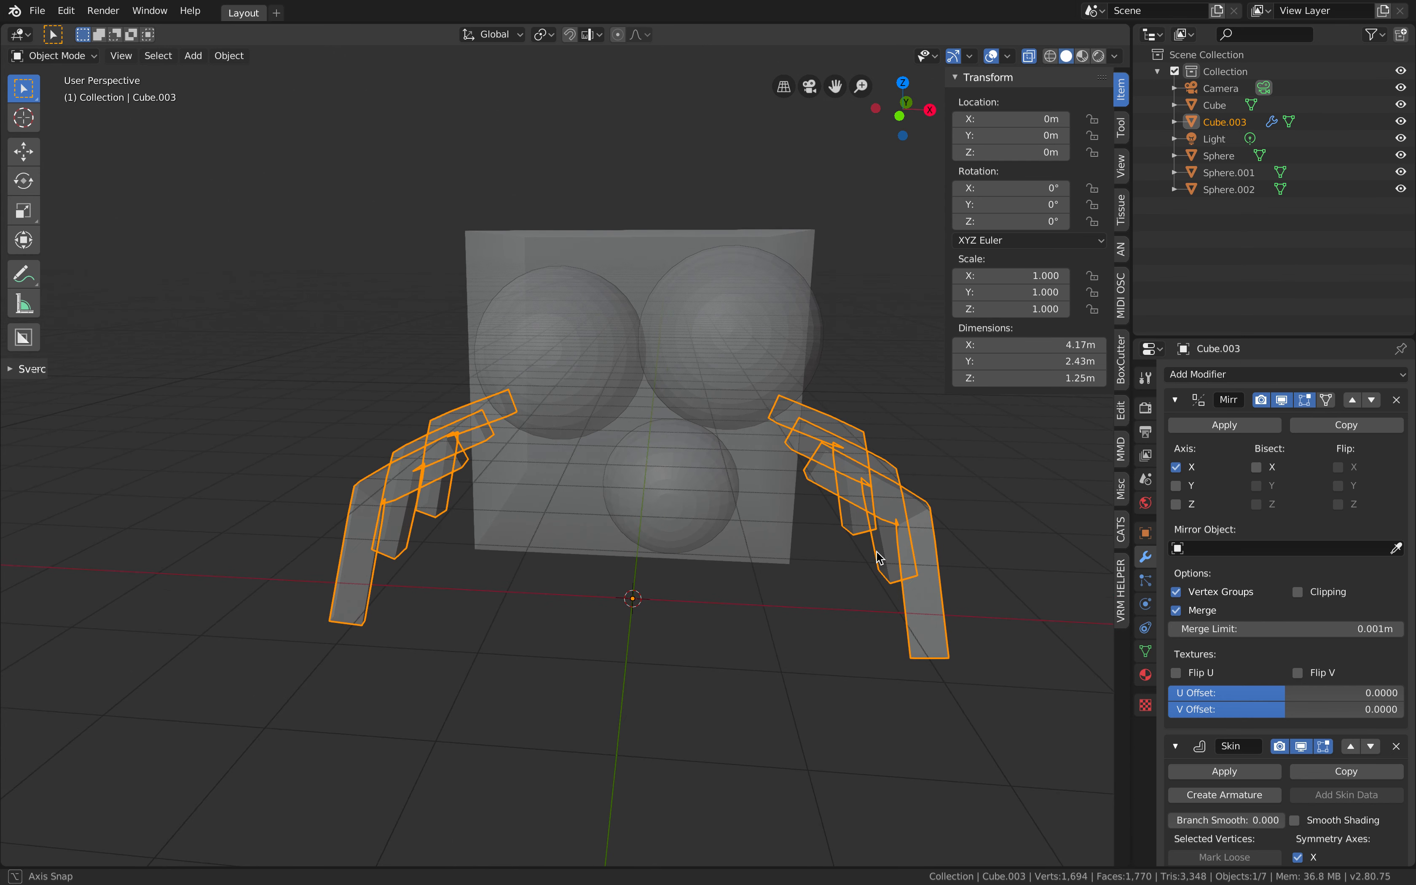
{"action": "left_click", "coordinate": [787, 510]}
{"action": "middle_click_drag", "start_coordinate": [795, 333], "coordinate": [794, 424]}
{"action": "left_click", "coordinate": [1029, 57]}
{"action": "left_click", "coordinate": [768, 275]}
{"action": "key", "text": "ctrl+s"}
Step: Scale the cube body up uniformly to about 1.2 and save the scene
{"action": "left_click", "coordinate": [753, 338]}
{"action": "middle_click_drag", "start_coordinate": [790, 347], "coordinate": [795, 366]}
{"action": "key", "text": "s"}
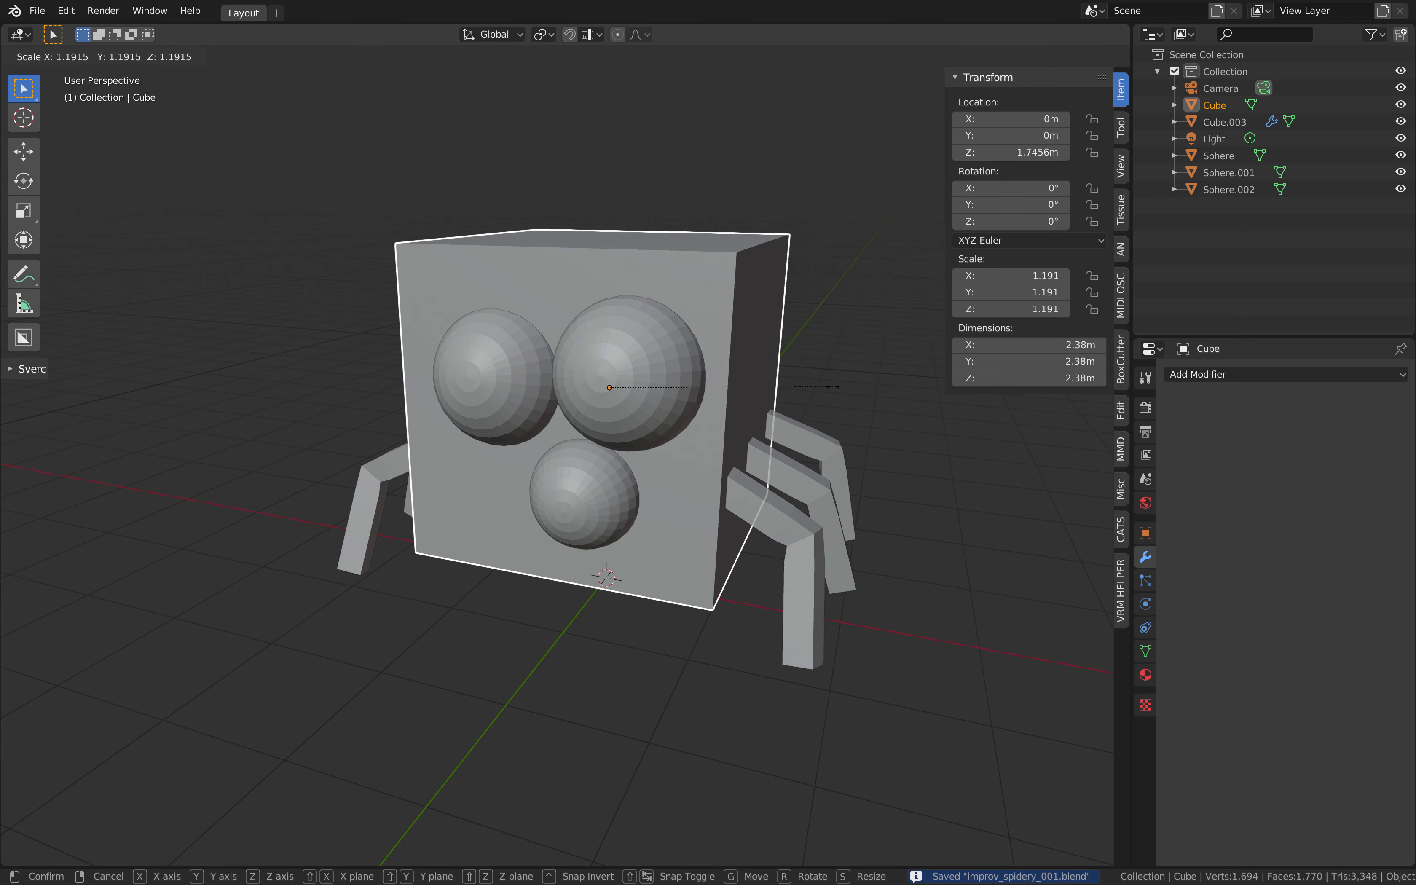
{"action": "left_click", "coordinate": [745, 411]}
{"action": "middle_click_drag", "start_coordinate": [746, 411], "coordinate": [755, 508]}
{"action": "key", "text": "ctrl+s"}
Step: Select the joined legs, save the scene, and apply their Mirror modifier
{"action": "left_click", "coordinate": [670, 560]}
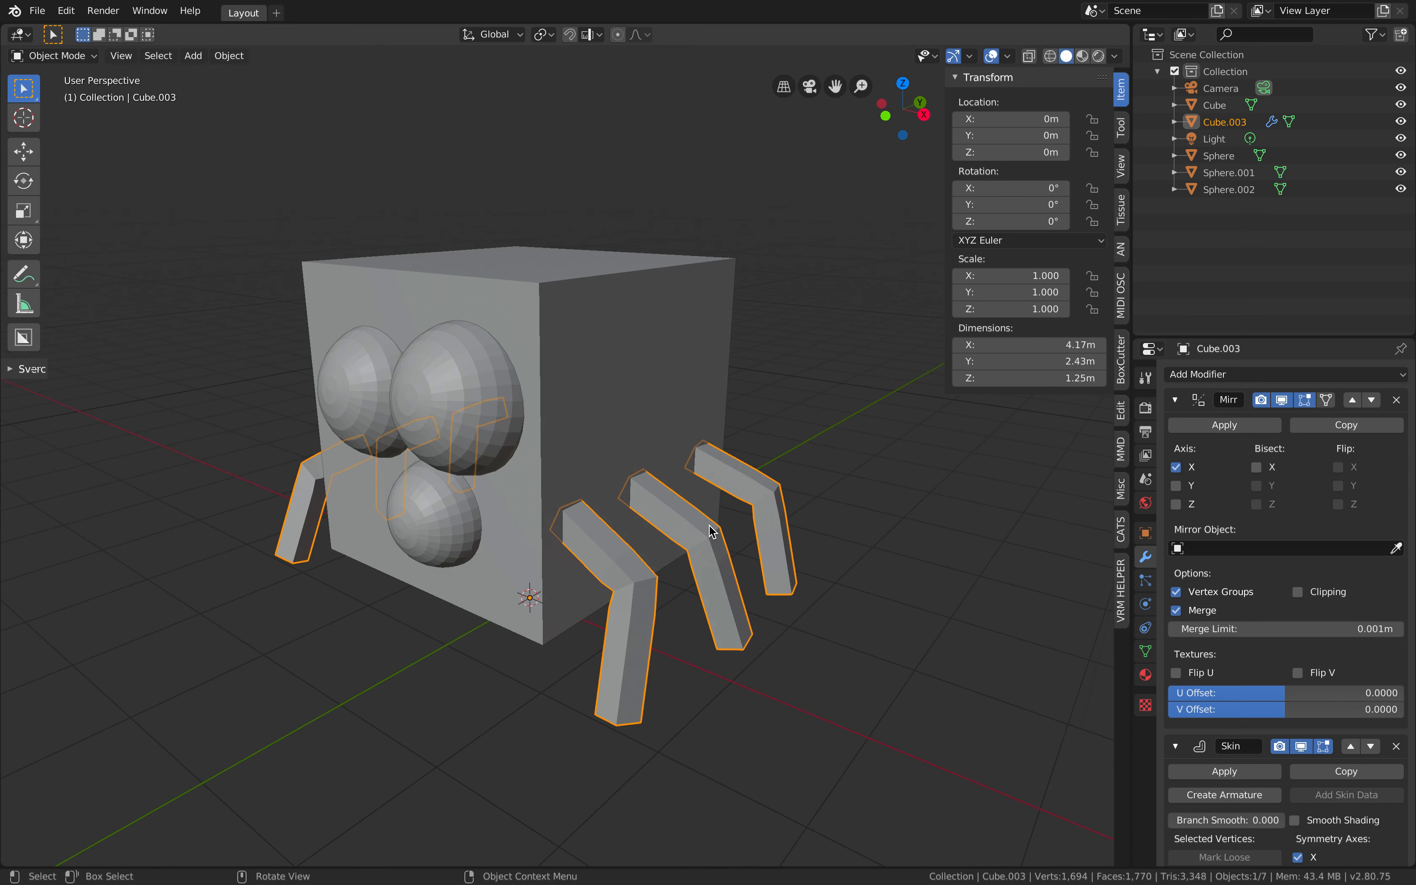
{"action": "key", "text": "ctrl+s"}
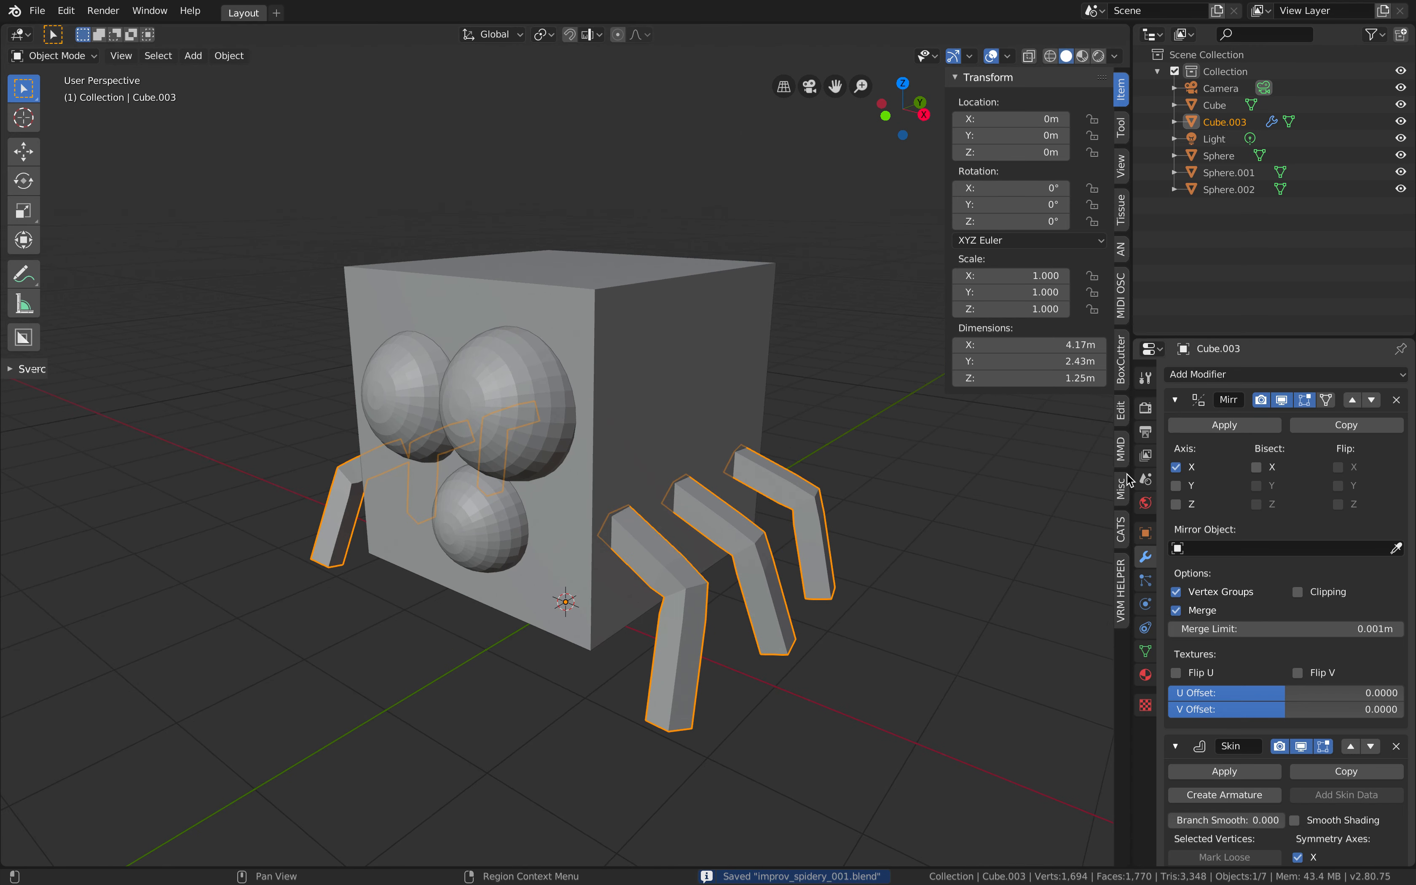
{"action": "left_click", "coordinate": [1193, 430]}
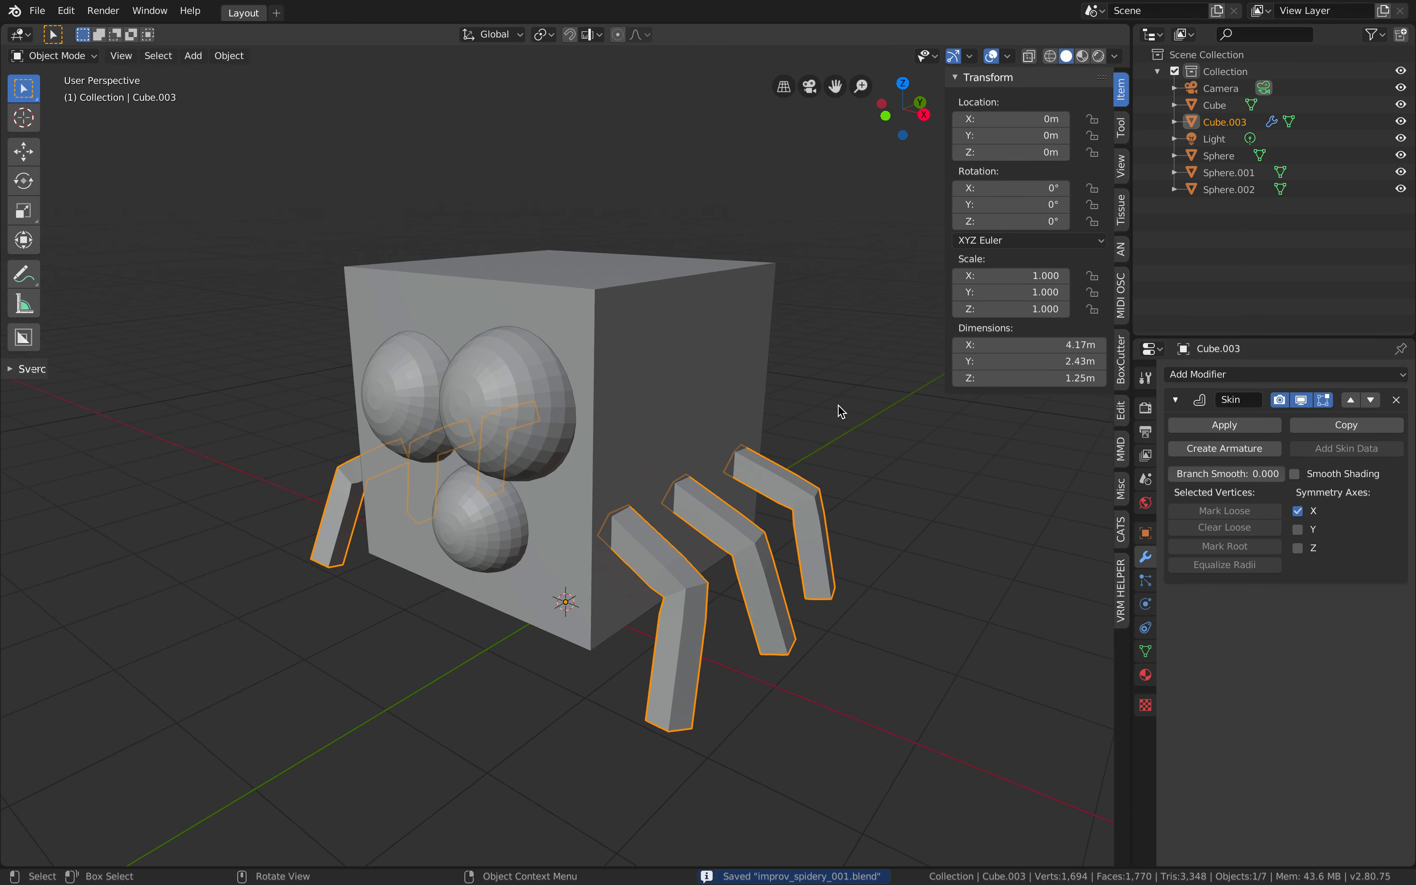
Step: Toggle the Skin modifier's viewport display off and on to inspect the mirrored leg edges underneath
{"action": "middle_click_drag", "start_coordinate": [673, 471], "coordinate": [817, 492]}
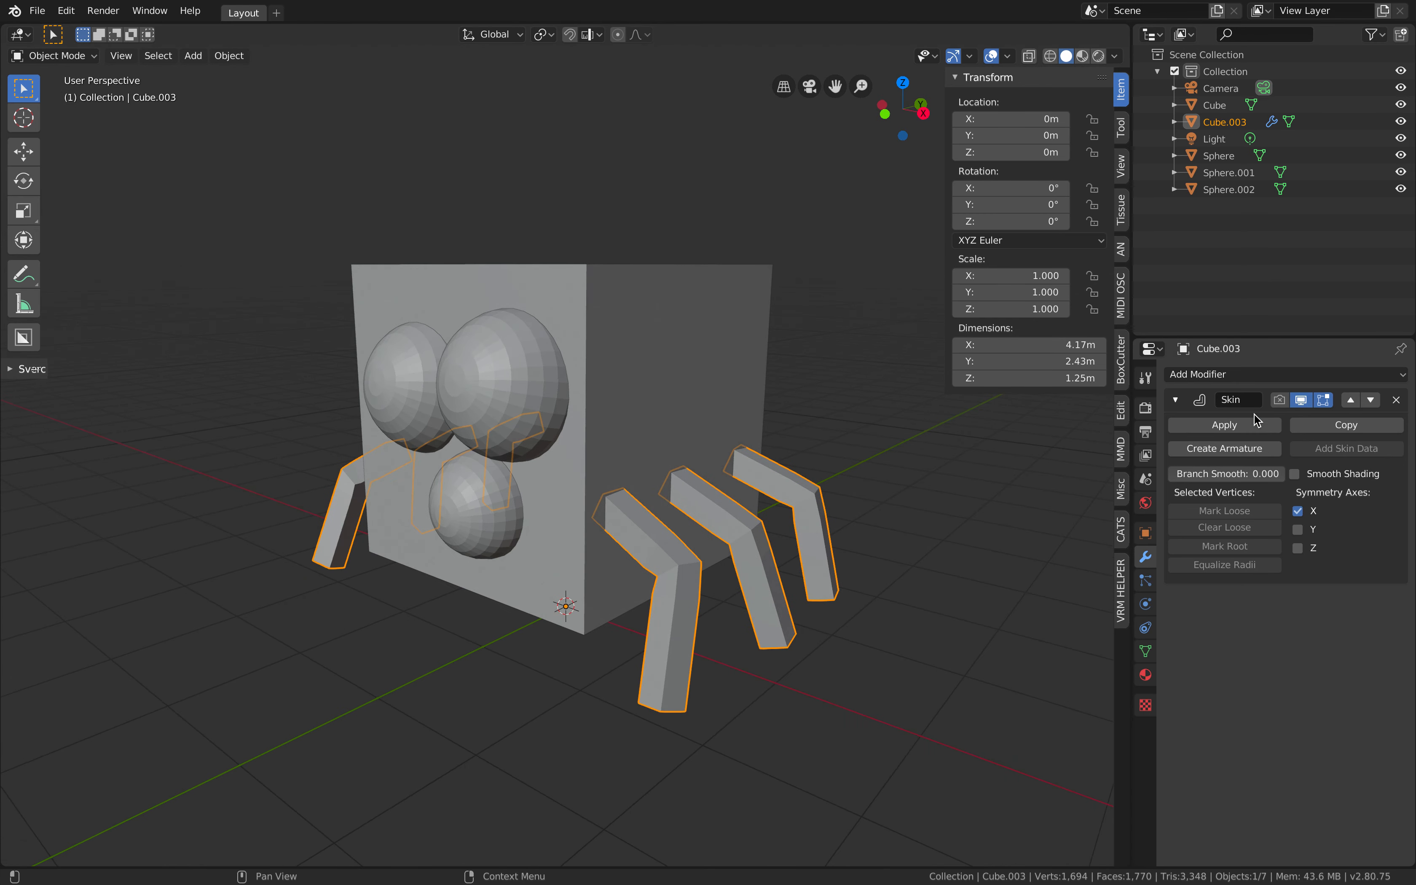
{"action": "left_click", "coordinate": [1302, 400]}
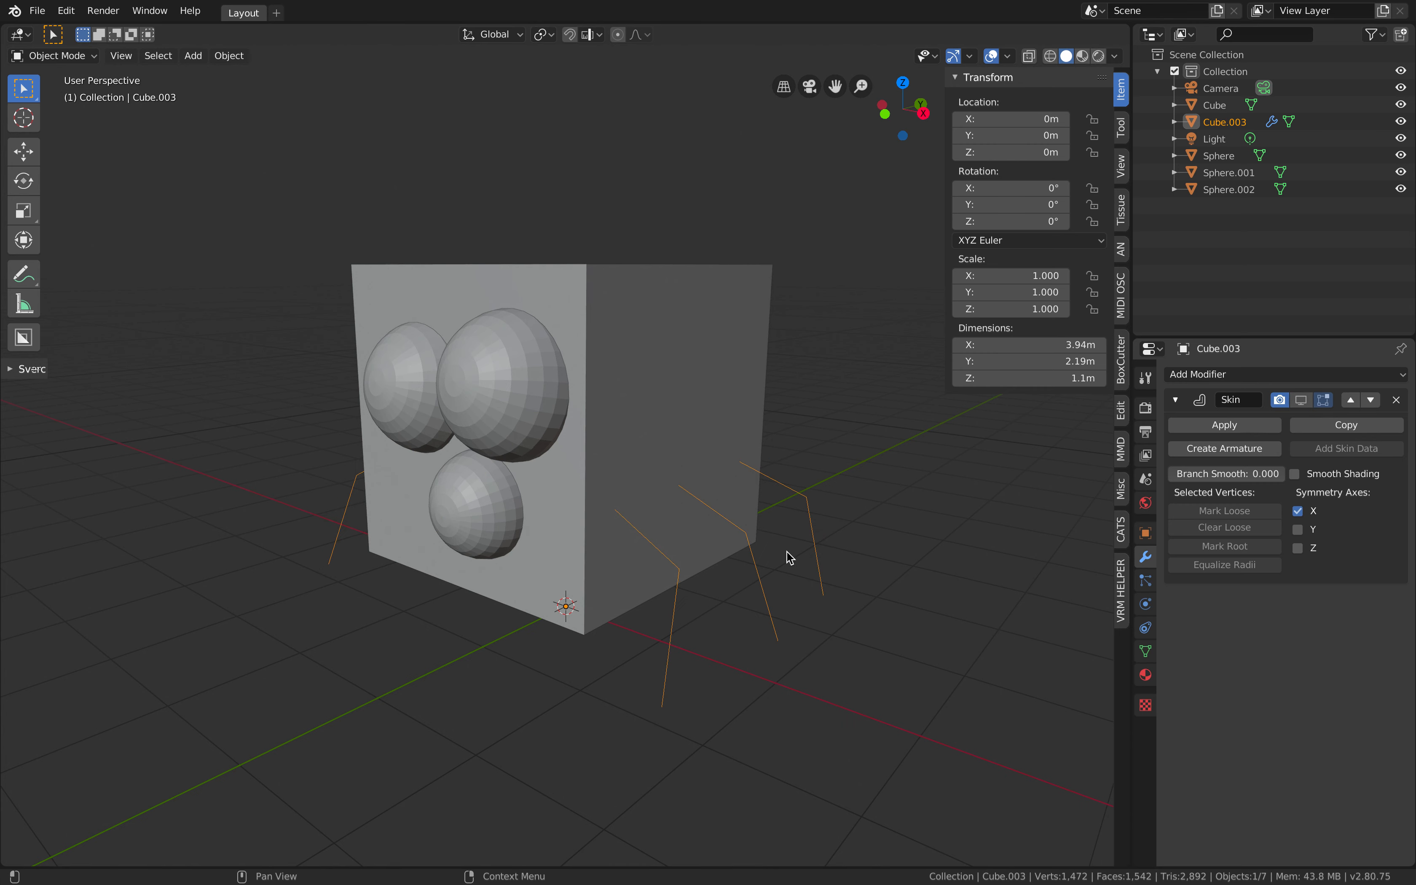
{"action": "left_click", "coordinate": [1301, 401]}
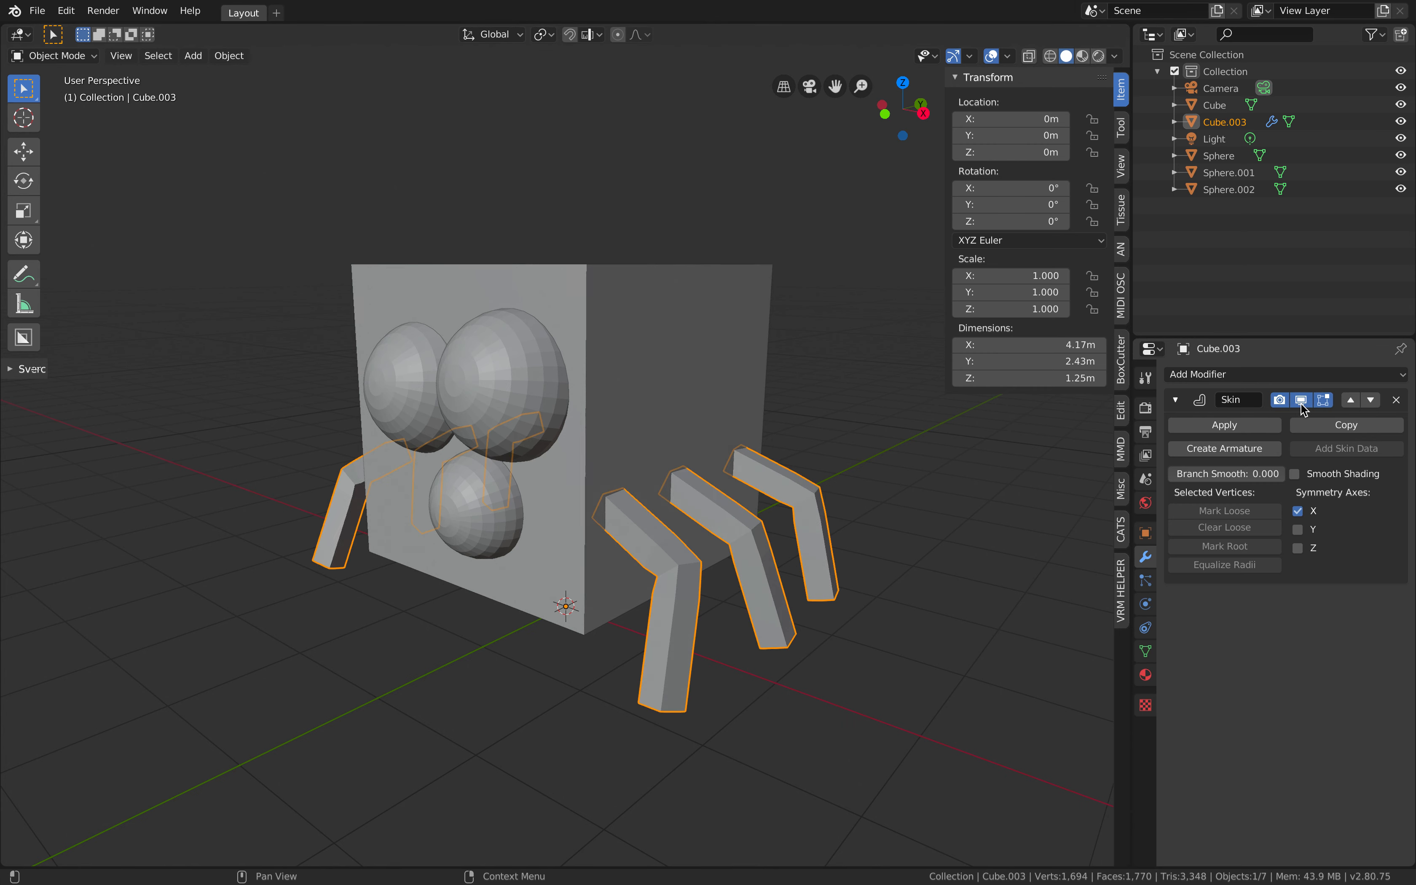
Step: Save the scene and create an armature for the legs from the Skin modifier
{"action": "middle_click_drag", "start_coordinate": [901, 474], "coordinate": [806, 489]}
{"action": "key", "text": "ctrl+s"}
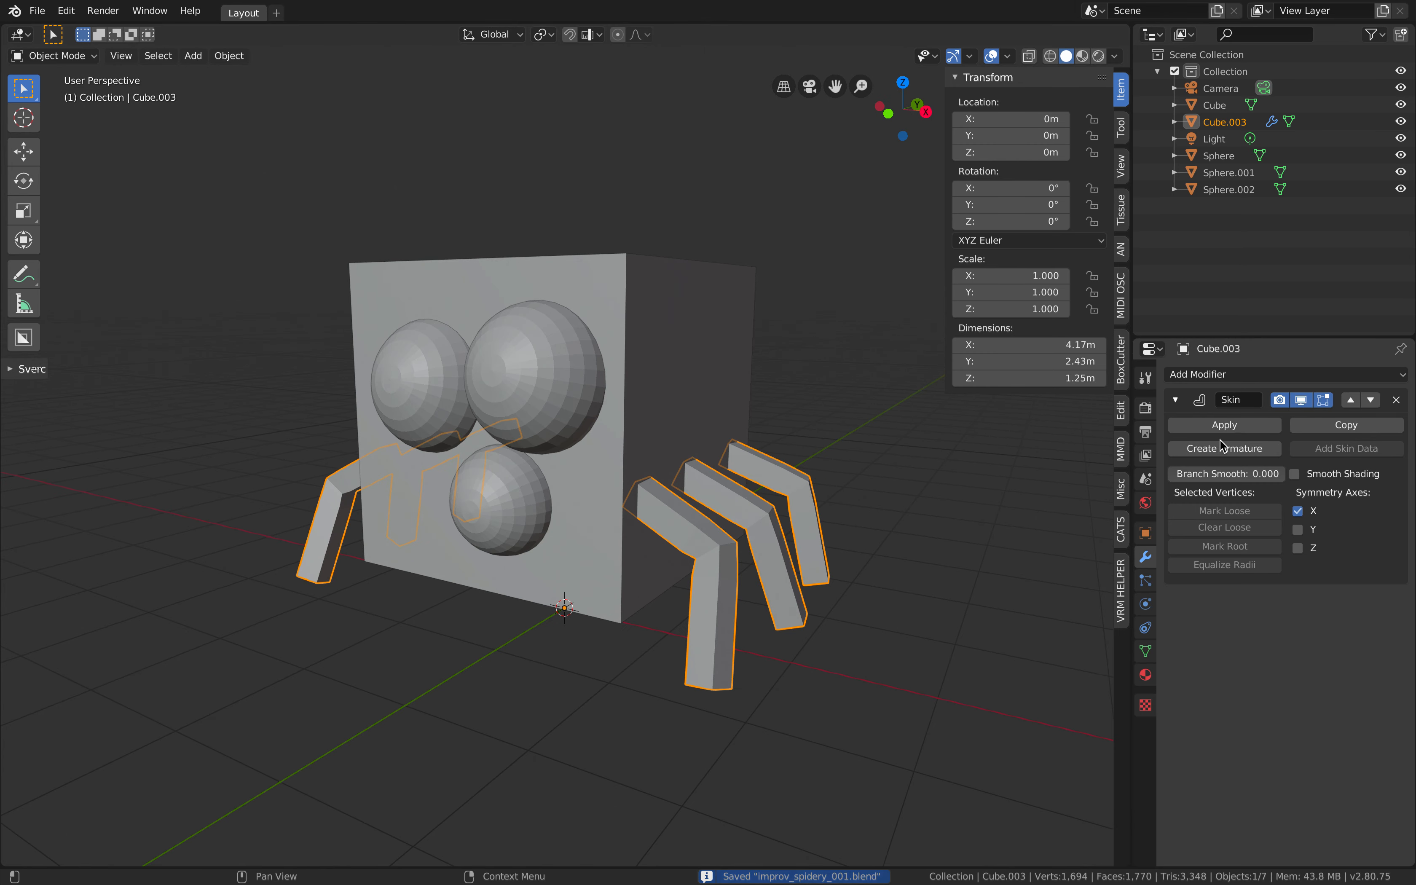
{"action": "left_click", "coordinate": [1225, 449]}
{"action": "middle_click_drag", "start_coordinate": [973, 489], "coordinate": [634, 486]}
Step: Switch the armature to pose mode and try moving the upper bone of the front leg on the positive X side
{"action": "left_click", "coordinate": [80, 55]}
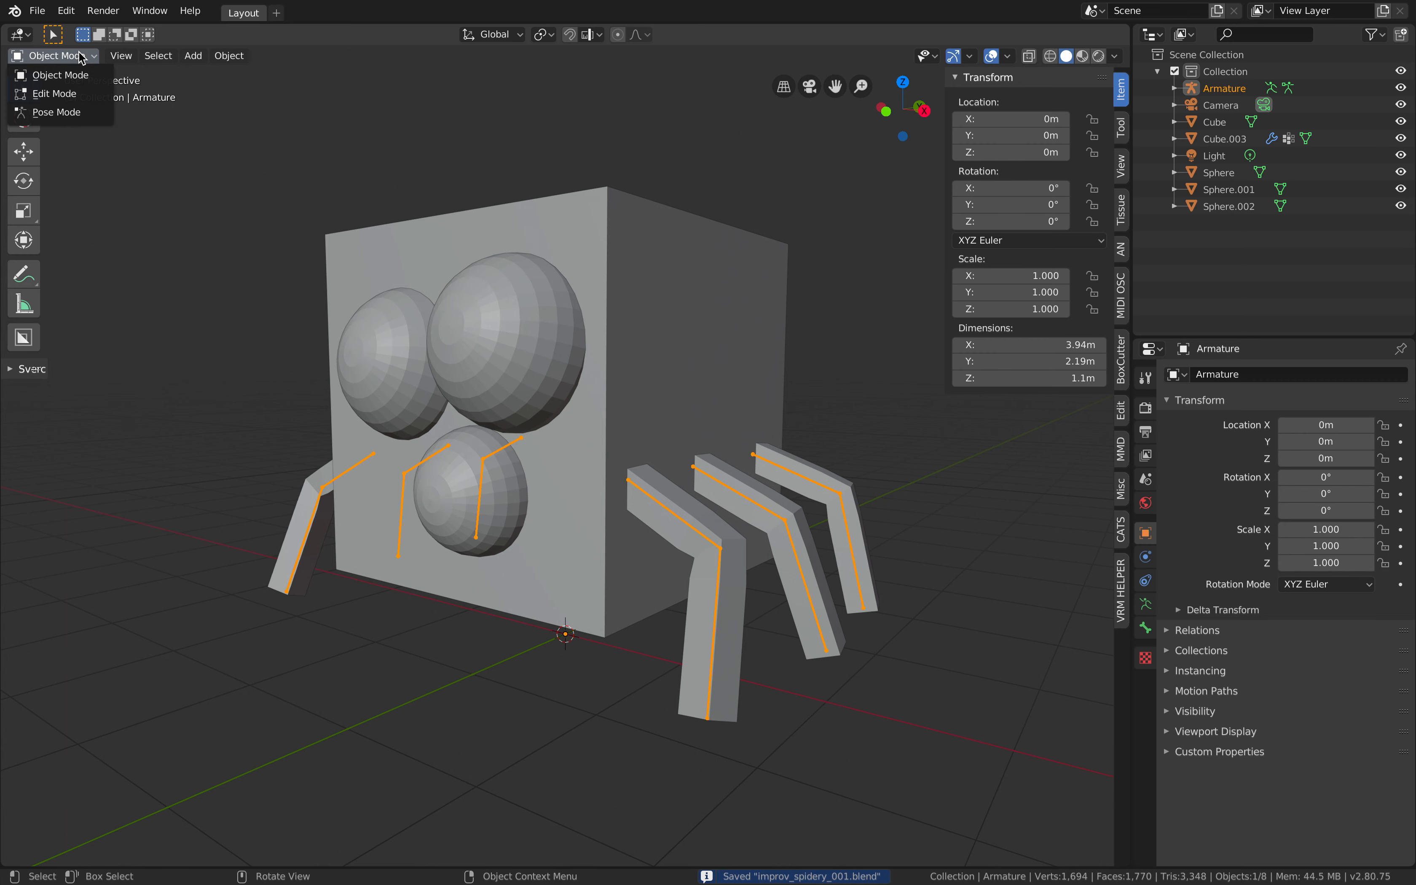
{"action": "left_click", "coordinate": [87, 113]}
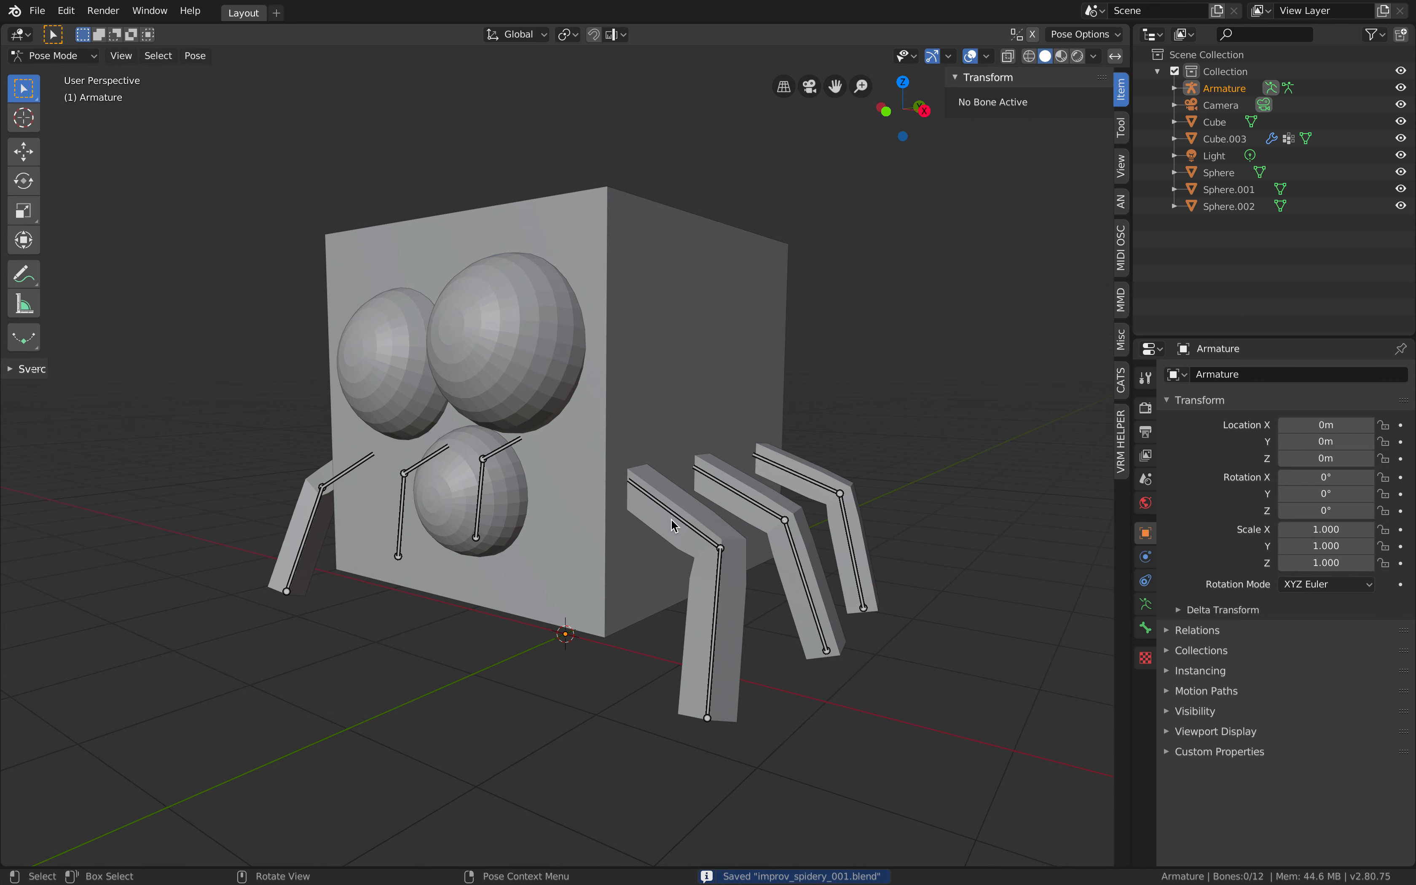
{"action": "left_click", "coordinate": [670, 519]}
{"action": "key", "text": "g"}
{"action": "left_click", "coordinate": [704, 559]}
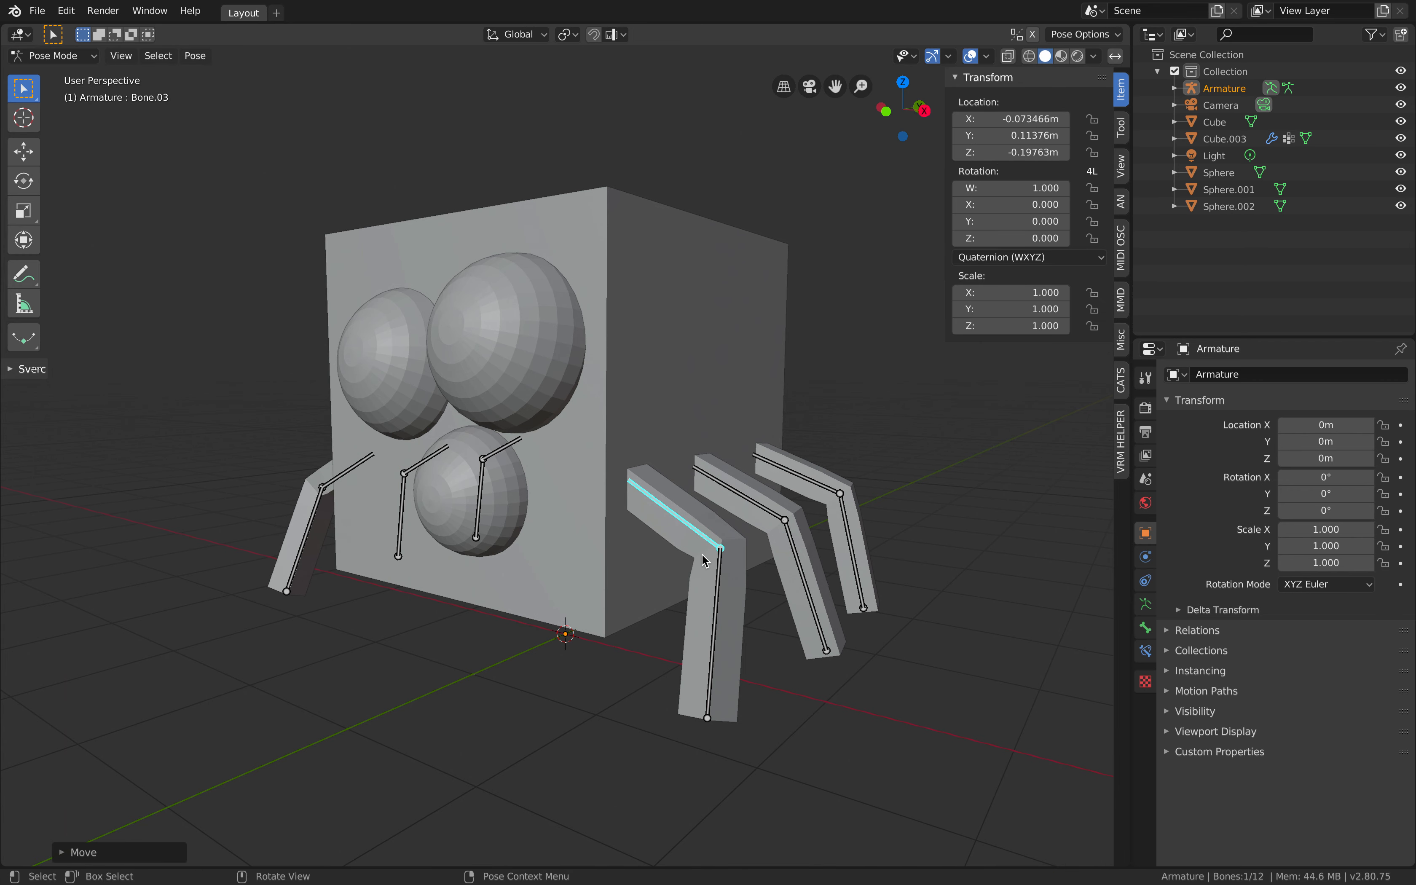
Step: Try a trackball rotation on the lower bone of the front leg on the positive X side
{"action": "left_click", "coordinate": [723, 578]}
{"action": "key", "text": "r"}
{"action": "key", "text": "r"}
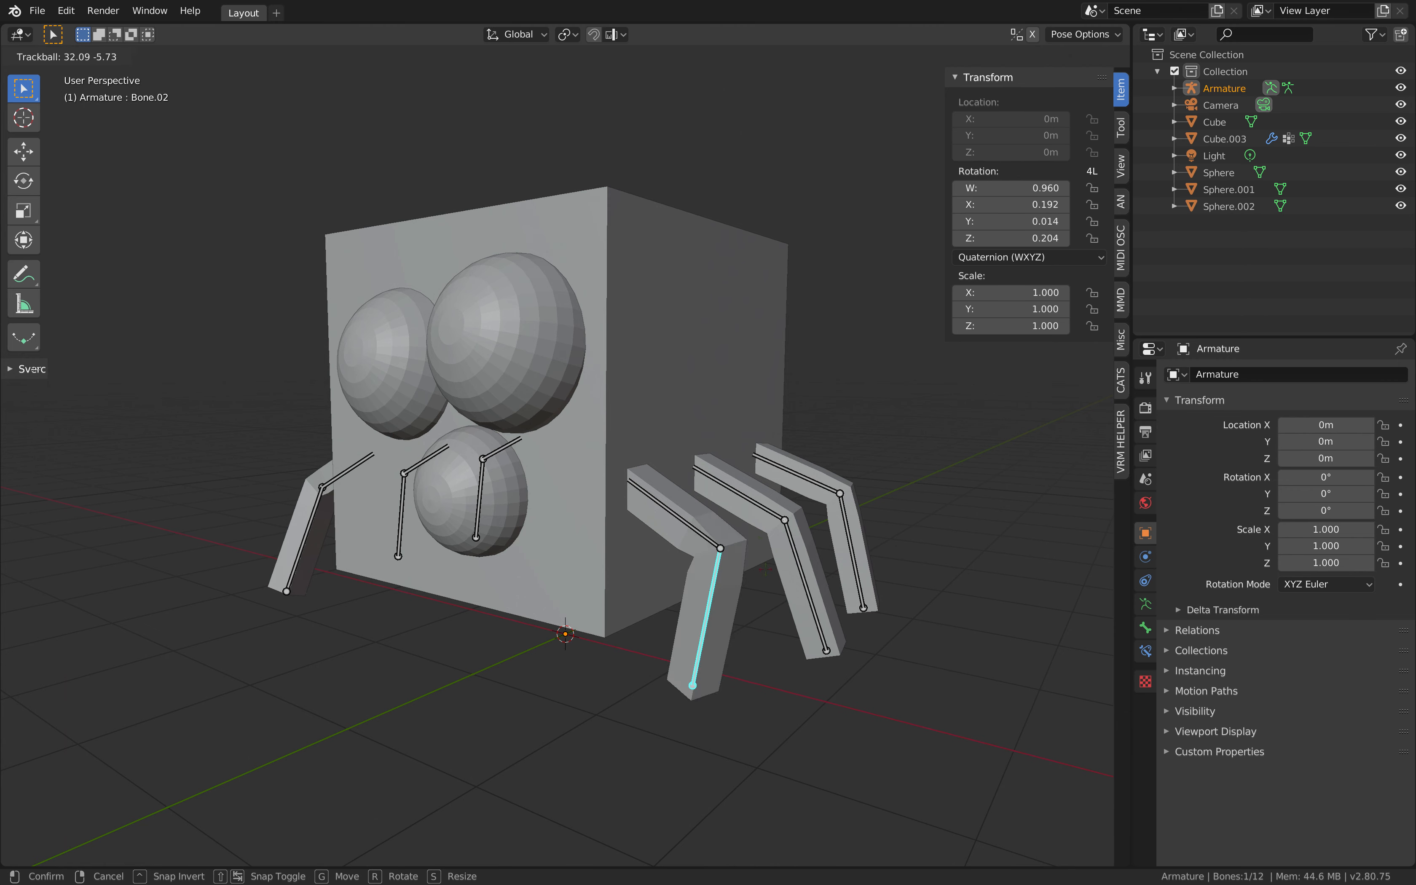
{"action": "right_click", "coordinate": [773, 569]}
Step: Select the lower bones of the three positive X legs, extend the selection to all bones, and try a trackball rotation
{"action": "mouse_move", "coordinate": [774, 569]}
{"action": "middle_mouse_down"}
{"action": "mouse_move", "coordinate": [805, 578]}
{"action": "mouse_move", "coordinate": [788, 570]}
{"action": "middle_mouse_up"}
{"action": "left_click", "coordinate": [788, 570], "text": "shift"}
{"action": "left_click", "coordinate": [818, 529], "text": "shift"}
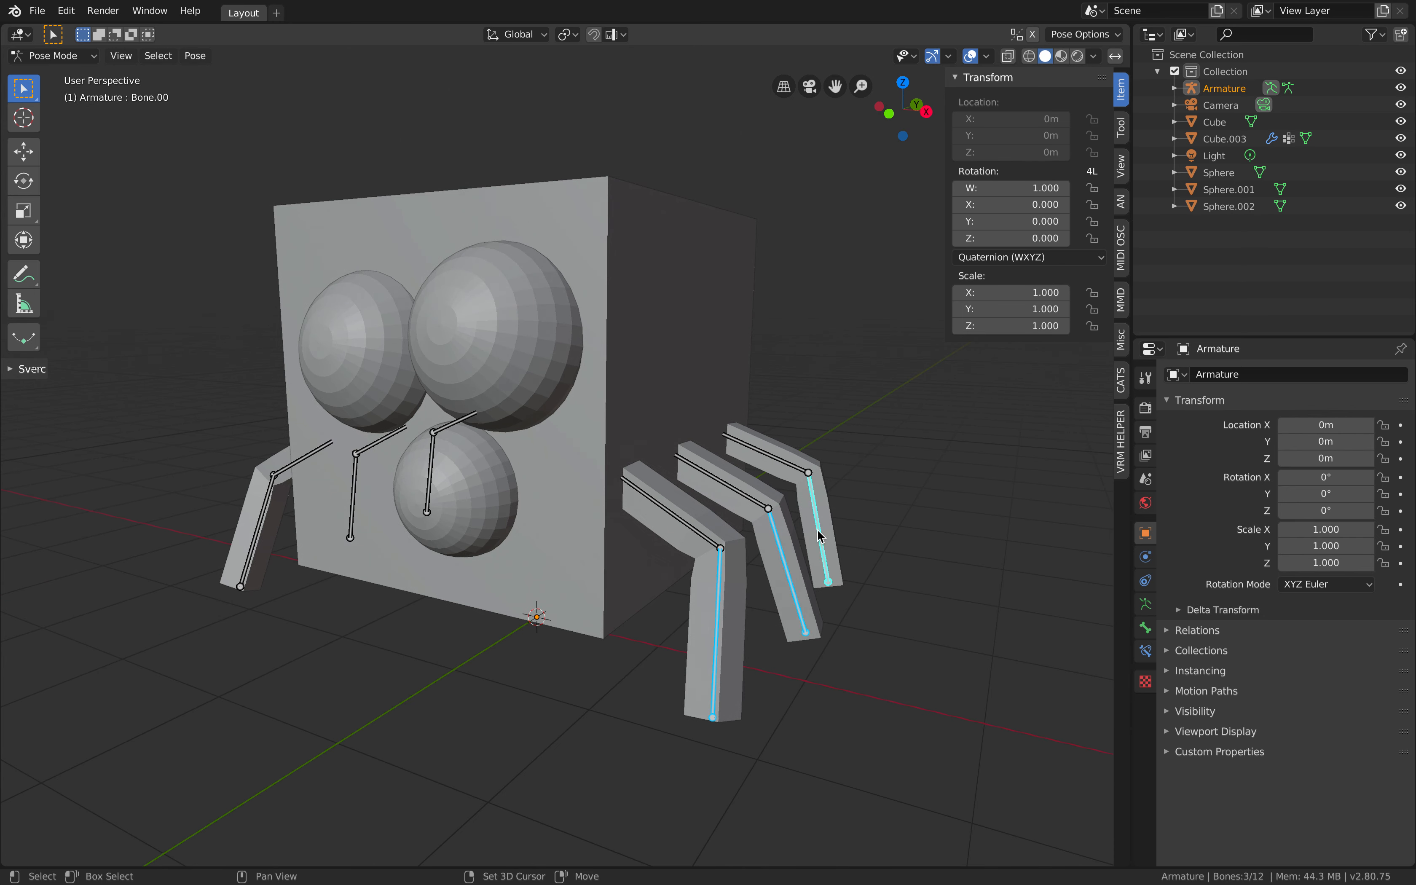
{"action": "key", "text": "a"}
{"action": "key", "text": "r"}
{"action": "key", "text": "r"}
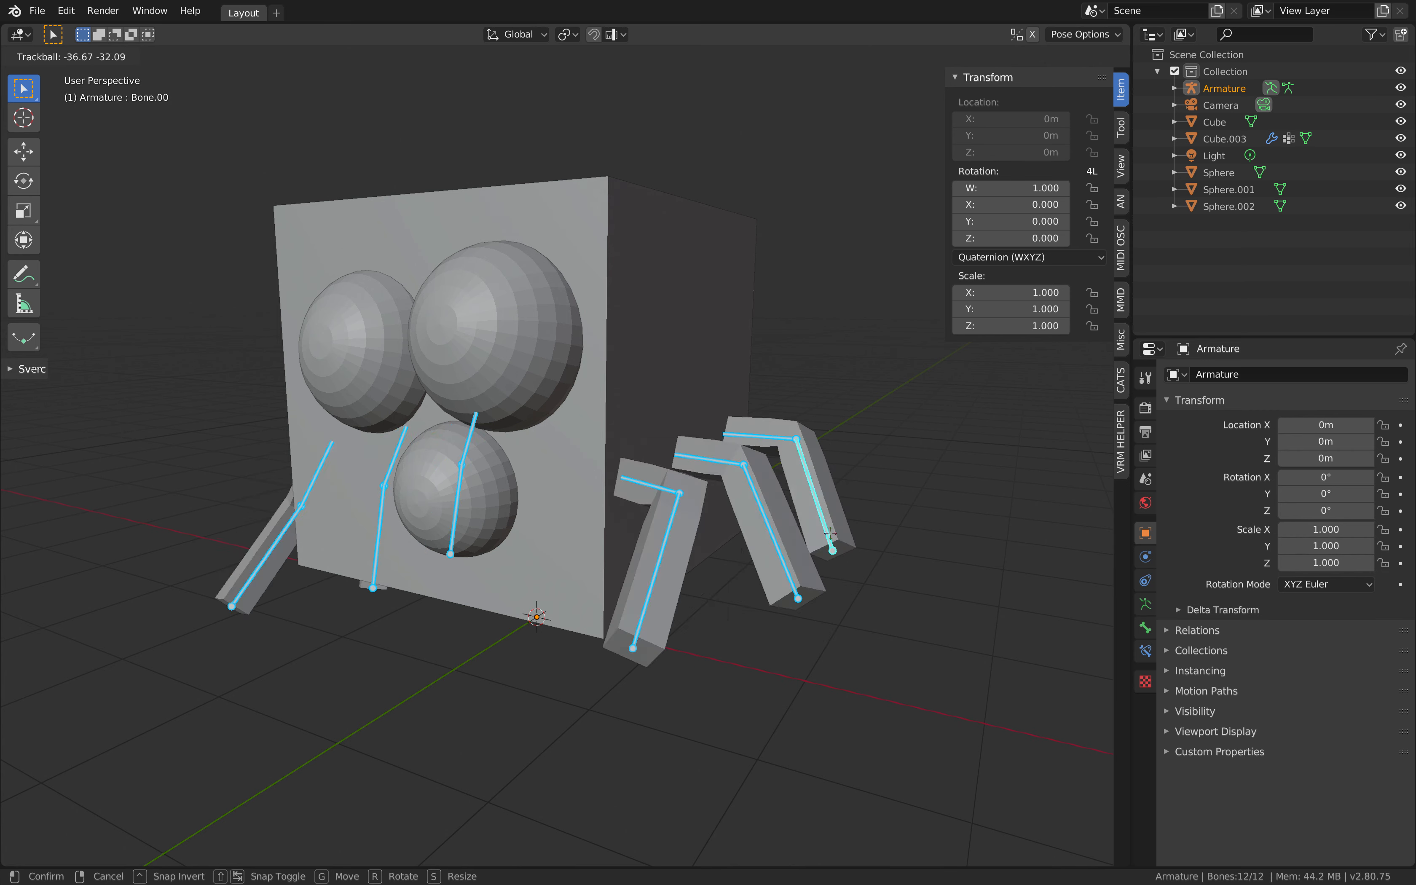
{"action": "left_click", "coordinate": [779, 553]}
{"action": "middle_click_drag", "start_coordinate": [762, 531], "coordinate": [813, 492]}
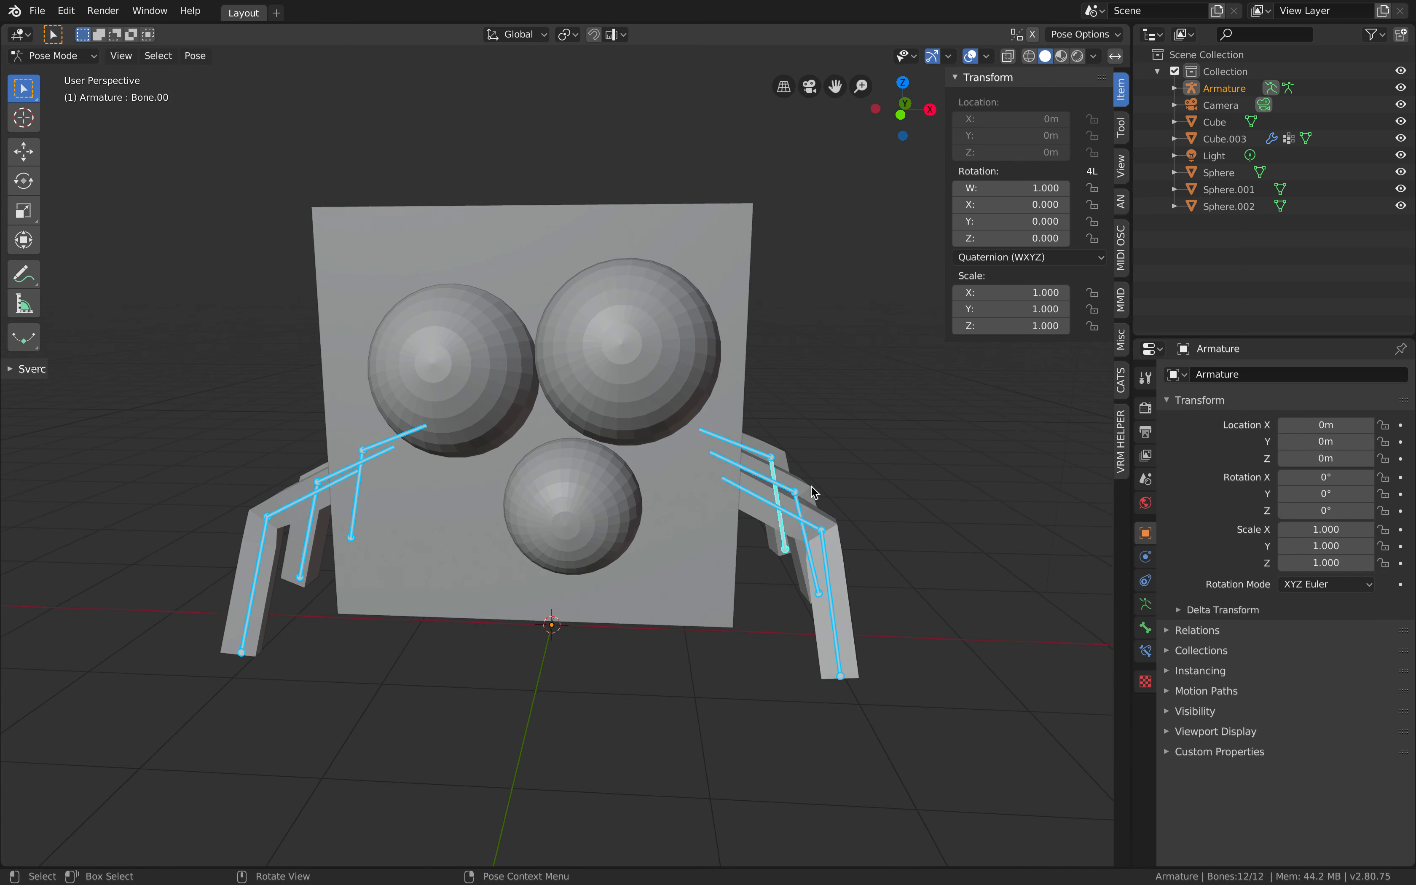
{"action": "middle_click_drag", "start_coordinate": [805, 608], "coordinate": [846, 591]}
Step: Return to object mode, select the legs mesh, and apply its Skin modifier
{"action": "left_click", "coordinate": [86, 58]}
{"action": "left_click", "coordinate": [81, 76]}
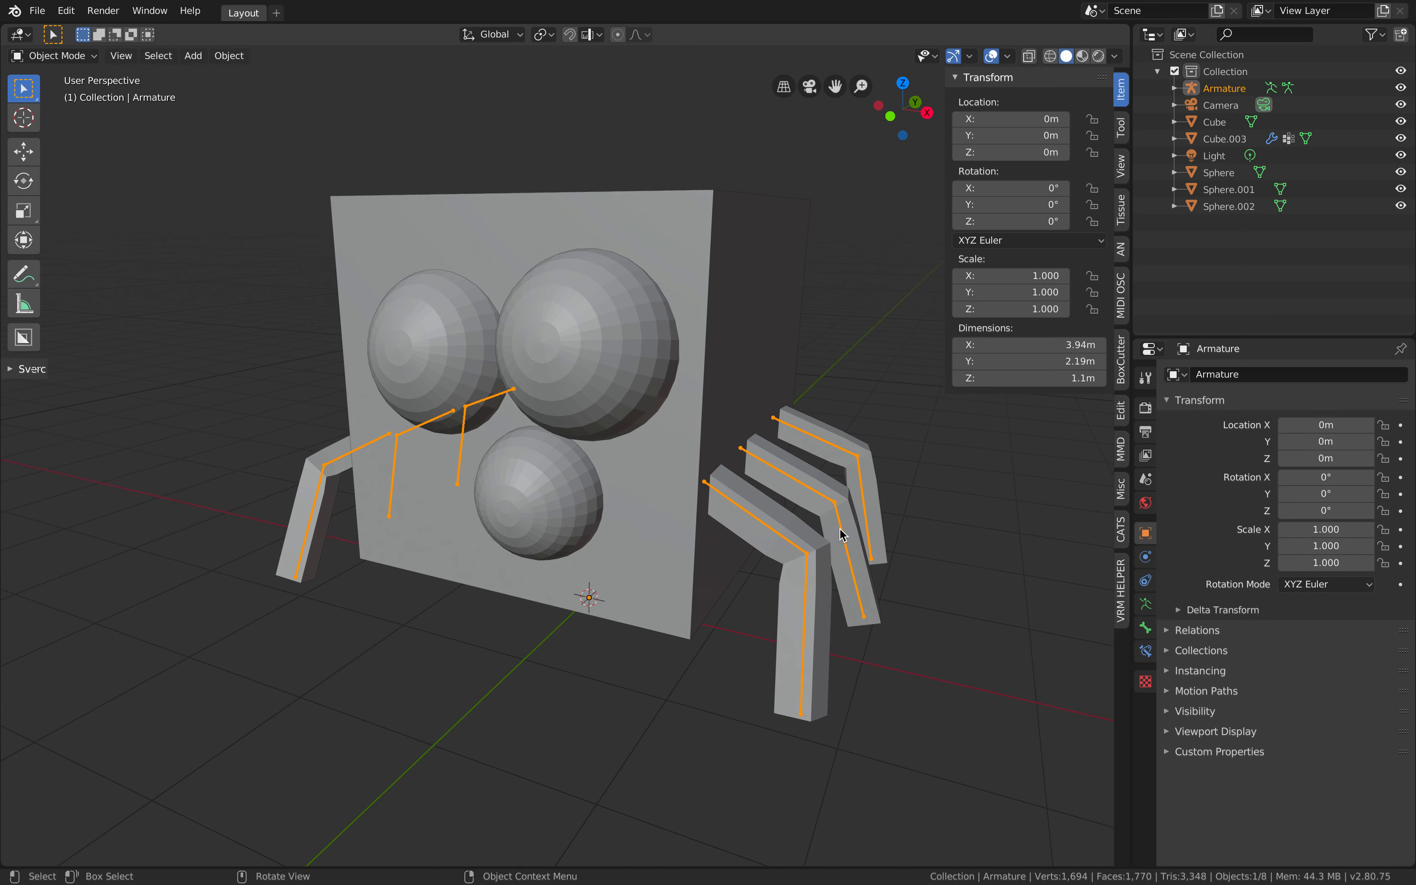
{"action": "left_click", "coordinate": [840, 520]}
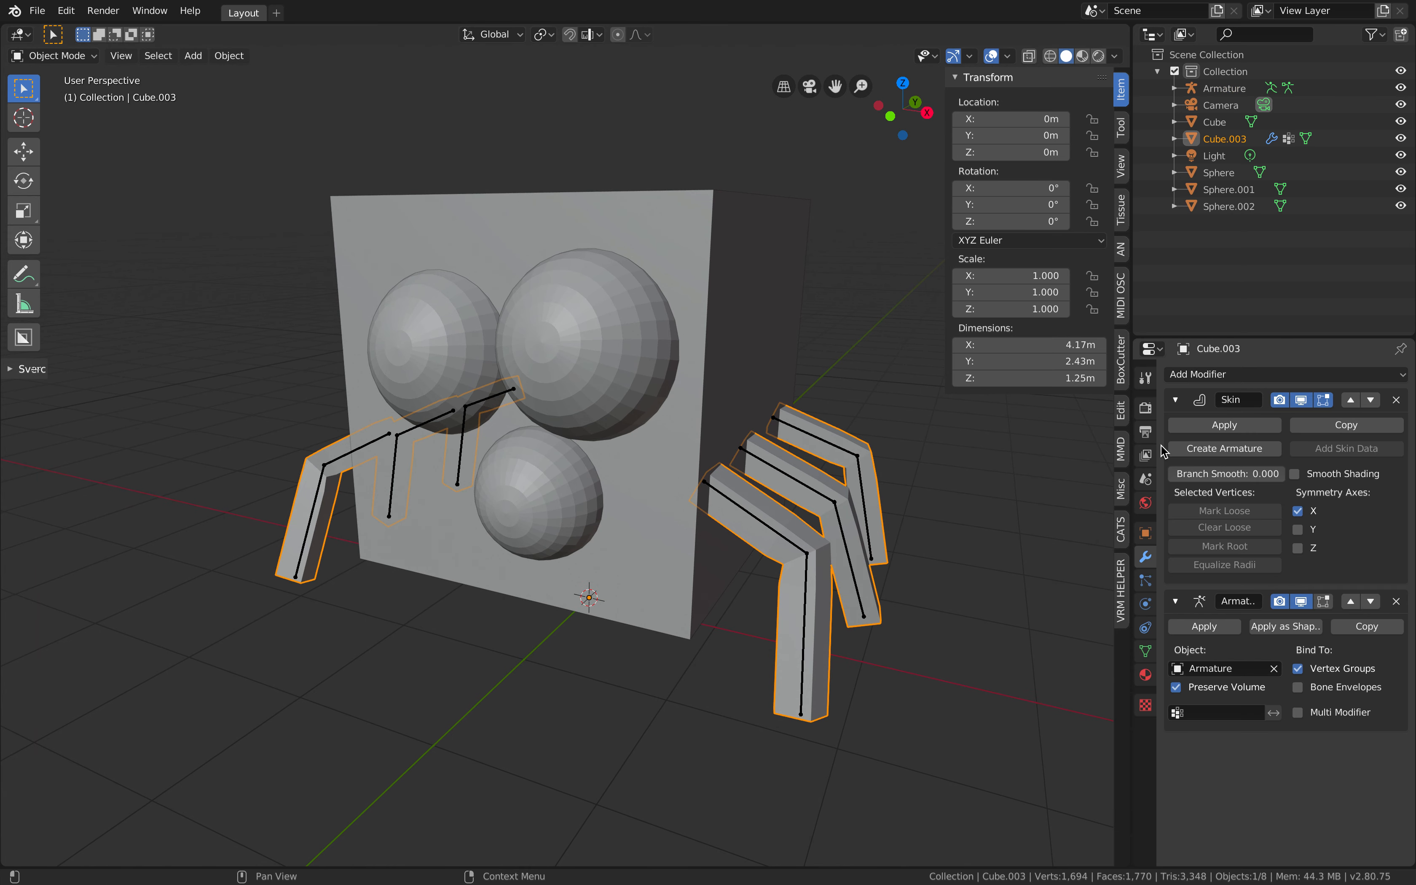
{"action": "left_click", "coordinate": [1216, 427]}
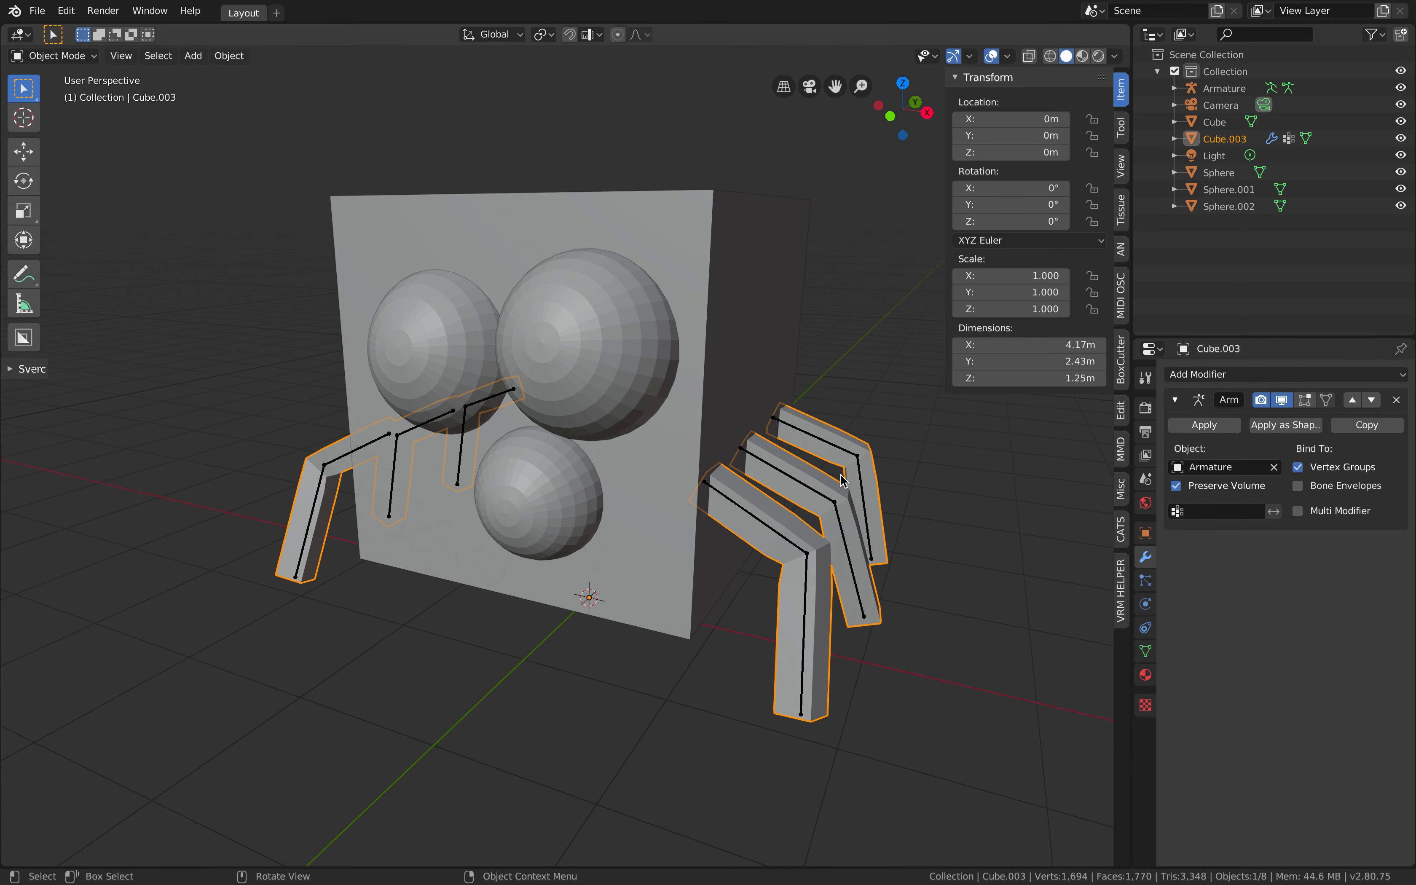
Step: Select the armature inside the legs and switch it to pose mode
{"action": "left_click", "coordinate": [820, 496]}
{"action": "left_click", "coordinate": [782, 527]}
{"action": "left_click", "coordinate": [793, 549]}
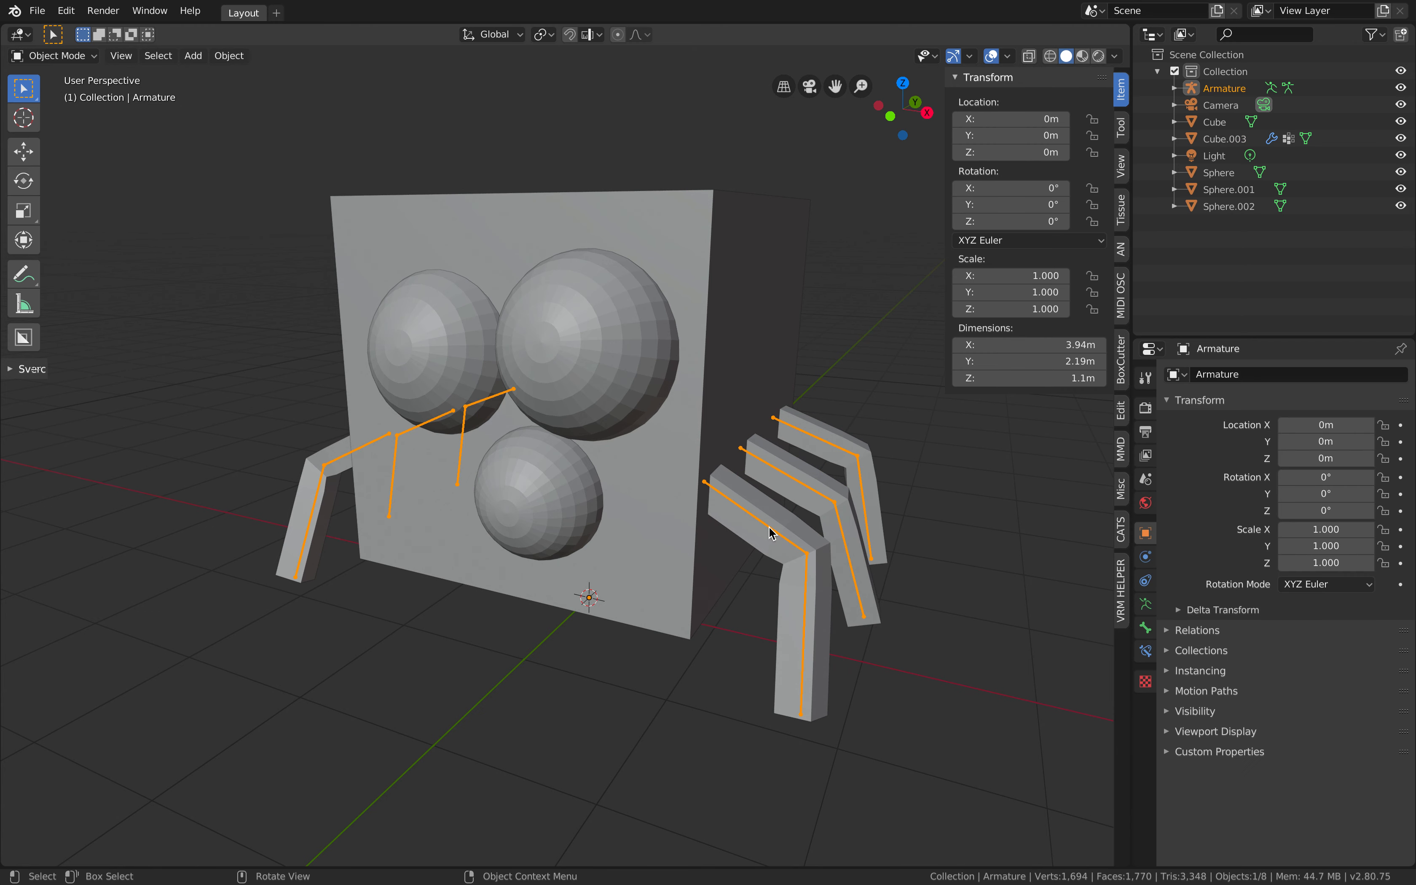
{"action": "middle_click_drag", "start_coordinate": [726, 498], "coordinate": [779, 497]}
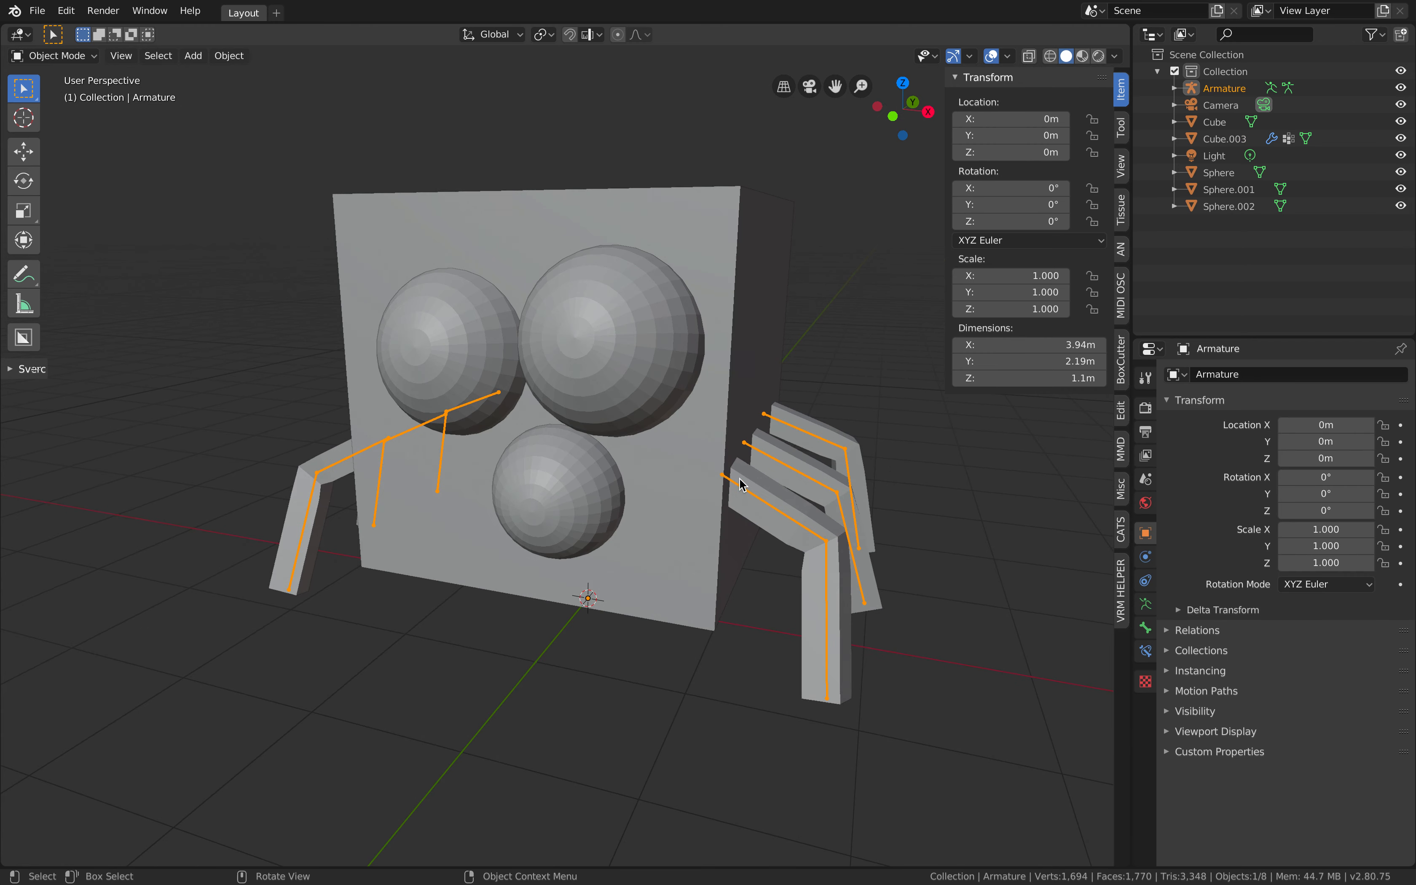
{"action": "left_click", "coordinate": [787, 520]}
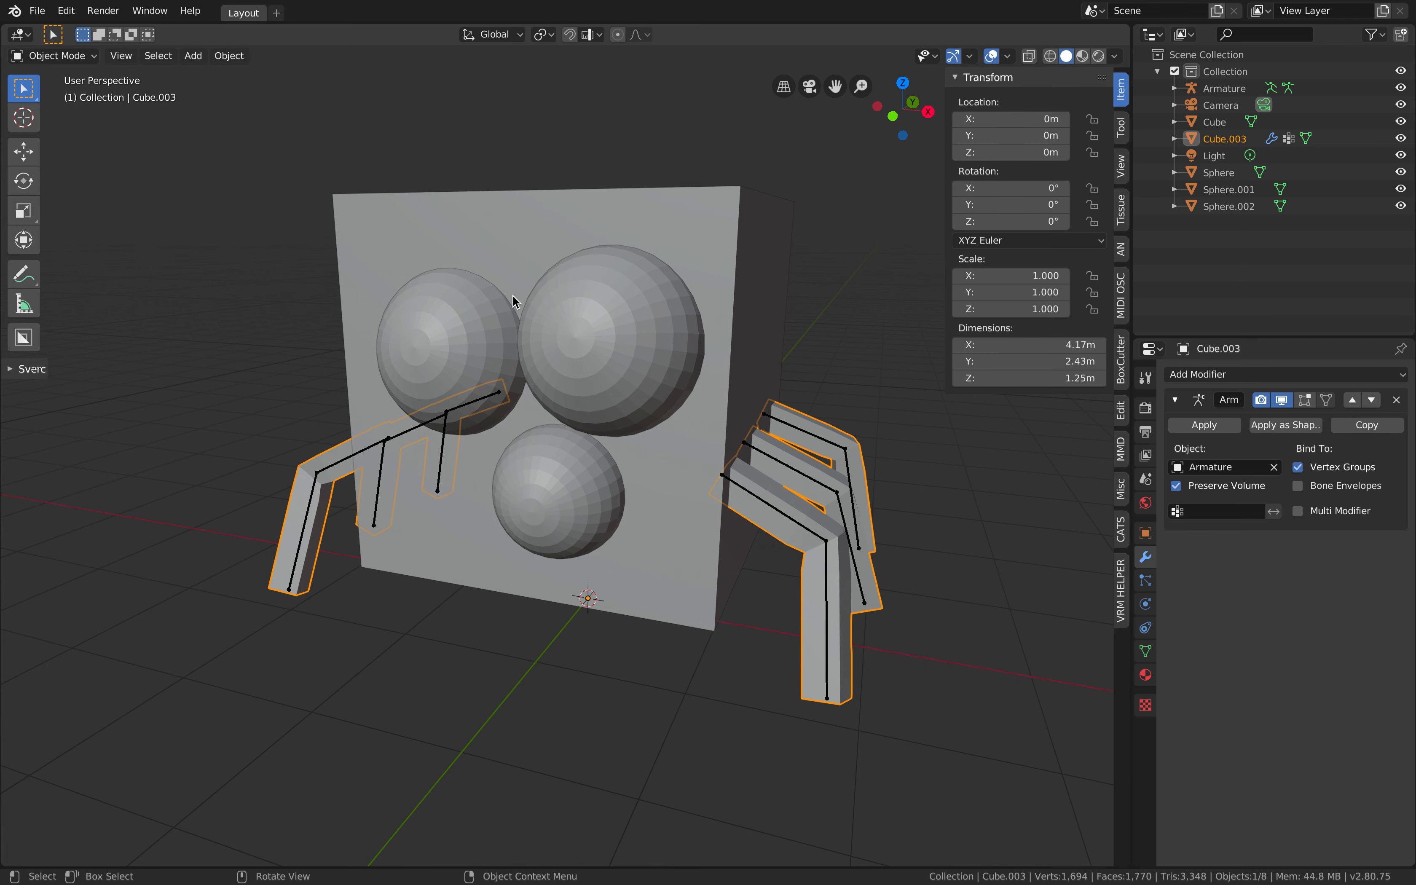
{"action": "left_click", "coordinate": [748, 494]}
{"action": "middle_click_drag", "start_coordinate": [749, 496], "coordinate": [573, 368]}
{"action": "left_click", "coordinate": [79, 57]}
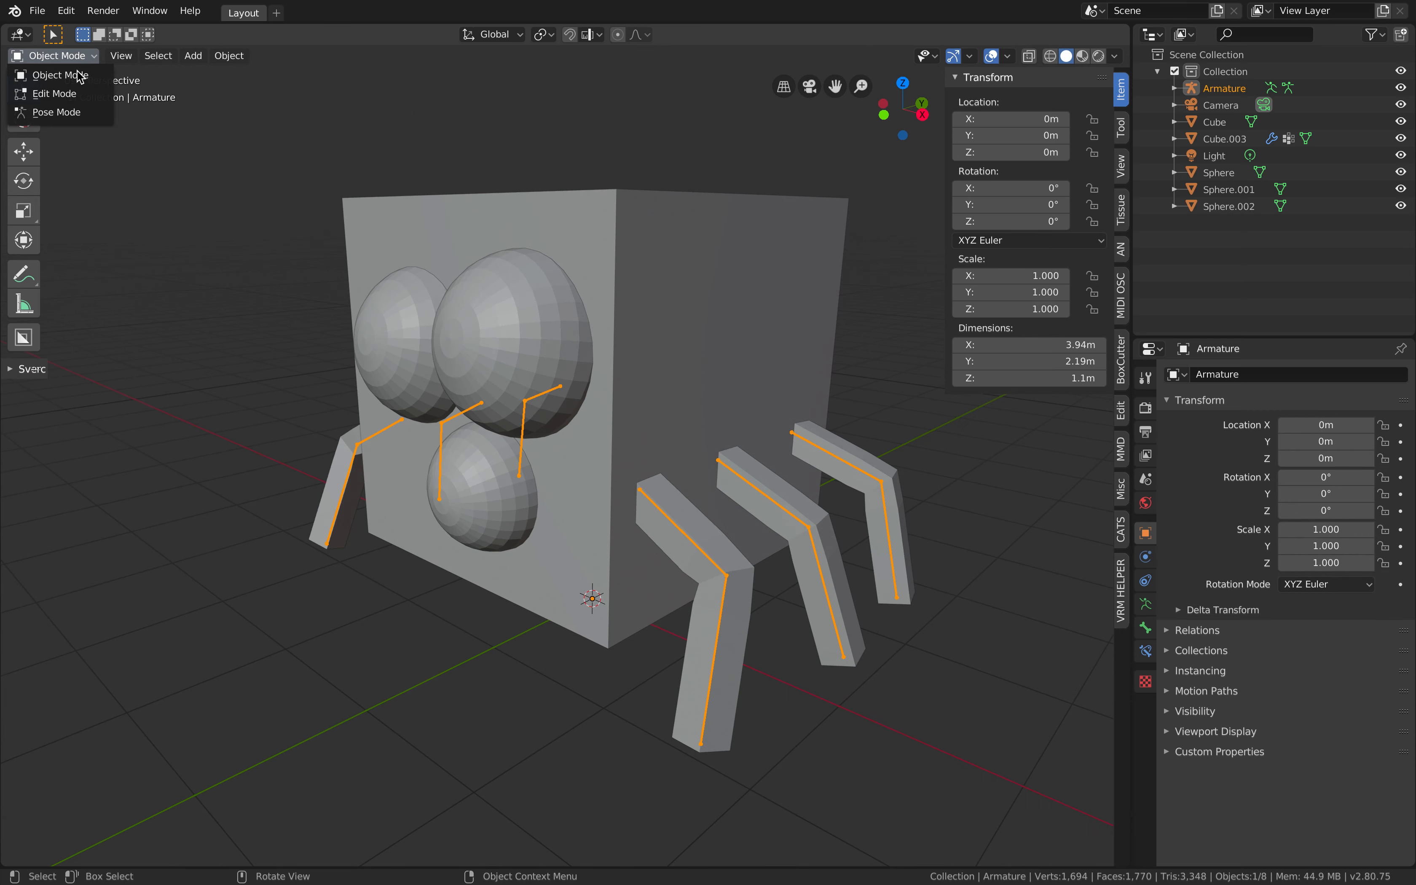
{"action": "left_click", "coordinate": [82, 57]}
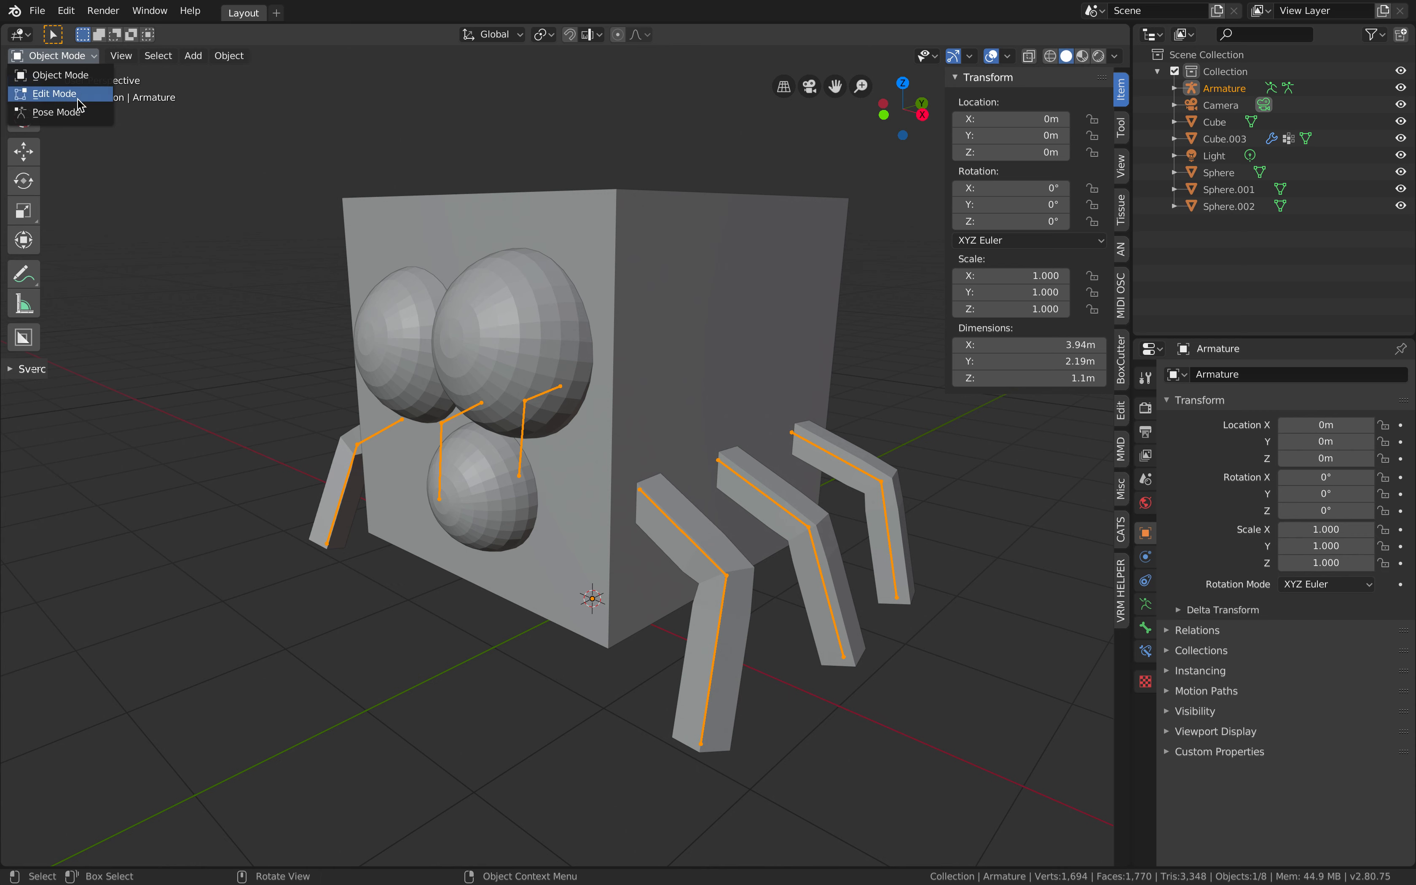
{"action": "left_click", "coordinate": [78, 114]}
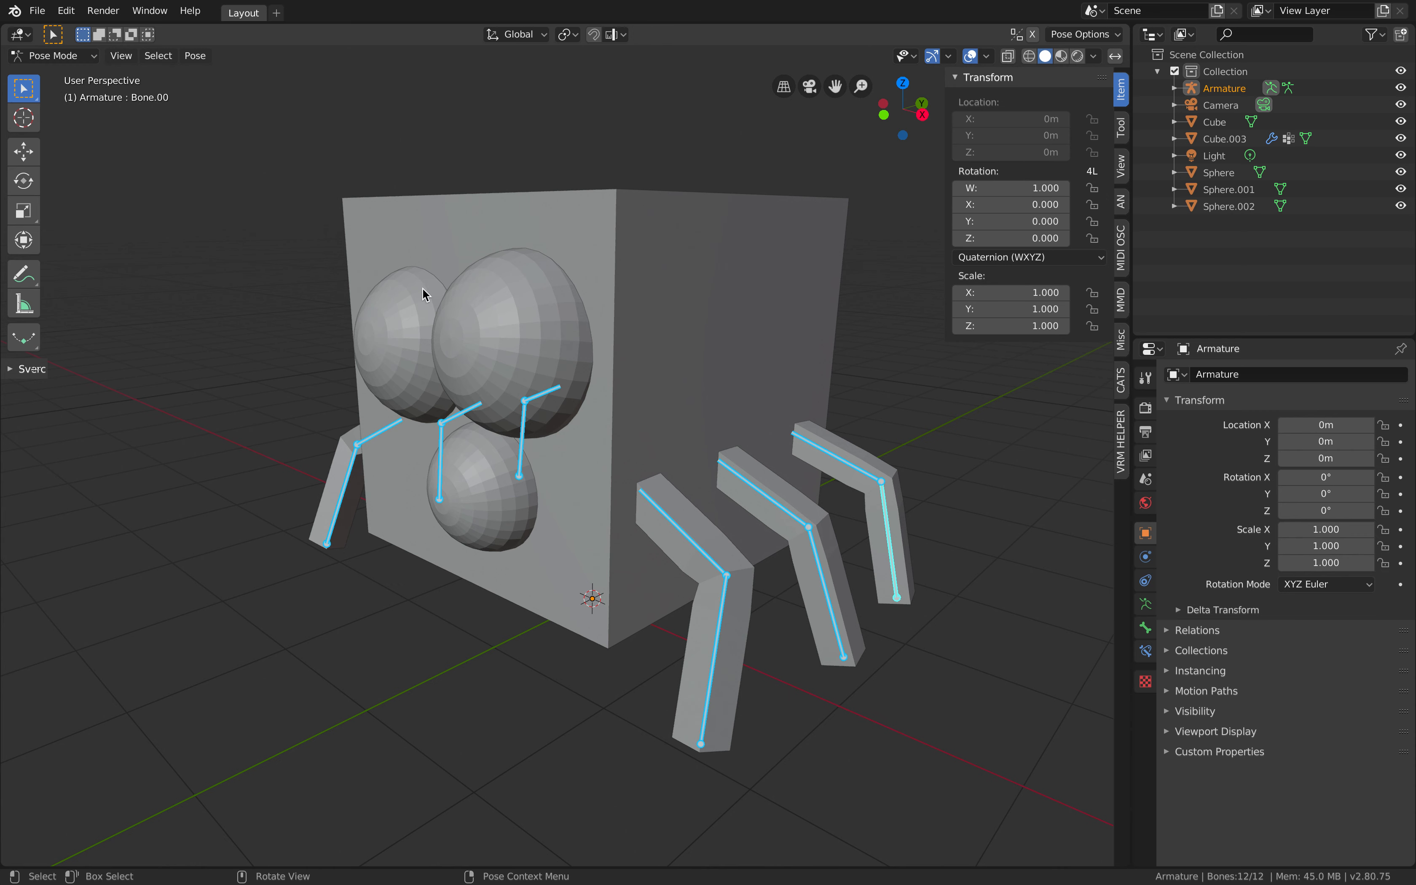
Step: Select the lower bone of the front leg on the positive X side
{"action": "left_click", "coordinate": [724, 591]}
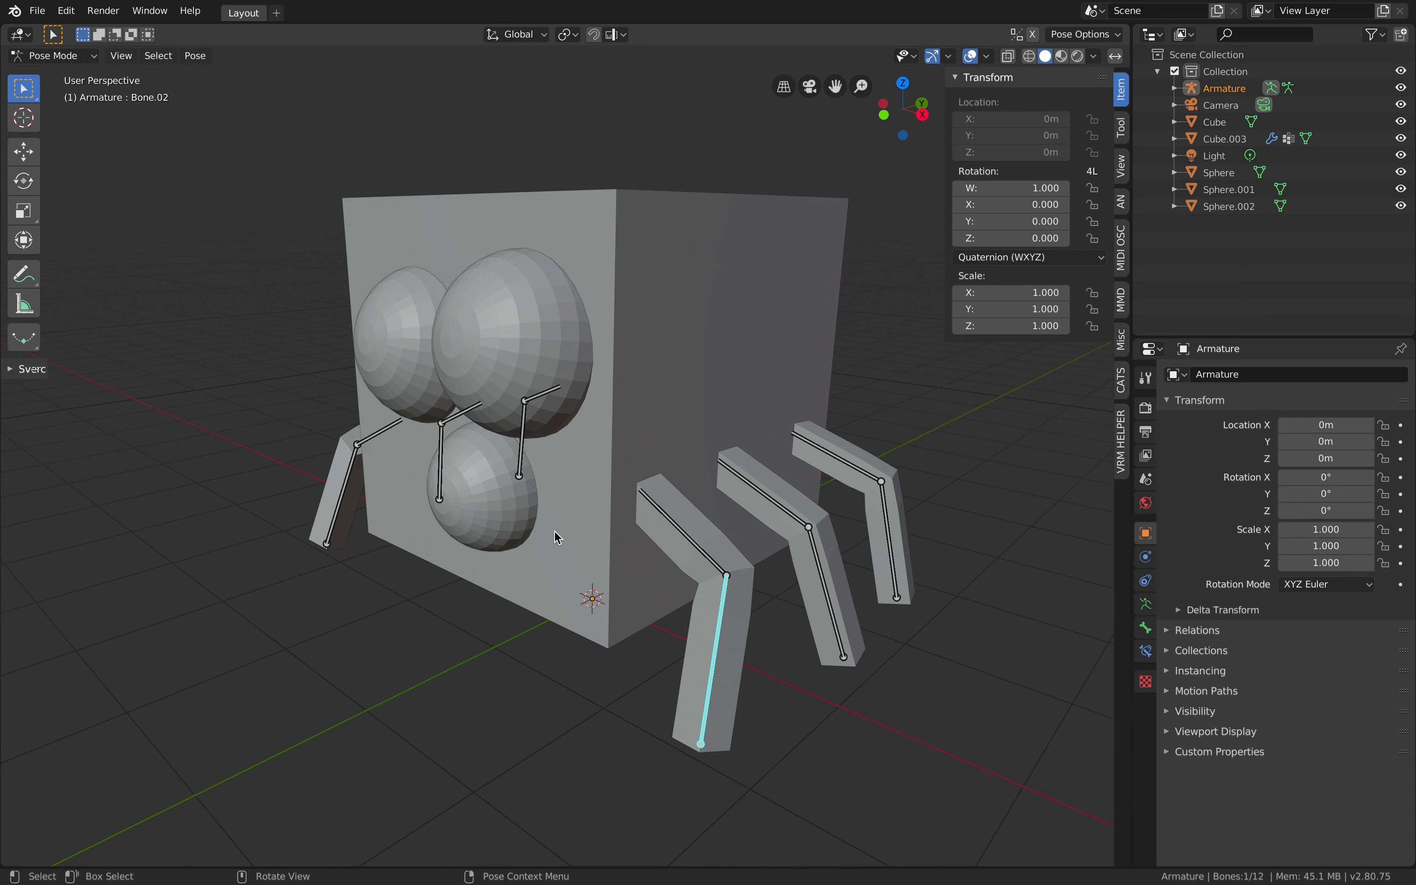
{"action": "left_click", "coordinate": [725, 573]}
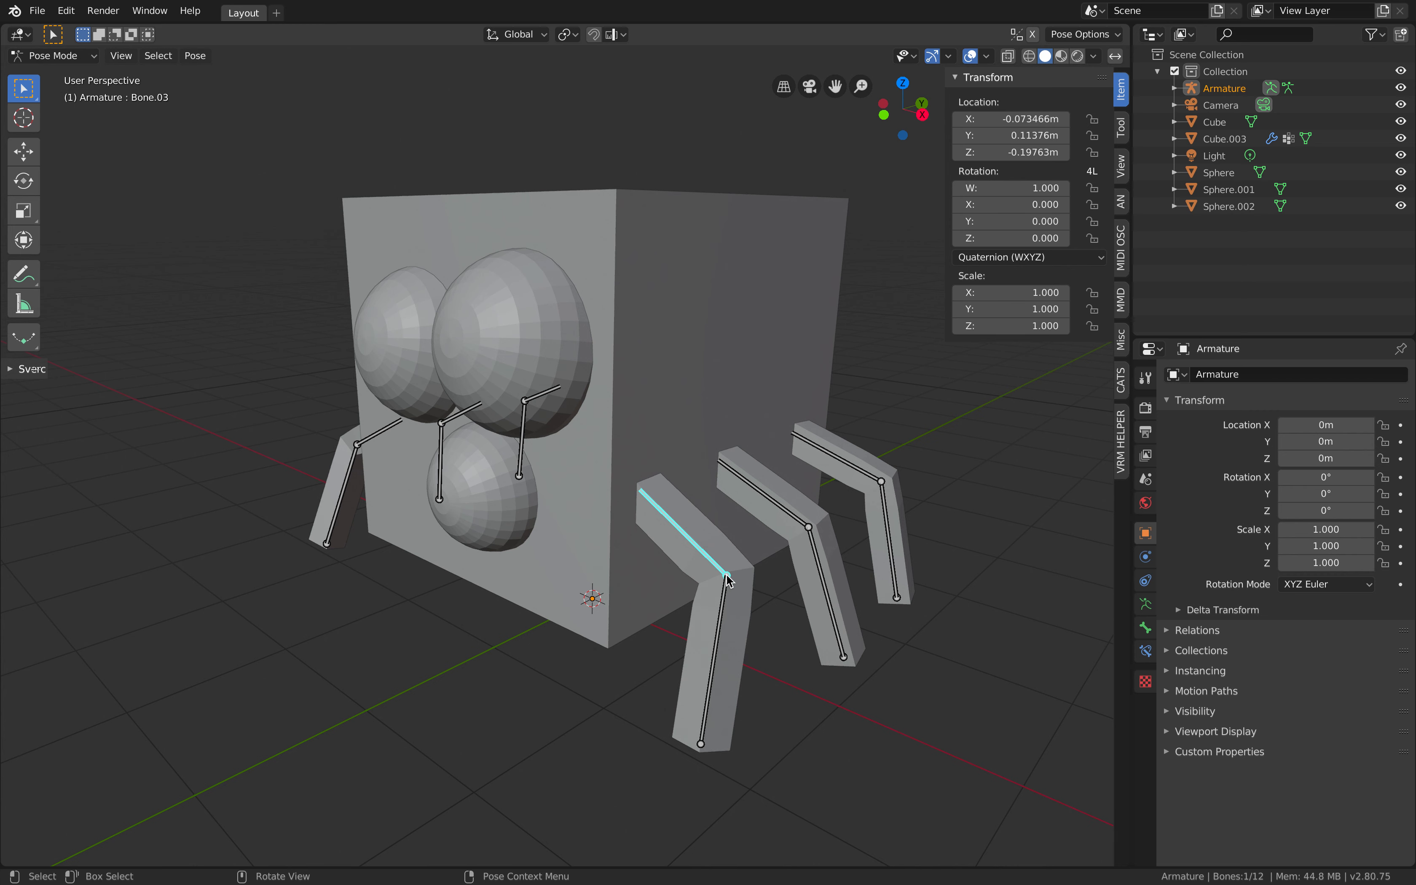
{"action": "left_click", "coordinate": [726, 613]}
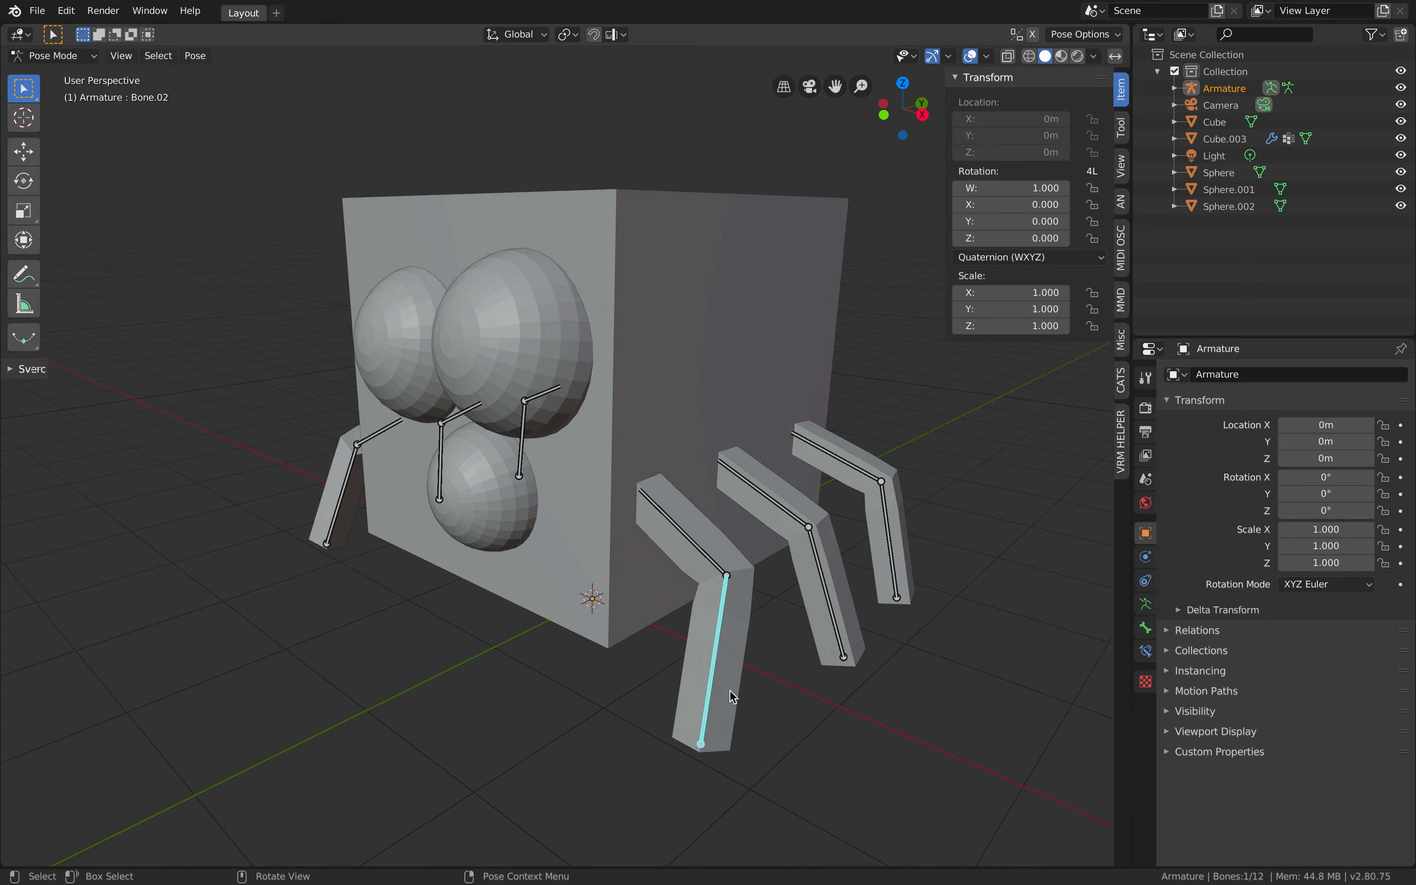
Step: Try an Inverse Kinematics bone constraint on the front leg's lower bone, and remove it
{"action": "left_click", "coordinate": [1147, 629]}
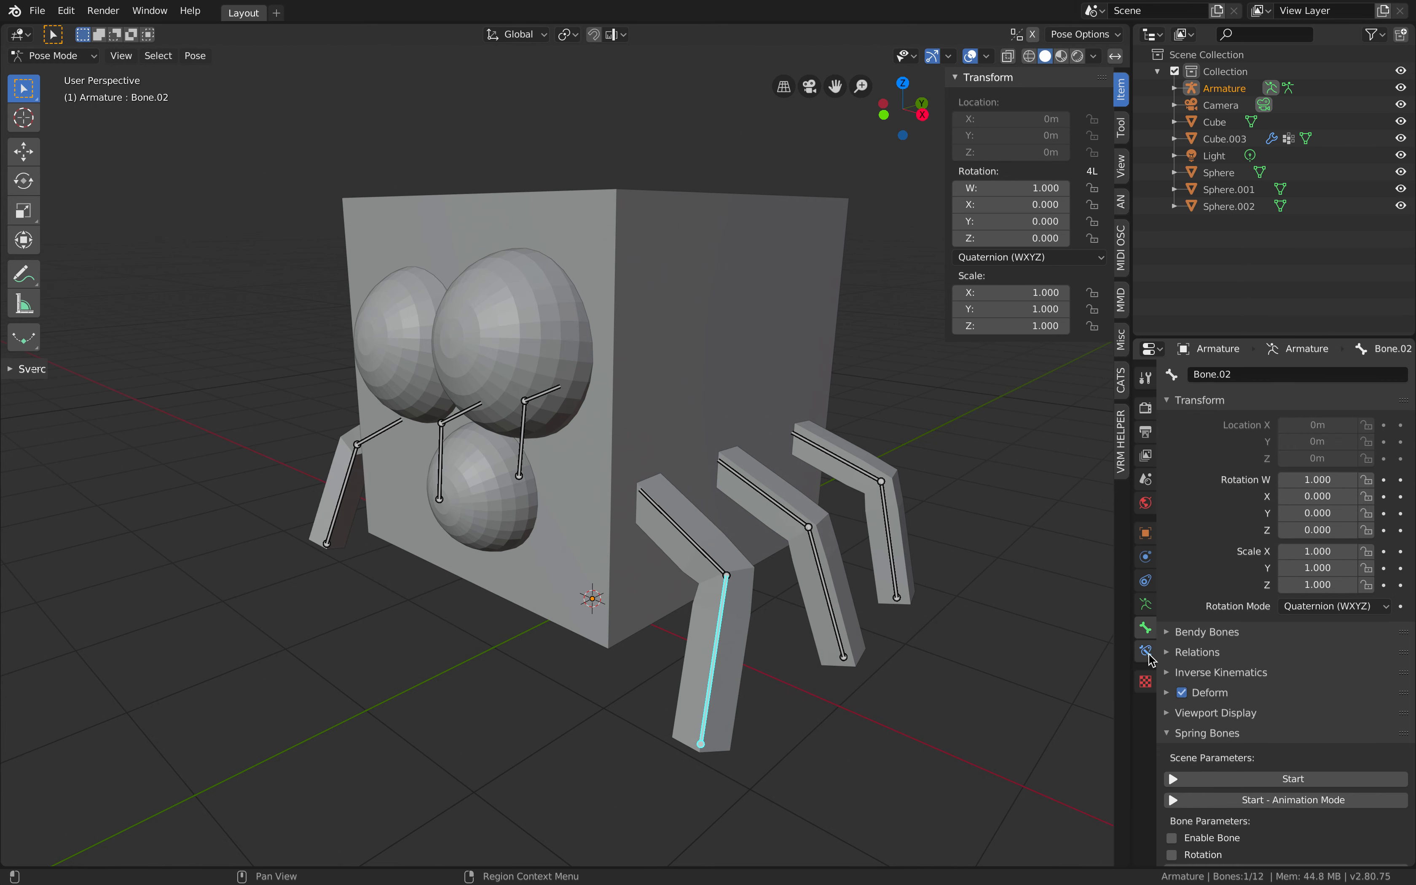
{"action": "left_click", "coordinate": [1146, 649]}
{"action": "left_click", "coordinate": [1210, 376]}
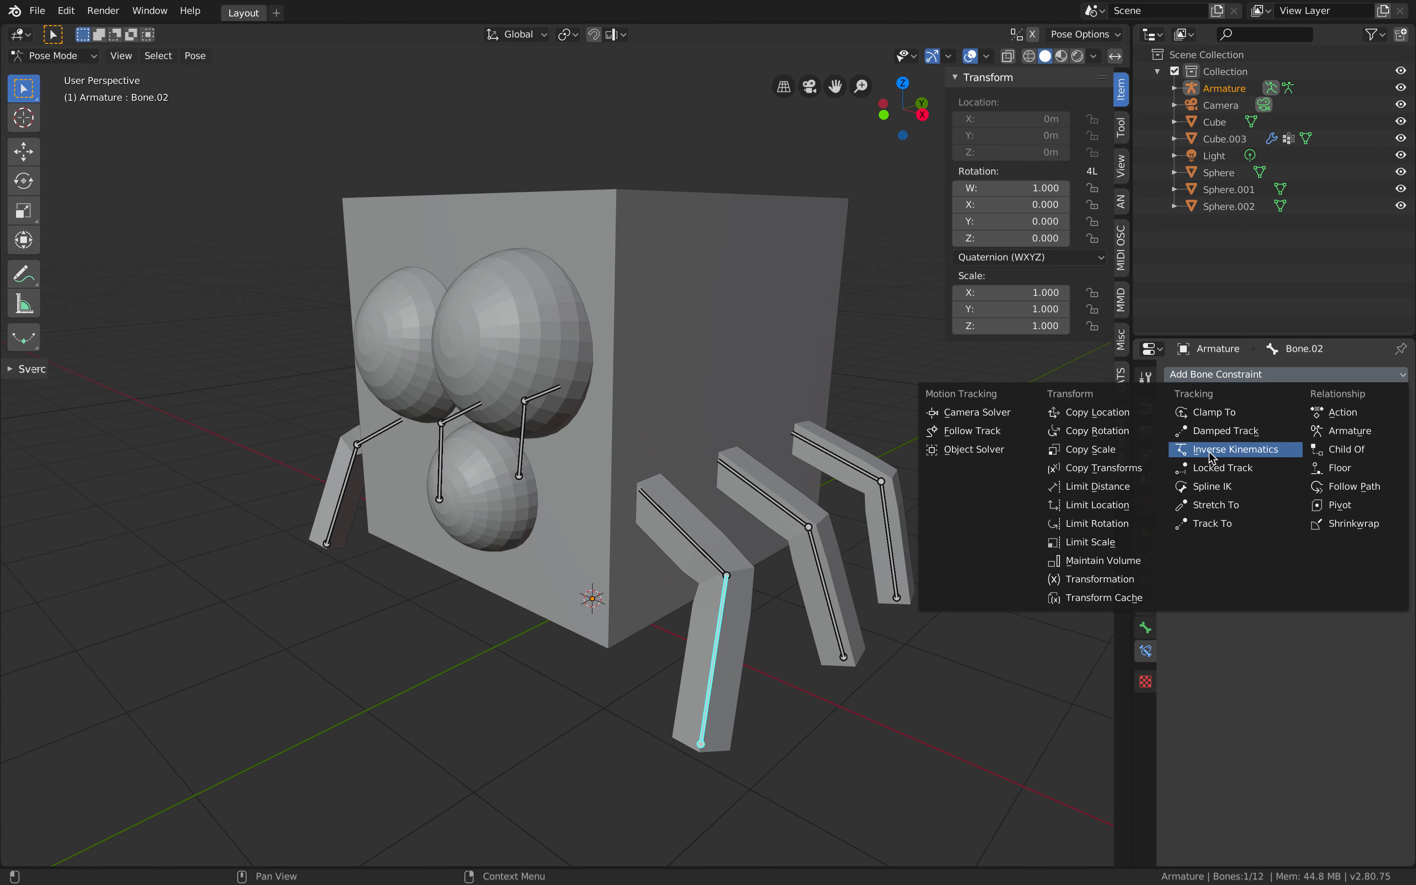
{"action": "left_click", "coordinate": [1233, 452]}
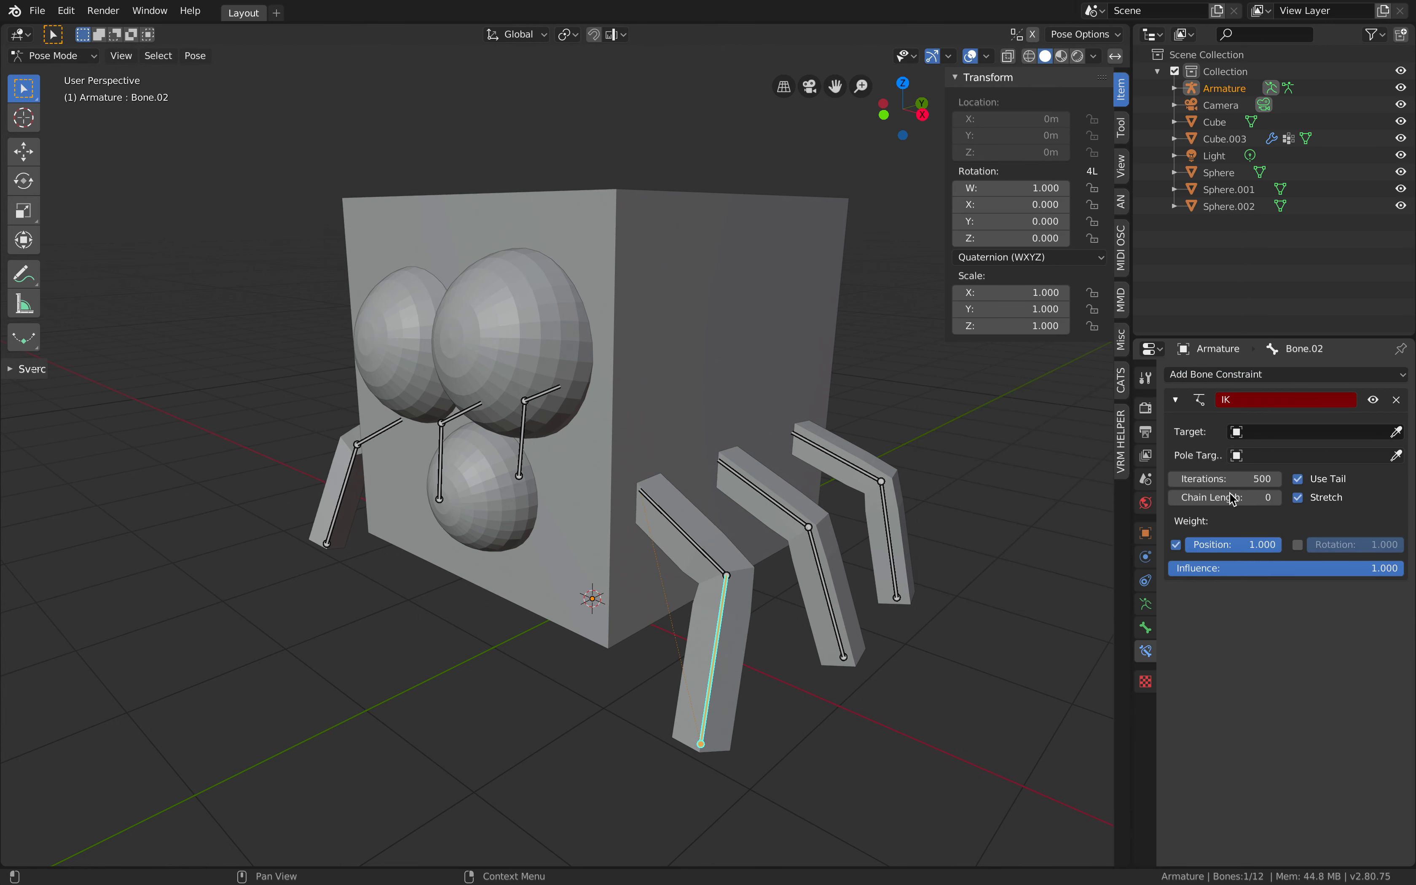
{"action": "middle_click_drag", "start_coordinate": [761, 649], "coordinate": [767, 652]}
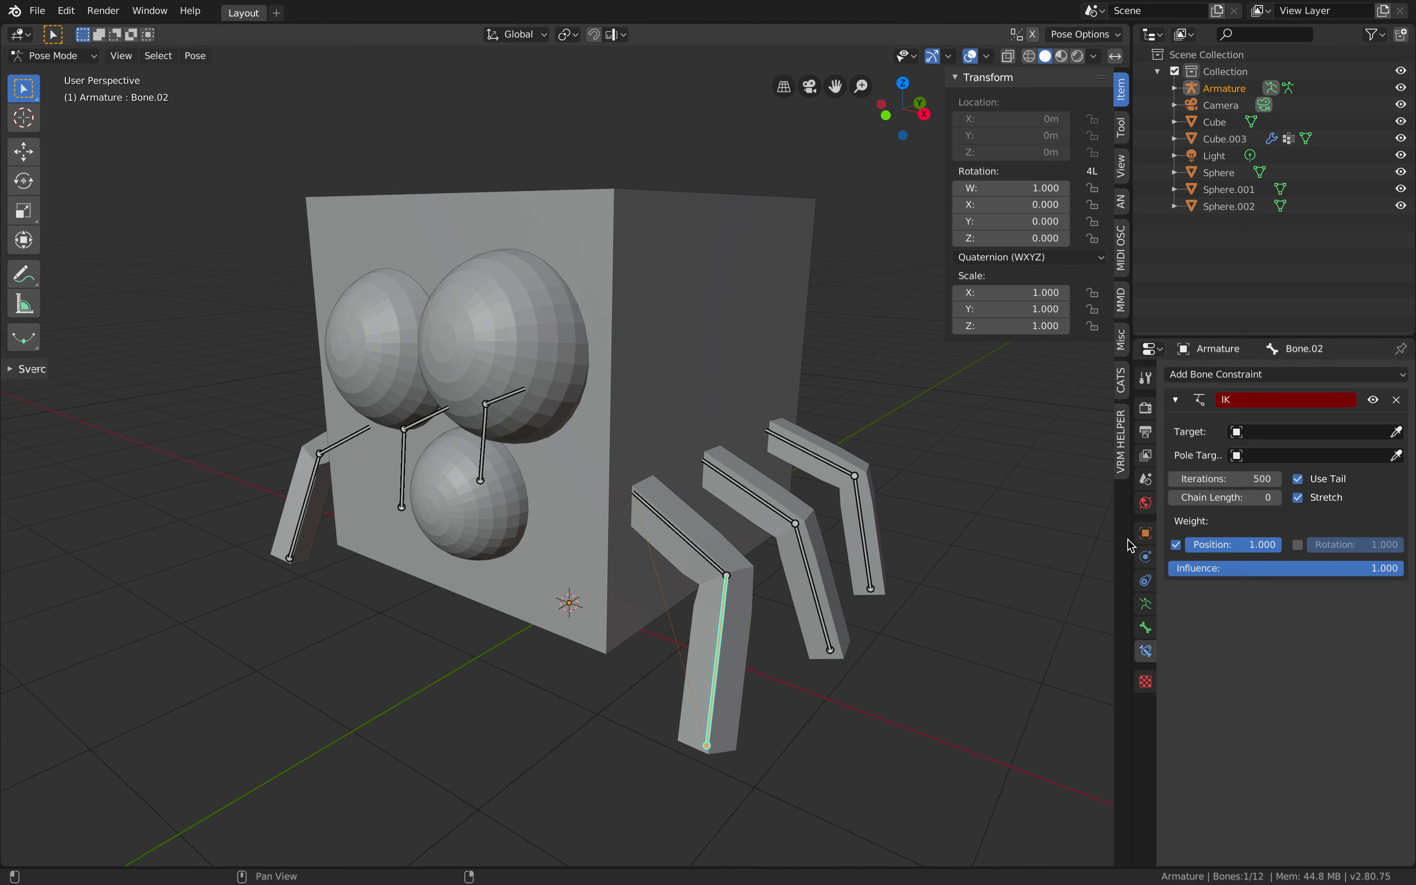
{"action": "left_click", "coordinate": [1398, 400]}
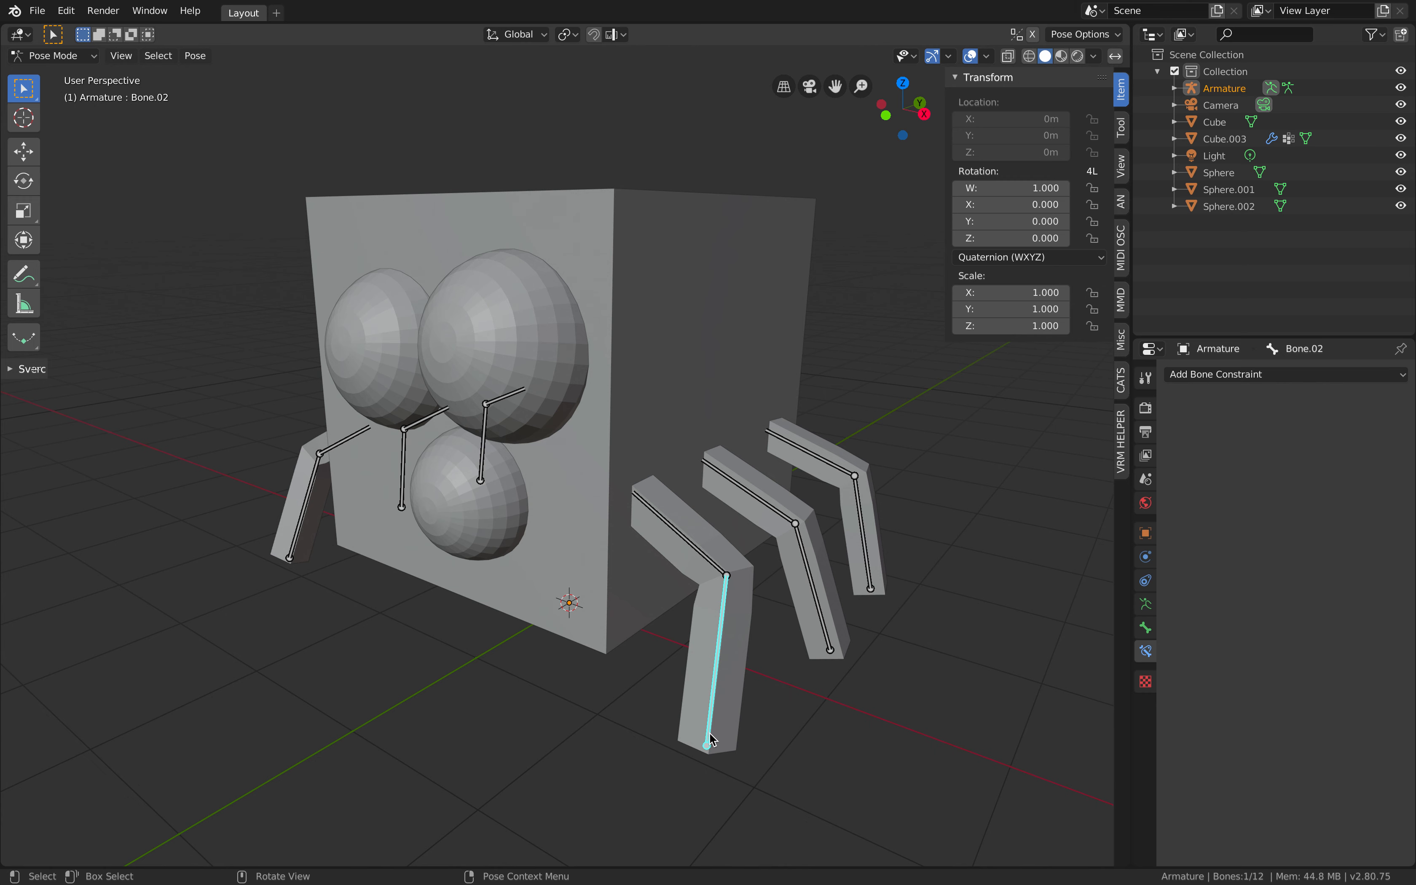
Step: Add IK to the front leg's lower bone using a new empty object as the target
{"action": "mouse_move", "coordinate": [736, 722]}
{"action": "middle_mouse_down"}
{"action": "mouse_move", "coordinate": [754, 696]}
{"action": "mouse_move", "coordinate": [713, 711]}
{"action": "middle_mouse_up"}
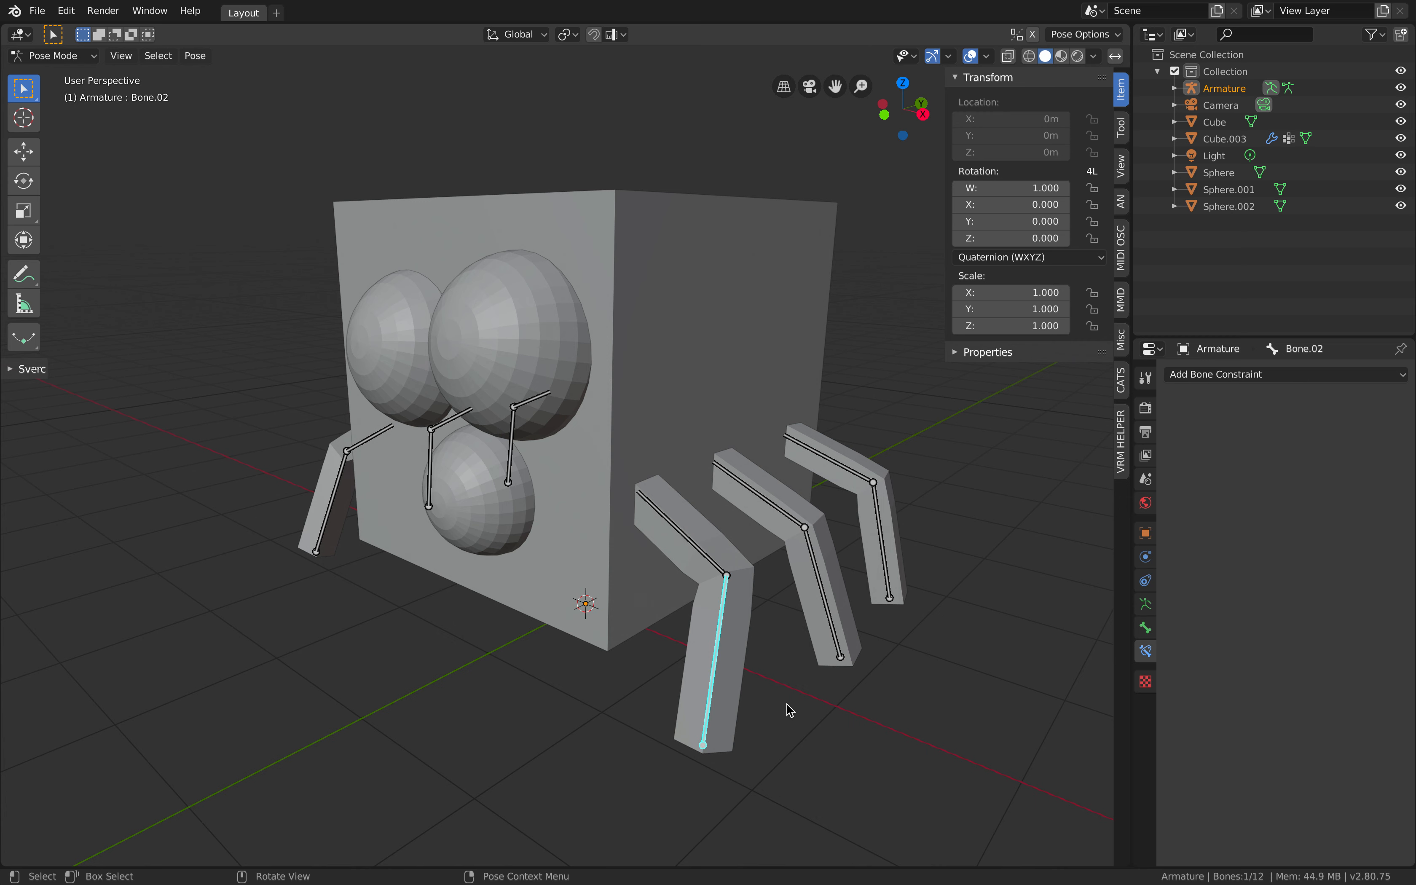
{"action": "key", "text": "F3"}
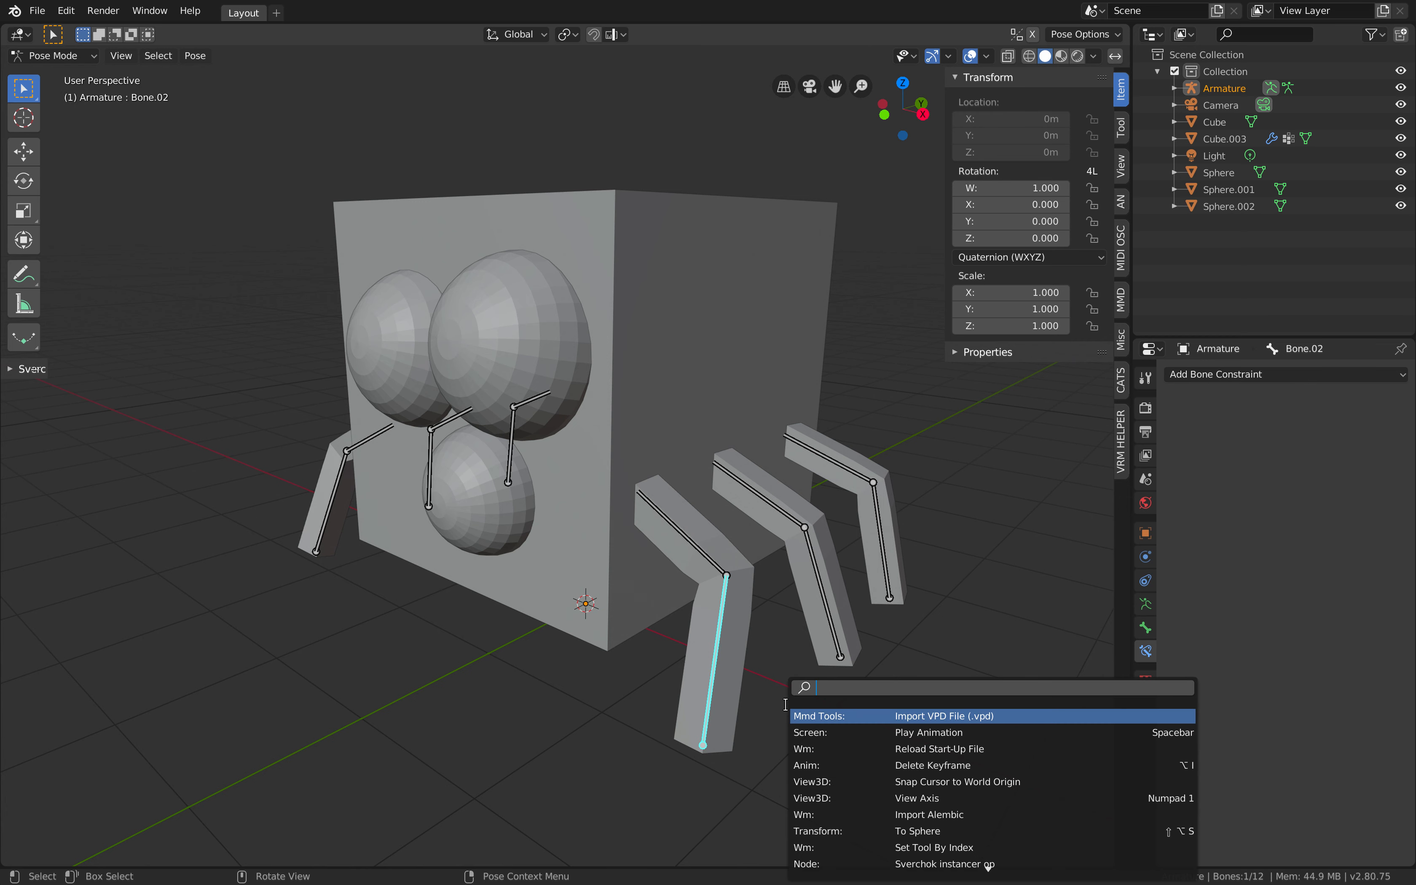
{"action": "type", "text": "ik"}
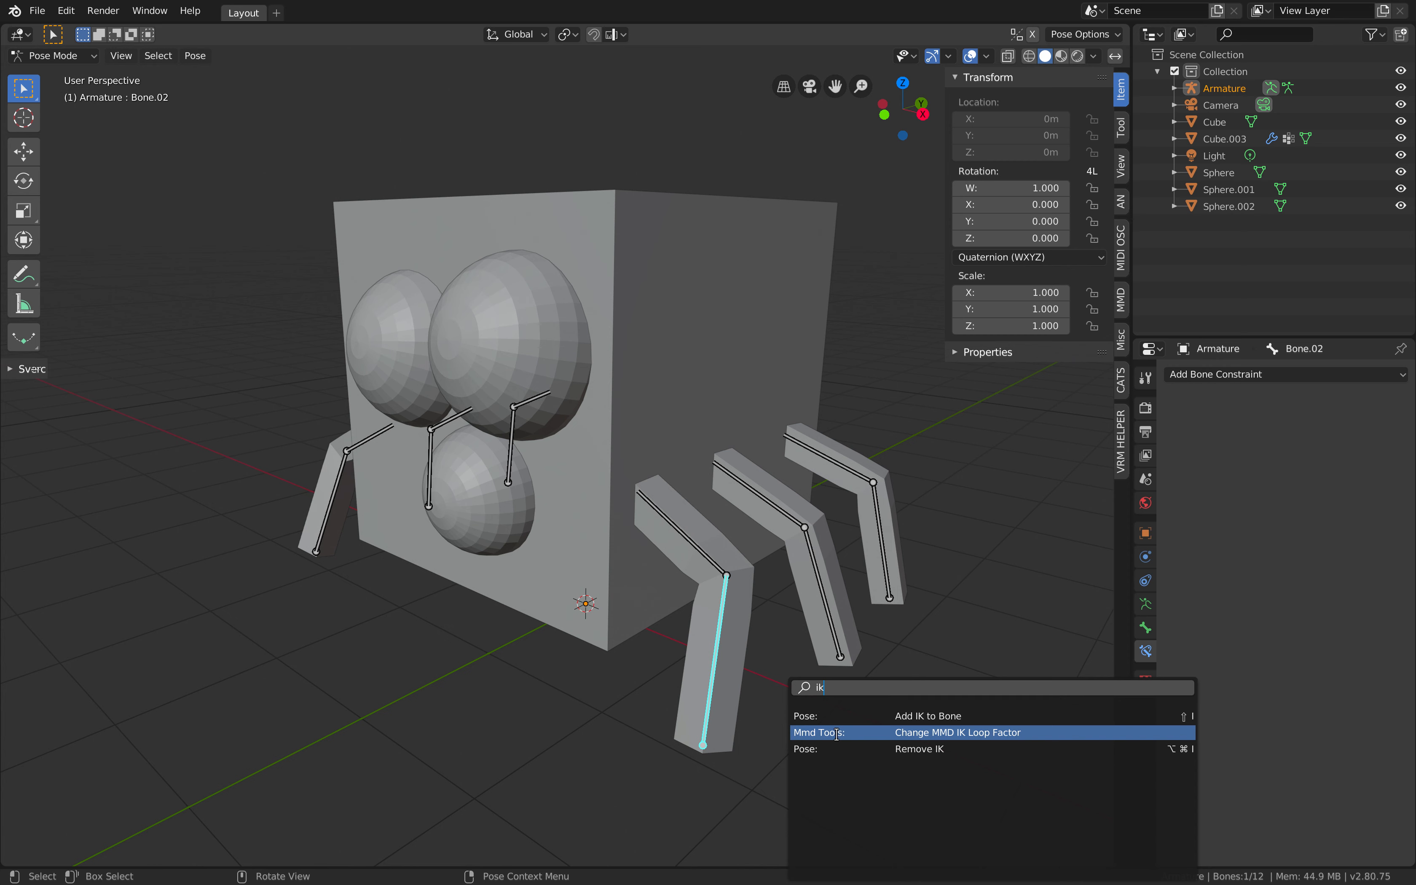
{"action": "left_click", "coordinate": [919, 717]}
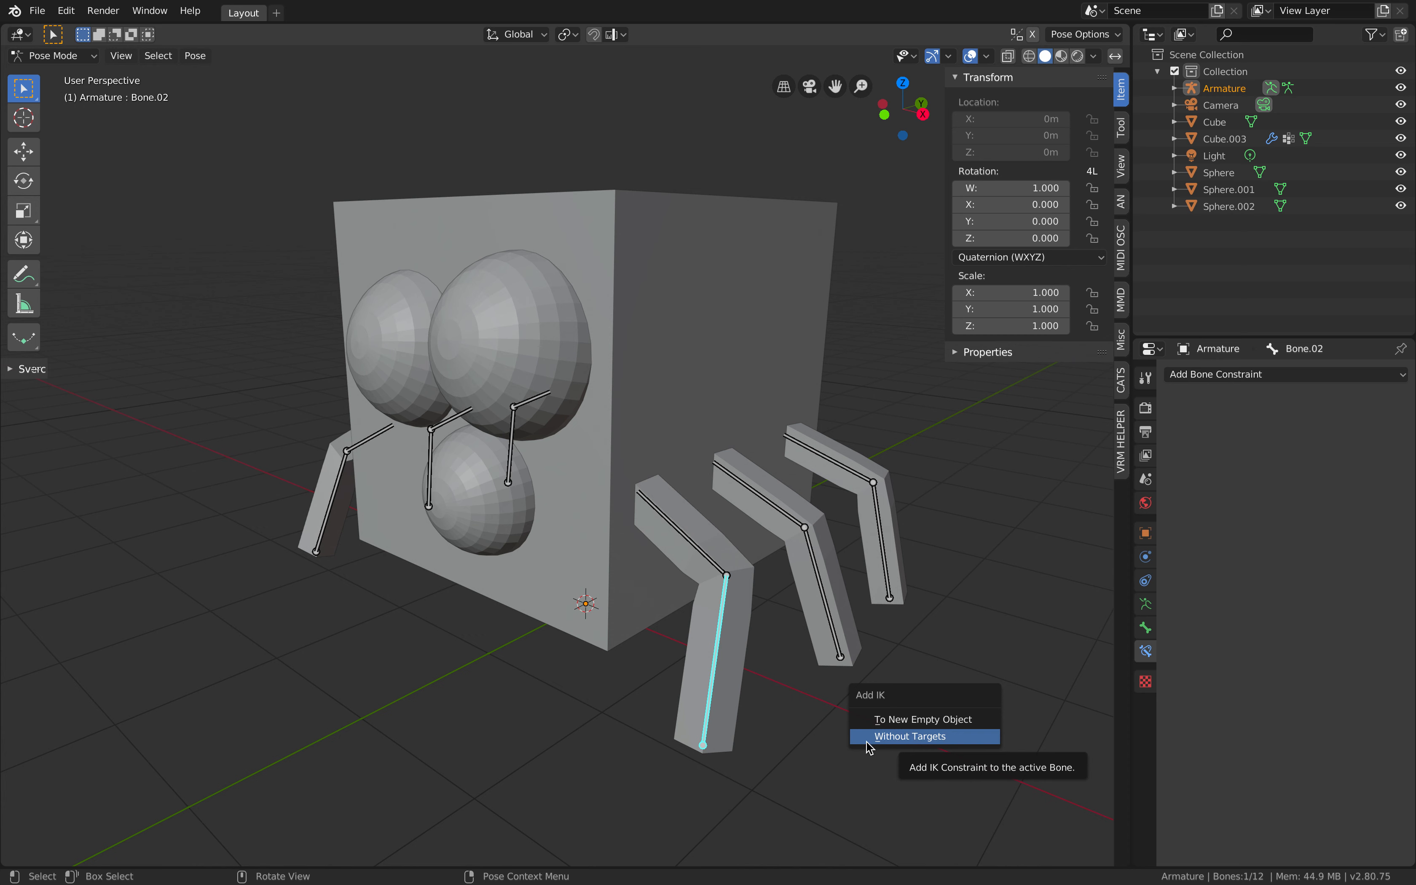
{"action": "left_click", "coordinate": [910, 724]}
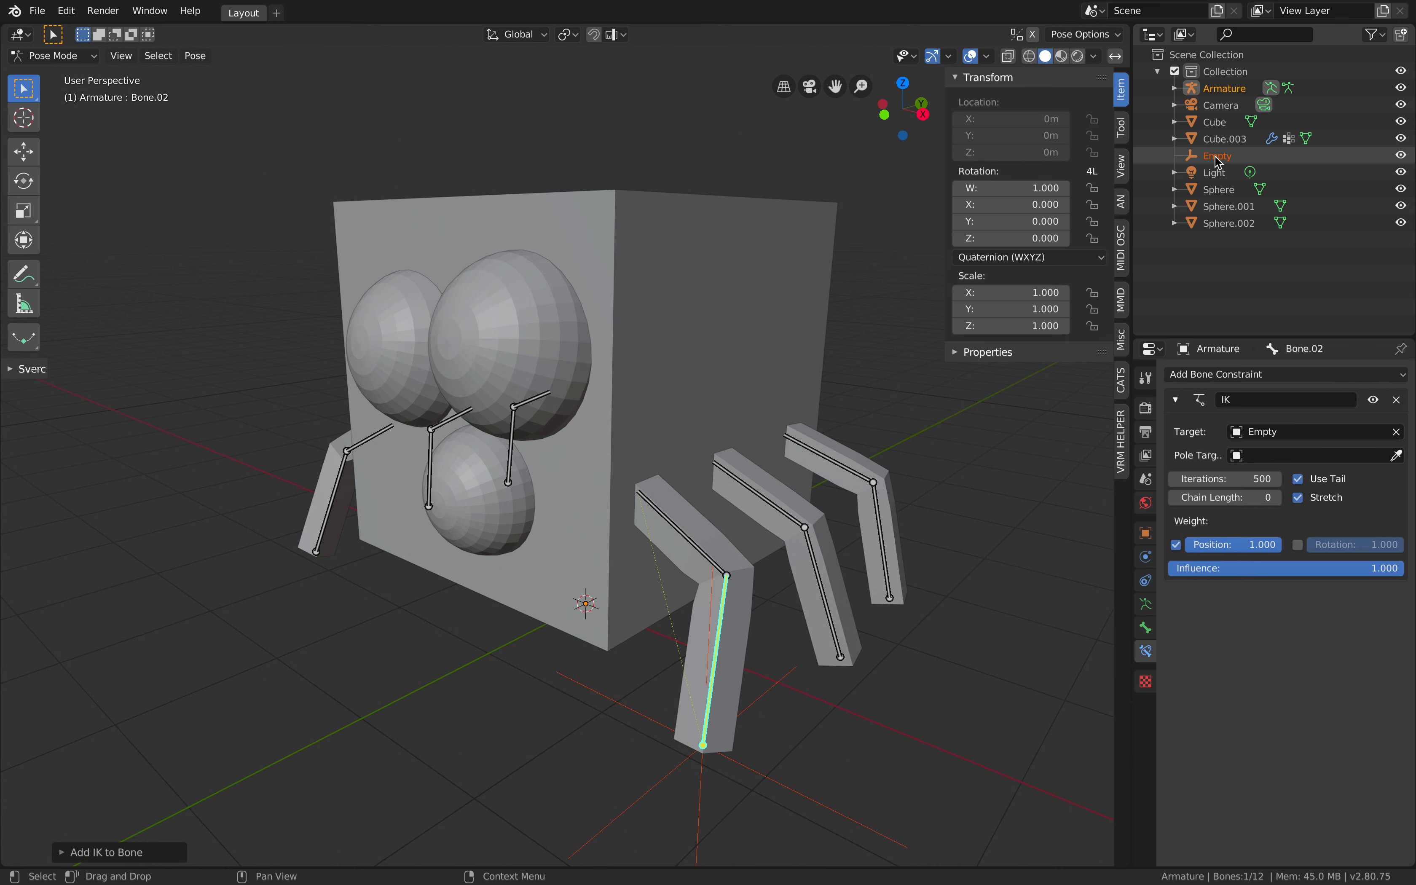
Step: Return to object mode, try moving the front leg's IK empty to test the leg, and save the file
{"action": "left_click", "coordinate": [53, 55]}
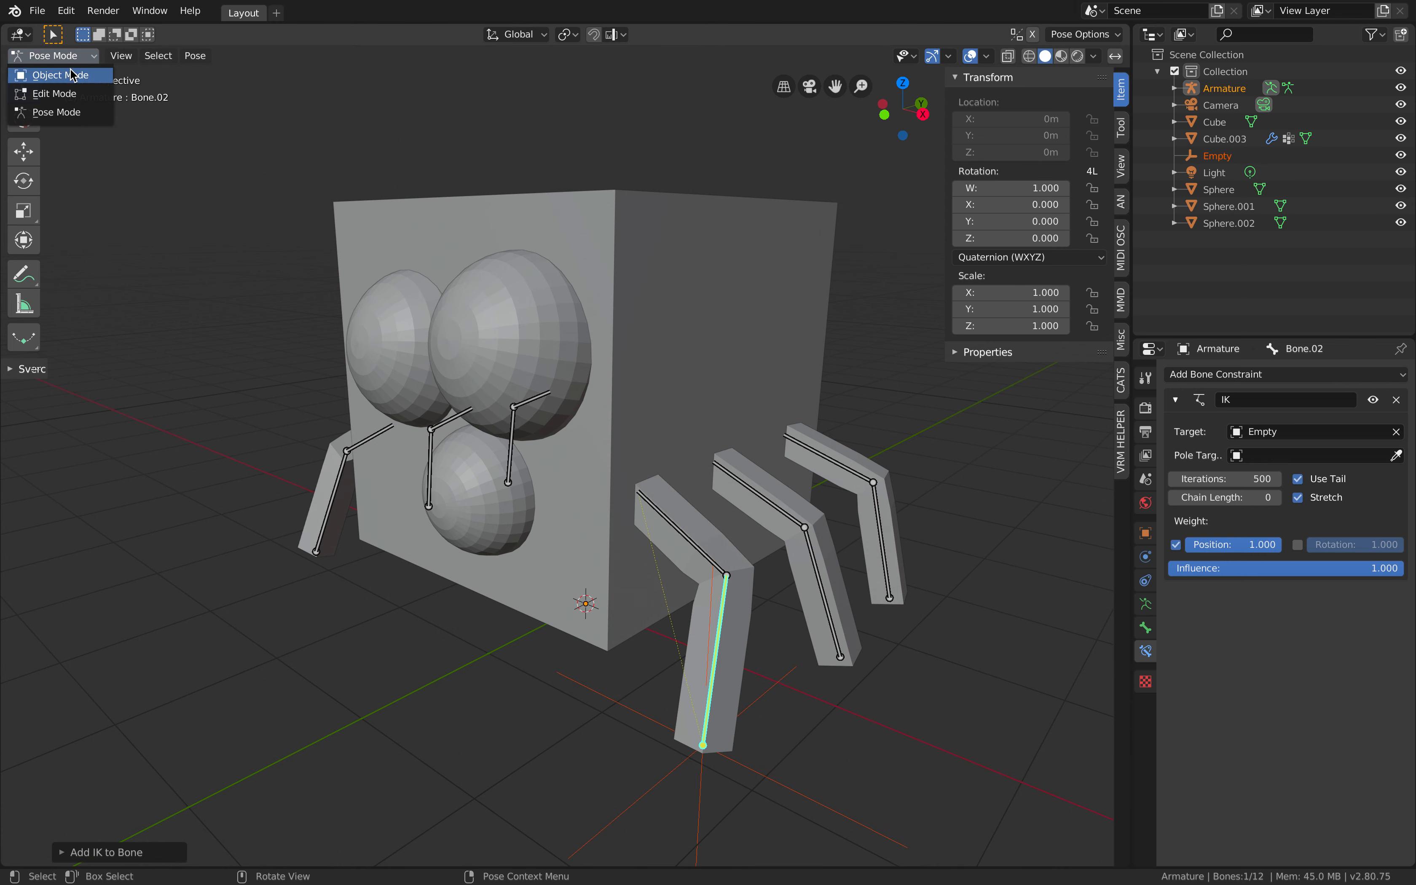
{"action": "left_click", "coordinate": [41, 73]}
{"action": "left_click", "coordinate": [1217, 155]}
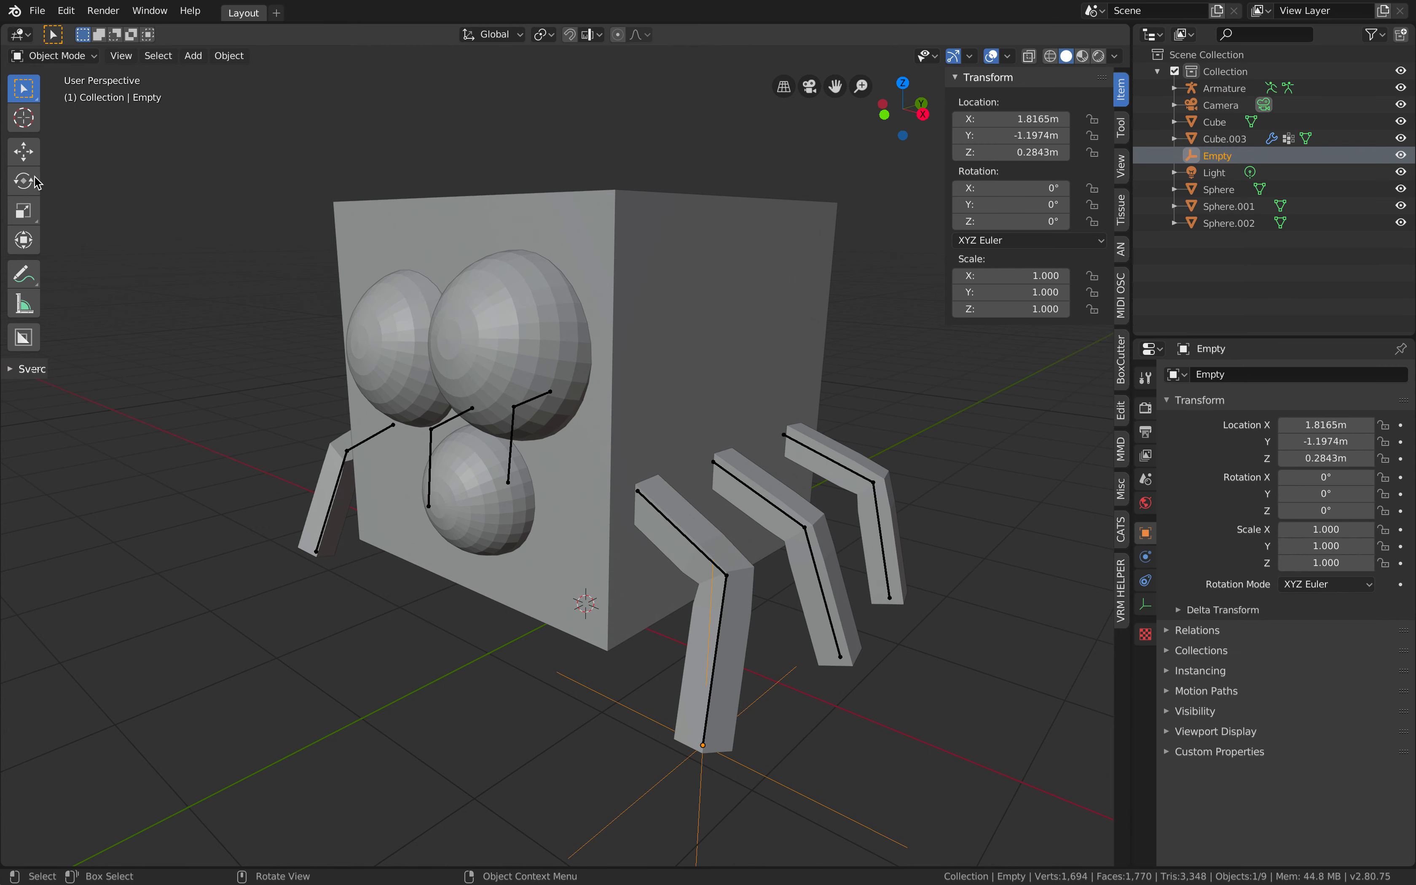
{"action": "key", "text": "g"}
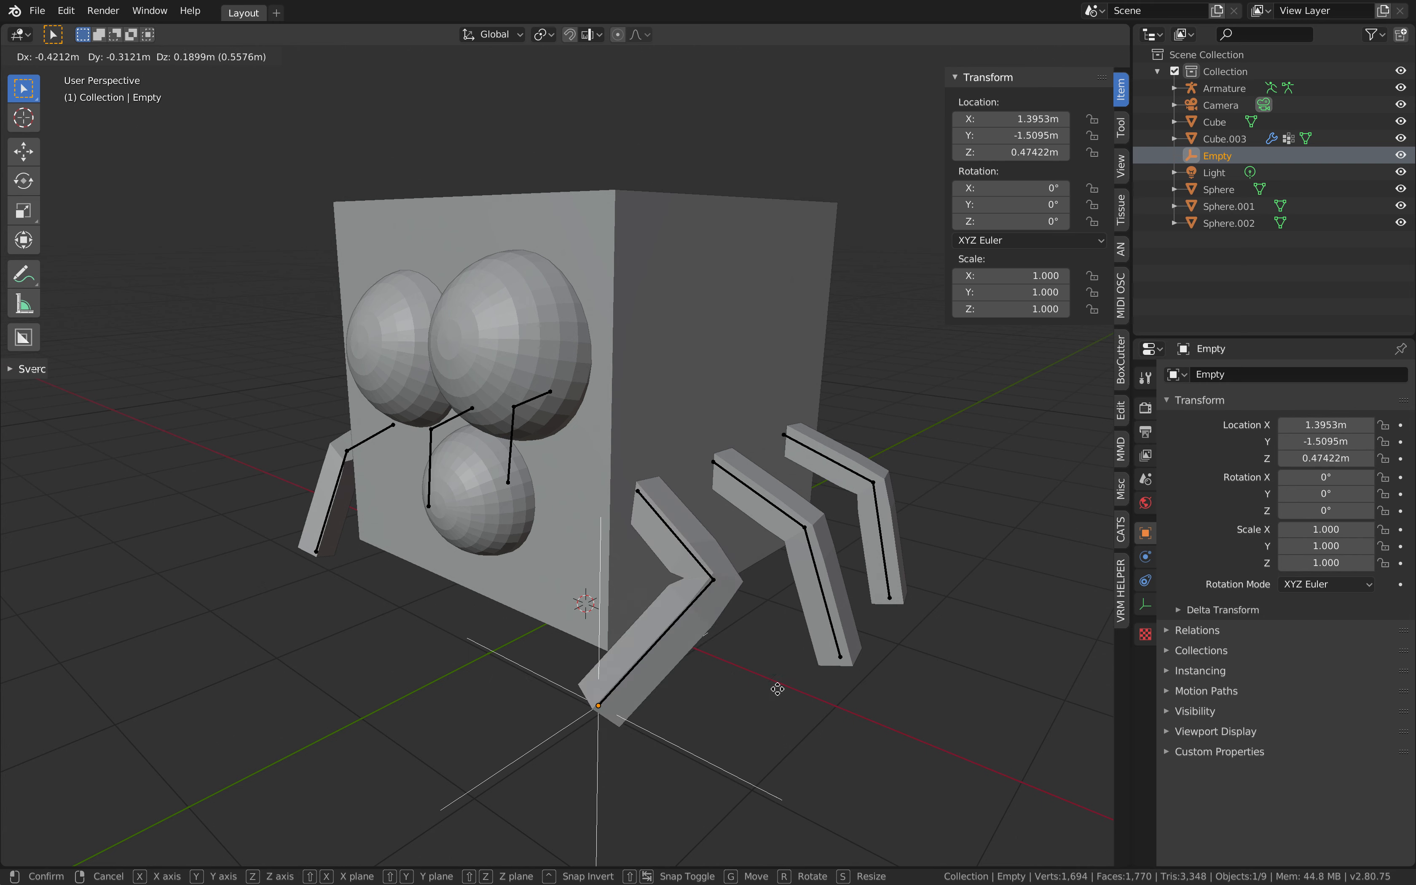
{"action": "right_click", "coordinate": [822, 734]}
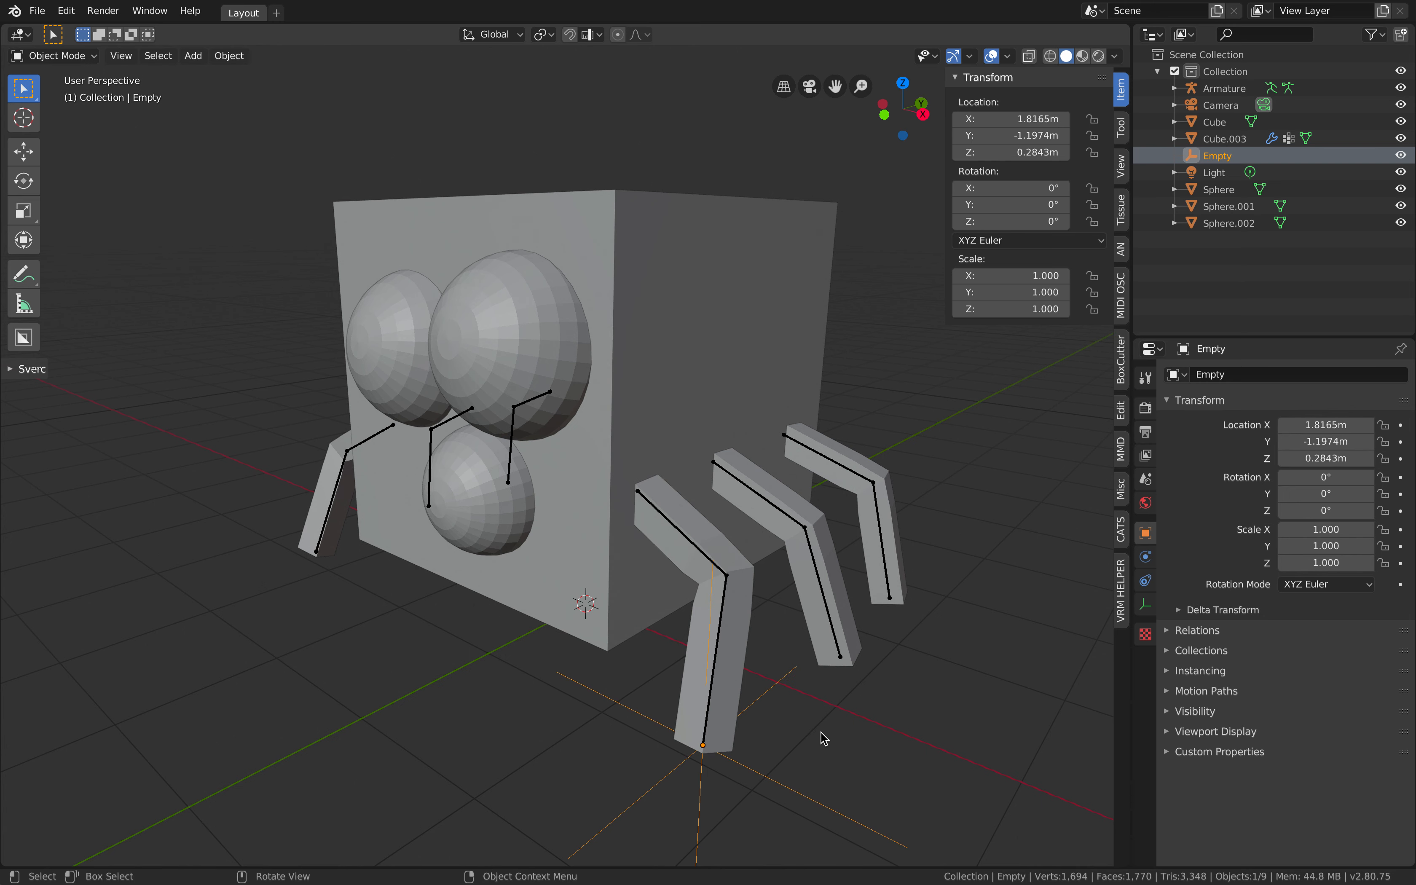
{"action": "key", "text": "ctrl+s"}
{"action": "middle_click_drag", "start_coordinate": [789, 729], "coordinate": [740, 690], "text": "shift"}
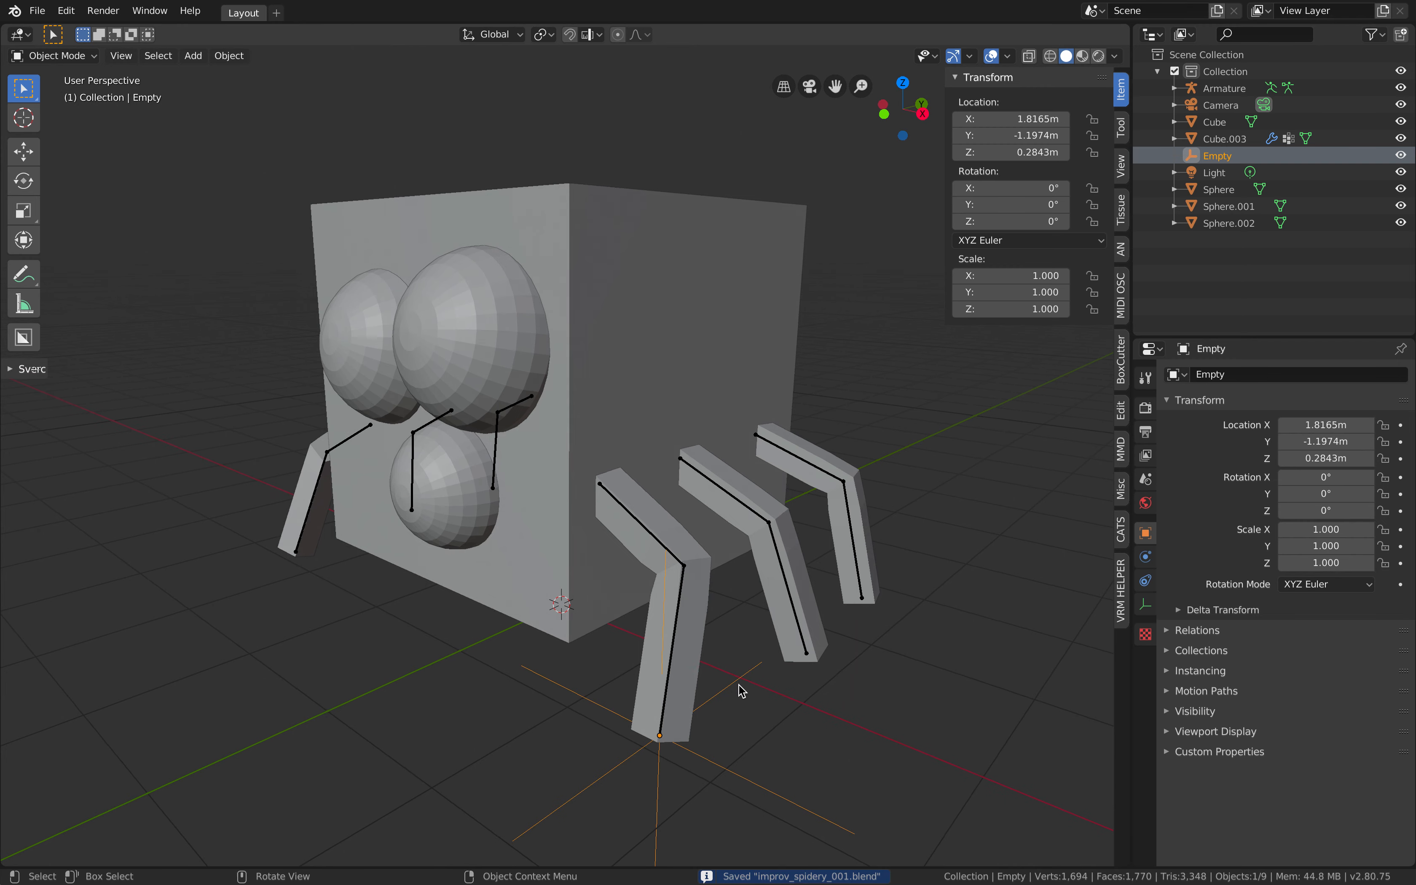
{"action": "left_click", "coordinate": [679, 631]}
{"action": "left_click", "coordinate": [708, 726]}
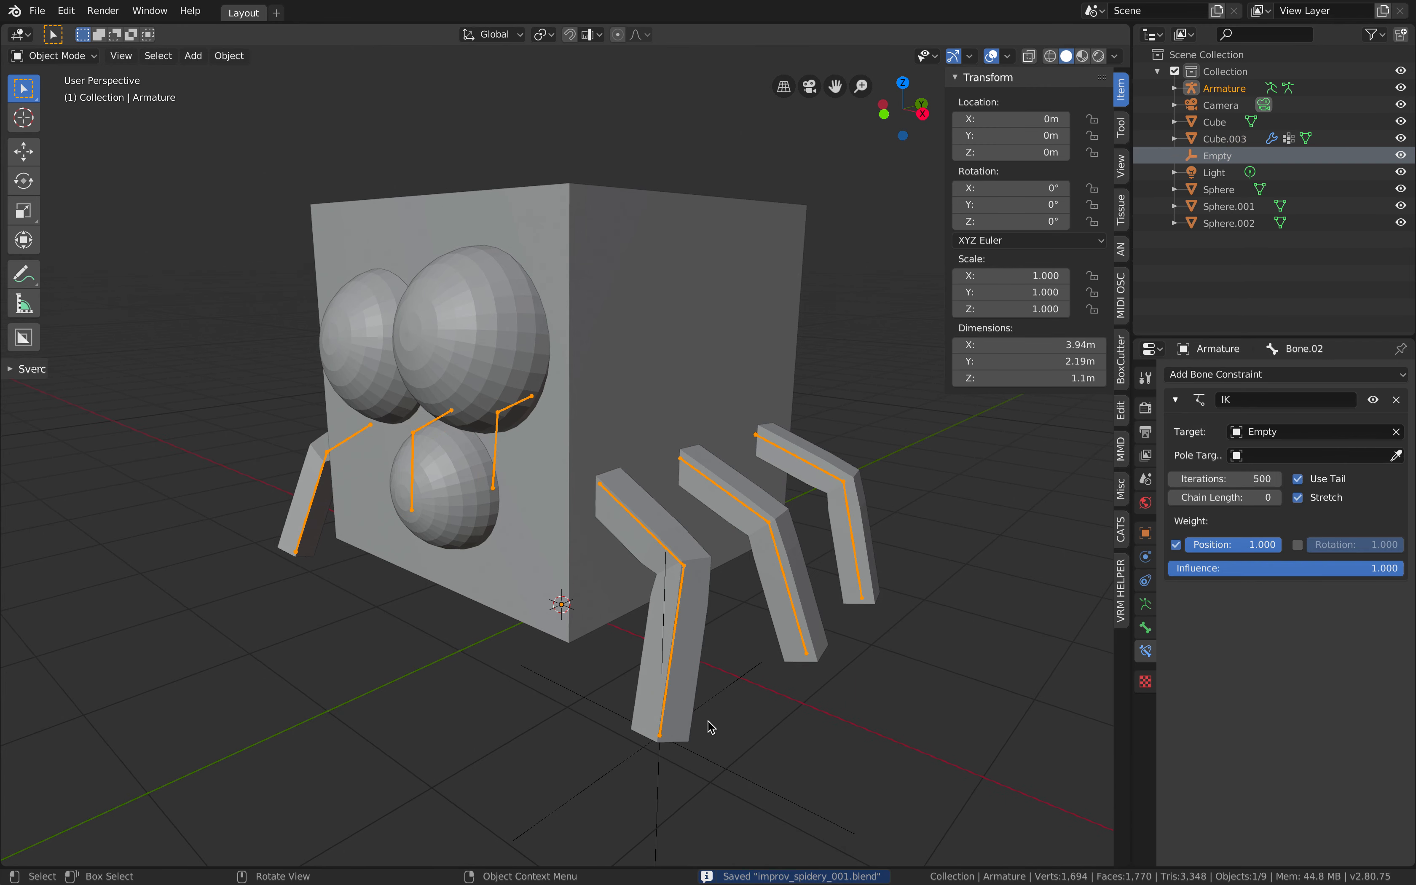
{"action": "left_click", "coordinate": [708, 708]}
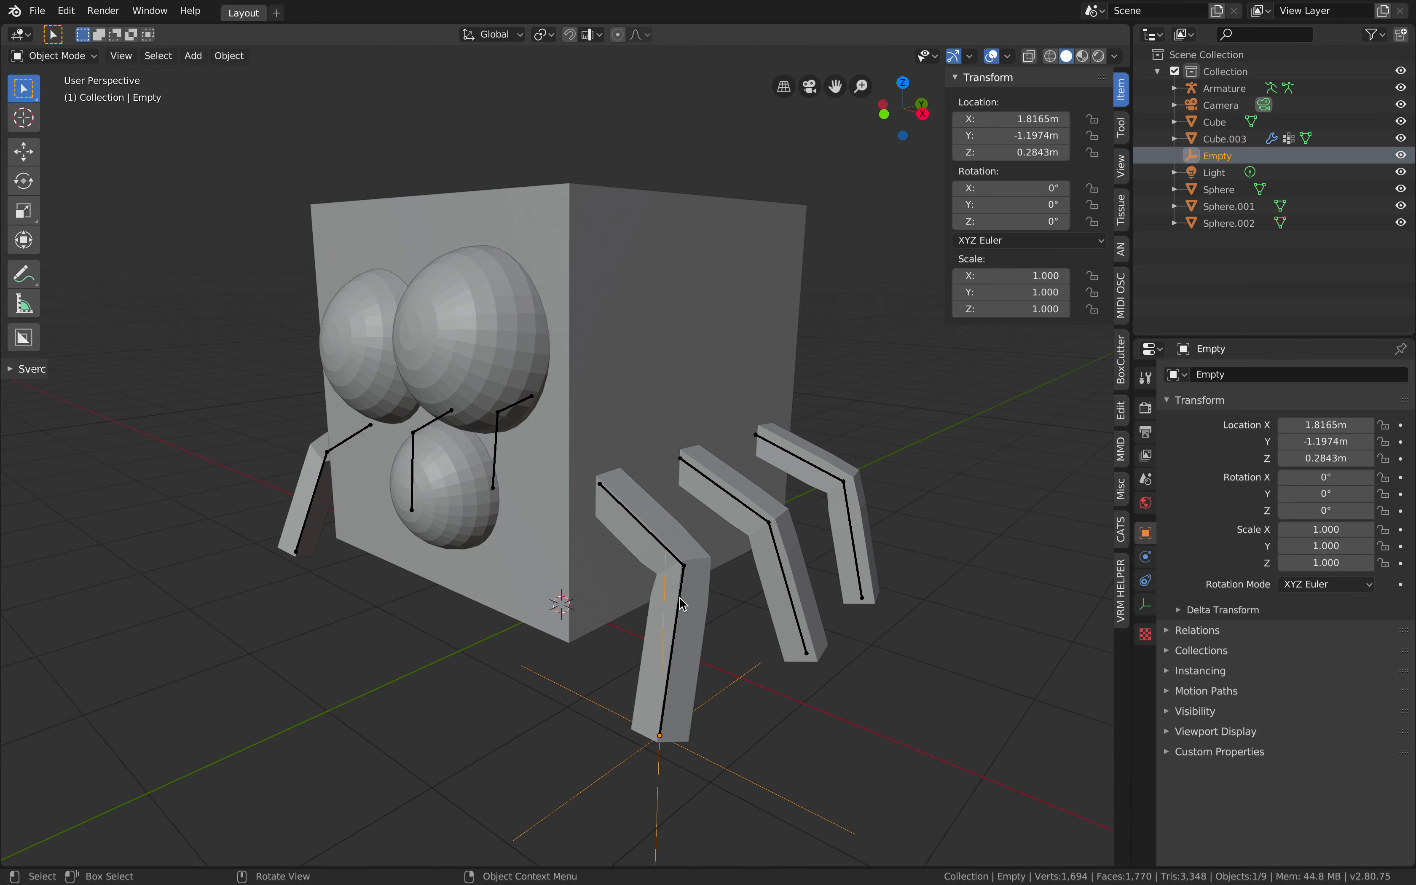
{"action": "left_click", "coordinate": [680, 596]}
{"action": "left_click", "coordinate": [728, 689]}
{"action": "left_click", "coordinate": [784, 577]}
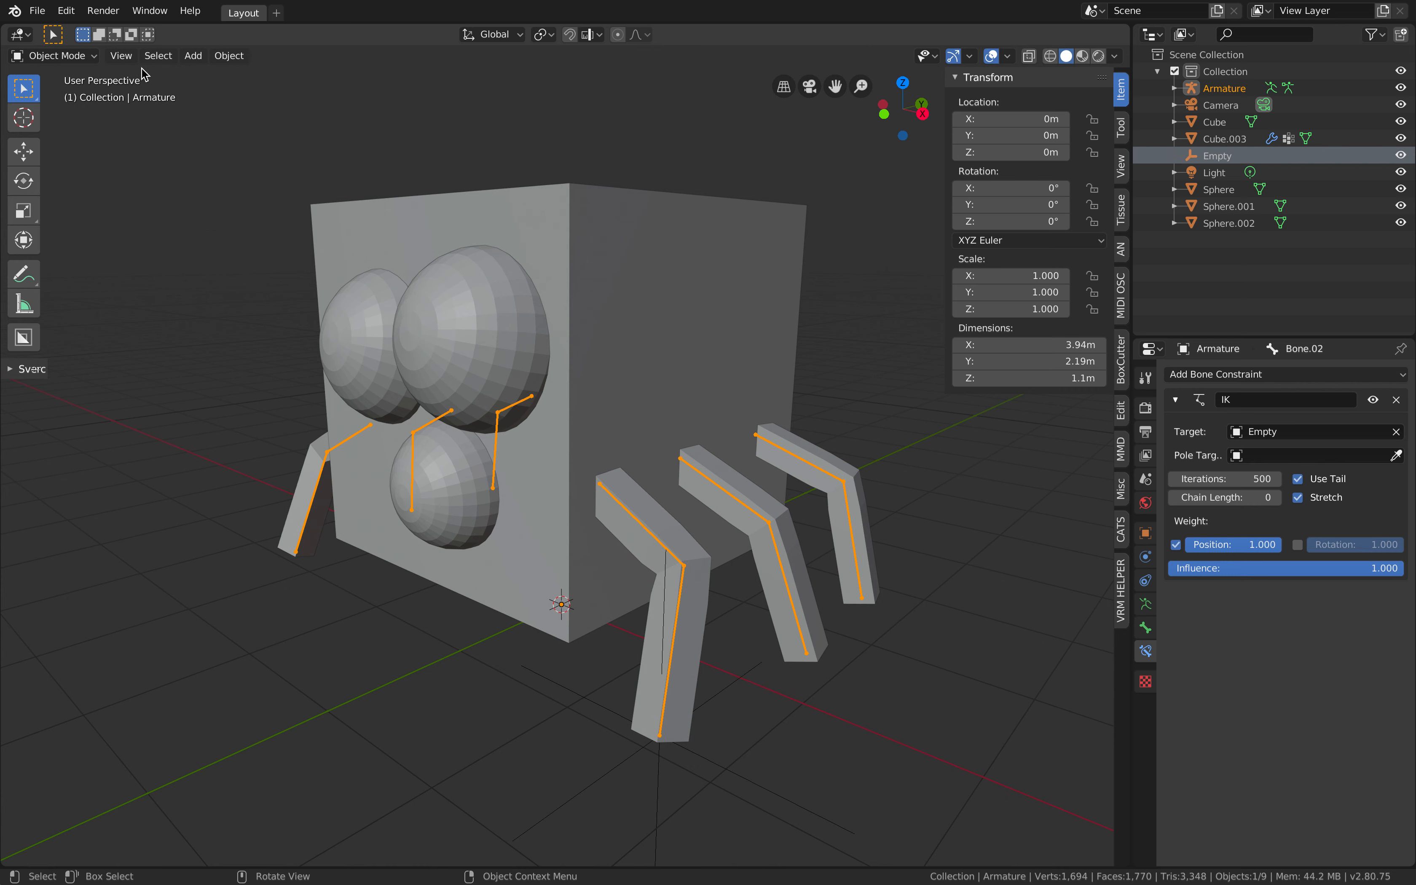
{"action": "left_click", "coordinate": [56, 56]}
Step: Rename the front leg's IK empty to Leg_LF_CTRL
{"action": "left_click", "coordinate": [727, 686]}
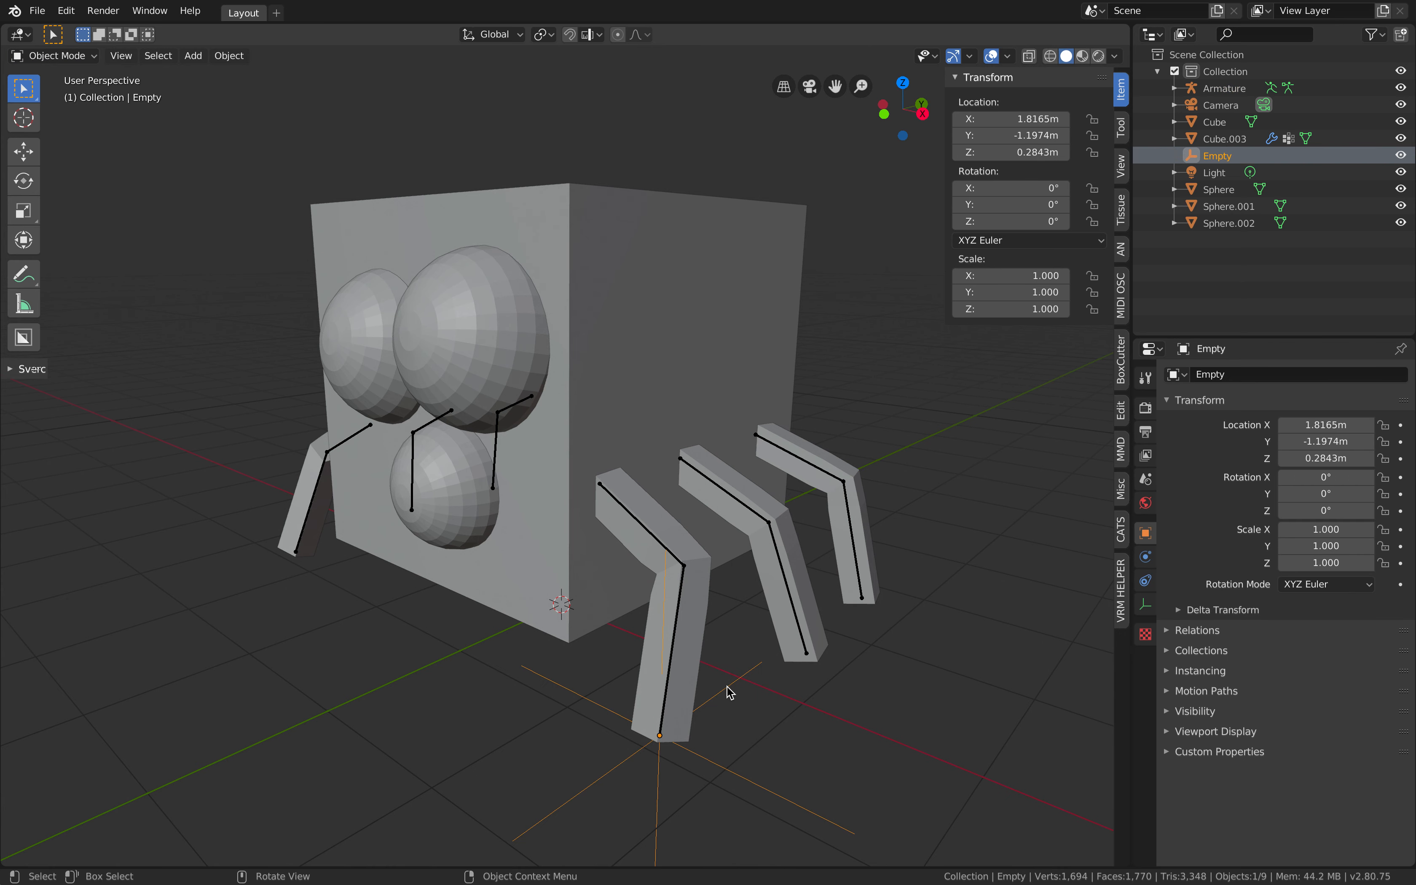
{"action": "double_click", "coordinate": [1219, 156]}
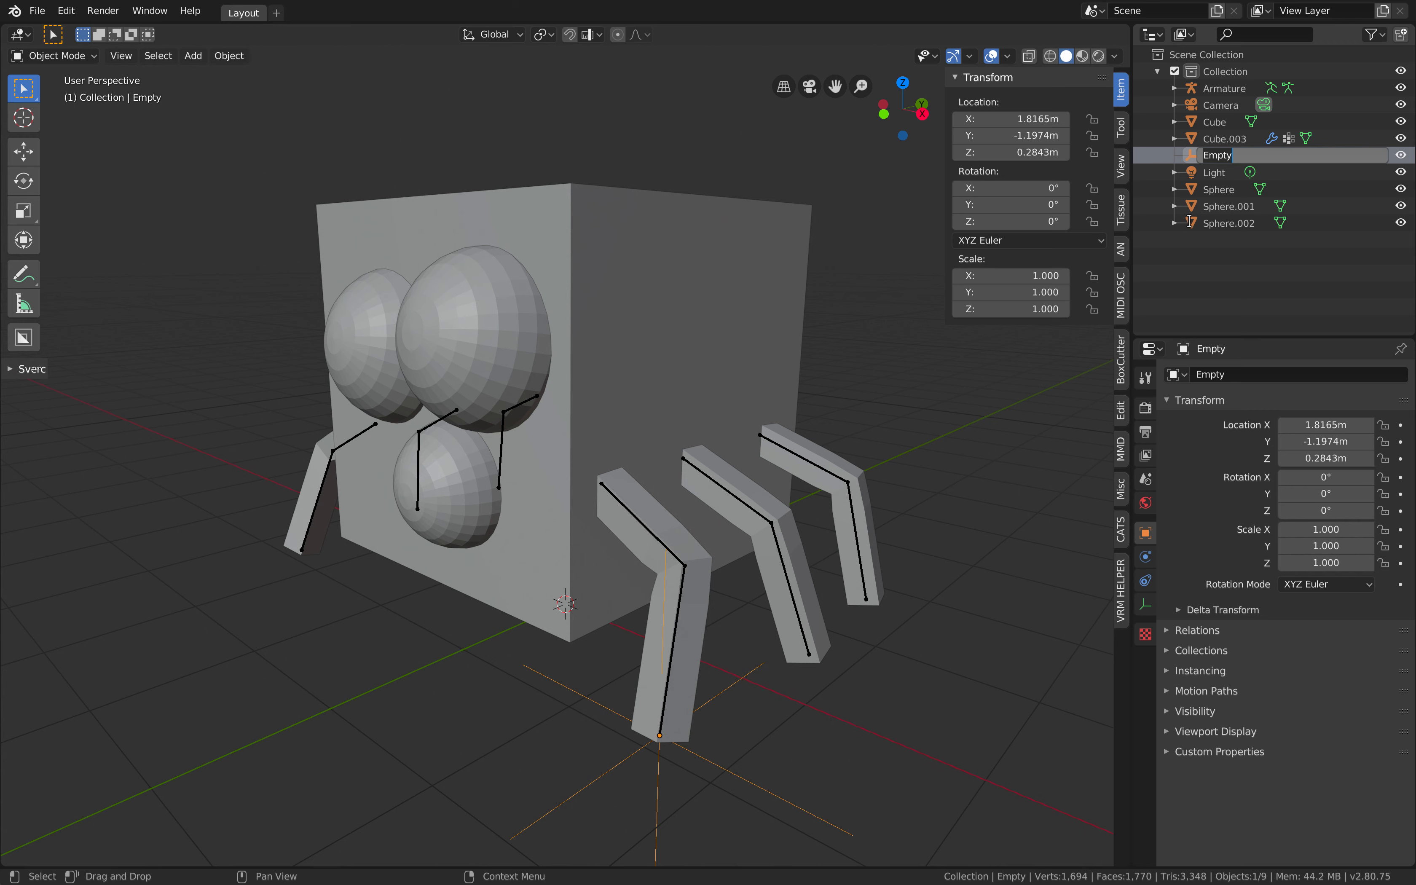
{"action": "type", "text": "LF_CTRLeg_LF_CTRL"}
{"action": "key", "text": "Return"}
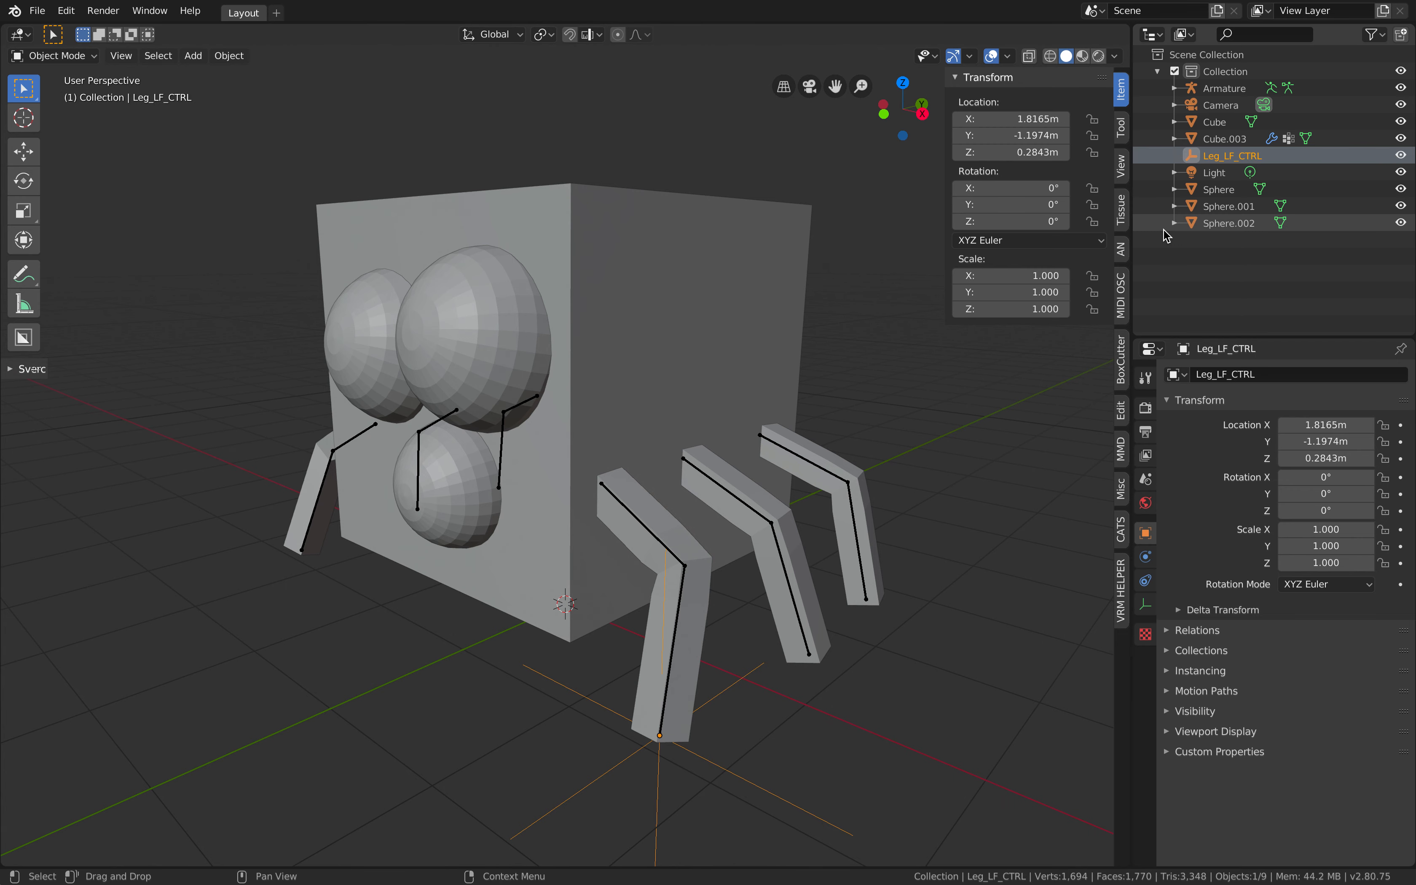
Step: Select the armature inside the legs and switch it to pose mode
{"action": "middle_click_drag", "start_coordinate": [784, 644], "coordinate": [764, 596]}
{"action": "left_click", "coordinate": [750, 596]}
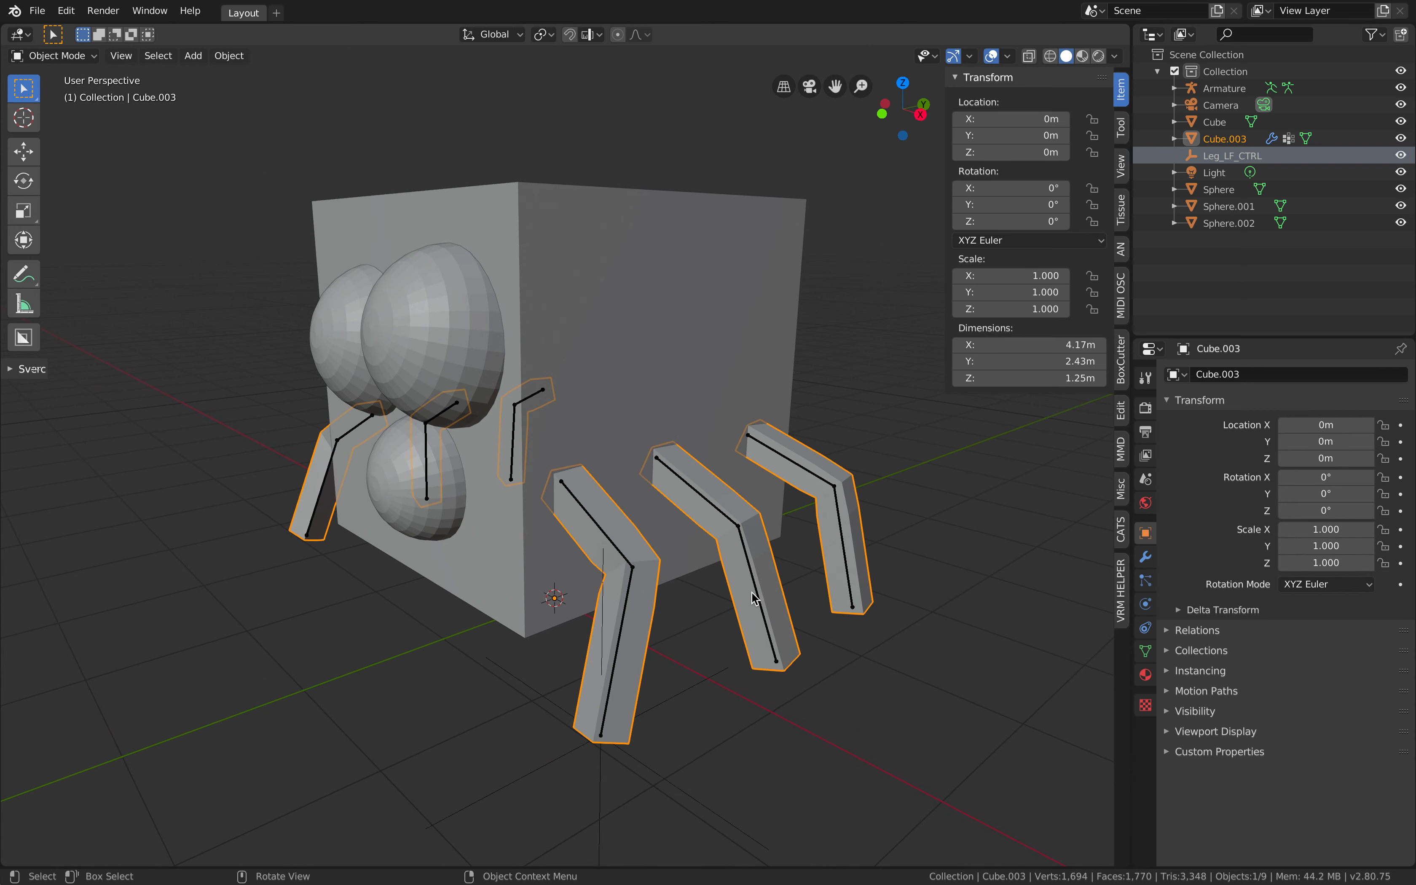
{"action": "left_click", "coordinate": [754, 593]}
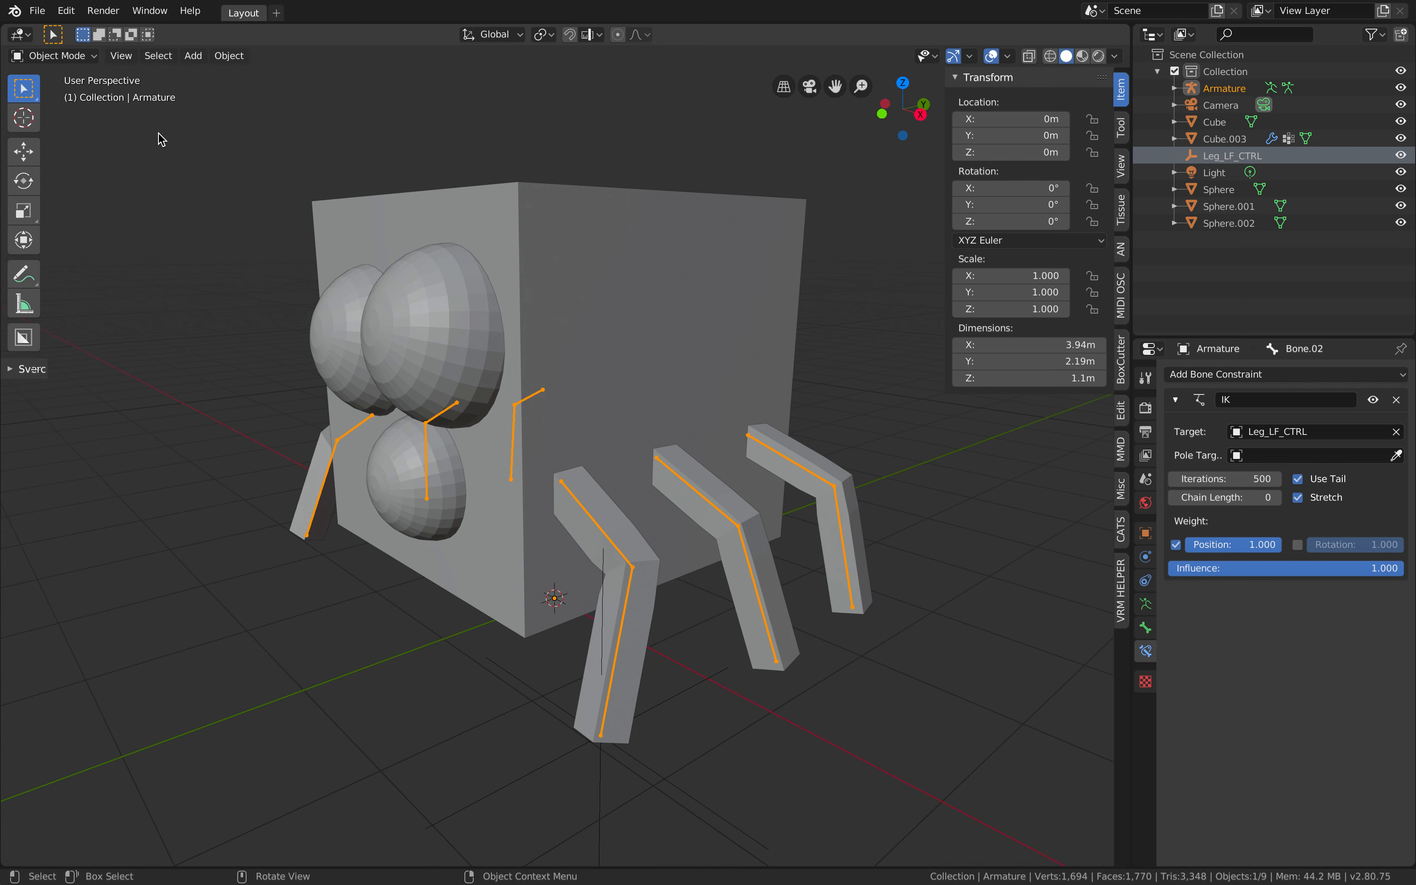
{"action": "left_click", "coordinate": [80, 55]}
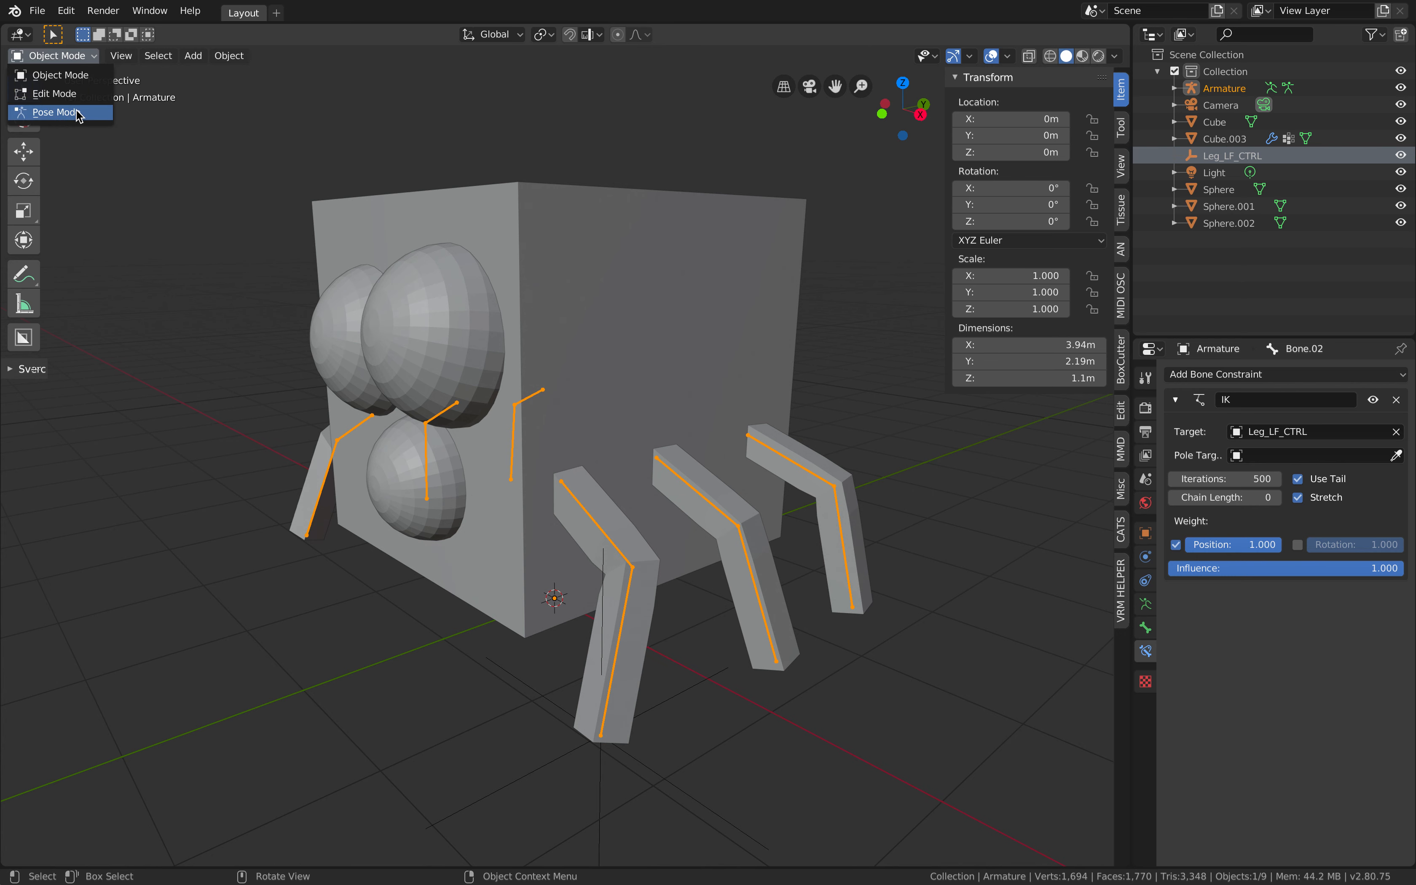
{"action": "left_click", "coordinate": [81, 116]}
Step: Add IK to the lower bone of the middle leg on the positive X side, targeting a new empty object
{"action": "left_click", "coordinate": [750, 566]}
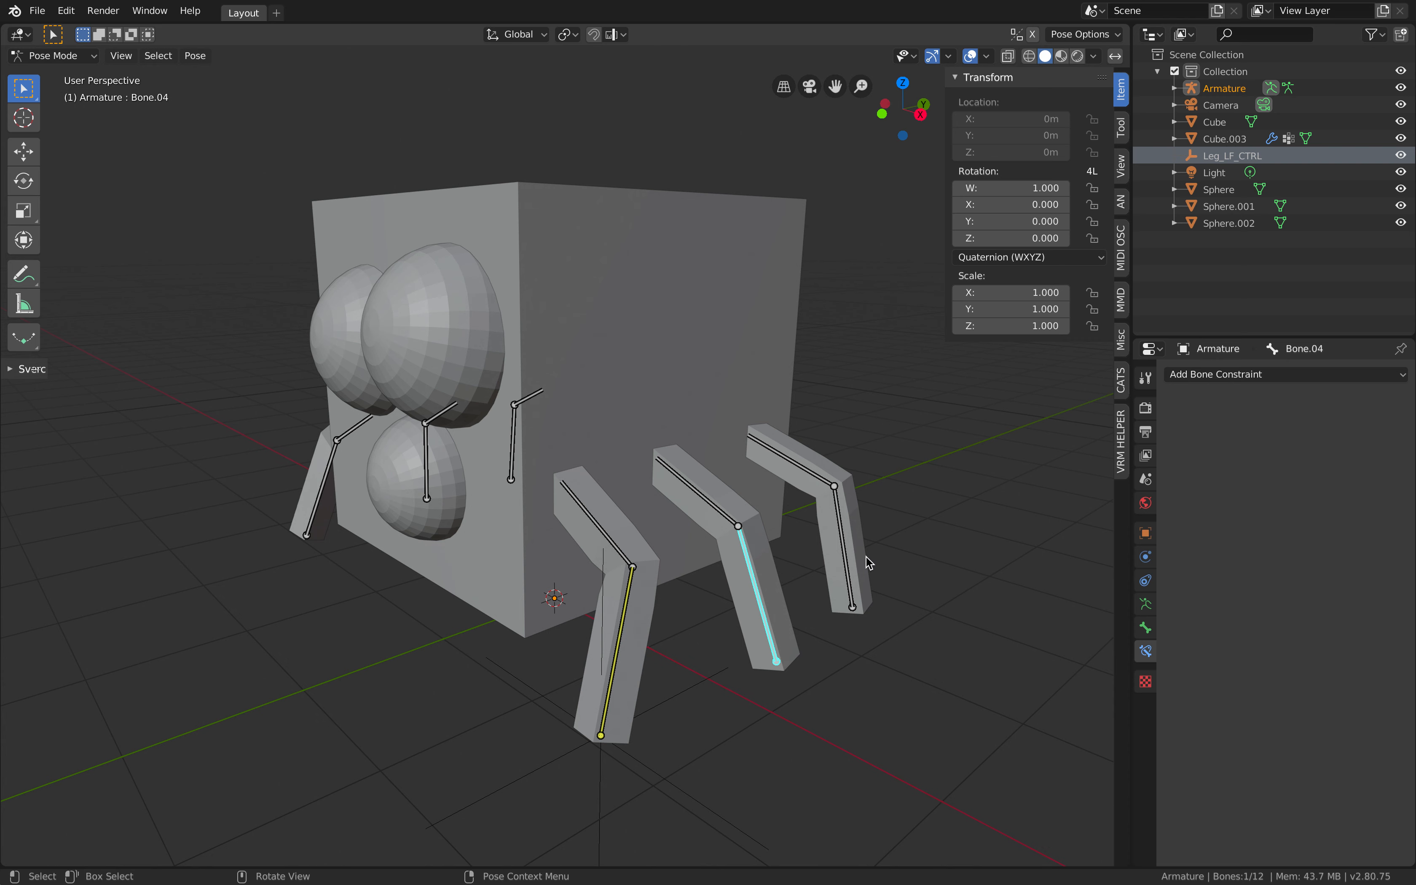
{"action": "key", "text": "shift+i"}
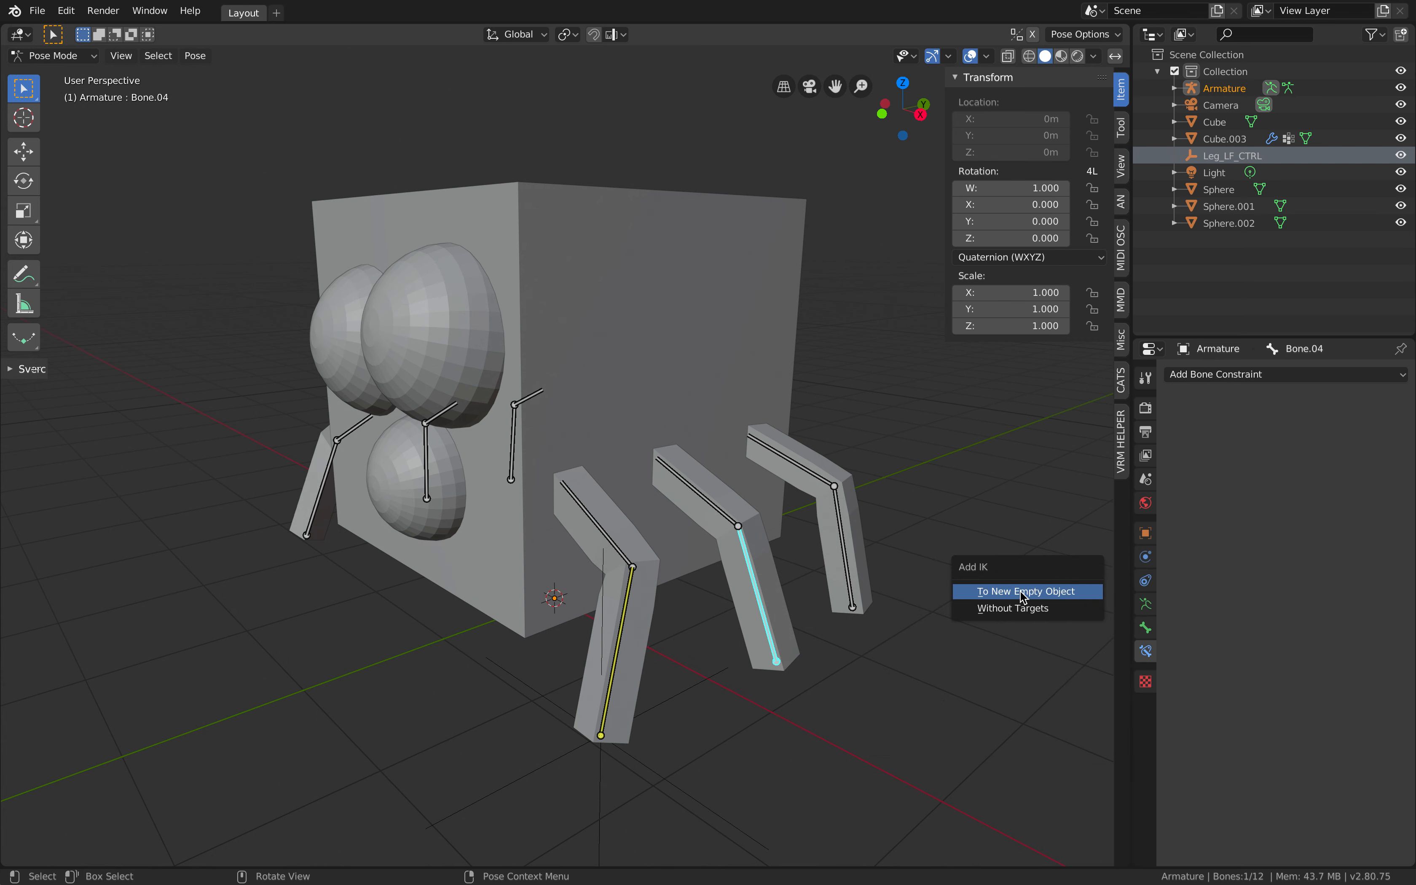
{"action": "left_click", "coordinate": [1019, 592]}
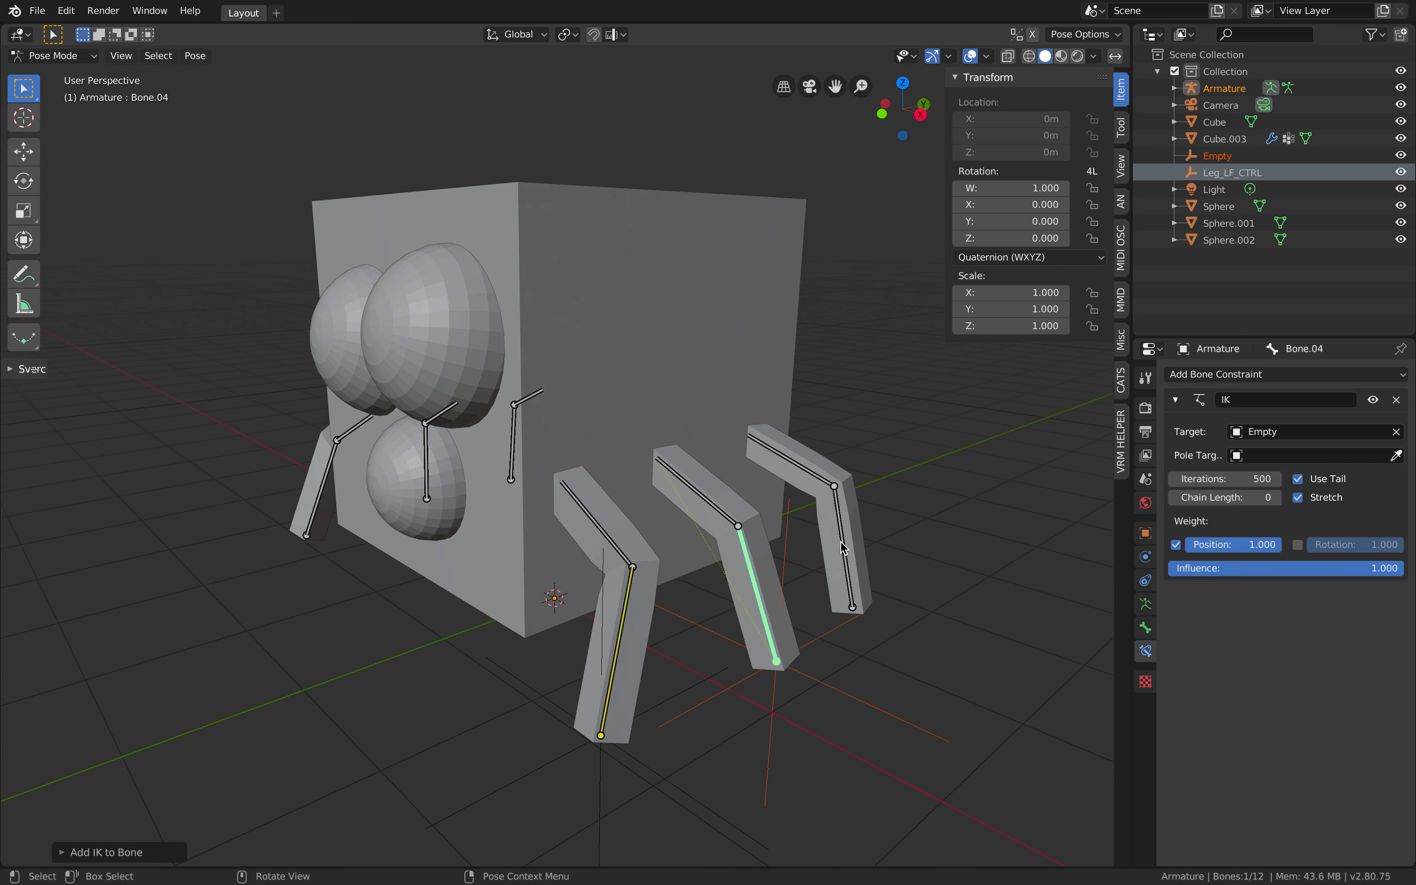
Step: Try adding IK to the lower bone of the rear leg on the positive X side, and undo it
{"action": "left_click", "coordinate": [841, 556]}
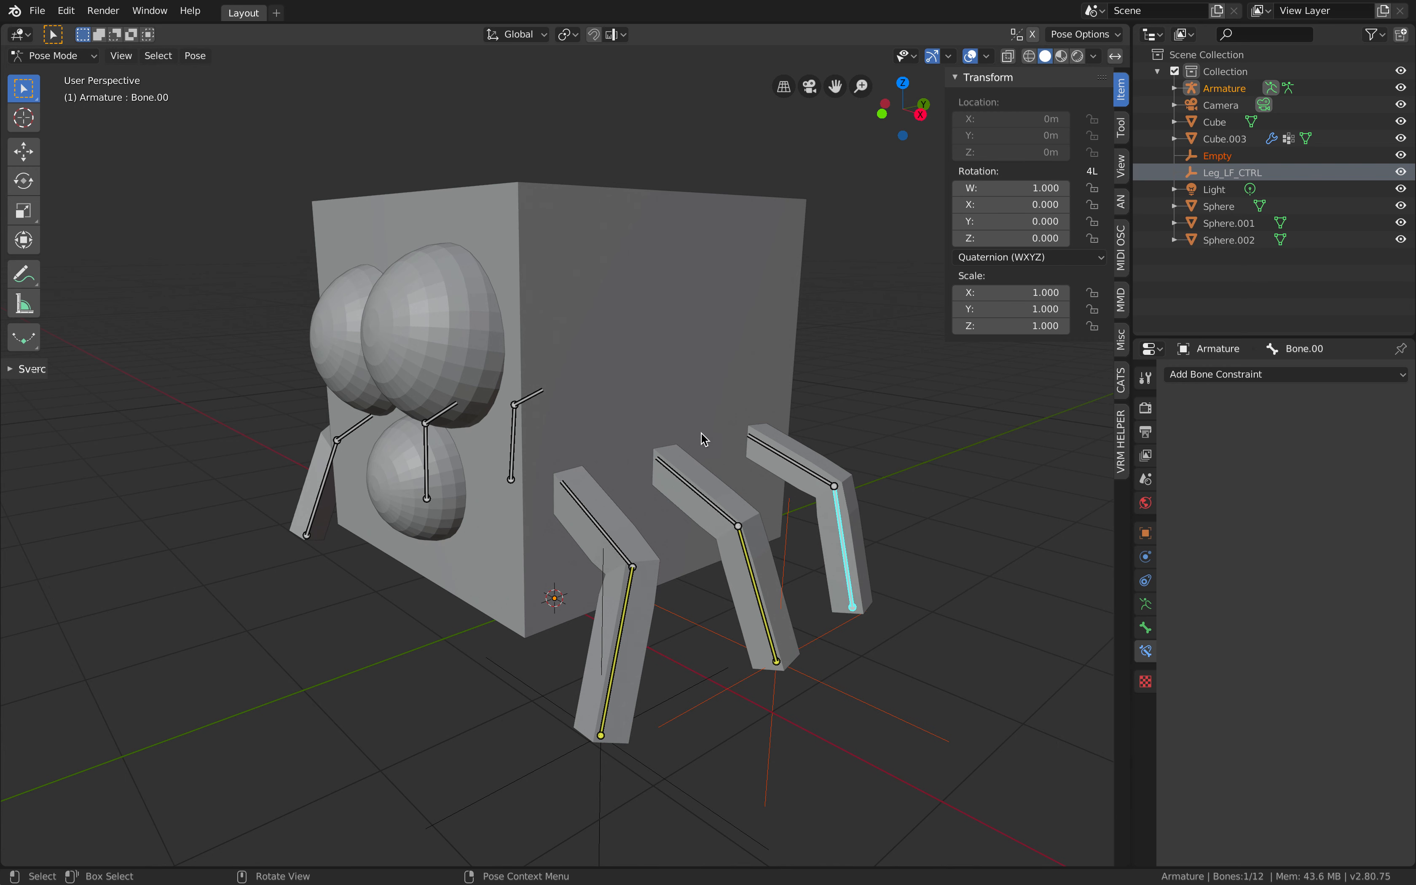
{"action": "key", "text": "F3"}
{"action": "left_click", "coordinate": [839, 470]}
{"action": "left_click", "coordinate": [838, 506]}
{"action": "left_click", "coordinate": [840, 525]}
{"action": "key", "text": "F3"}
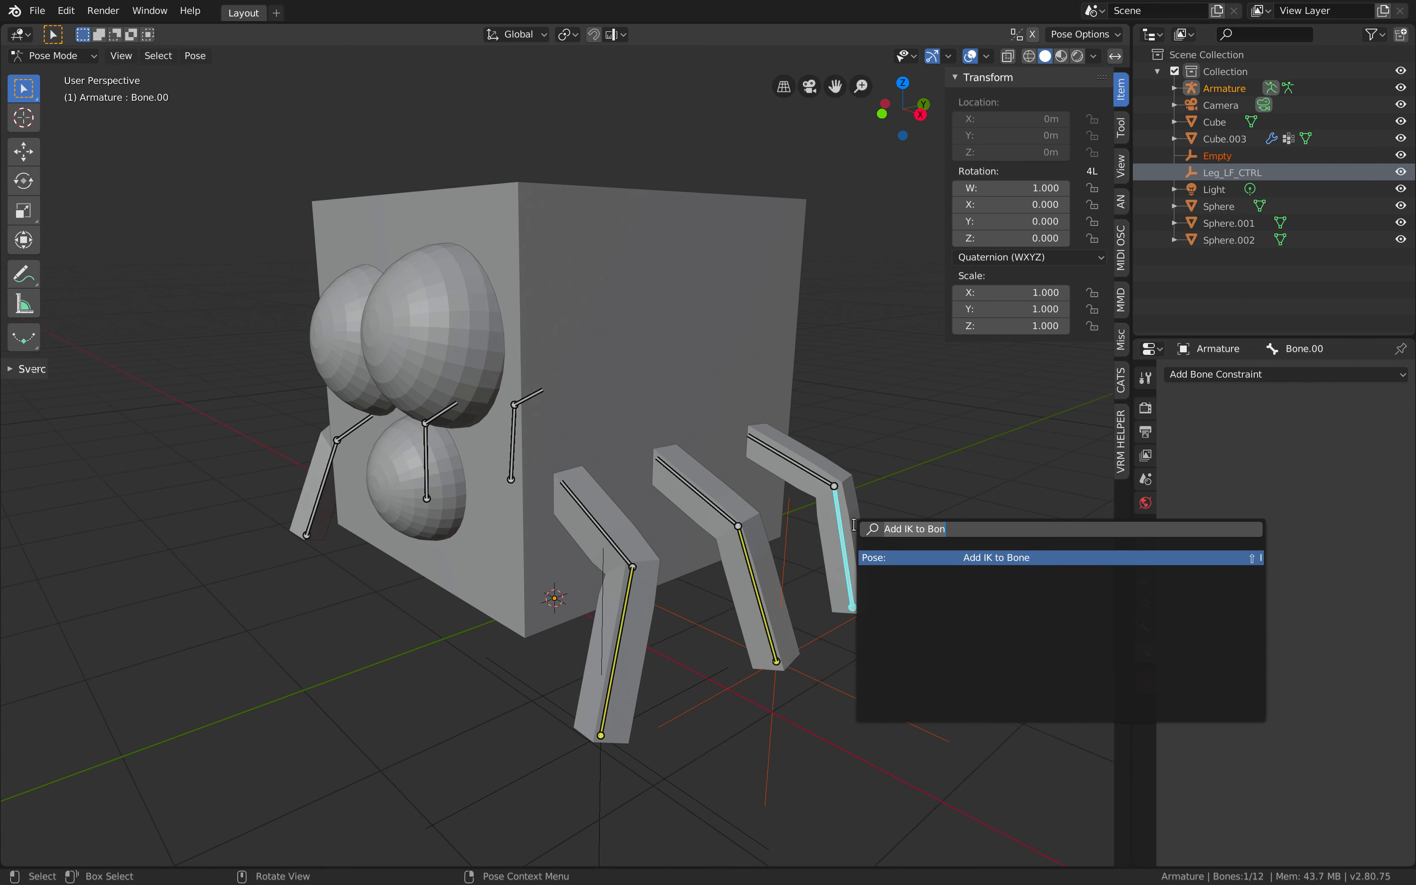
{"action": "left_click", "coordinate": [987, 559]}
{"action": "left_click", "coordinate": [993, 563]}
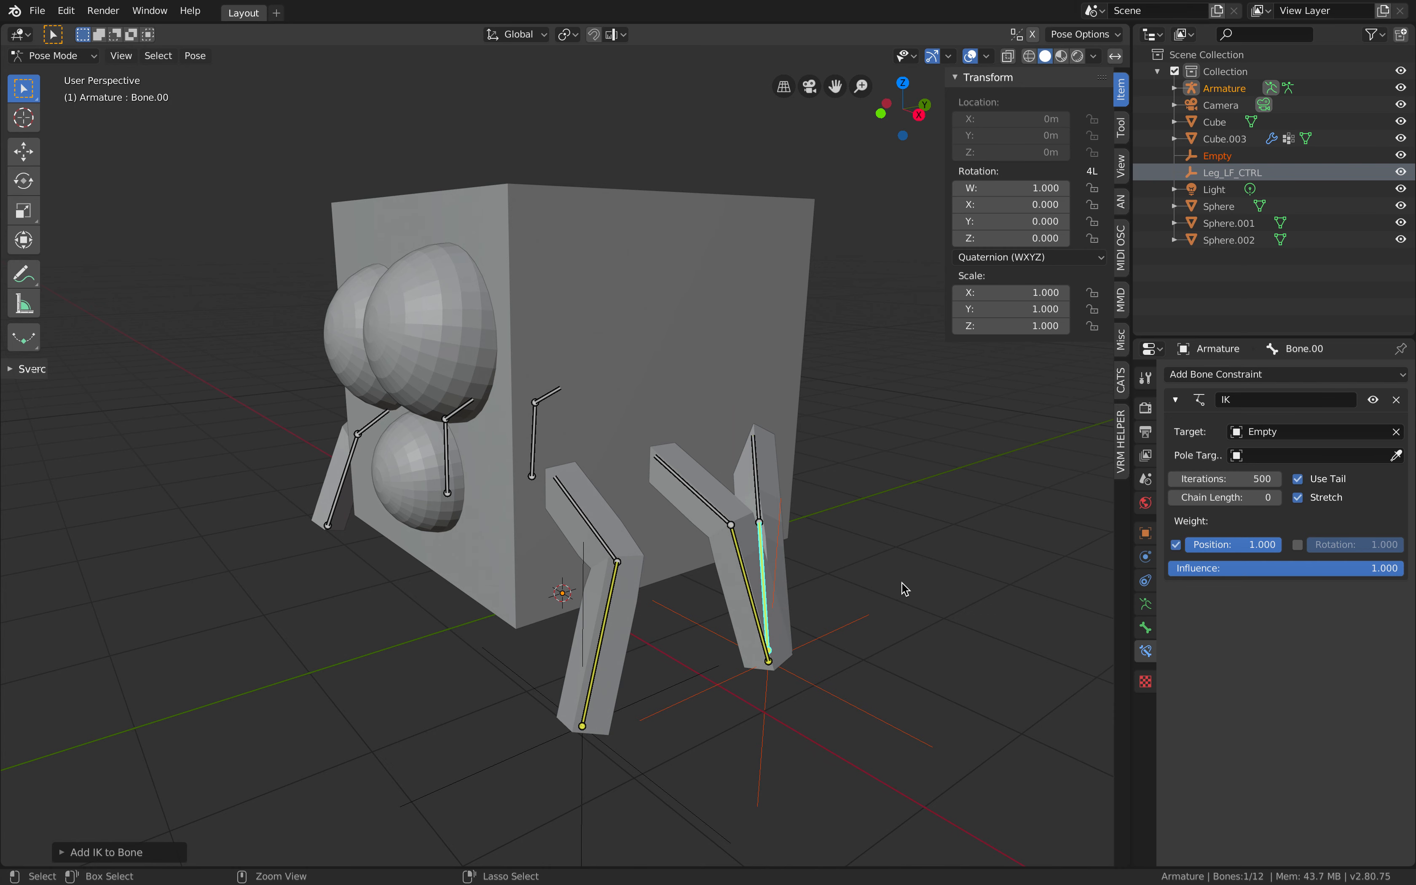
{"action": "key", "text": "ctrl+z"}
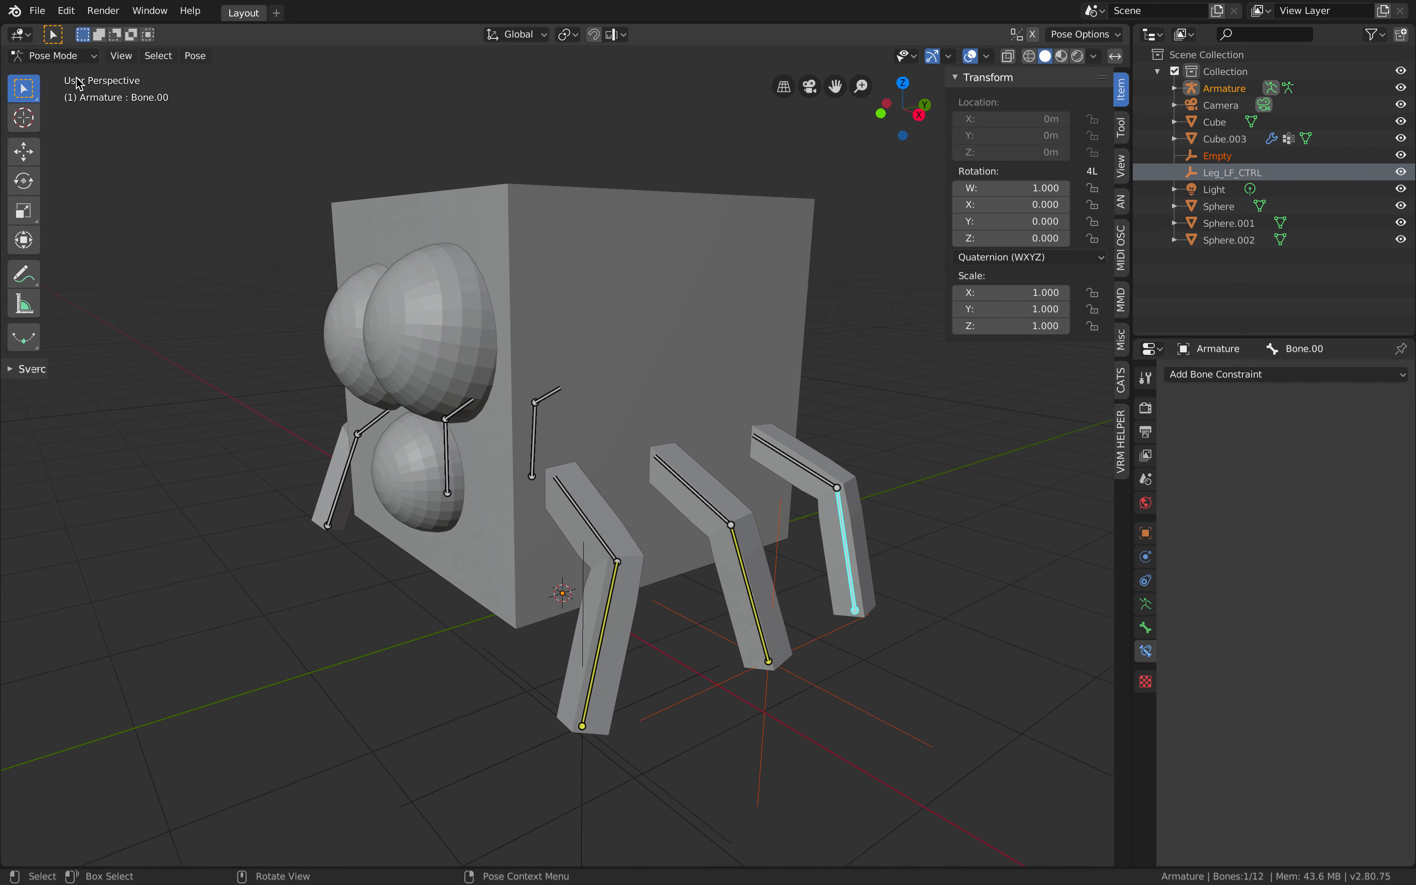
Step: Return to object mode and deselect all objects
{"action": "left_click", "coordinate": [68, 55]}
{"action": "left_click", "coordinate": [52, 70]}
{"action": "left_click", "coordinate": [891, 534]}
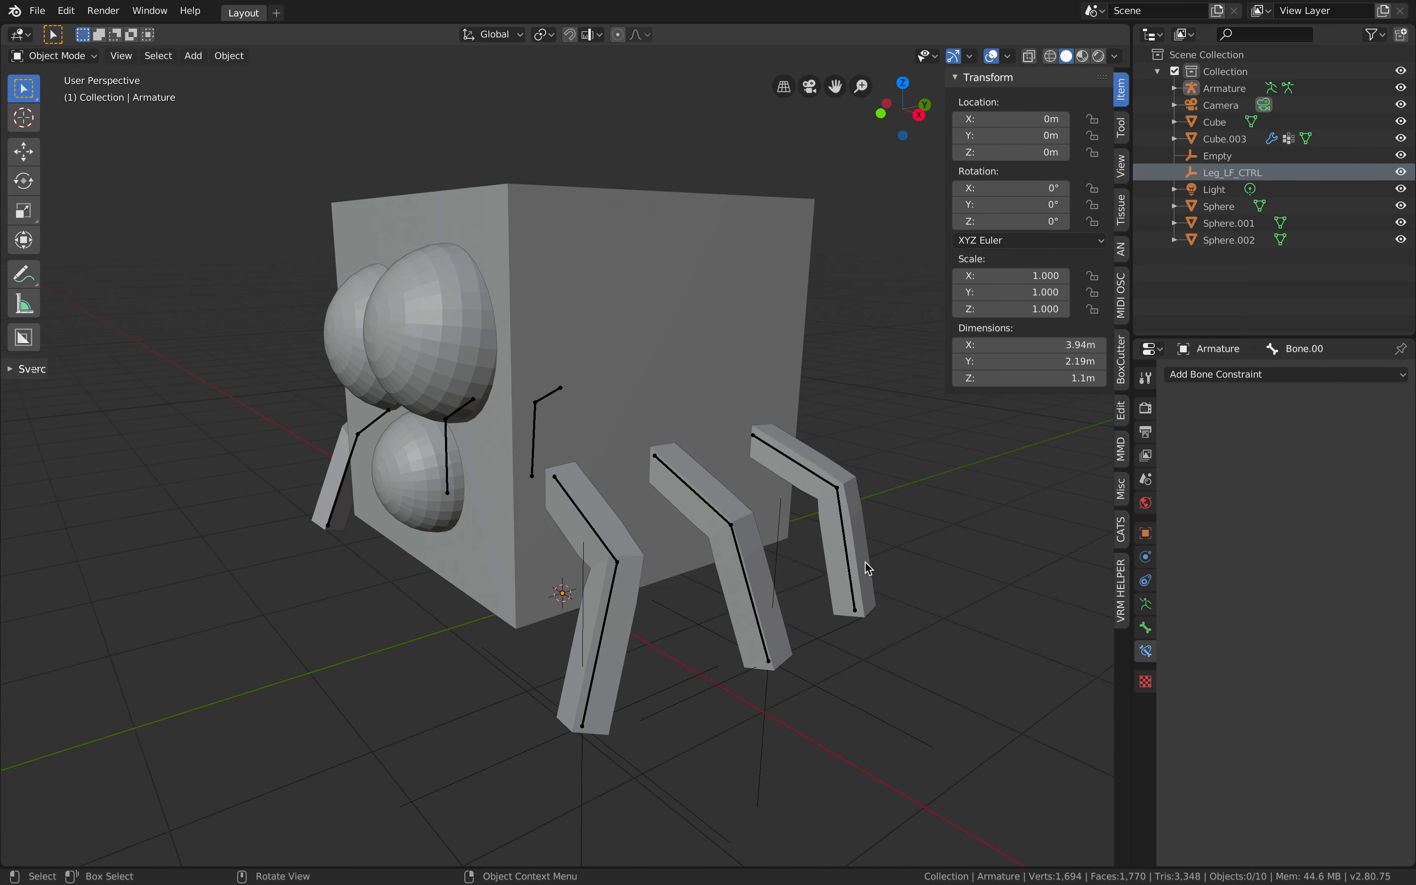
Step: Put the armature in pose mode and add IK to the rear leg's lower bone on the positive X side, targeting a new empty object
{"action": "left_click", "coordinate": [852, 556]}
{"action": "left_click", "coordinate": [65, 55]}
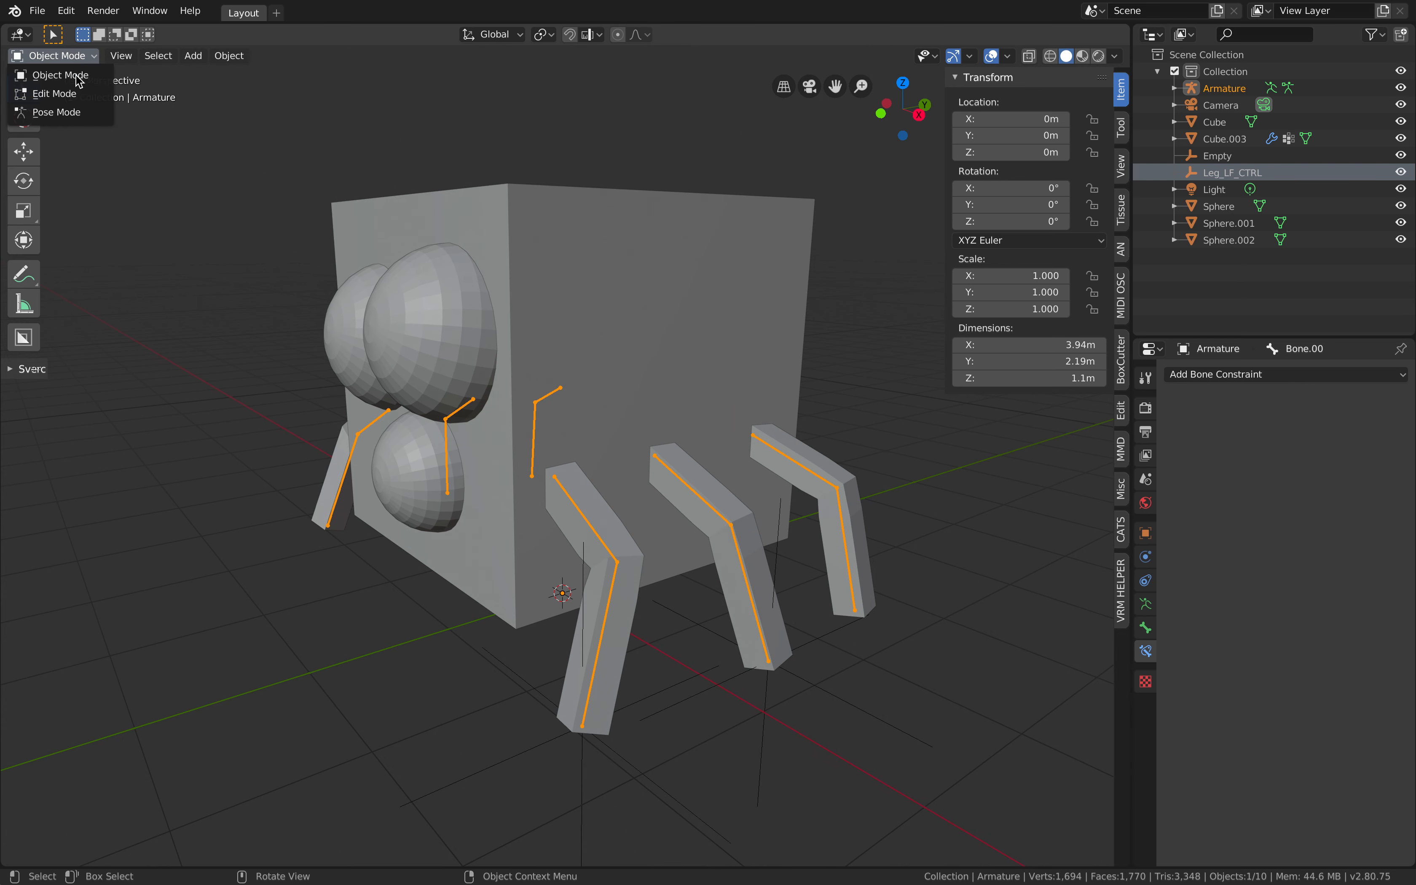
{"action": "left_click", "coordinate": [57, 111]}
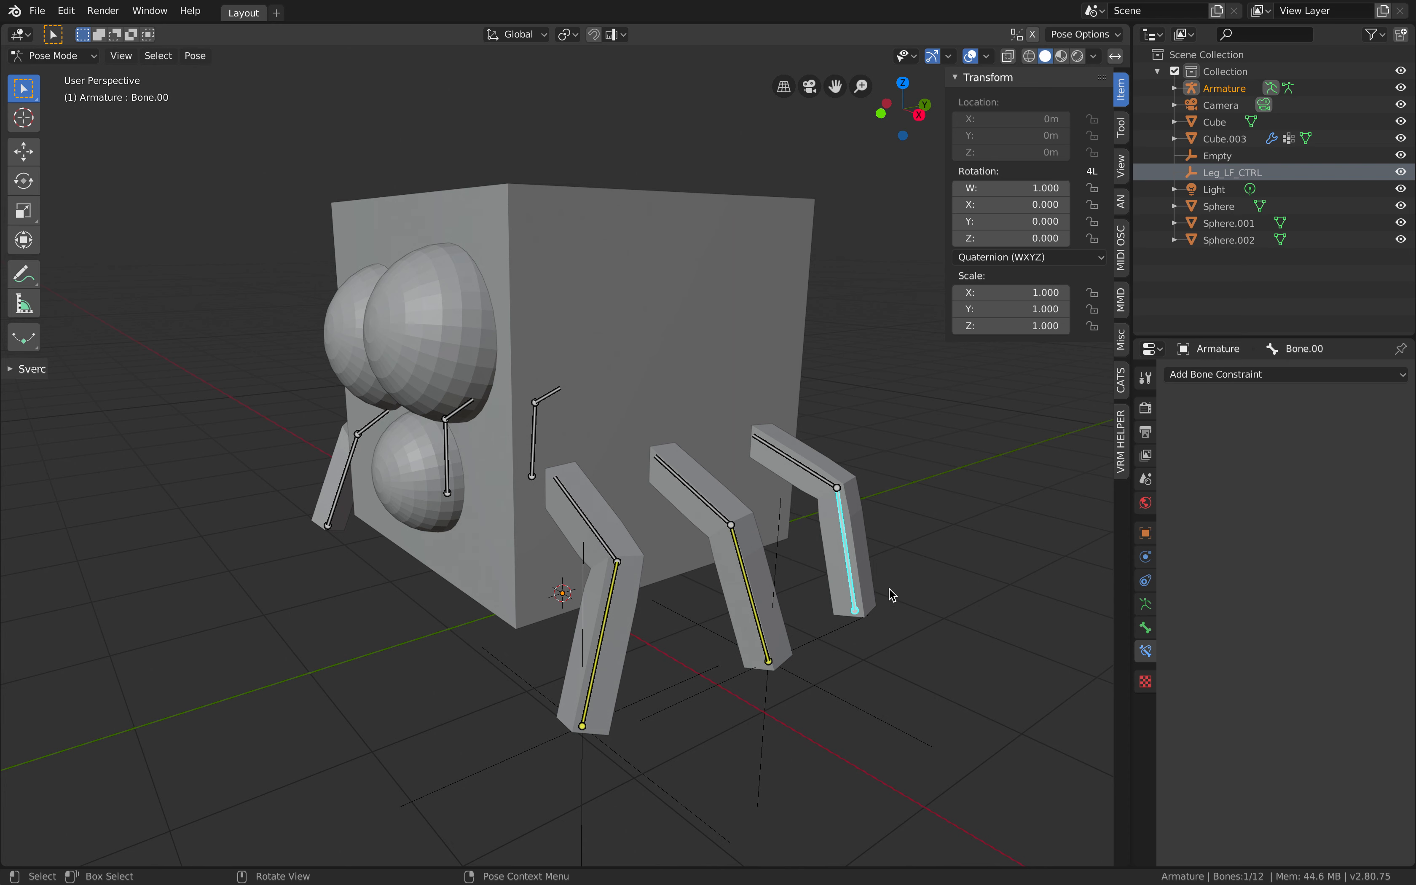
{"action": "key", "text": "F3"}
{"action": "type", "text": "Add IK to Bon"}
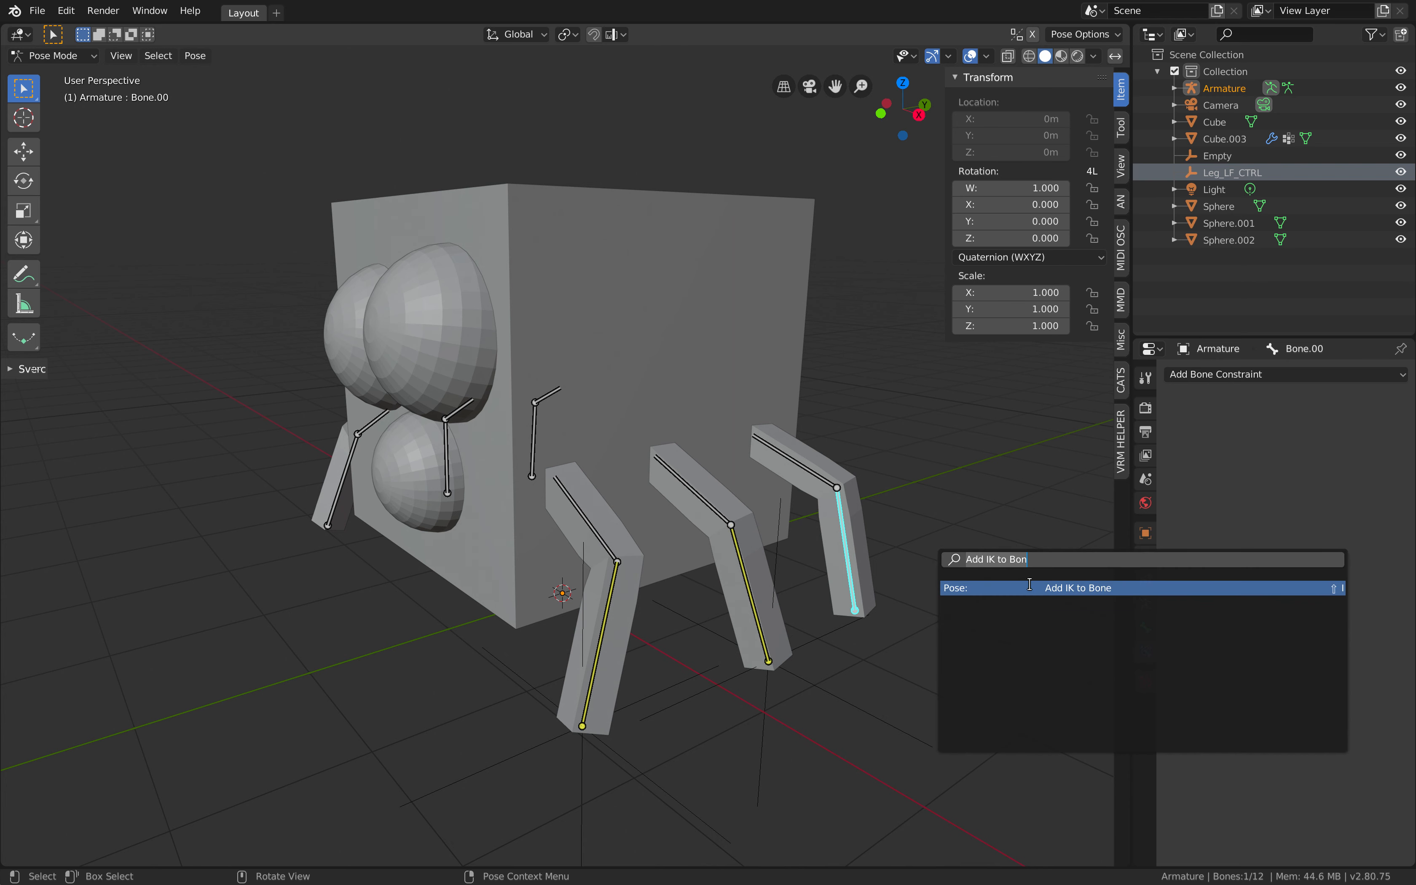
{"action": "left_click", "coordinate": [1056, 589]}
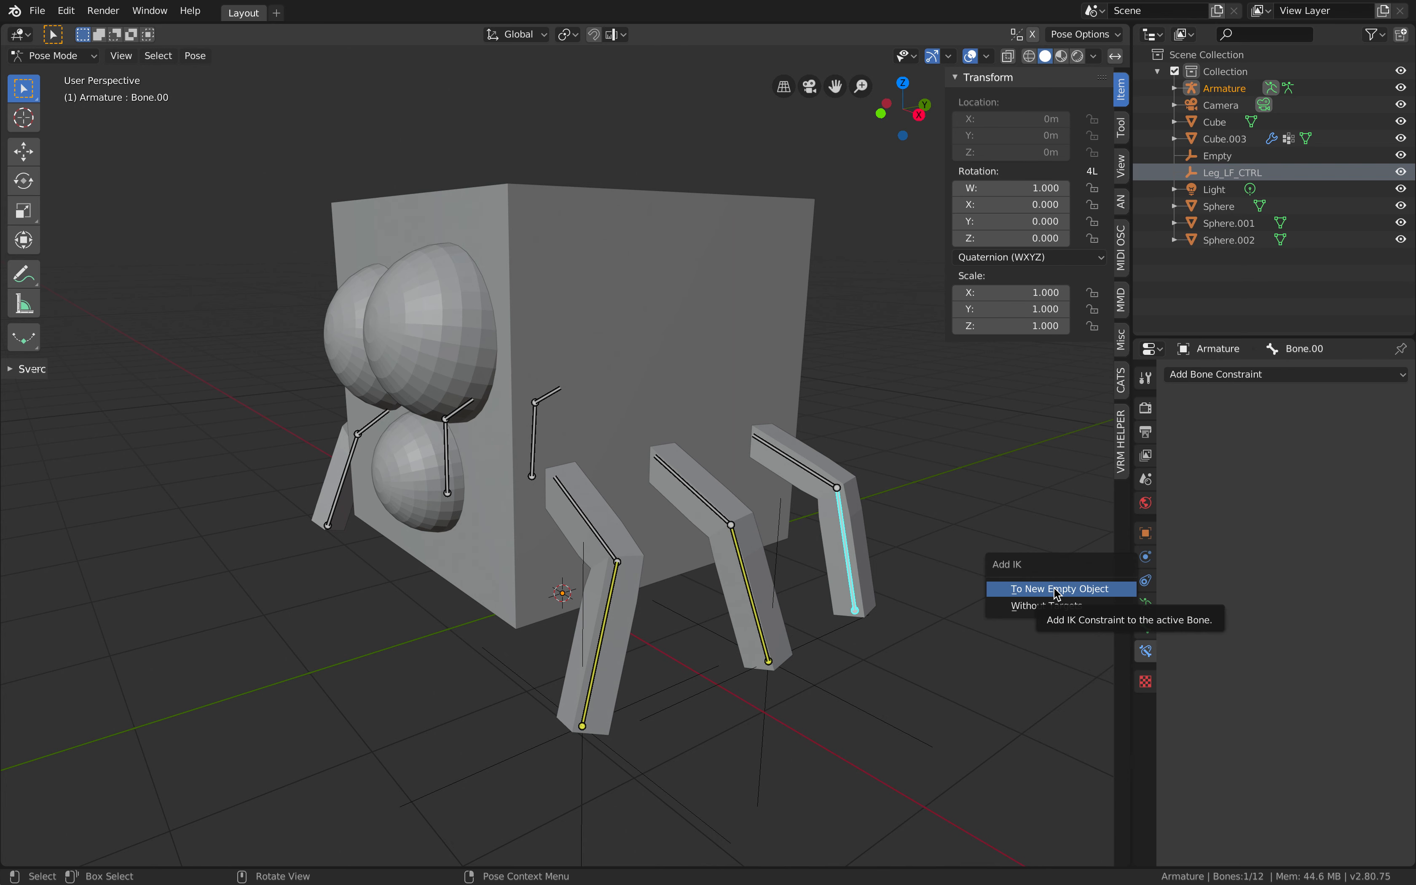
{"action": "left_click", "coordinate": [1041, 589]}
Step: Return to object mode, select the empty at the middle leg on the positive X side, and save the file
{"action": "mouse_move", "coordinate": [734, 568]}
{"action": "middle_mouse_down"}
{"action": "mouse_move", "coordinate": [762, 567]}
{"action": "mouse_move", "coordinate": [735, 540]}
{"action": "middle_mouse_up"}
{"action": "key", "text": "Tab"}
{"action": "left_click", "coordinate": [667, 559]}
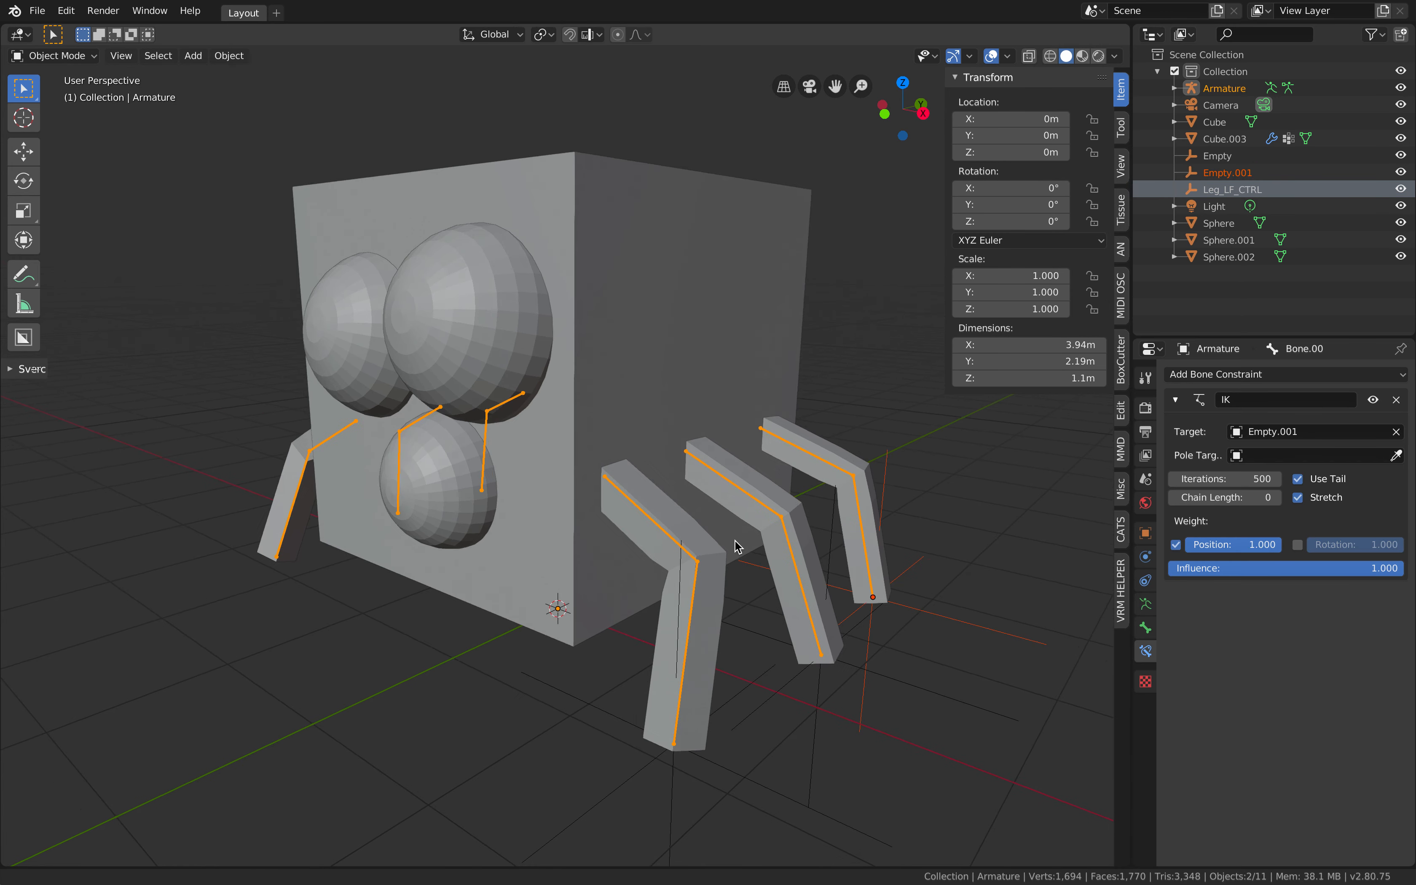
{"action": "left_click", "coordinate": [838, 558]}
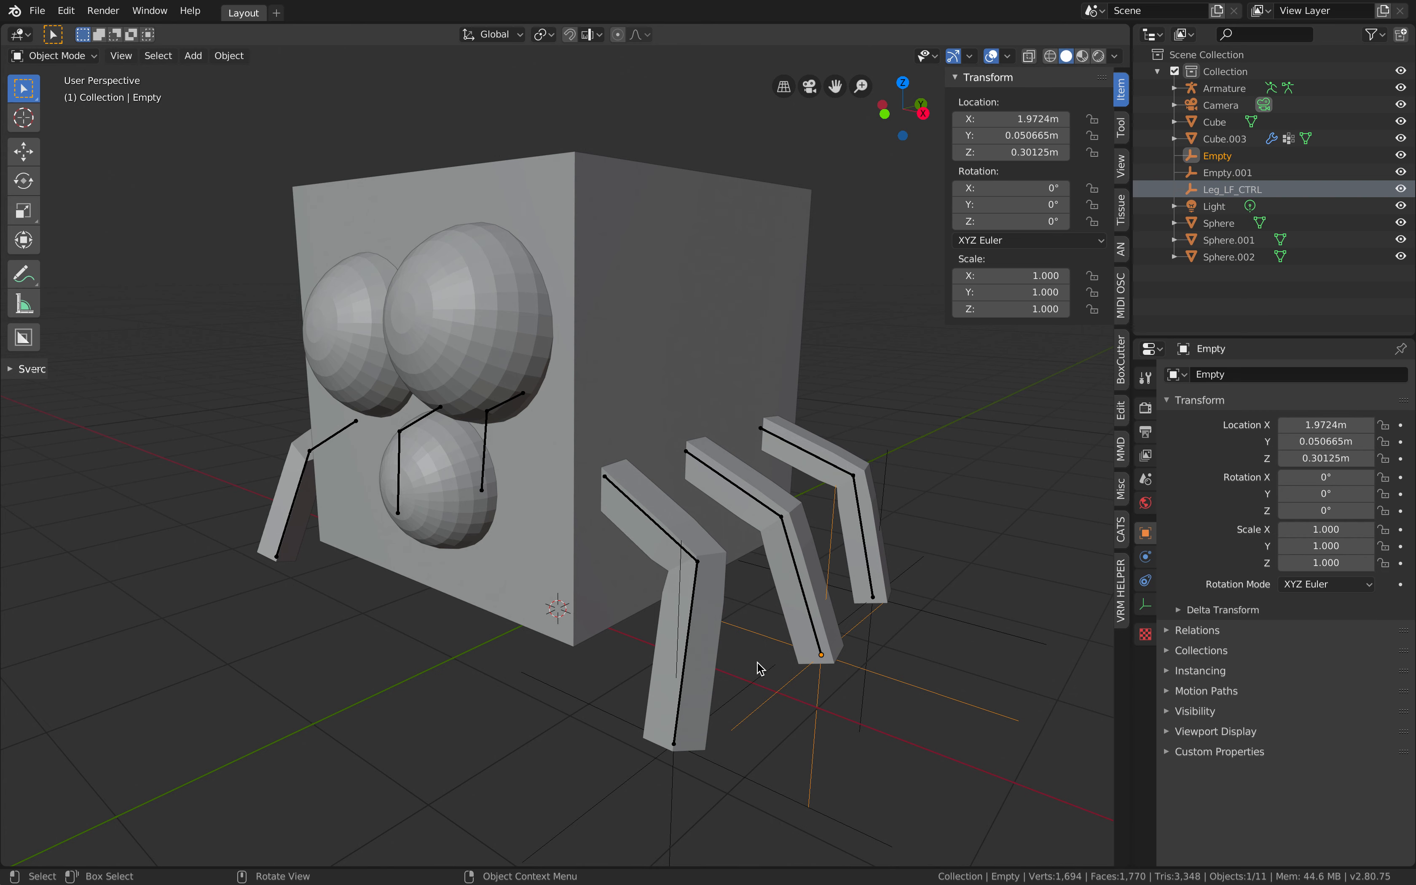
{"action": "left_click", "coordinate": [668, 730]}
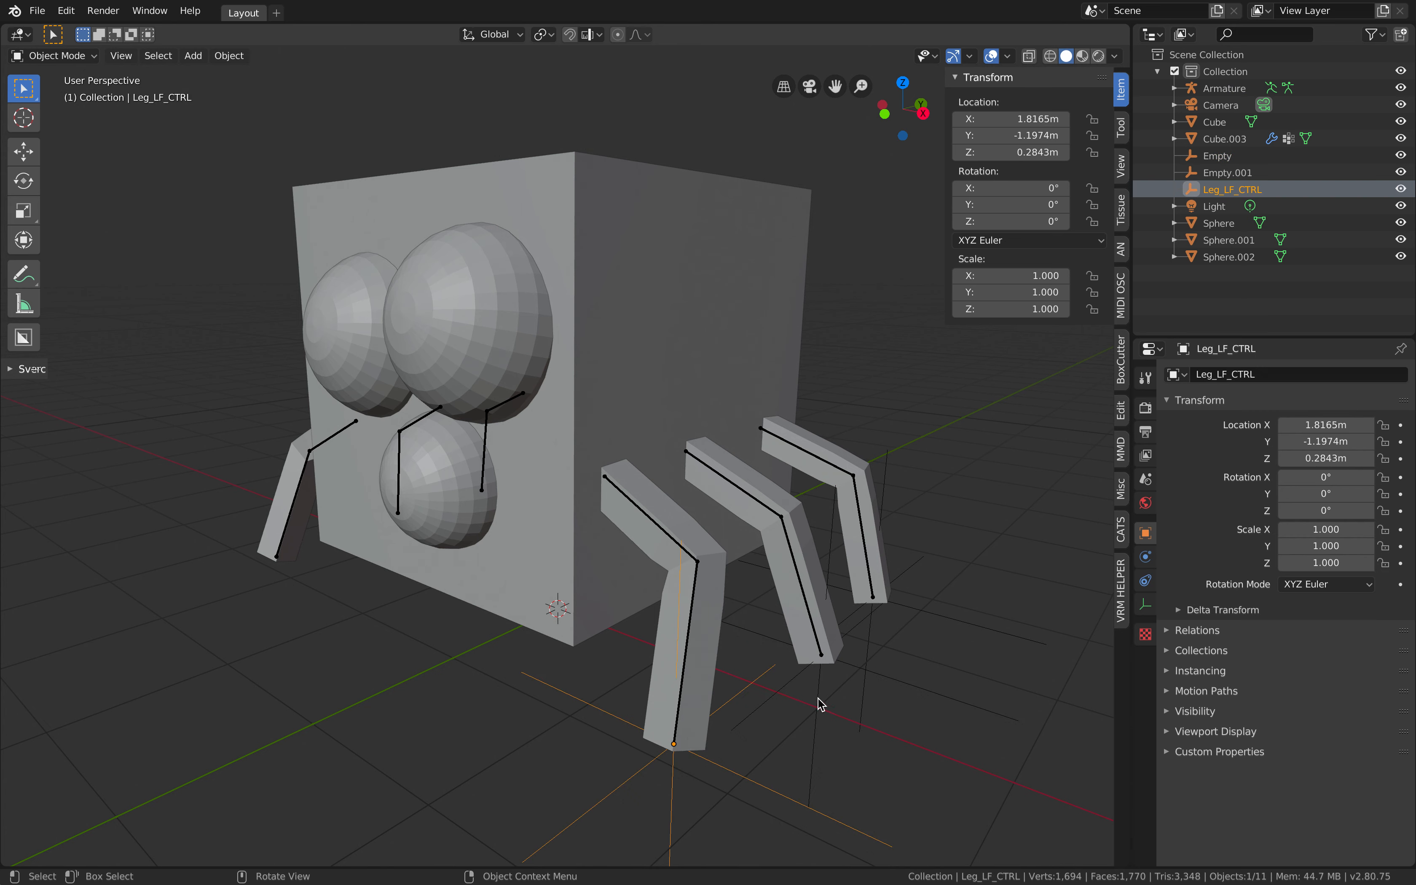
{"action": "left_click", "coordinate": [879, 679]}
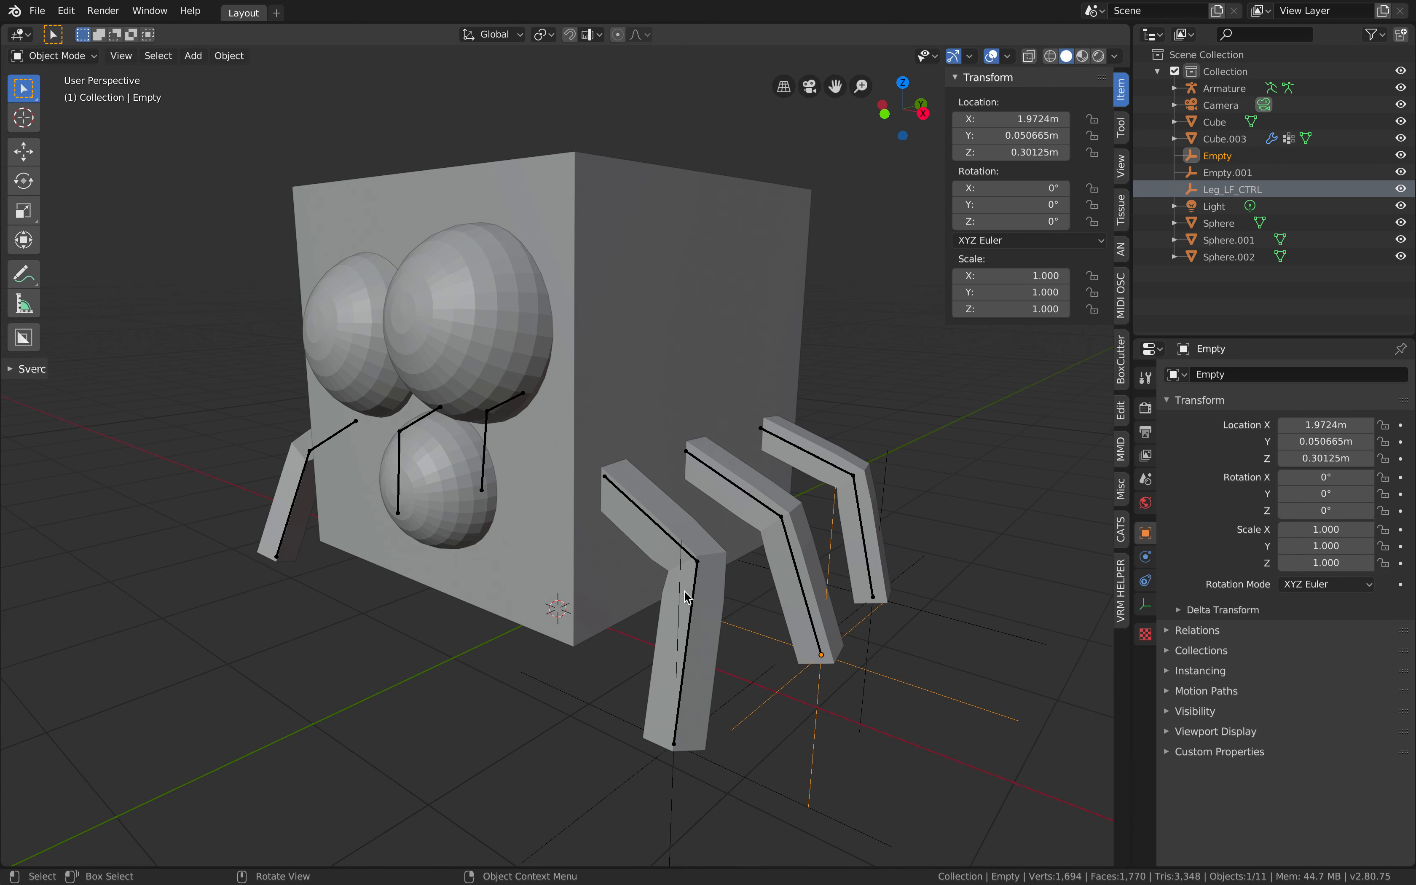
{"action": "key", "text": "ctrl+s"}
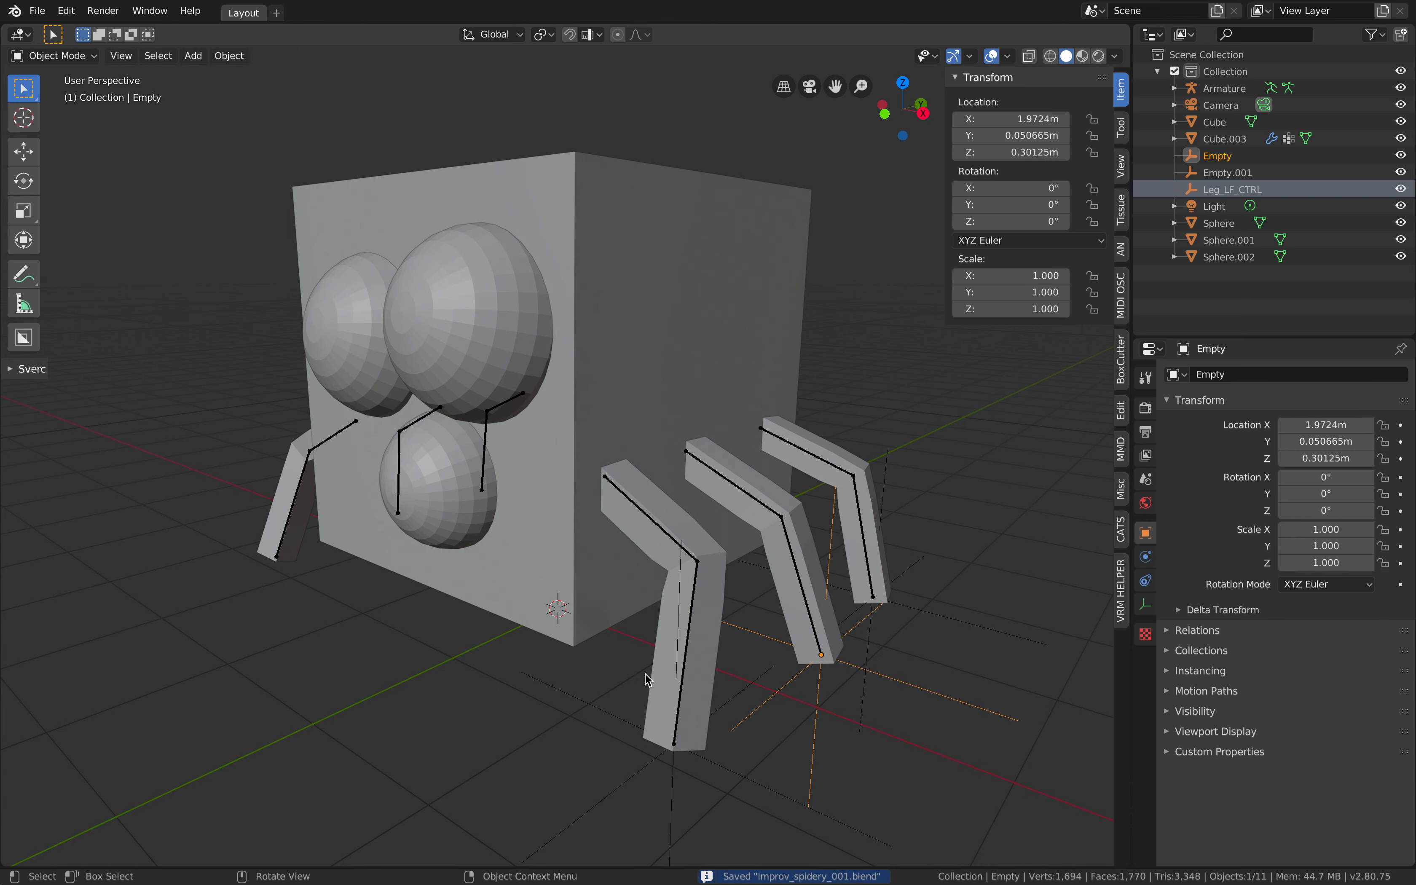
Step: Select the armature from the negative X side of the body and switch it to pose mode
{"action": "middle_click_drag", "start_coordinate": [587, 615], "coordinate": [592, 620]}
{"action": "left_click", "coordinate": [652, 769]}
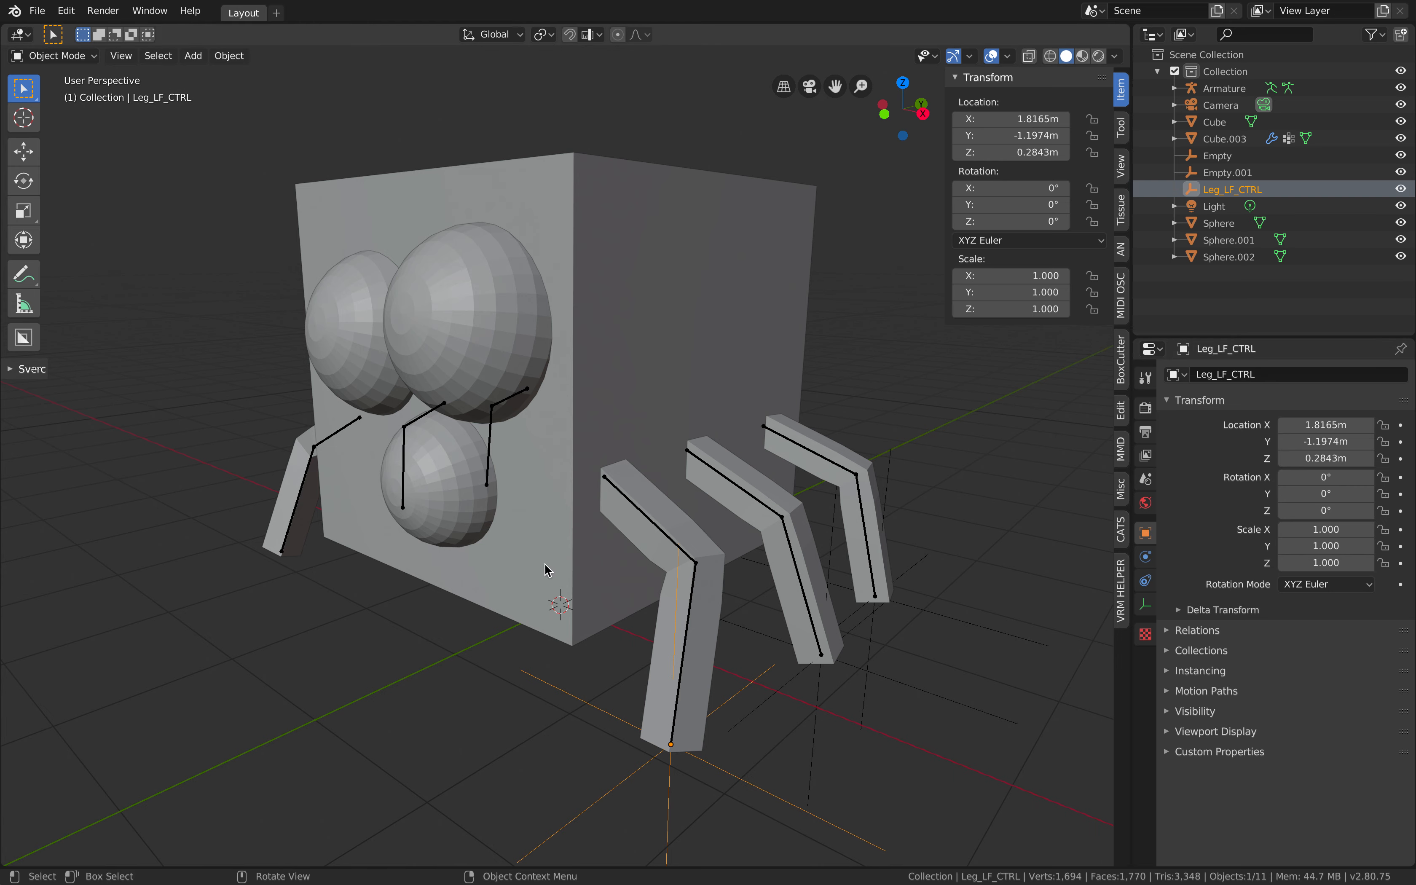
{"action": "middle_click_drag", "start_coordinate": [546, 565], "coordinate": [588, 577]}
{"action": "middle_click_drag", "start_coordinate": [448, 583], "coordinate": [555, 525], "text": "shift"}
{"action": "scroll", "coordinate": [529, 567], "scroll_direction": "down", "scroll_amount": 2}
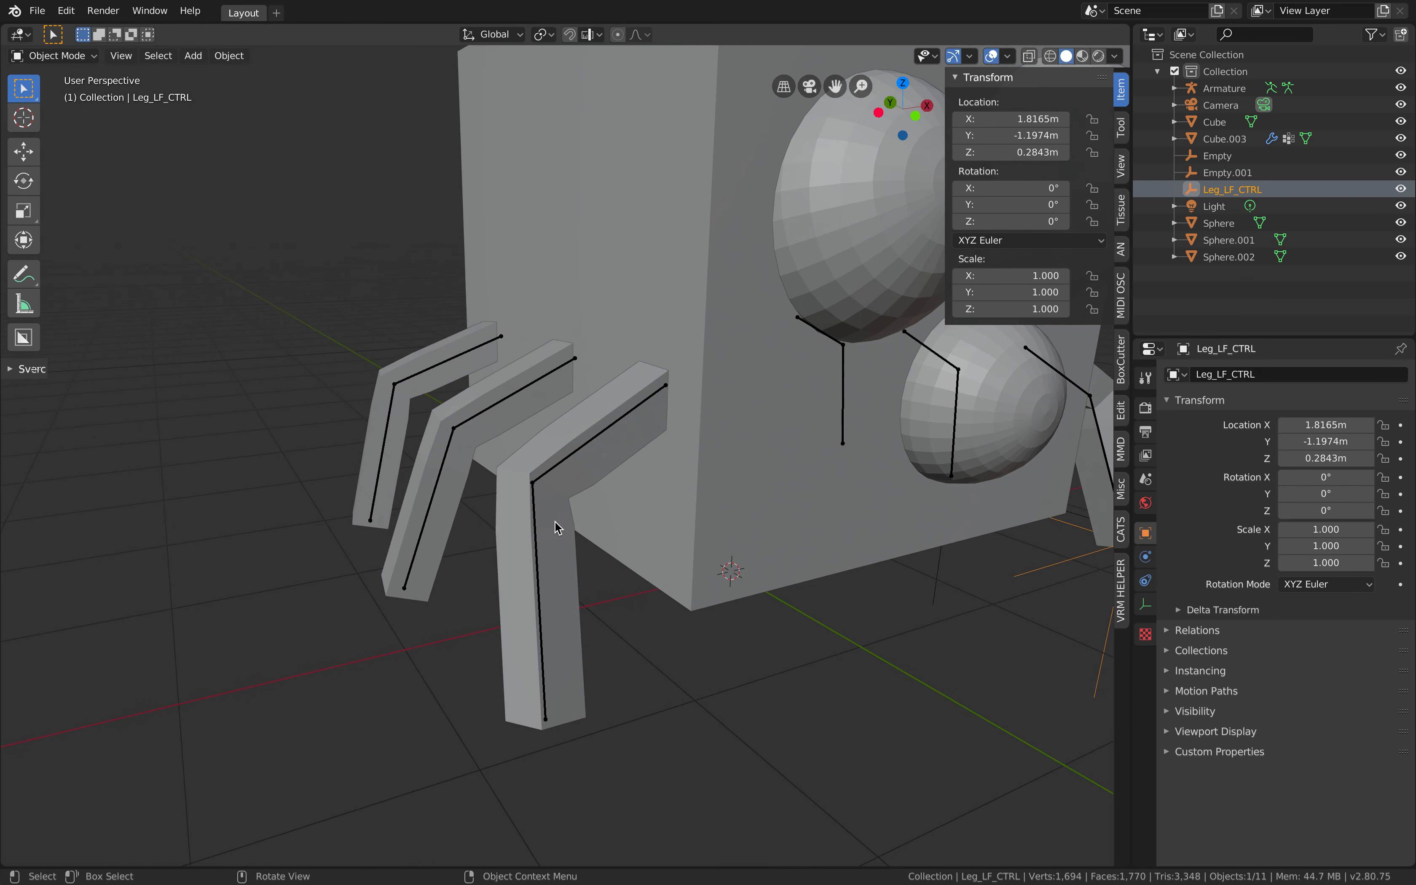
{"action": "left_click", "coordinate": [535, 510]}
{"action": "left_click", "coordinate": [535, 510]}
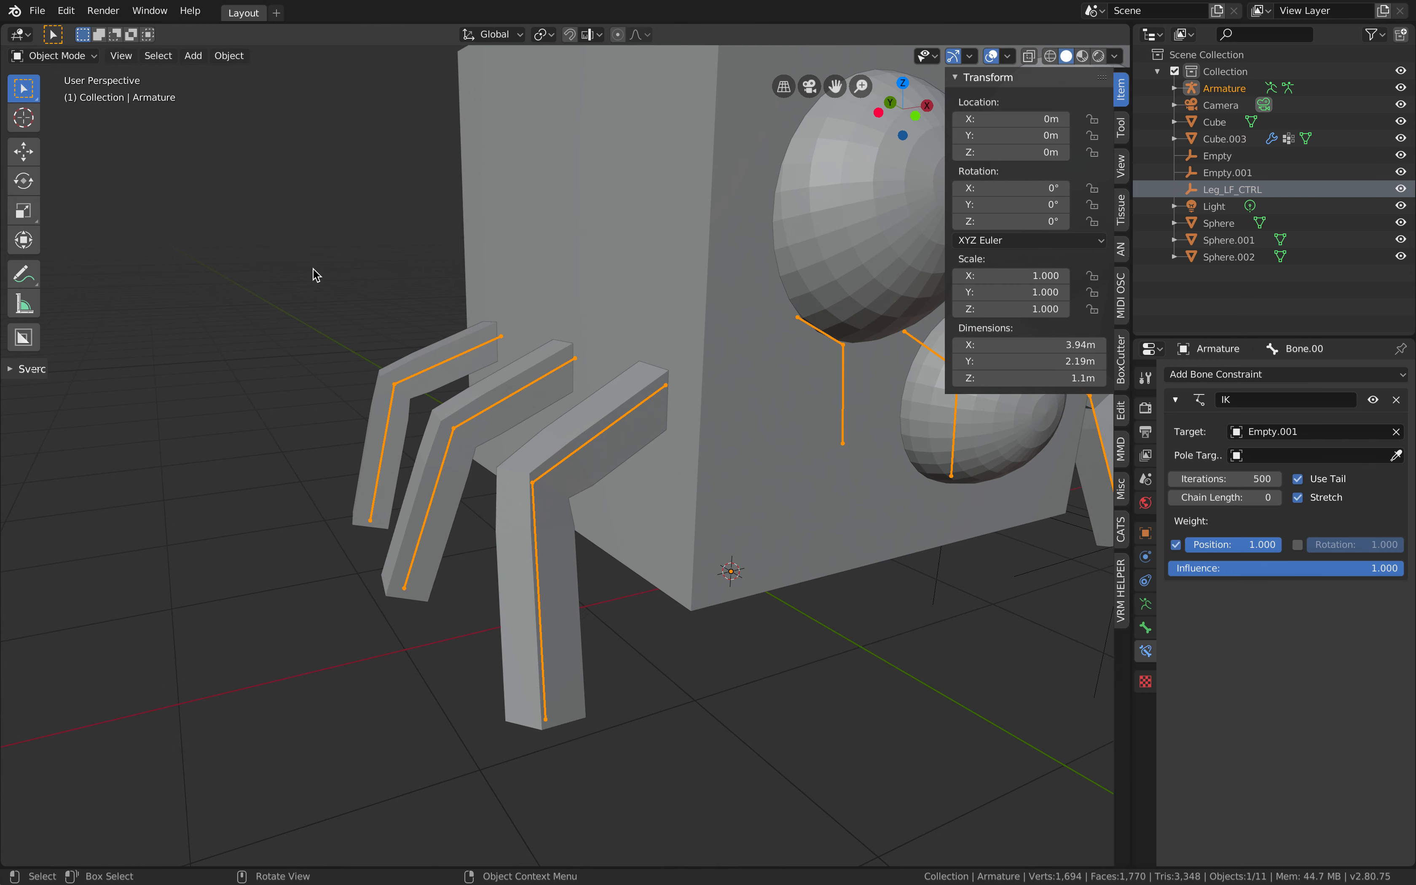
{"action": "left_click", "coordinate": [53, 55]}
{"action": "left_click", "coordinate": [35, 111]}
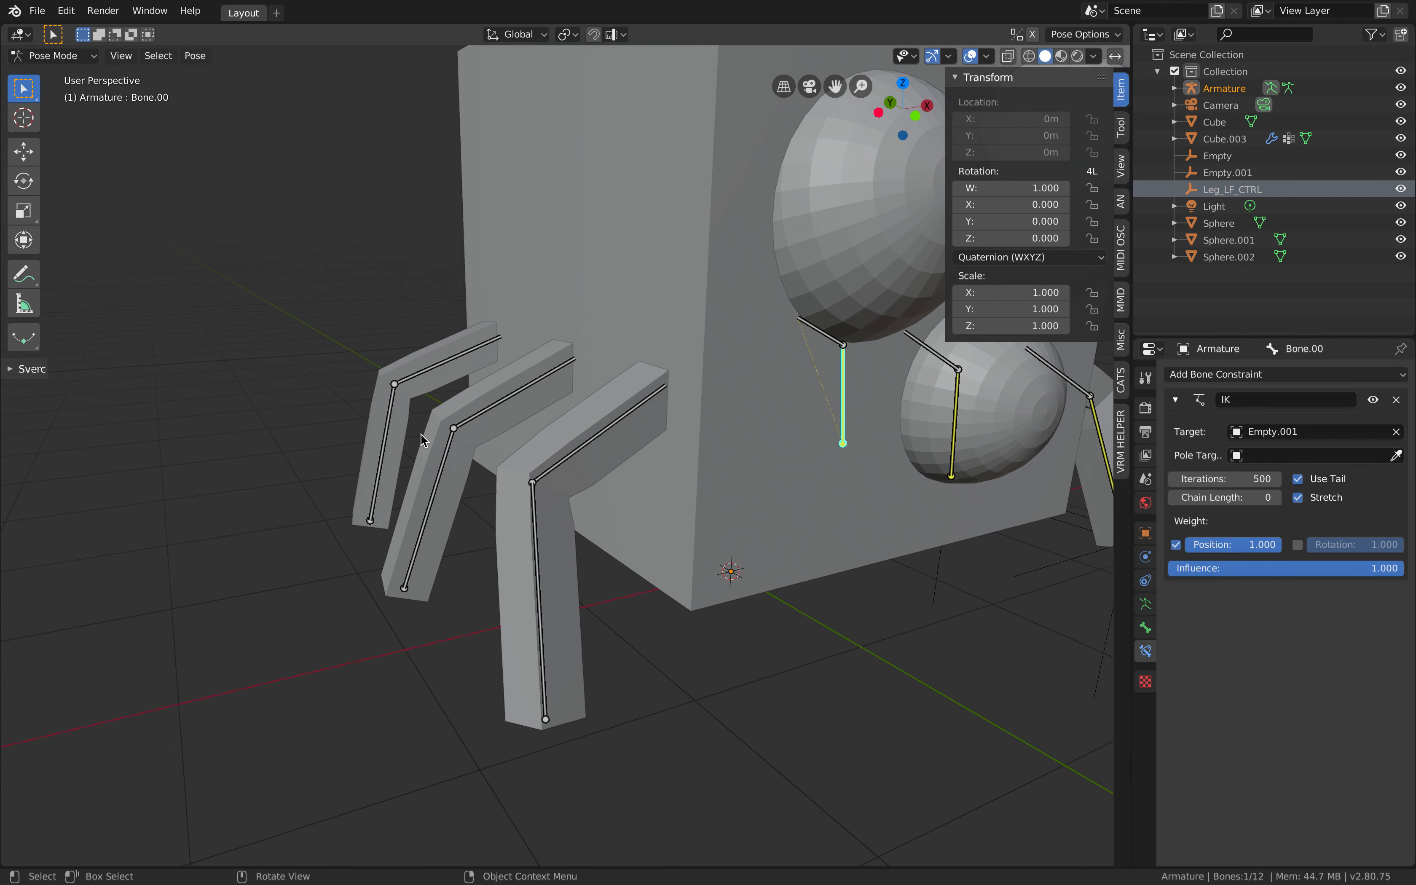
Step: Add IK to the lower bone of the front leg on the negative X side, targeting a new empty object
{"action": "left_click", "coordinate": [546, 533]}
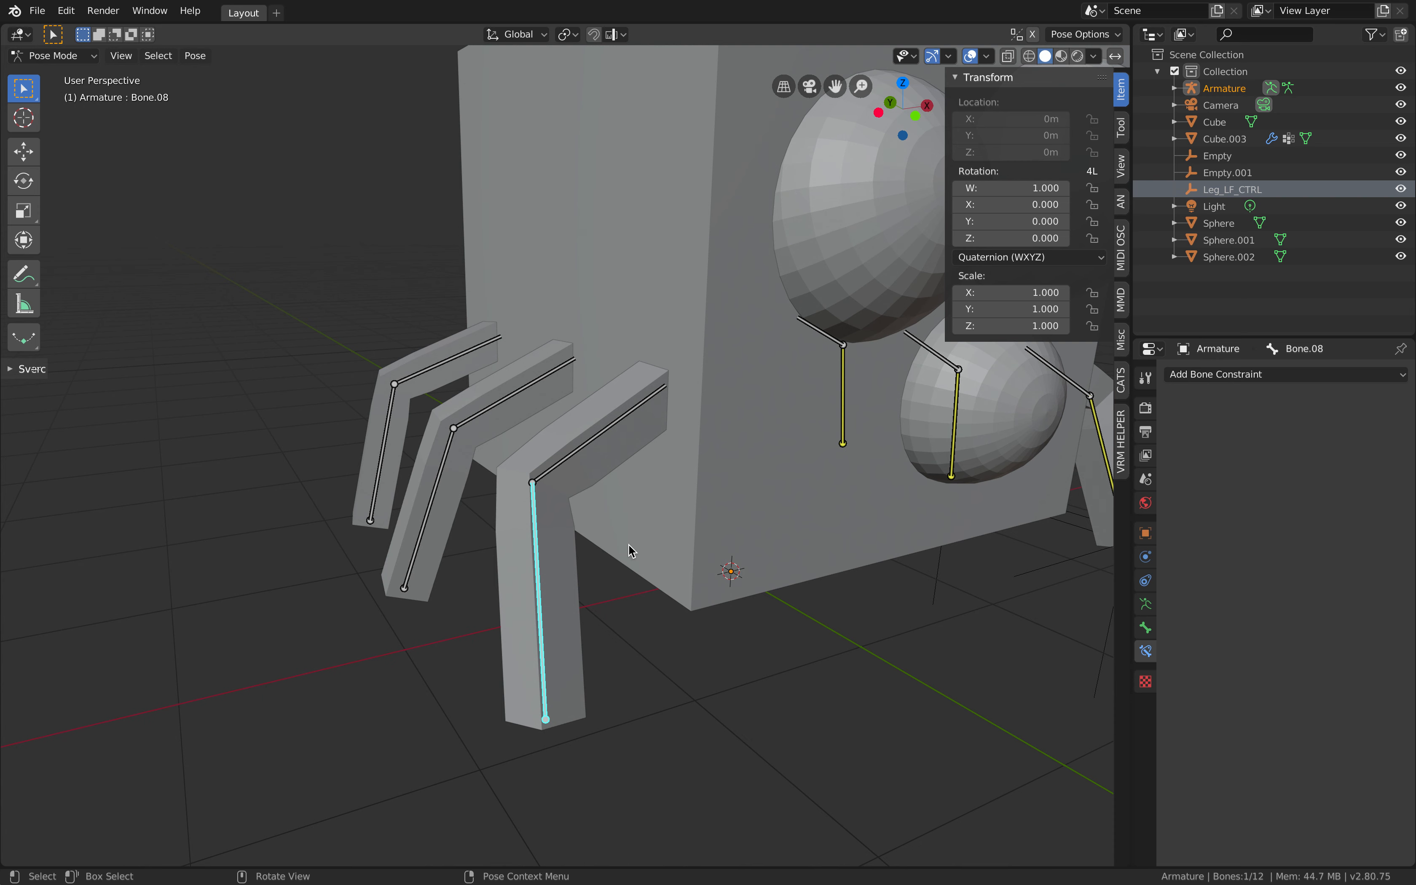
{"action": "key", "text": "F3"}
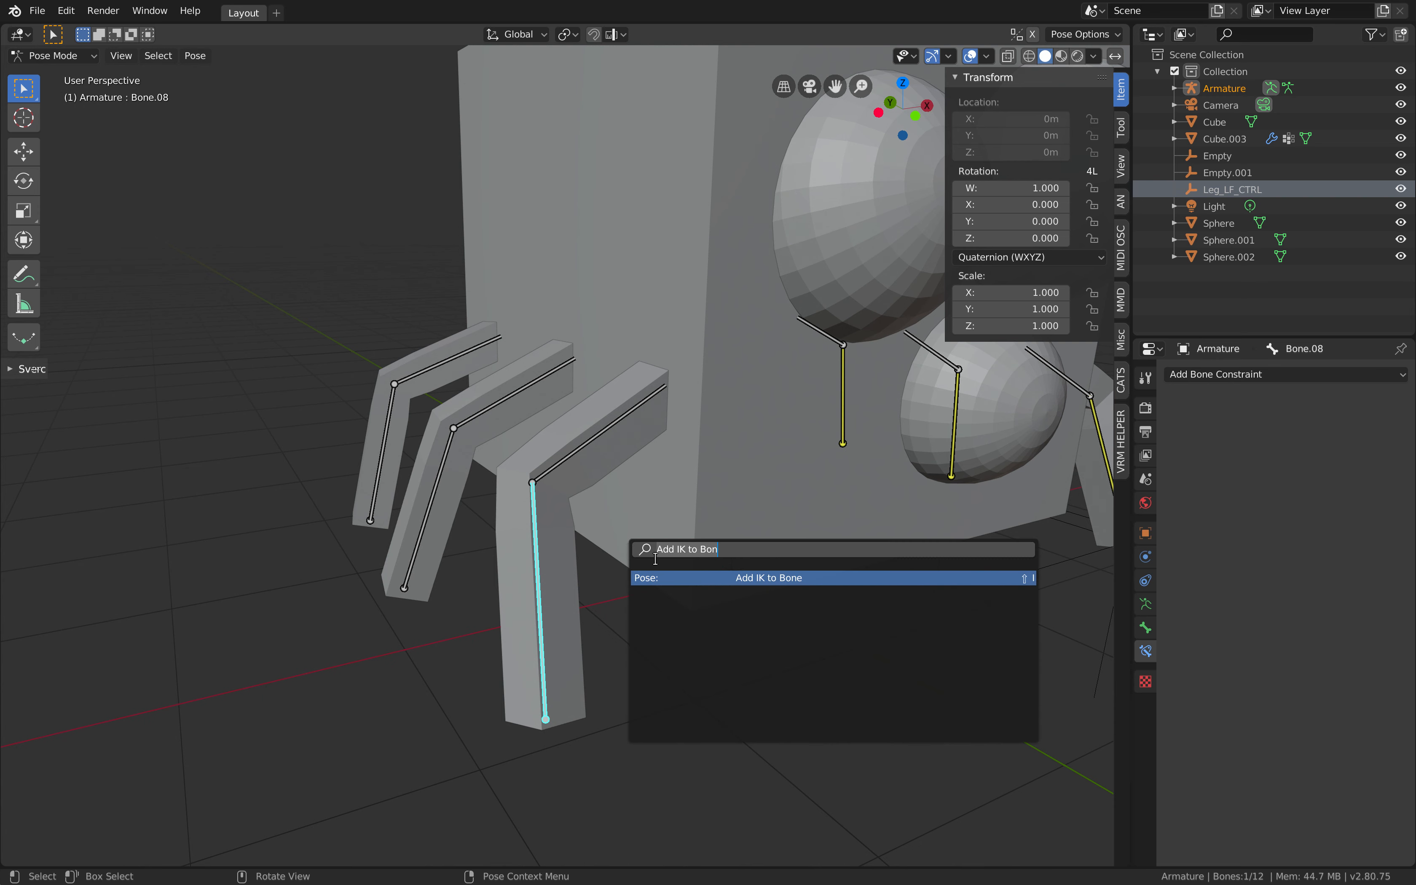
{"action": "left_click", "coordinate": [710, 576]}
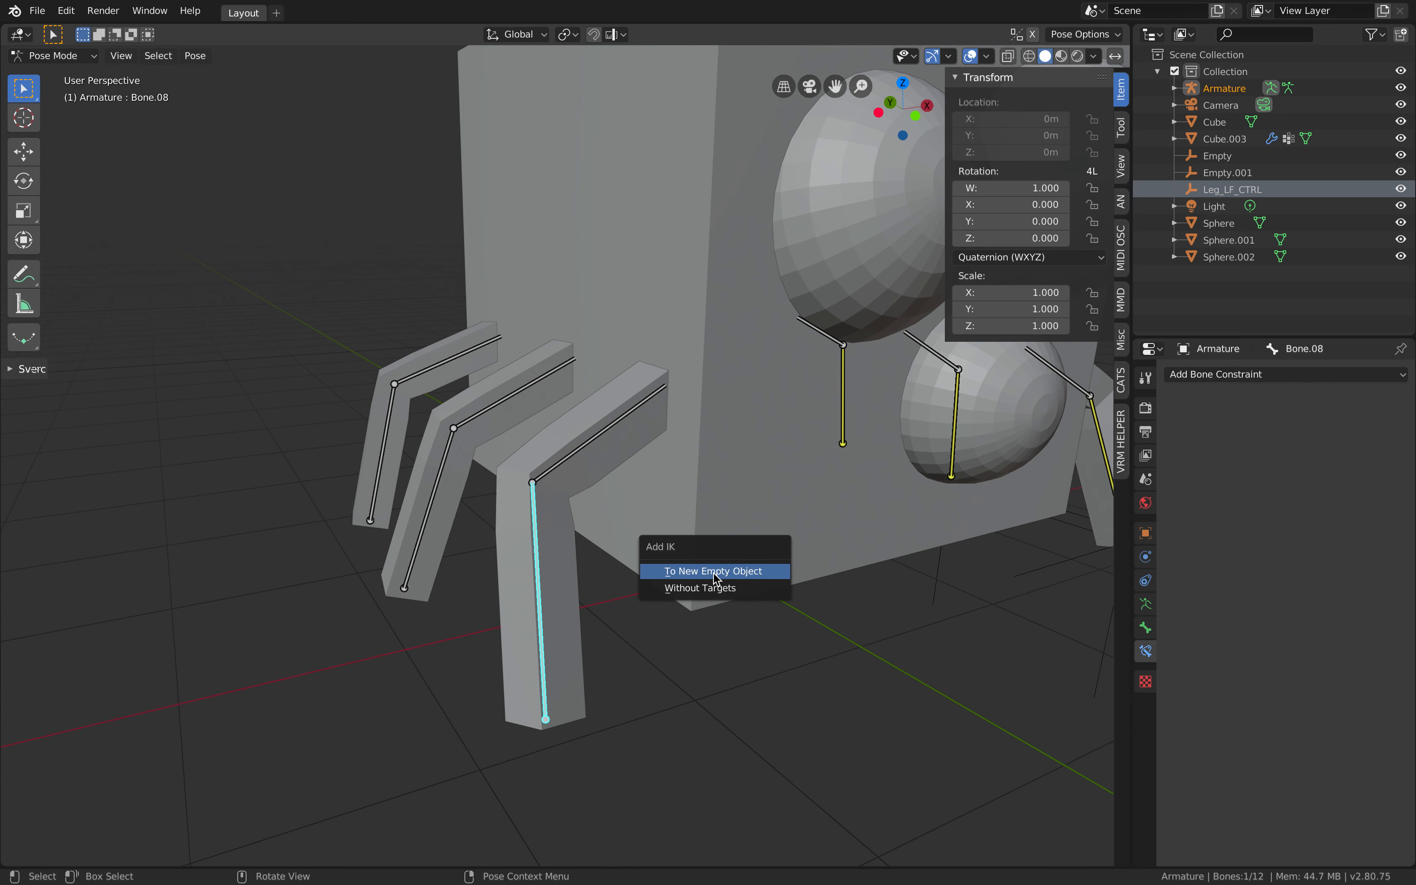
{"action": "left_click", "coordinate": [713, 571]}
{"action": "scroll", "coordinate": [544, 739], "scroll_direction": "down", "scroll_amount": 1}
{"action": "middle_click_drag", "start_coordinate": [548, 683], "coordinate": [566, 687]}
{"action": "left_click", "coordinate": [413, 504]}
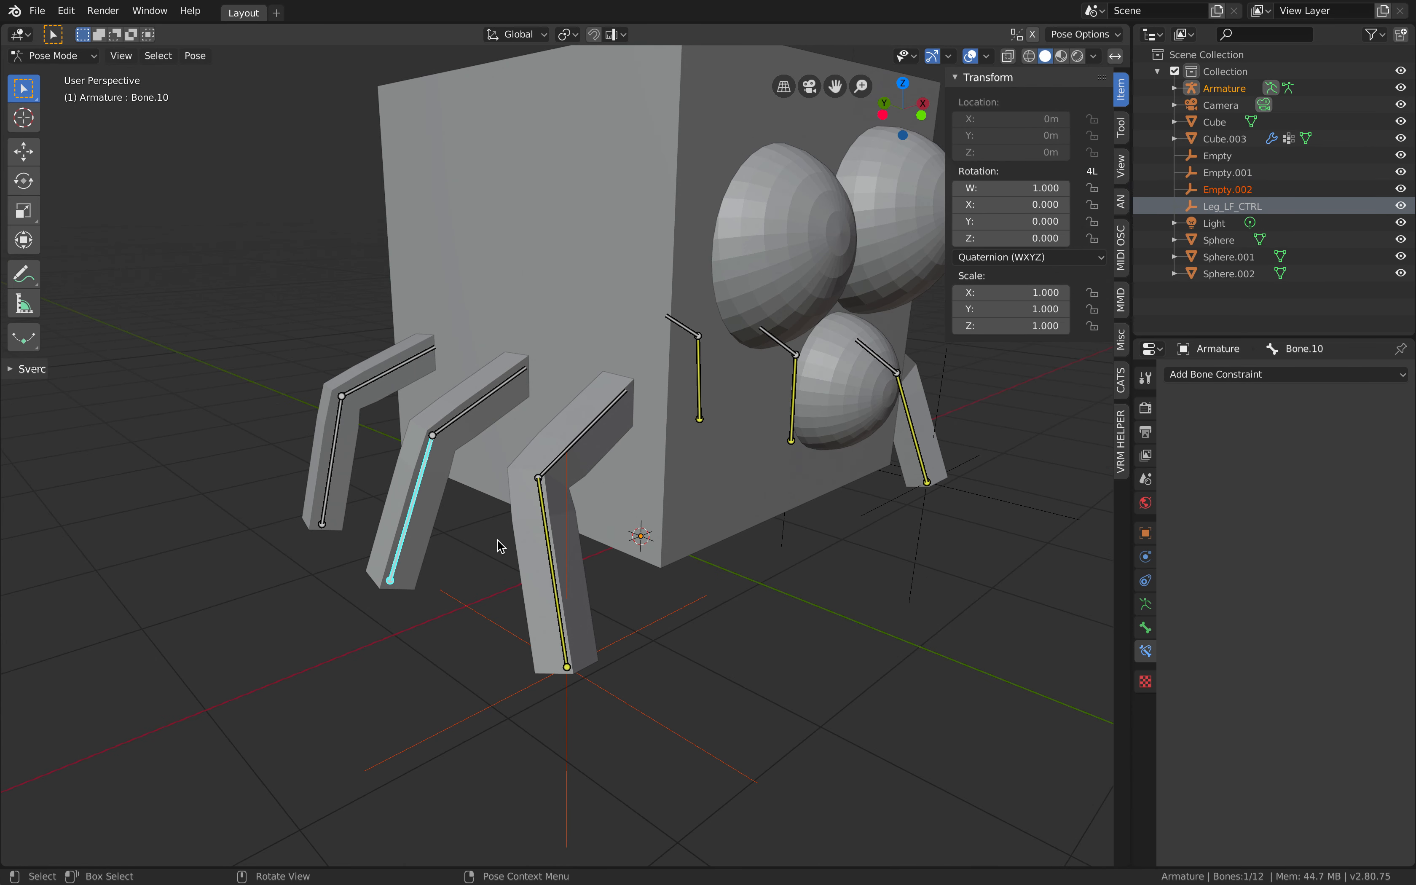
{"action": "key", "text": "F3"}
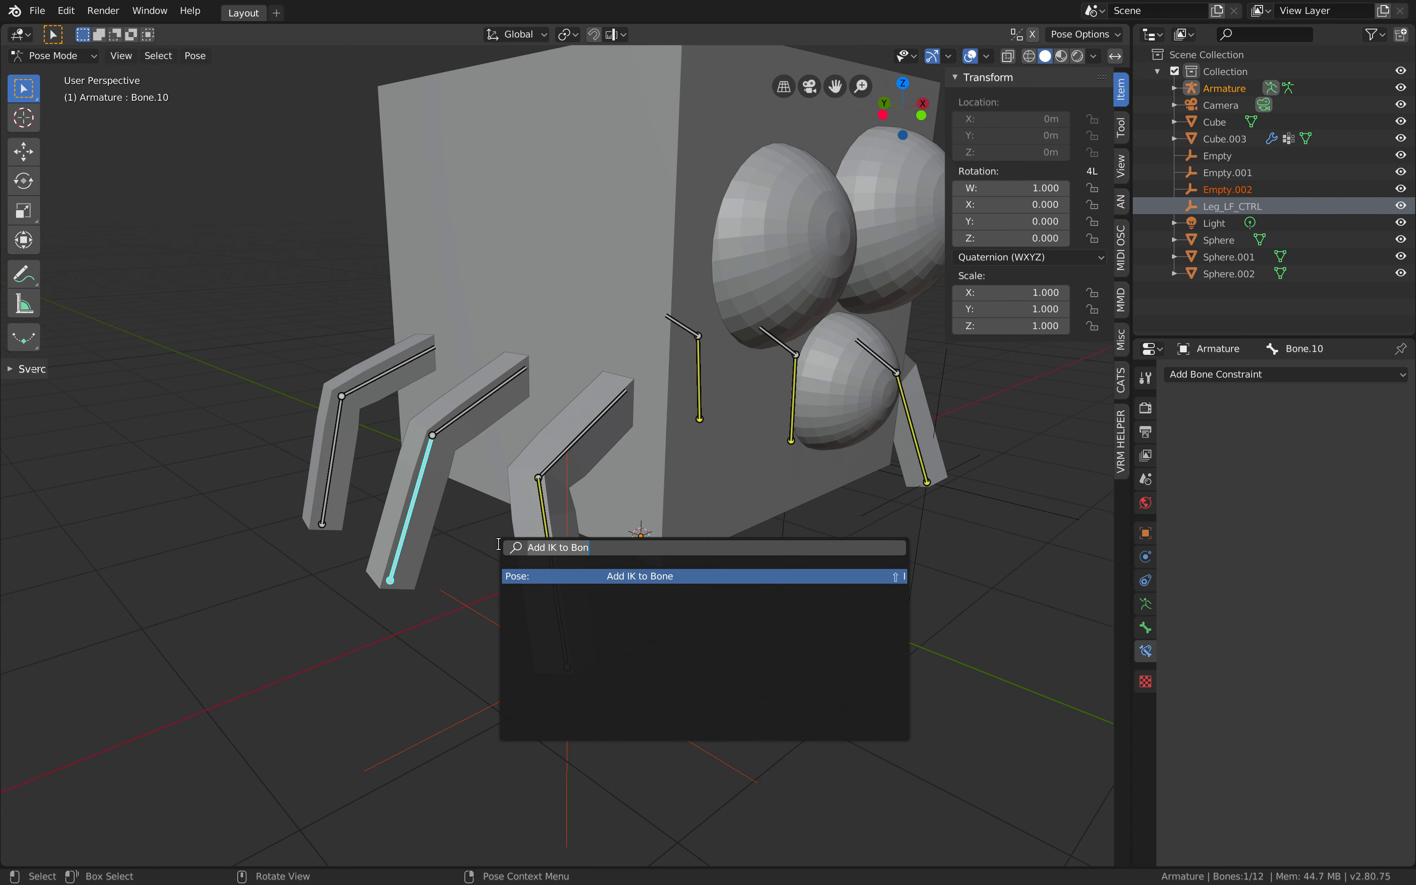
{"action": "left_click", "coordinate": [577, 576]}
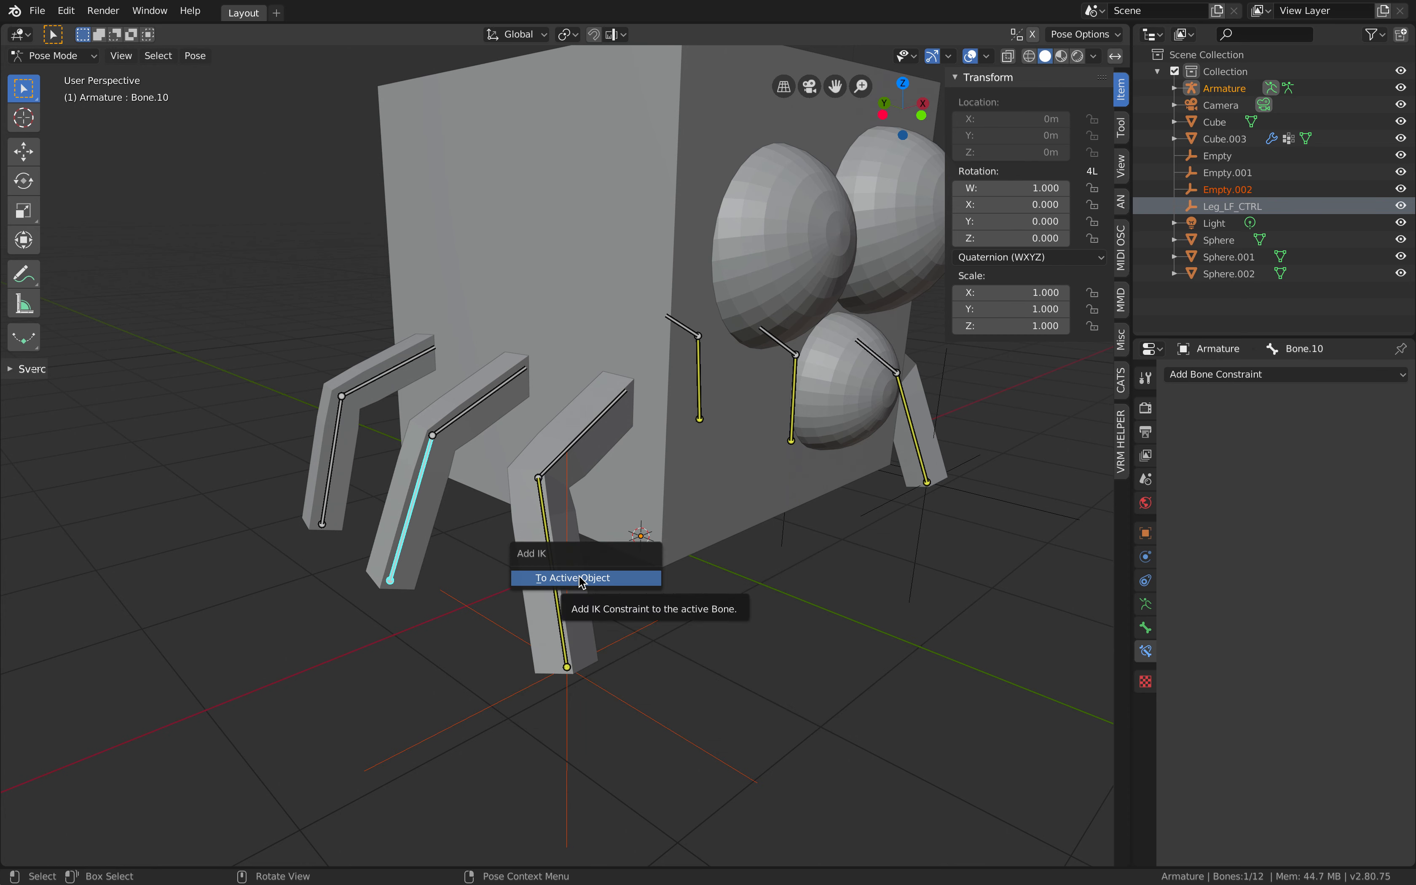
{"action": "key", "text": "a"}
{"action": "key", "text": "a"}
Step: Select the middle leg's lower bone on the negative X side, return to object mode and select only the armature
{"action": "left_click", "coordinate": [425, 456]}
{"action": "left_click", "coordinate": [53, 55]}
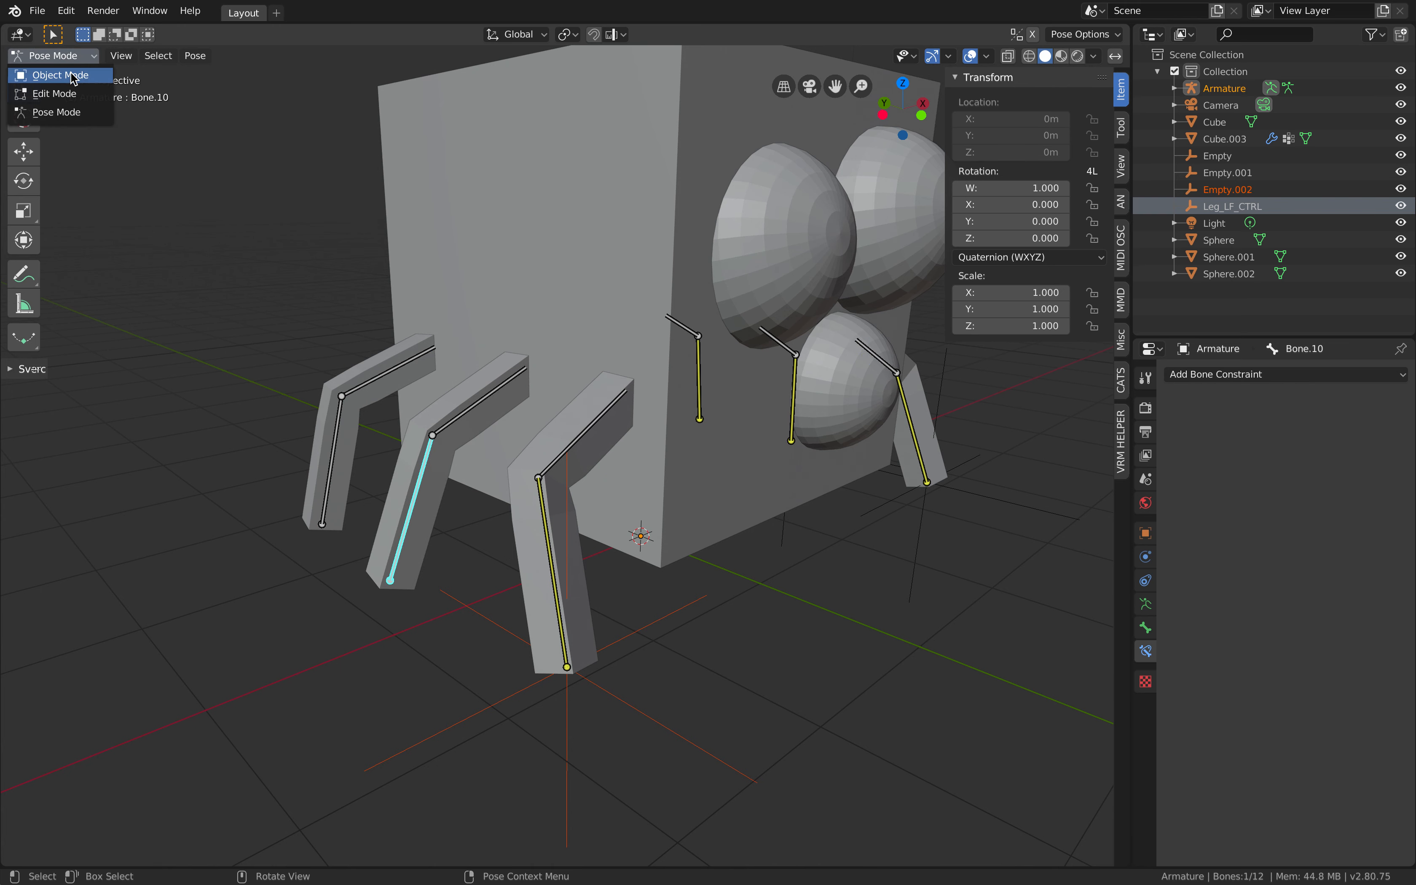
{"action": "left_click", "coordinate": [64, 71]}
{"action": "left_click", "coordinate": [420, 496]}
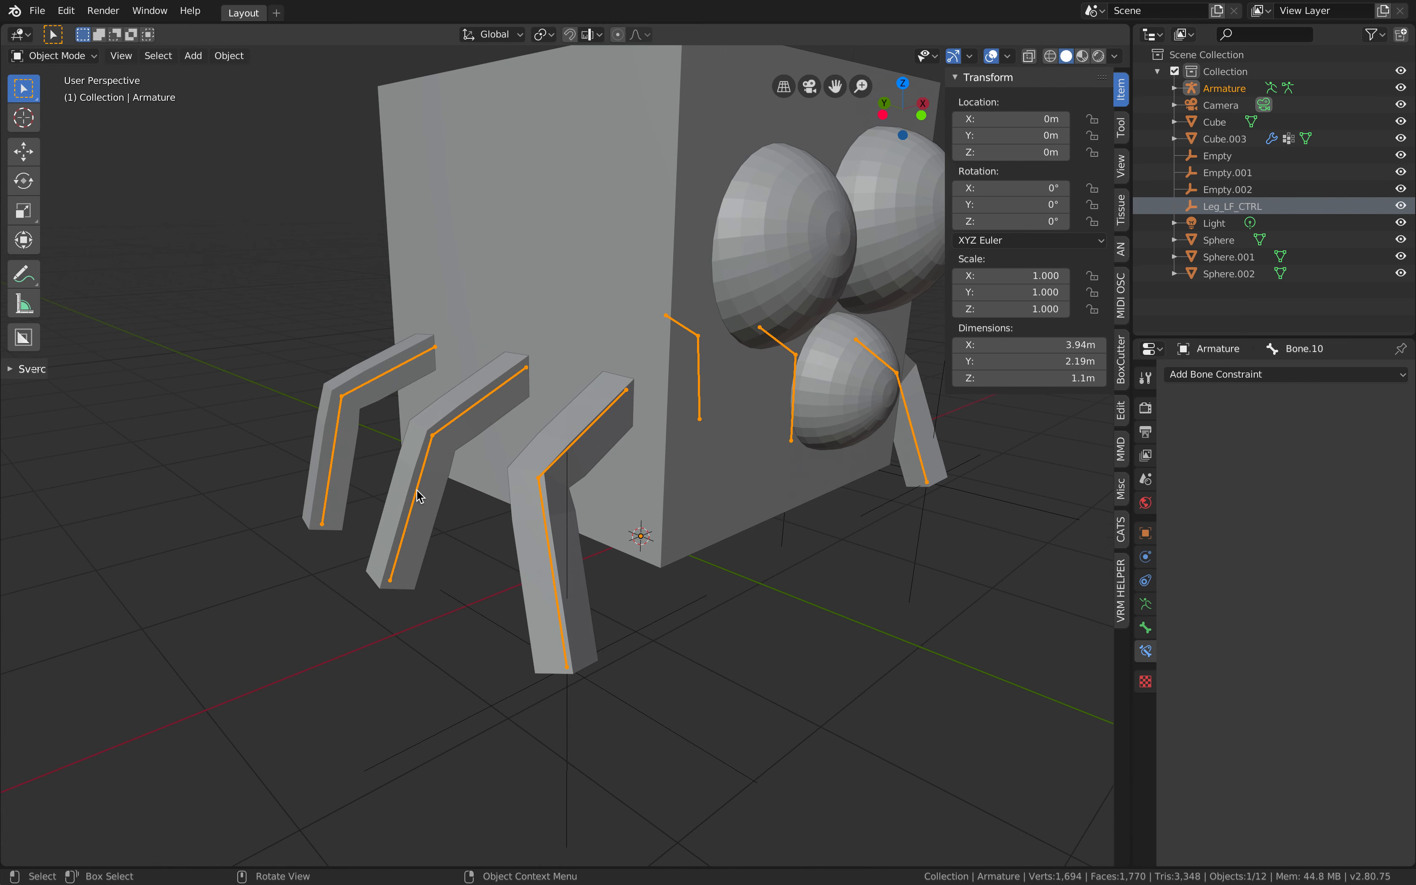
{"action": "key", "text": "F3"}
{"action": "type", "text": "Add IK to Bon"}
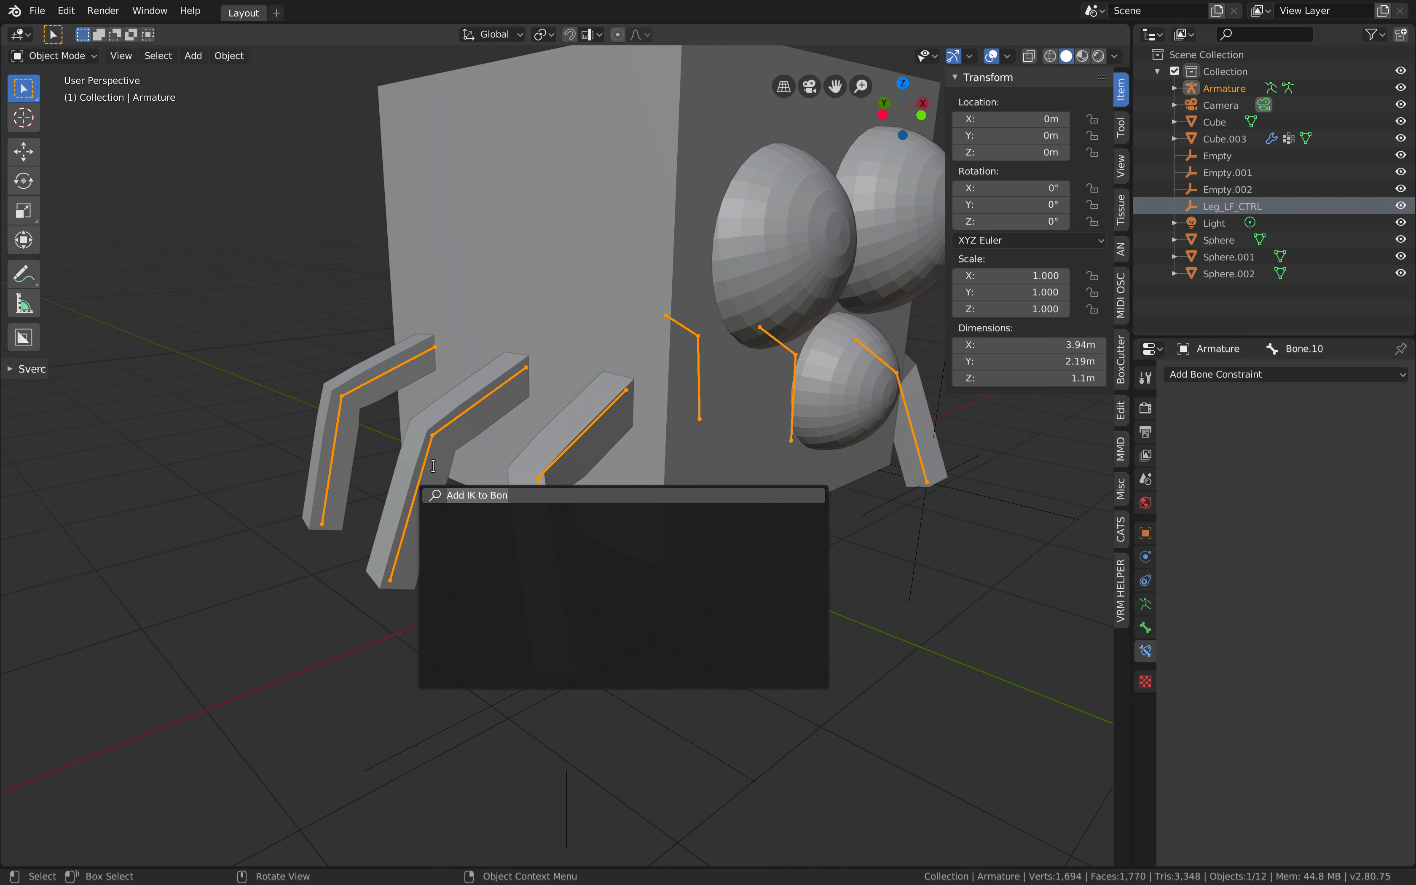
{"action": "key", "text": "Escape"}
Step: In pose mode, add IK to the middle leg's lower bone on the negative X side, targeting a new empty object
{"action": "left_click", "coordinate": [56, 56]}
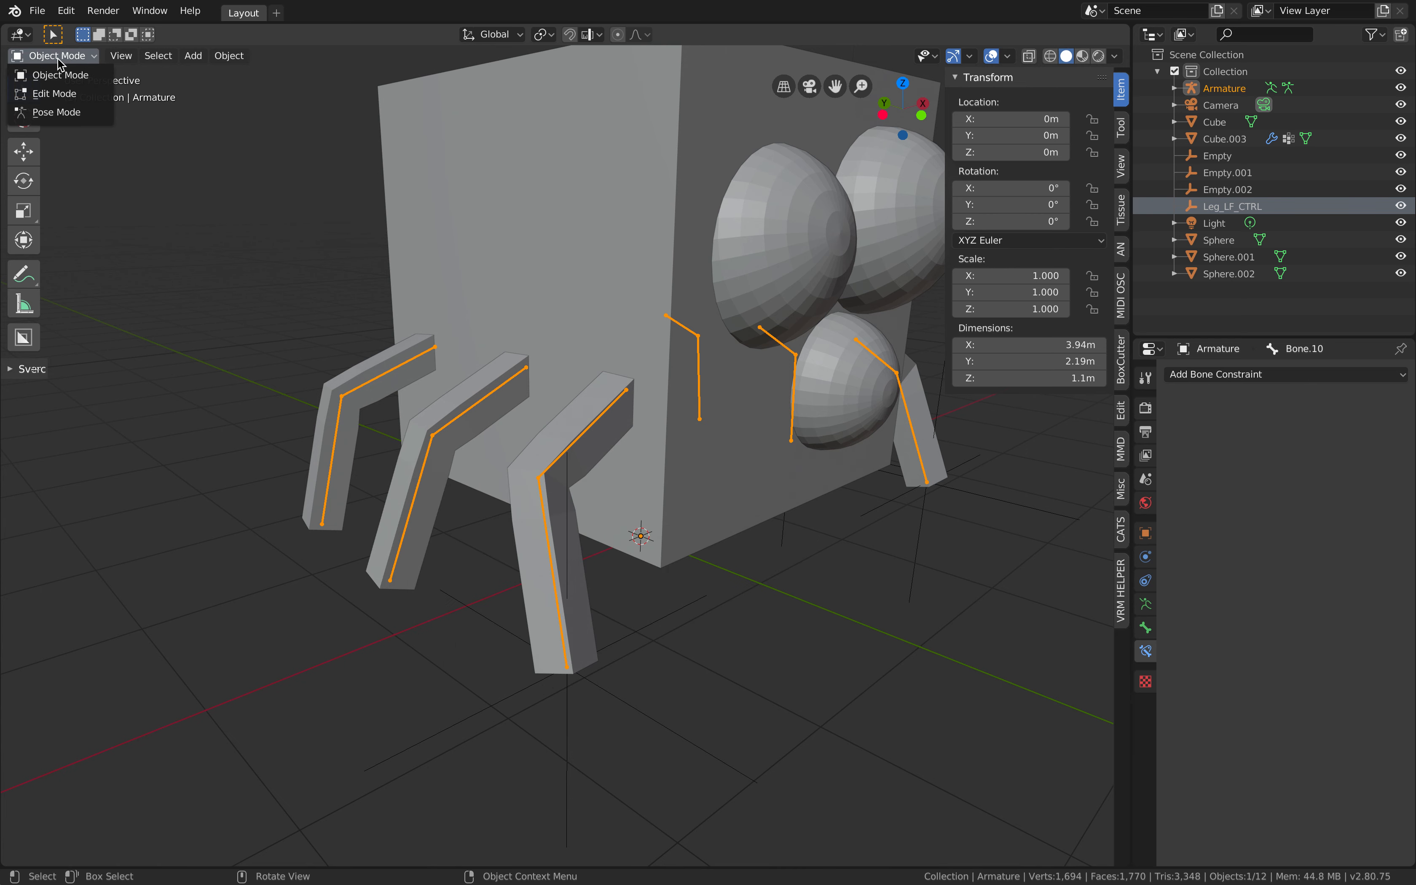
{"action": "left_click", "coordinate": [58, 111]}
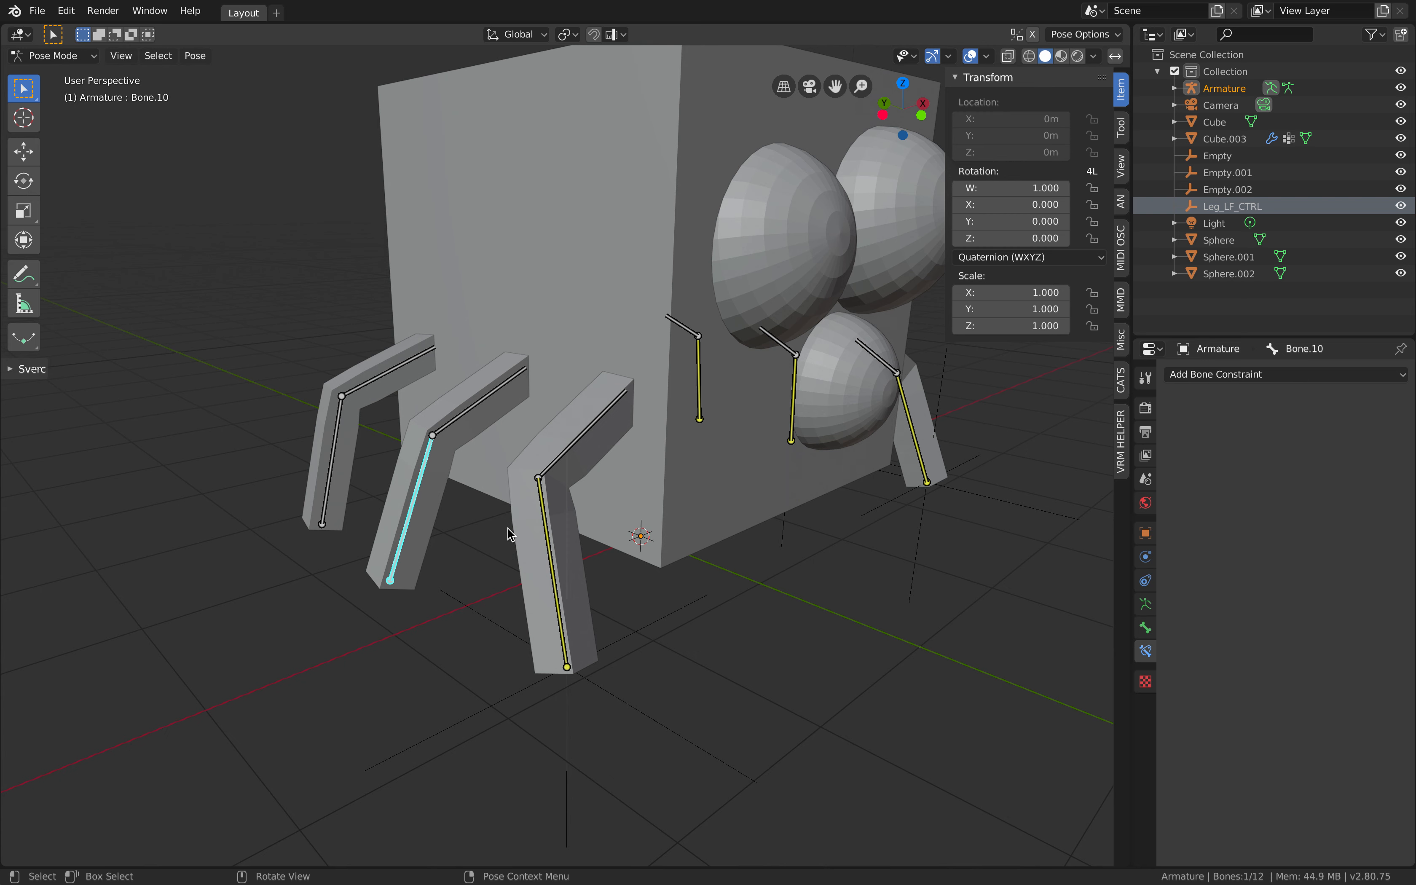
{"action": "key", "text": "F3"}
{"action": "left_click", "coordinate": [595, 560]}
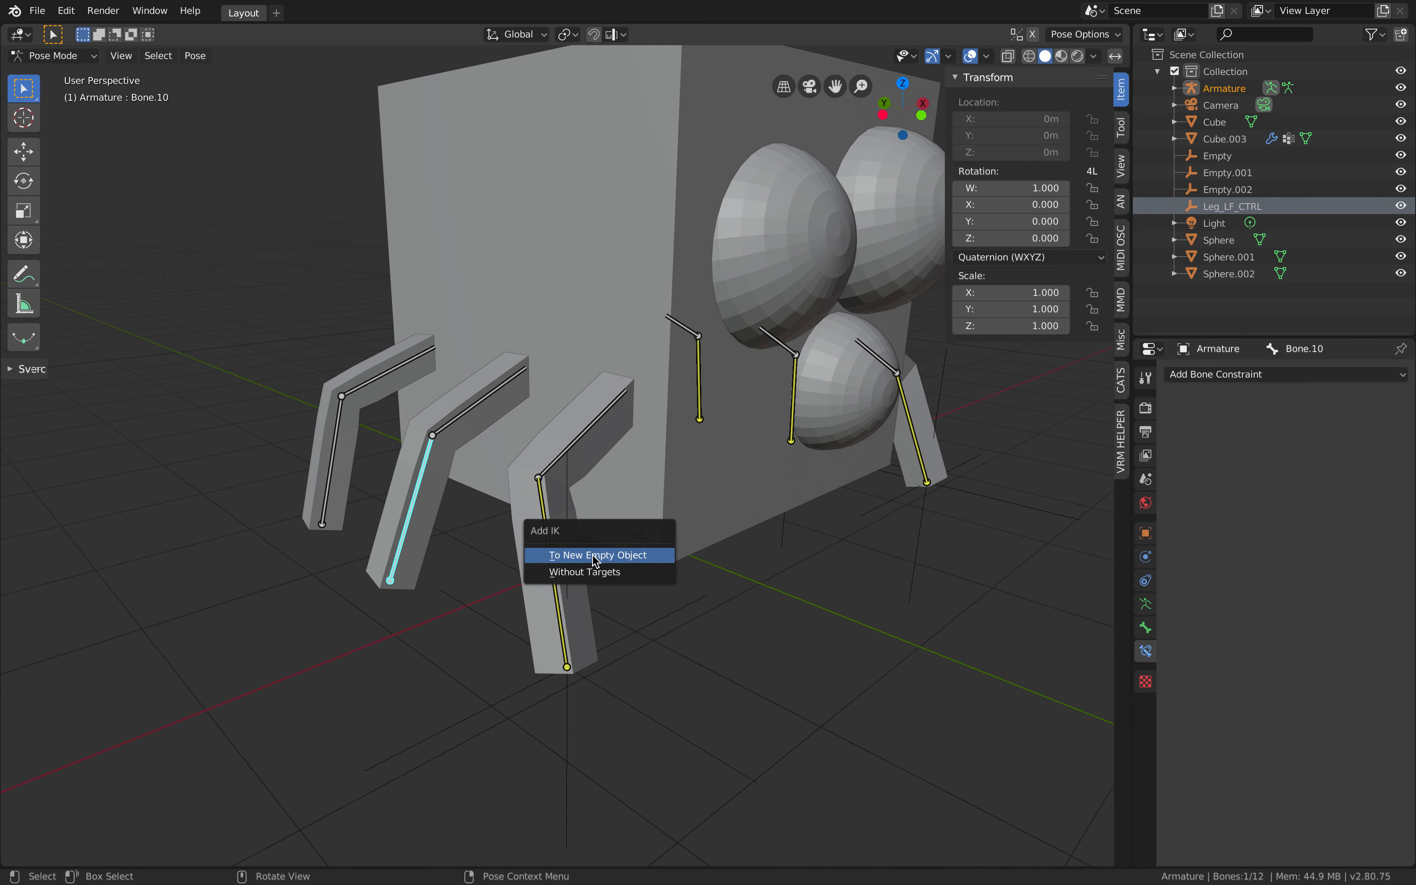
{"action": "left_click", "coordinate": [595, 562]}
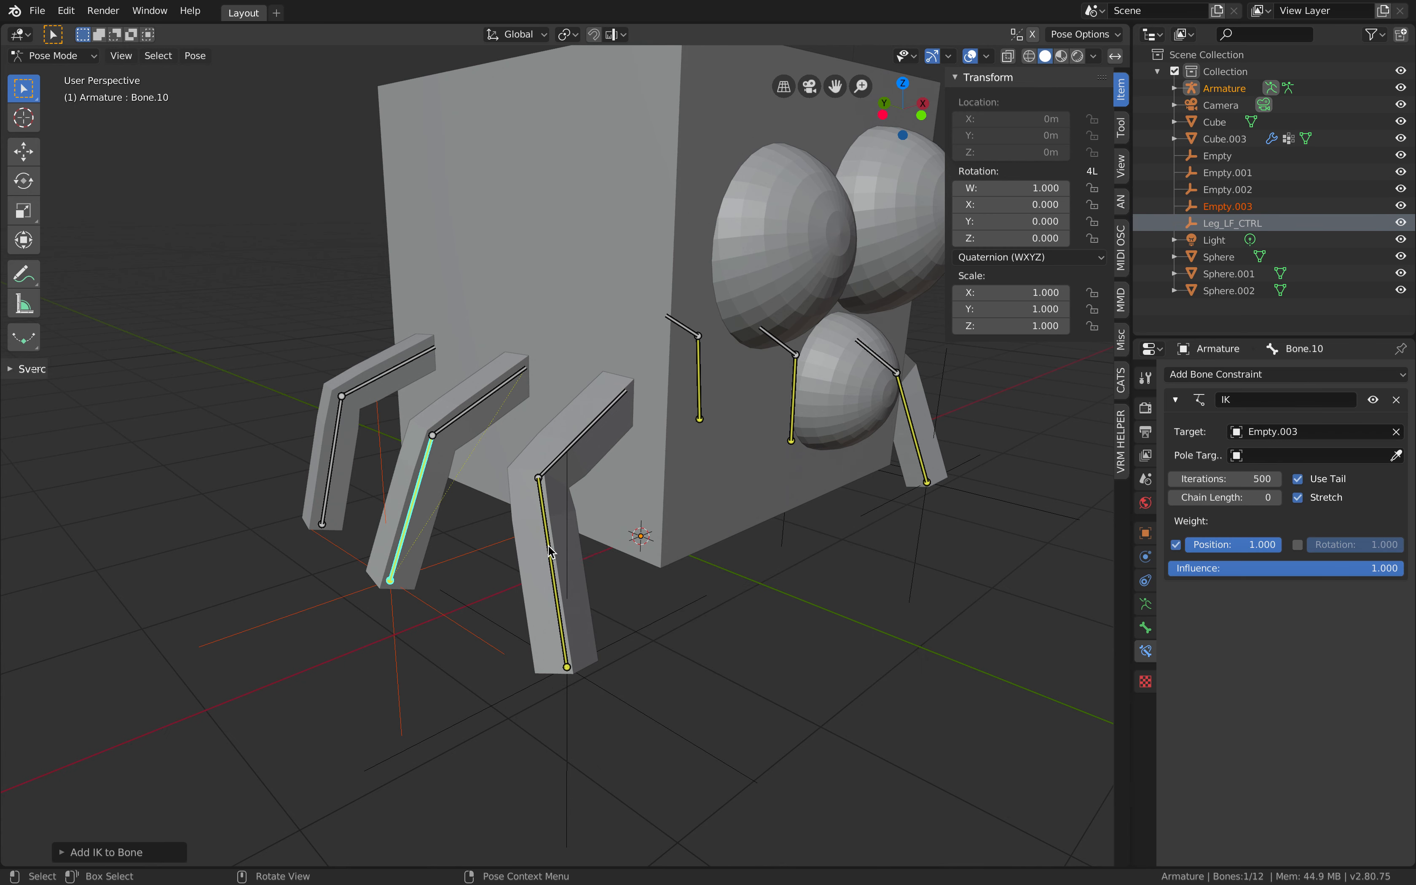
Step: Return to object mode, save the file and deselect all objects
{"action": "left_click", "coordinate": [53, 55]}
{"action": "left_click", "coordinate": [69, 77]}
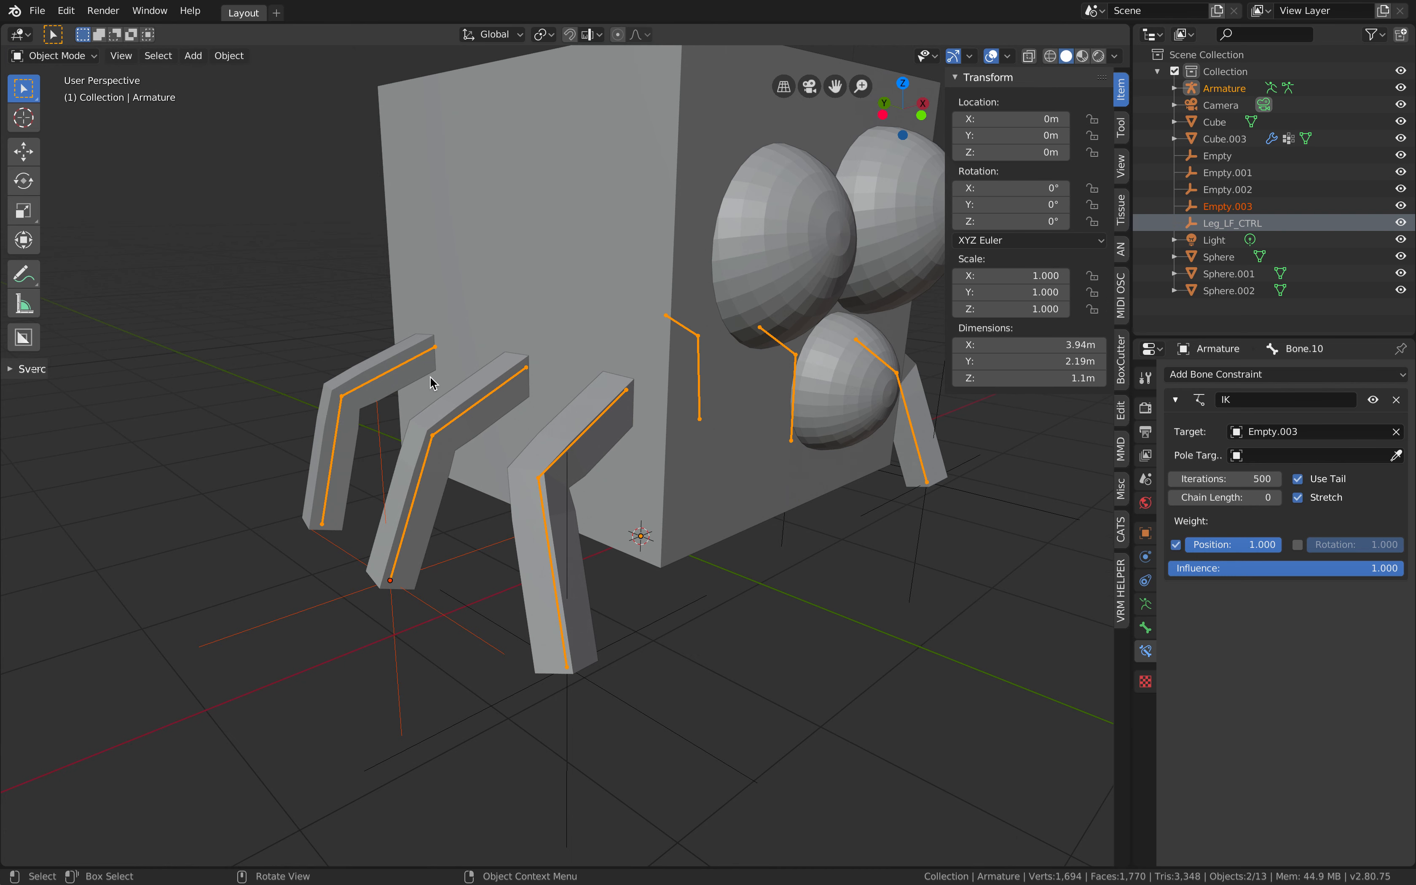
{"action": "key", "text": "ctrl+s"}
{"action": "key", "text": "alt+a"}
Step: Add a plain axes empty and move it beside the rear leg on the negative X side, to about X -2.13, Y 2.26, Z 0.71 m
{"action": "scroll", "coordinate": [429, 374], "scroll_direction": "down", "scroll_amount": 1}
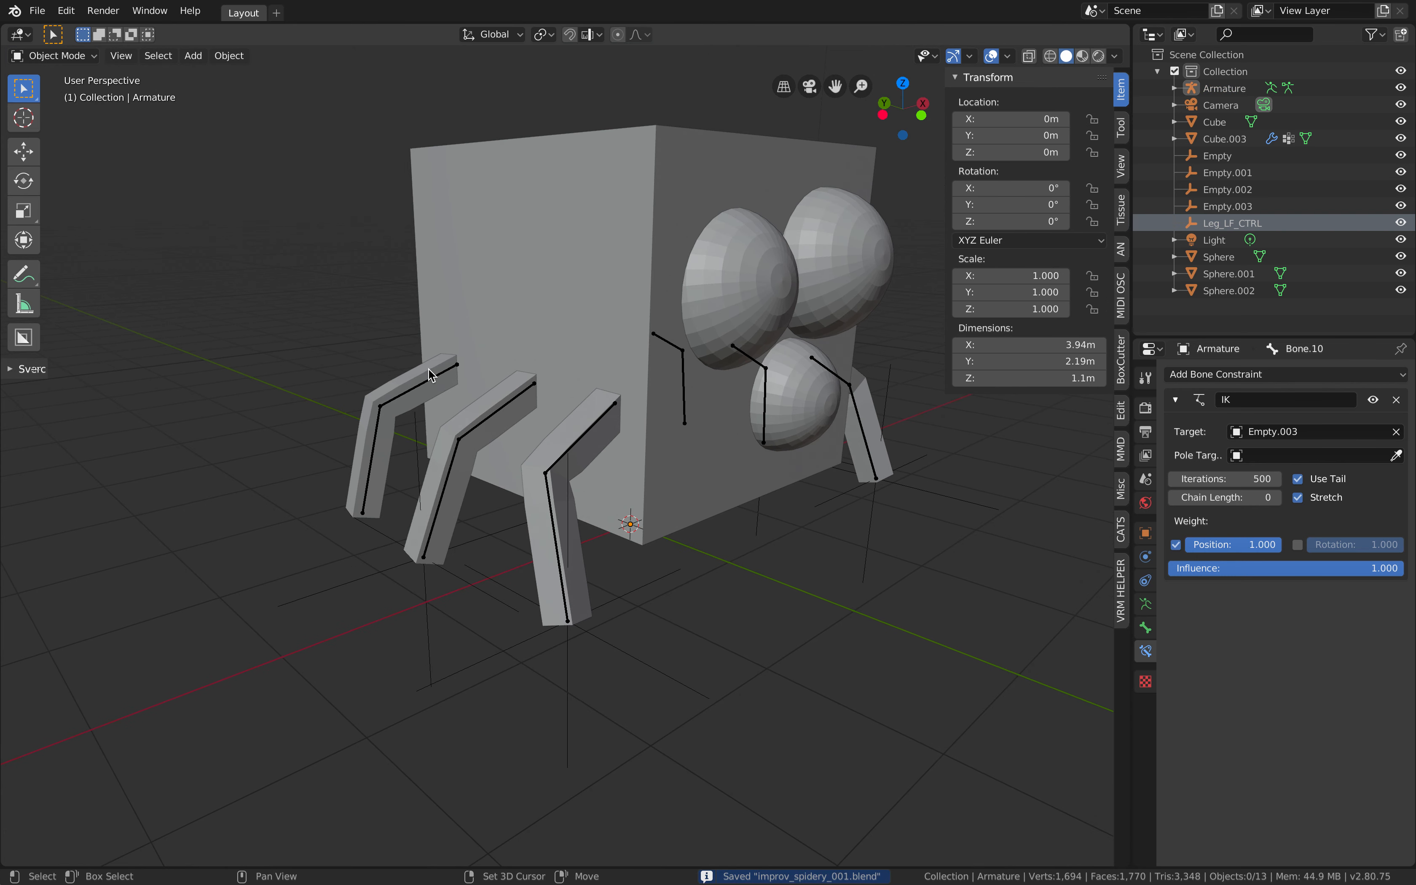
{"action": "key", "text": "shift+a"}
{"action": "mouse_move", "coordinate": [468, 520]}
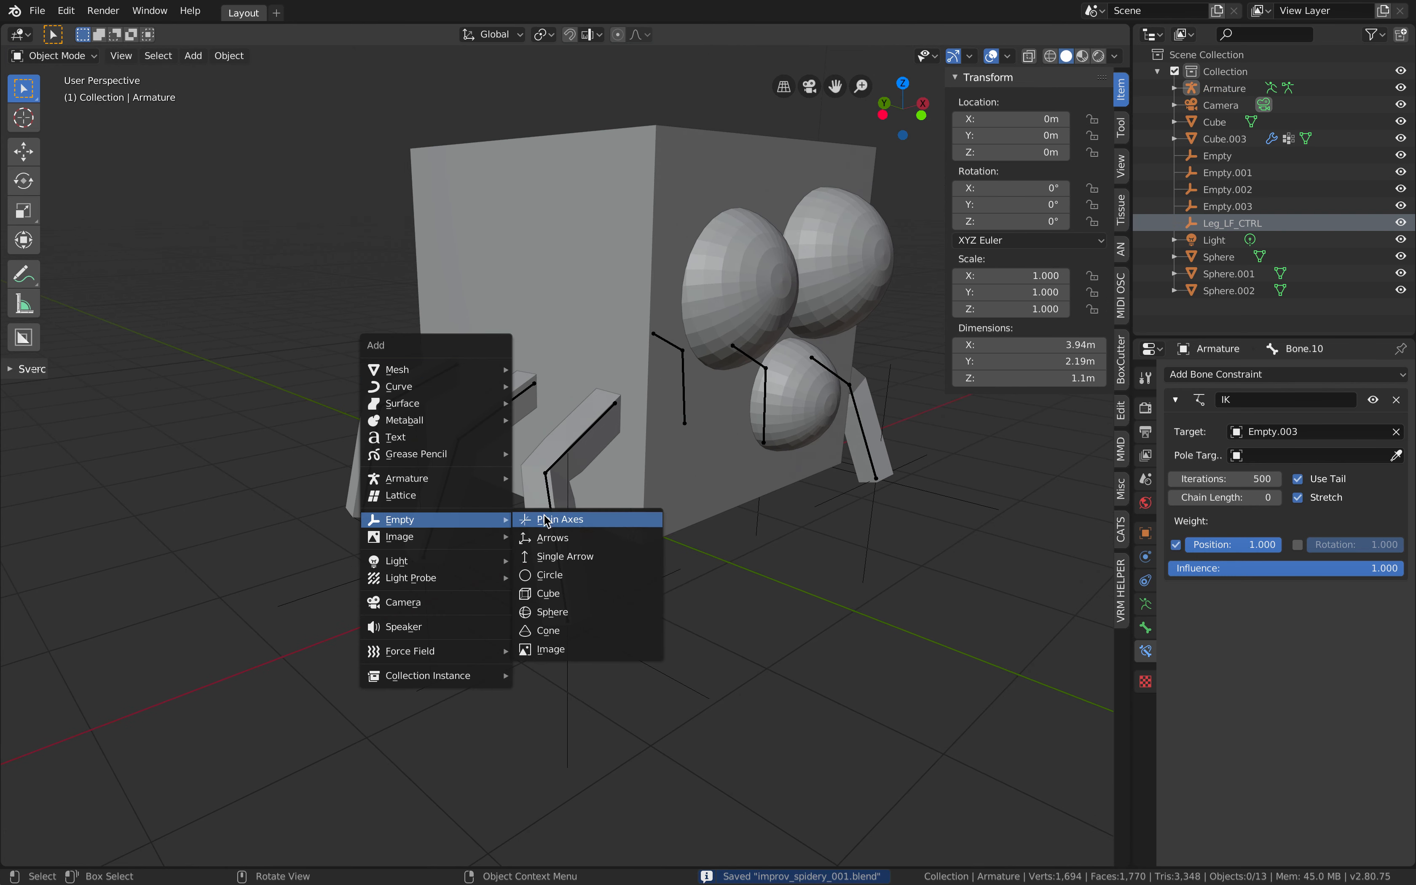
{"action": "left_click", "coordinate": [553, 521]}
{"action": "key", "text": "g"}
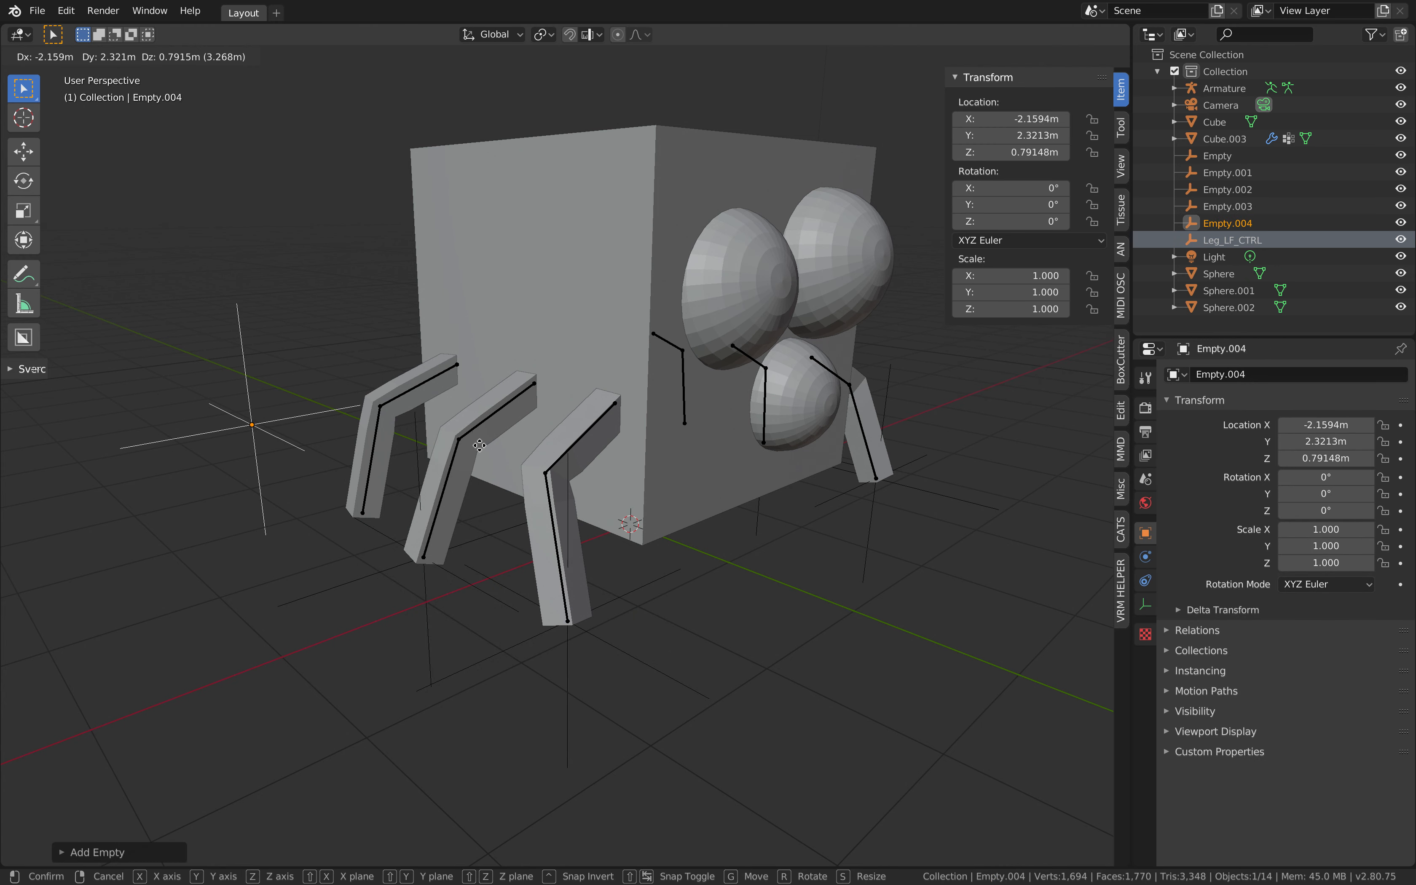
{"action": "left_click", "coordinate": [408, 419]}
{"action": "key", "text": "g"}
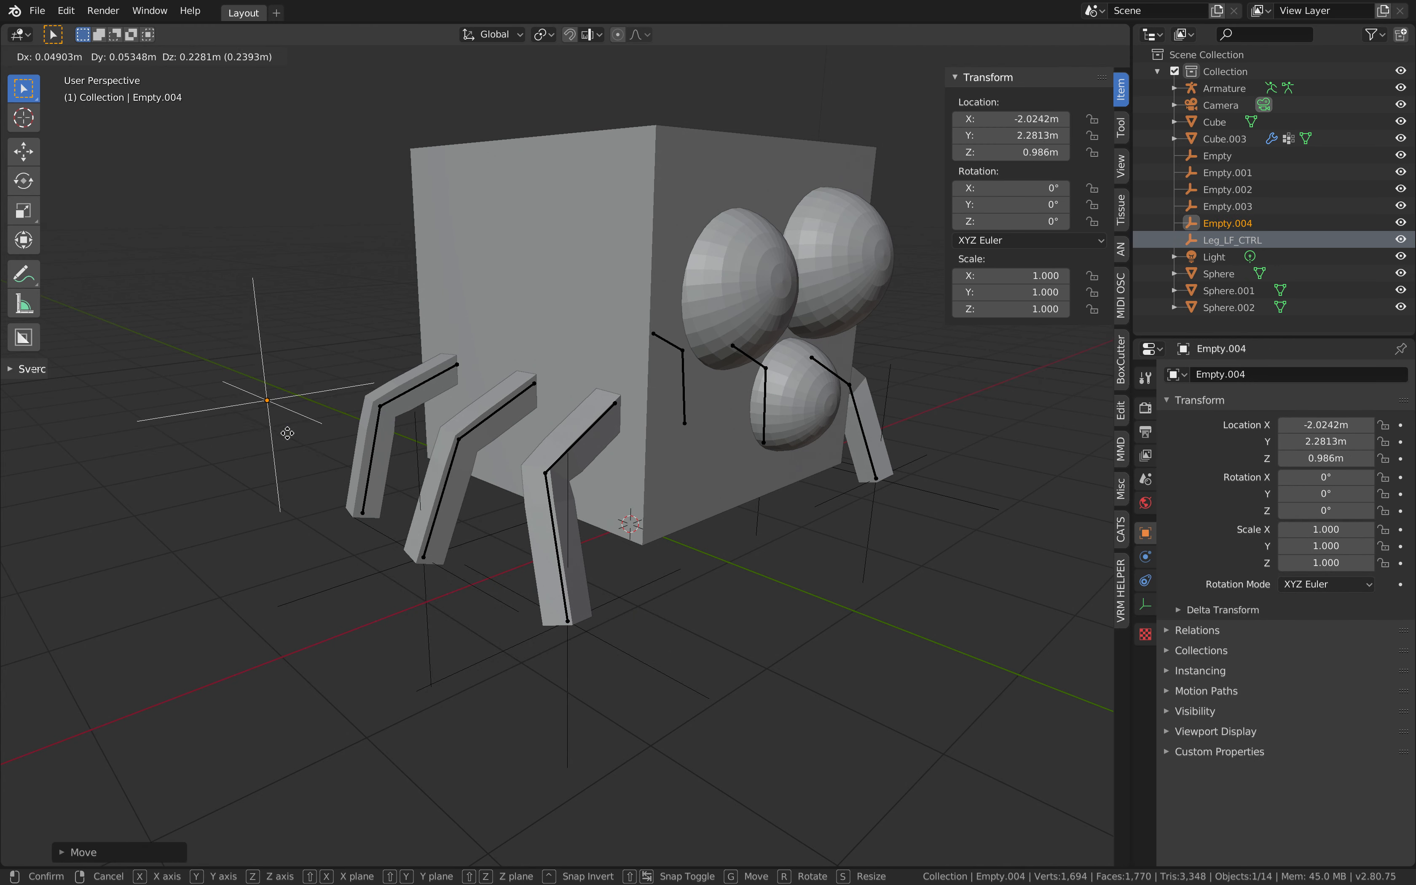
{"action": "left_click", "coordinate": [290, 434]}
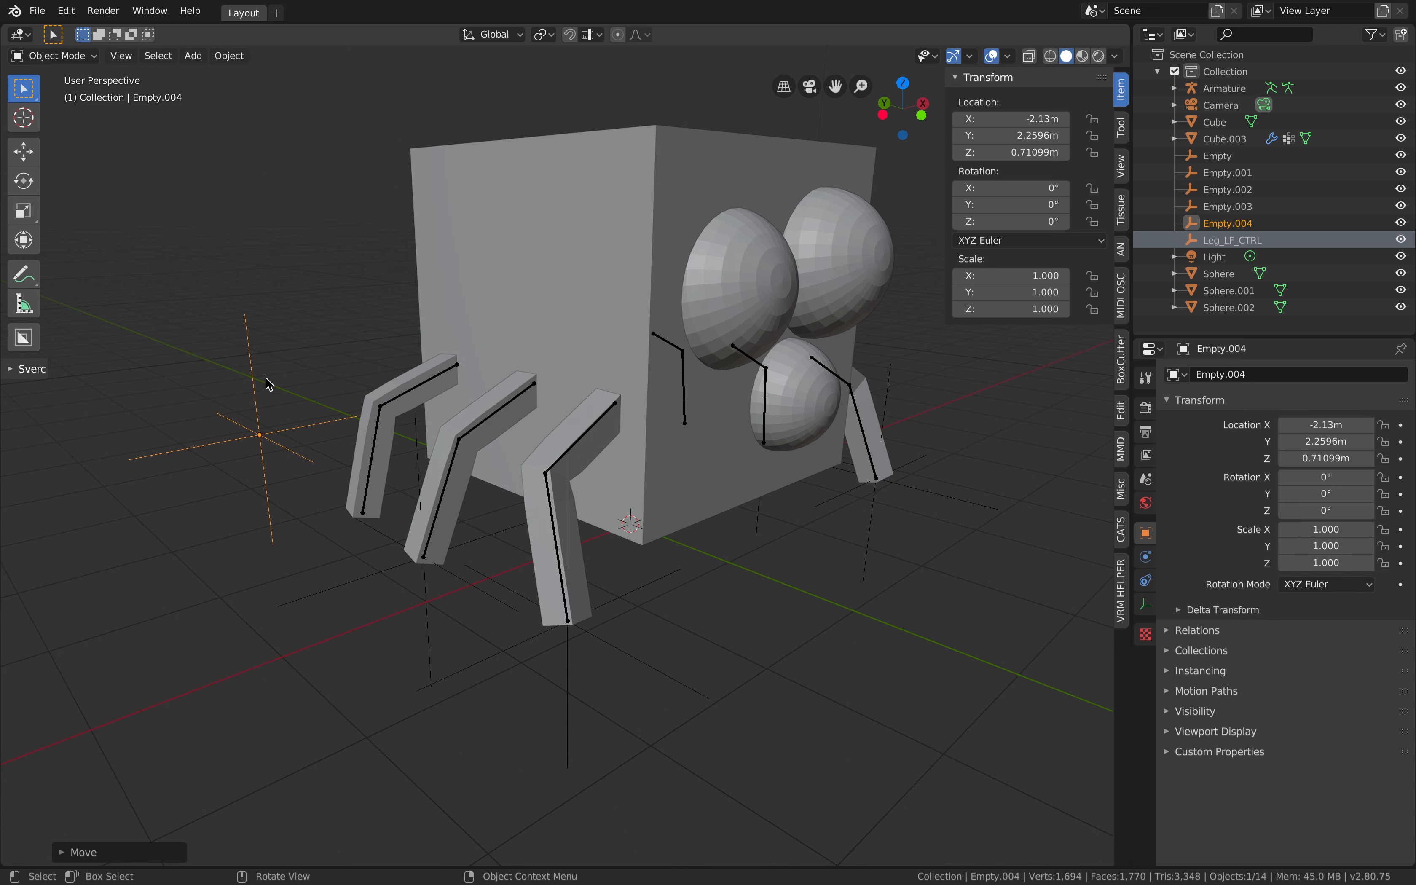
Step: Add the armature to the empty's selection, enter pose mode and select the rear leg's lower bone on the negative X side
{"action": "key", "text": "shift"}
{"action": "left_click", "coordinate": [380, 425], "text": "shift"}
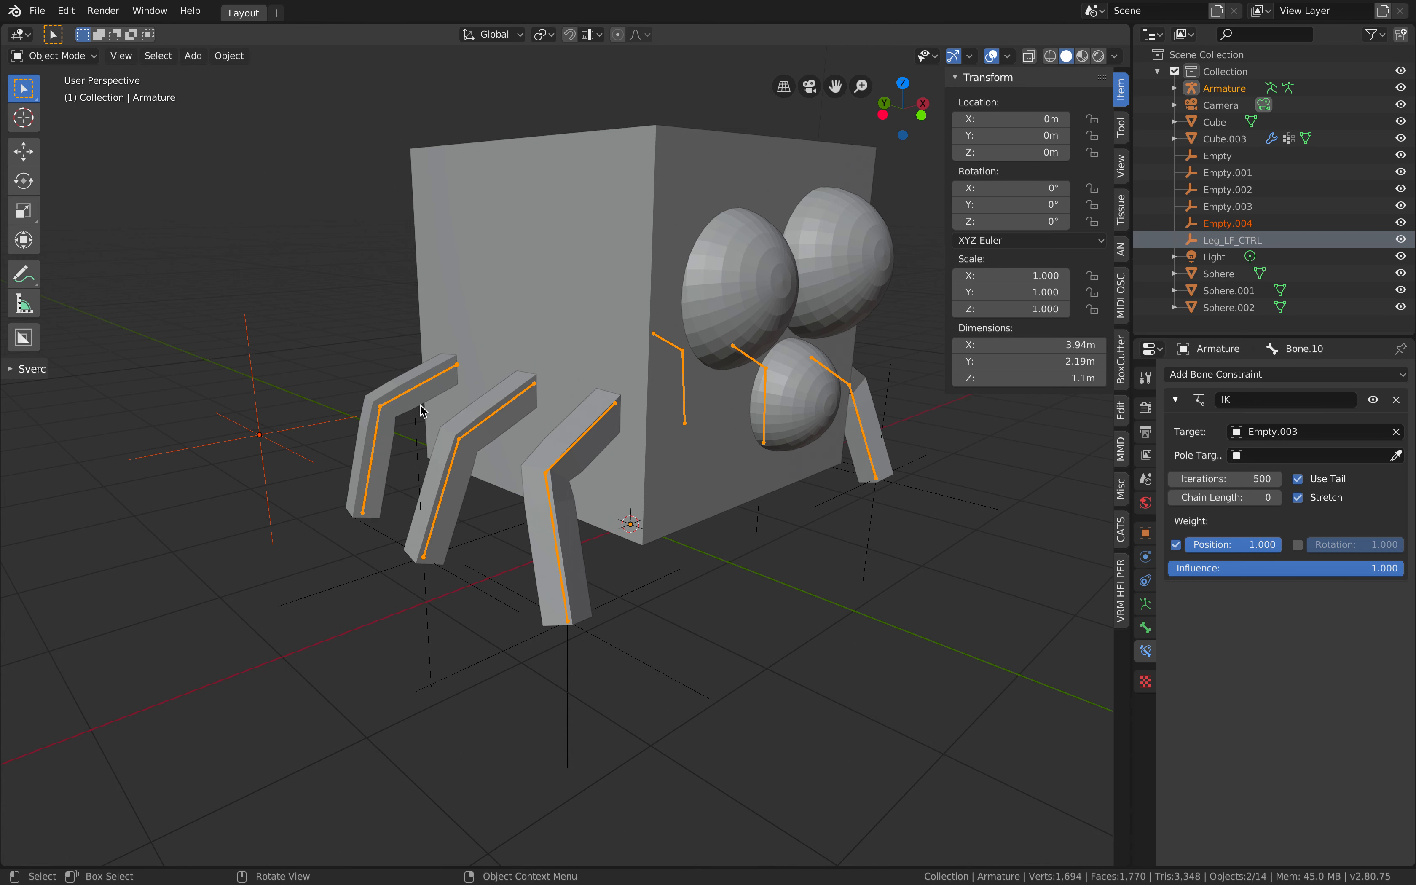
{"action": "left_click", "coordinate": [54, 56]}
{"action": "left_click", "coordinate": [56, 112]}
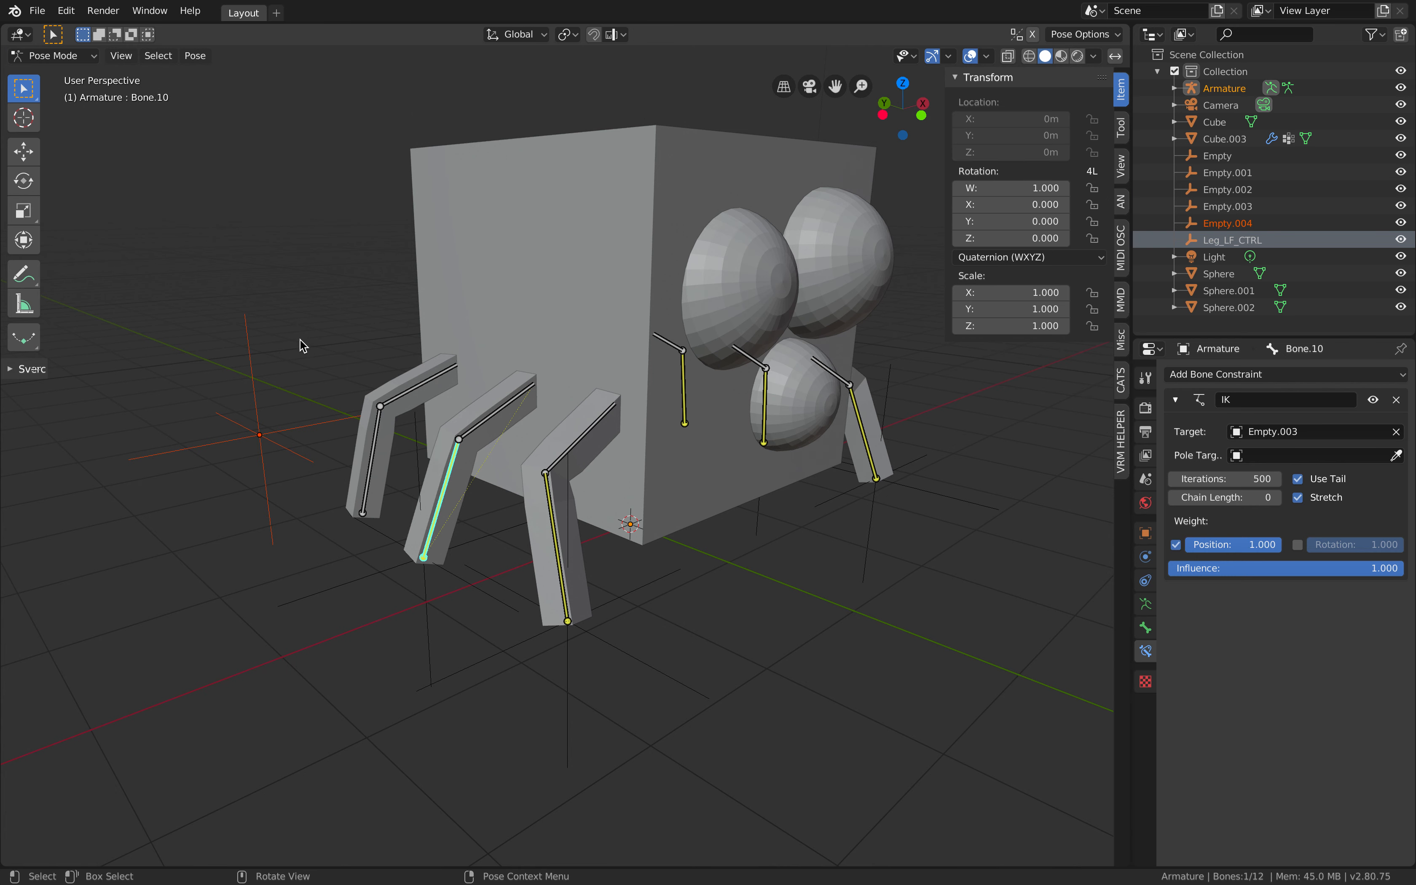
{"action": "left_click", "coordinate": [382, 439]}
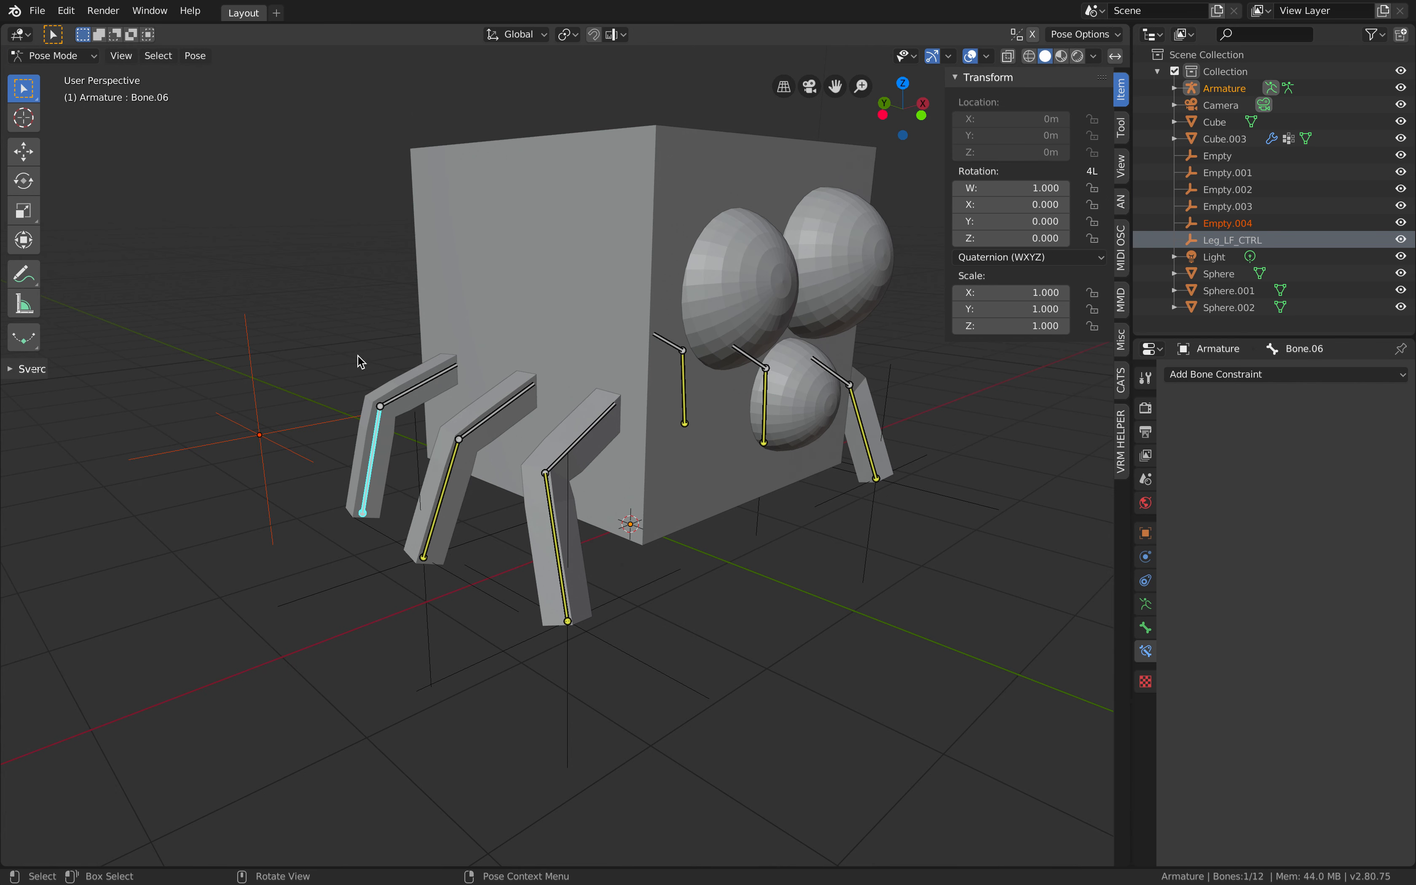
Step: Add IK to the rear leg's lower bone on the negative X side, targeting the active empty, and return to object mode
{"action": "key", "text": "F3"}
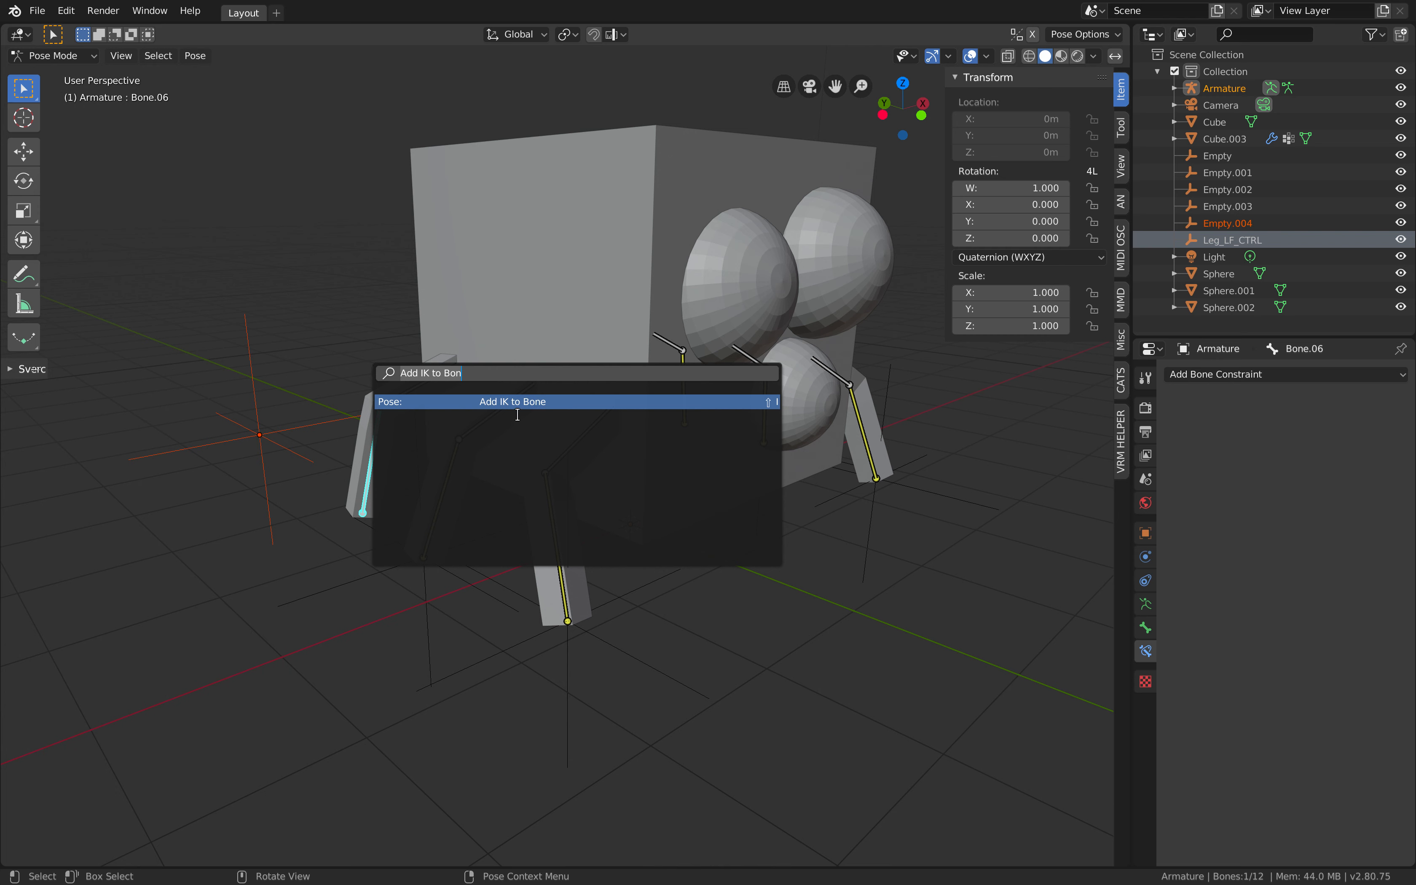
{"action": "left_click", "coordinate": [524, 403]}
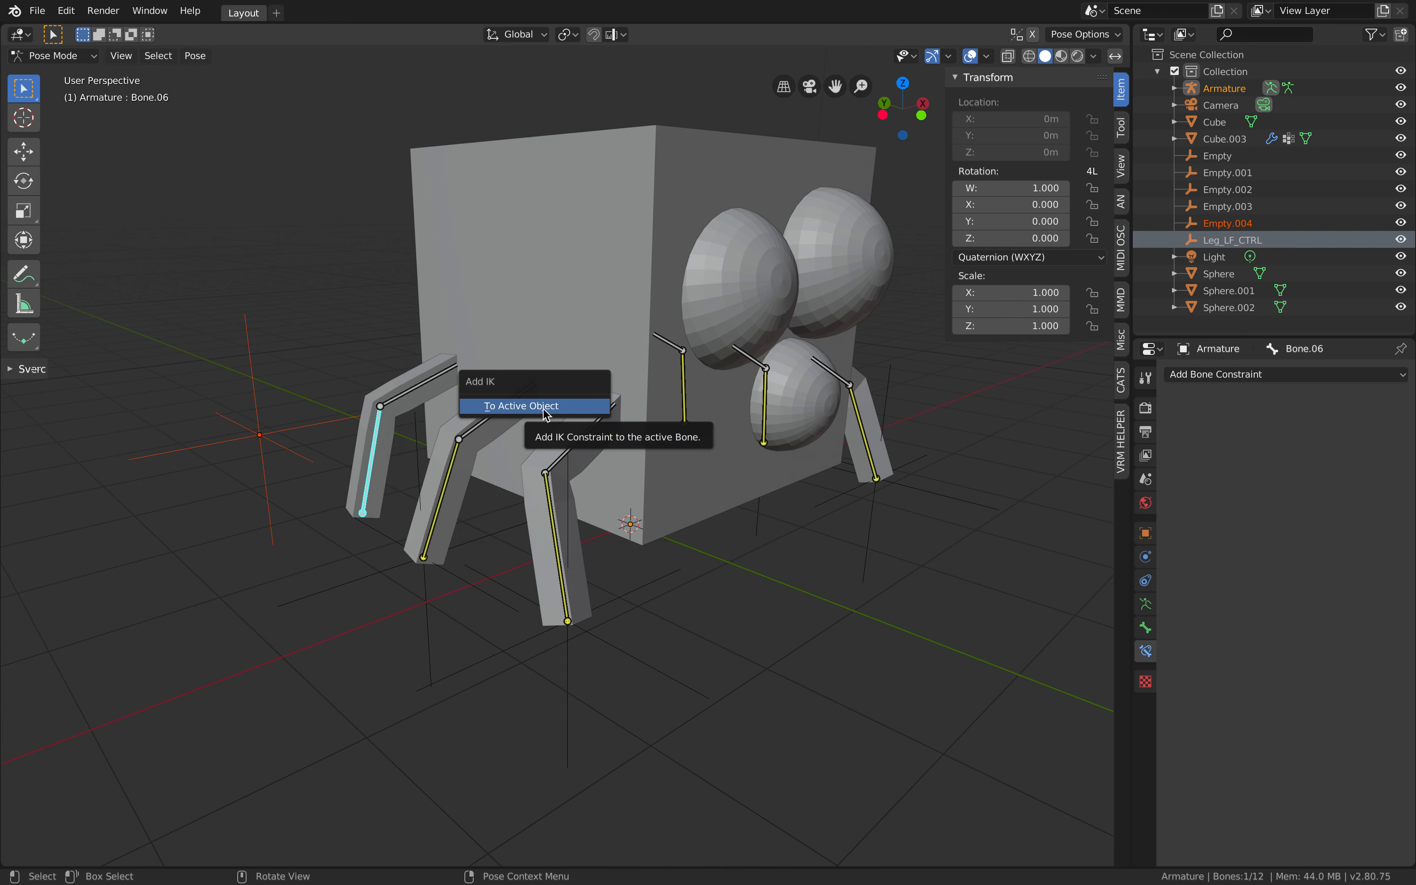
{"action": "left_click", "coordinate": [544, 408]}
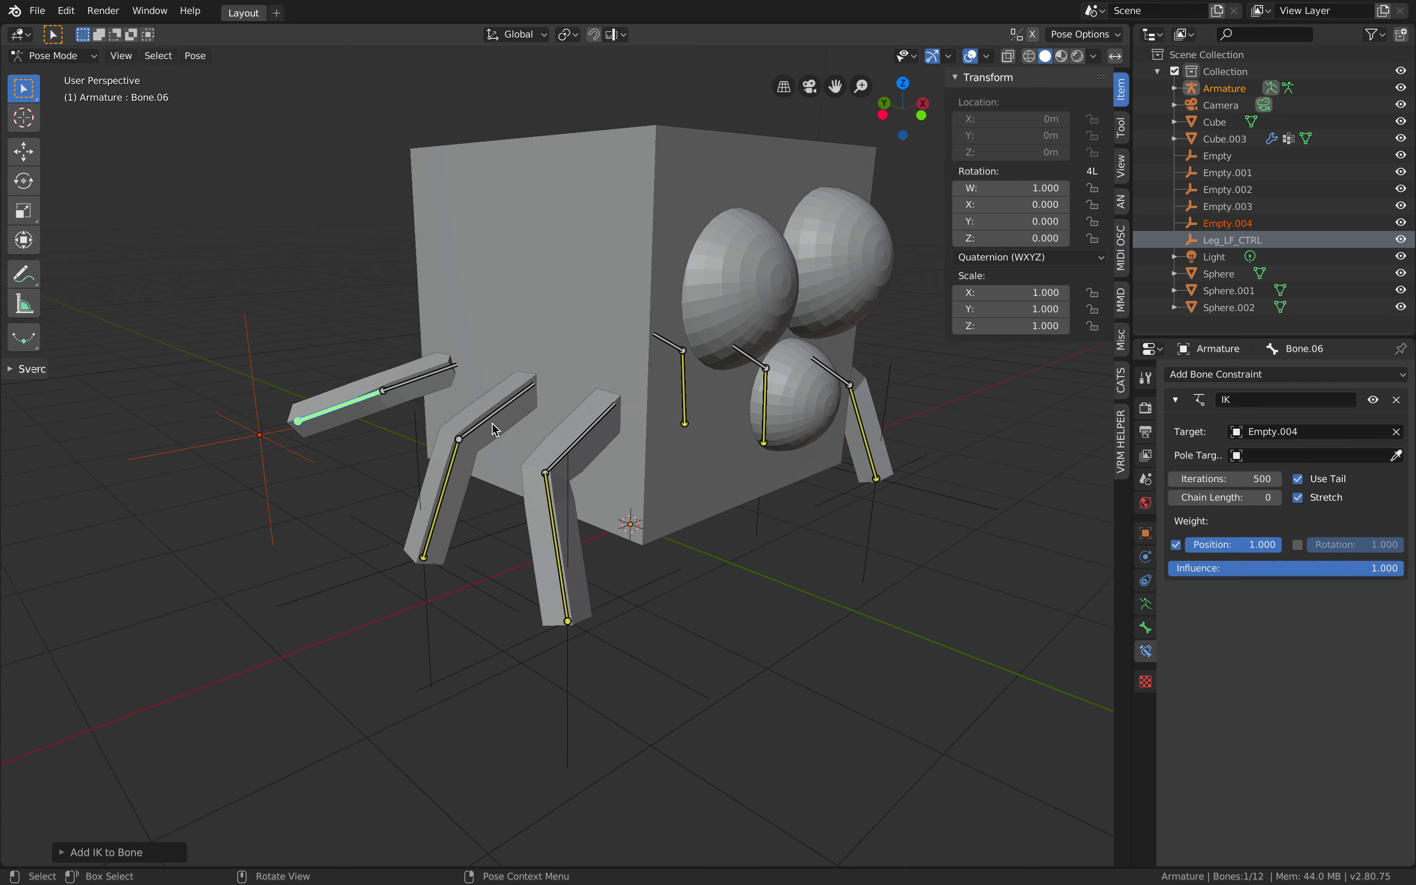
{"action": "left_click", "coordinate": [53, 55]}
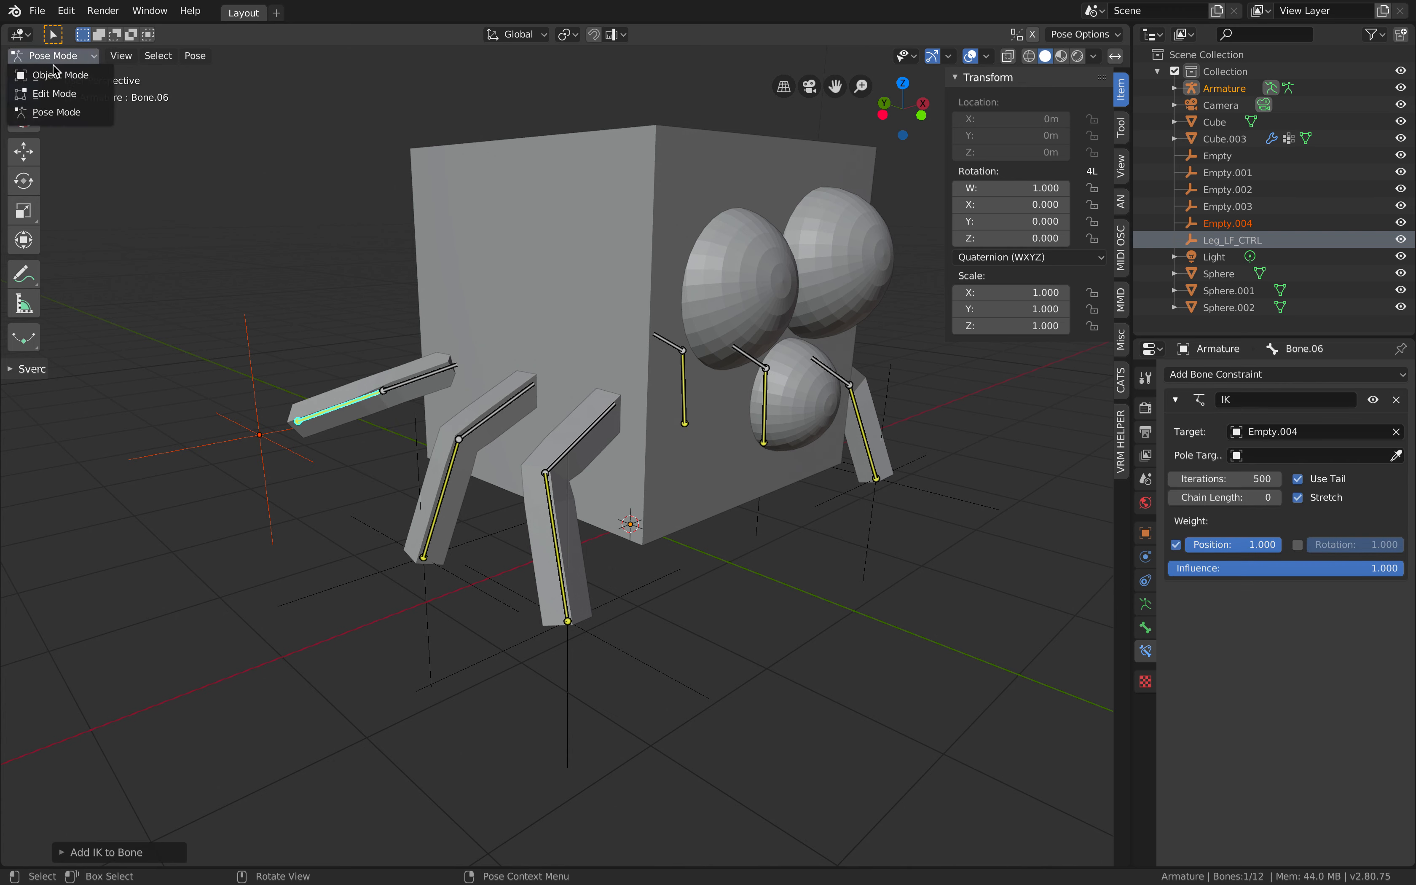
{"action": "left_click", "coordinate": [63, 76]}
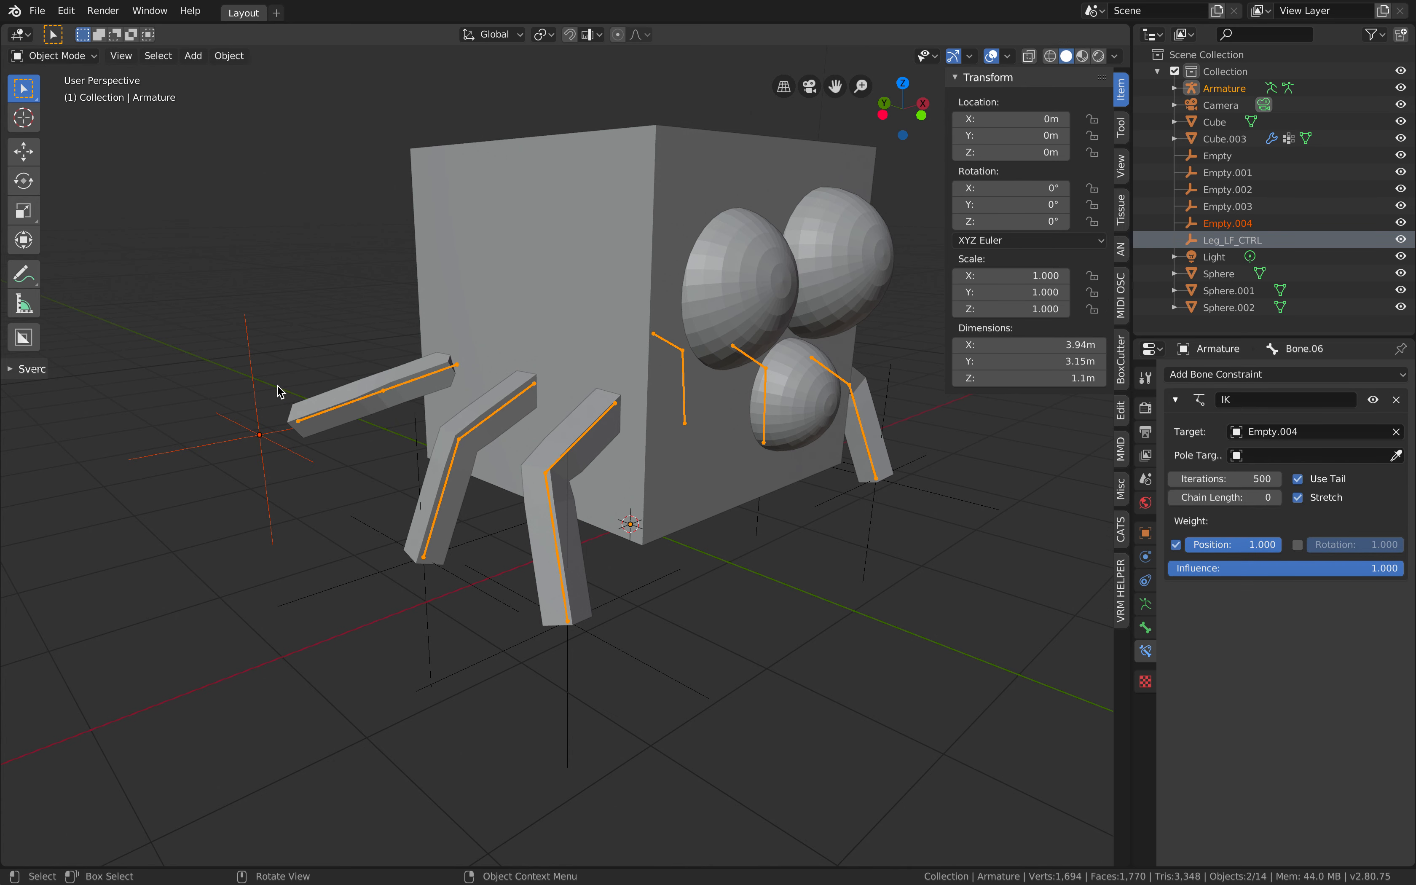
Step: Move the rear leg's empty on the negative X side to the leg tip, at about X -1.89, Y 1.04, Z 0.26 m
{"action": "left_click", "coordinate": [253, 366]}
{"action": "key", "text": "g"}
{"action": "left_click", "coordinate": [349, 427]}
{"action": "middle_click_drag", "start_coordinate": [393, 485], "coordinate": [440, 490]}
{"action": "key", "text": "g"}
{"action": "left_click", "coordinate": [497, 488]}
{"action": "key", "text": "g"}
{"action": "left_click", "coordinate": [499, 486]}
{"action": "middle_click_drag", "start_coordinate": [723, 451], "coordinate": [646, 450]}
{"action": "scroll", "coordinate": [702, 451], "scroll_direction": "down", "scroll_amount": 5}
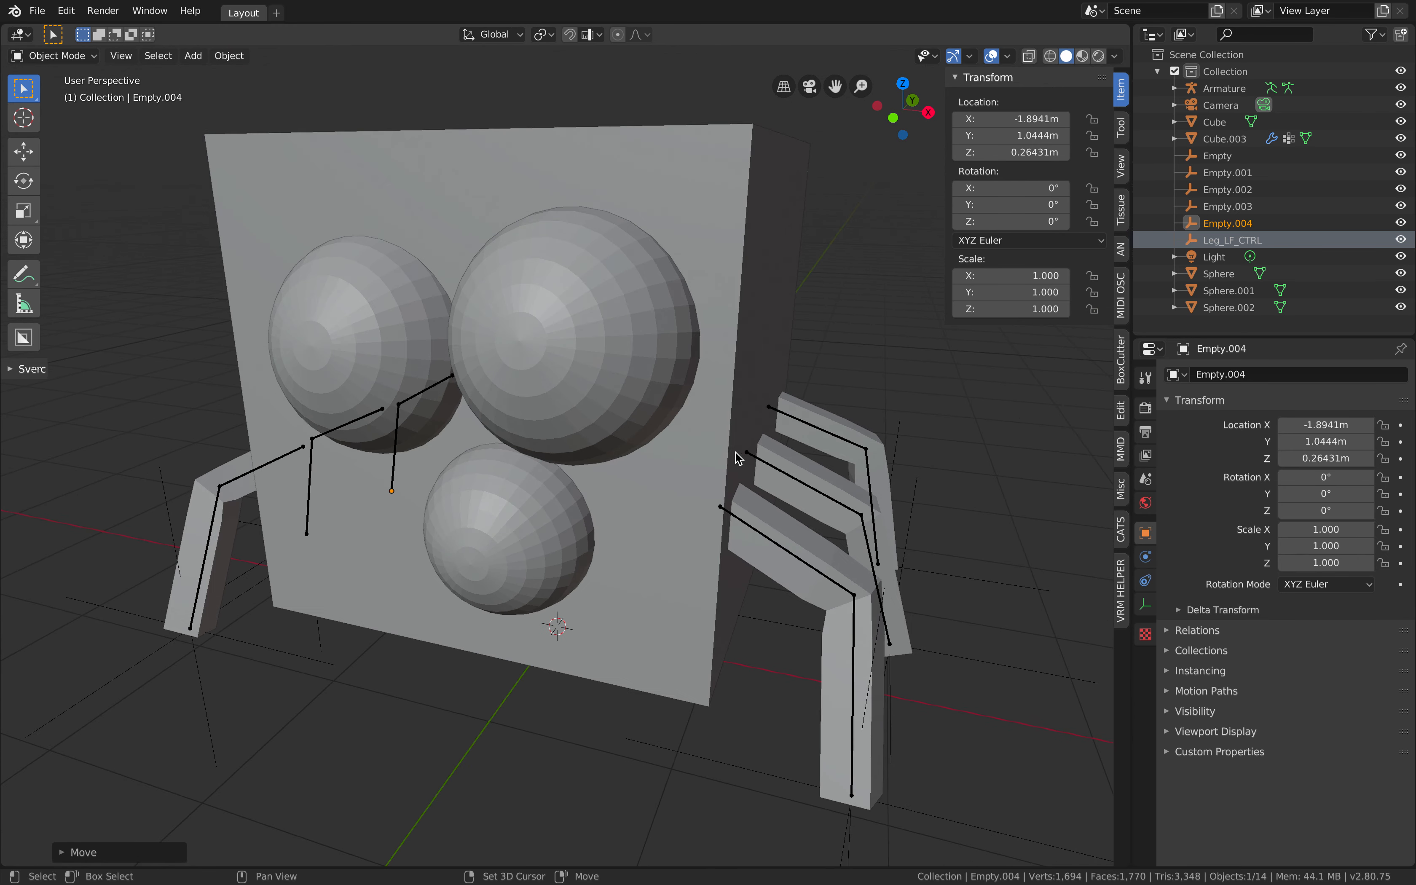
Step: Save the file and deselect all objects
{"action": "key", "text": "ctrl+s"}
{"action": "left_click", "coordinate": [75, 55]}
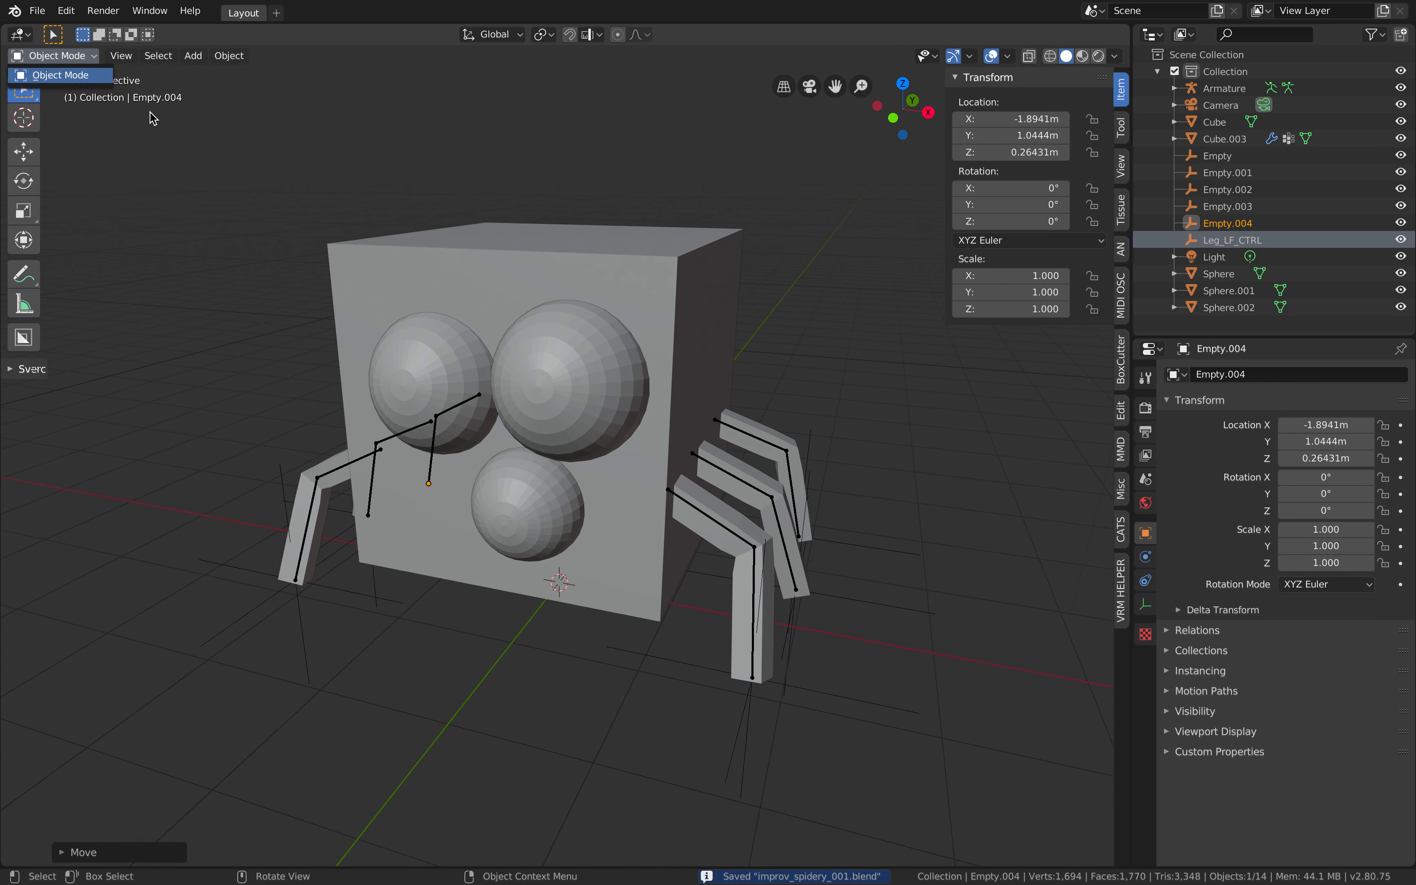
{"action": "scroll", "coordinate": [857, 386], "scroll_direction": "up", "scroll_amount": 1}
{"action": "left_click", "coordinate": [814, 462]}
{"action": "scroll", "coordinate": [809, 421], "scroll_direction": "up", "scroll_amount": 1}
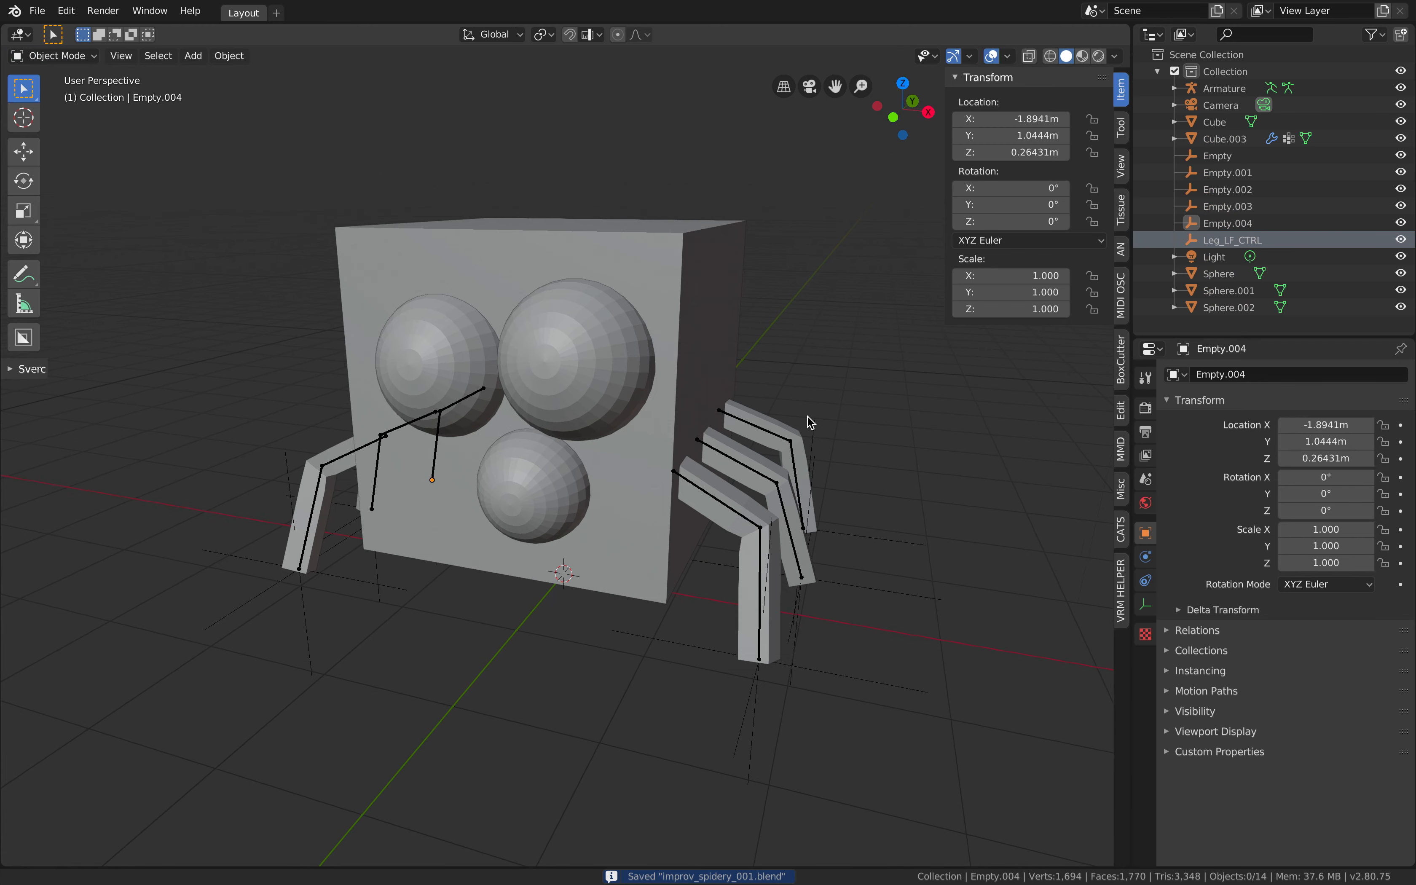
{"action": "middle_click_drag", "start_coordinate": [793, 423], "coordinate": [806, 400]}
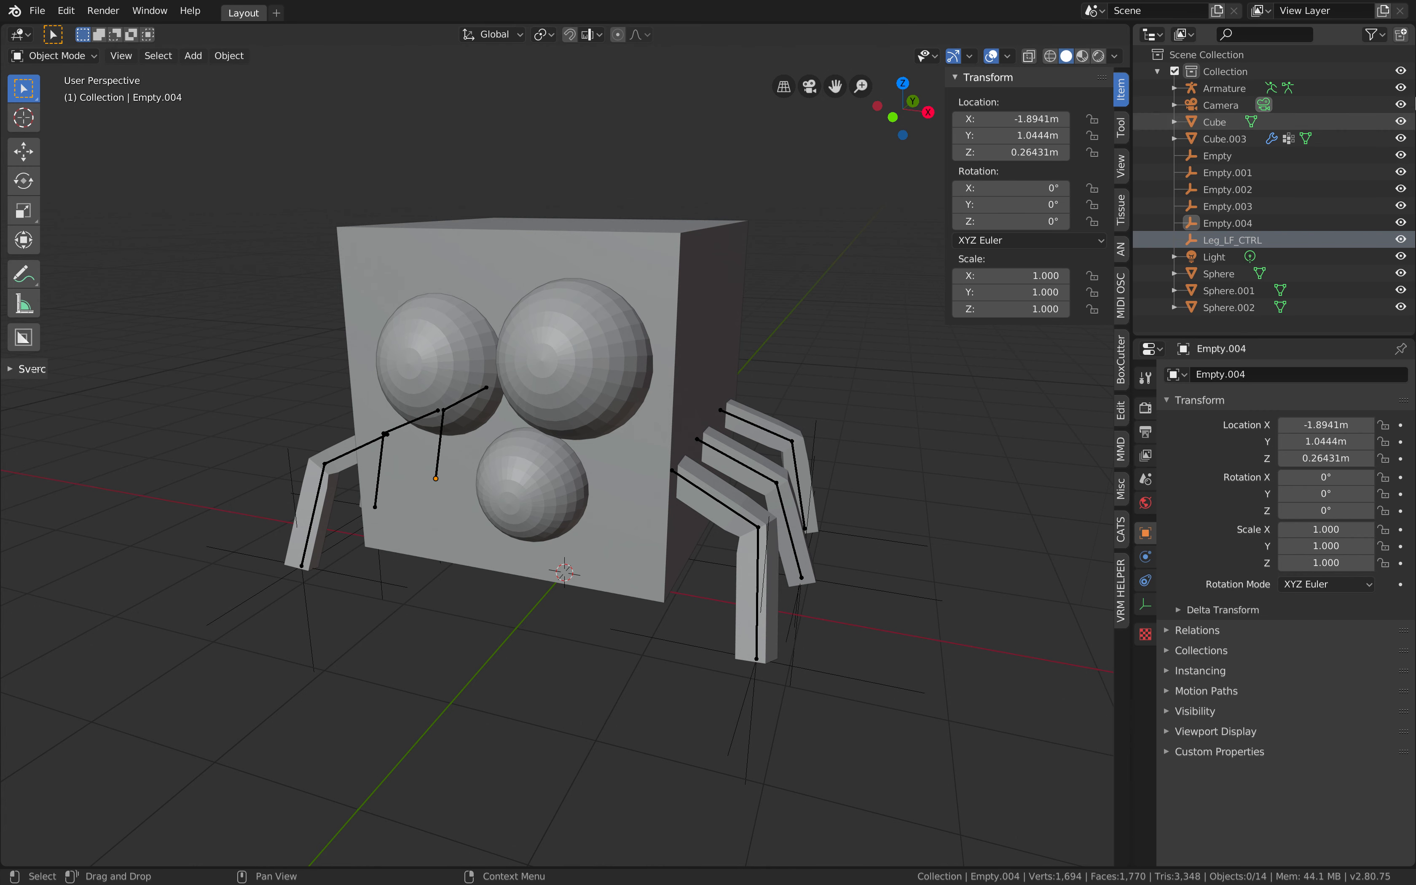
Step: Hide the armature and try moving the three leg control empties on the positive X side together
{"action": "left_click", "coordinate": [1400, 88]}
{"action": "left_click", "coordinate": [1401, 88]}
{"action": "left_click", "coordinate": [1400, 88]}
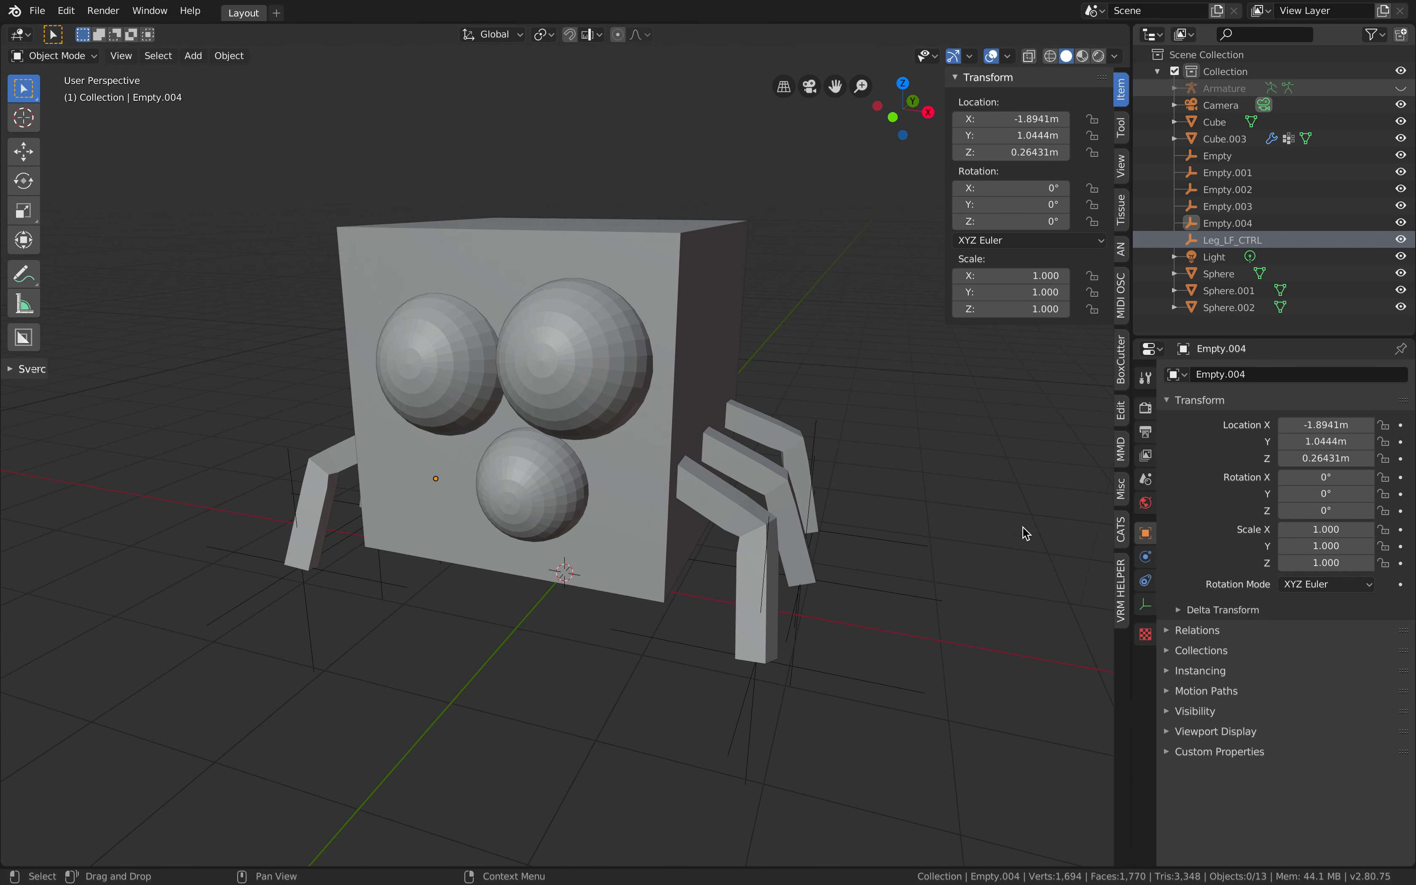
{"action": "left_click", "coordinate": [897, 537]}
{"action": "left_click", "coordinate": [874, 593], "text": "shift"}
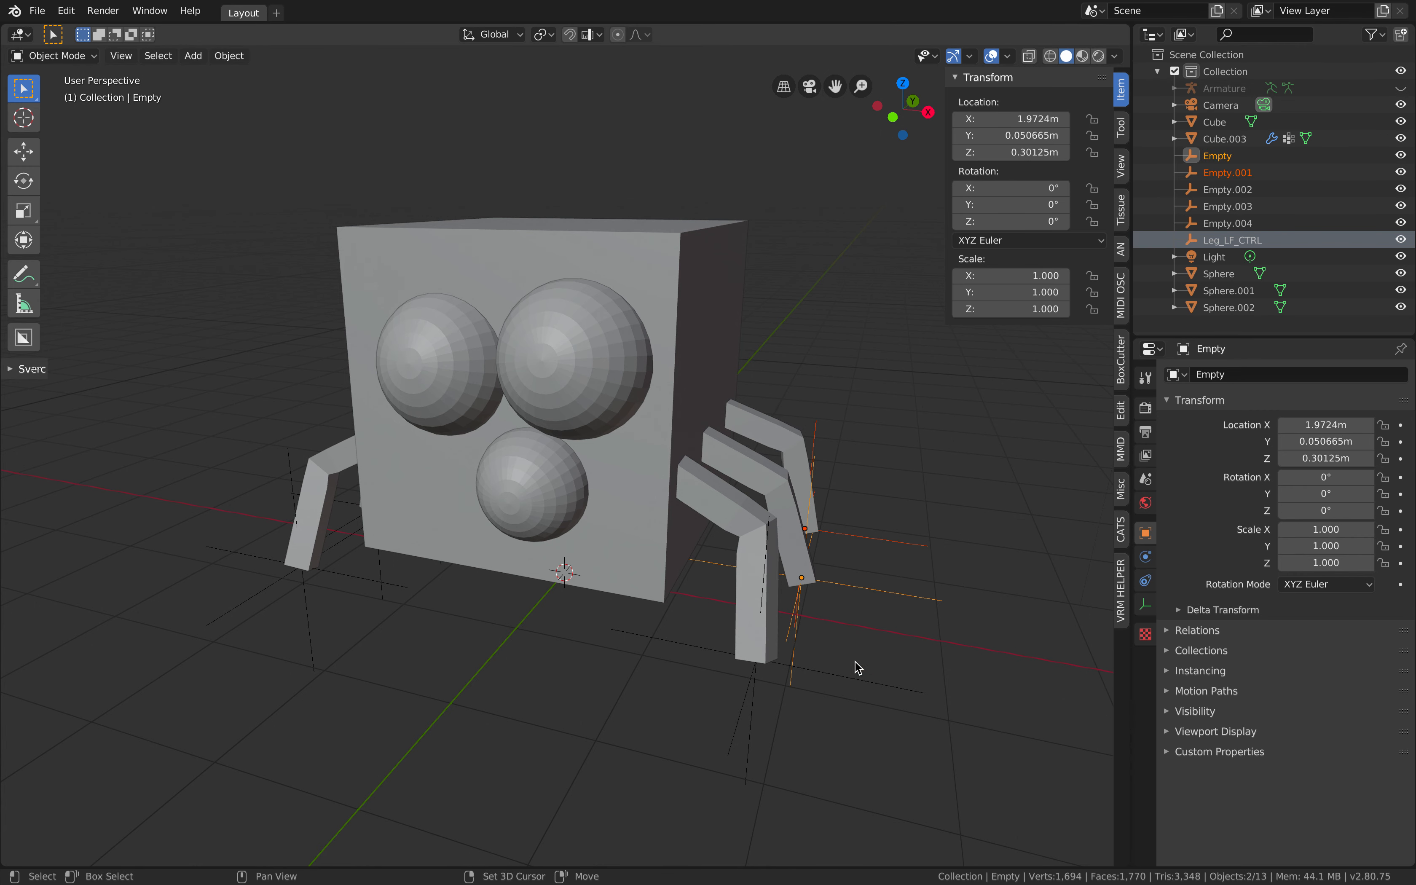
{"action": "left_click", "coordinate": [848, 679], "text": "shift"}
{"action": "key", "text": "g"}
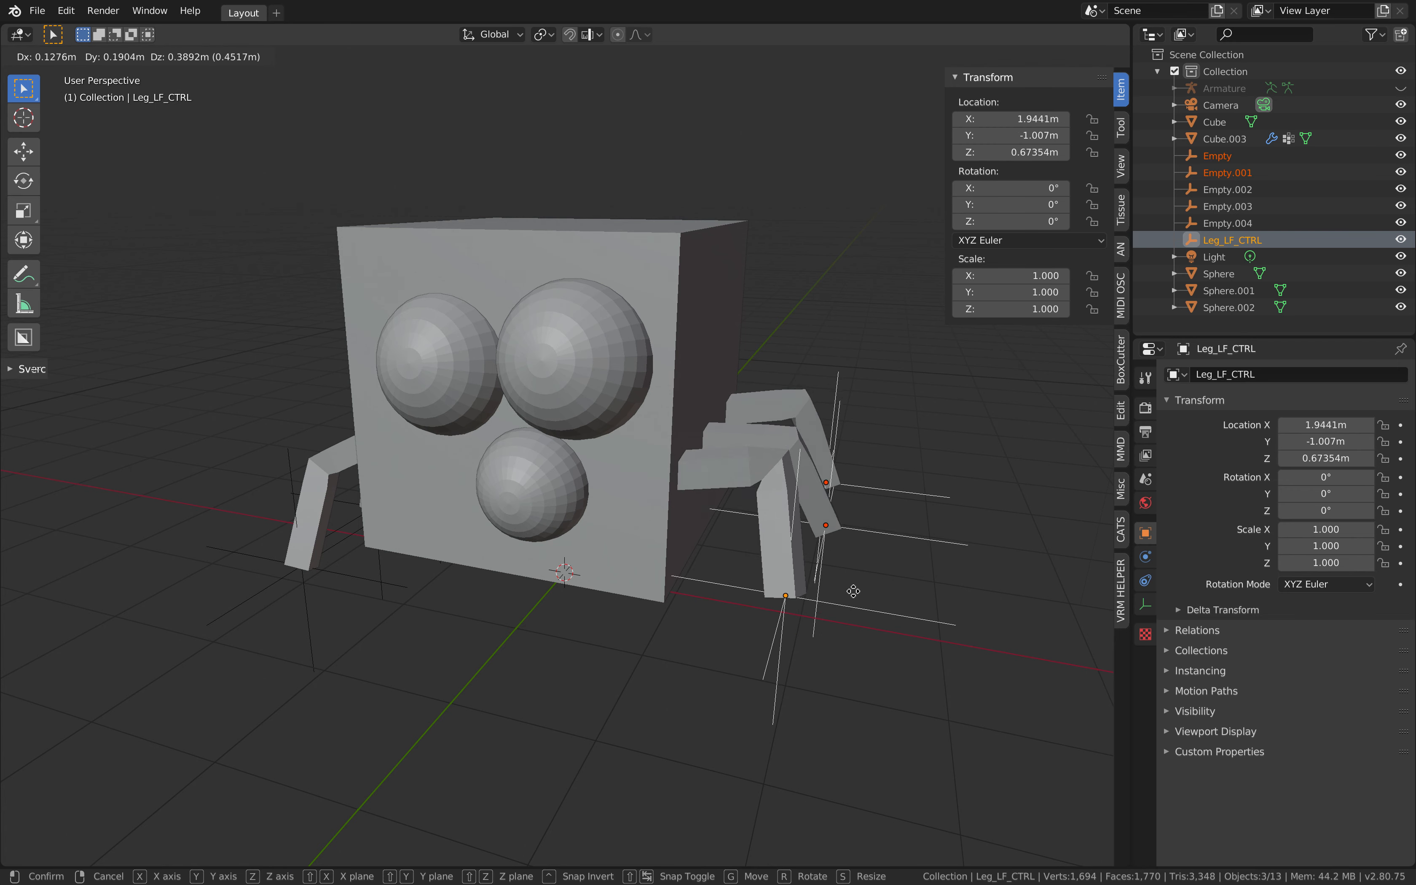
{"action": "left_click", "coordinate": [877, 648]}
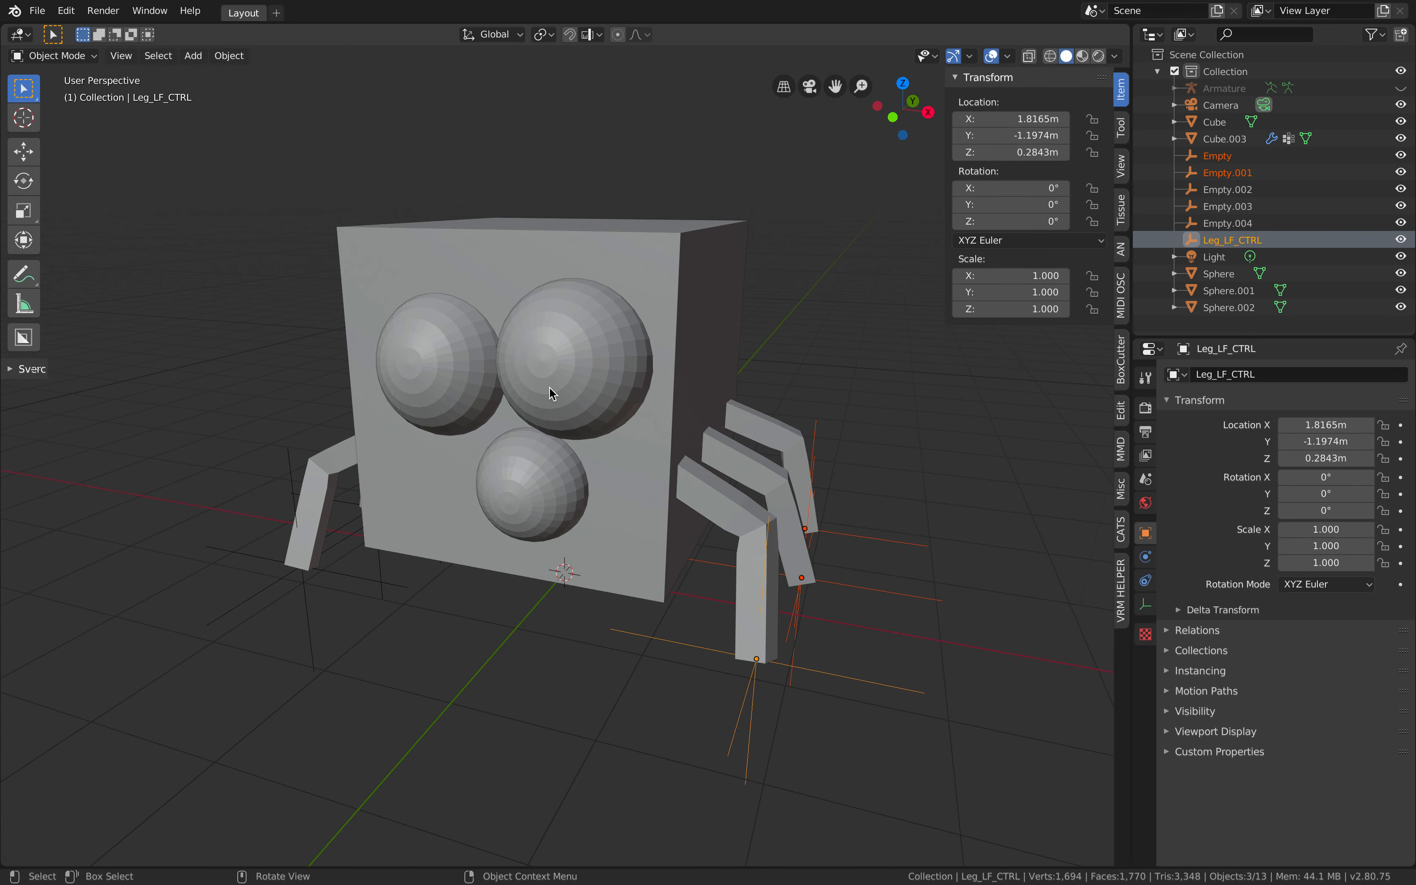
{"action": "middle_click_drag", "start_coordinate": [467, 551], "coordinate": [512, 473]}
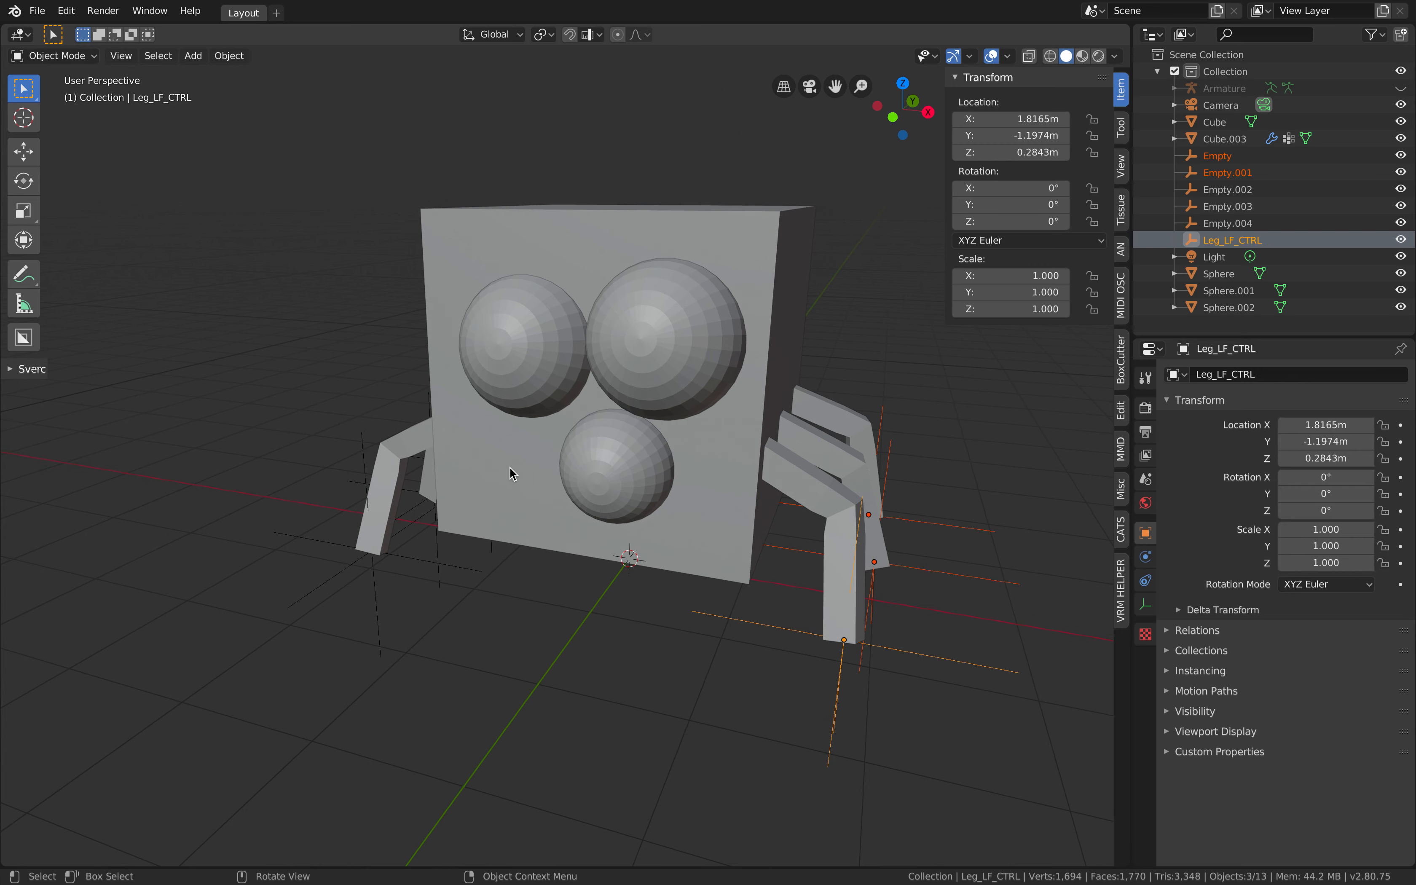
Step: Make the armature visible, select it and save the file
{"action": "left_click", "coordinate": [1235, 95]}
{"action": "left_click", "coordinate": [1400, 88]}
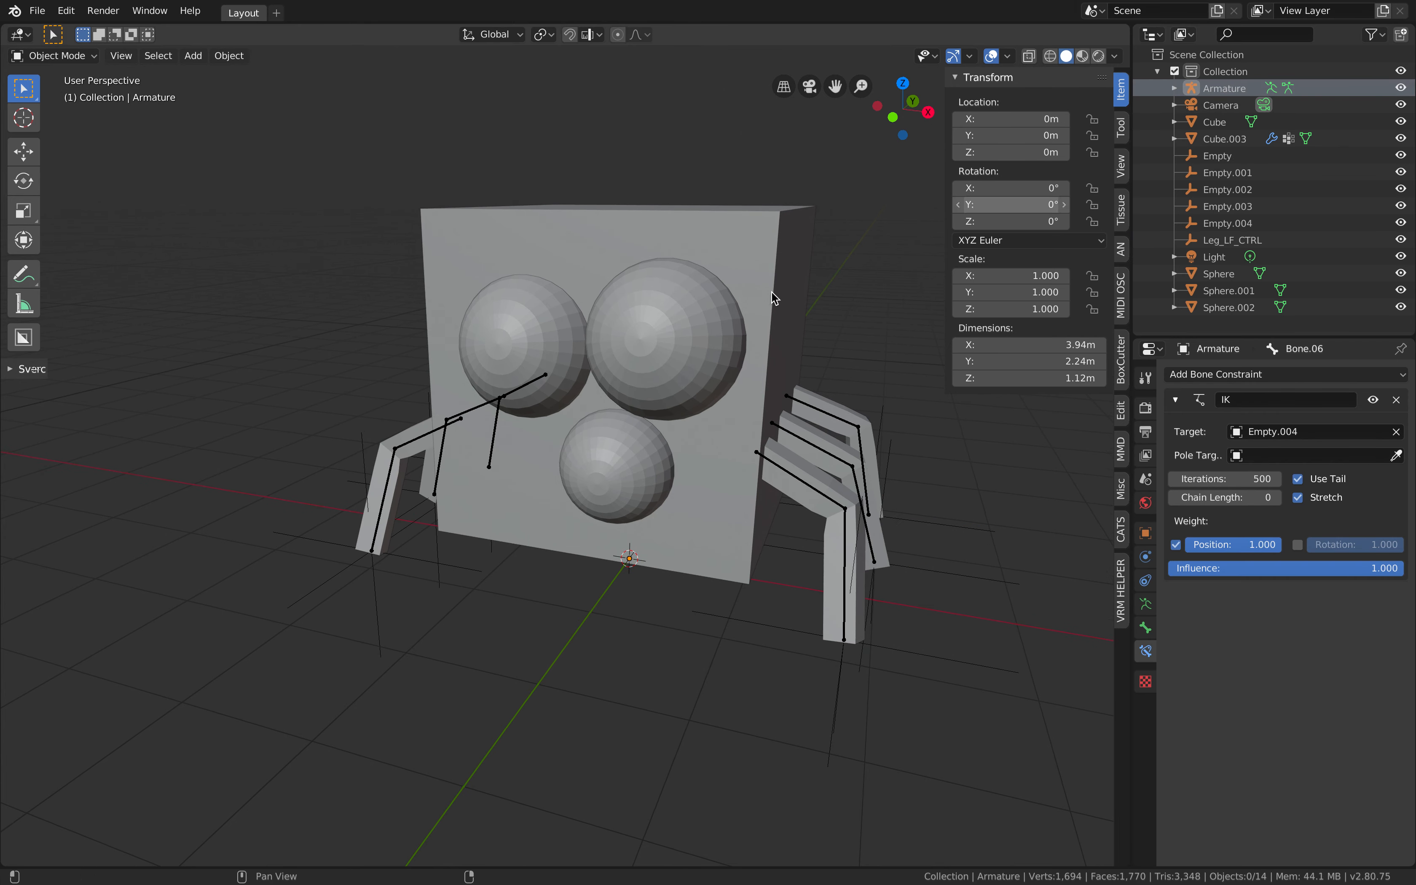
{"action": "middle_click_drag", "start_coordinate": [771, 291], "coordinate": [575, 364], "text": "shift"}
{"action": "middle_click_drag", "start_coordinate": [582, 446], "coordinate": [581, 441]}
{"action": "left_click", "coordinate": [722, 449]}
{"action": "mouse_move", "coordinate": [721, 450]}
{"action": "middle_mouse_down"}
{"action": "mouse_move", "coordinate": [699, 449]}
{"action": "mouse_move", "coordinate": [720, 473]}
{"action": "middle_mouse_up"}
{"action": "key", "text": "ctrl+s"}
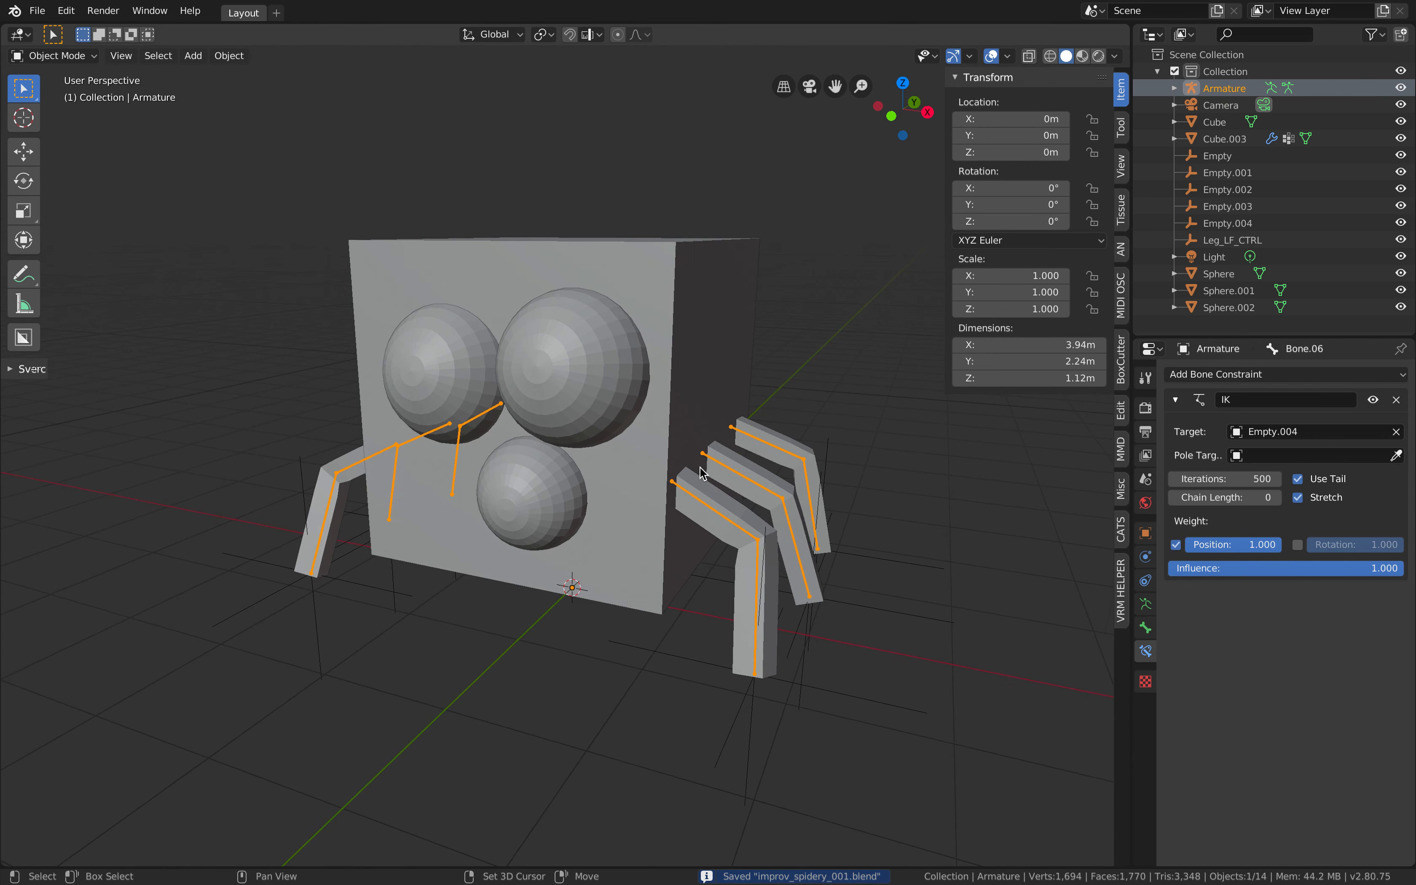
Step: Select the armature and enter edit mode
{"action": "left_click", "coordinate": [56, 56]}
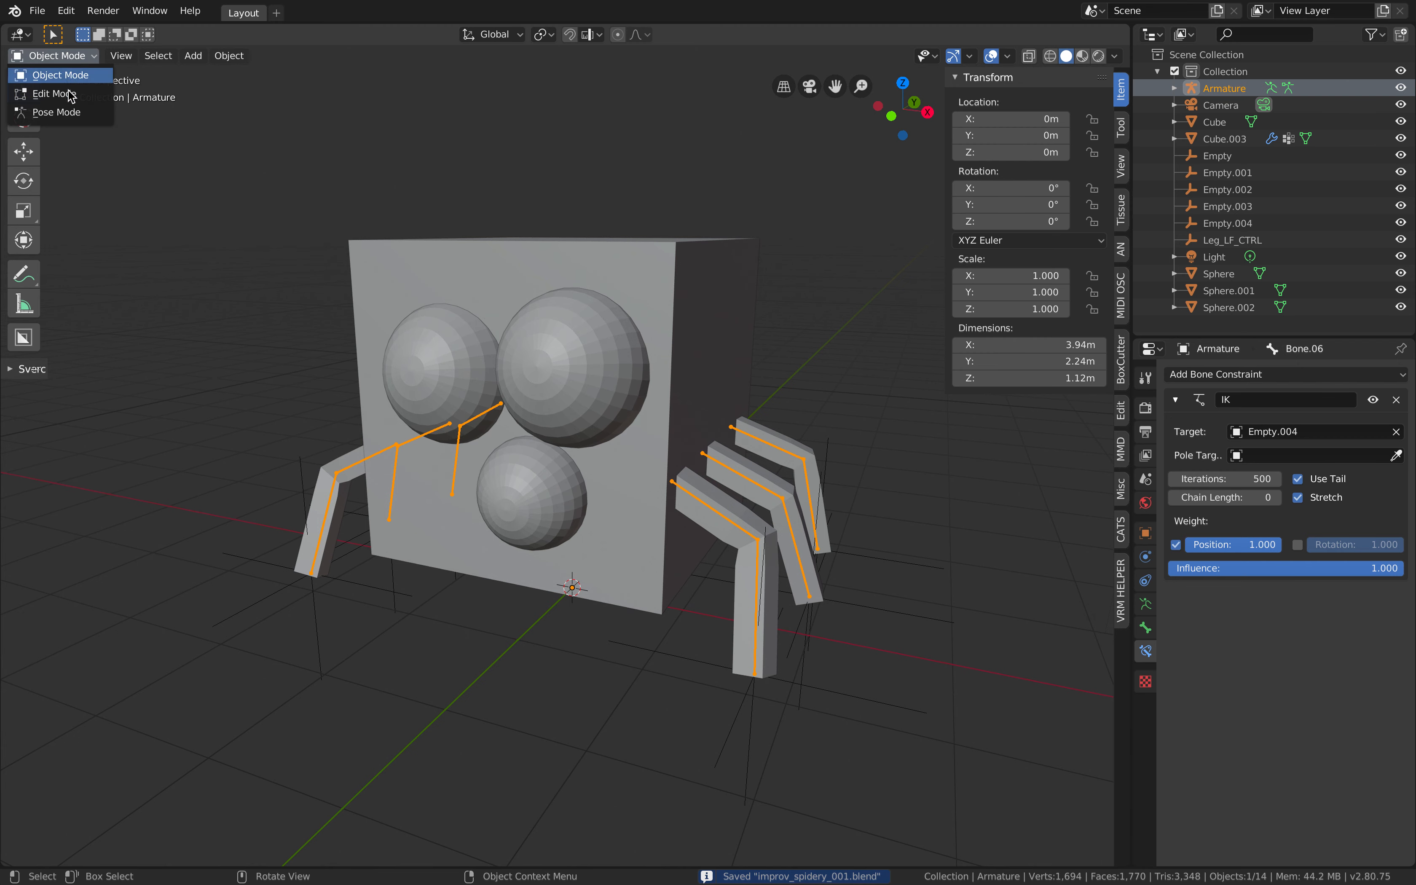
{"action": "left_click", "coordinate": [1235, 110]}
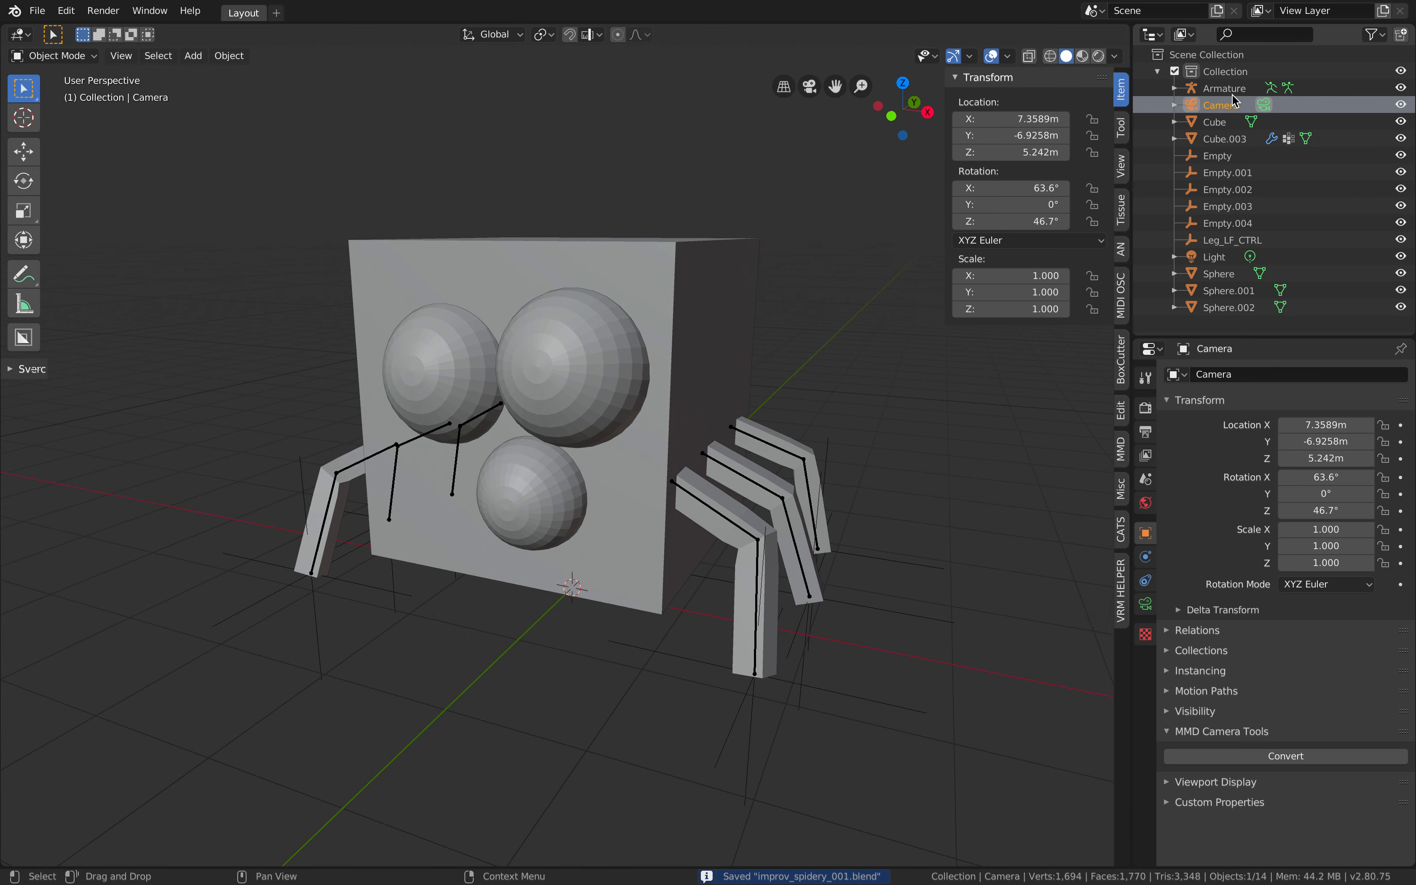
{"action": "left_click", "coordinate": [1226, 89]}
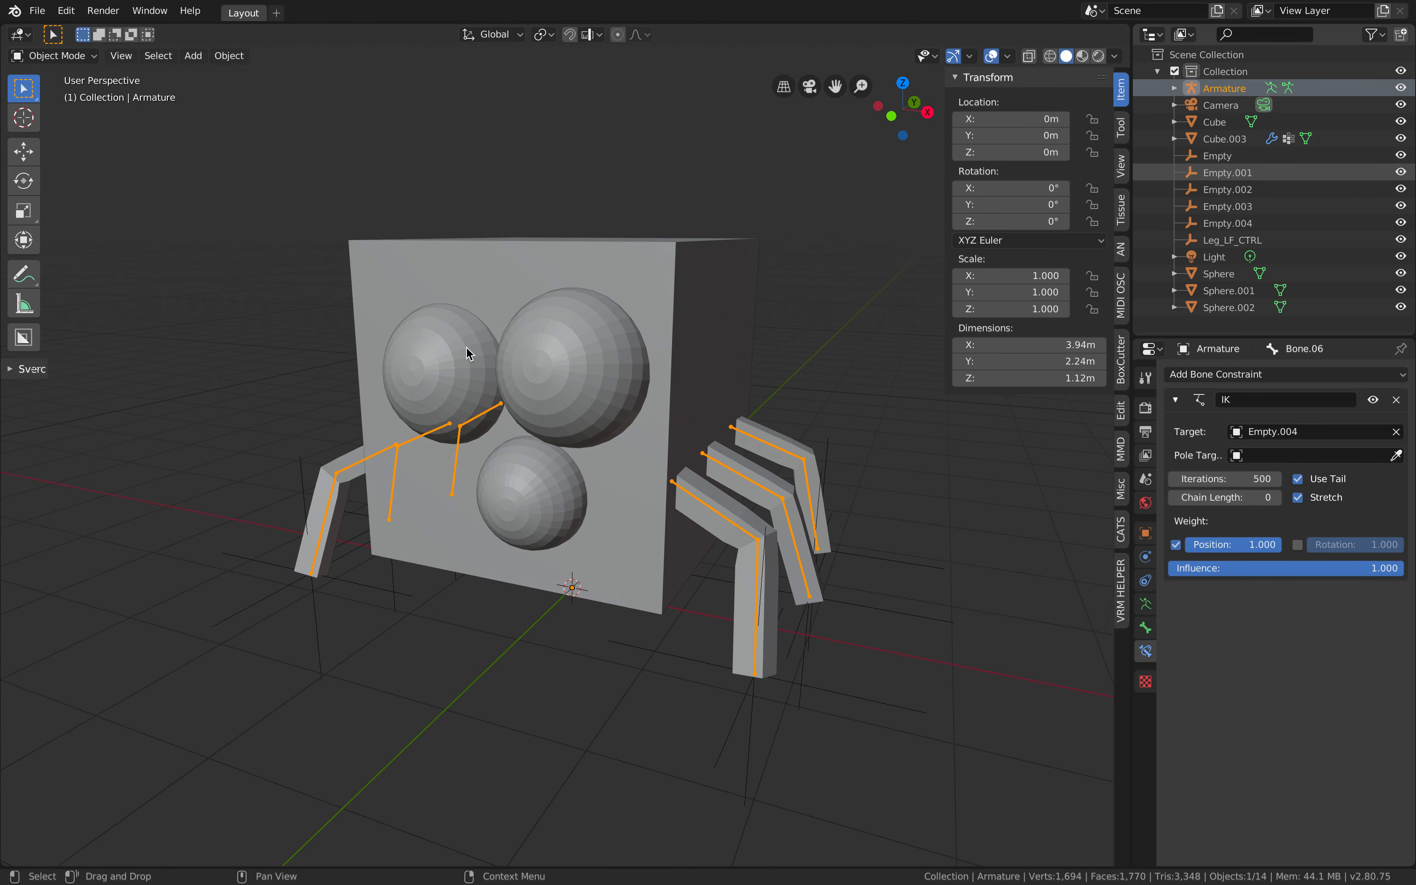
{"action": "left_click", "coordinate": [51, 56]}
{"action": "left_click", "coordinate": [51, 95]}
{"action": "middle_click_drag", "start_coordinate": [588, 523], "coordinate": [475, 431], "text": "shift"}
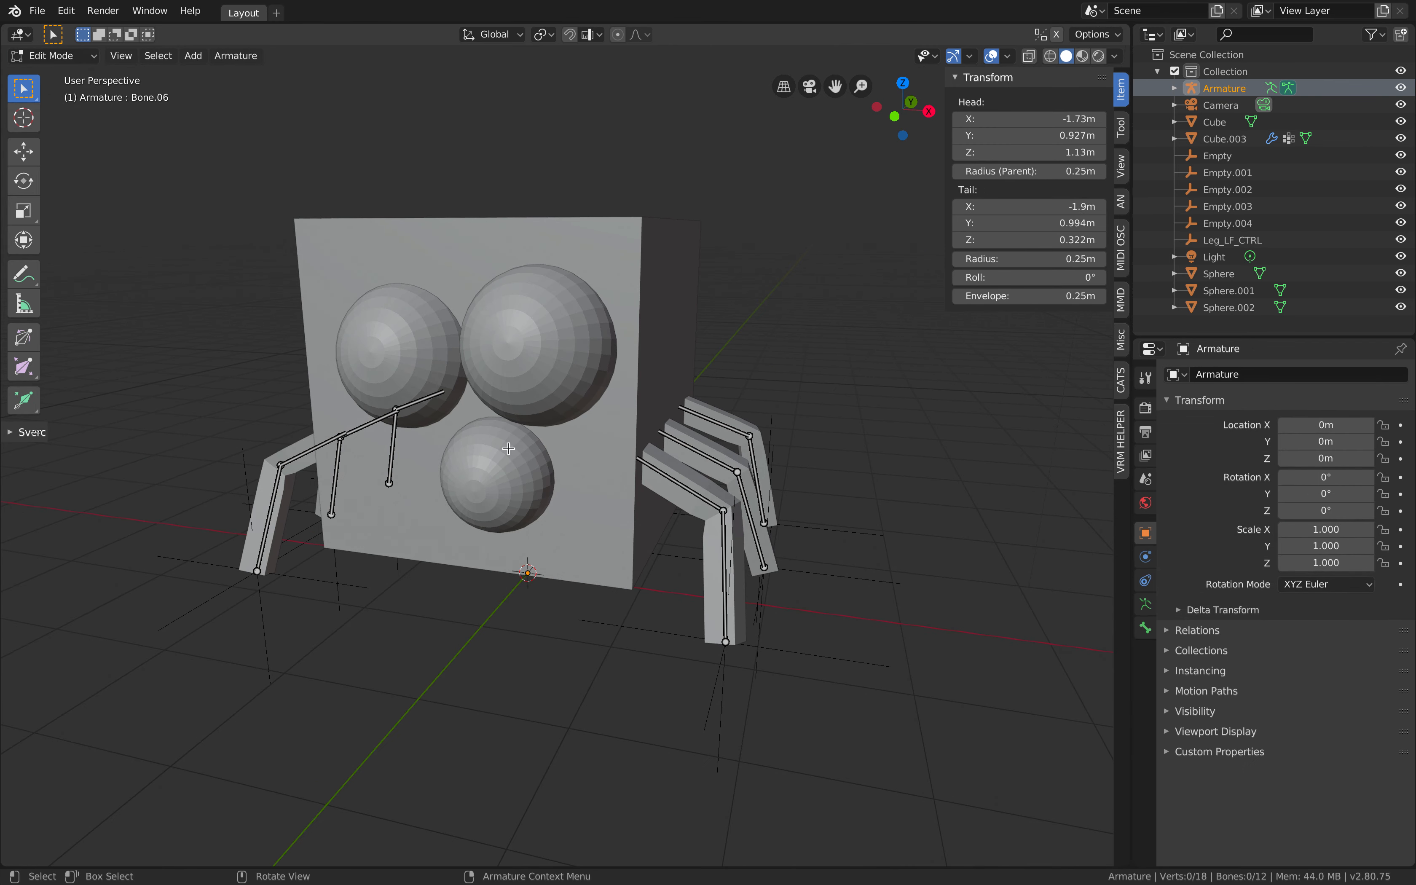
{"action": "middle_click_drag", "start_coordinate": [623, 530], "coordinate": [600, 522]}
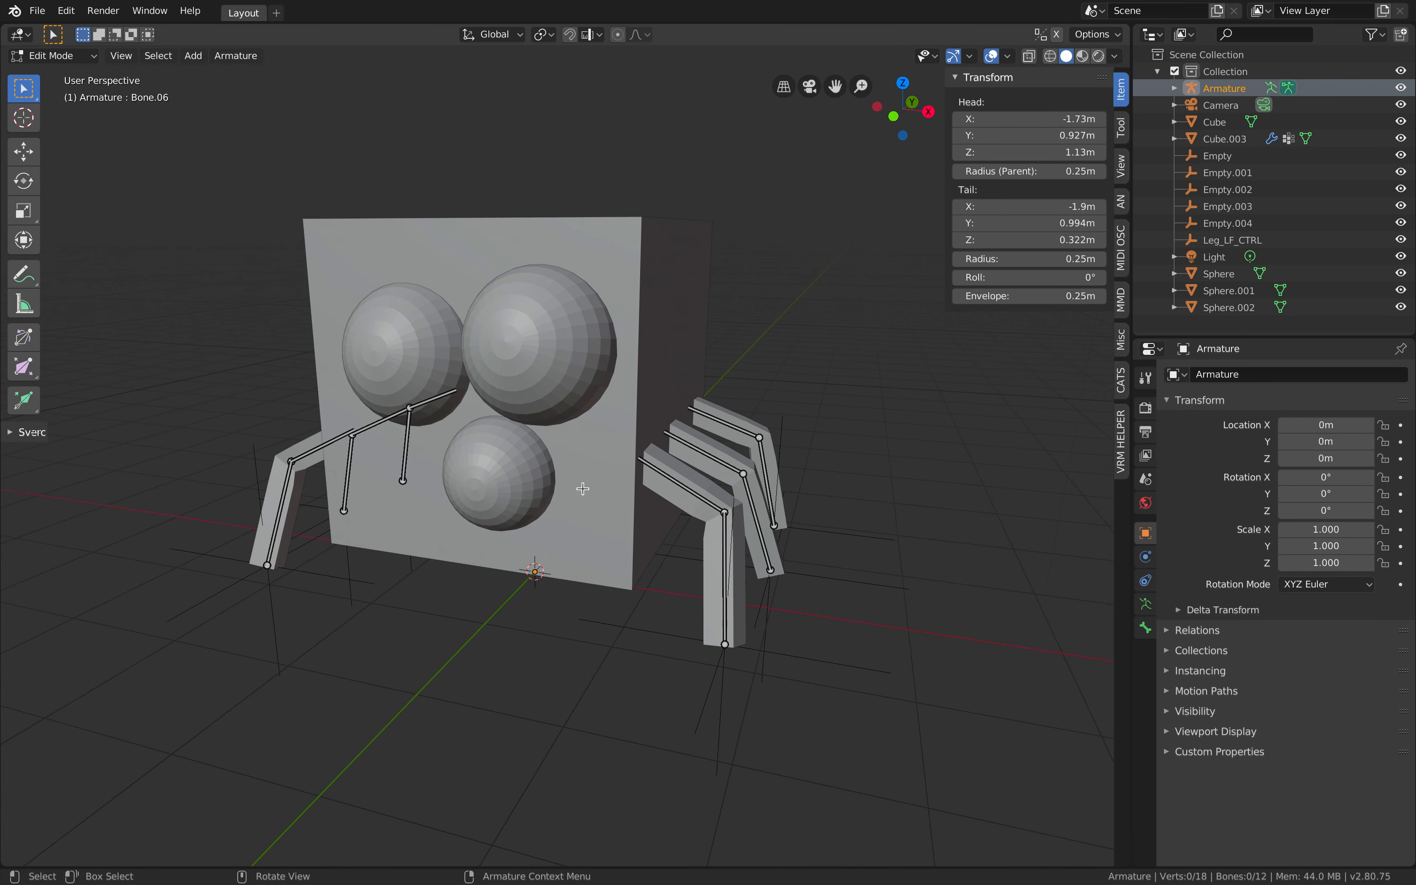
Step: Add a vertical bone in the middle of the body, scaled and raised to span from Z 0.712 m to 3.33 m
{"action": "key", "text": "shift+a"}
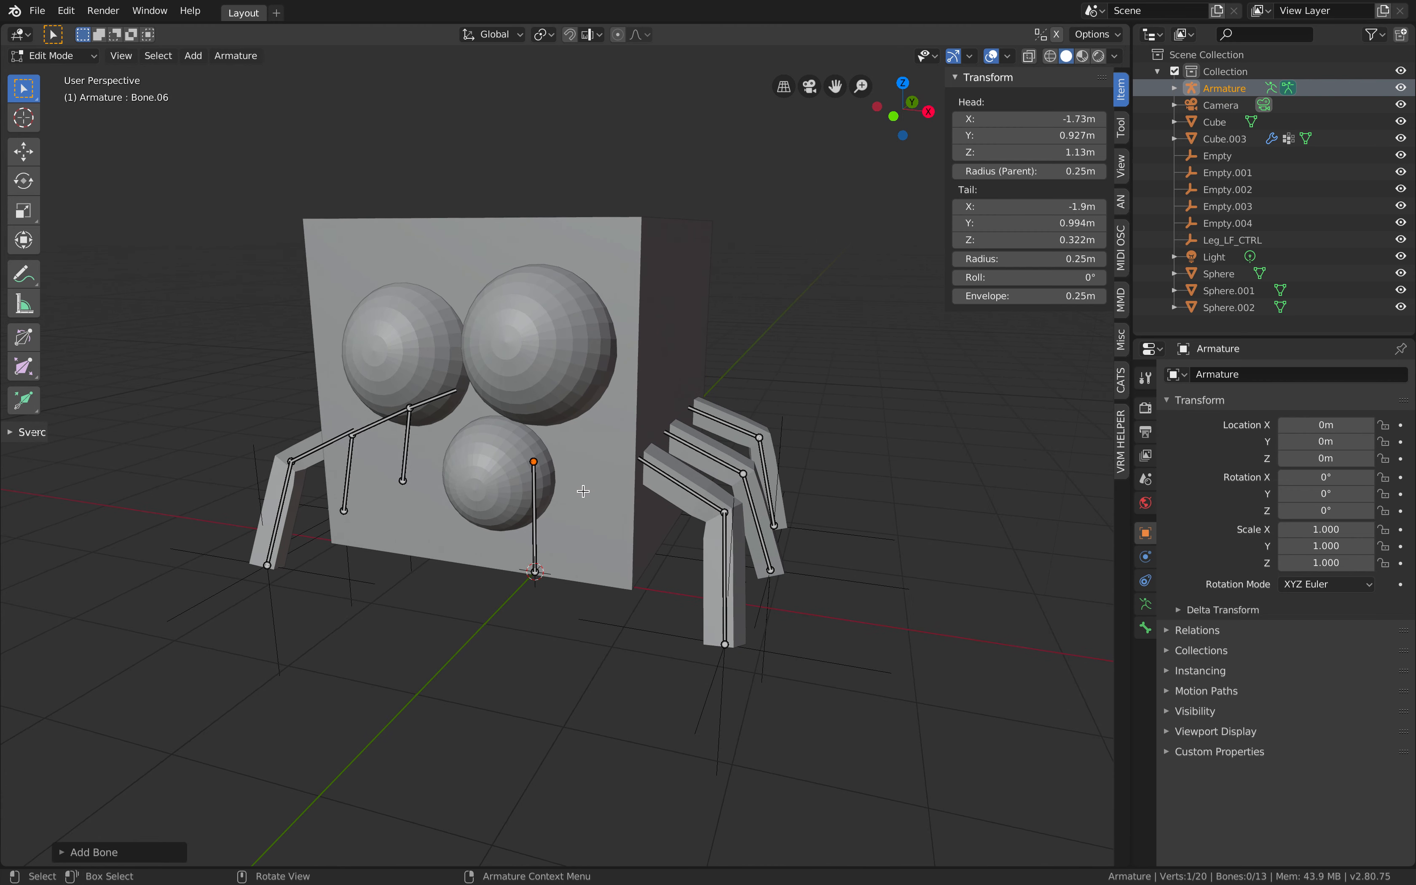
{"action": "left_click", "coordinate": [532, 521]}
{"action": "key", "text": "g"}
{"action": "key", "text": "z"}
{"action": "left_click", "coordinate": [627, 366]}
{"action": "key", "text": "s"}
{"action": "left_click", "coordinate": [829, 483]}
{"action": "key", "text": "g"}
{"action": "key", "text": "z"}
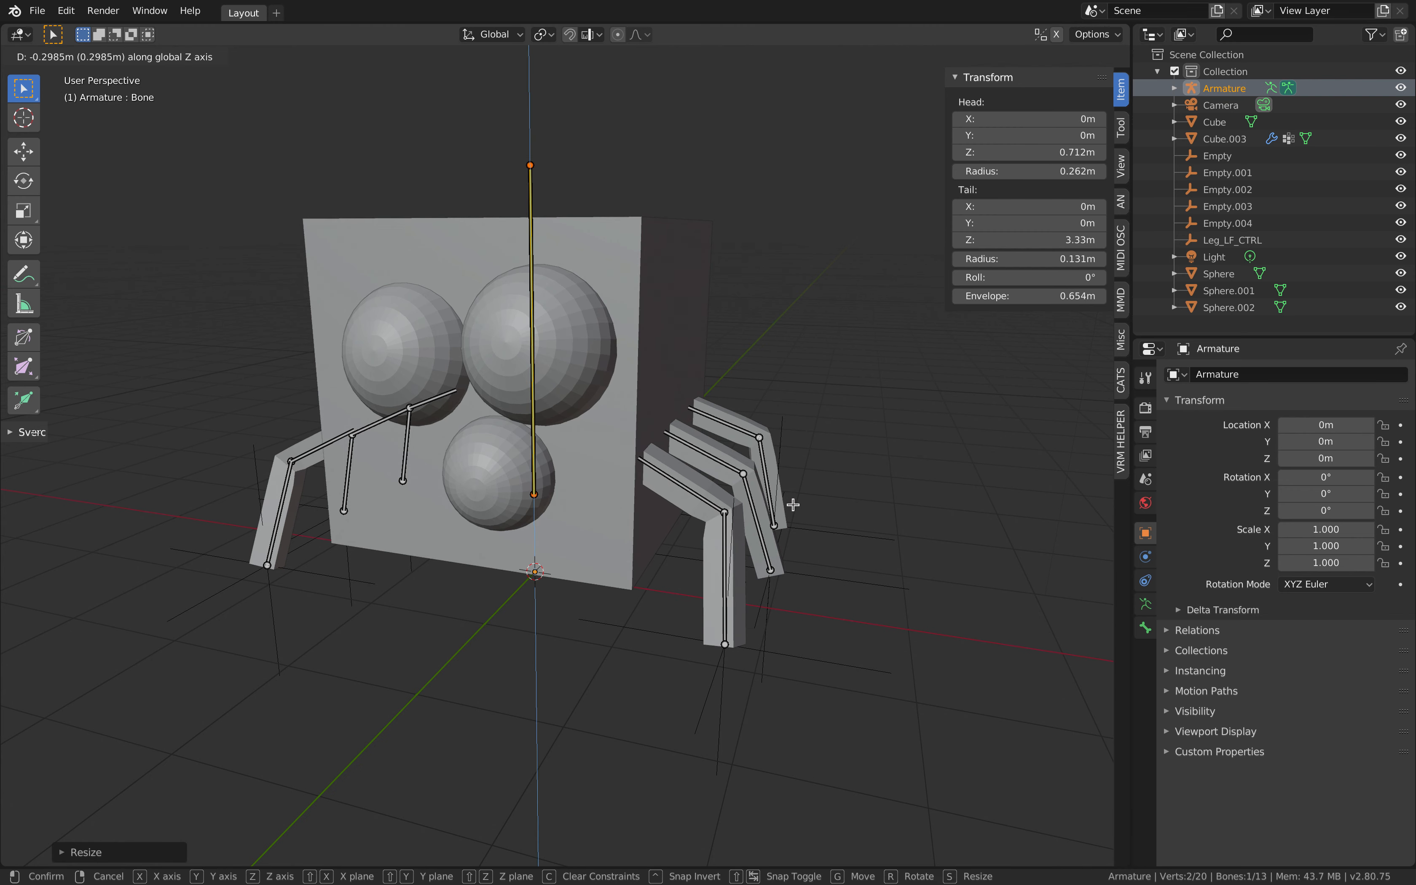
{"action": "left_click", "coordinate": [792, 504]}
{"action": "middle_click_drag", "start_coordinate": [650, 405], "coordinate": [642, 415]}
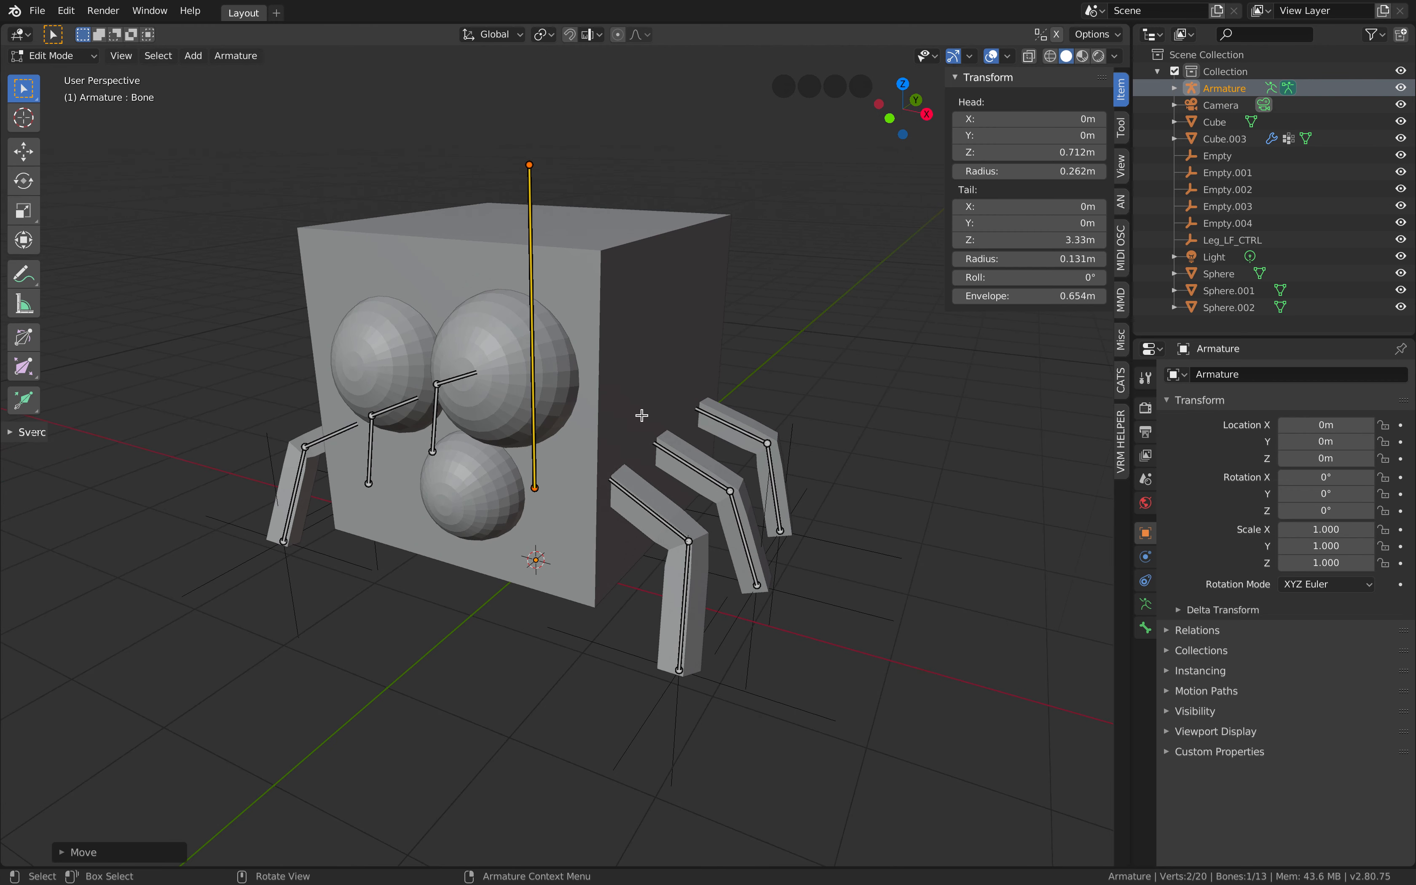
{"action": "left_click_drag", "start_coordinate": [946, 194], "coordinate": [1112, 194]}
{"action": "middle_click_drag", "start_coordinate": [731, 370], "coordinate": [738, 525]}
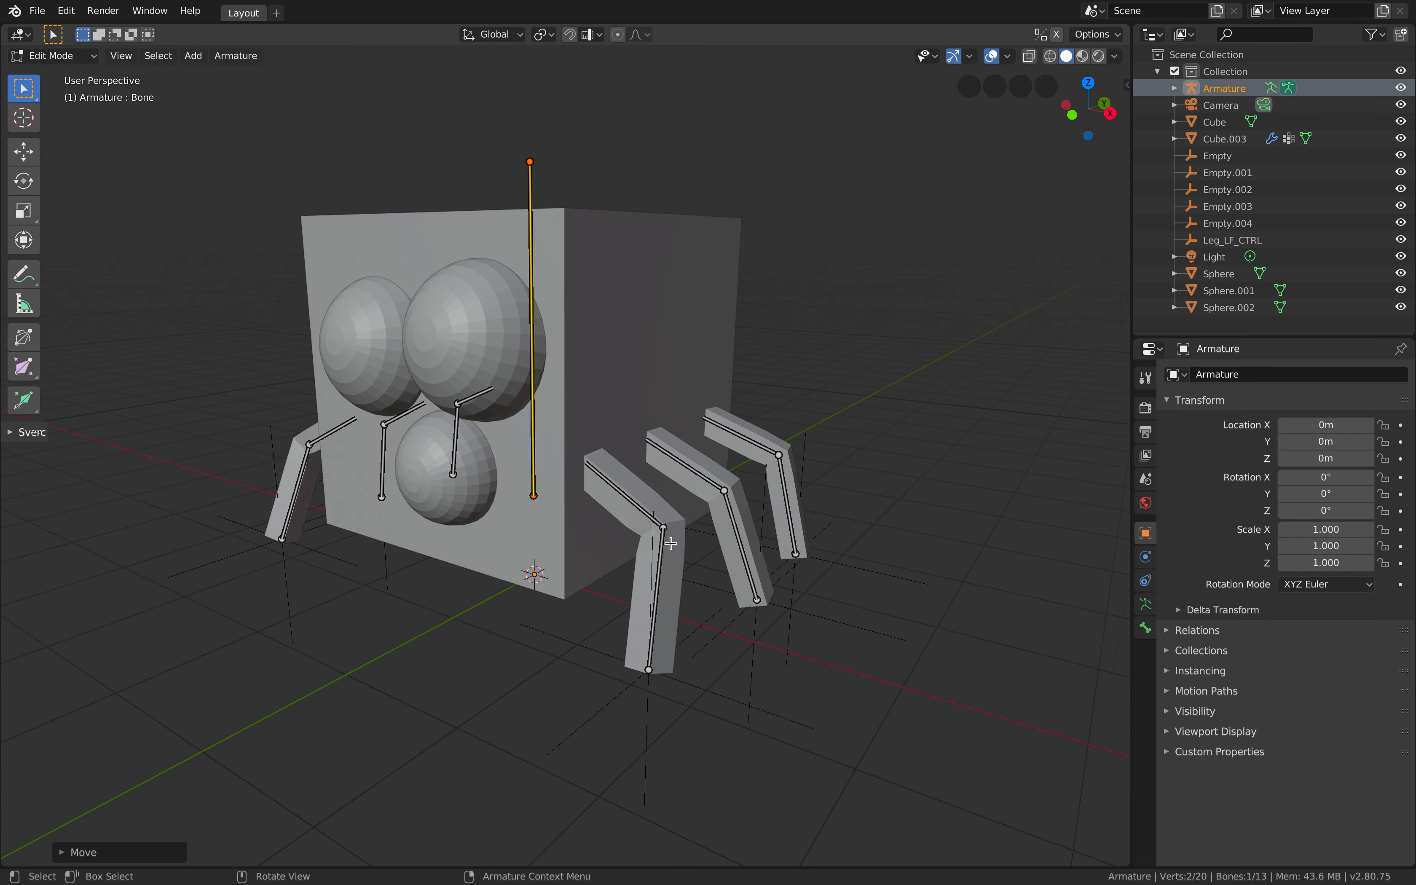
Step: In pose mode, select the front leg's lower bone on the positive X side and examine its IK constraint and leg chain
{"action": "left_click", "coordinate": [82, 55]}
{"action": "left_click", "coordinate": [85, 116]}
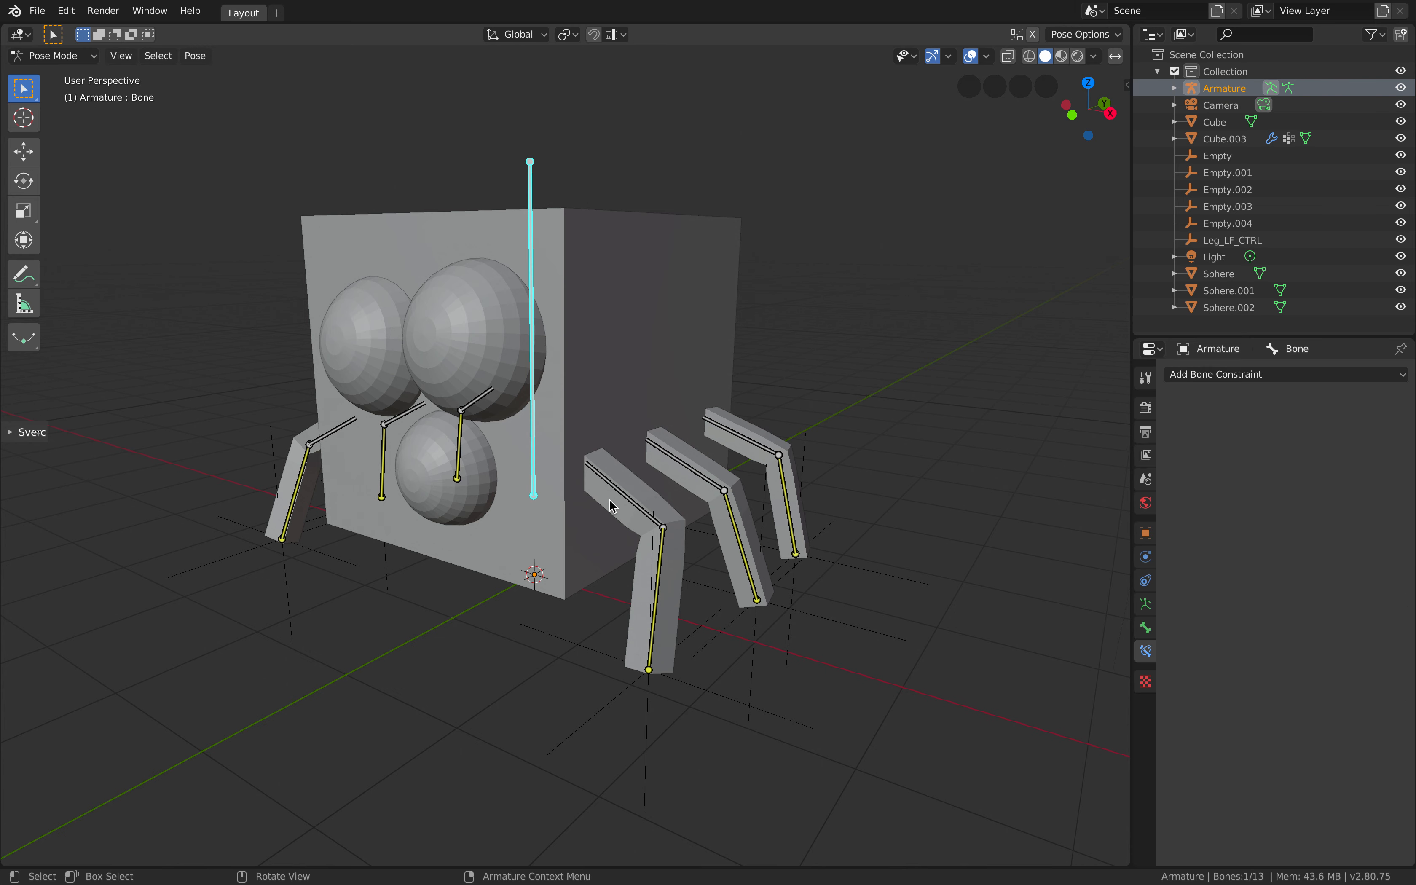
{"action": "left_click", "coordinate": [662, 553]}
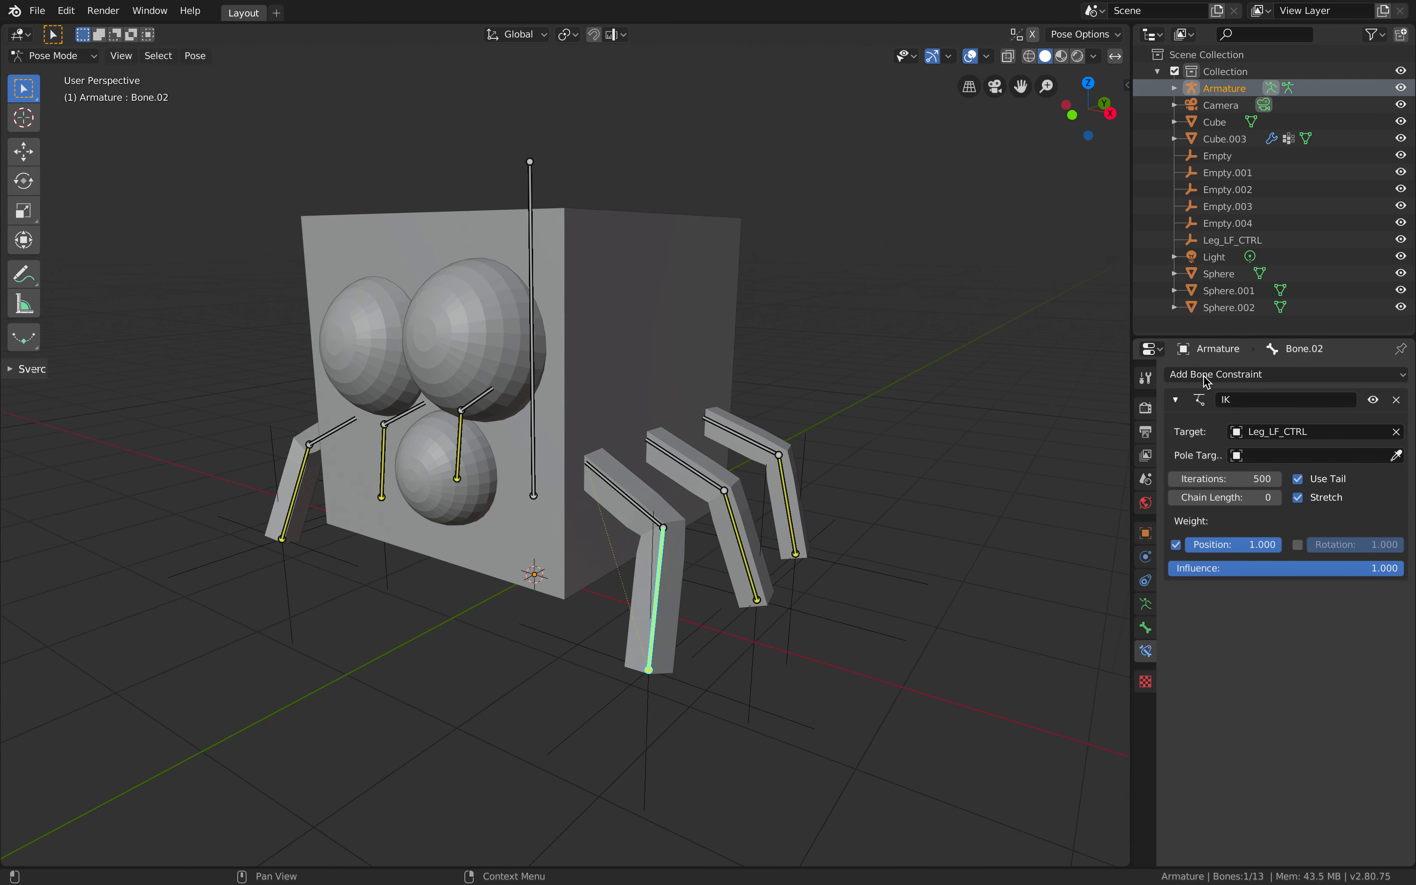
{"action": "left_click_drag", "start_coordinate": [1135, 295], "coordinate": [1092, 294]}
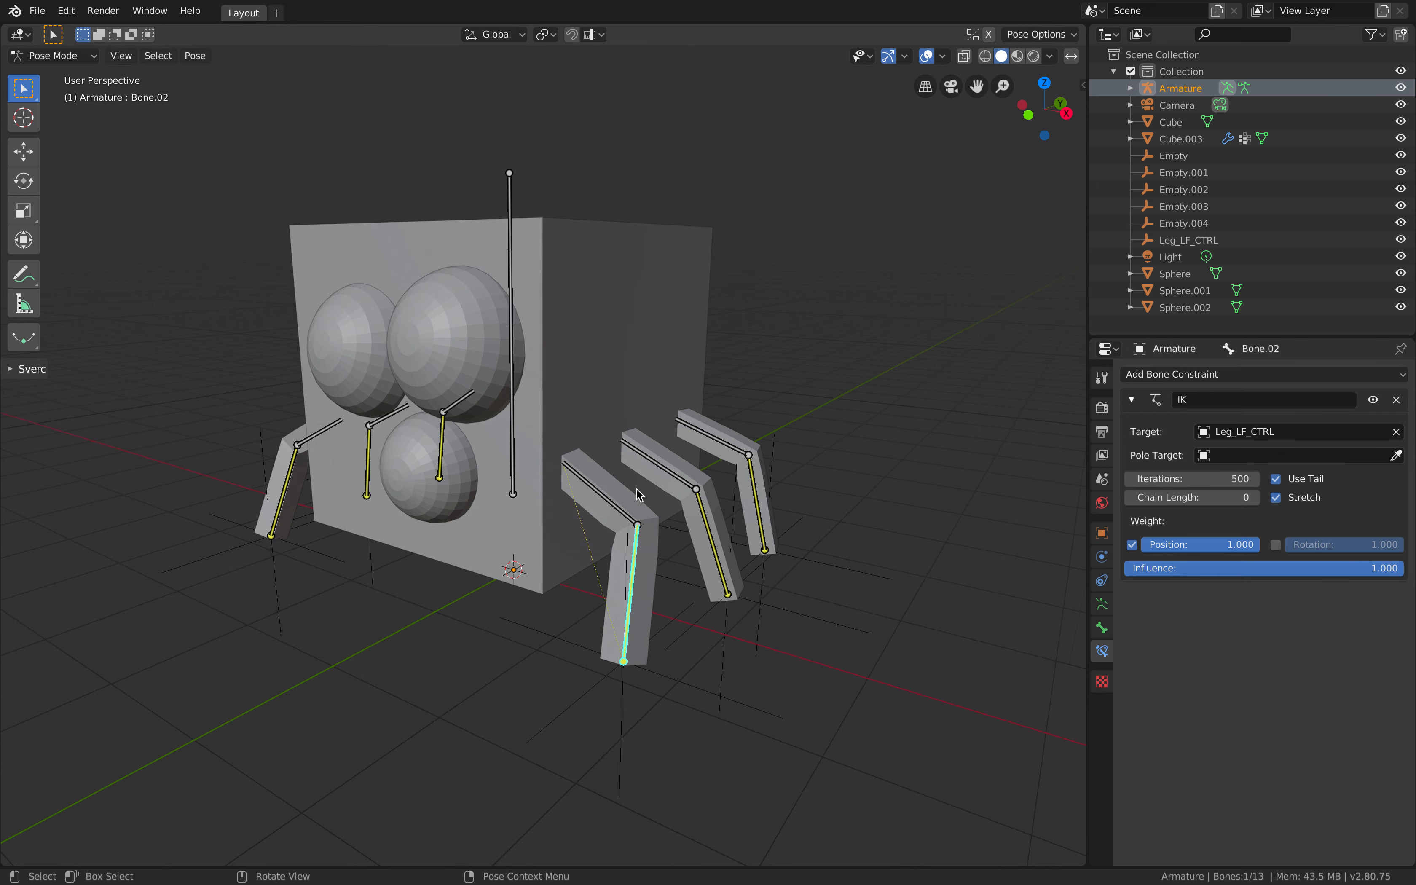
{"action": "mouse_move", "coordinate": [638, 536]}
{"action": "middle_mouse_down"}
{"action": "mouse_move", "coordinate": [614, 534]}
{"action": "mouse_move", "coordinate": [636, 535]}
{"action": "middle_mouse_up"}
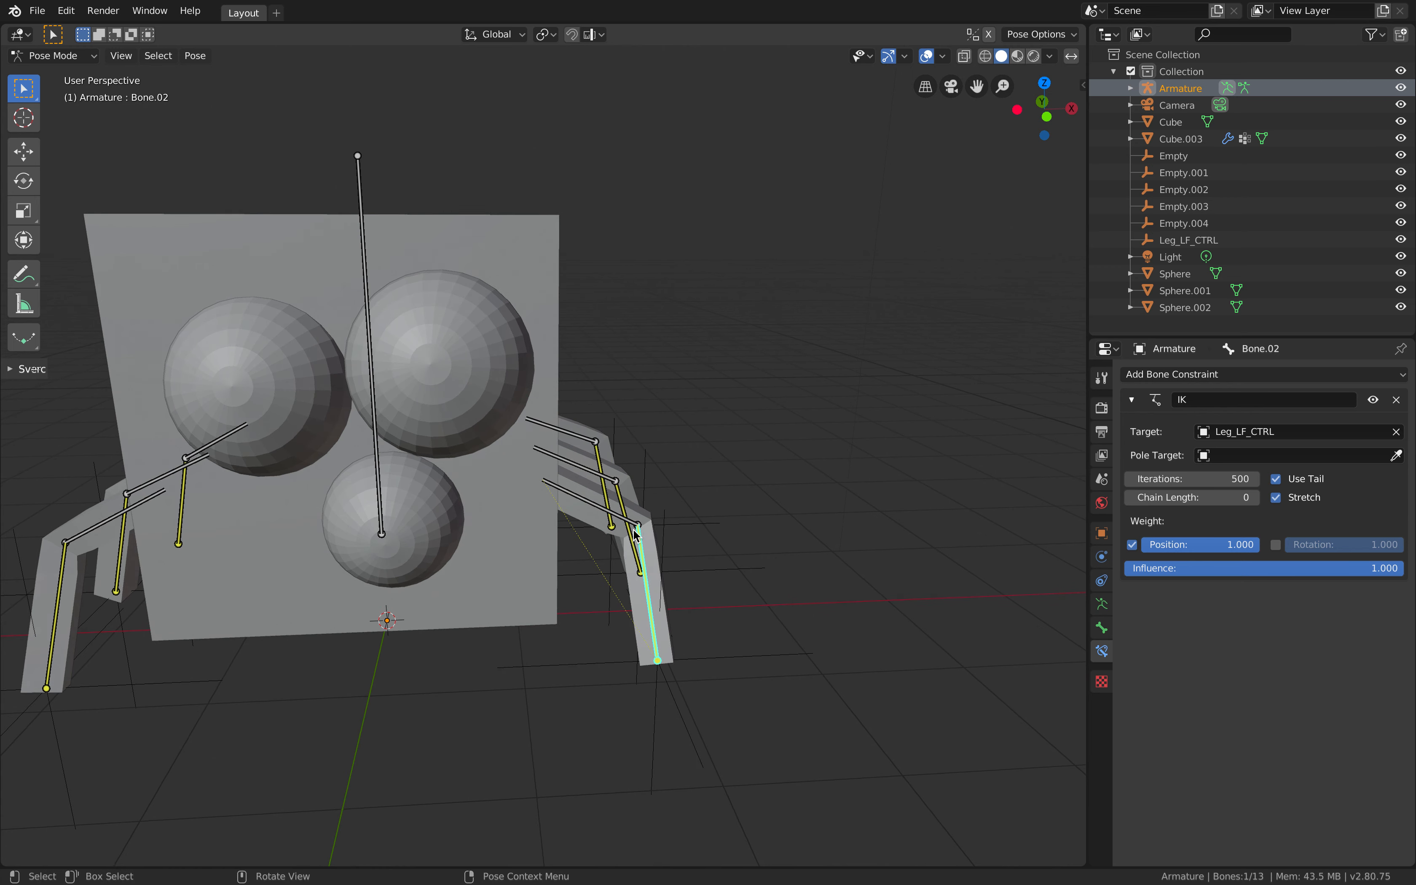
{"action": "middle_click_drag", "start_coordinate": [720, 501], "coordinate": [670, 506]}
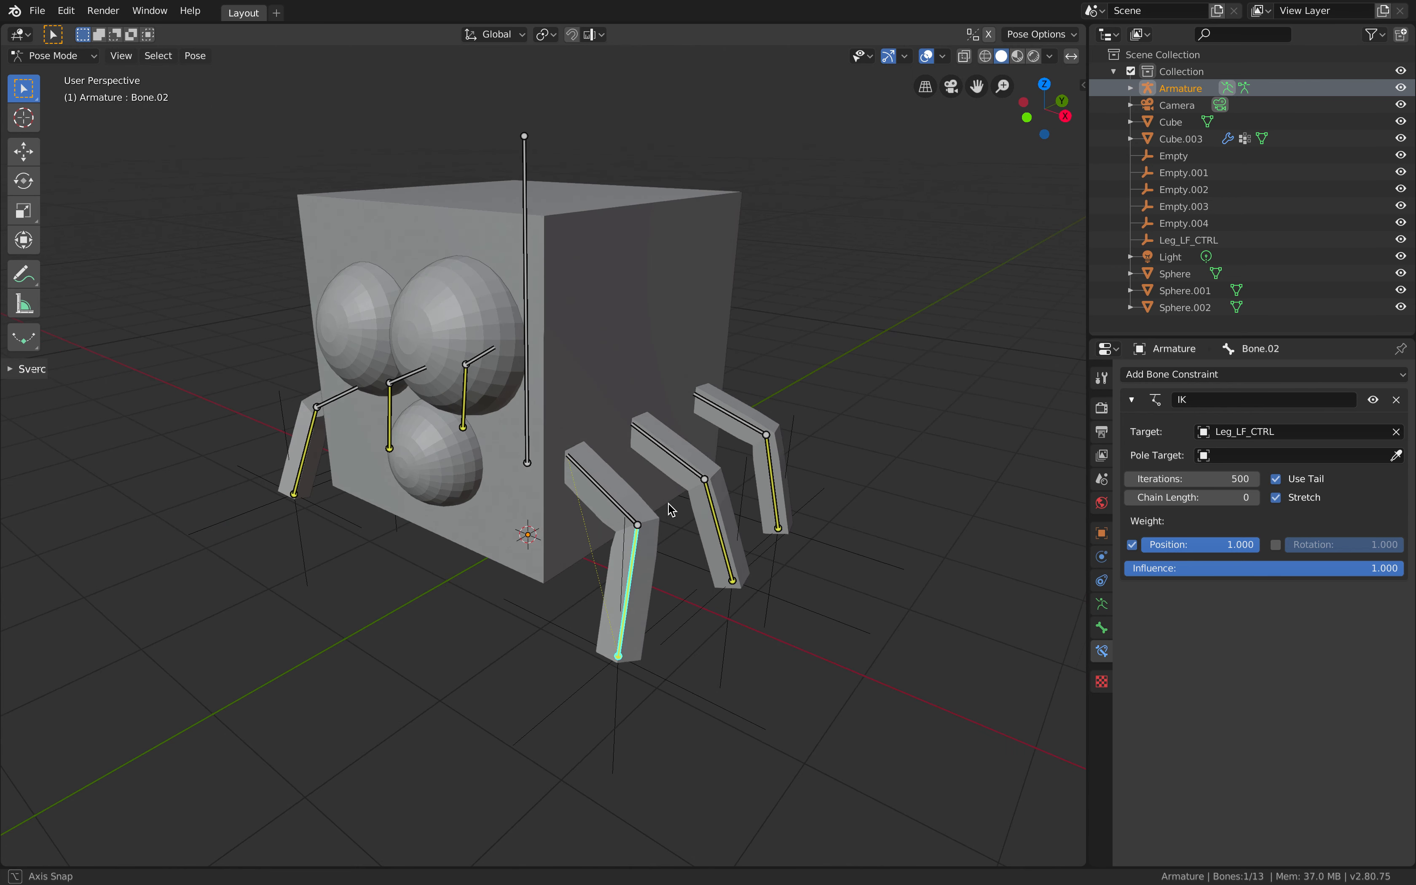
{"action": "middle_click_drag", "start_coordinate": [615, 404], "coordinate": [629, 468]}
{"action": "left_click", "coordinate": [596, 490]}
Step: In armature edit mode, parent the six upper leg bones to the central body bone with Keep Offset
{"action": "left_click", "coordinate": [52, 56]}
{"action": "left_click", "coordinate": [54, 94]}
{"action": "left_click", "coordinate": [627, 472]}
{"action": "left_click", "coordinate": [642, 440], "text": "shift"}
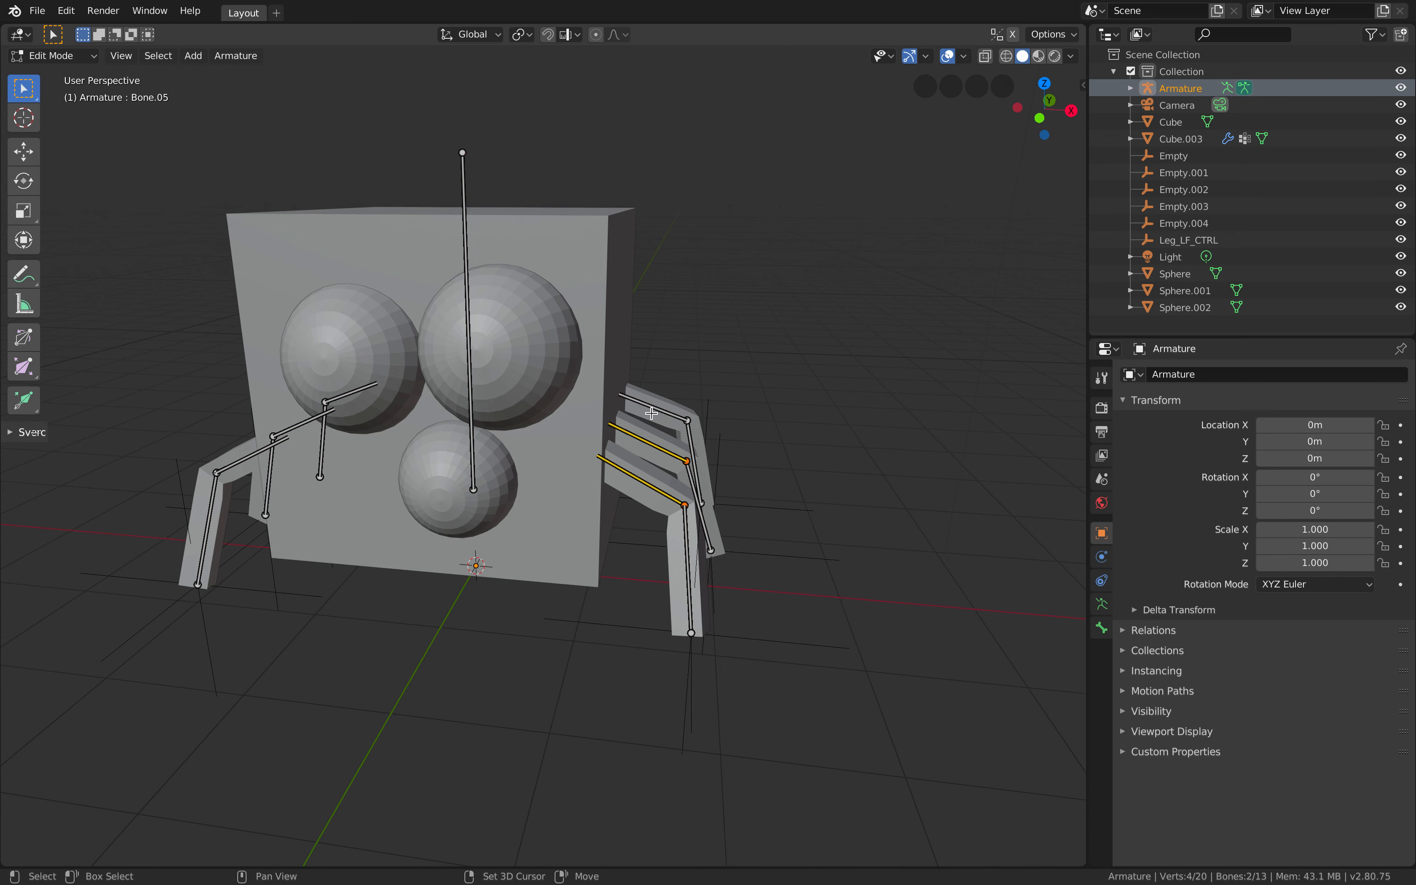
{"action": "middle_click_drag", "start_coordinate": [562, 440], "coordinate": [590, 444]}
{"action": "left_click", "coordinate": [257, 474], "text": "shift"}
{"action": "mouse_move", "coordinate": [288, 472]}
{"action": "middle_mouse_down"}
{"action": "mouse_move", "coordinate": [308, 475]}
{"action": "mouse_move", "coordinate": [296, 465]}
{"action": "middle_mouse_up"}
{"action": "left_click", "coordinate": [276, 449], "text": "shift"}
{"action": "left_click", "coordinate": [281, 418], "text": "shift"}
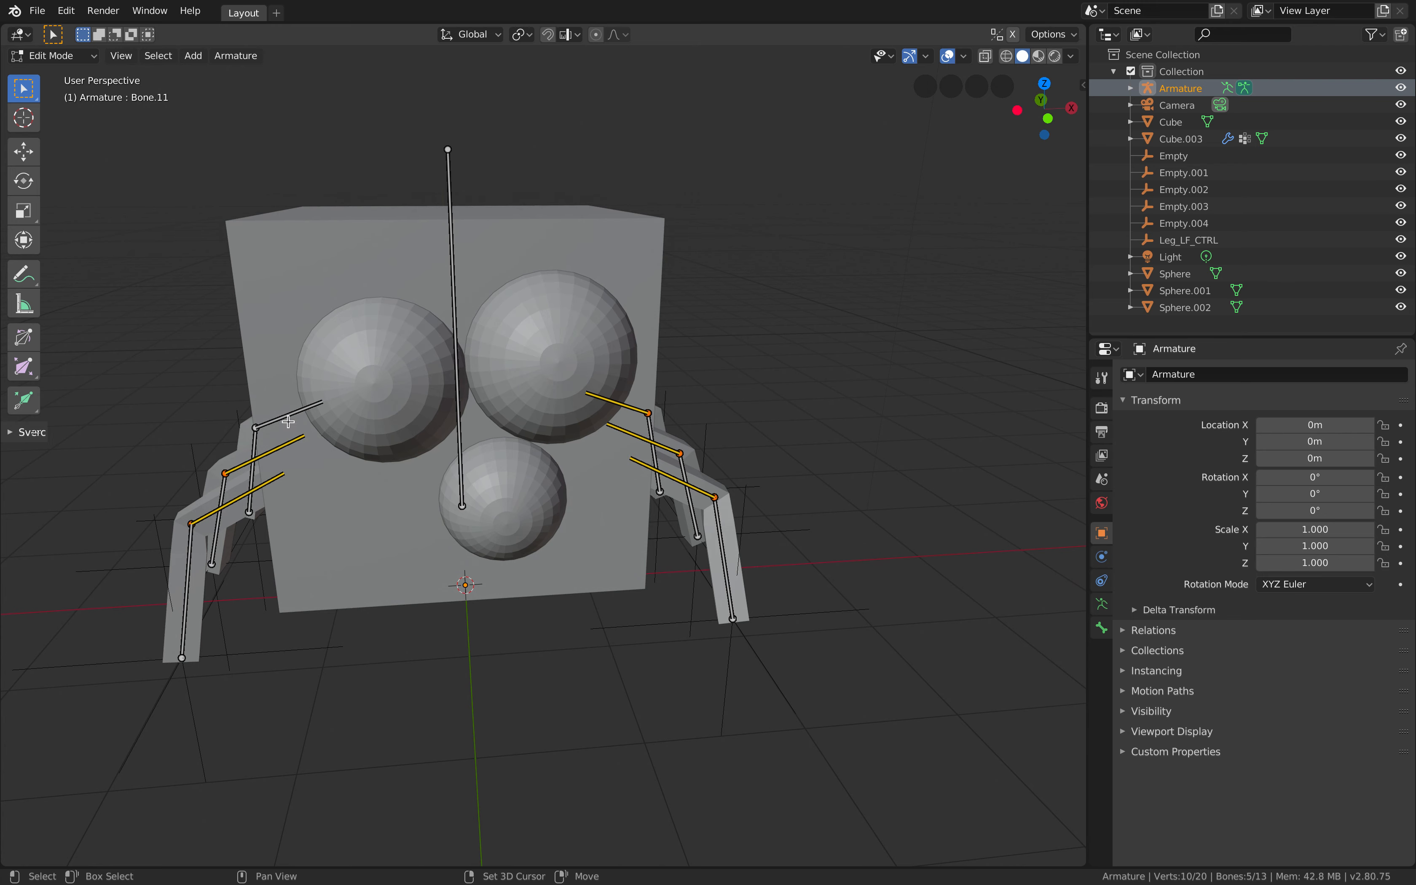
{"action": "middle_click_drag", "start_coordinate": [499, 438], "coordinate": [453, 429]}
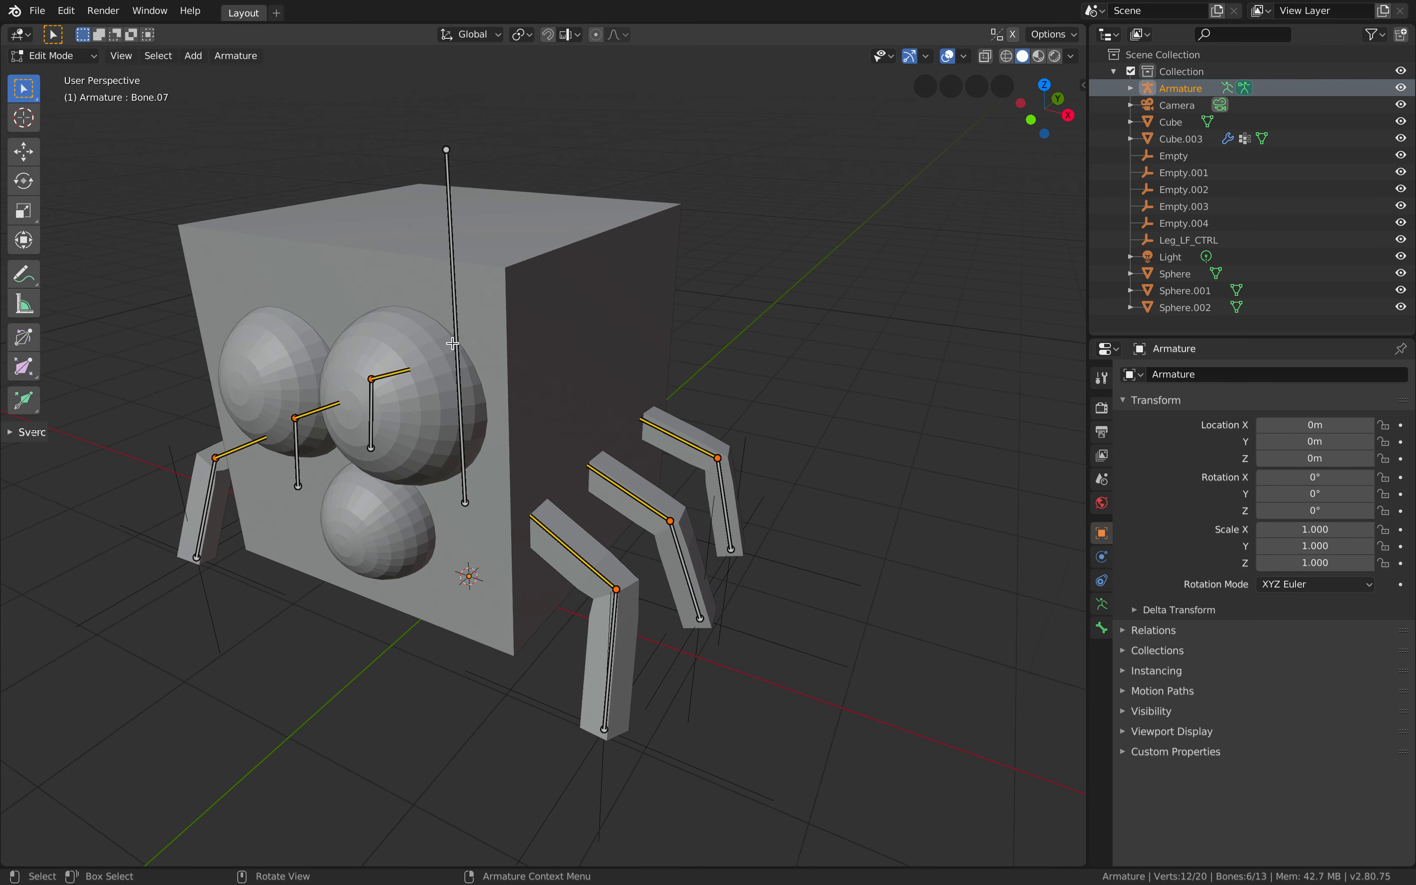
{"action": "left_click", "coordinate": [456, 320], "text": "shift"}
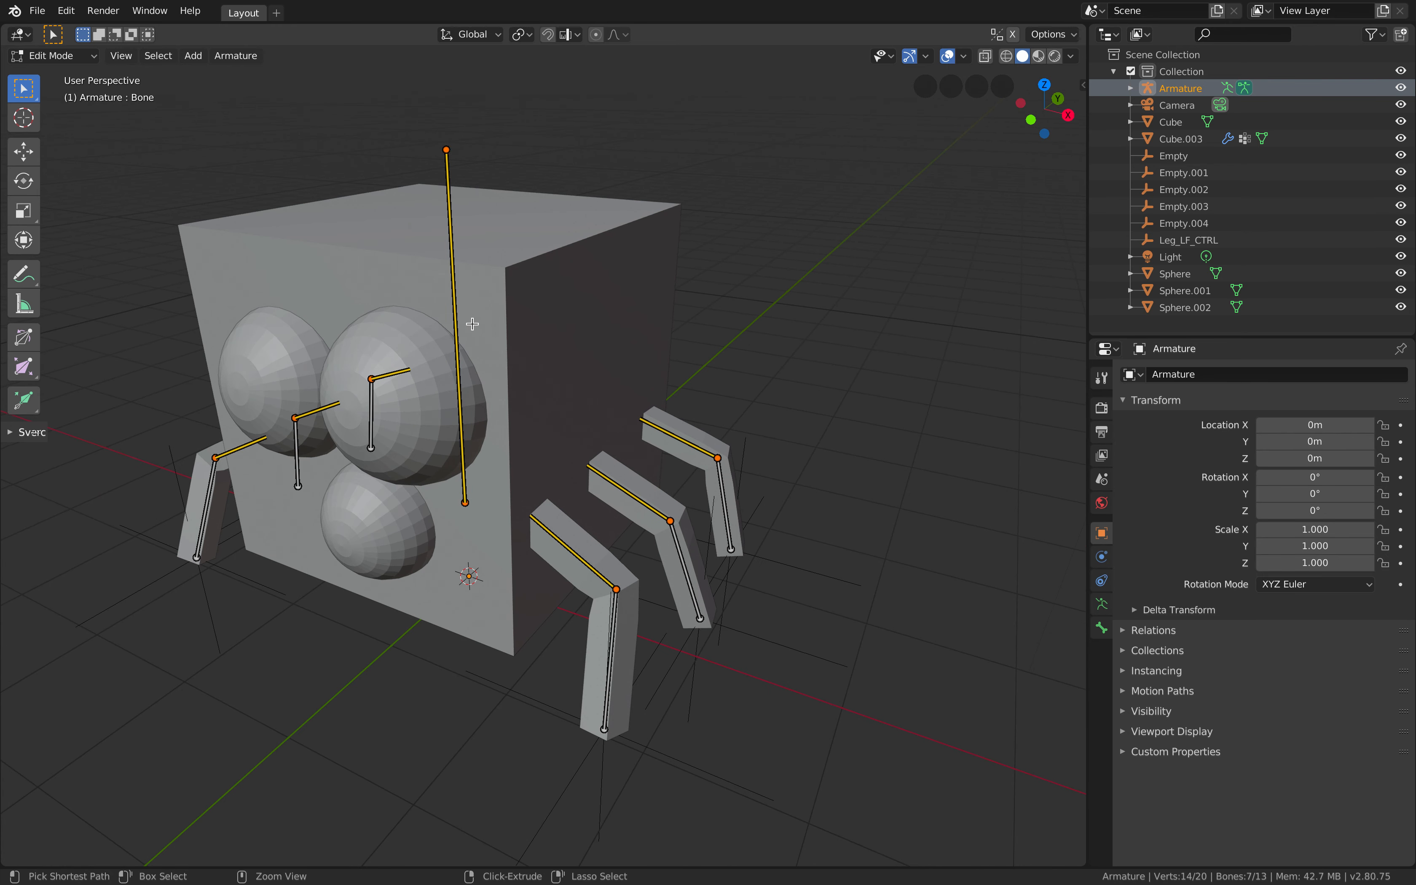
{"action": "key", "text": "ctrl+p"}
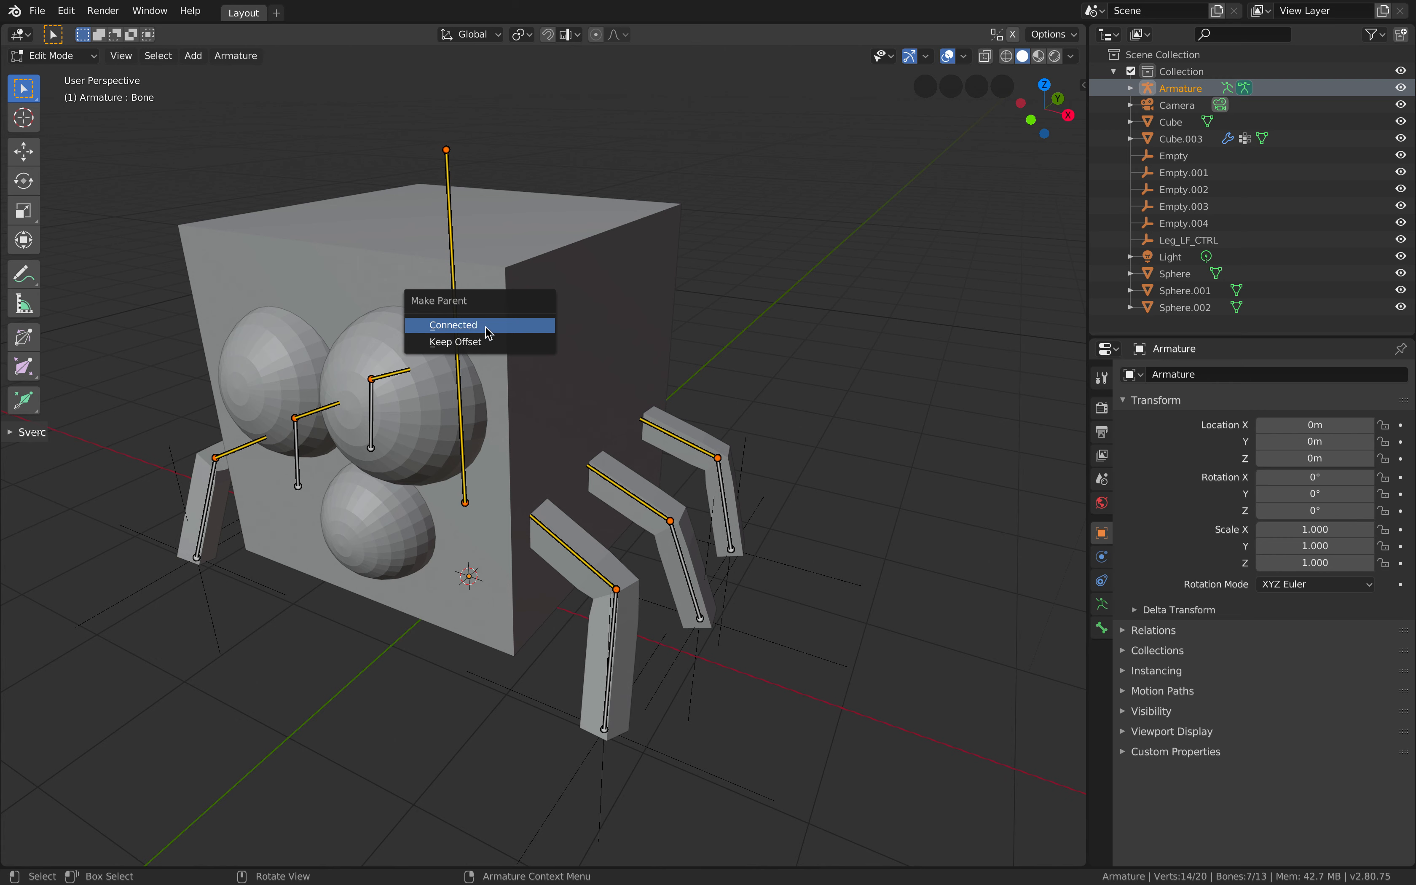
{"action": "left_click", "coordinate": [472, 343]}
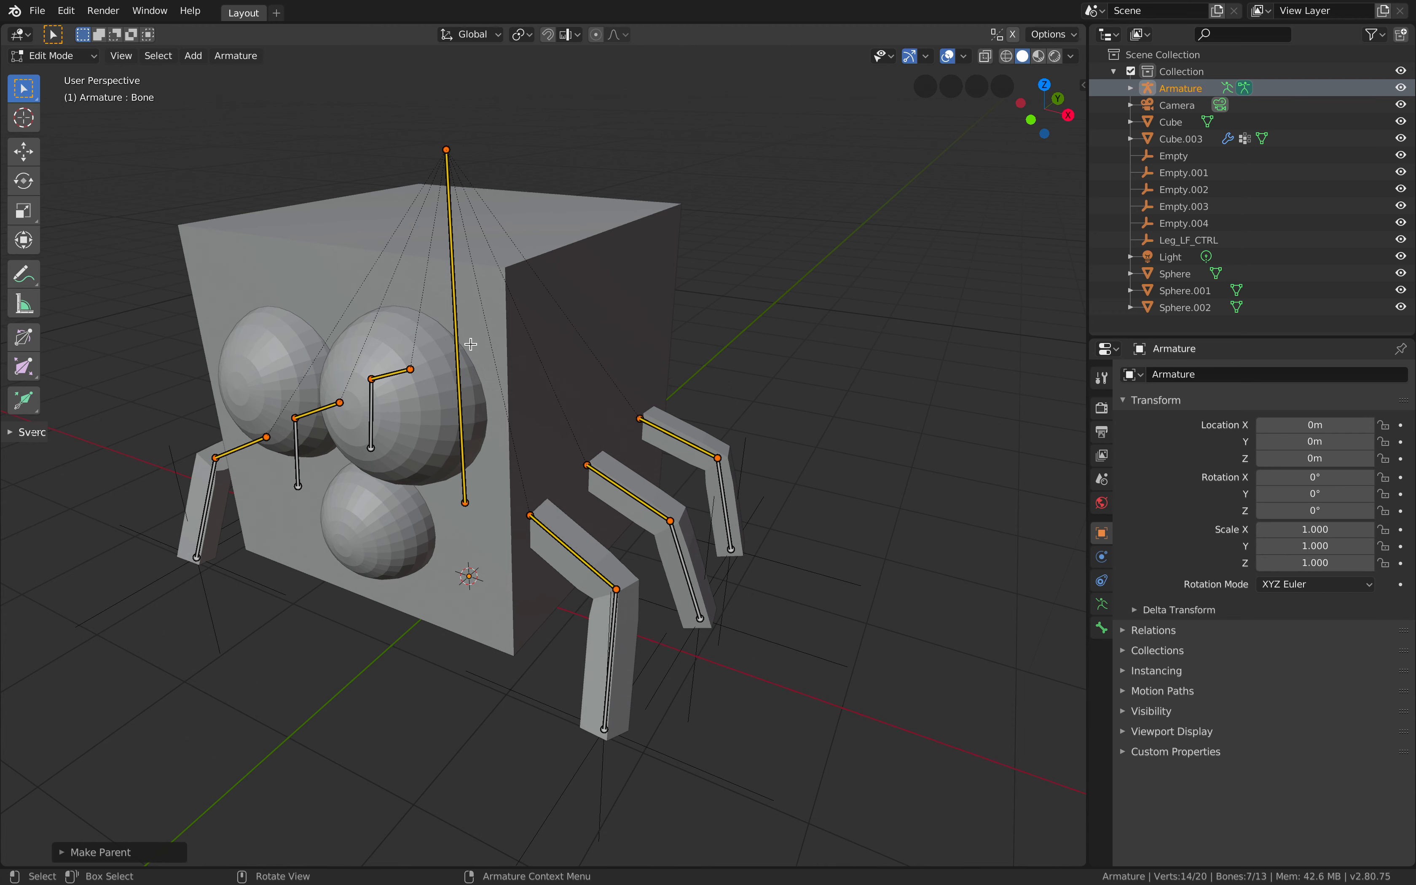
Step: Try moving the central body bone in pose mode to test how the legs follow it
{"action": "middle_click_drag", "start_coordinate": [535, 433], "coordinate": [550, 431]}
{"action": "left_click", "coordinate": [464, 348]}
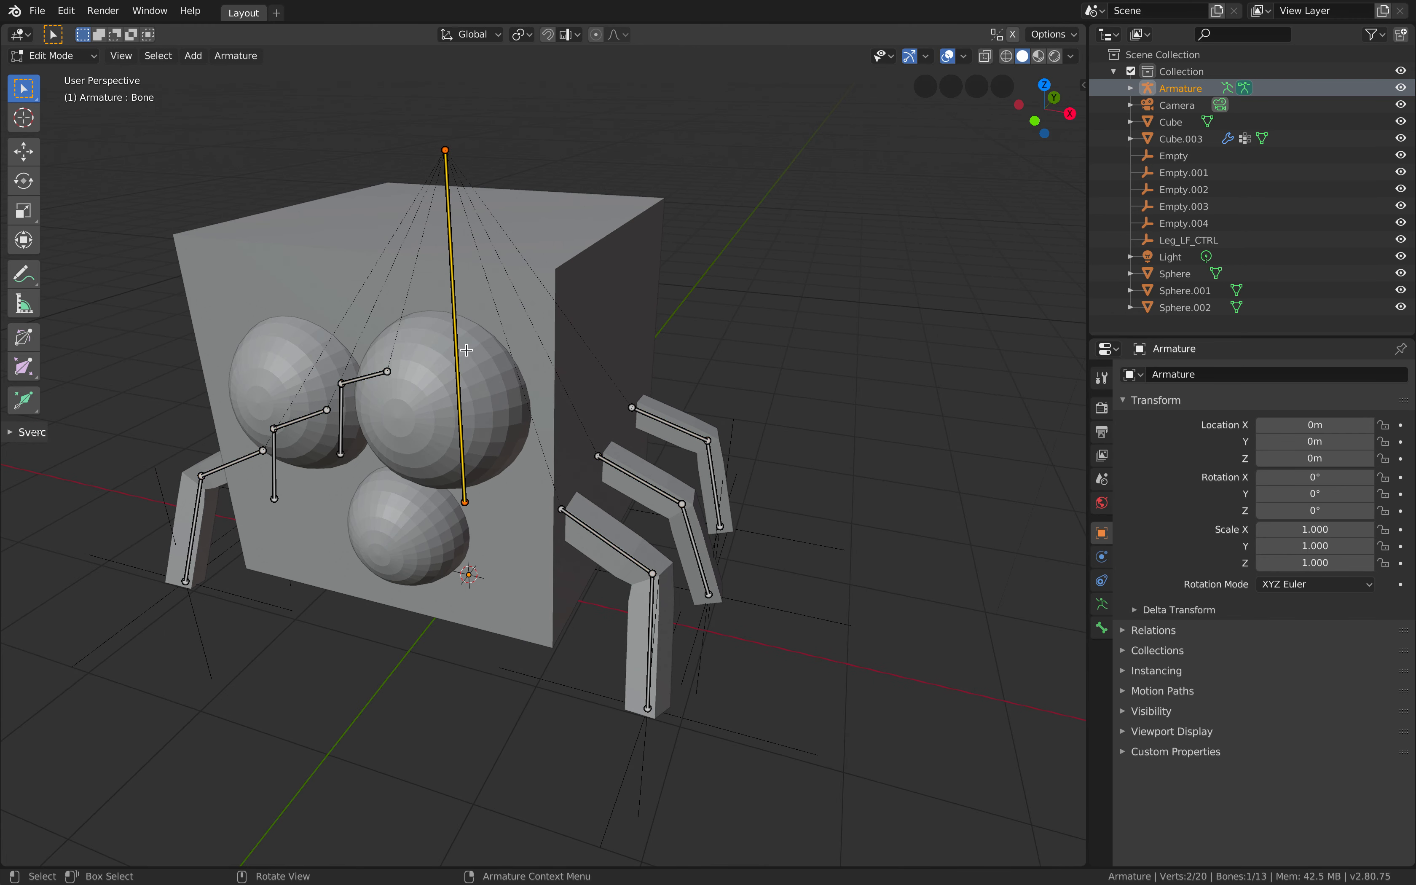
{"action": "middle_click_drag", "start_coordinate": [573, 365], "coordinate": [614, 375], "text": "shift"}
{"action": "left_click", "coordinate": [84, 59]}
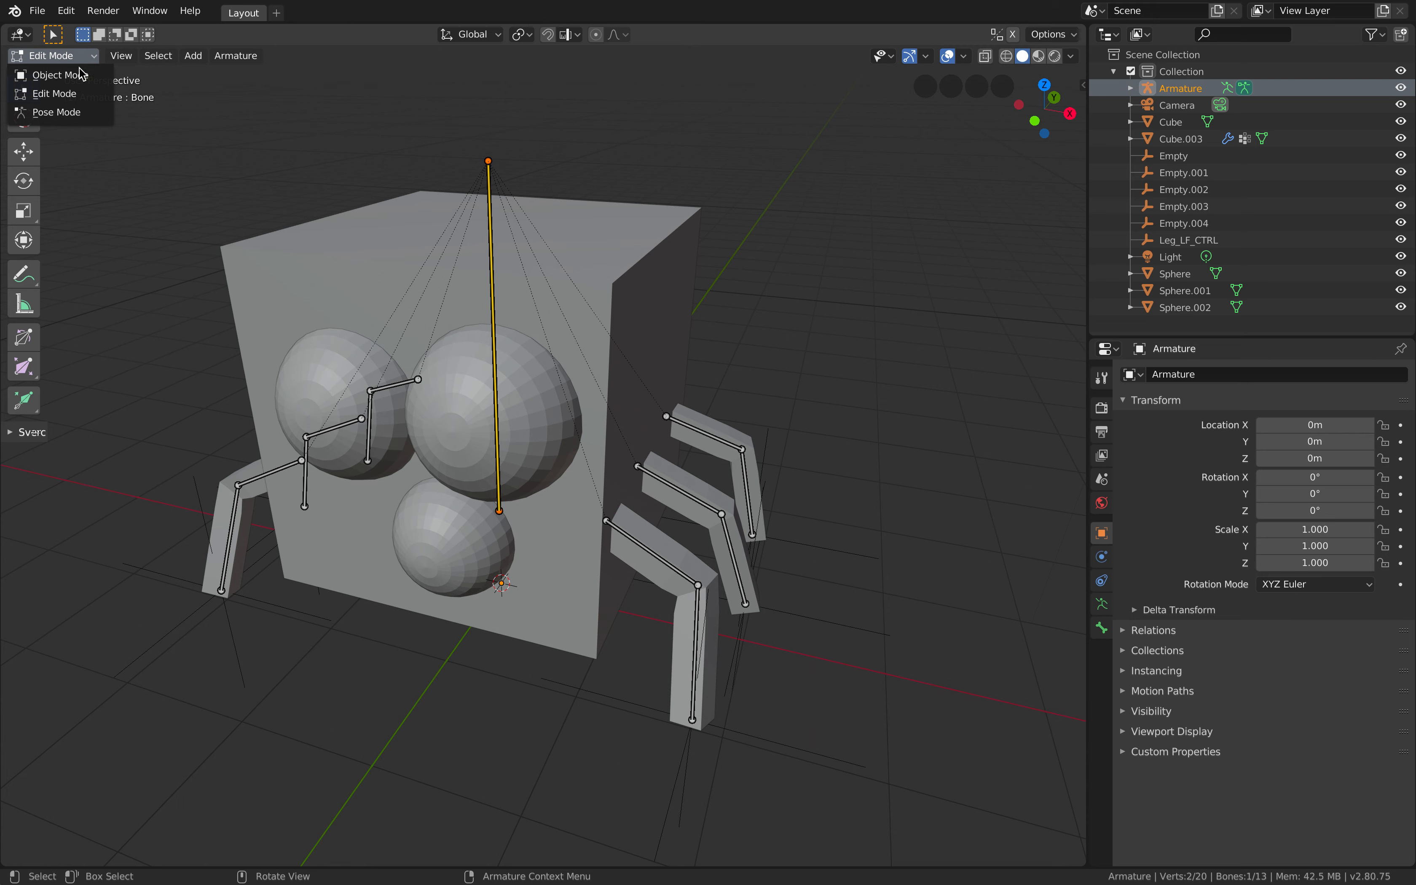
{"action": "left_click", "coordinate": [62, 111]}
{"action": "middle_click_drag", "start_coordinate": [492, 348], "coordinate": [509, 345]}
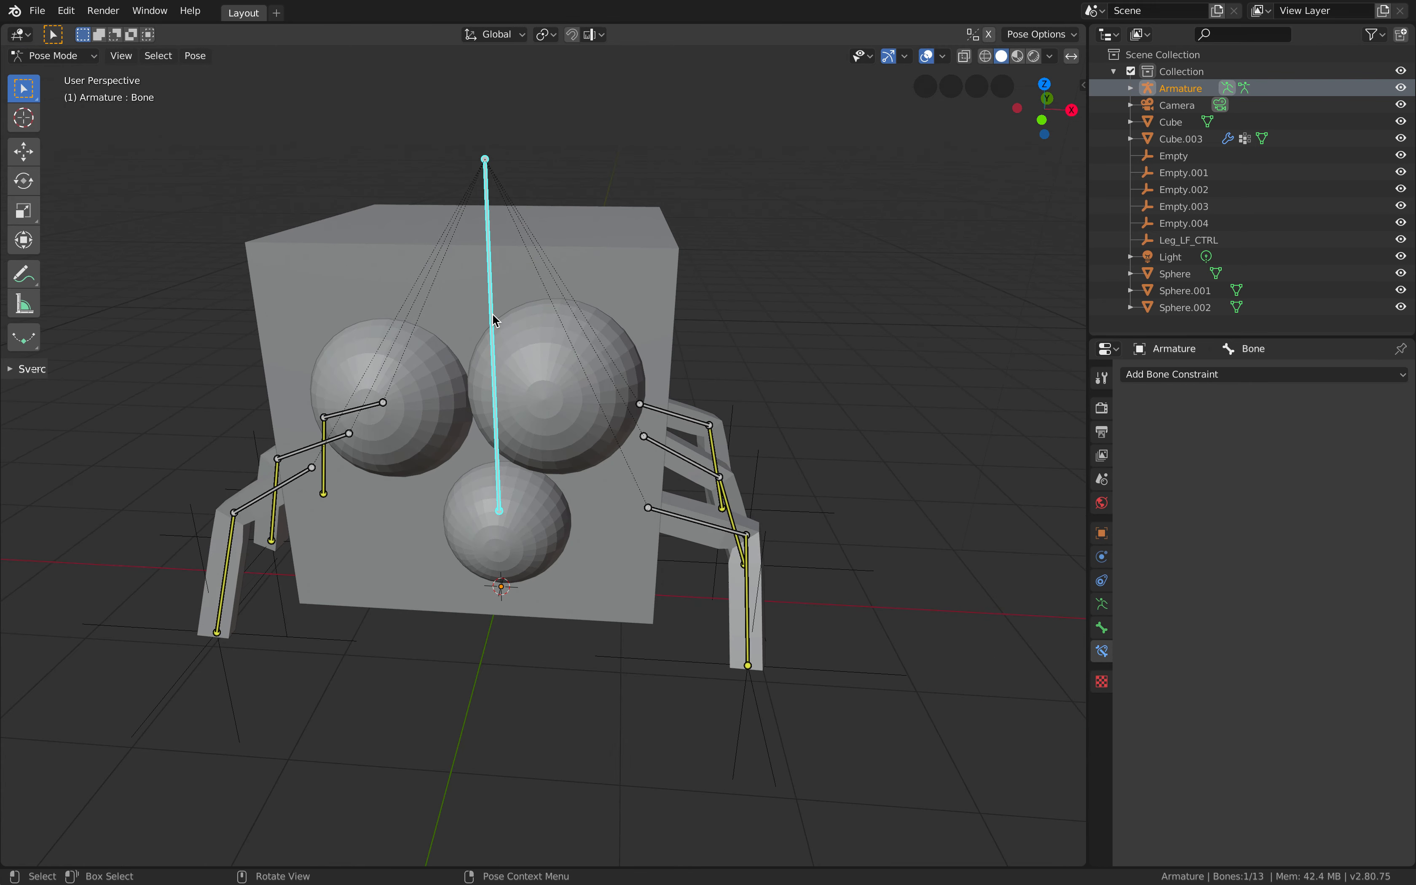
{"action": "key", "text": "g"}
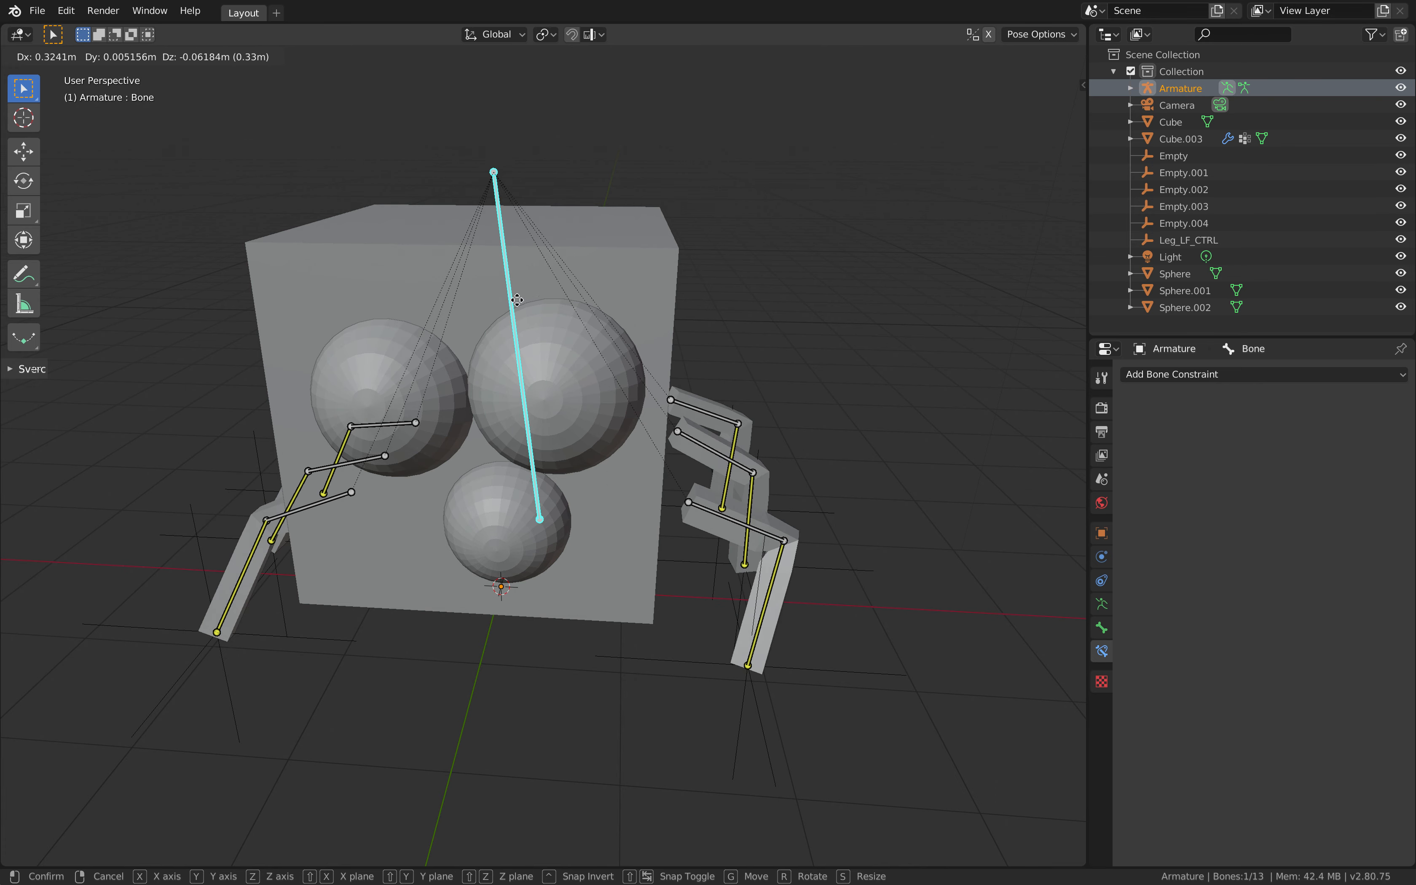
{"action": "right_click", "coordinate": [507, 351]}
Step: Return to object mode and save the file
{"action": "left_click", "coordinate": [52, 56]}
{"action": "left_click", "coordinate": [47, 73]}
{"action": "key", "text": "ctrl+s"}
Step: Try moving the body cube and one of the upper eye spheres to test whether they are attached
{"action": "middle_click_drag", "start_coordinate": [531, 294], "coordinate": [608, 287]}
{"action": "left_click", "coordinate": [584, 259]}
{"action": "key", "text": "g"}
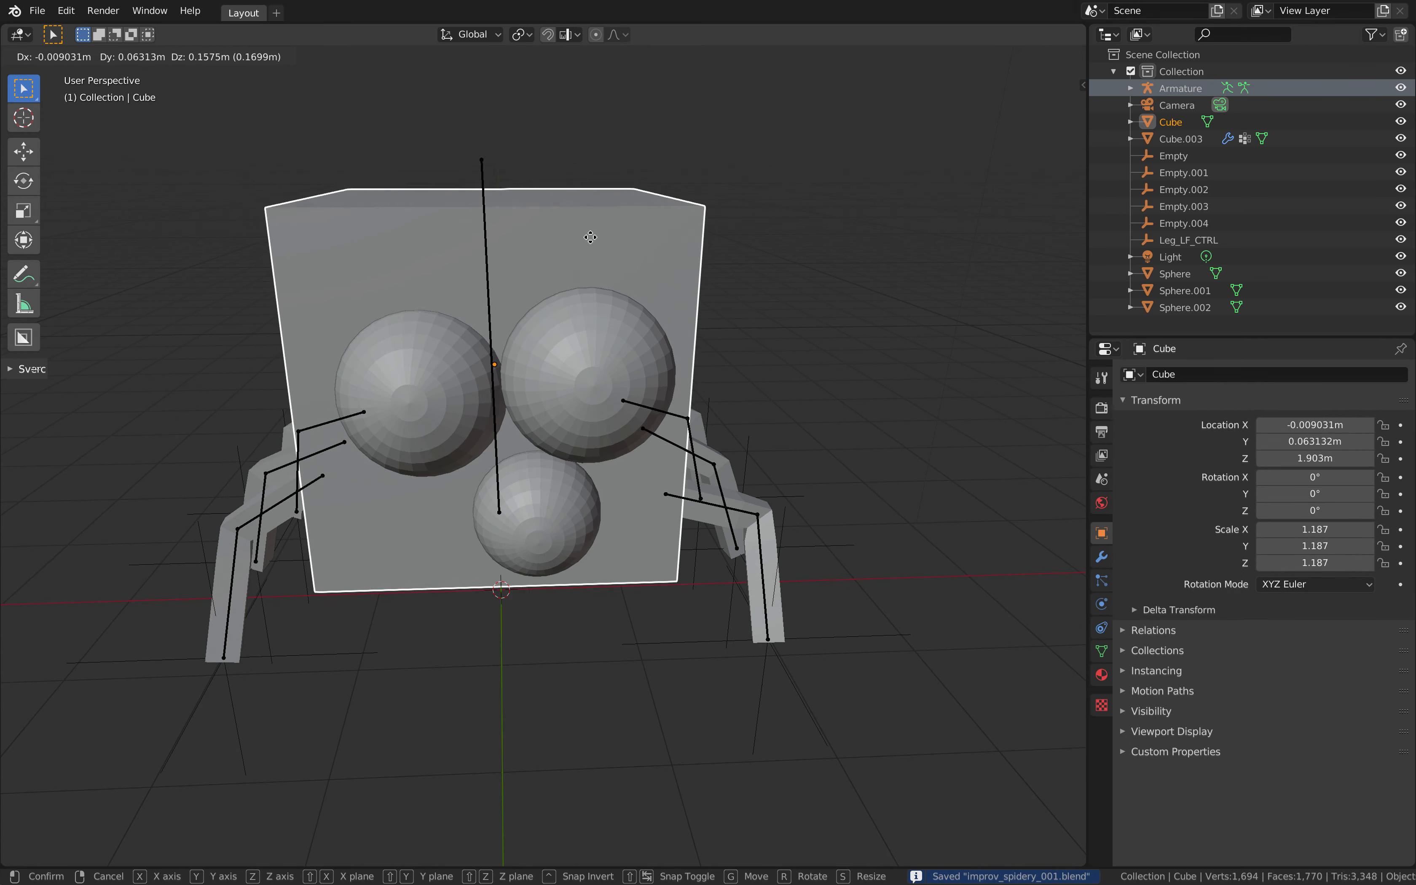
{"action": "right_click", "coordinate": [603, 286]}
{"action": "middle_click_drag", "start_coordinate": [595, 374], "coordinate": [586, 488]}
{"action": "left_click", "coordinate": [593, 577]}
{"action": "key", "text": "g"}
{"action": "right_click", "coordinate": [594, 577]}
Step: Nudge the small lower sphere on the front of the body cube
{"action": "left_click", "coordinate": [515, 650]}
{"action": "key", "text": "g"}
{"action": "left_click", "coordinate": [509, 656]}
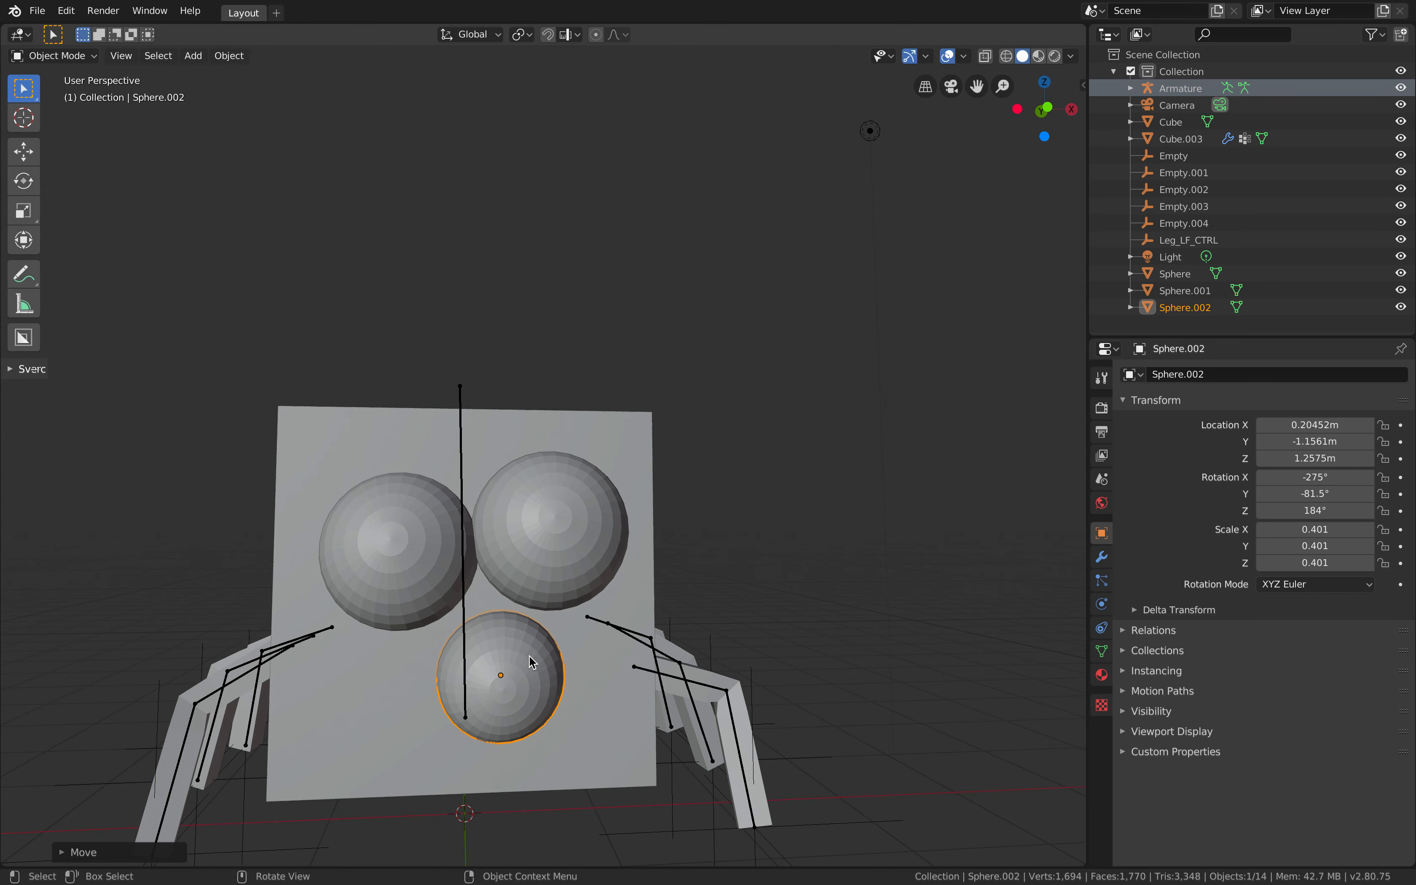
Step: Join the three spheres into the body cube and save the file
{"action": "middle_click_drag", "start_coordinate": [531, 536], "coordinate": [531, 635]}
{"action": "left_click", "coordinate": [492, 593], "text": "shift"}
{"action": "left_click", "coordinate": [422, 581], "text": "shift"}
{"action": "left_click", "coordinate": [542, 380], "text": "shift"}
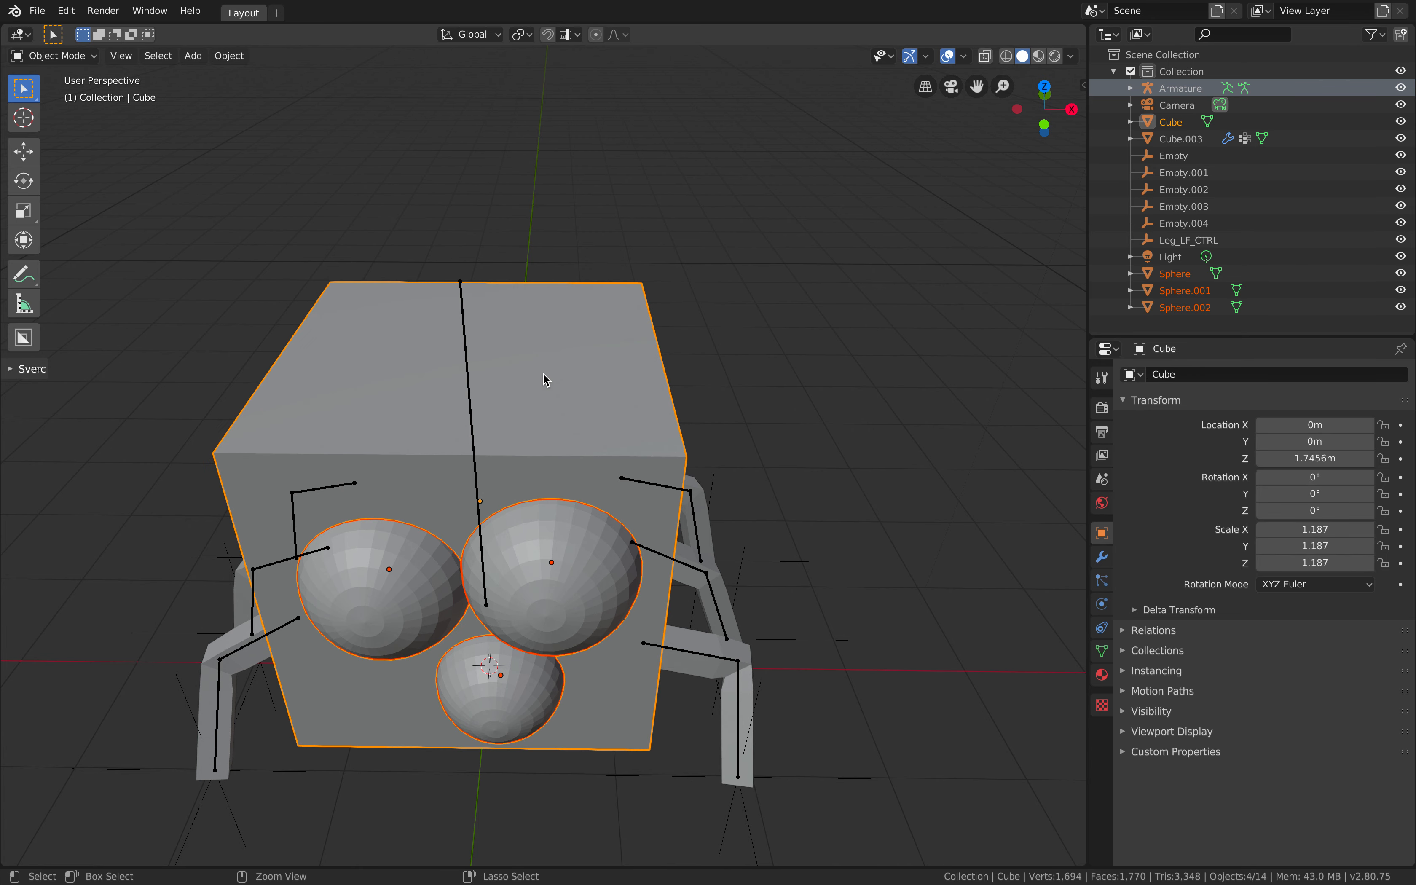
{"action": "key", "text": "ctrl+j"}
{"action": "middle_click_drag", "start_coordinate": [543, 379], "coordinate": [663, 373]}
{"action": "key", "text": "ctrl+s"}
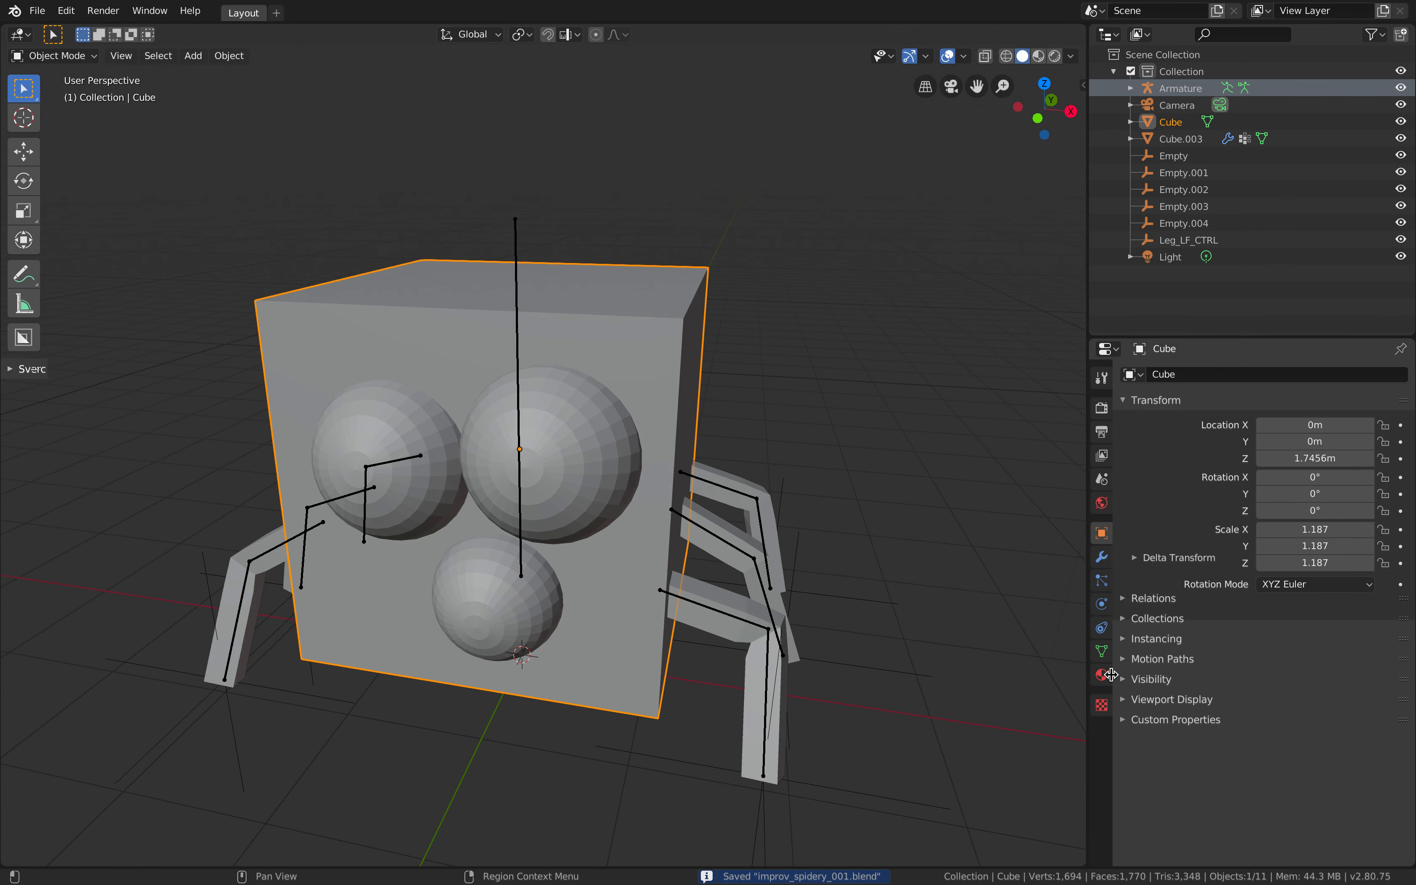
Step: Set the base color of the shared material to orange and display the viewport with material preview shading
{"action": "left_click", "coordinate": [1101, 675]}
{"action": "middle_click_drag", "start_coordinate": [784, 515], "coordinate": [696, 474]}
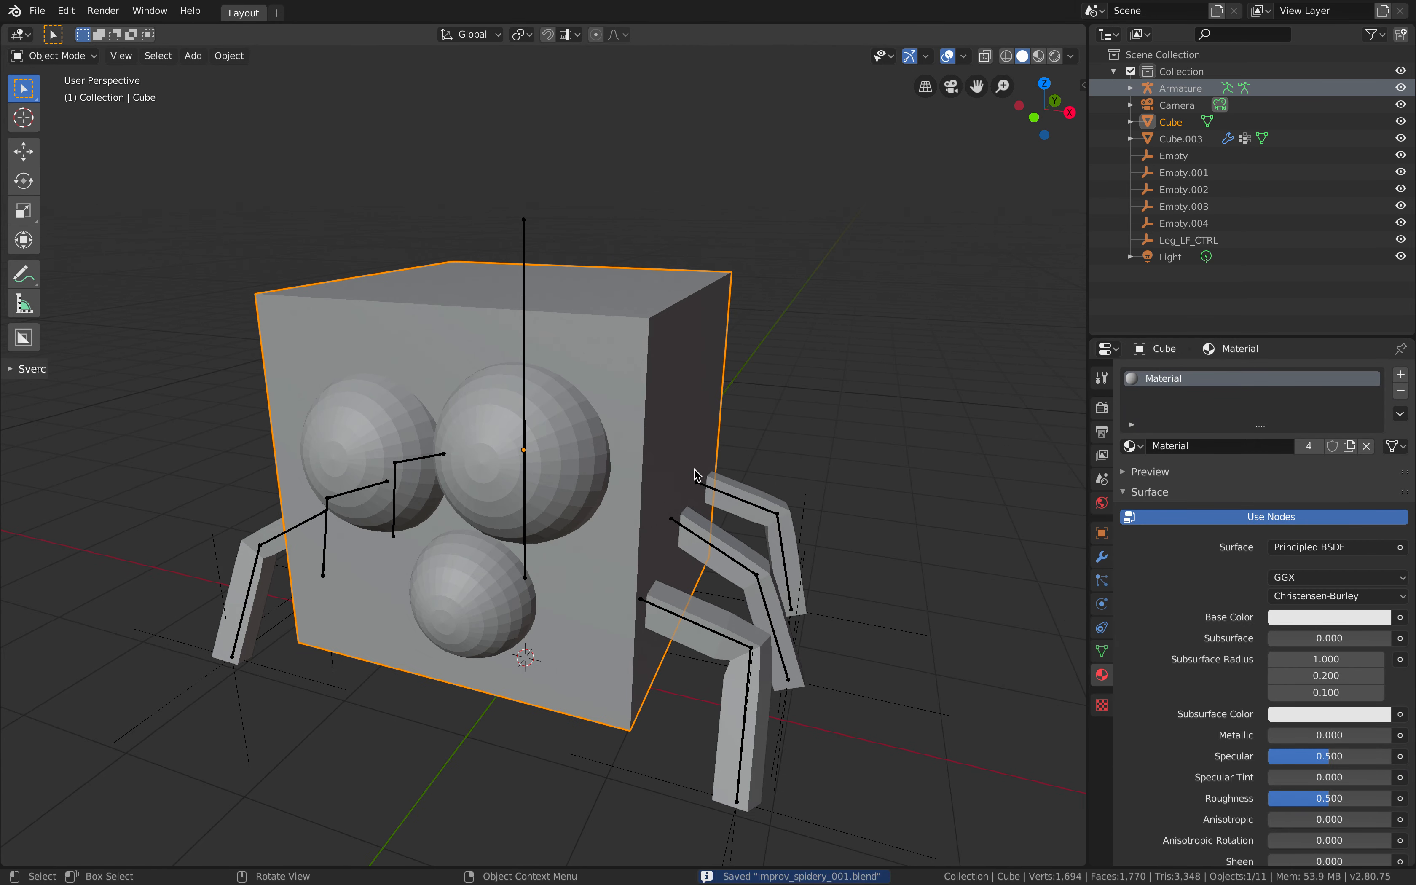
{"action": "left_click", "coordinate": [1298, 618]}
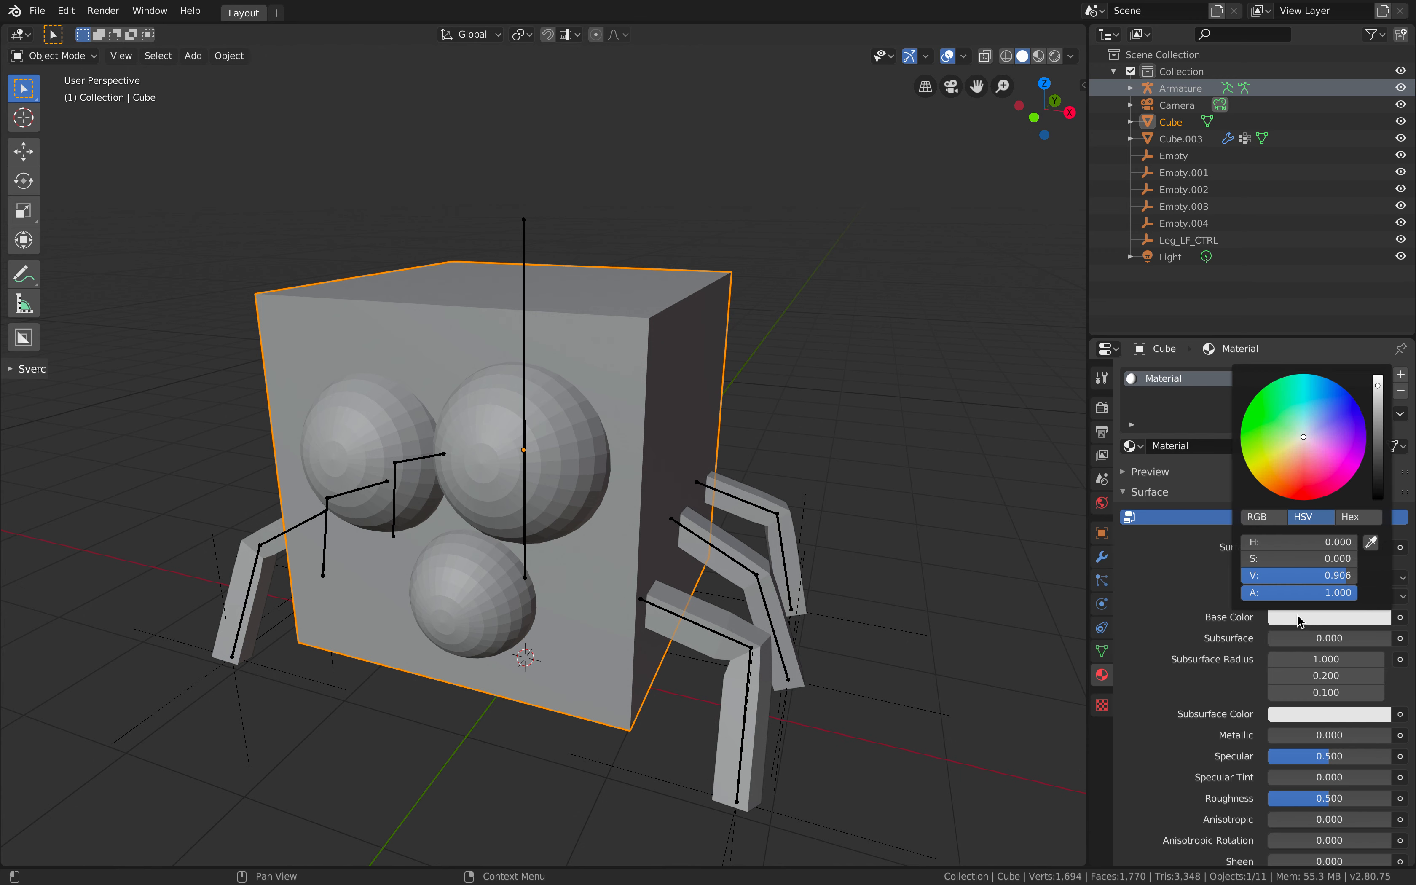
{"action": "left_click_drag", "start_coordinate": [1300, 453], "coordinate": [1293, 467]}
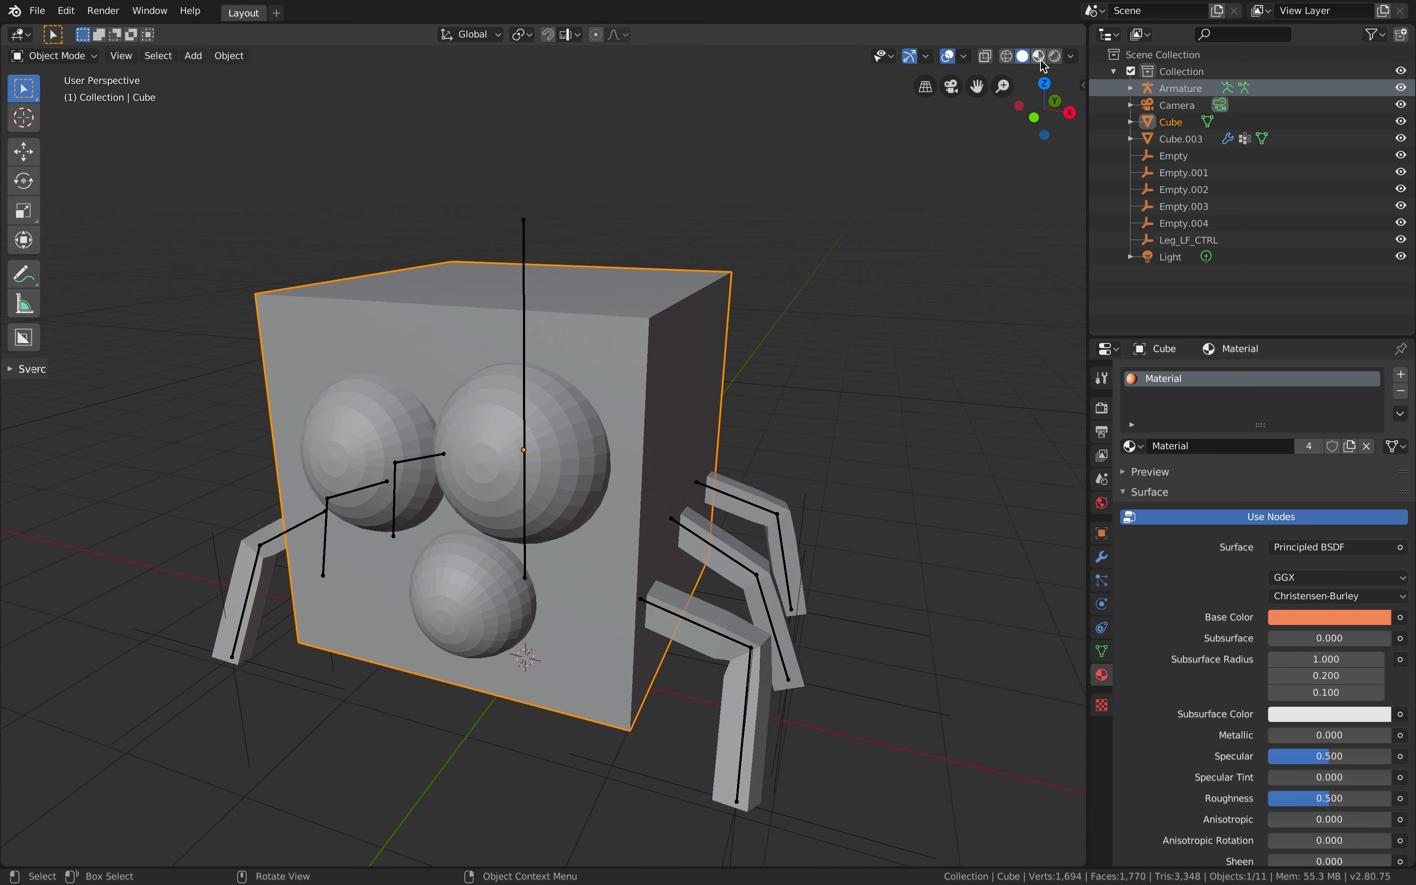
{"action": "left_click", "coordinate": [1040, 57]}
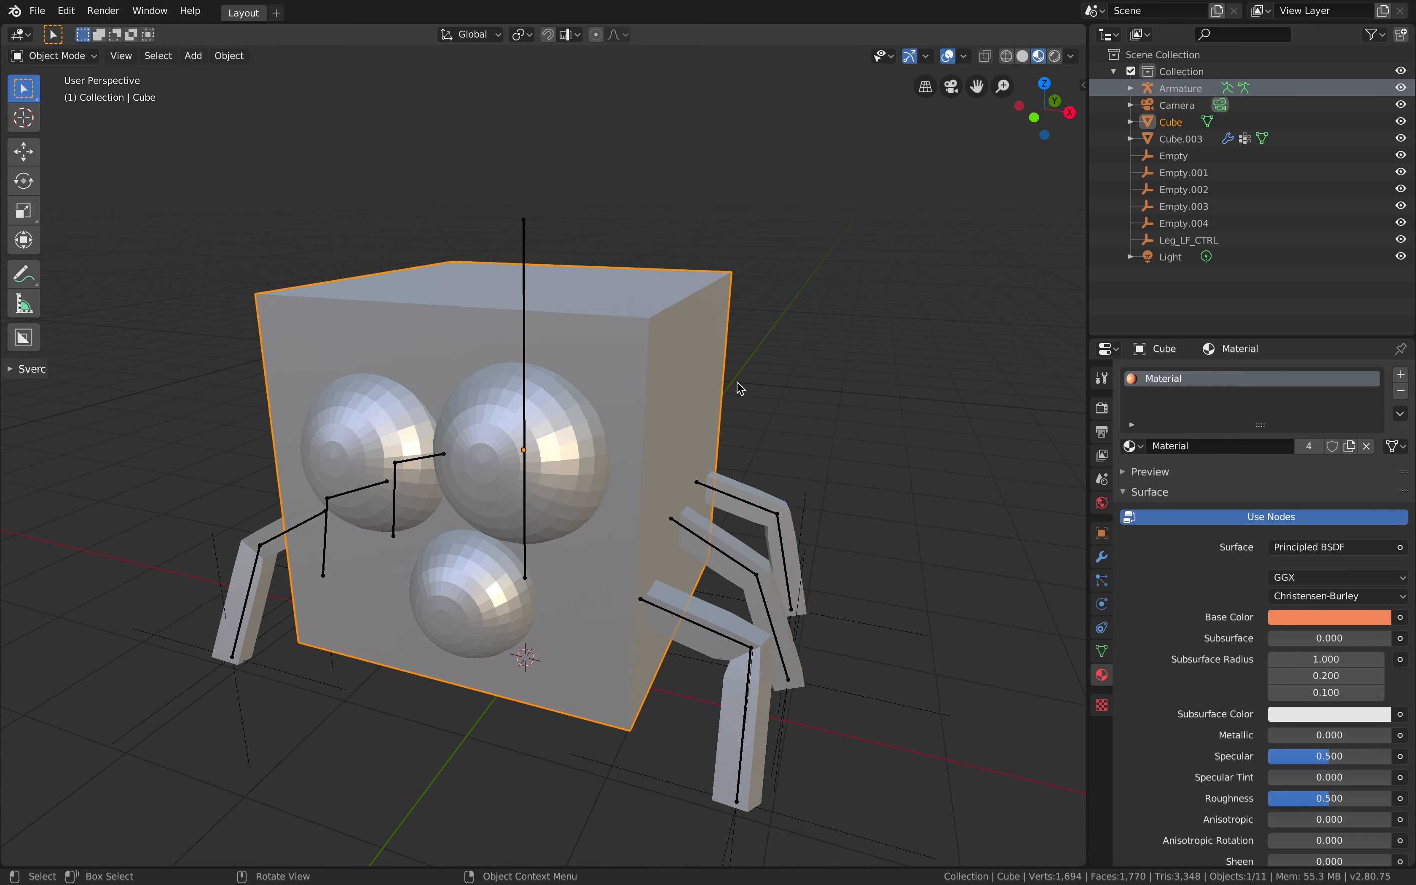
{"action": "middle_click_drag", "start_coordinate": [708, 404], "coordinate": [734, 407]}
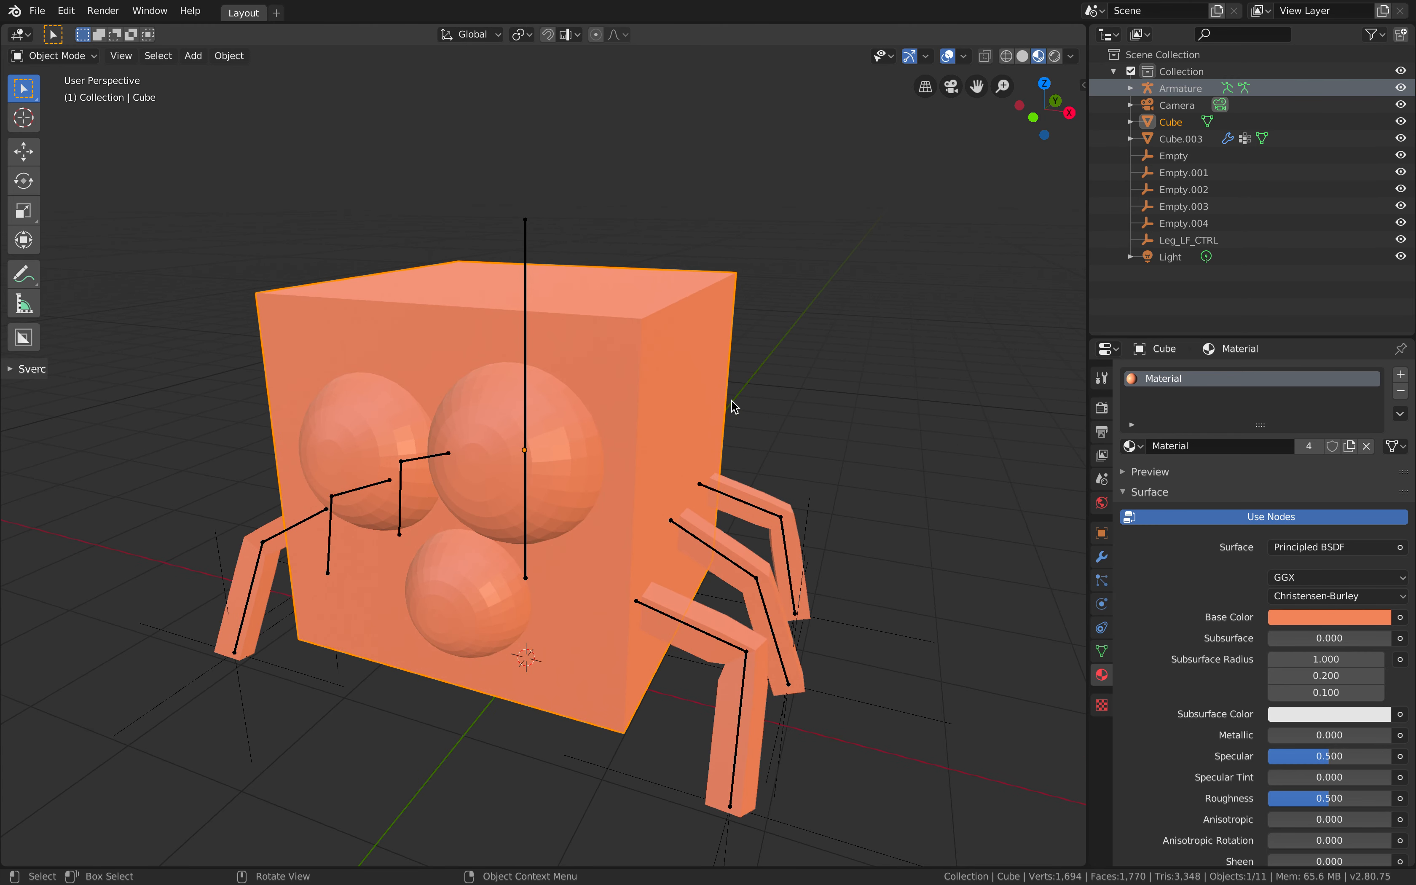
Step: Remove the shared orange material from the body cube, leaving it on the legs
{"action": "left_click", "coordinate": [1401, 391]}
{"action": "left_click", "coordinate": [653, 444], "text": "shift"}
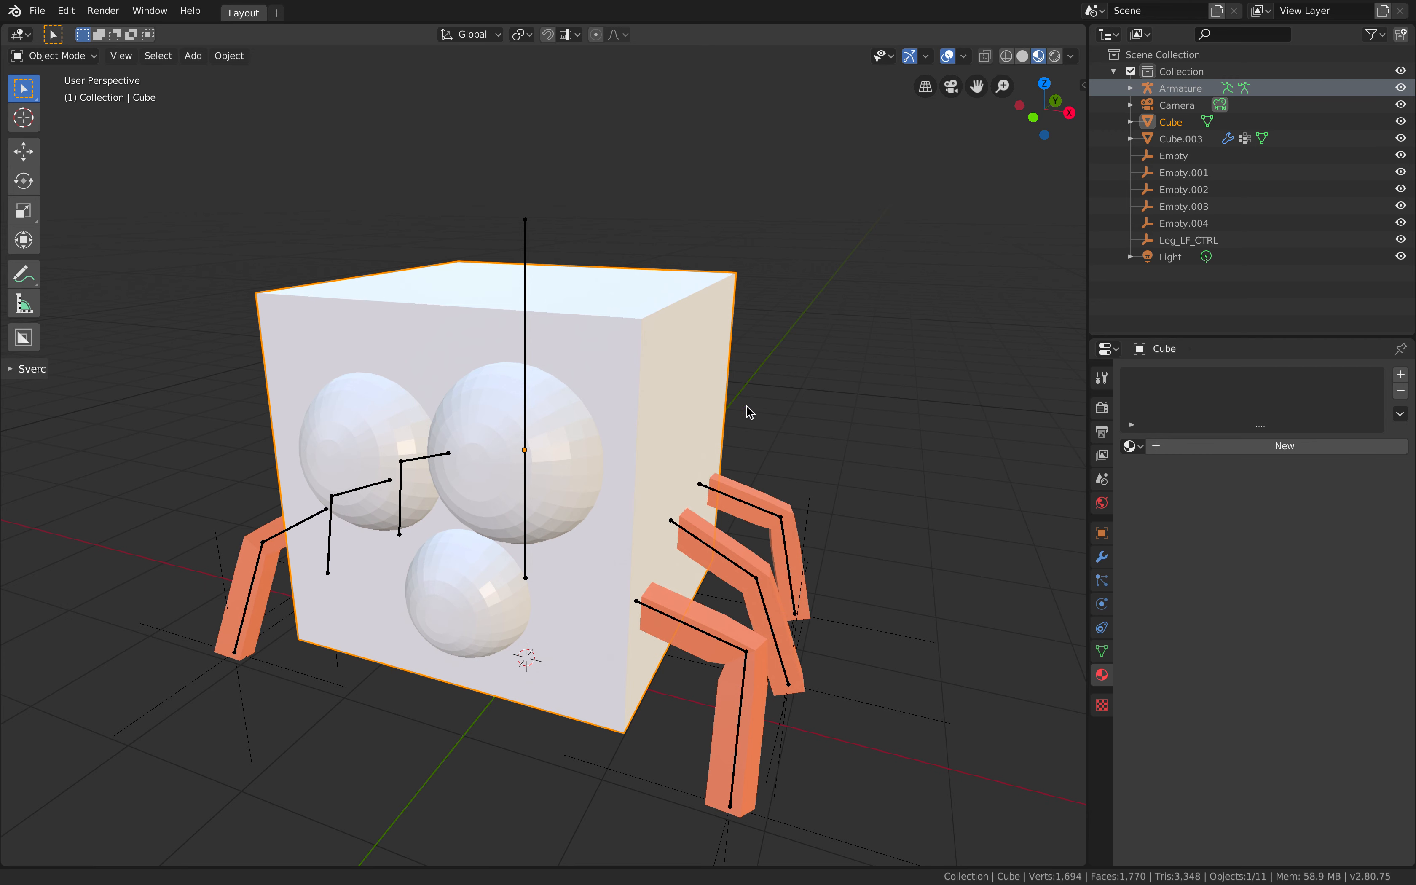
{"action": "middle_click_drag", "start_coordinate": [749, 411], "coordinate": [800, 370], "text": "shift"}
{"action": "left_click", "coordinate": [782, 271]}
{"action": "middle_click_drag", "start_coordinate": [774, 314], "coordinate": [782, 316]}
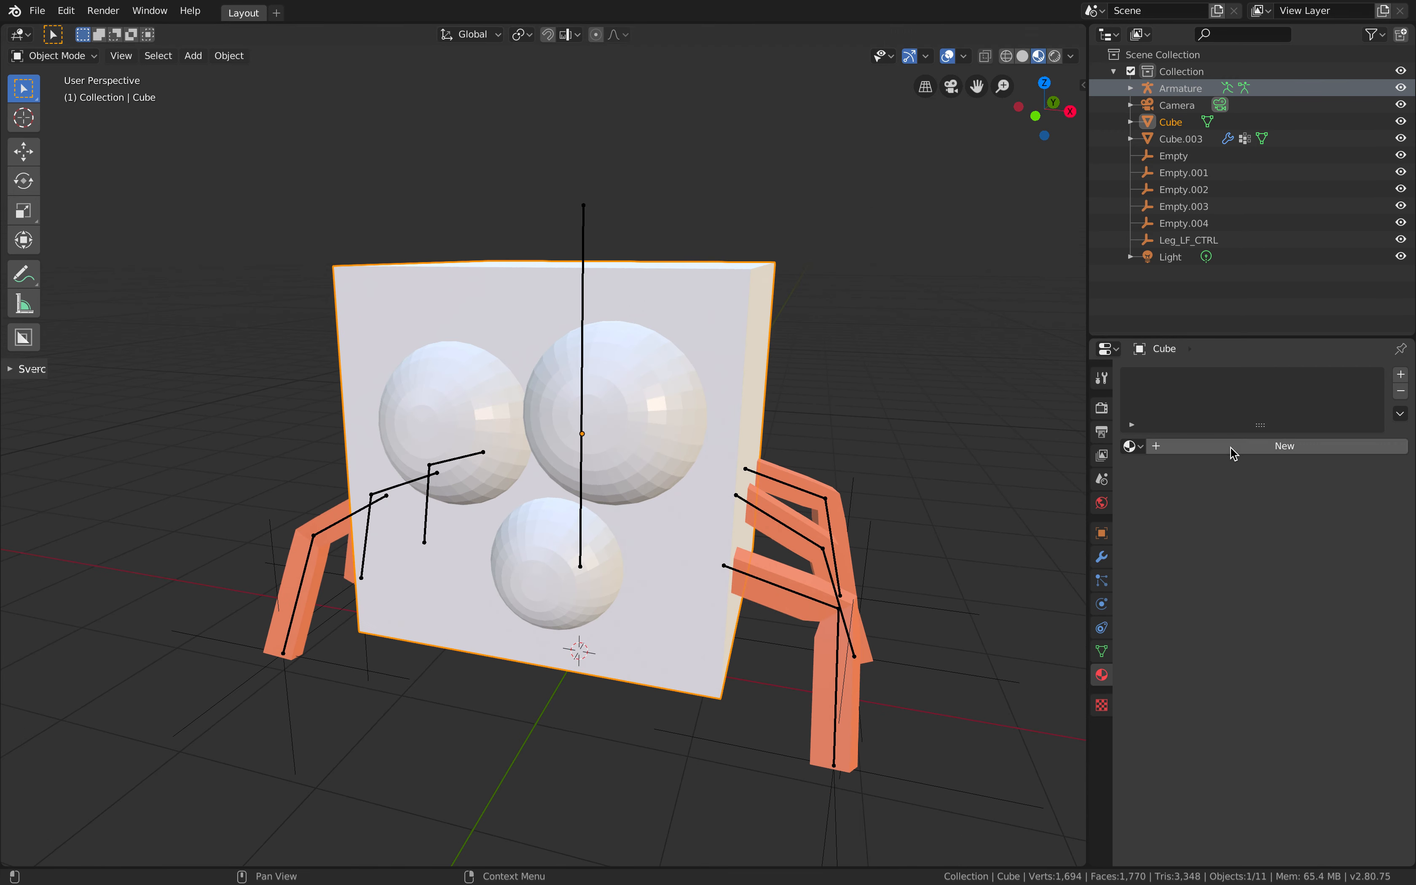
Step: Create a new material for the body cube with a dark blue base color, hue 0.596 and saturation 0.412
{"action": "left_click", "coordinate": [1232, 446]}
{"action": "left_click", "coordinate": [1293, 614]}
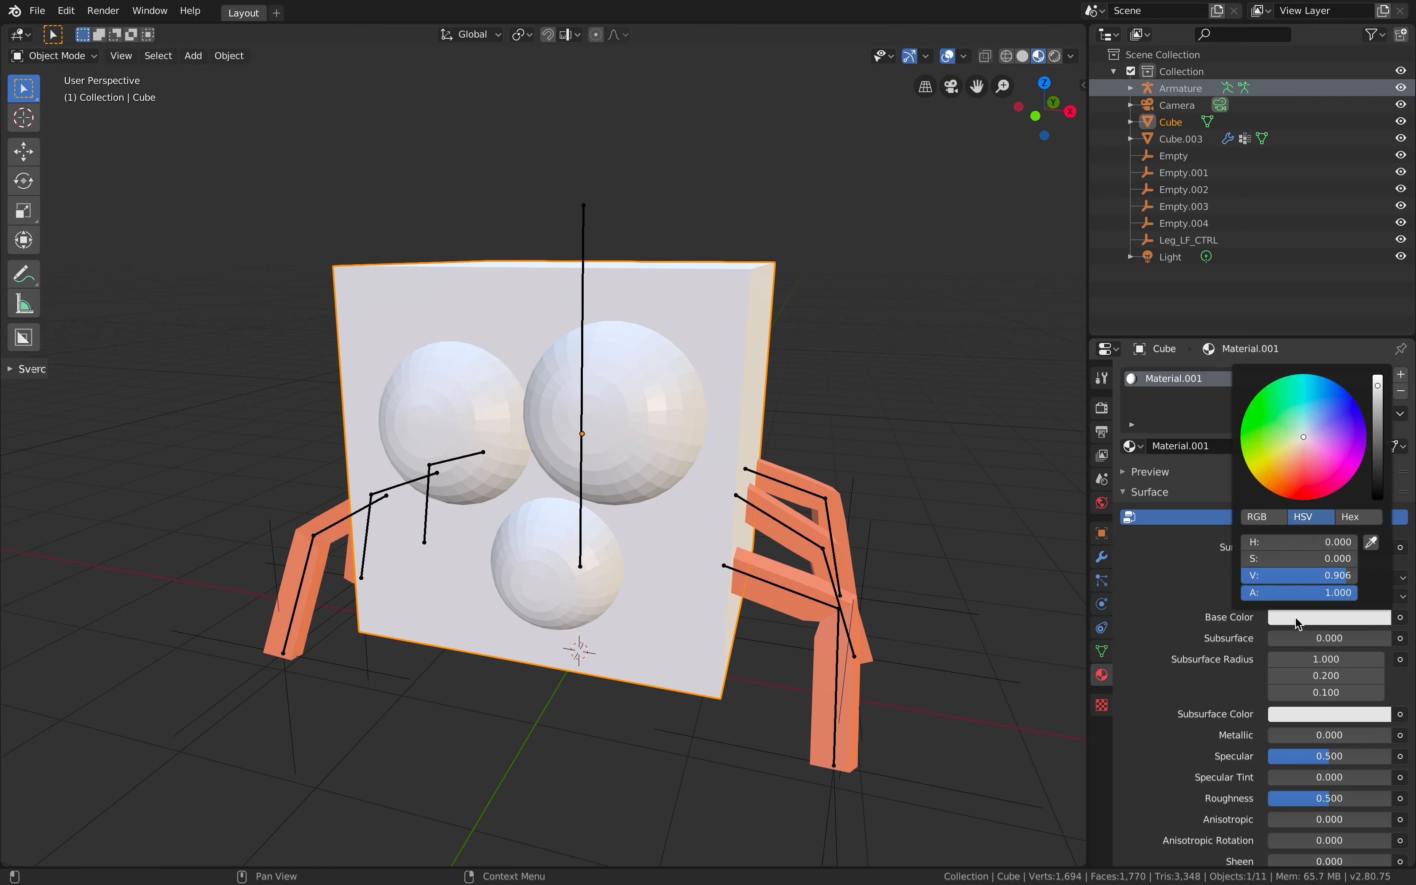
{"action": "left_click", "coordinate": [1285, 456]}
{"action": "left_click_drag", "start_coordinate": [1285, 454], "coordinate": [1317, 416]}
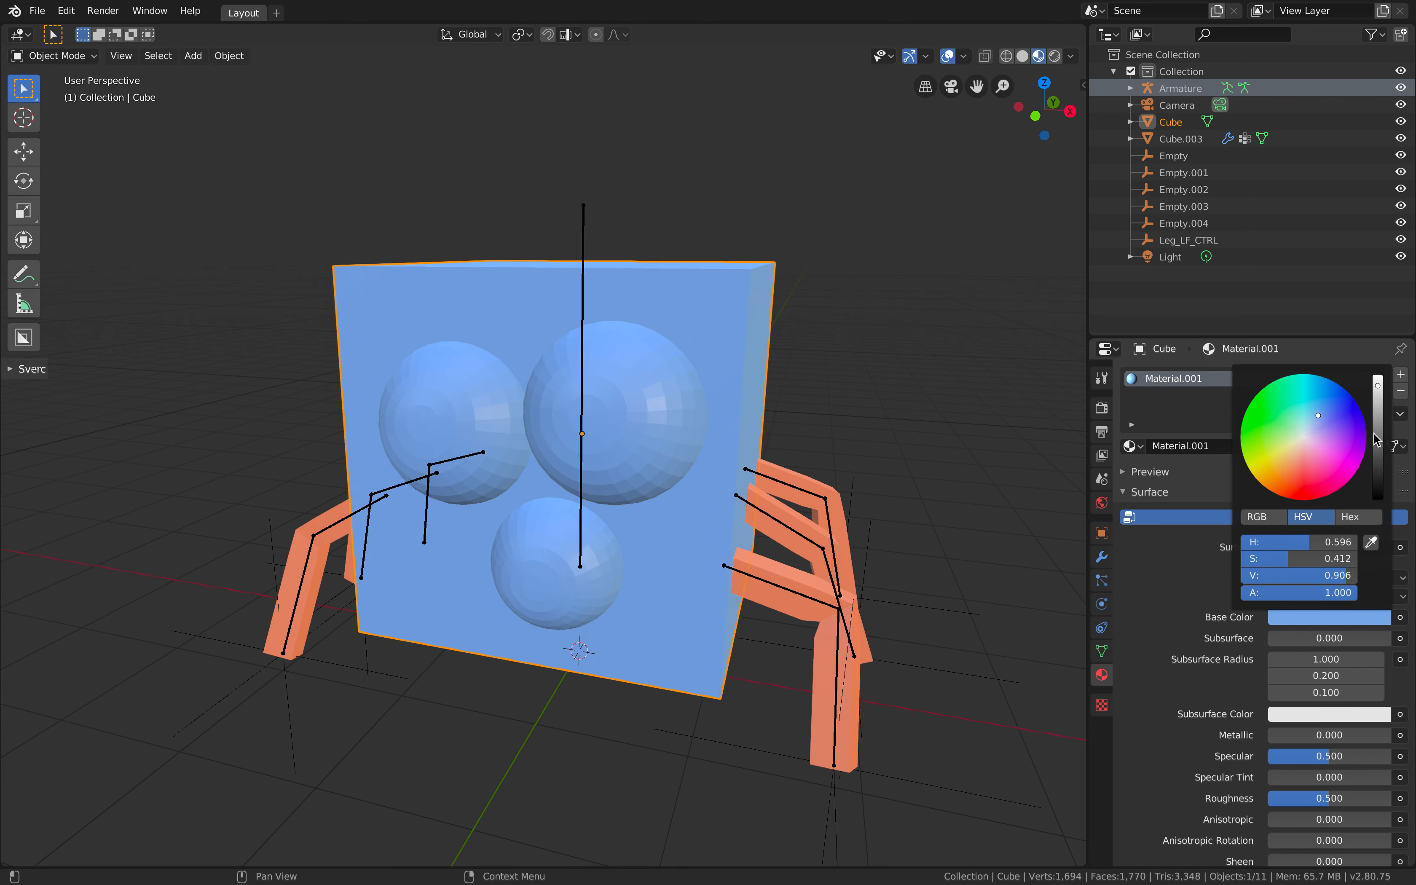
{"action": "left_click_drag", "start_coordinate": [1377, 482], "coordinate": [1378, 435]}
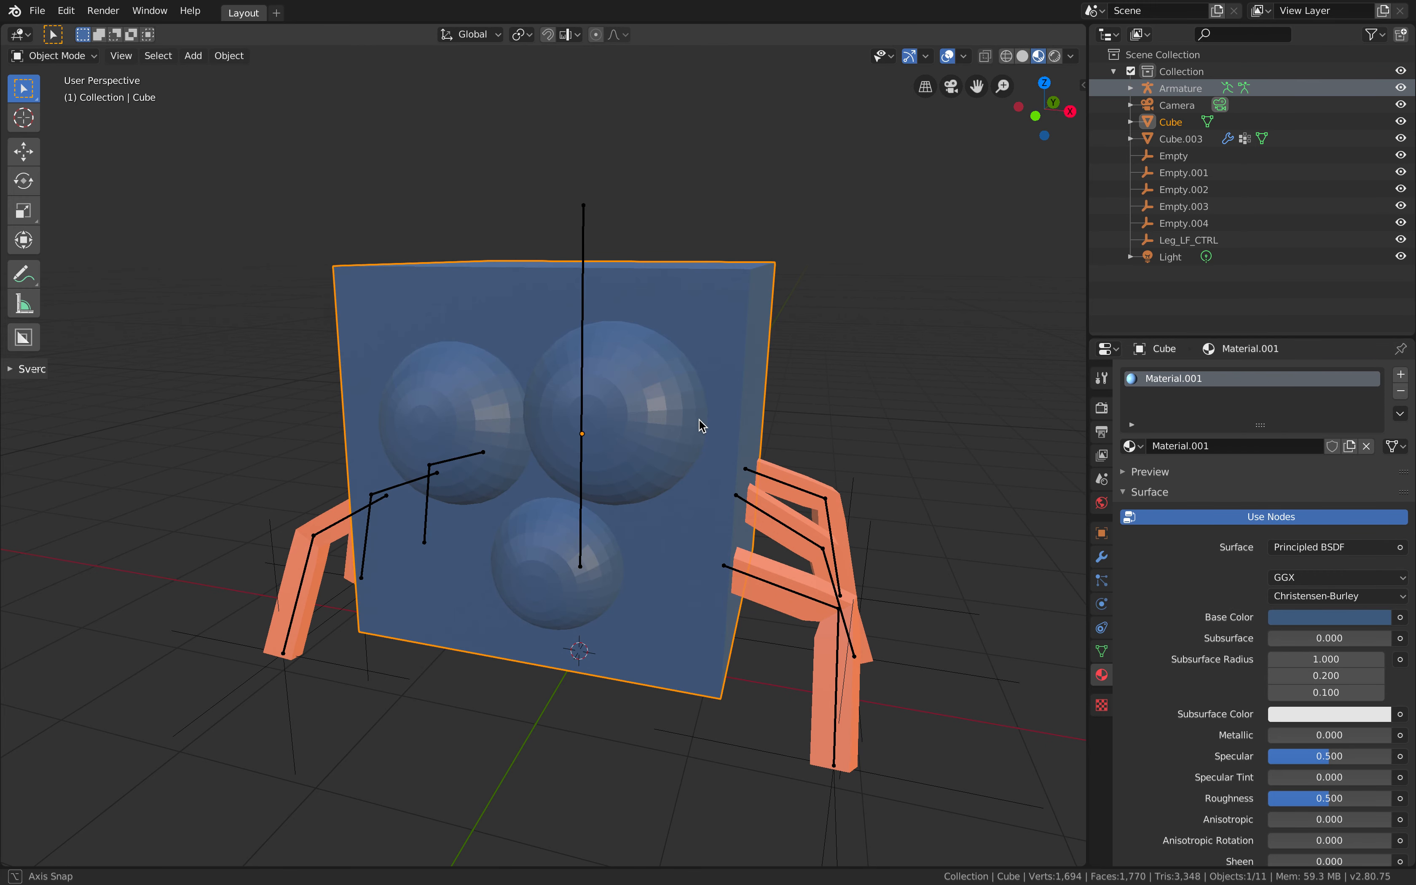
{"action": "middle_click_drag", "start_coordinate": [701, 421], "coordinate": [751, 417]}
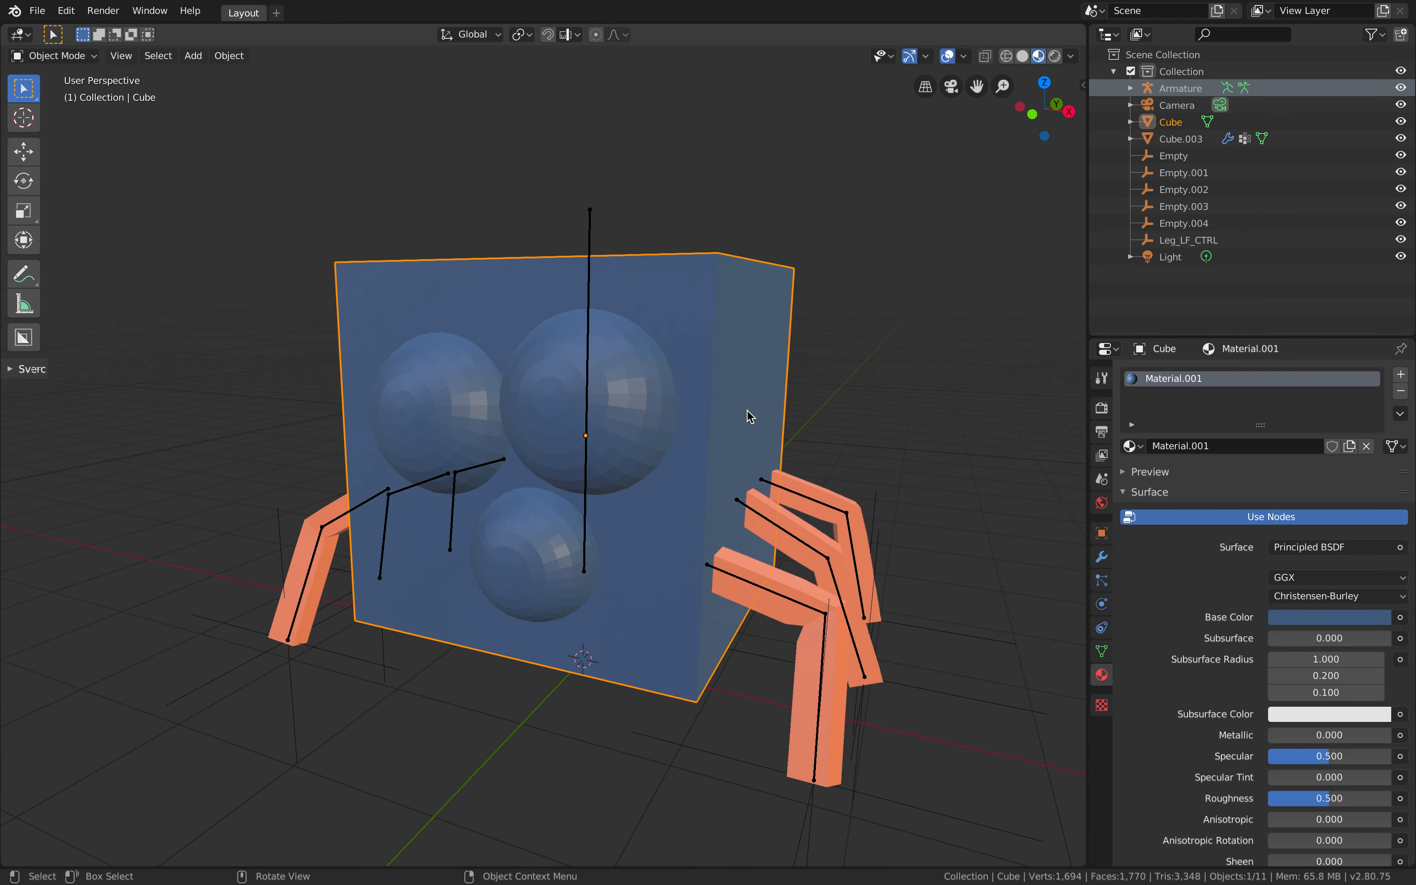
Step: Rename the blue body material to BodyMat and deselect everything
{"action": "double_click", "coordinate": [1197, 381]}
{"action": "type", "text": "BodyMat"}
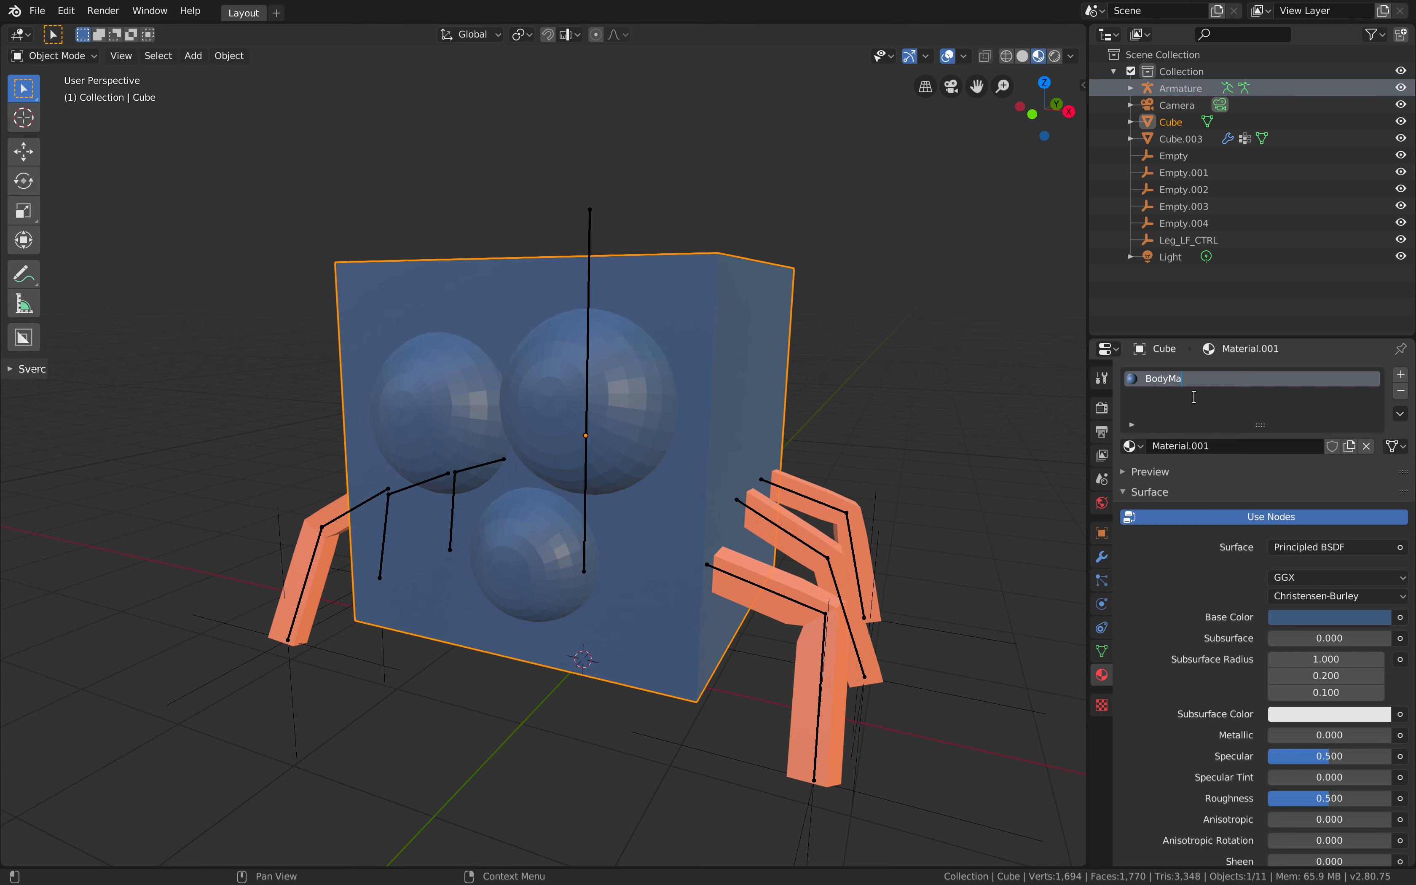
{"action": "key", "text": "Return"}
{"action": "key", "text": "alt+a"}
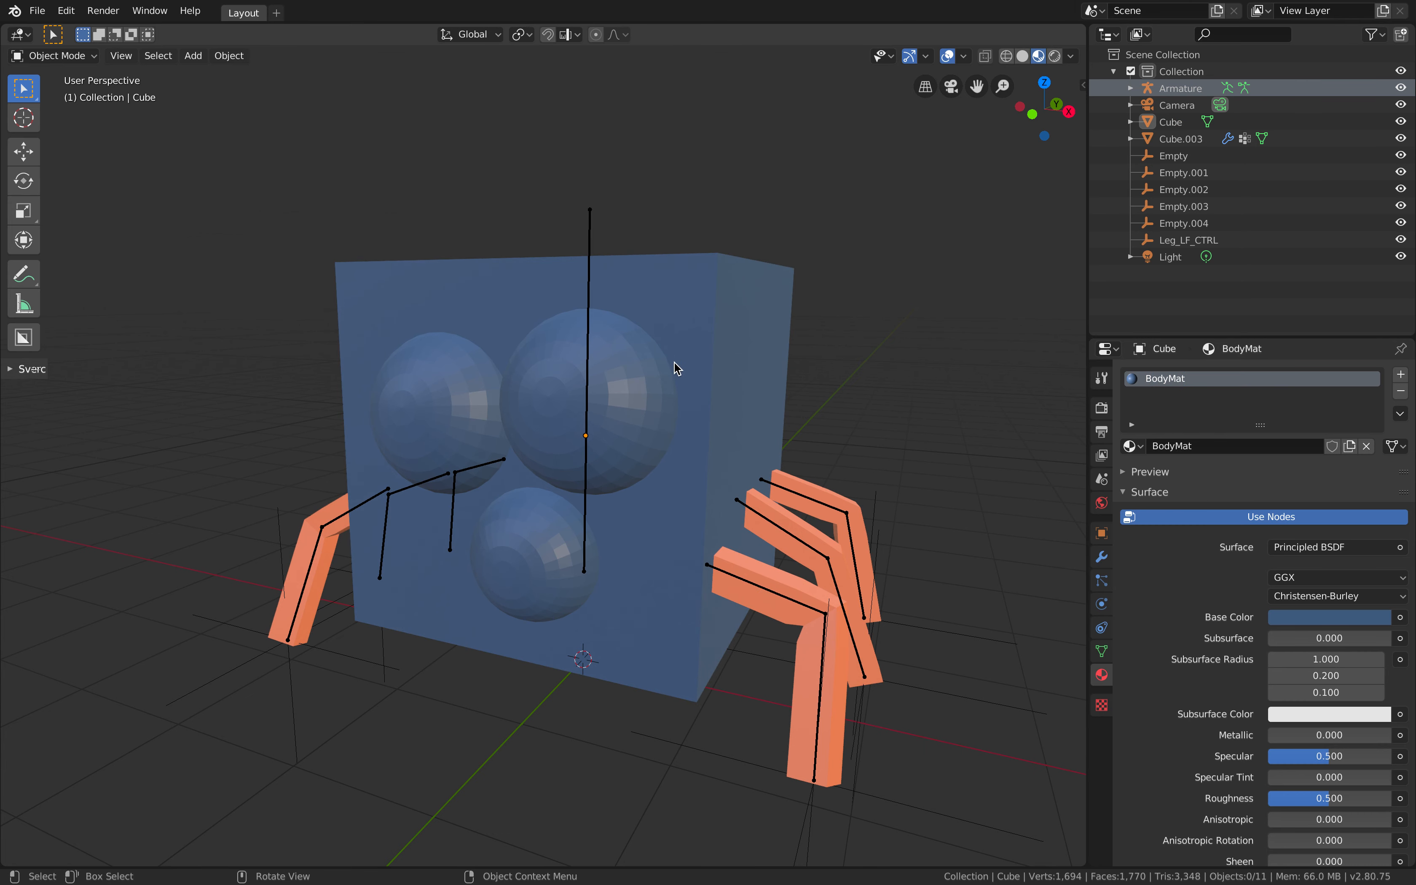
Step: Add a second material to the body cube with a yellow base color of hue 0.142, saturation 0.986 and value 0.906
{"action": "middle_click_drag", "start_coordinate": [673, 366], "coordinate": [694, 342]}
{"action": "left_click", "coordinate": [691, 340]}
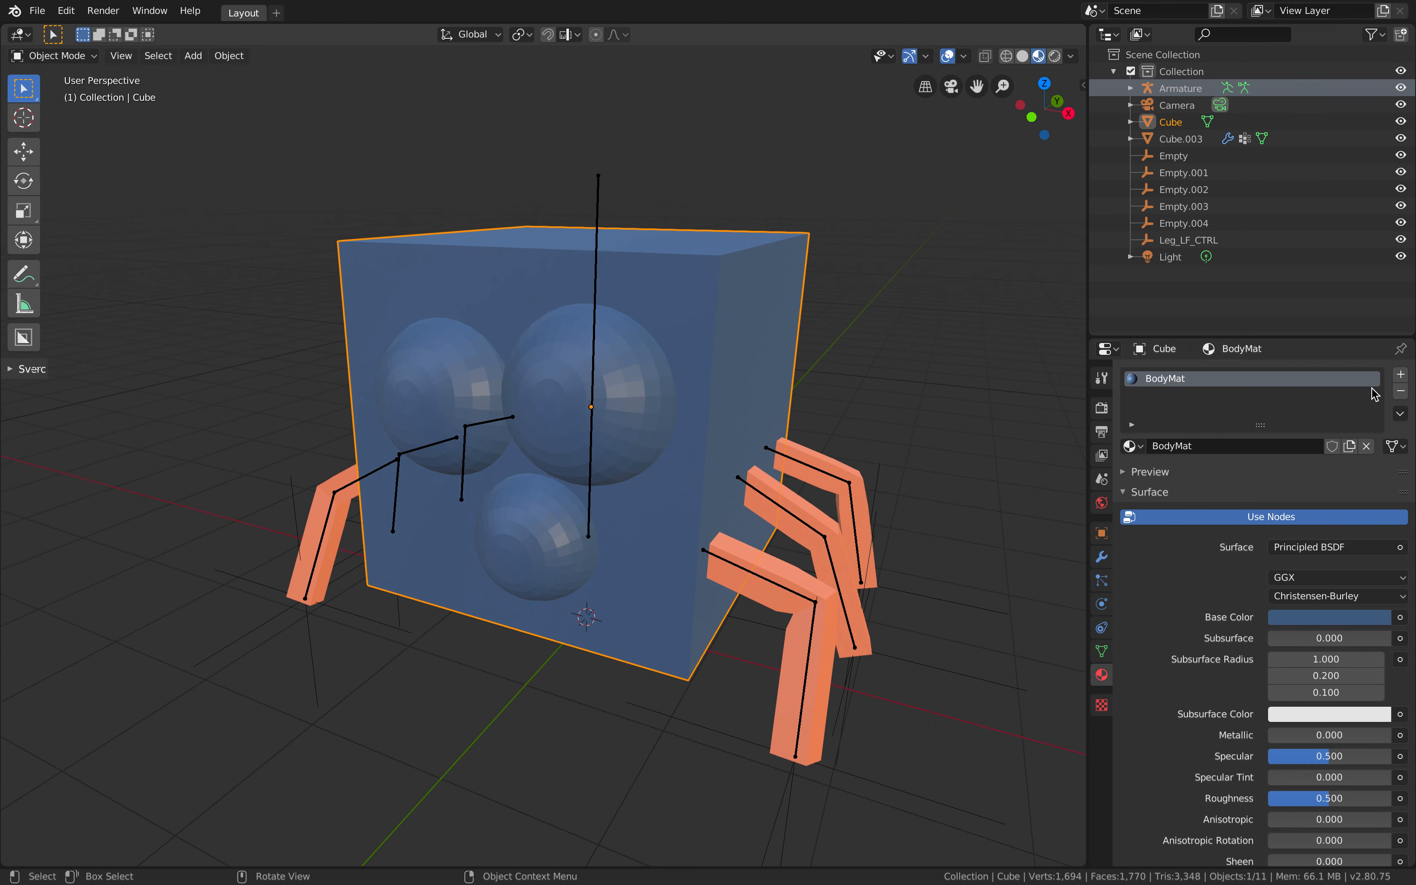
{"action": "left_click", "coordinate": [1401, 375]}
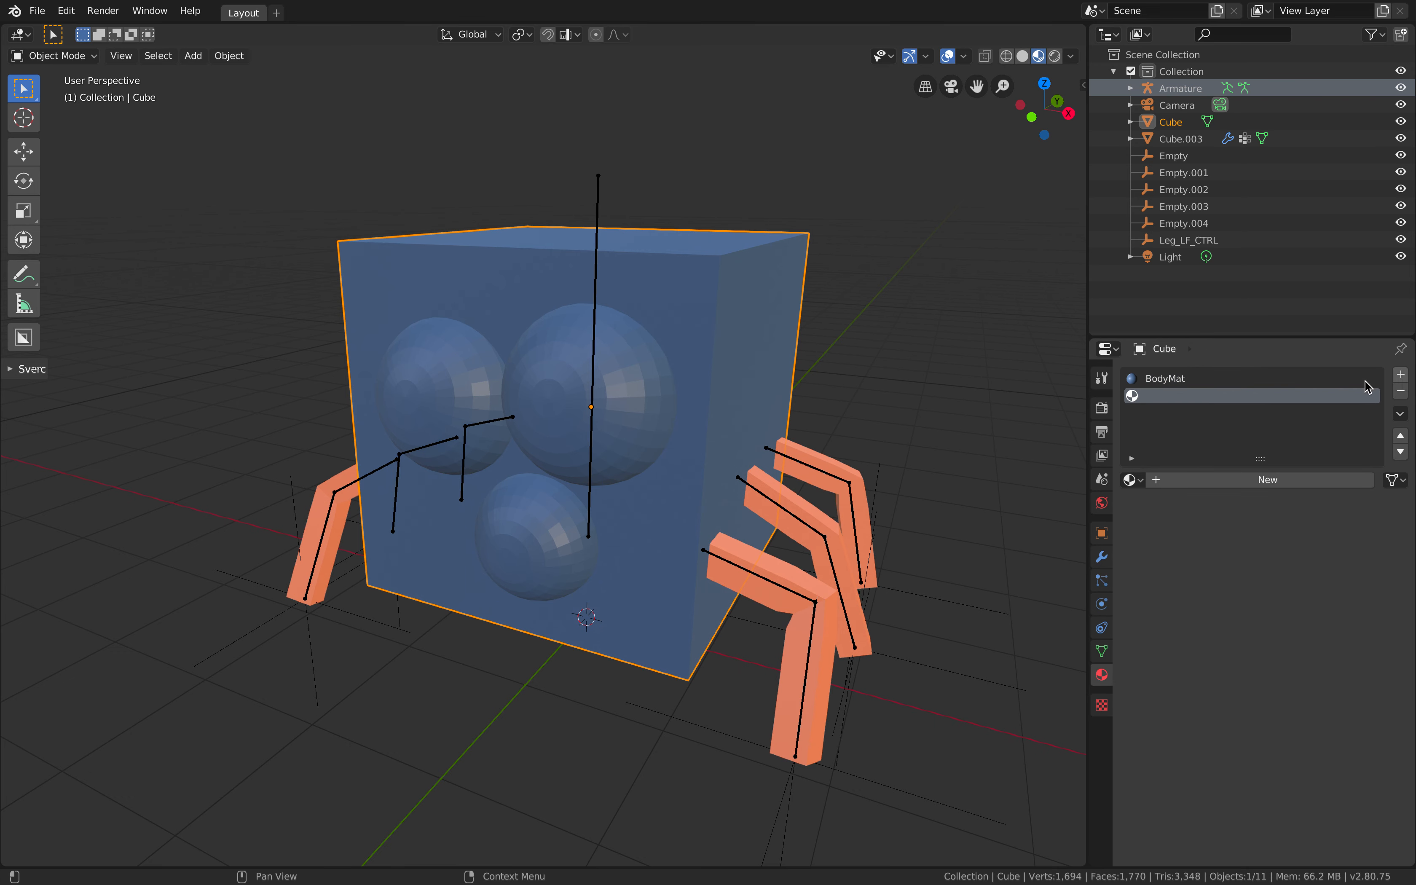
{"action": "left_click", "coordinate": [1260, 483]}
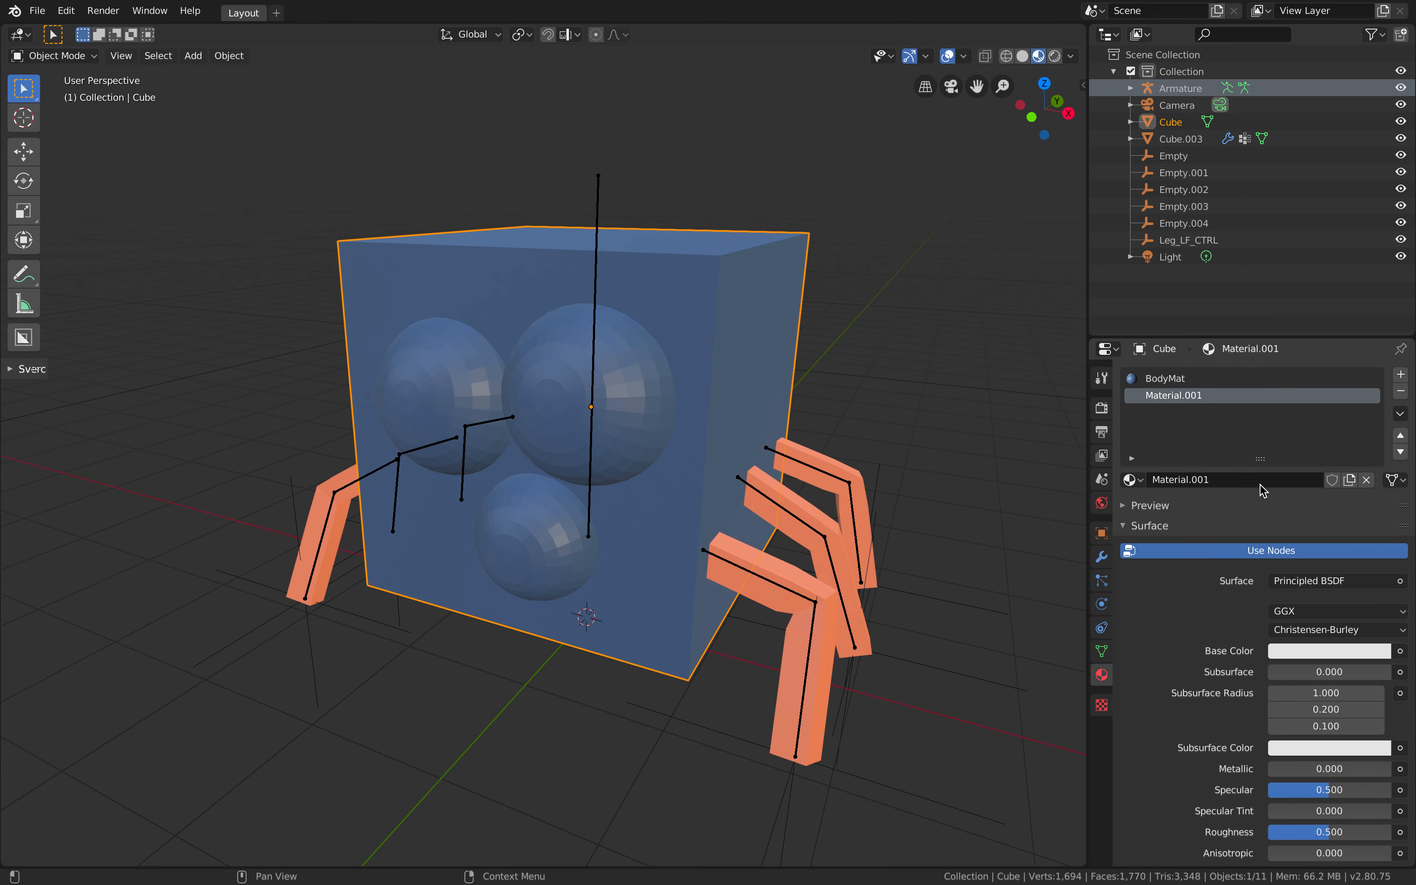
{"action": "left_click", "coordinate": [1301, 650]}
{"action": "left_click_drag", "start_coordinate": [1277, 502], "coordinate": [1258, 508]}
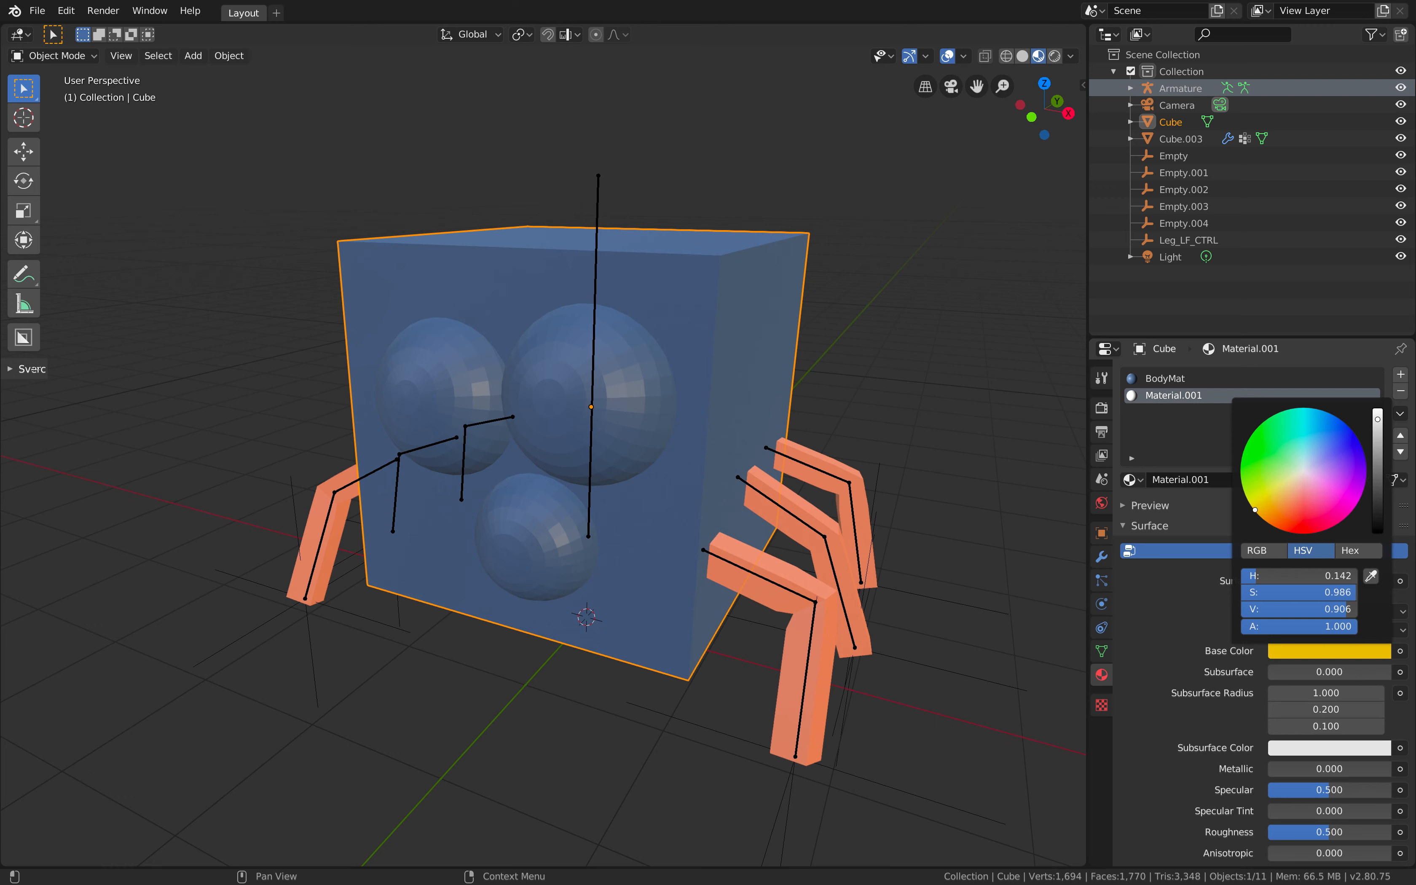
Step: Select all faces of the three eye spheres on the cube mesh and assign the yellow material to them
{"action": "left_click", "coordinate": [70, 59]}
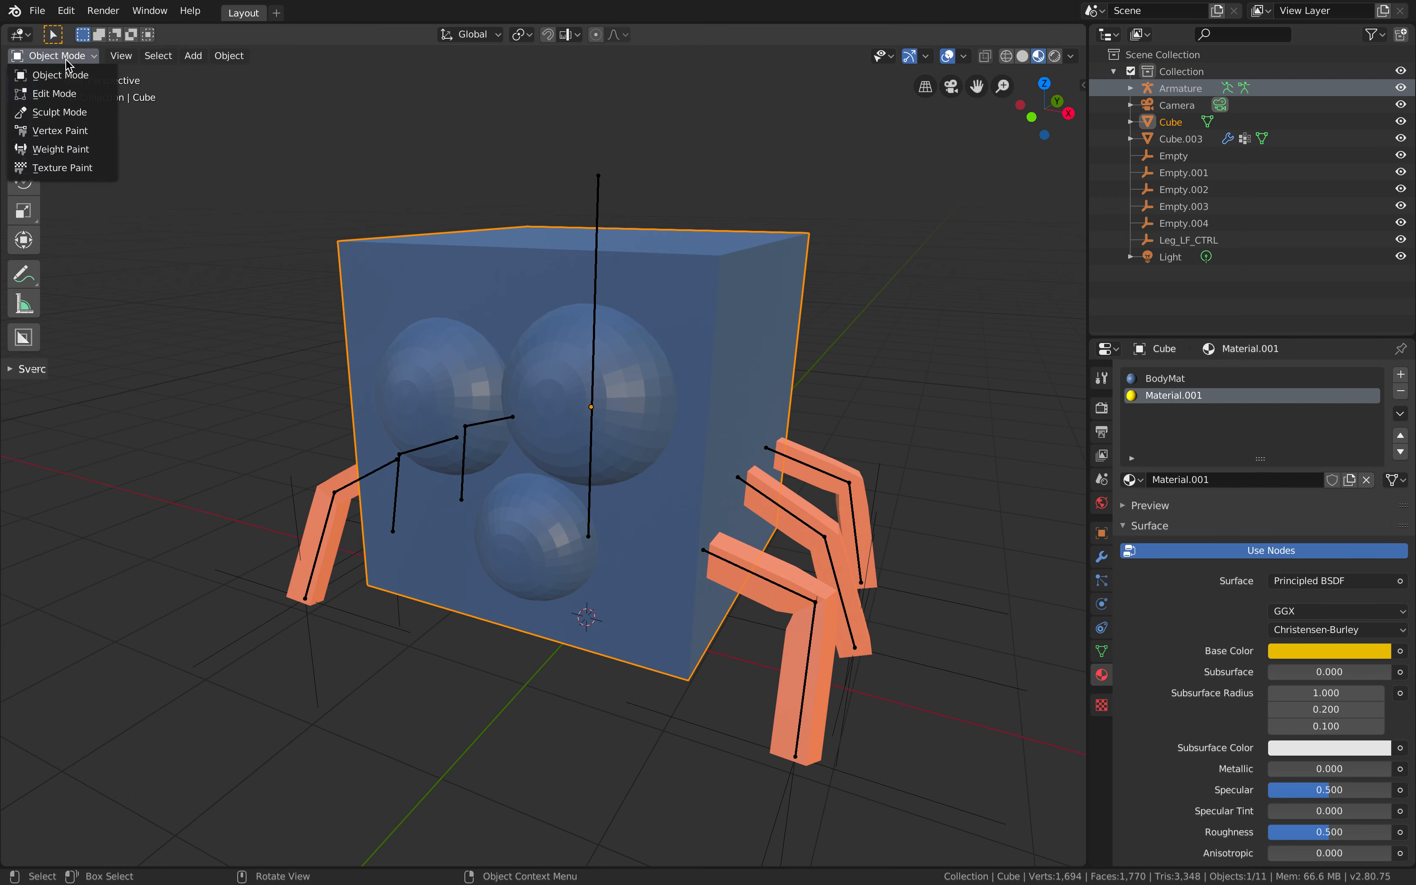
{"action": "left_click", "coordinate": [69, 95]}
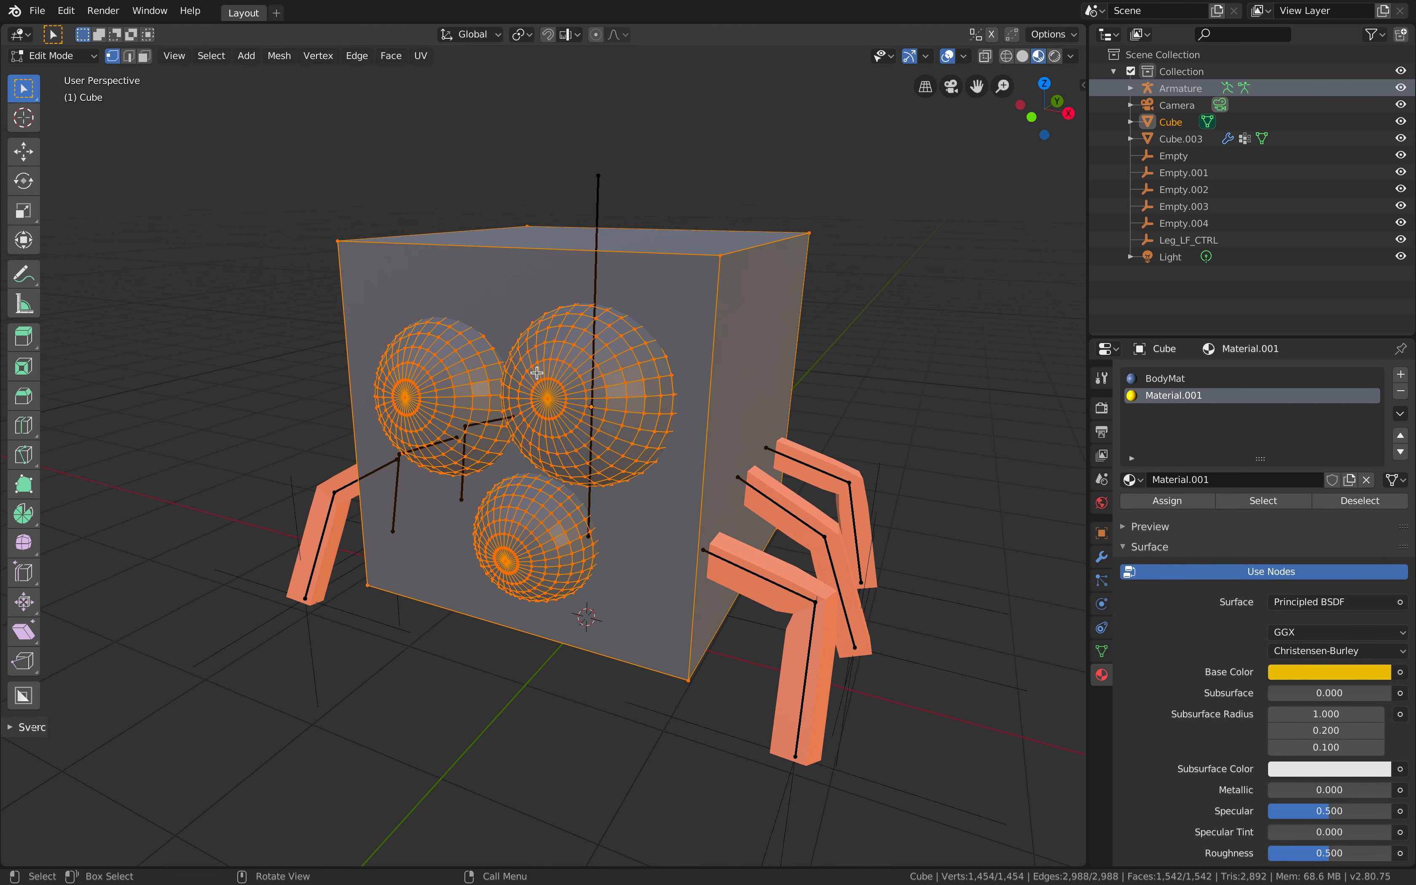
{"action": "left_click", "coordinate": [145, 57]}
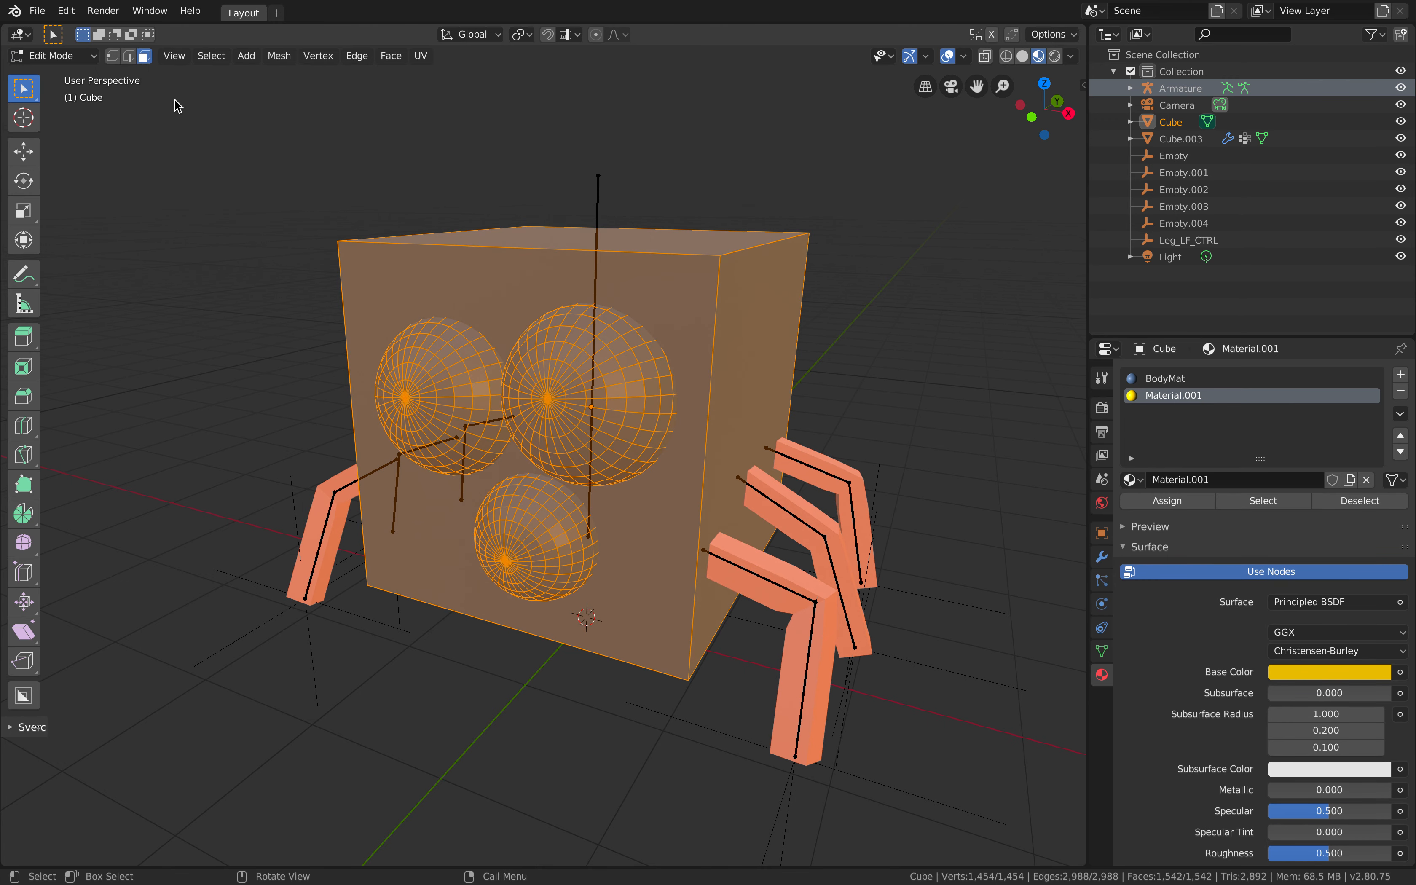
{"action": "left_click", "coordinate": [468, 386]}
{"action": "left_click", "coordinate": [637, 377], "text": "shift"}
{"action": "left_click", "coordinate": [548, 520], "text": "shift"}
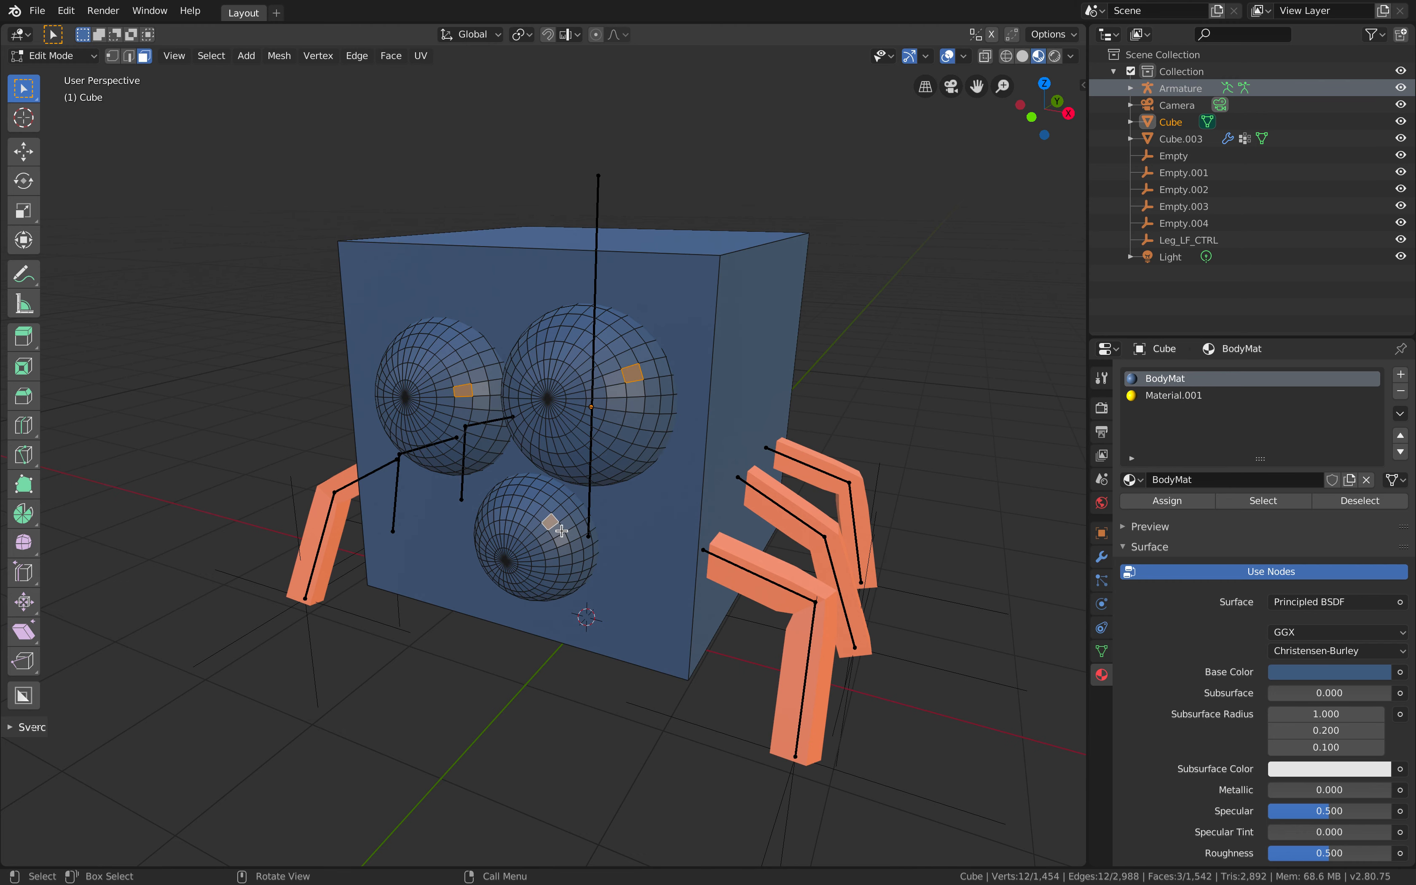
{"action": "key", "text": "l"}
{"action": "key", "text": "l"}
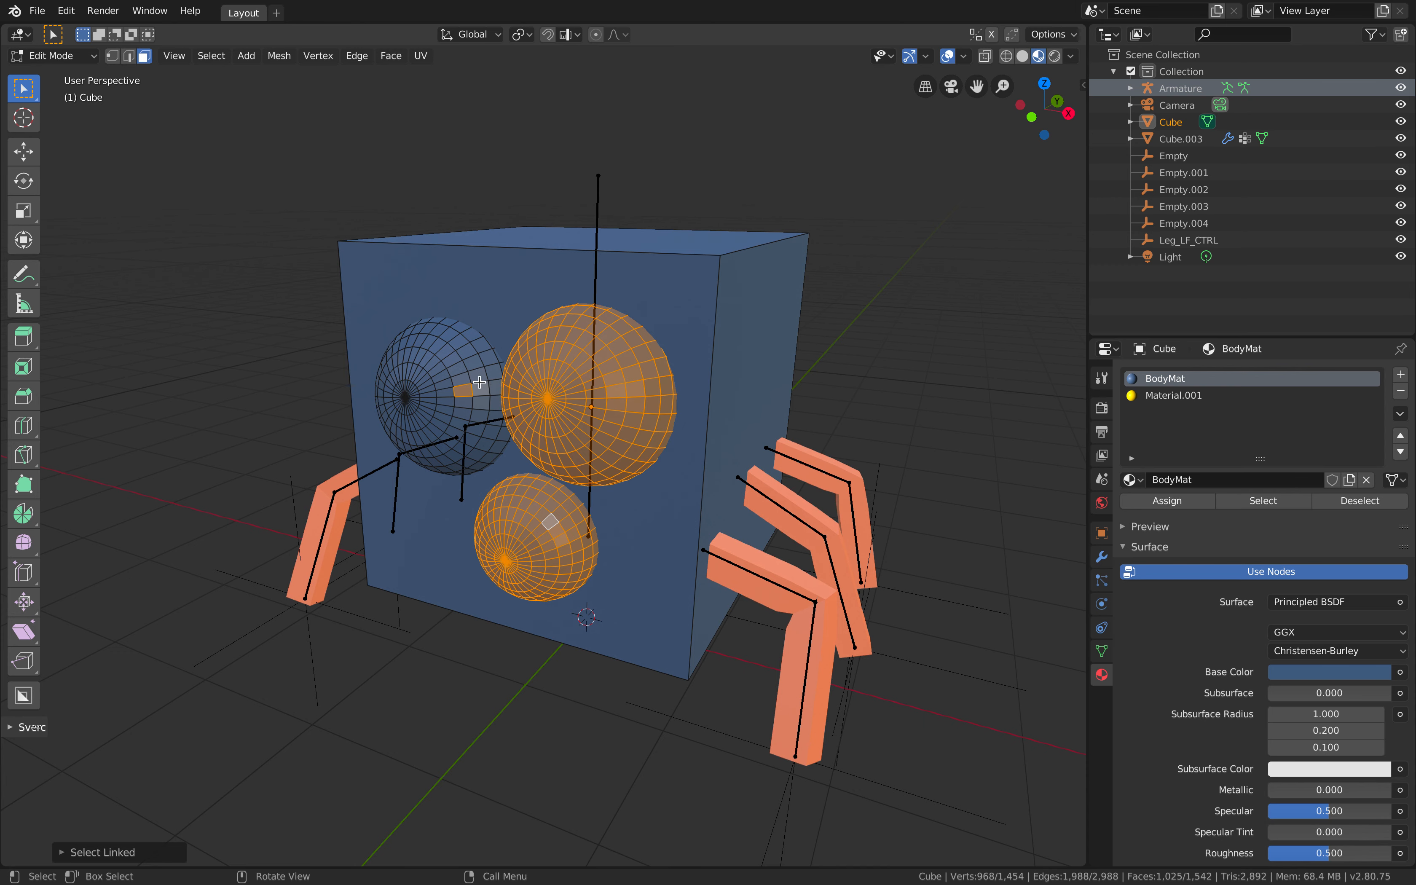
{"action": "key", "text": "l"}
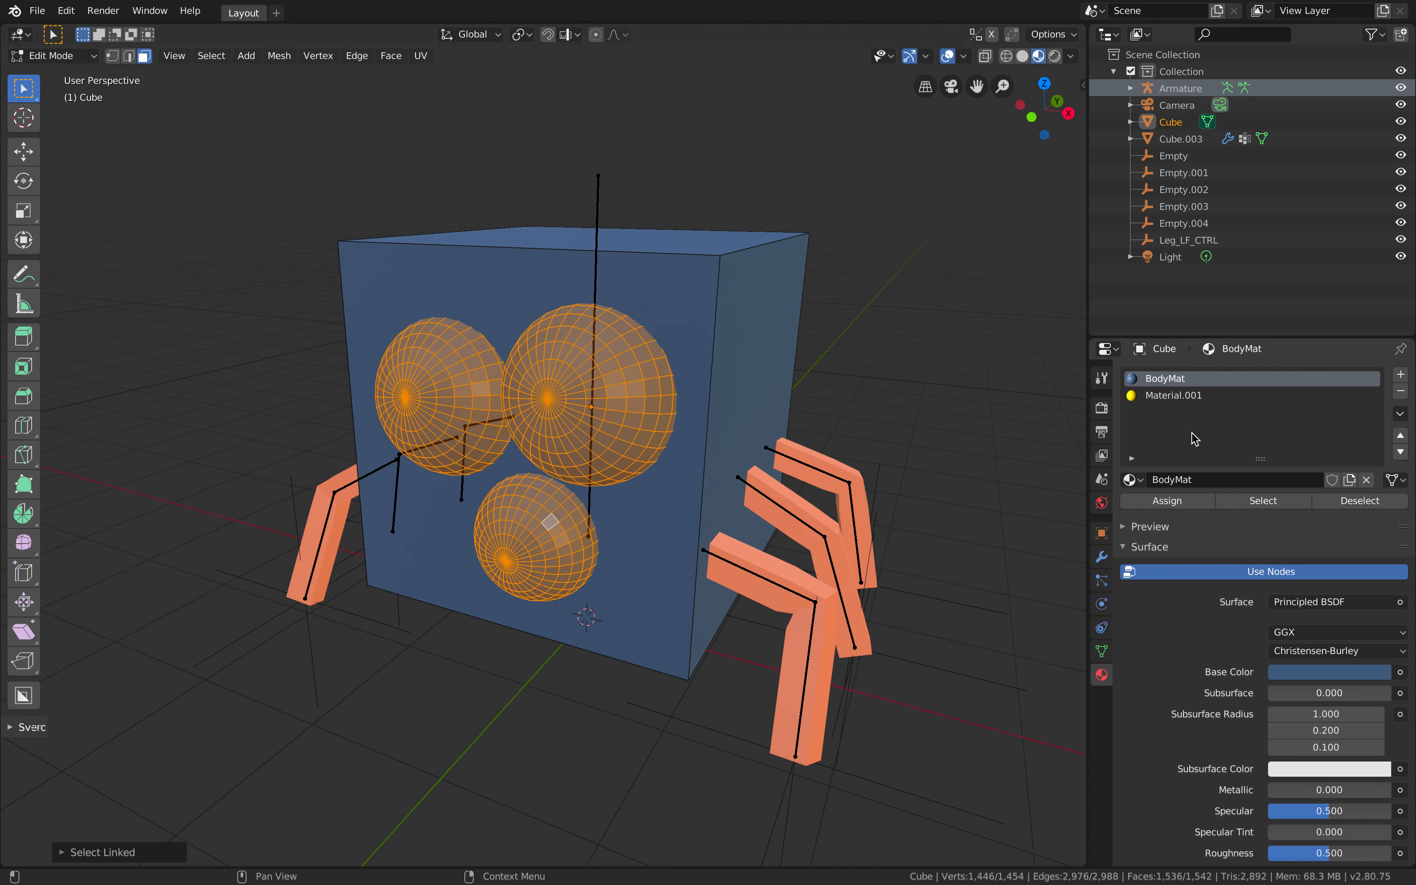
{"action": "left_click", "coordinate": [1176, 396]}
{"action": "left_click", "coordinate": [1181, 501]}
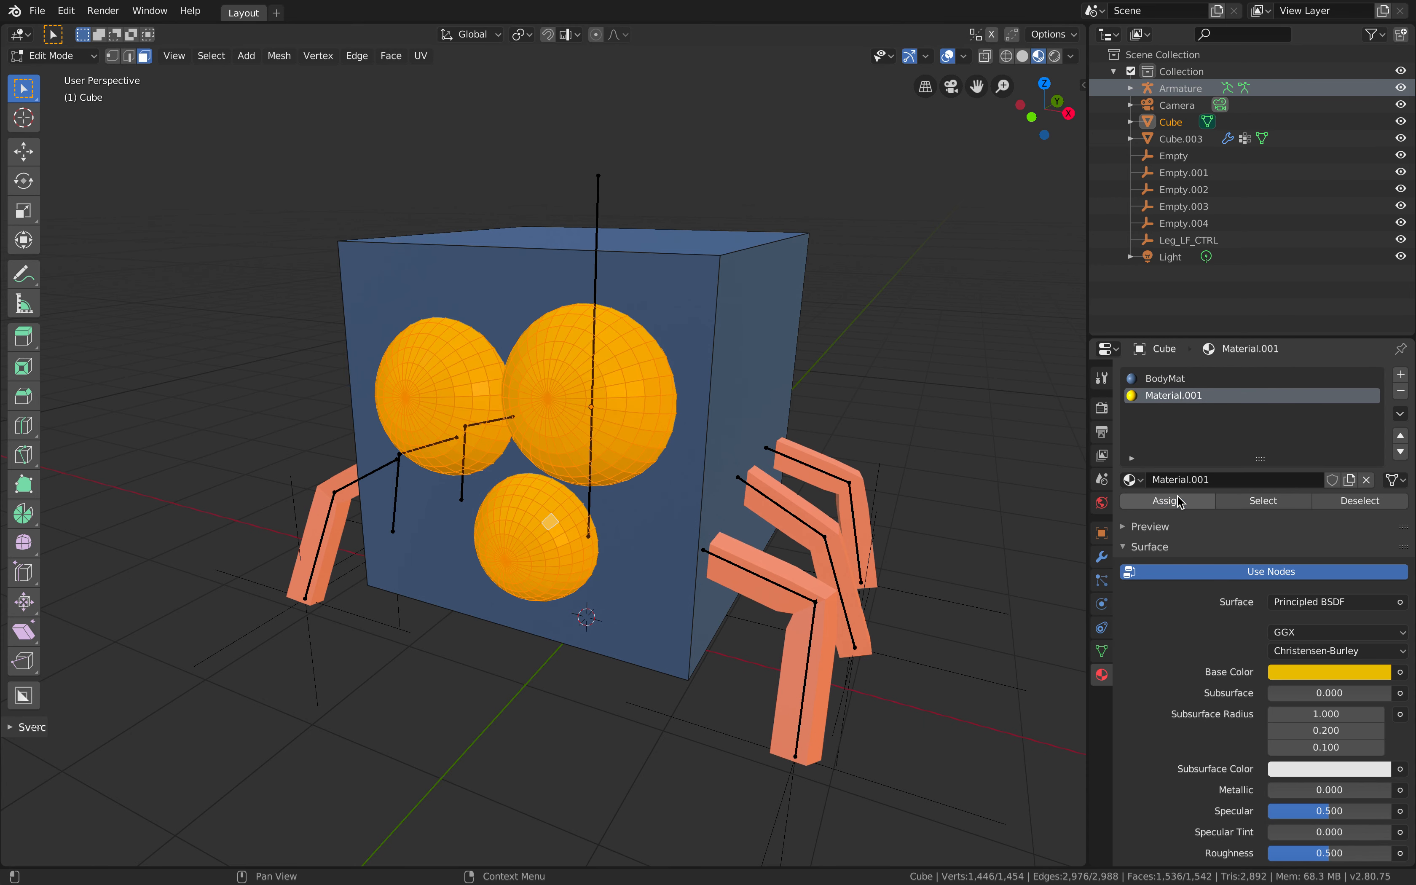
Step: Rename the yellow material to EyeMat, return to Object Mode and save the file
{"action": "double_click", "coordinate": [1175, 396]}
{"action": "key", "text": "ctrl+a"}
{"action": "type", "text": "EyeMat"}
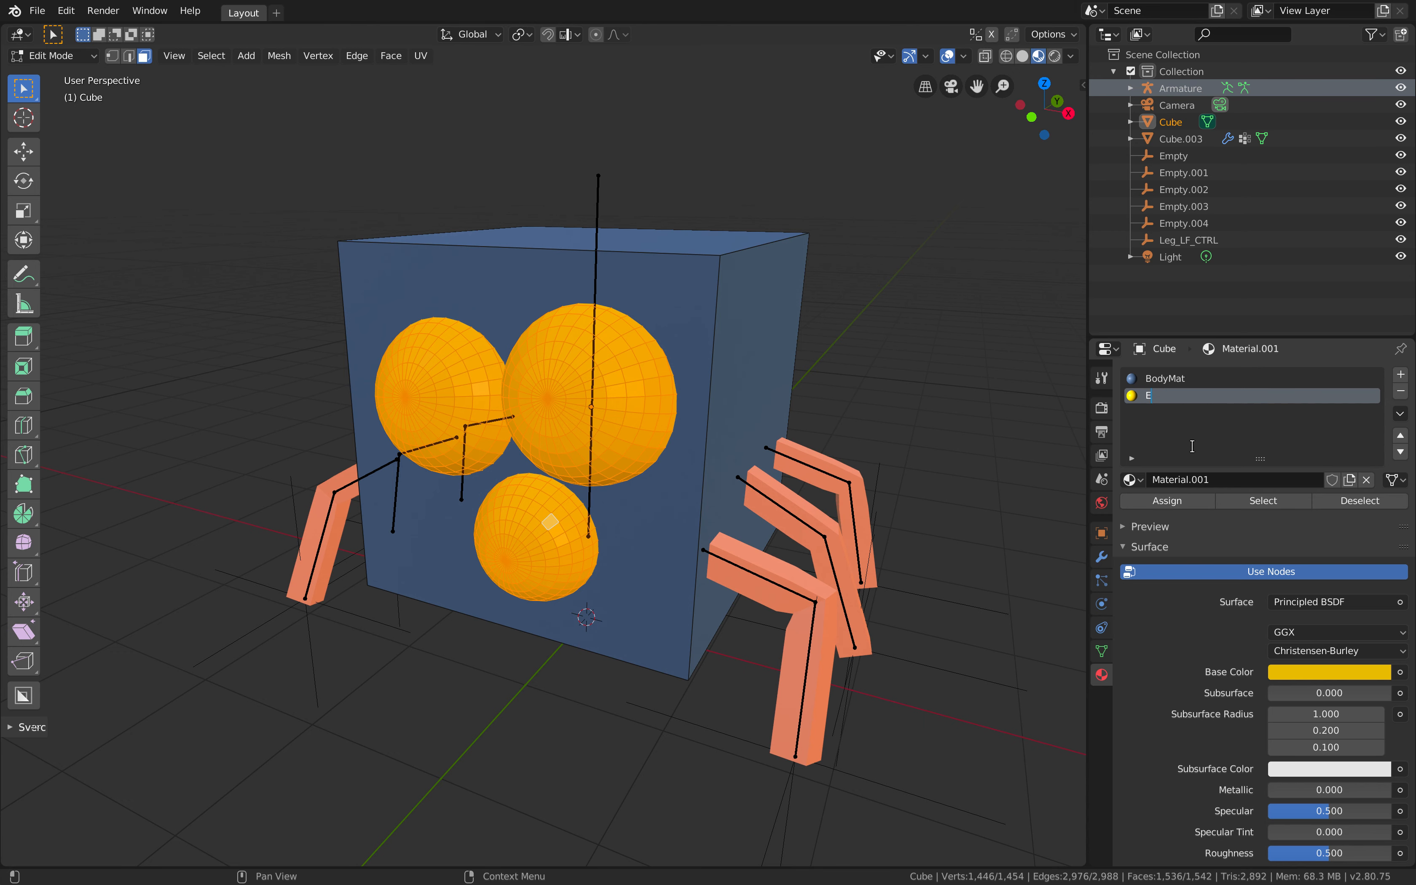
{"action": "key", "text": "Return"}
{"action": "left_click", "coordinate": [59, 56]}
{"action": "left_click", "coordinate": [56, 75]}
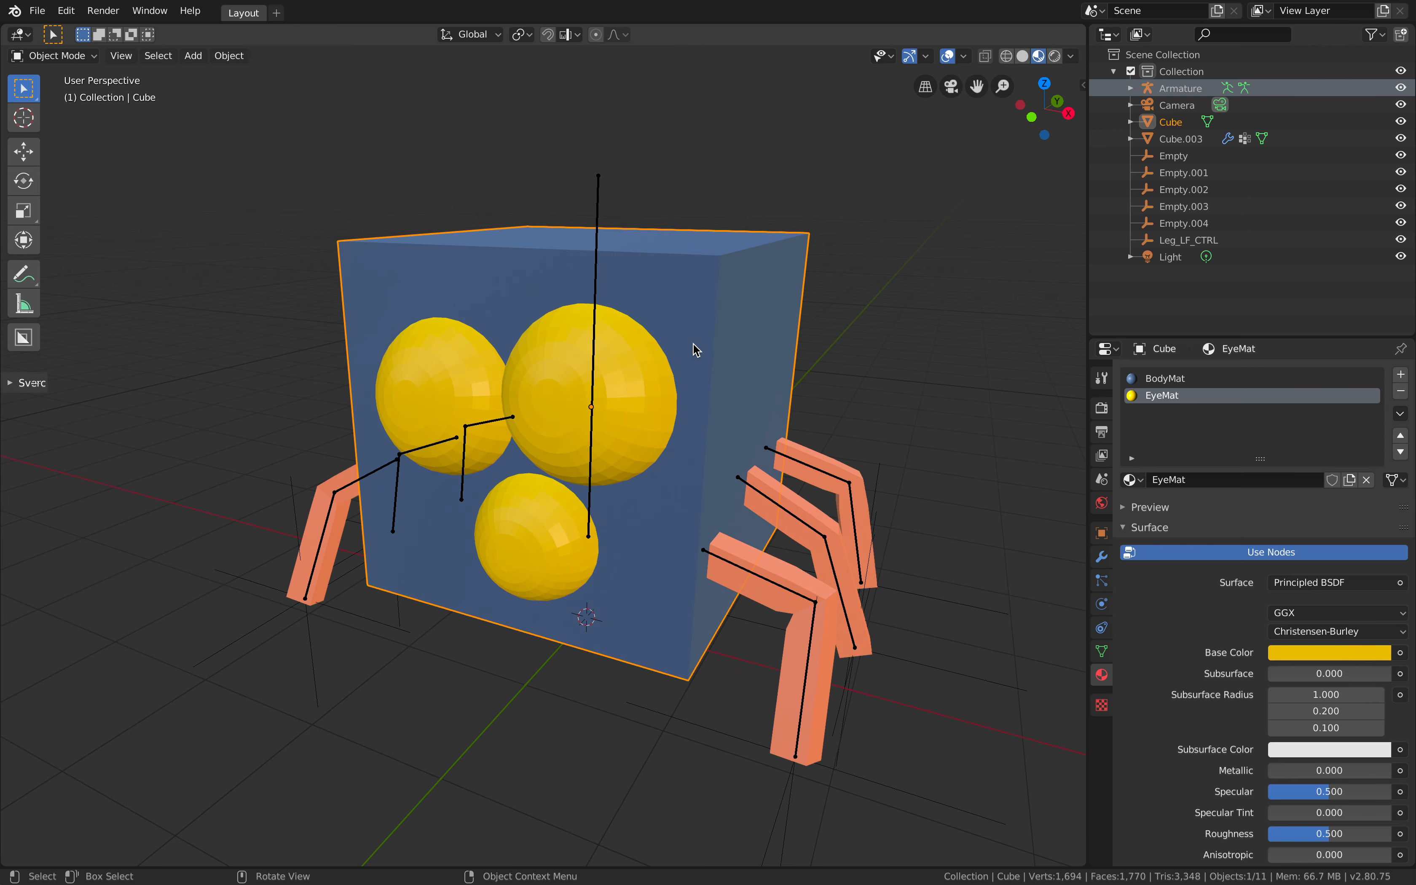
{"action": "key", "text": "ctrl+s"}
{"action": "middle_click_drag", "start_coordinate": [743, 253], "coordinate": [735, 205]}
{"action": "key", "text": "alt+a"}
{"action": "left_click", "coordinate": [734, 295]}
{"action": "middle_click_drag", "start_coordinate": [727, 301], "coordinate": [709, 294]}
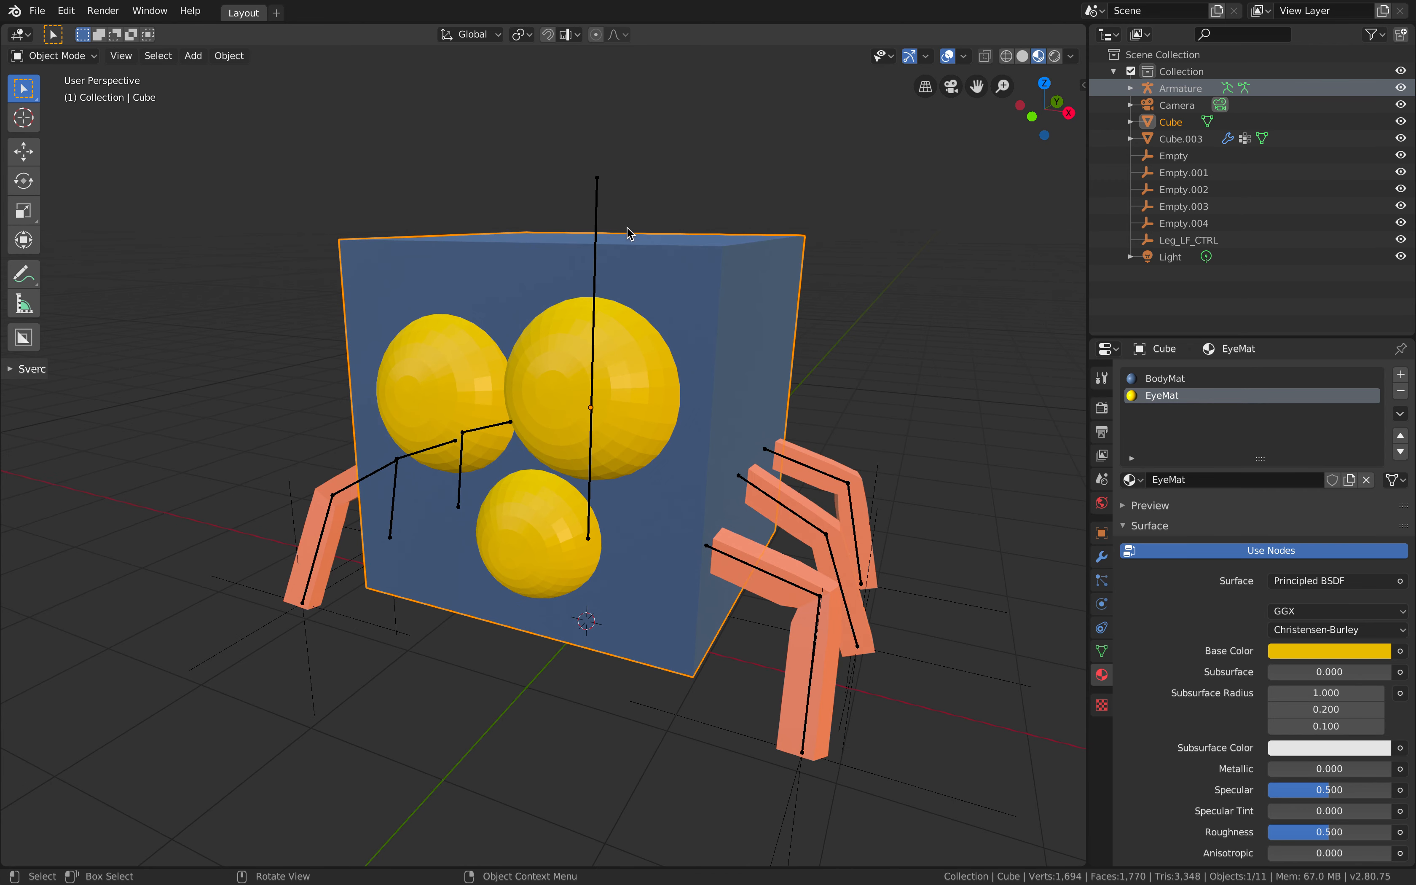
{"action": "left_click", "coordinate": [598, 214]}
{"action": "key", "text": "ctrl+Tab"}
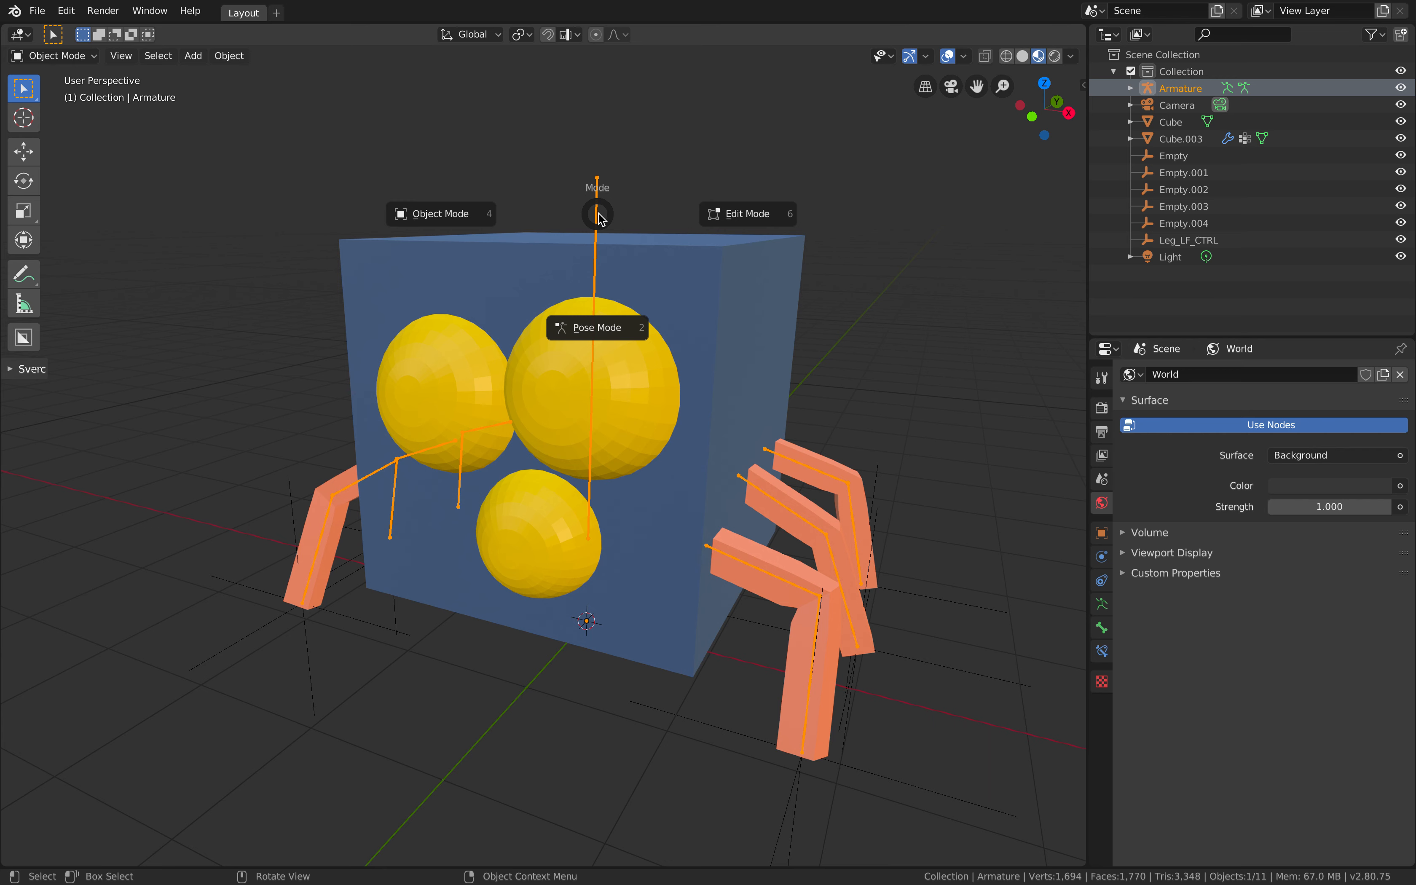
{"action": "left_click", "coordinate": [720, 221]}
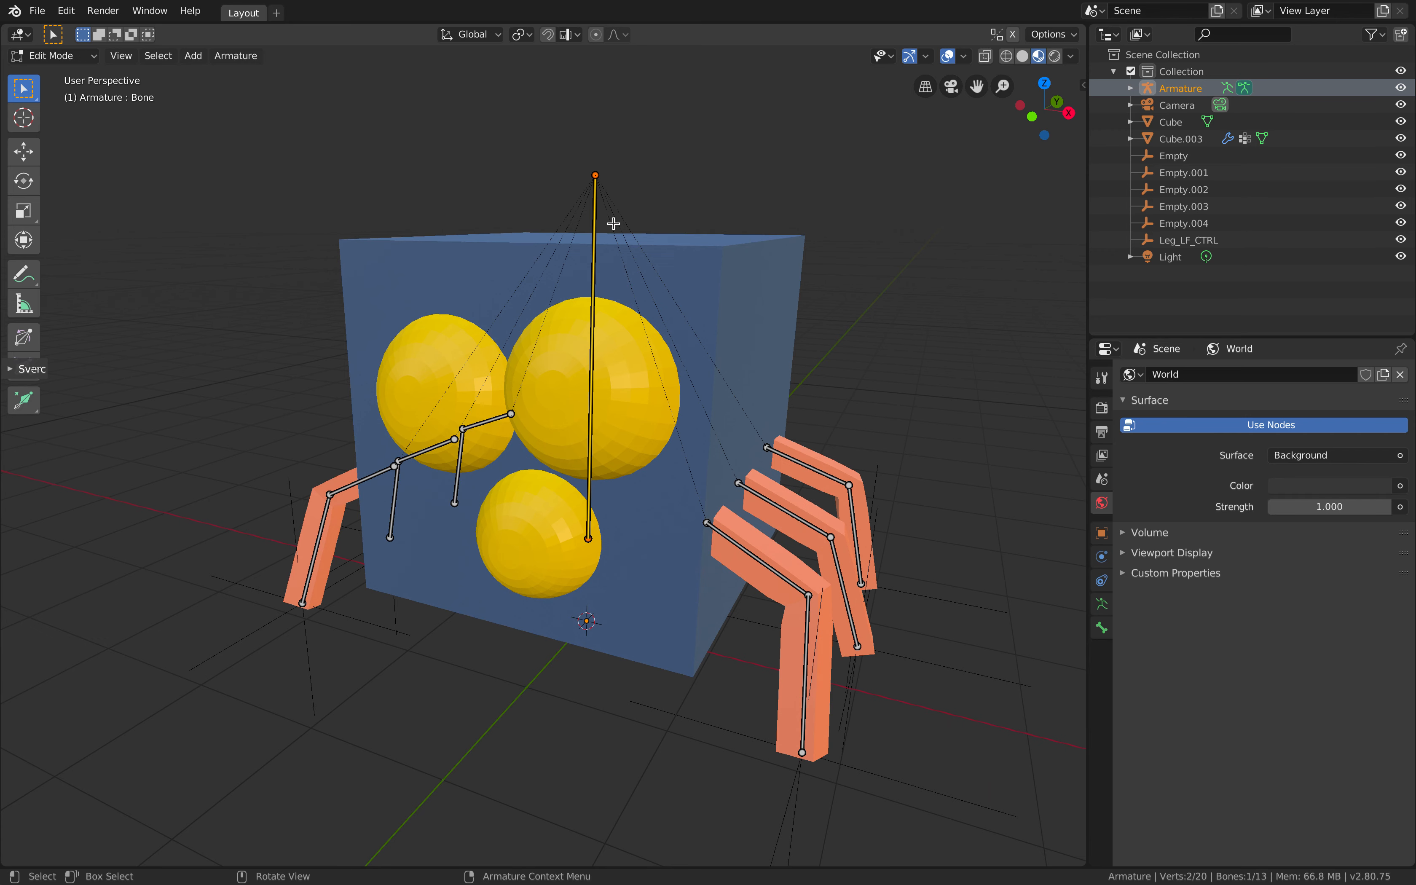
{"action": "left_click", "coordinate": [68, 69]}
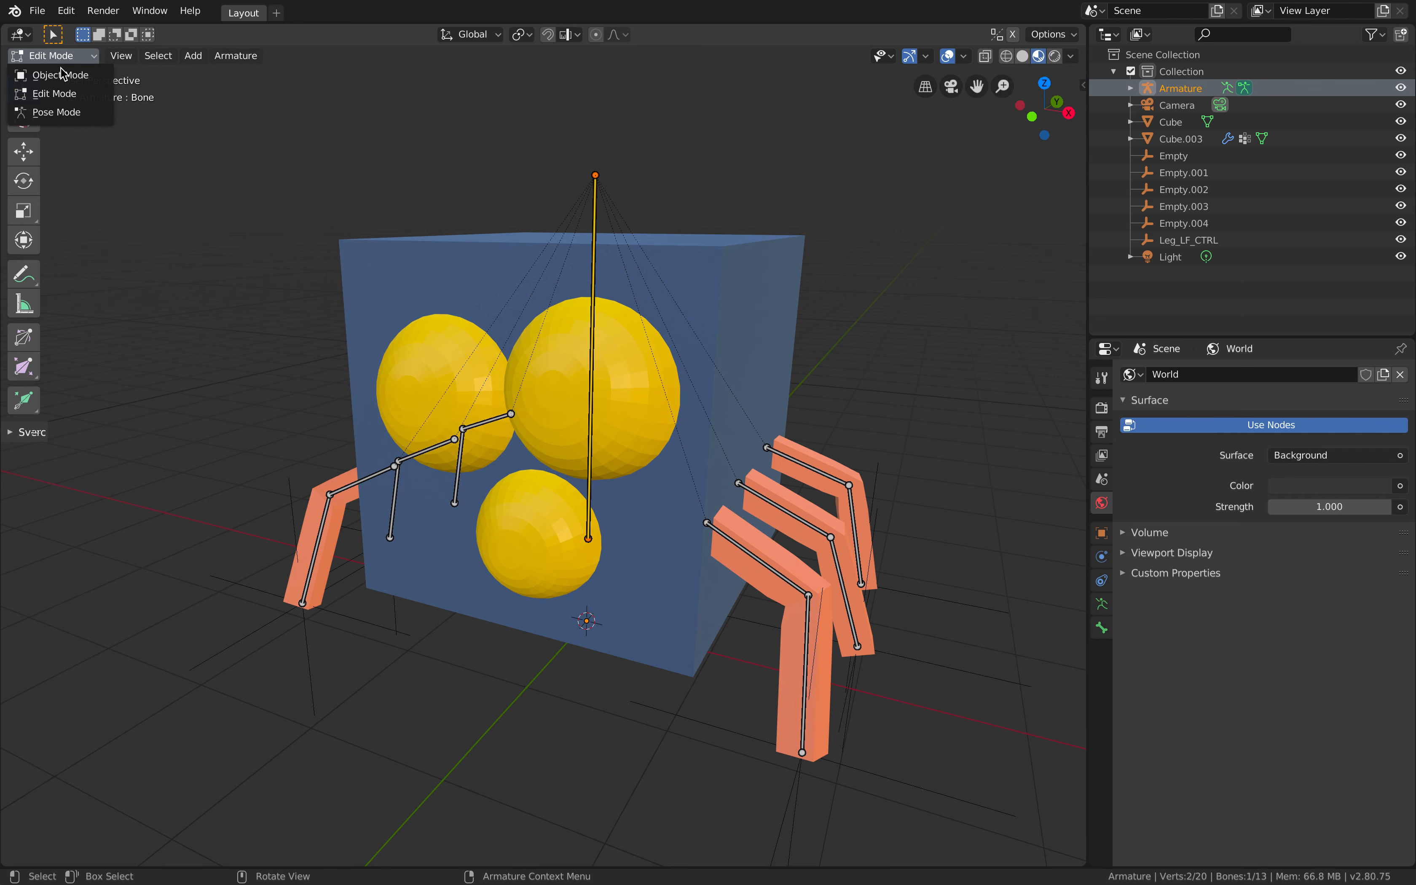
{"action": "left_click", "coordinate": [58, 75]}
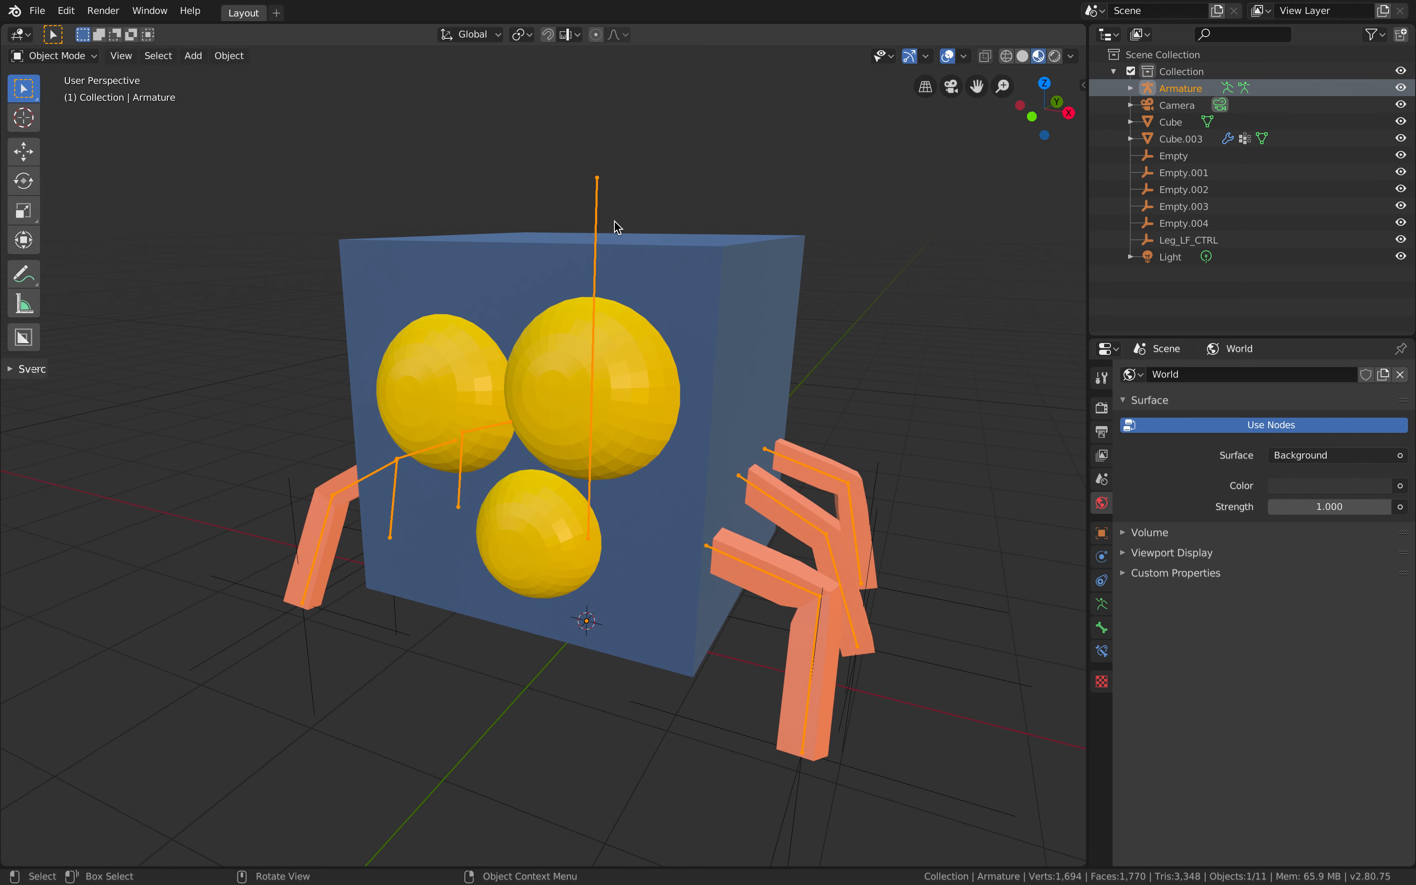
{"action": "key", "text": "ctrl+Tab"}
{"action": "left_click", "coordinate": [673, 226]}
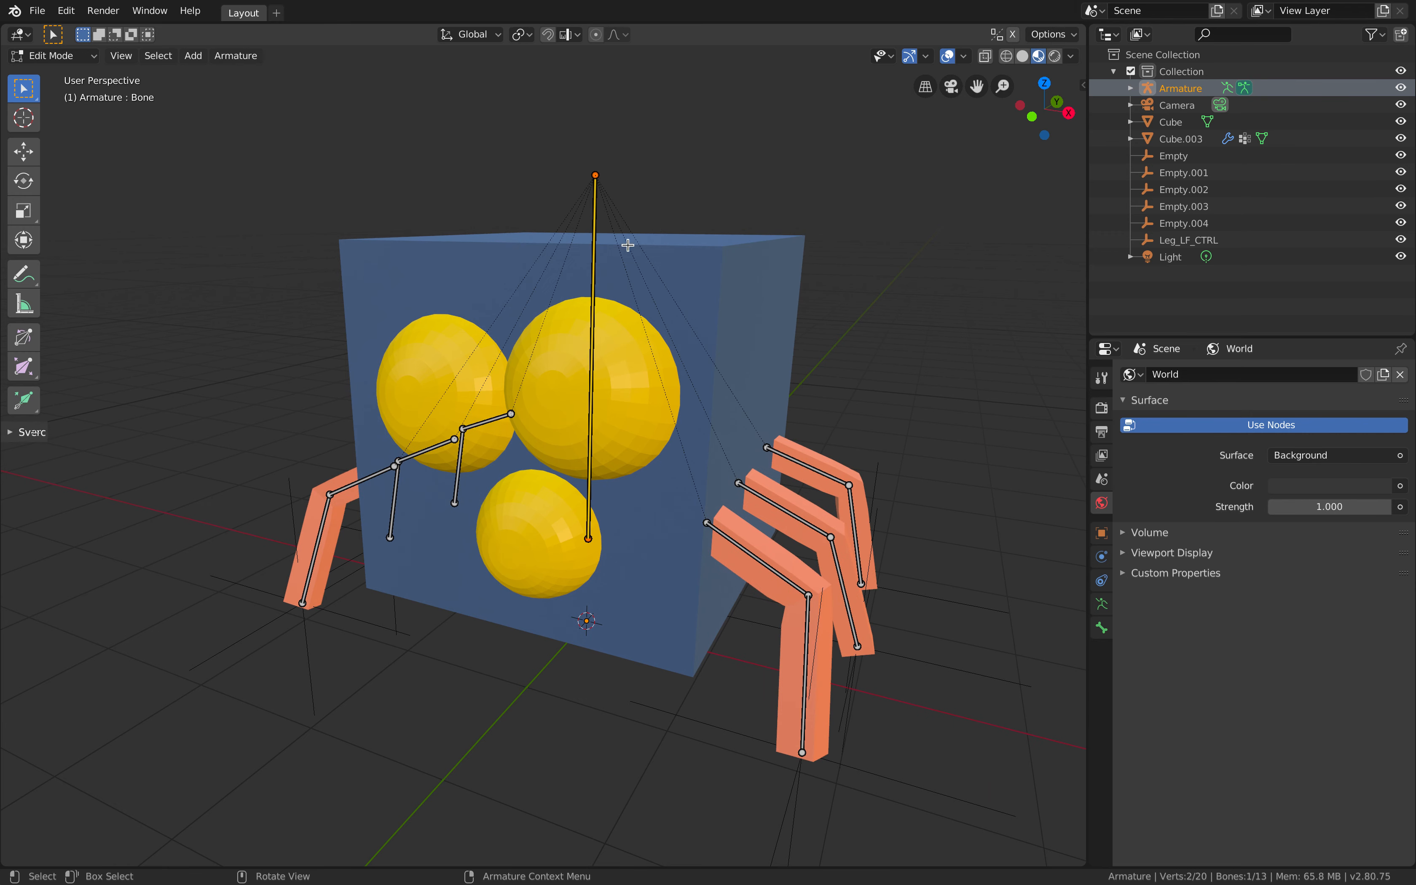
{"action": "key", "text": "ctrl+Tab"}
{"action": "left_click", "coordinate": [513, 234]}
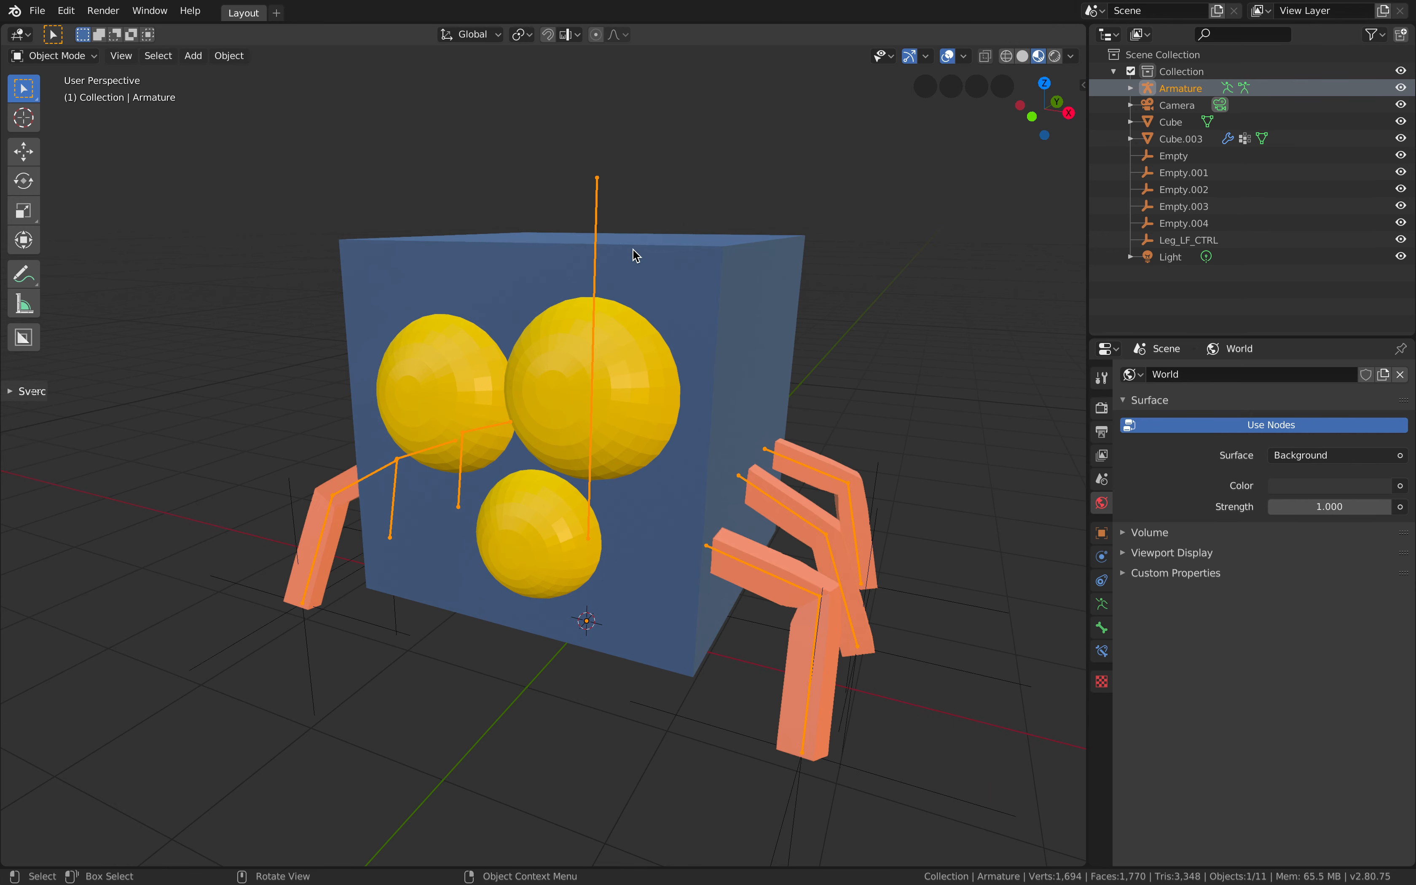
Step: Parent the body cube to the armature using armature deform with automatic weights
{"action": "left_click", "coordinate": [713, 295]}
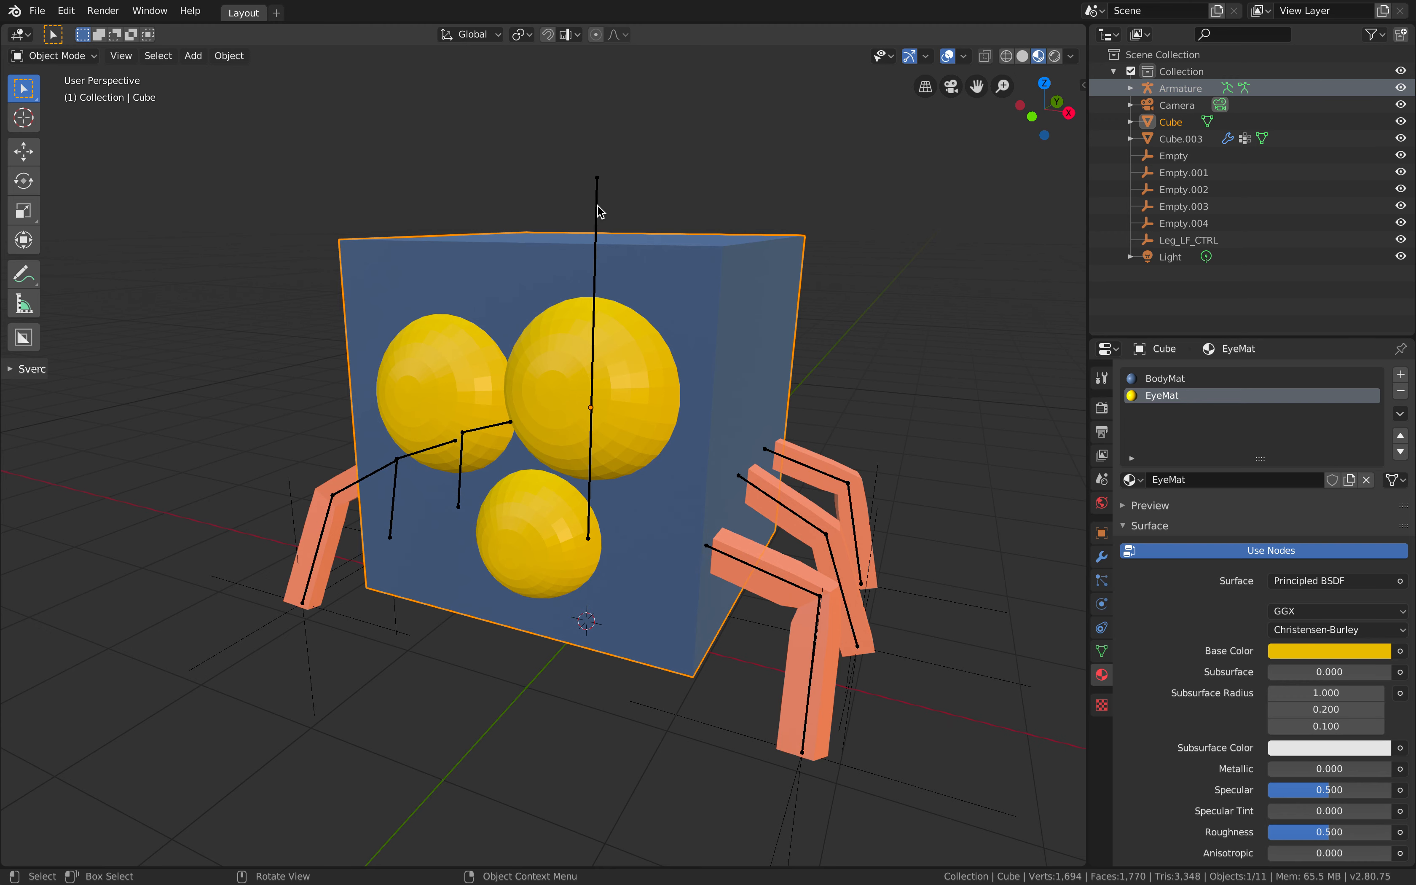
{"action": "left_click", "coordinate": [615, 227], "text": "shift"}
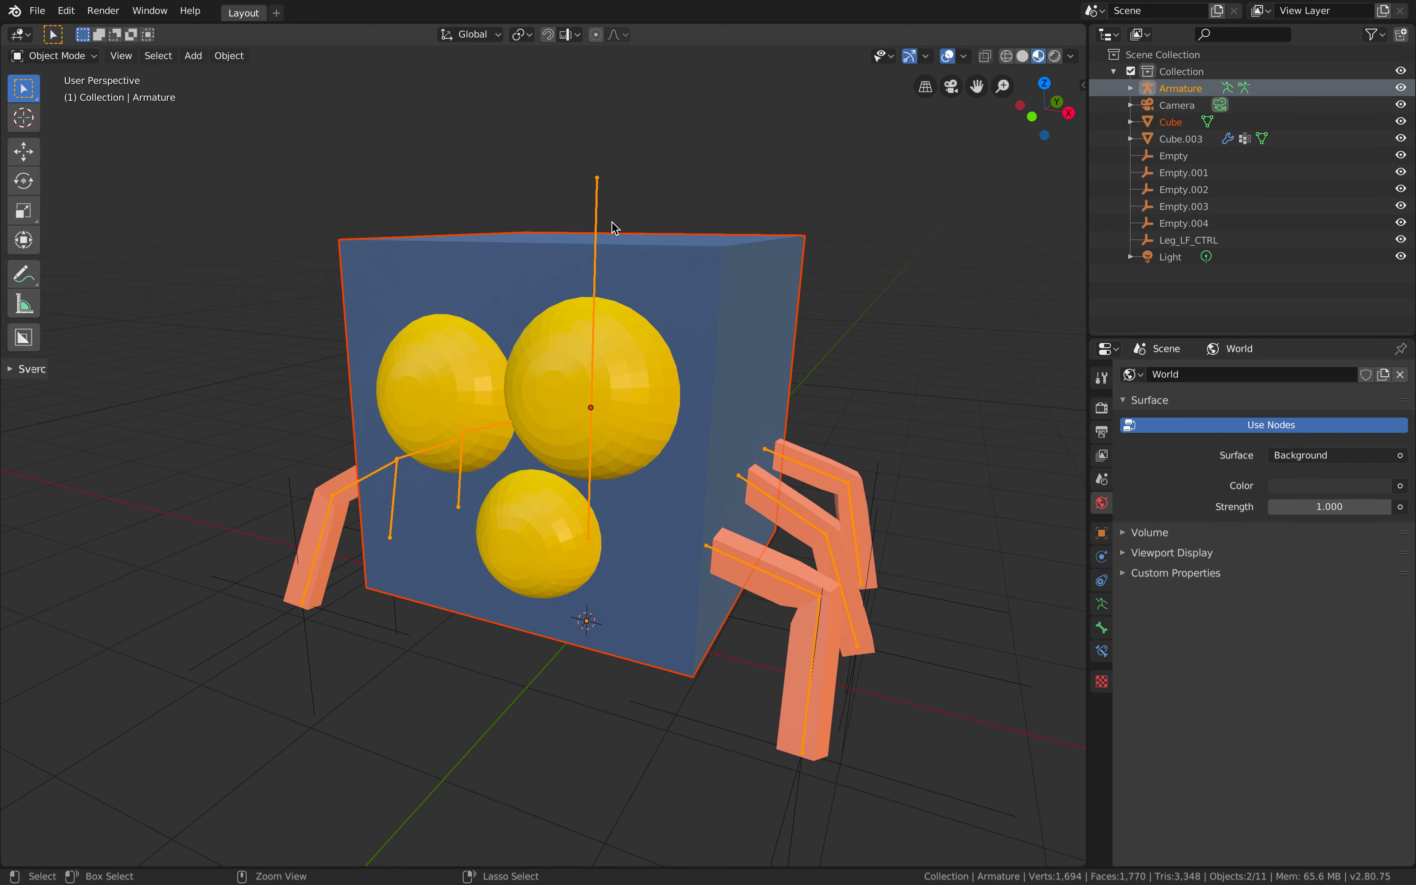
{"action": "key", "text": "ctrl+p"}
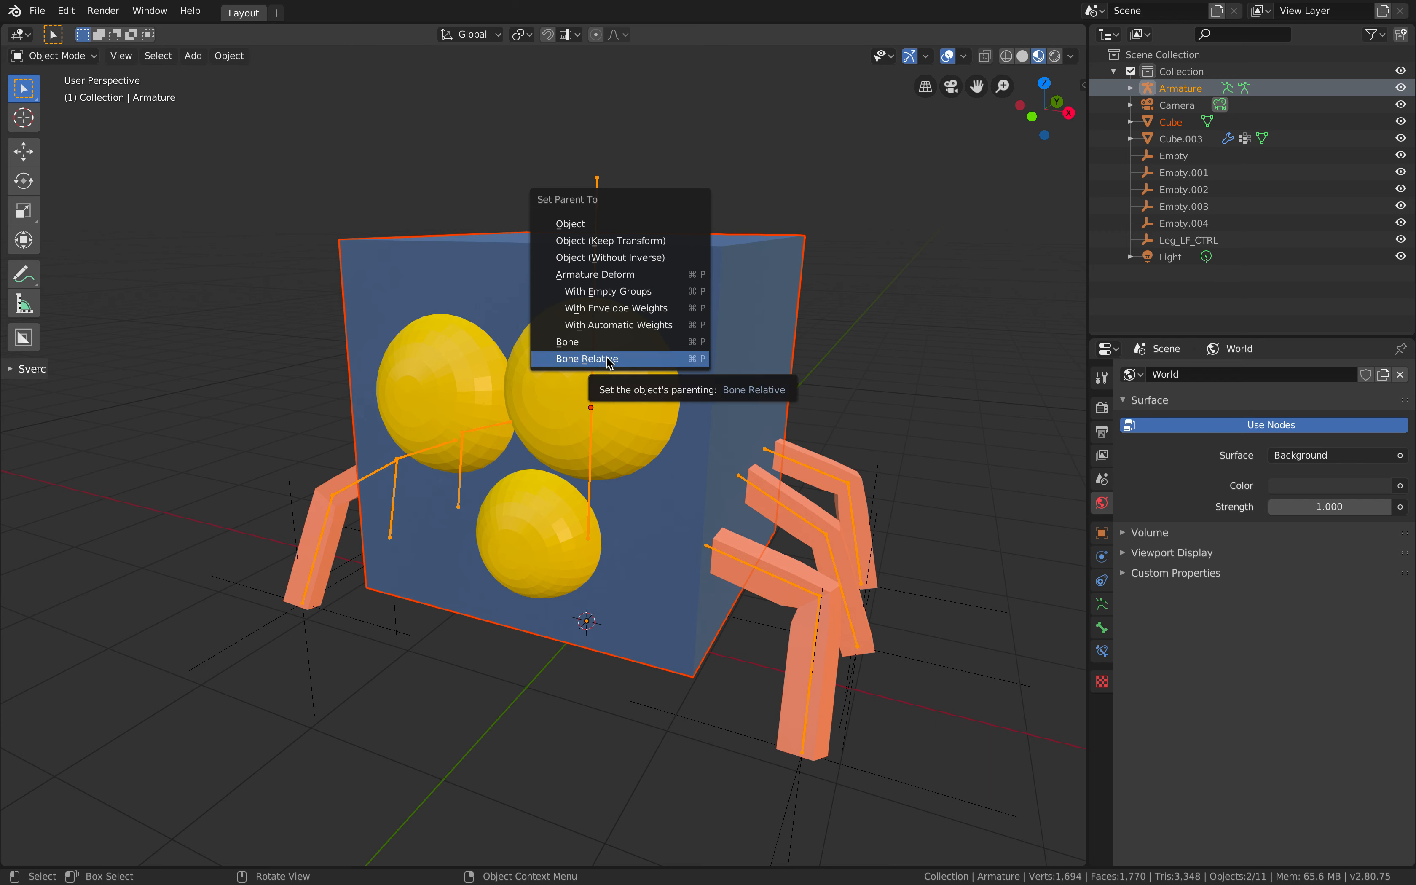
{"action": "left_click", "coordinate": [624, 331]}
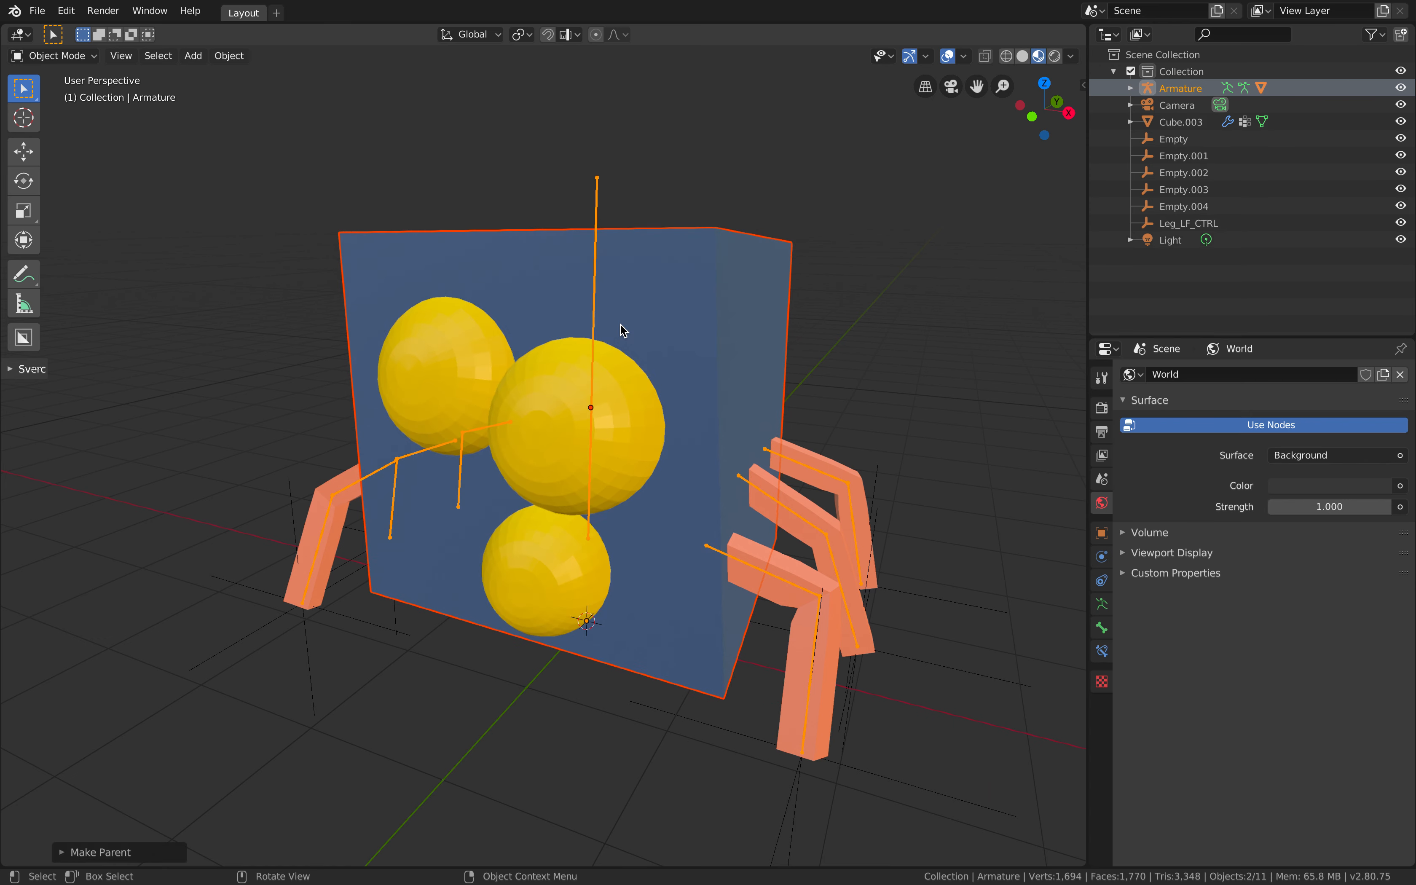
Step: Switch the armature to Pose Mode and move the central body bone slightly sideways to test the parenting
{"action": "left_click", "coordinate": [630, 210]}
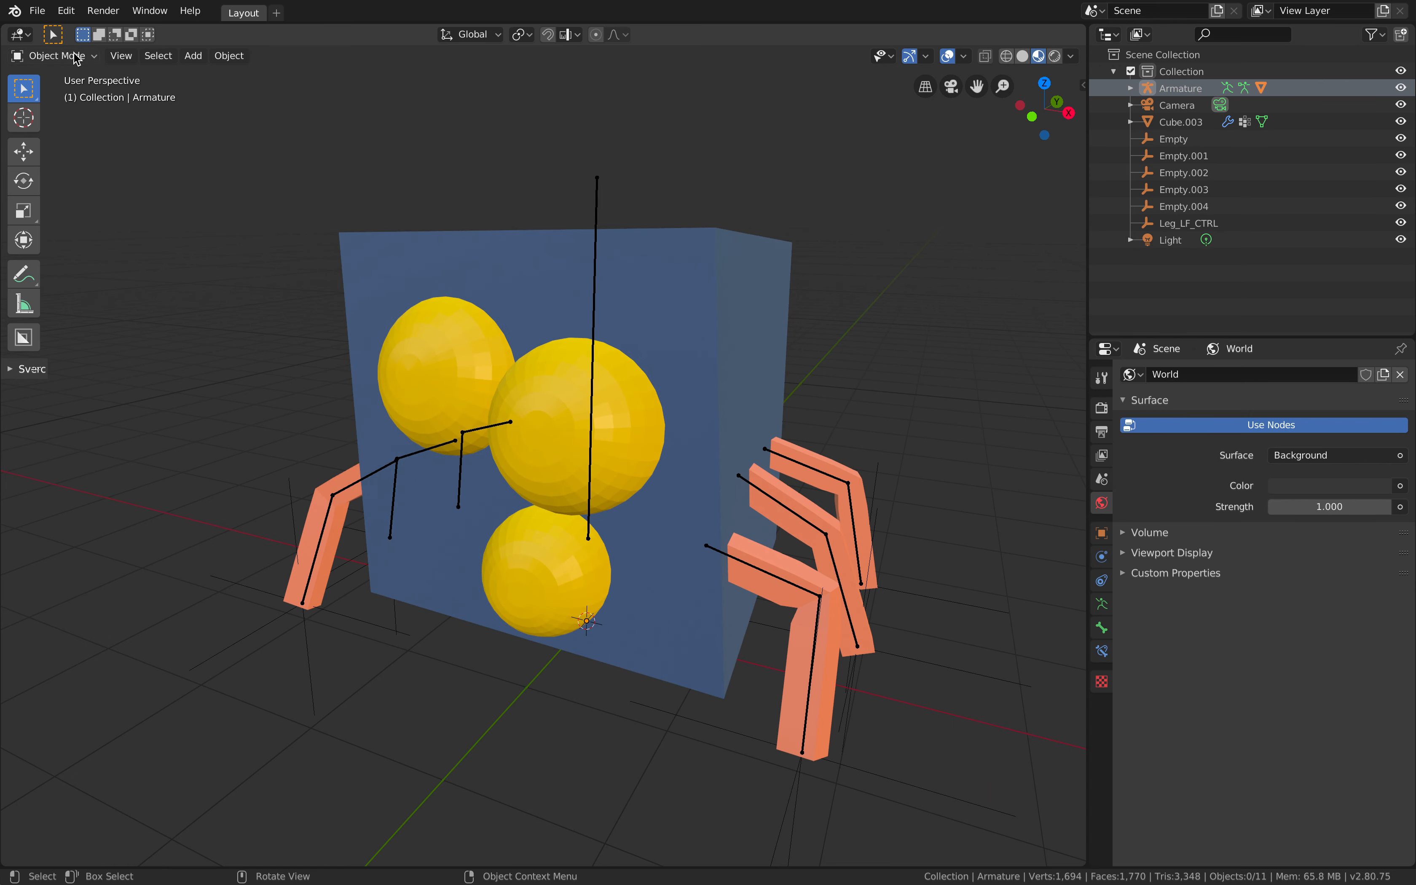
{"action": "left_click", "coordinate": [53, 55]}
{"action": "left_click", "coordinate": [75, 116]}
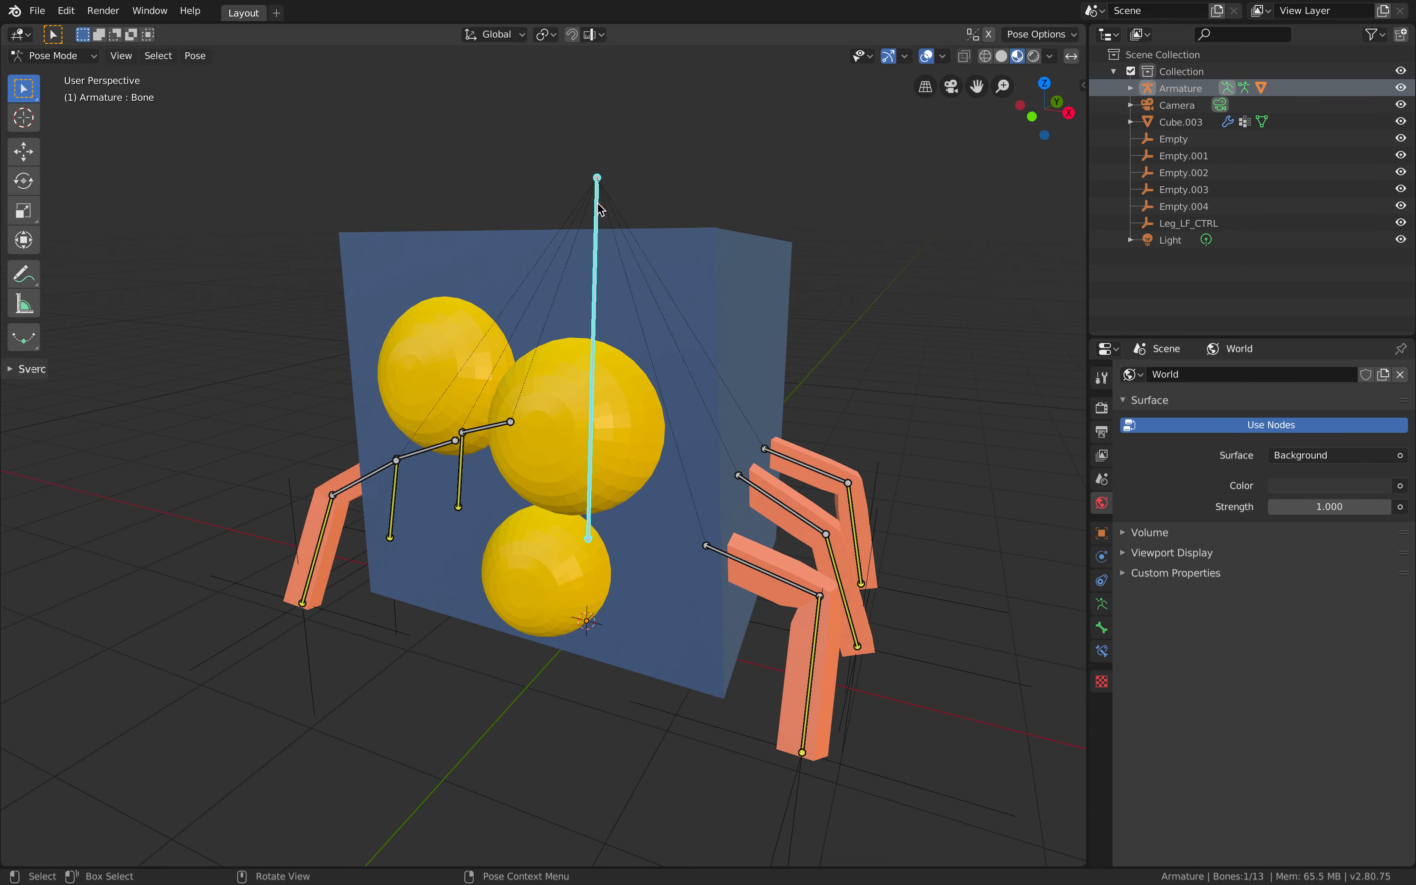
{"action": "middle_click_drag", "start_coordinate": [742, 229], "coordinate": [734, 342]}
{"action": "key", "text": "g"}
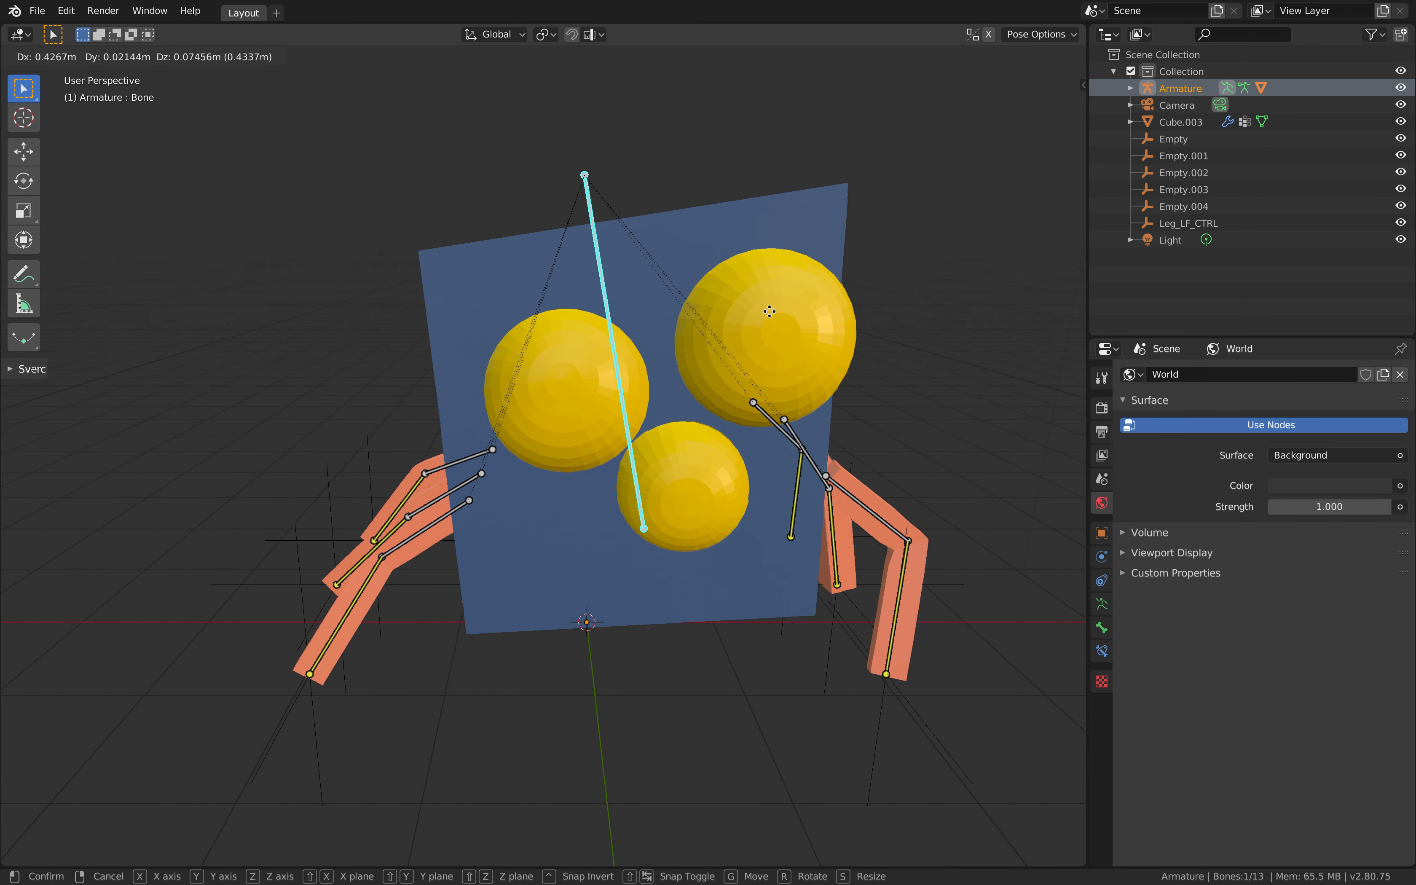
{"action": "left_click", "coordinate": [754, 311]}
Step: Rotate the body bone freely with two trackball rotations, check the deformation from several sides, and return to Object Mode
{"action": "key", "text": "r"}
{"action": "key", "text": "r"}
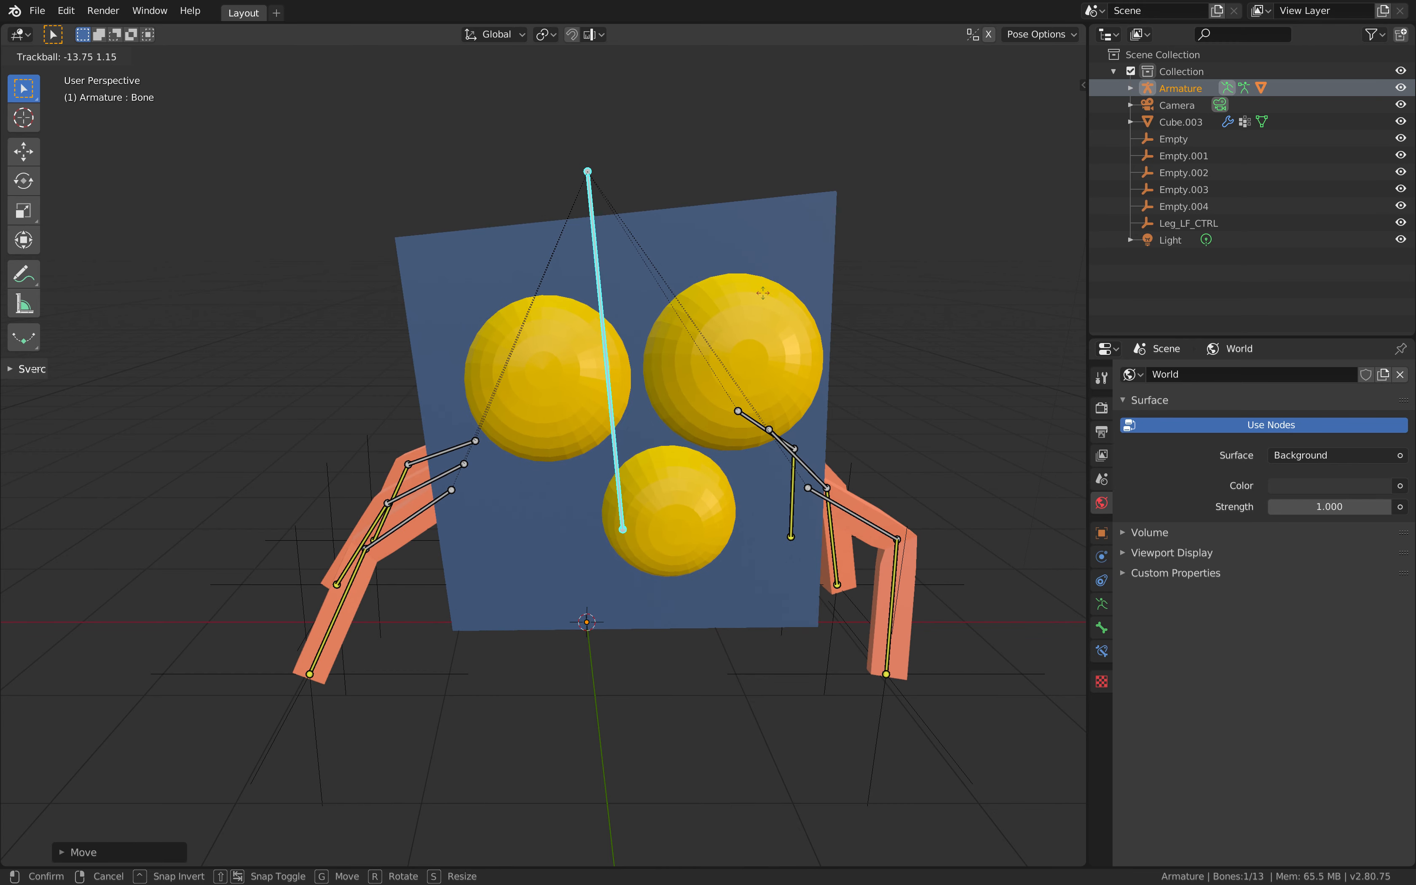
{"action": "left_click", "coordinate": [736, 307]}
{"action": "middle_click_drag", "start_coordinate": [737, 306], "coordinate": [697, 310]}
{"action": "key", "text": "r"}
{"action": "key", "text": "r"}
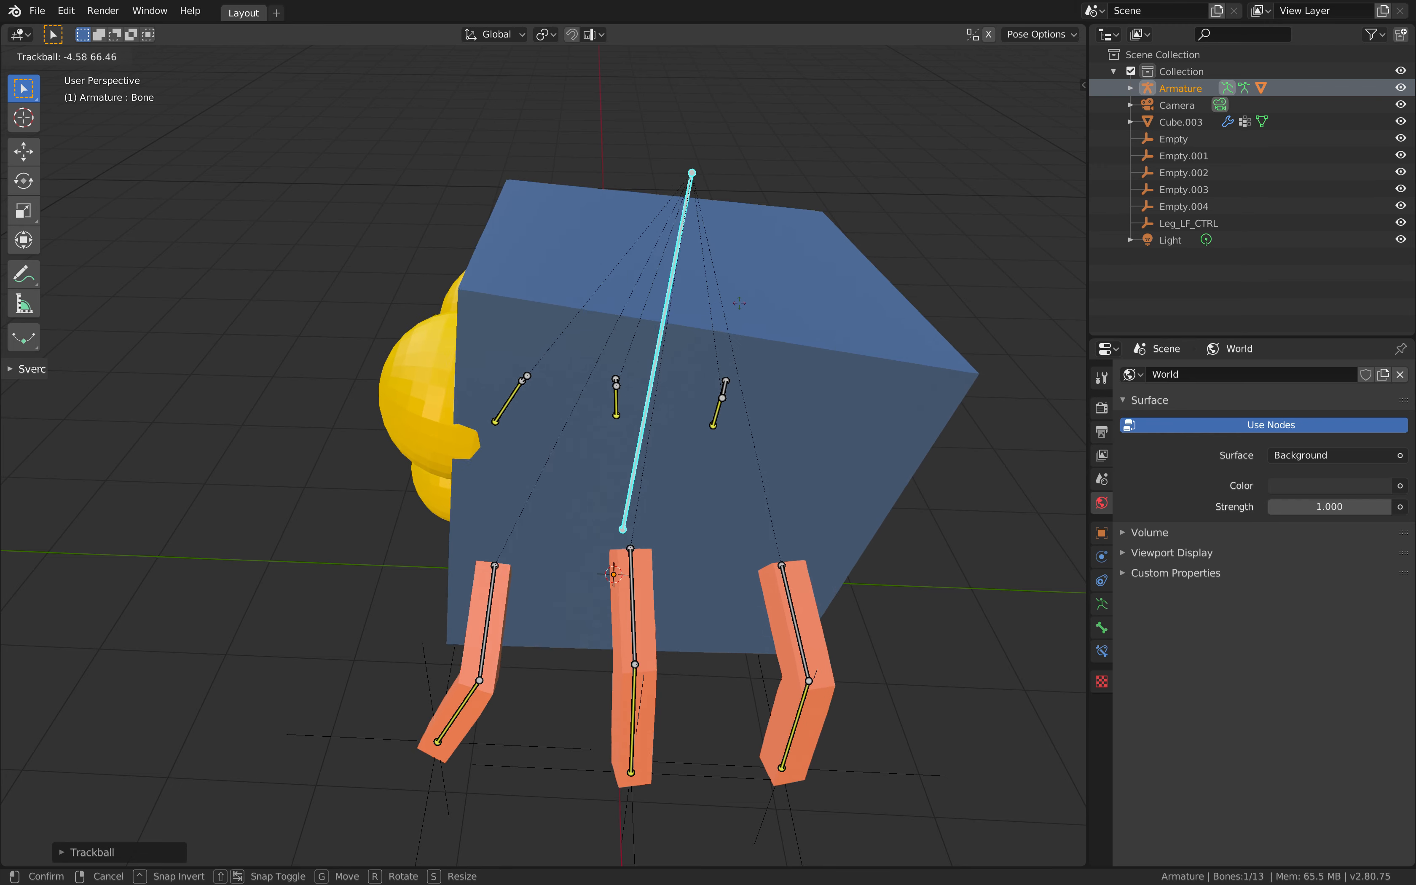
{"action": "left_click", "coordinate": [721, 329]}
{"action": "middle_click_drag", "start_coordinate": [766, 321], "coordinate": [760, 326]}
{"action": "middle_click_drag", "start_coordinate": [674, 366], "coordinate": [699, 363]}
{"action": "left_click", "coordinate": [82, 56]}
{"action": "left_click", "coordinate": [88, 76]}
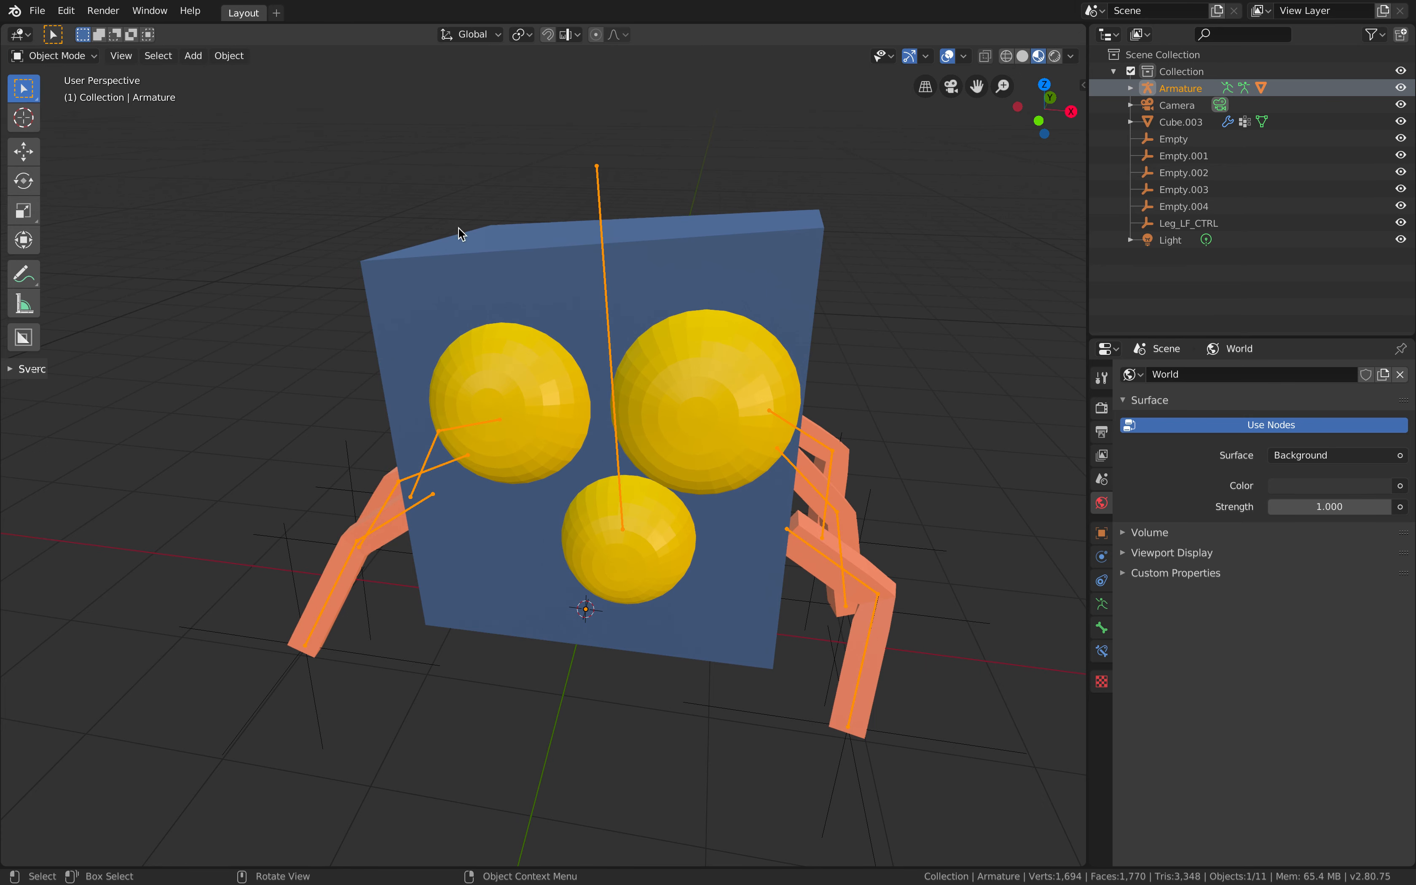
Step: Remove the Armature modifier from the body cube and deselect the cube
{"action": "left_click", "coordinate": [674, 373]}
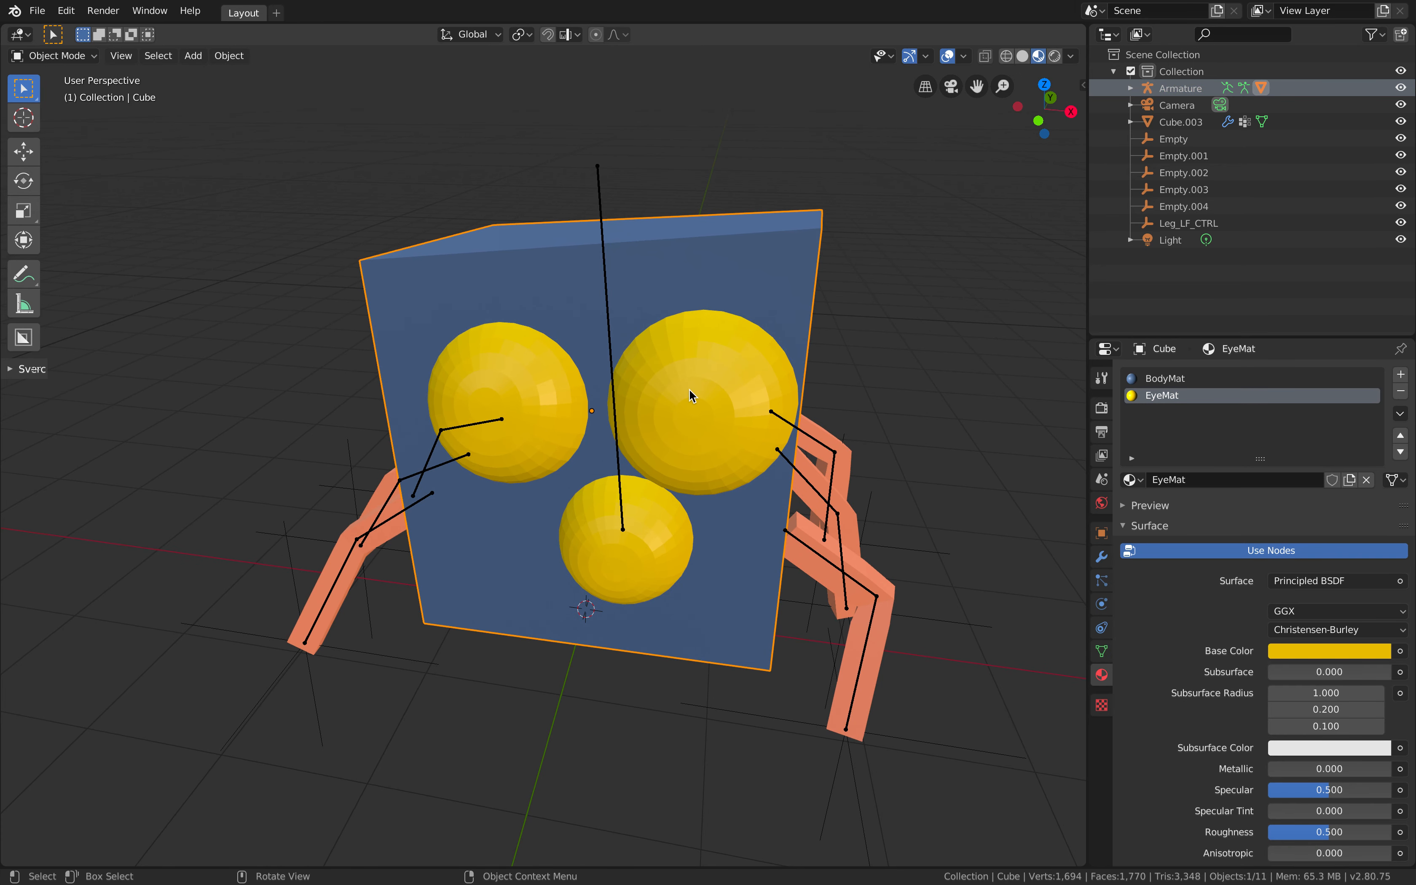
{"action": "left_click", "coordinate": [1101, 556]}
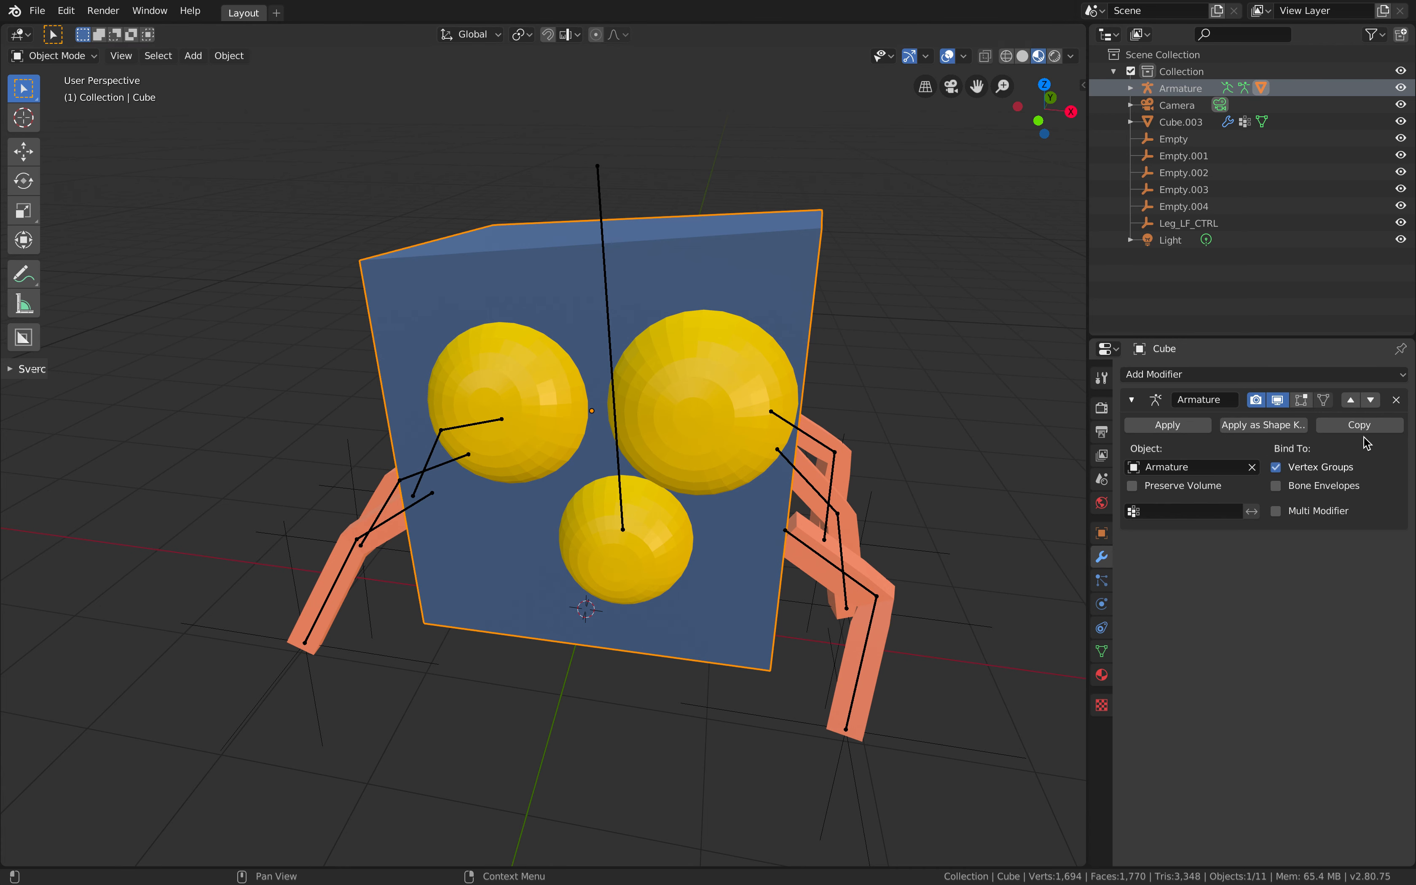
{"action": "left_click", "coordinate": [1398, 401]}
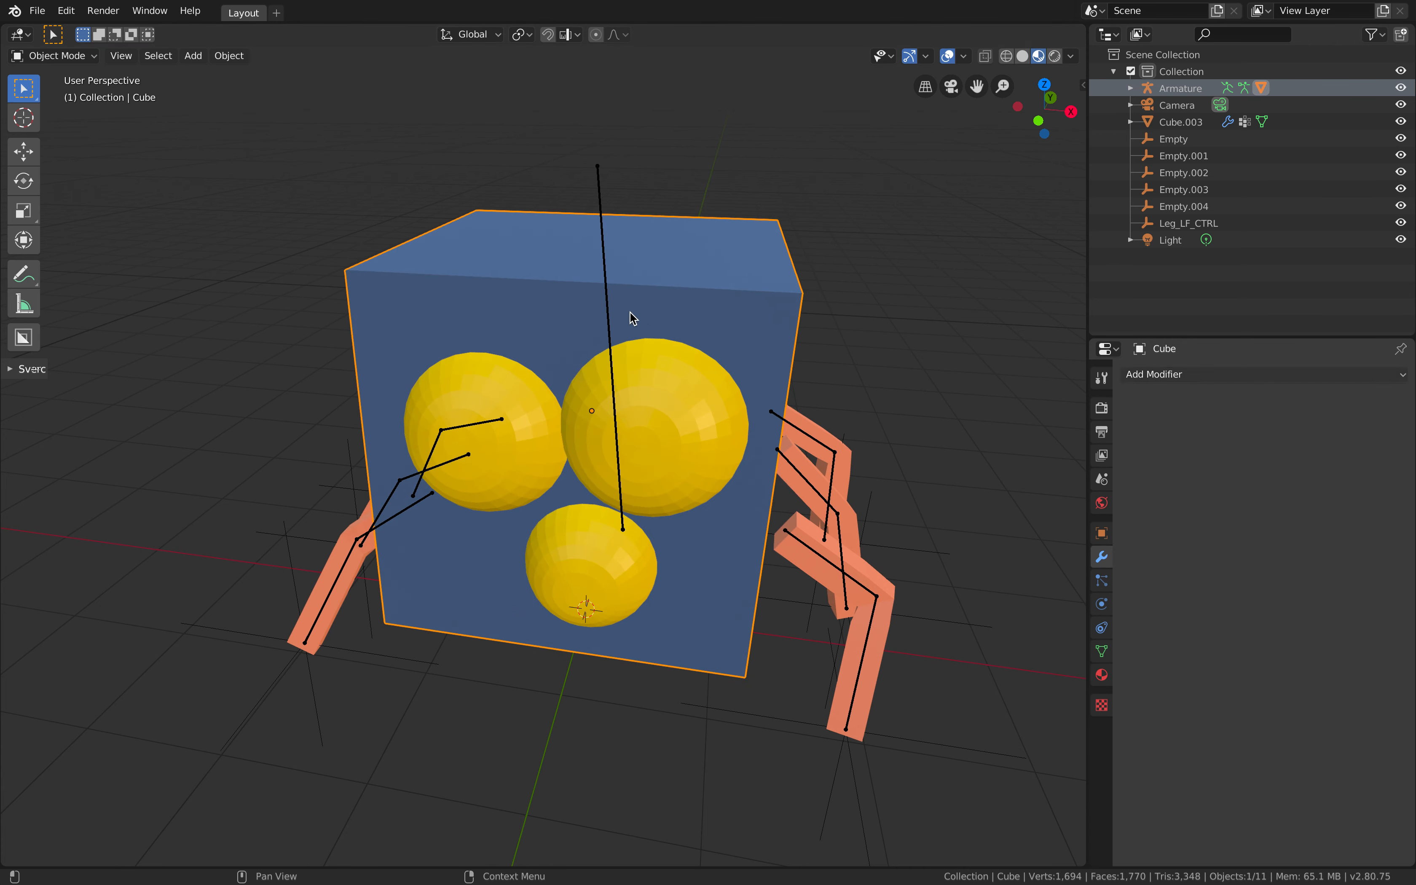
{"action": "middle_click_drag", "start_coordinate": [657, 316], "coordinate": [573, 287]}
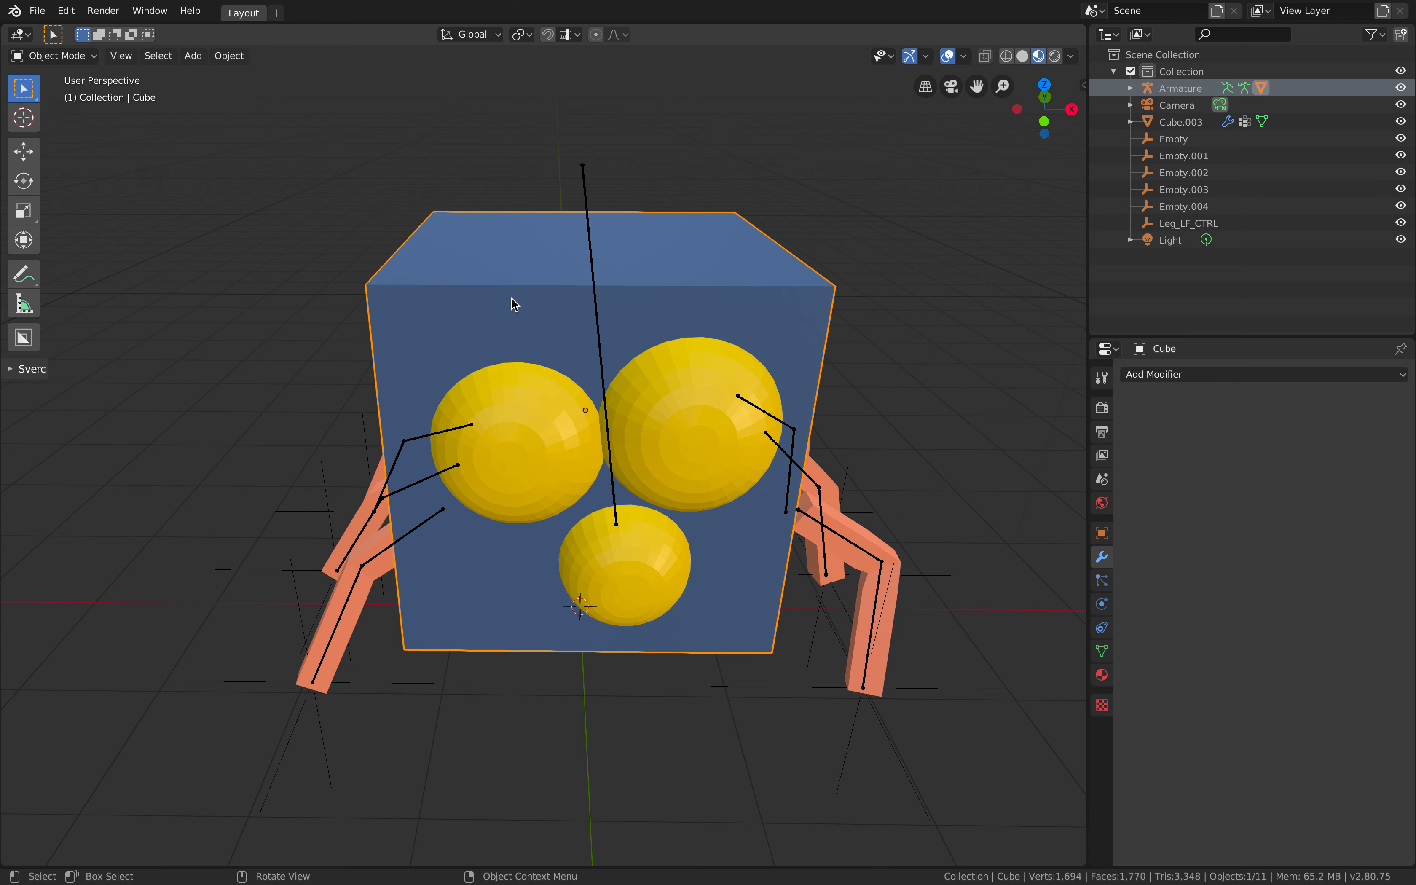
{"action": "left_click", "coordinate": [462, 157]}
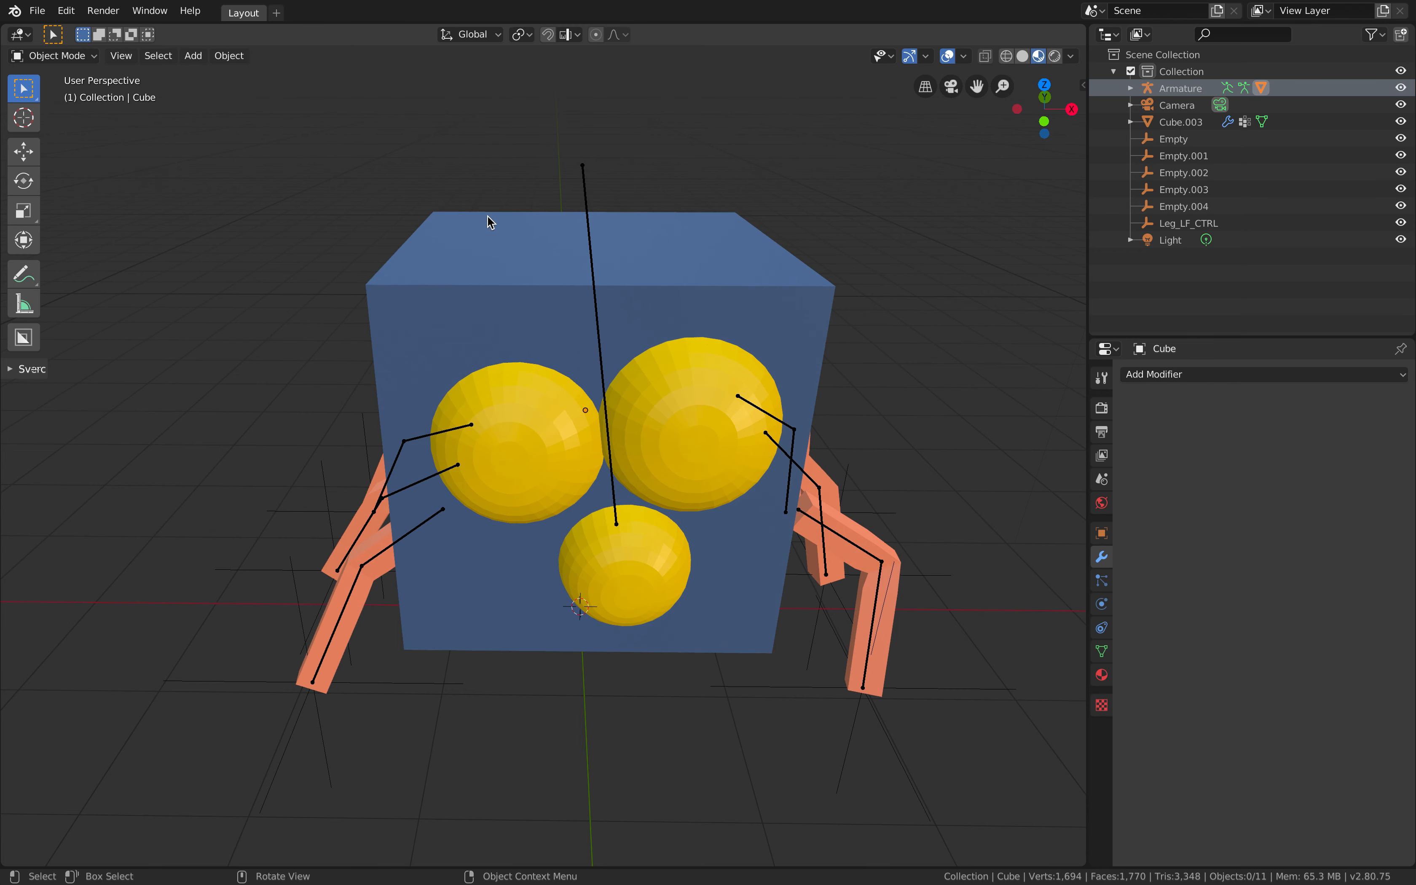
{"action": "left_click", "coordinate": [496, 246]}
{"action": "left_click", "coordinate": [585, 193], "text": "shift"}
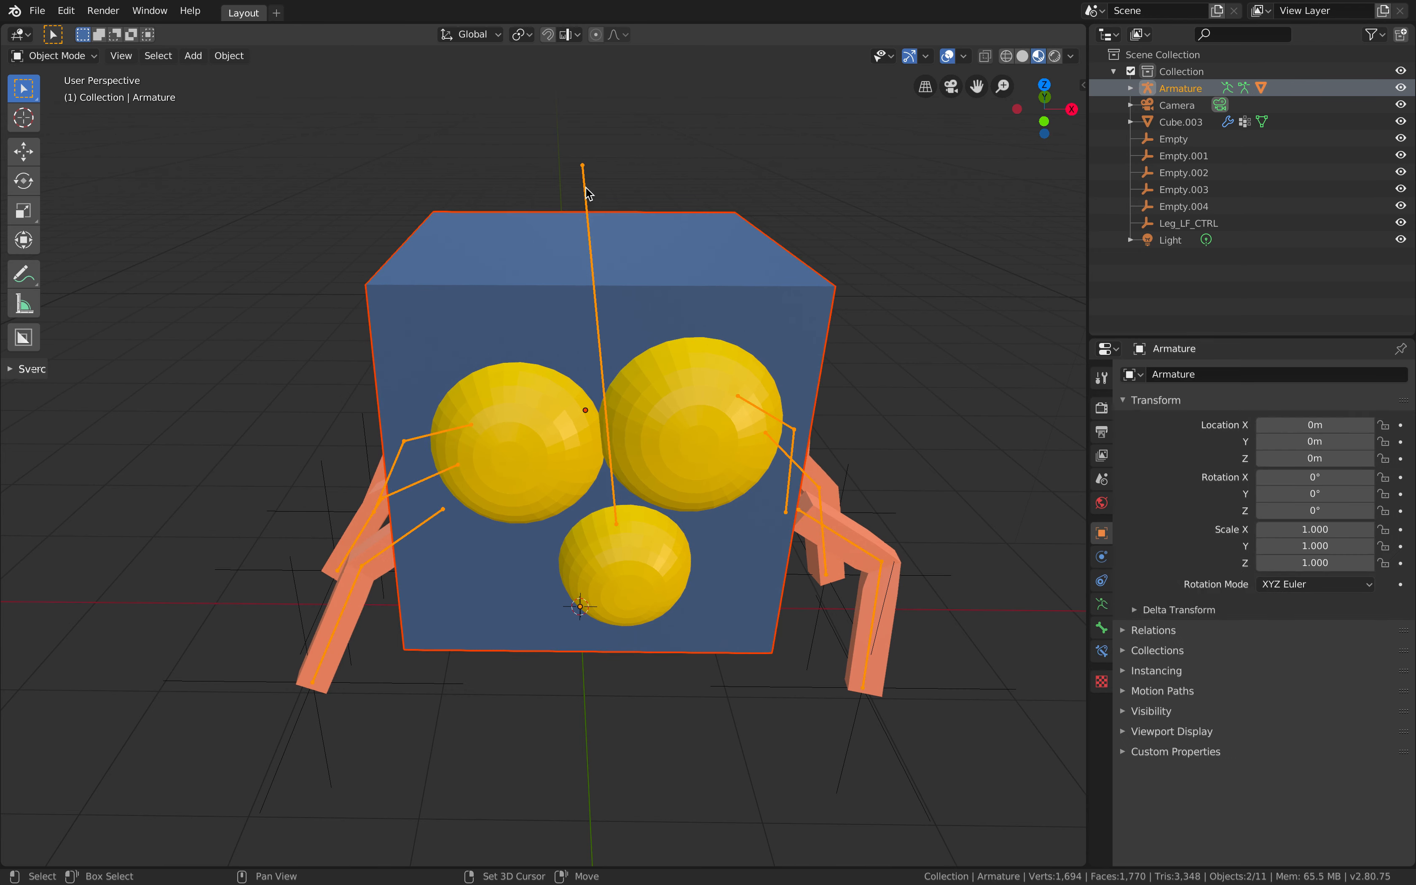
{"action": "key", "text": "alt+a"}
{"action": "left_click", "coordinate": [584, 193]}
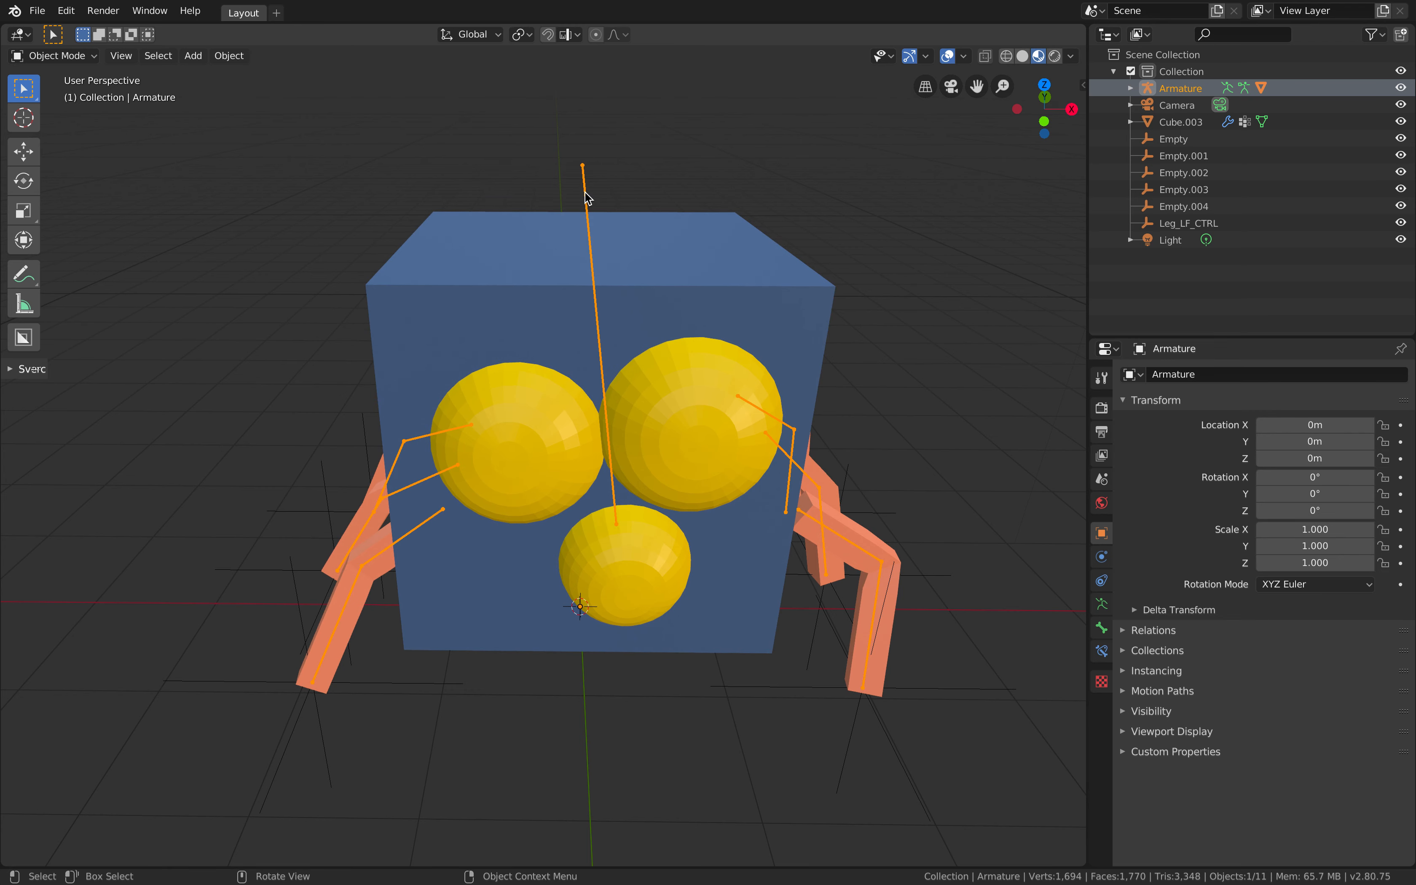
{"action": "key", "text": "ctrl+Tab"}
{"action": "left_click", "coordinate": [678, 193]}
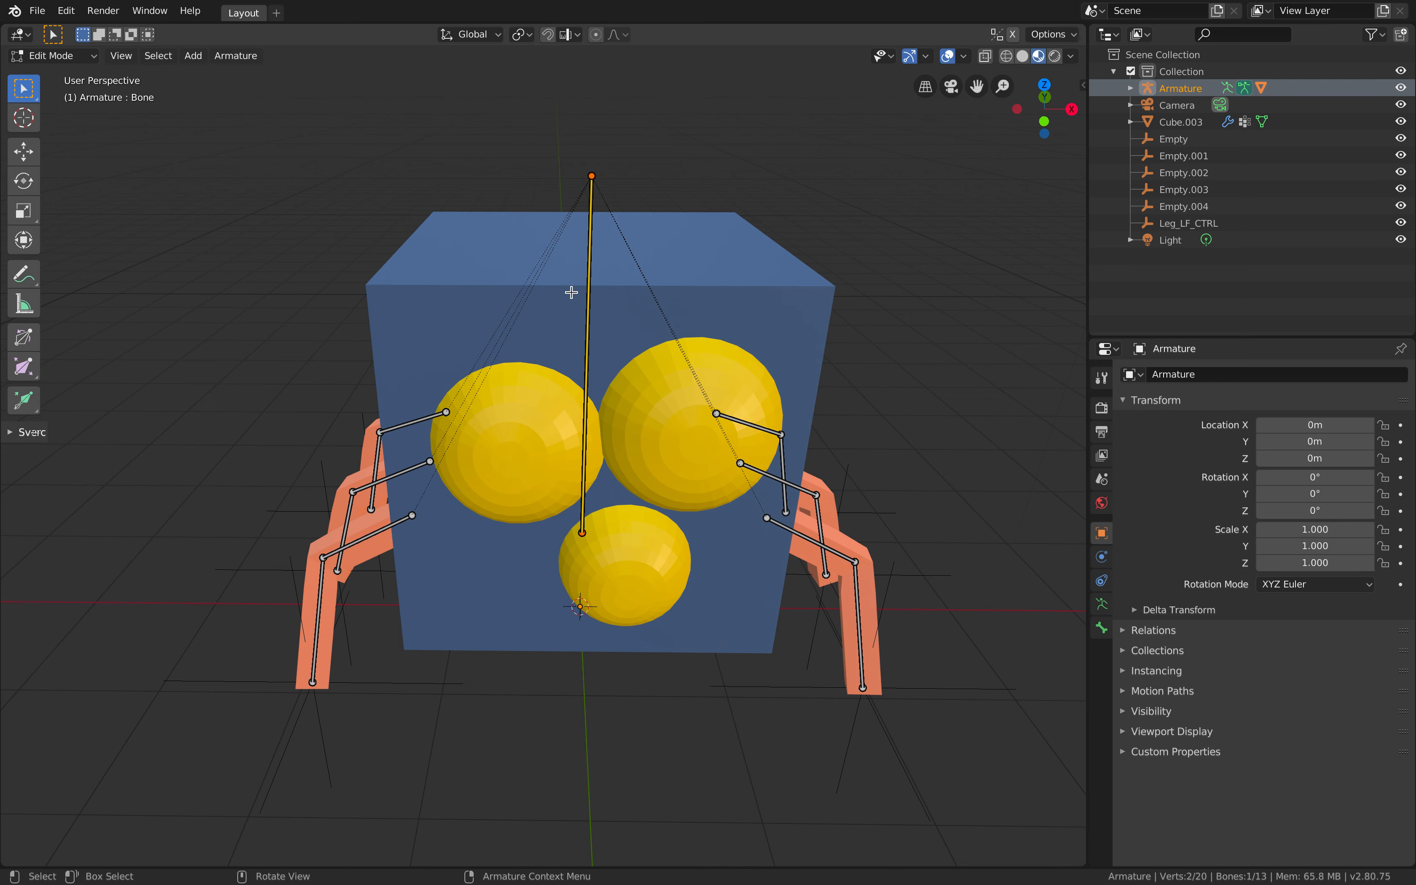
{"action": "middle_click_drag", "start_coordinate": [572, 292], "coordinate": [572, 294]}
{"action": "key", "text": "ctrl+Tab"}
{"action": "left_click", "coordinate": [457, 296]}
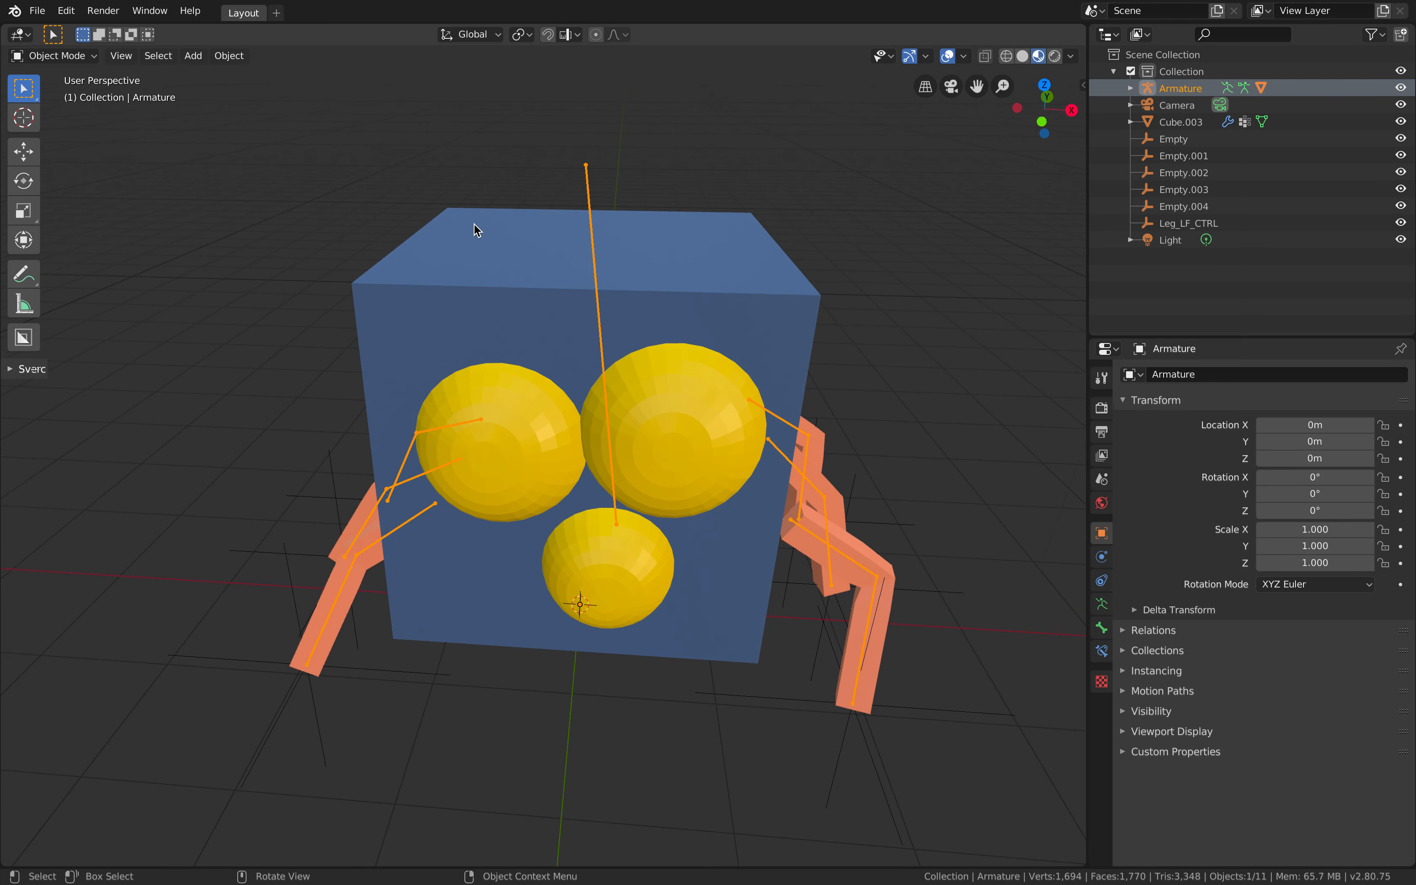
Step: Parent the body cube to the armature's central body bone using Bone Relative parenting
{"action": "left_click", "coordinate": [477, 230]}
{"action": "left_click", "coordinate": [586, 190], "text": "shift"}
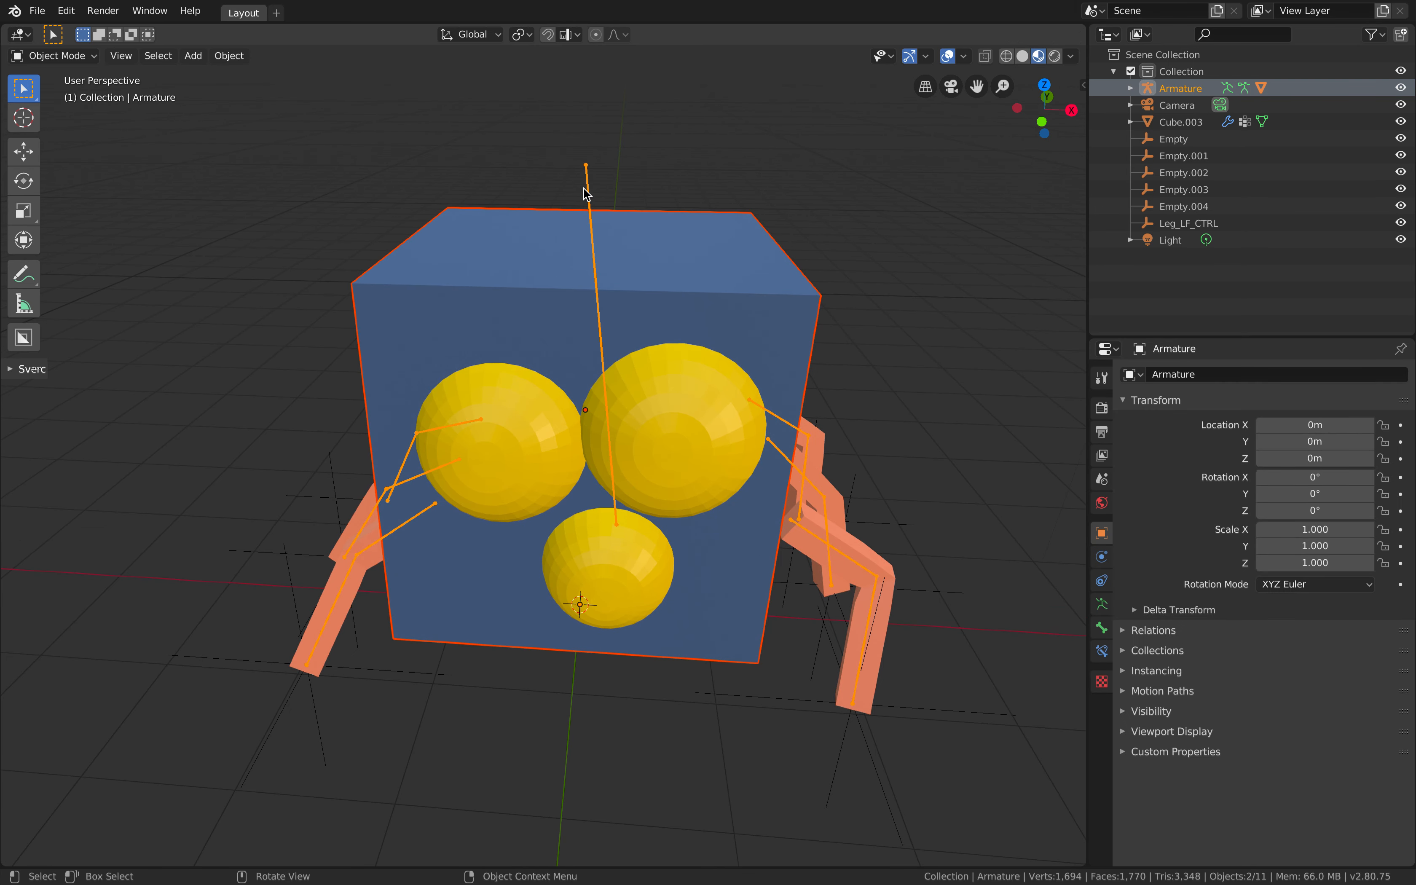
{"action": "key", "text": "ctrl+p"}
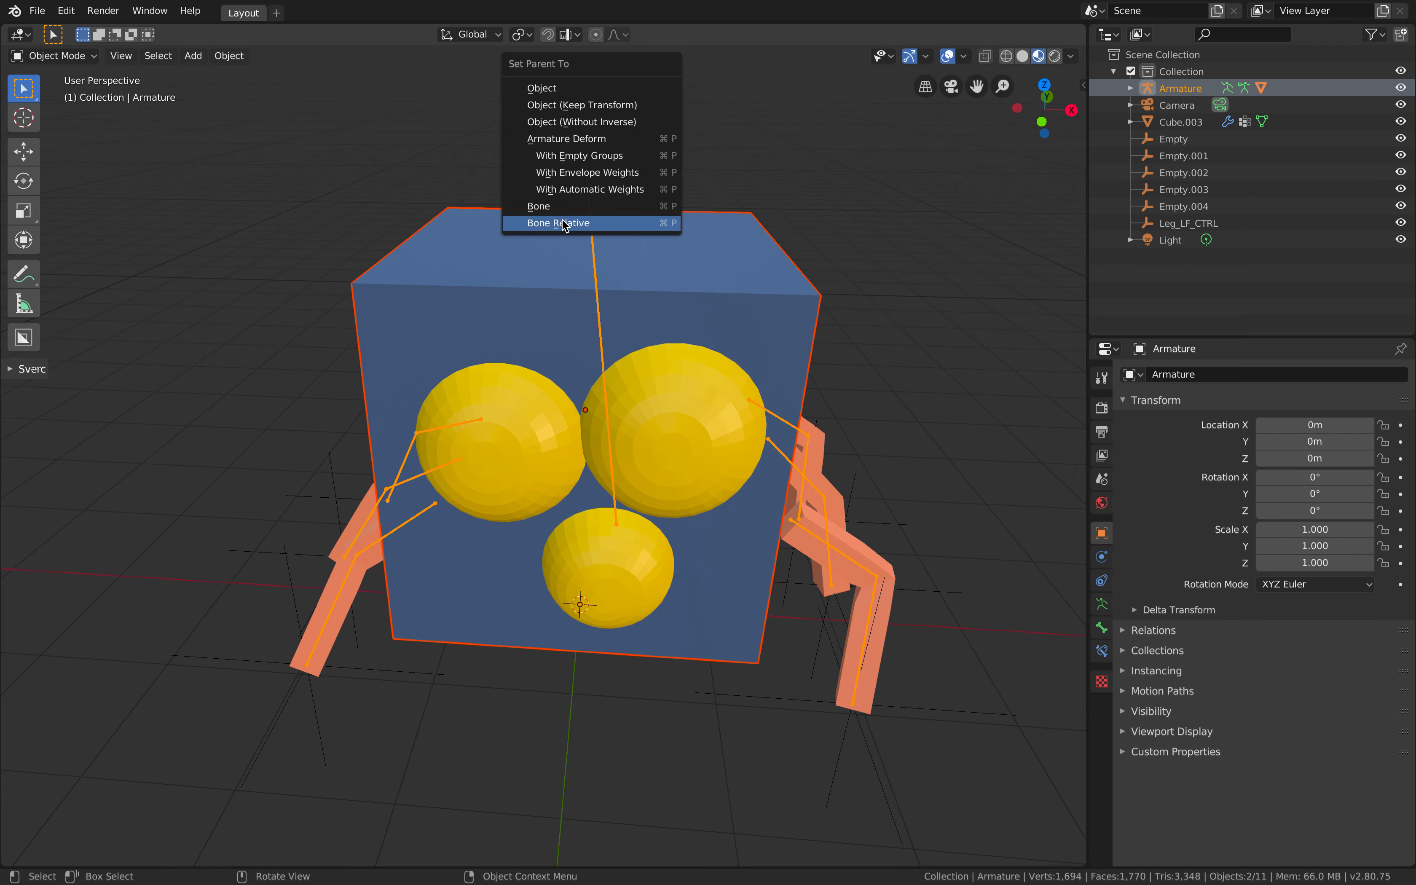
{"action": "left_click", "coordinate": [563, 224]}
Step: Switch the armature to Pose Mode and test the body bone with trackball rotations and a free move
{"action": "left_click", "coordinate": [80, 57]}
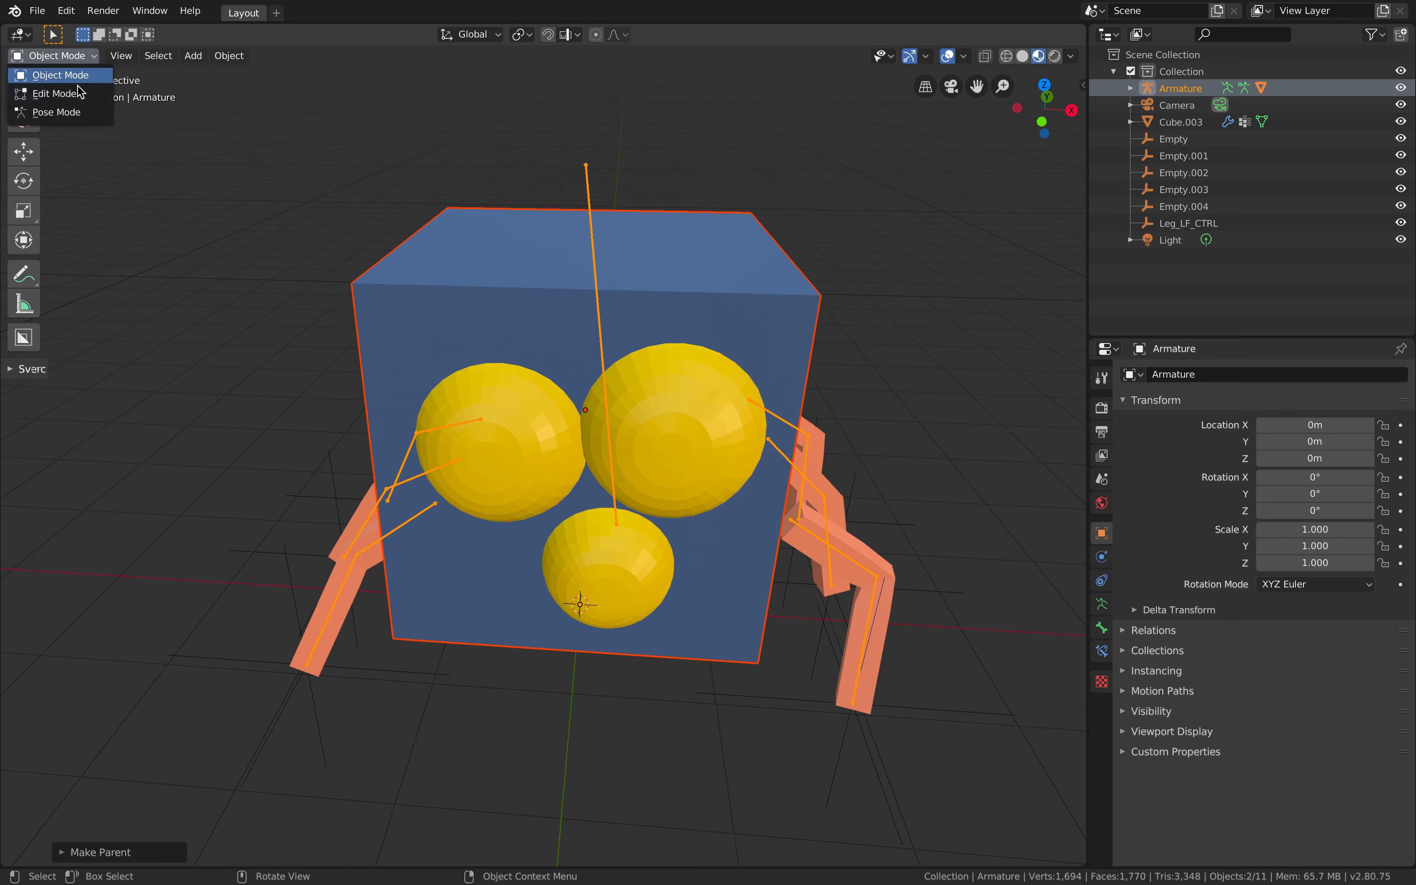
{"action": "left_click", "coordinate": [79, 115]}
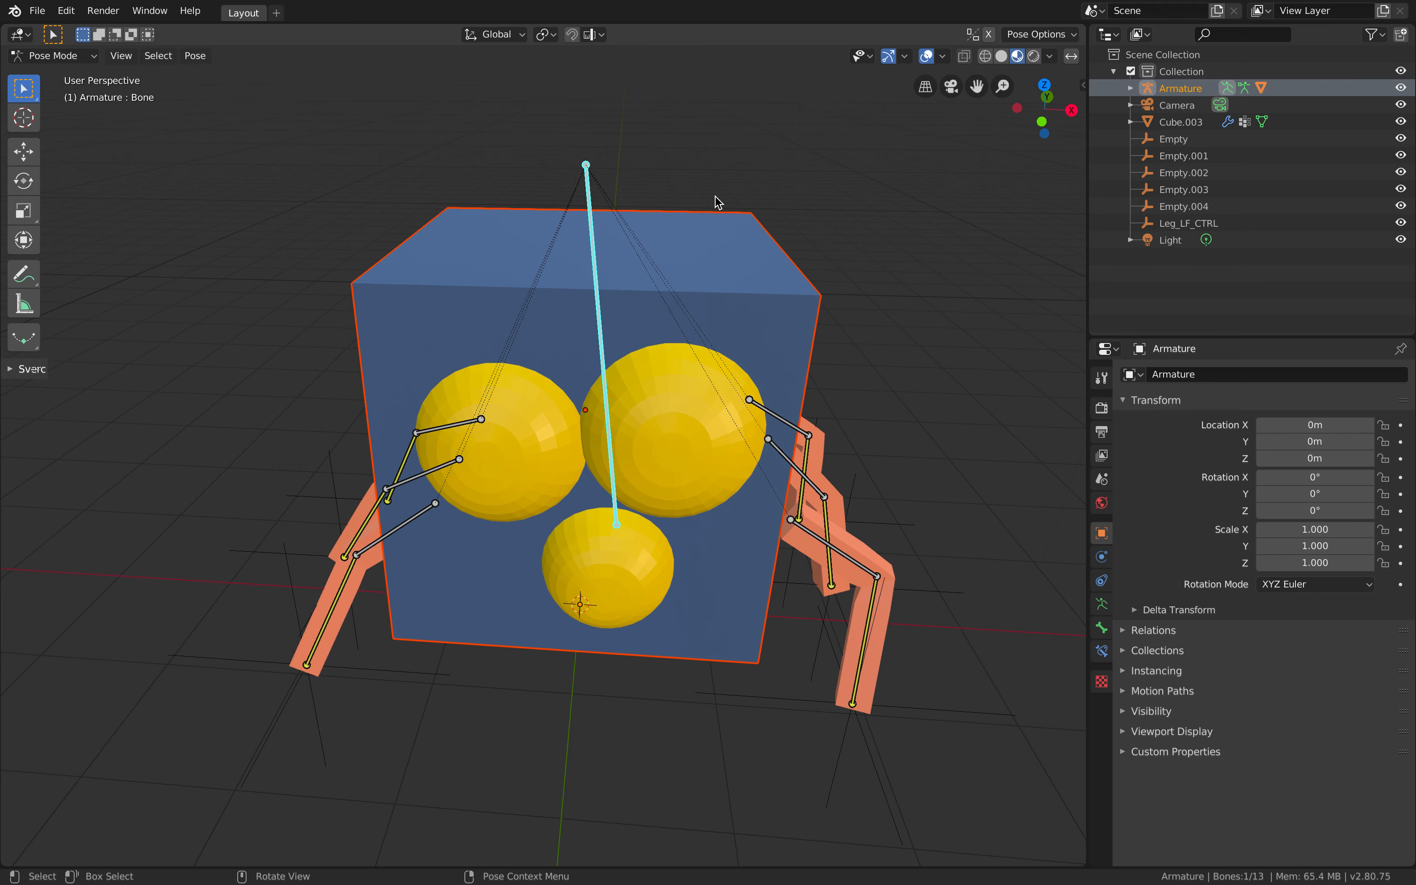
{"action": "key", "text": "r"}
{"action": "key", "text": "r"}
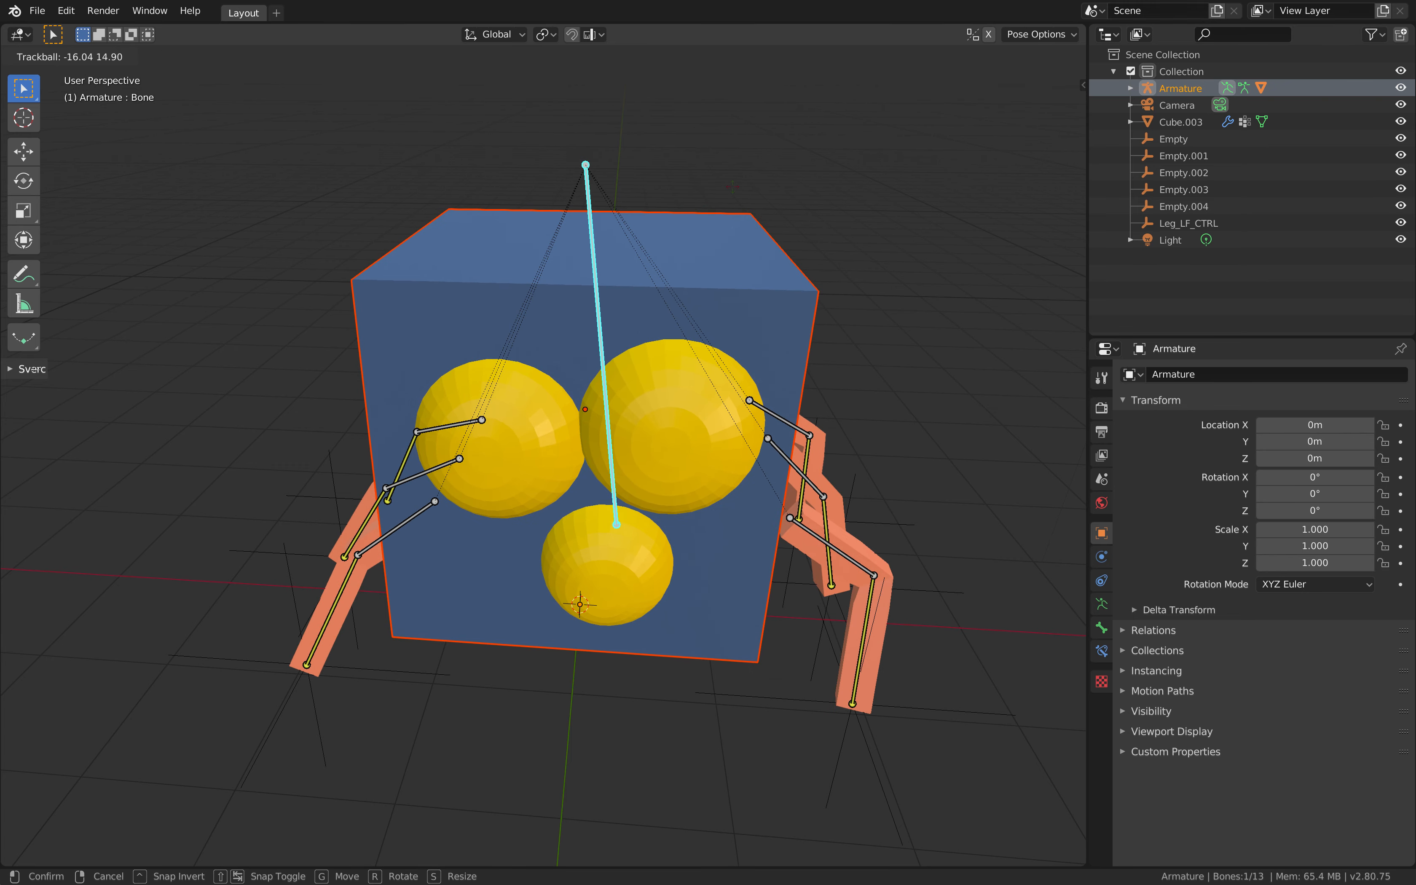
{"action": "left_click", "coordinate": [746, 190]}
{"action": "key", "text": "g"}
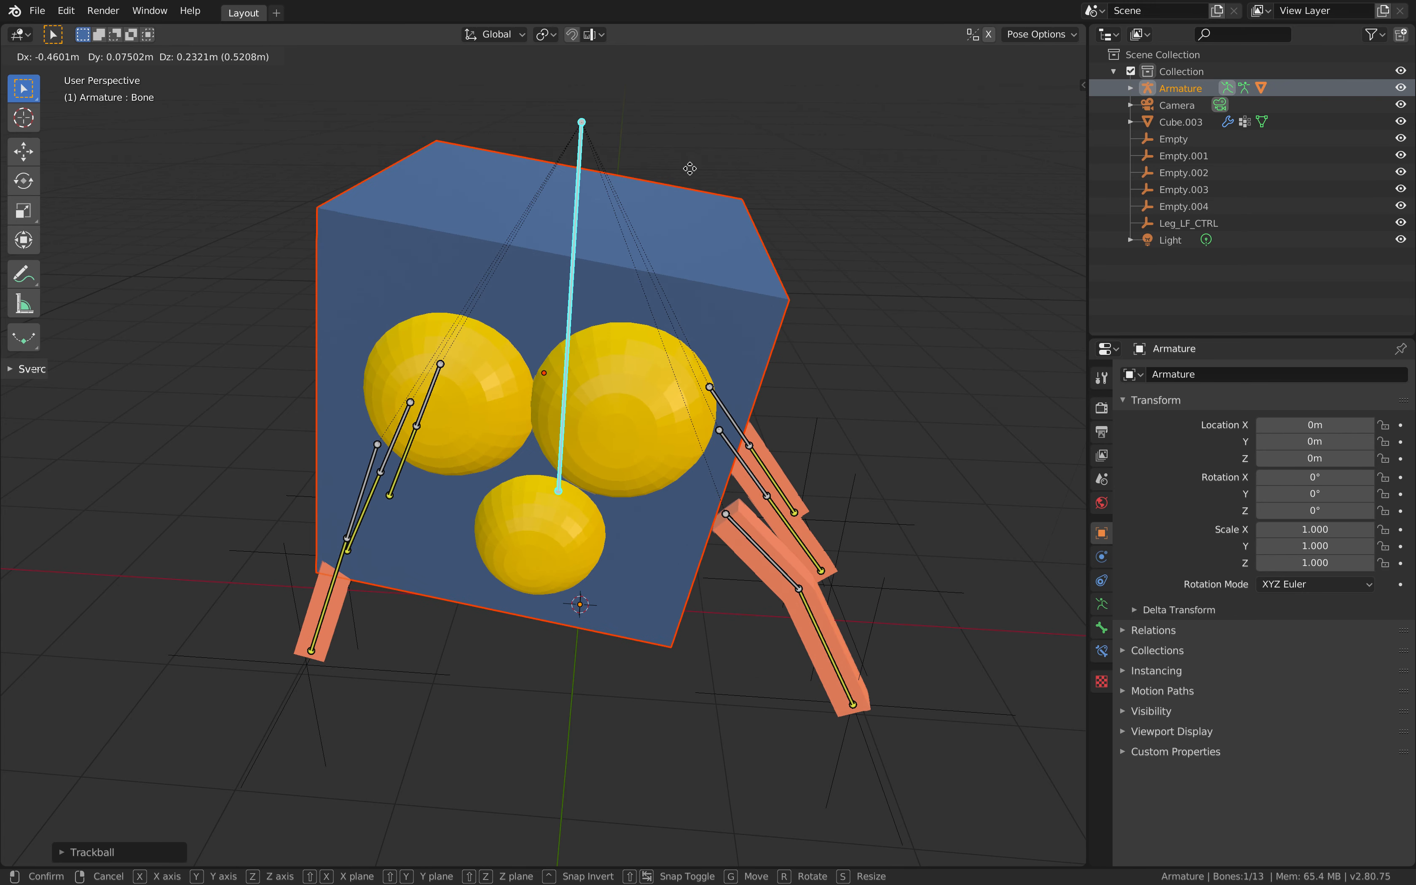
{"action": "left_click", "coordinate": [700, 191]}
{"action": "key", "text": "r"}
{"action": "key", "text": "r"}
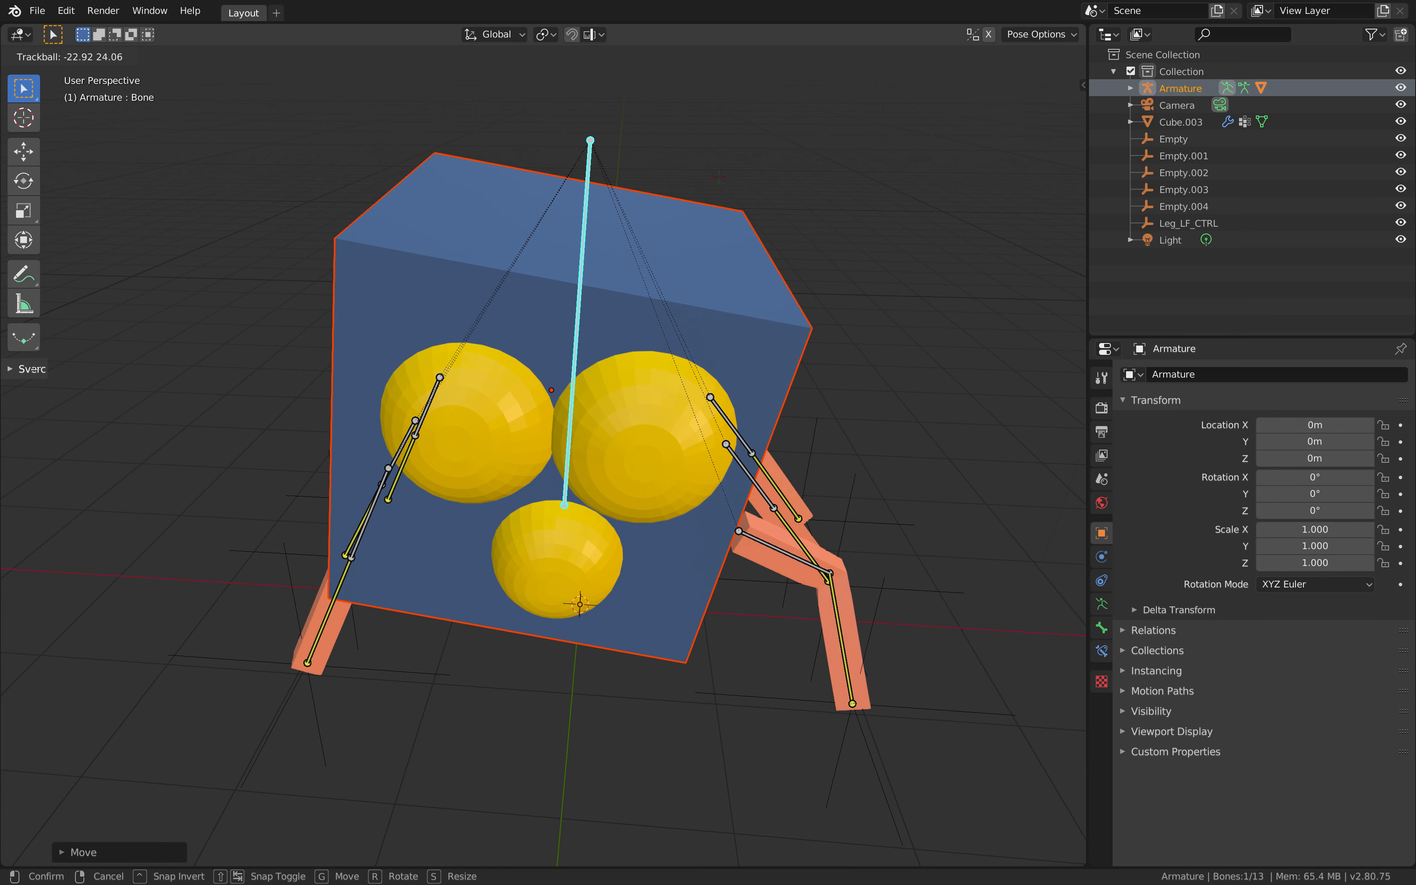
{"action": "left_click", "coordinate": [693, 204]}
Step: Readjust the body bone with further moves and a trackball rotation so the cube sits nearly upright between the legs
{"action": "key", "text": "r"}
{"action": "key", "text": "r"}
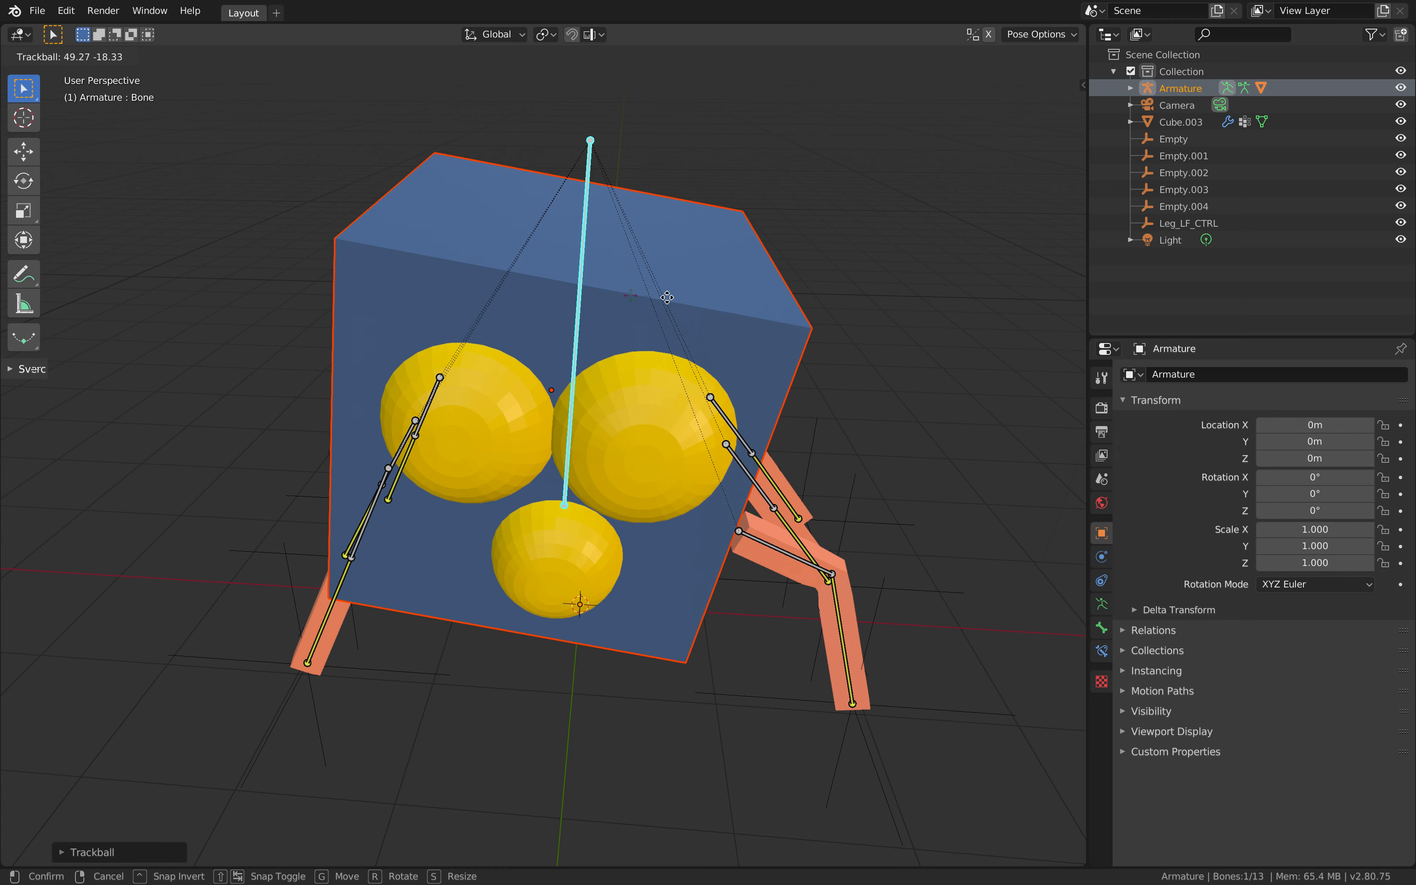
{"action": "key", "text": "g"}
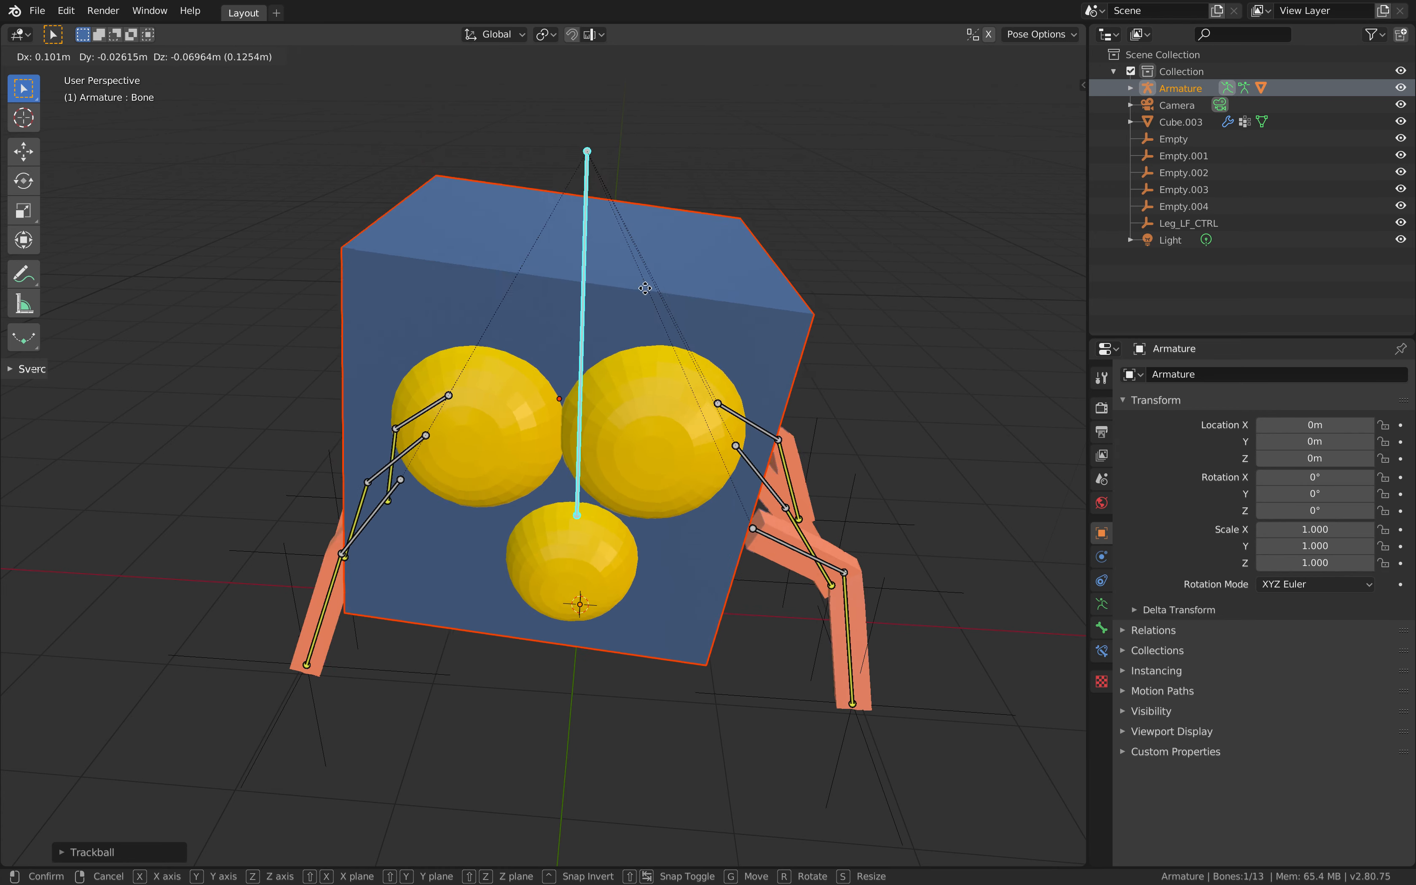
{"action": "left_click", "coordinate": [679, 301]}
{"action": "key", "text": "r"}
{"action": "key", "text": "r"}
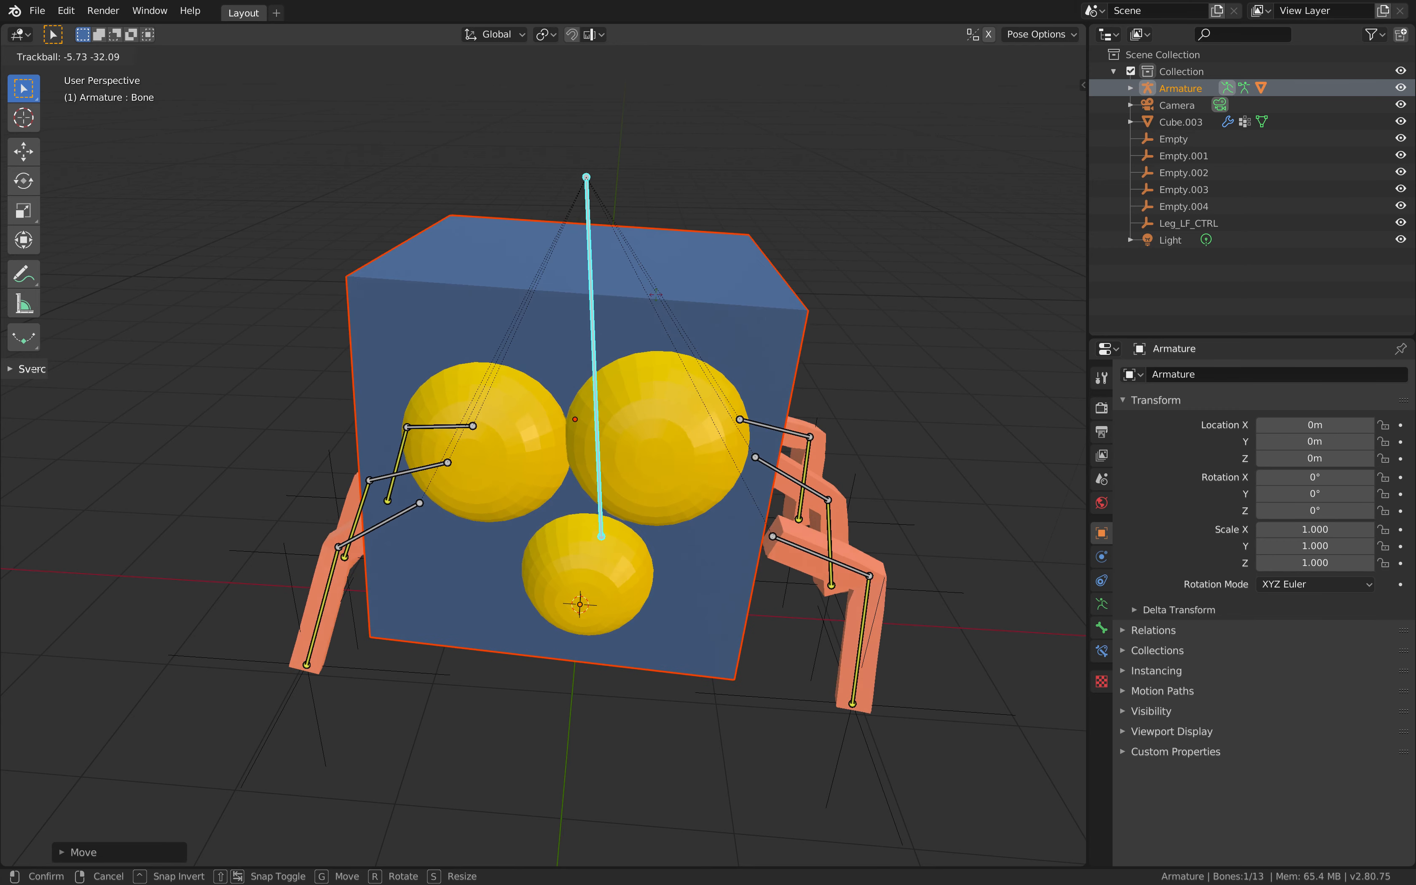
{"action": "left_click", "coordinate": [677, 301]}
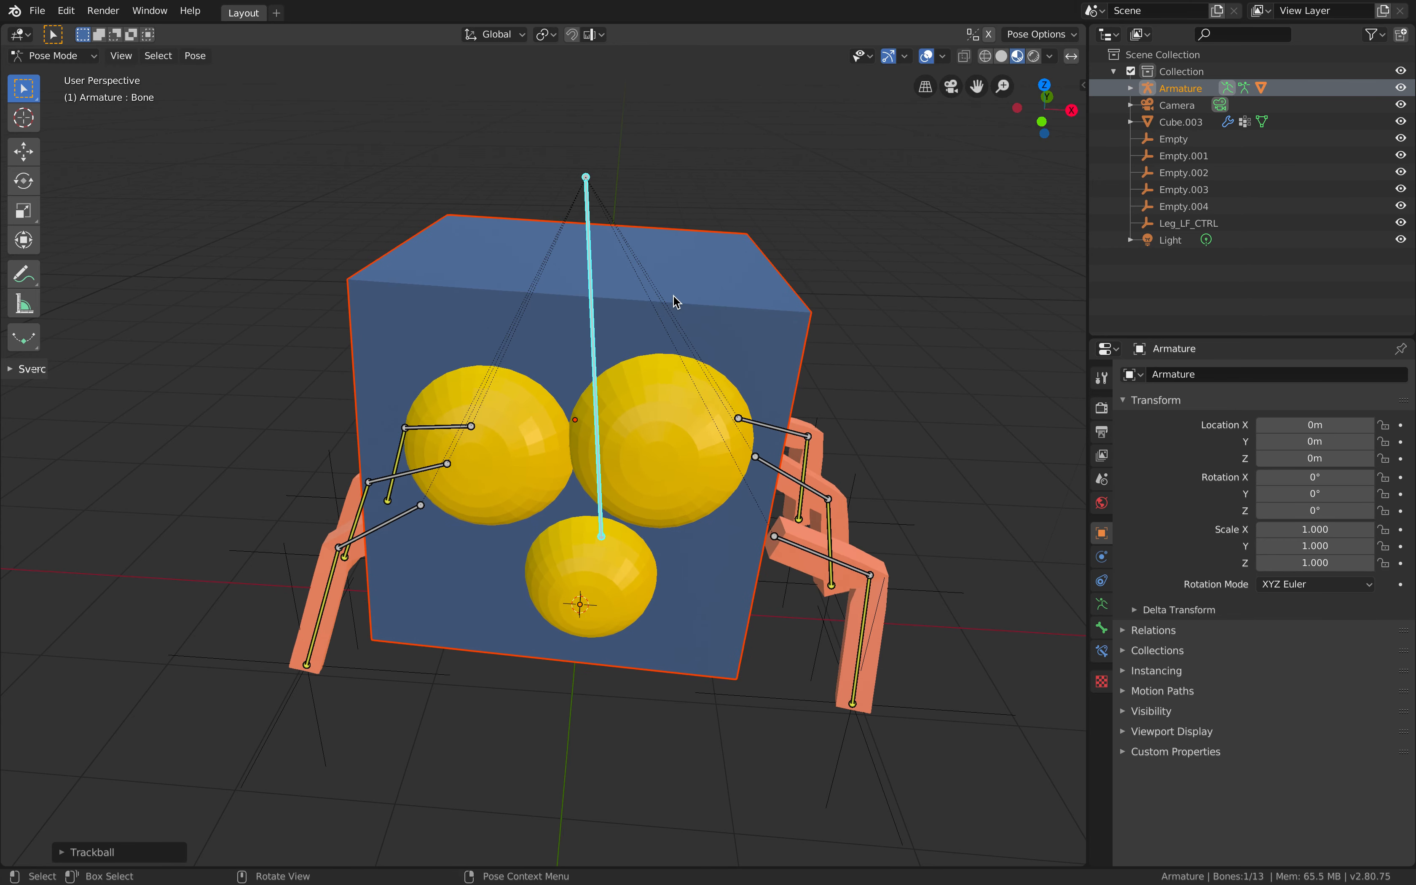
{"action": "key", "text": "g"}
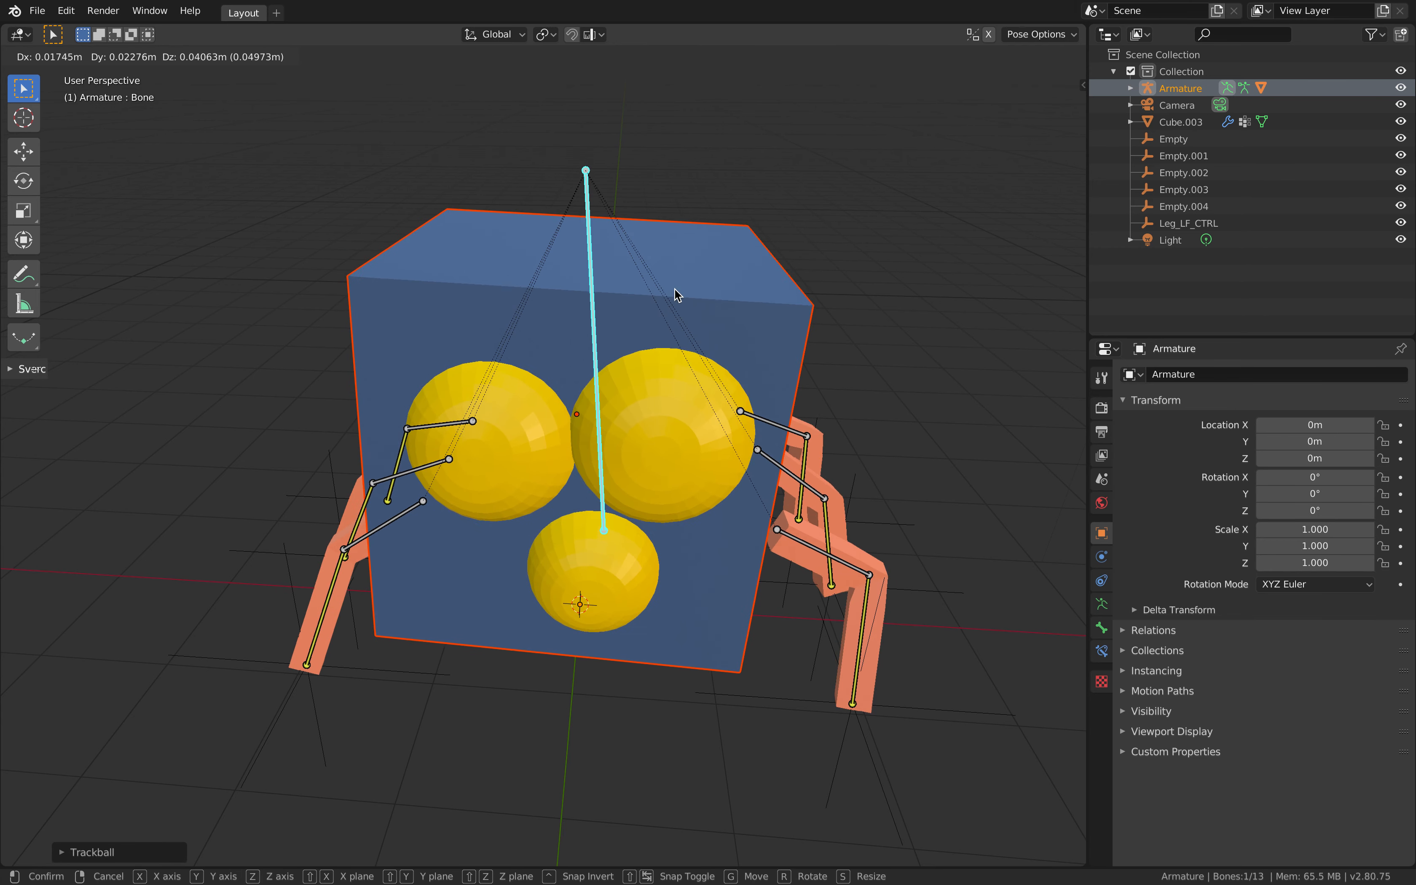
{"action": "left_click", "coordinate": [677, 296]}
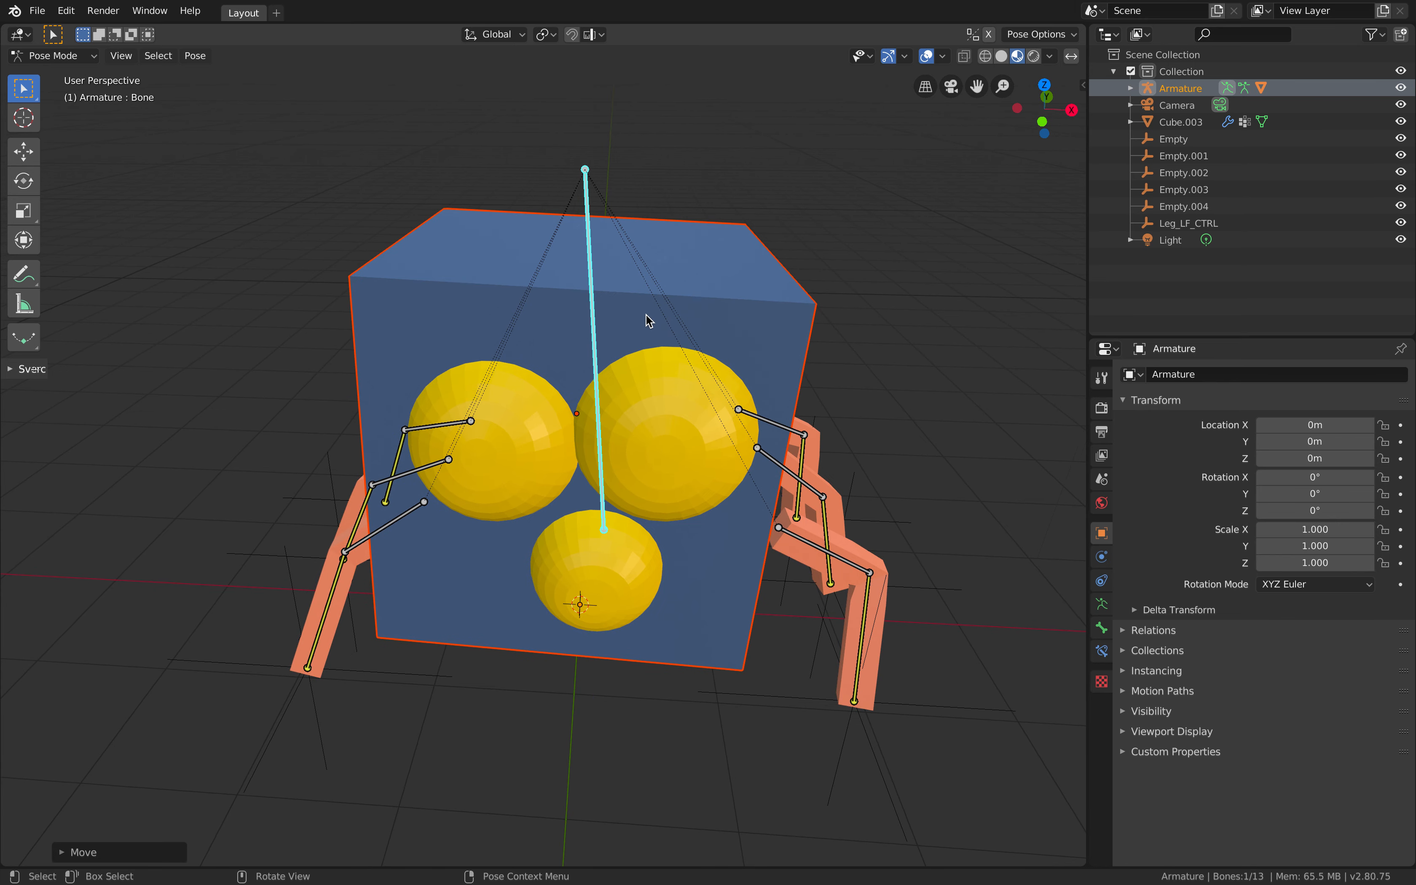
Step: Return to Object Mode and move the rear leg's control empty, Empty.001, outward from the body
{"action": "middle_click_drag", "start_coordinate": [648, 321], "coordinate": [576, 316]}
{"action": "left_click", "coordinate": [100, 58]}
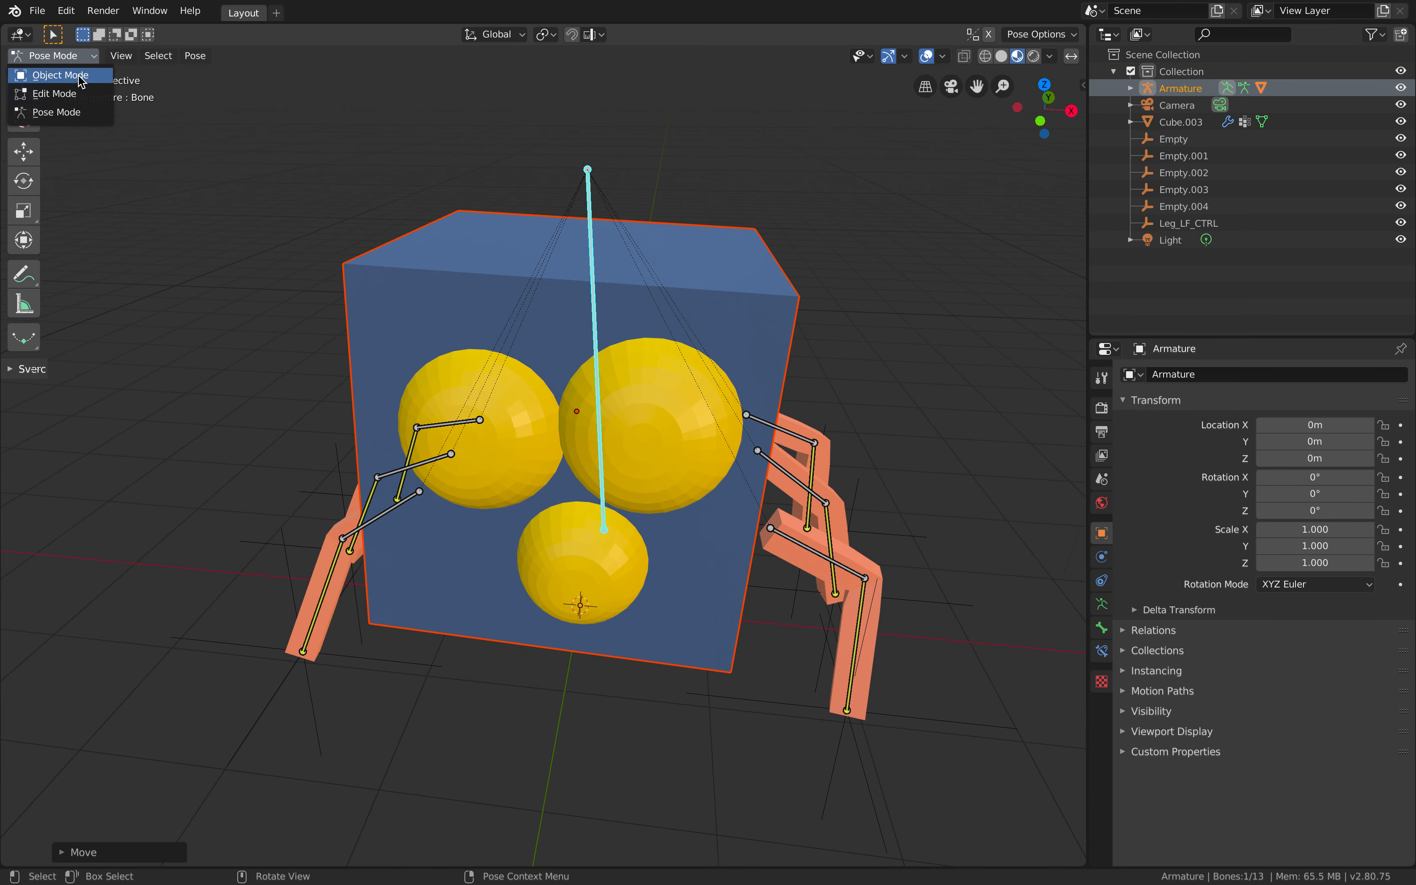
{"action": "left_click", "coordinate": [53, 71]}
{"action": "middle_click_drag", "start_coordinate": [933, 363], "coordinate": [936, 404]}
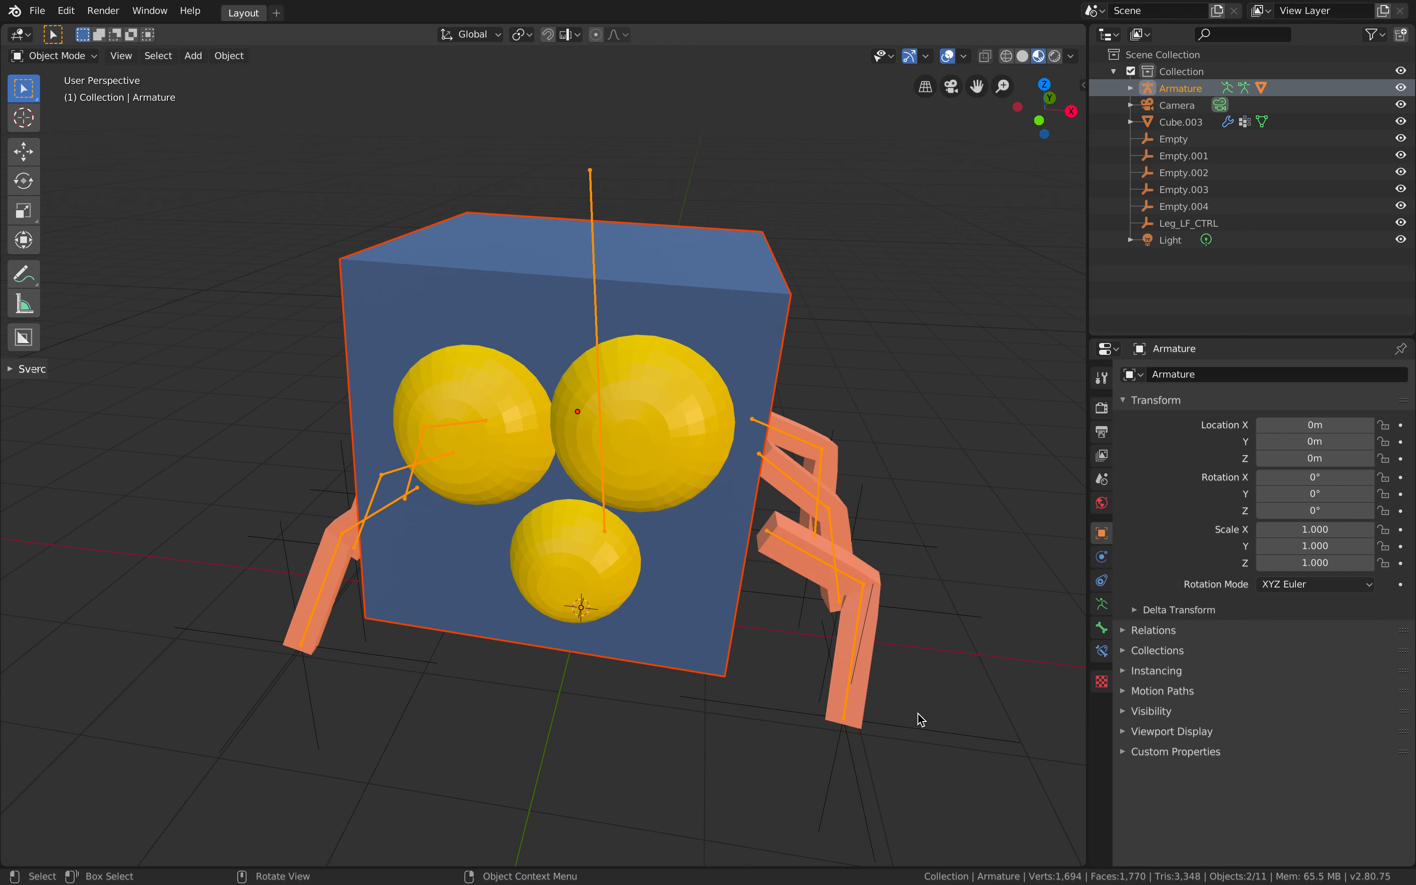
{"action": "left_click", "coordinate": [920, 729]}
{"action": "middle_click_drag", "start_coordinate": [923, 689], "coordinate": [936, 607]}
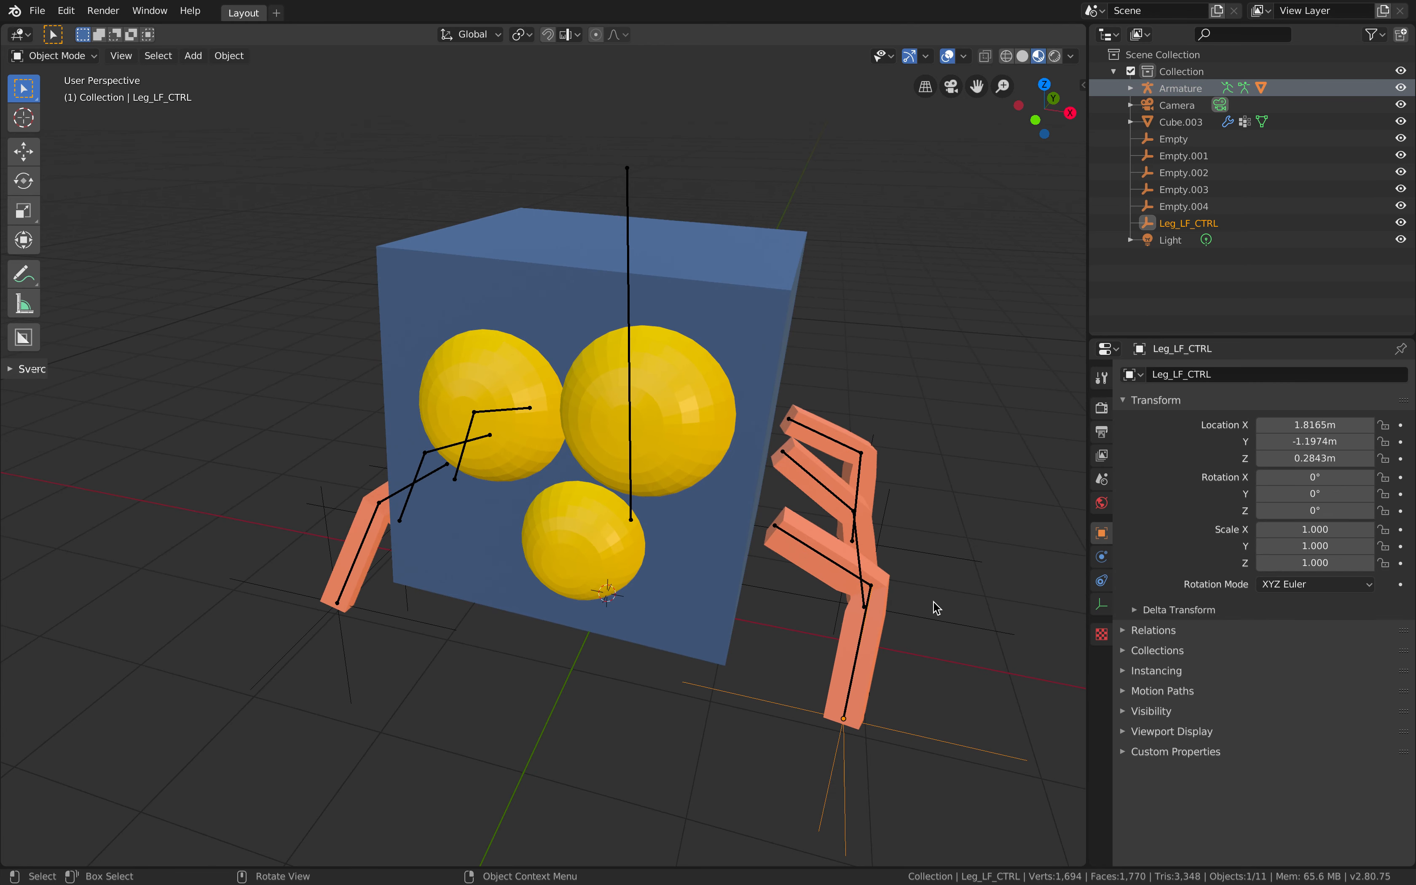
{"action": "left_click", "coordinate": [931, 620]}
{"action": "left_click", "coordinate": [897, 540]}
{"action": "middle_click_drag", "start_coordinate": [896, 541], "coordinate": [812, 511]}
{"action": "key", "text": "g"}
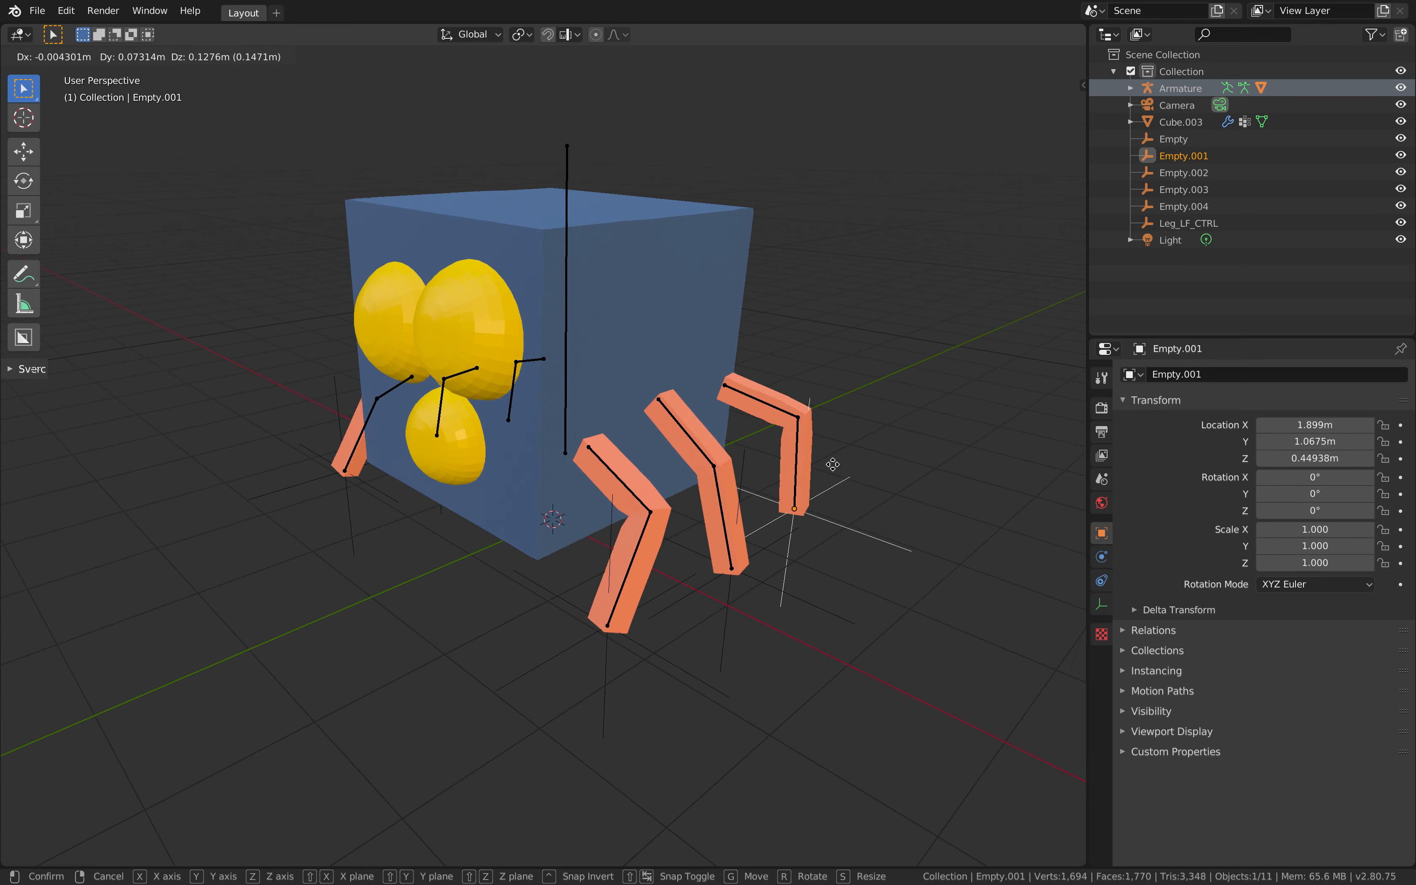
{"action": "left_click", "coordinate": [850, 486]}
Step: Reposition the middle leg's control empty and move Leg_LF_CTRL to about X 1.76 m, Y -1.29 m, Z 0.24 m
{"action": "left_click", "coordinate": [774, 584]}
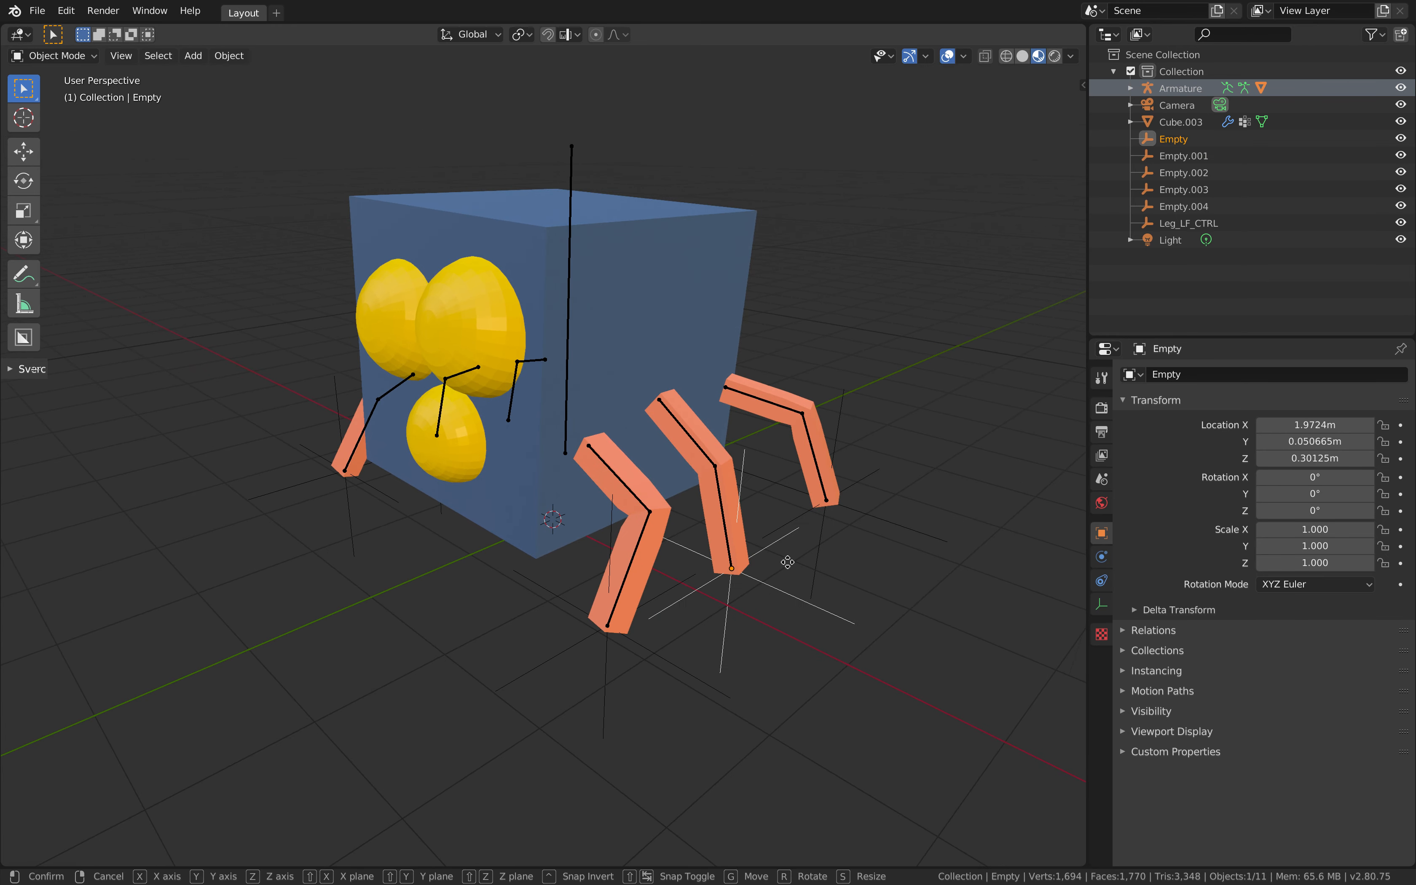
{"action": "key", "text": "g"}
{"action": "left_click", "coordinate": [716, 650]}
{"action": "left_click", "coordinate": [607, 651]}
{"action": "key", "text": "g"}
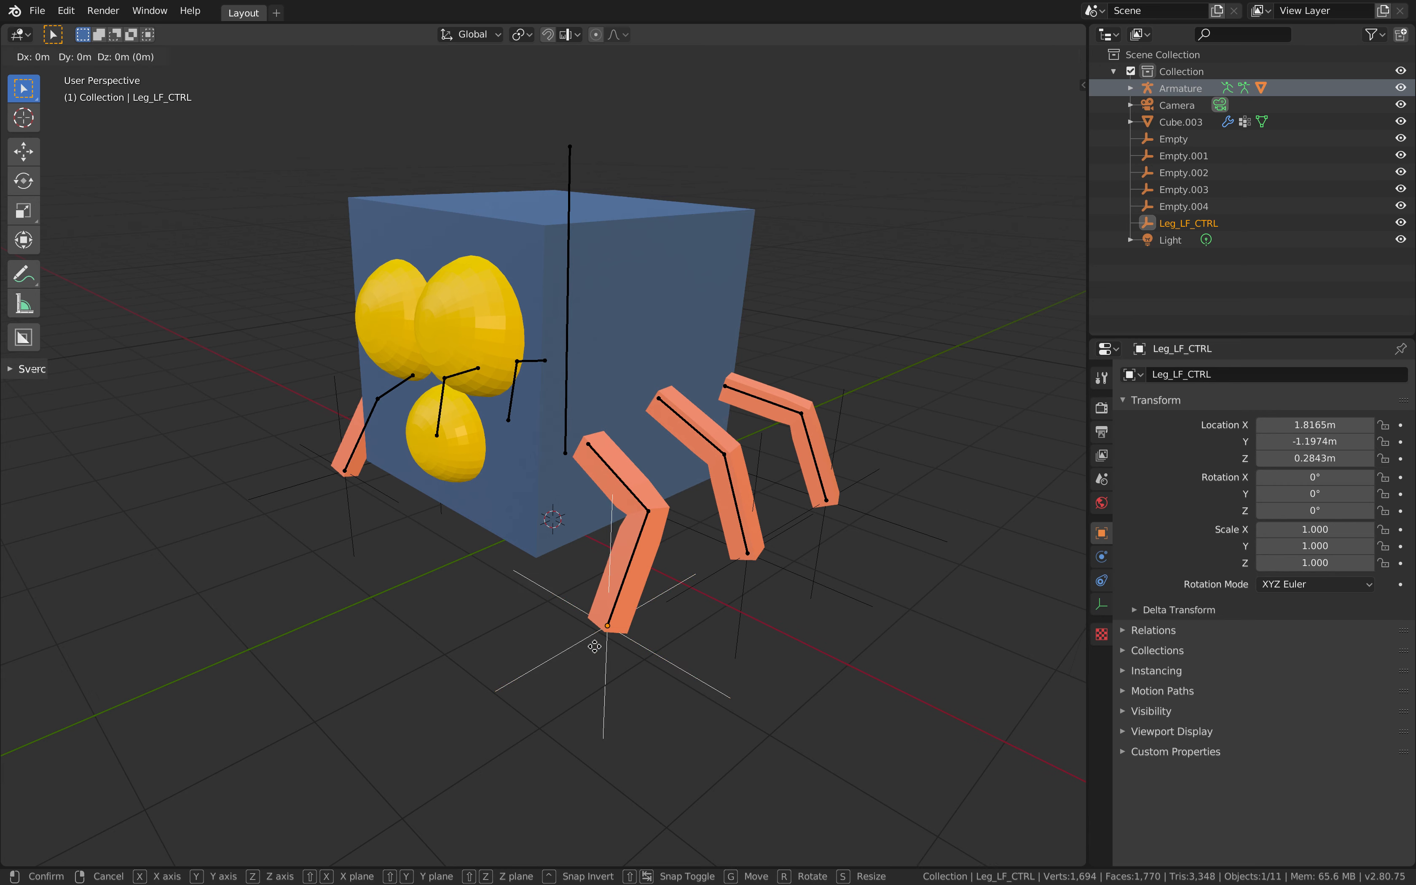
{"action": "left_click", "coordinate": [588, 653]}
Step: Select the armature and switch it to Pose Mode
{"action": "middle_click_drag", "start_coordinate": [403, 544], "coordinate": [499, 672]}
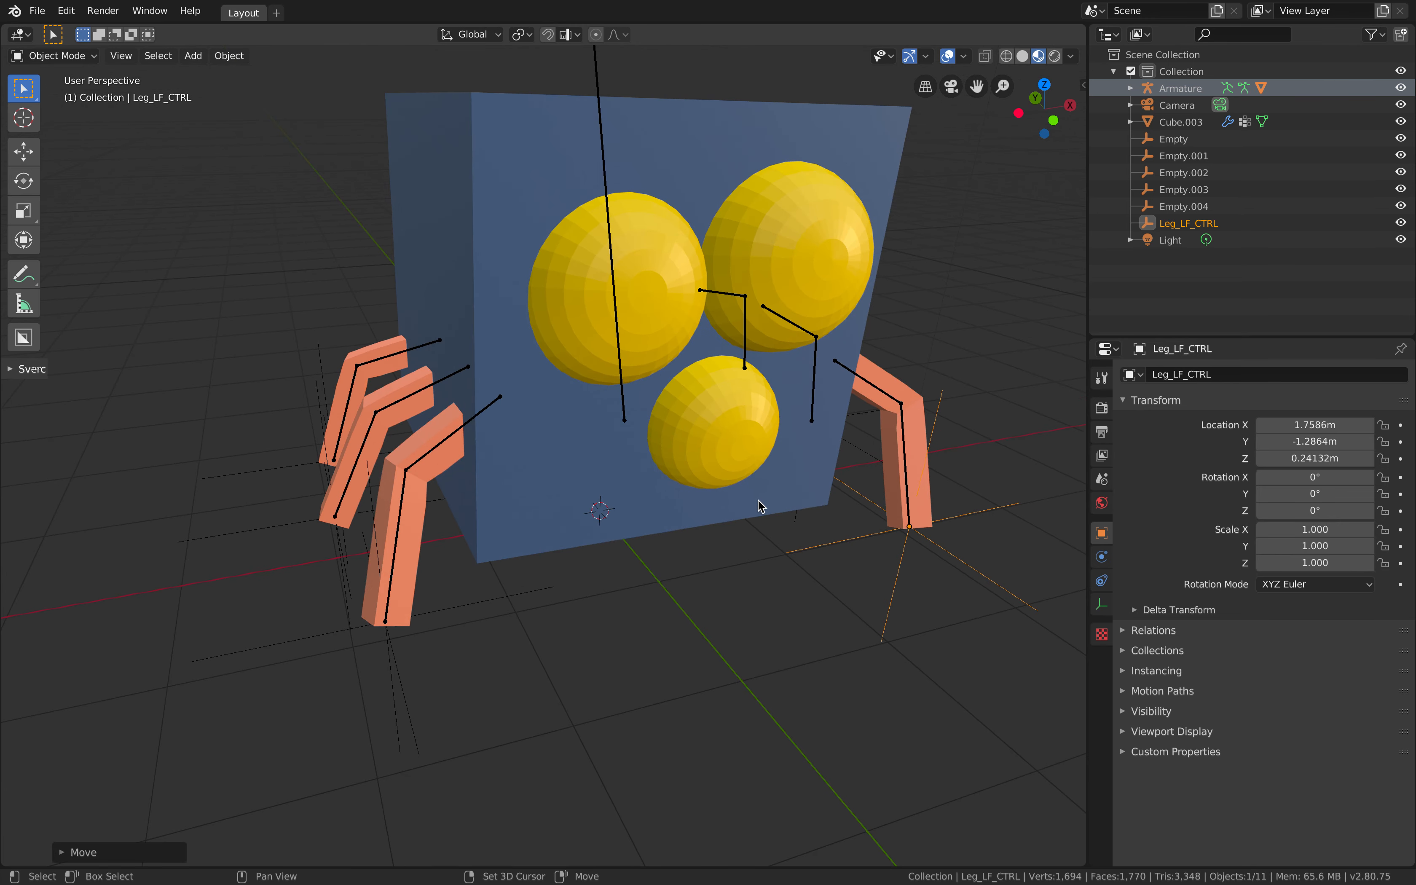
{"action": "middle_click_drag", "start_coordinate": [758, 501], "coordinate": [720, 530]}
{"action": "middle_click_drag", "start_coordinate": [733, 585], "coordinate": [695, 582]}
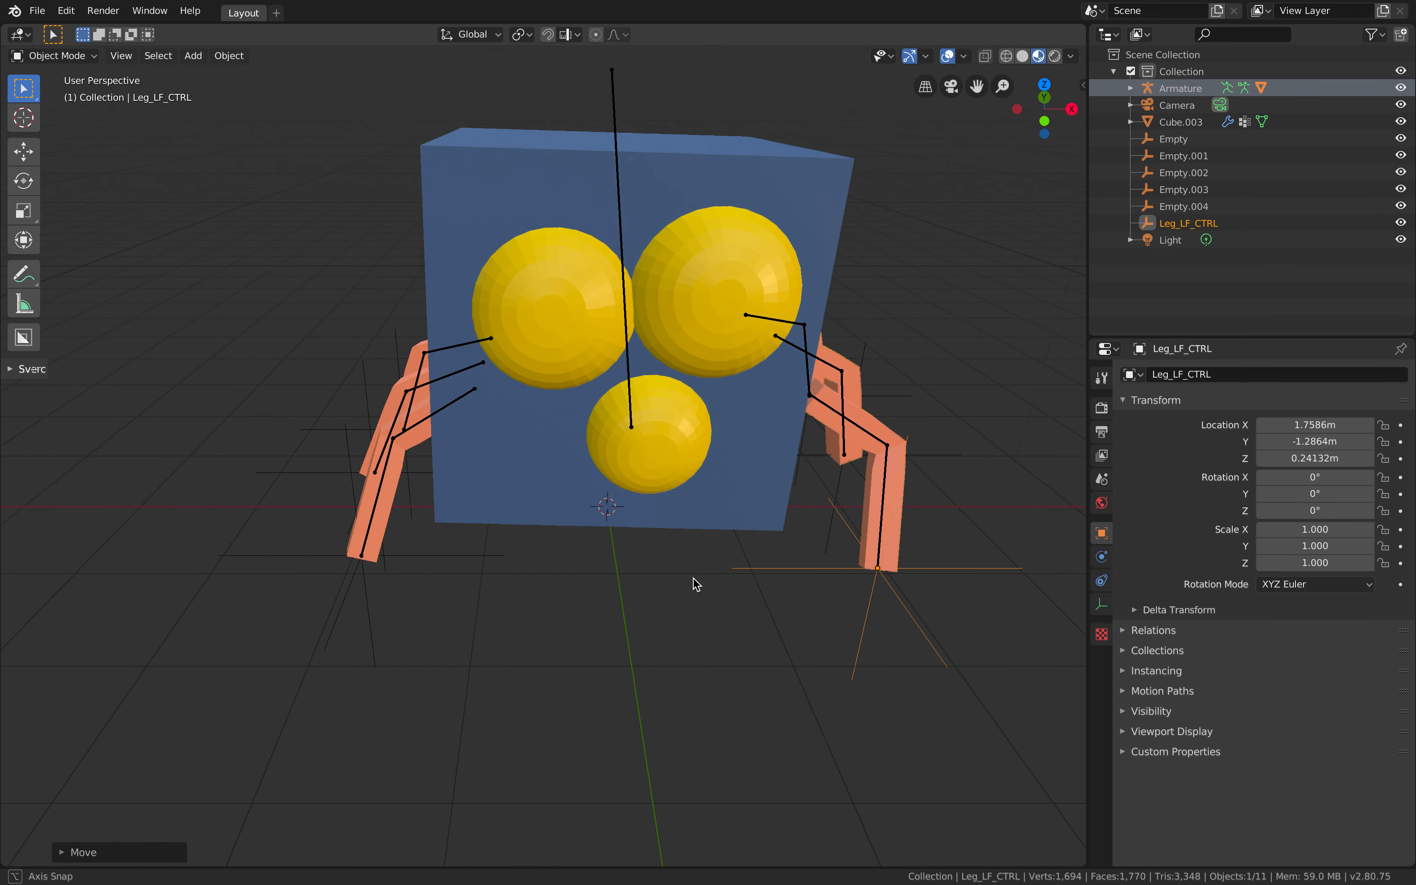
{"action": "middle_click_drag", "start_coordinate": [901, 386], "coordinate": [921, 387]}
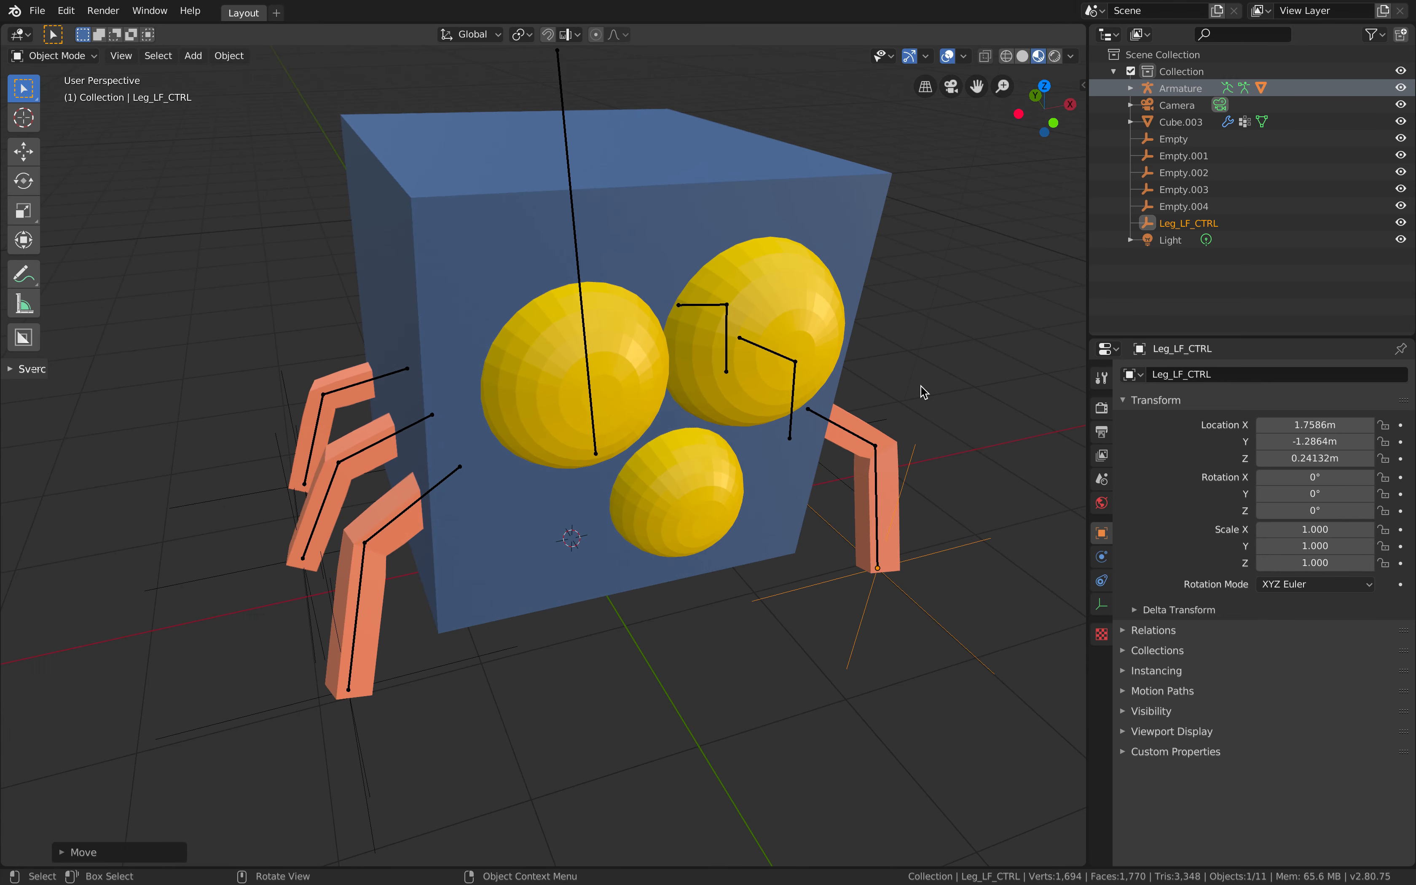
{"action": "middle_click_drag", "start_coordinate": [793, 428], "coordinate": [775, 481]}
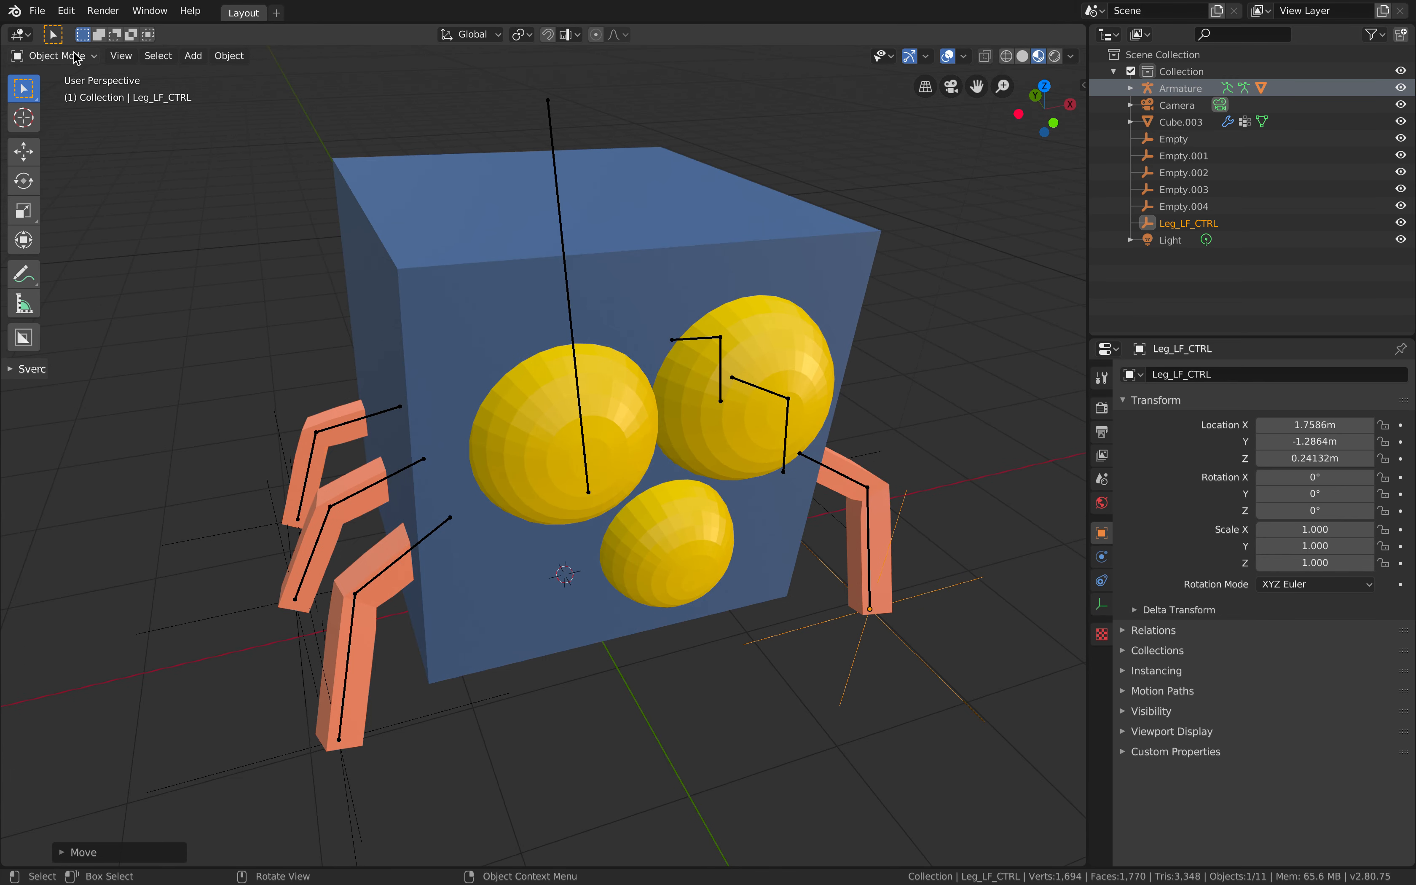
{"action": "left_click", "coordinate": [553, 144]}
{"action": "left_click", "coordinate": [553, 144]}
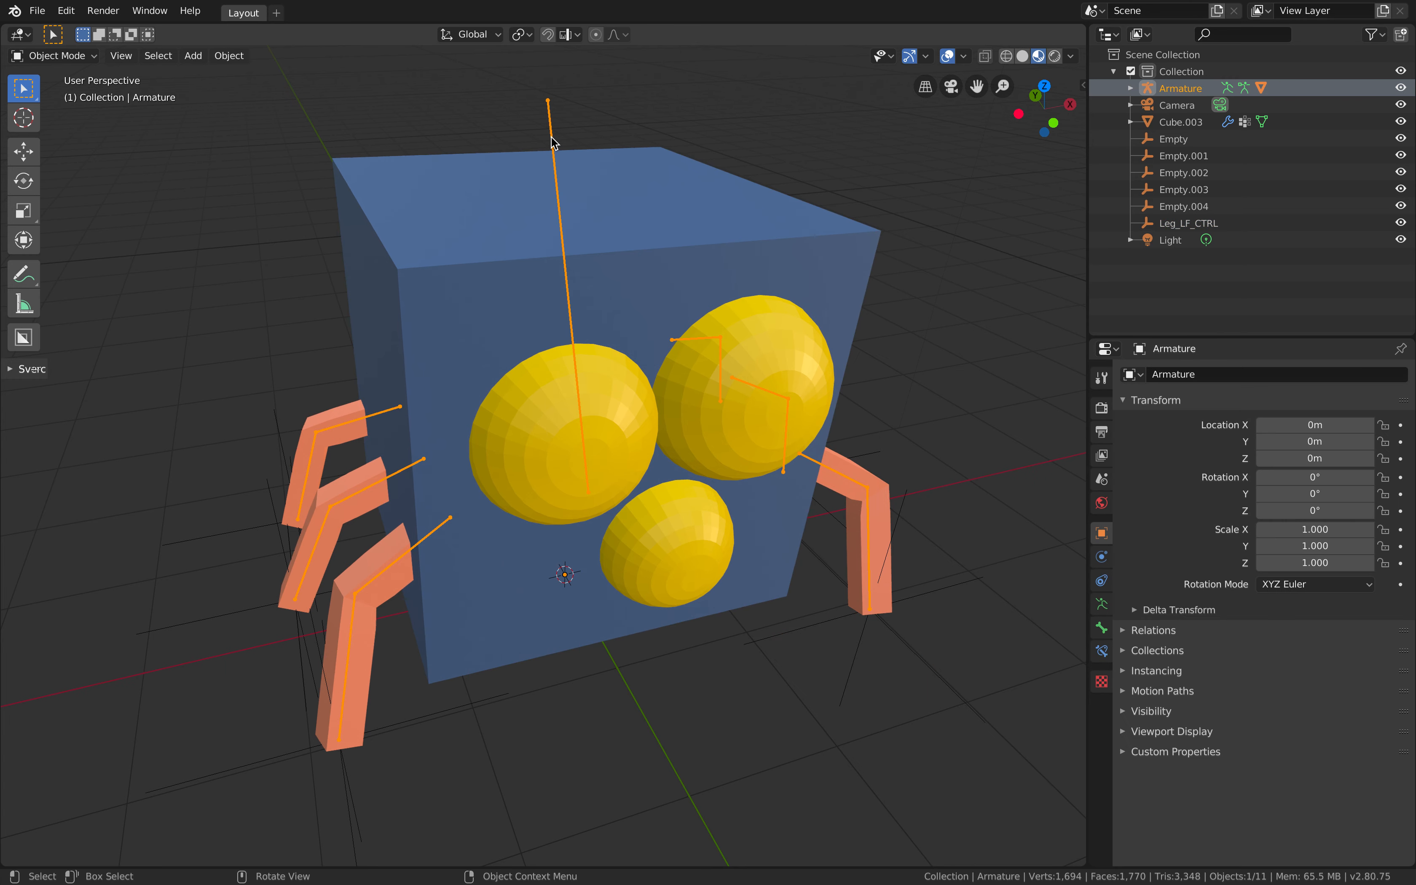
{"action": "left_click", "coordinate": [62, 56]}
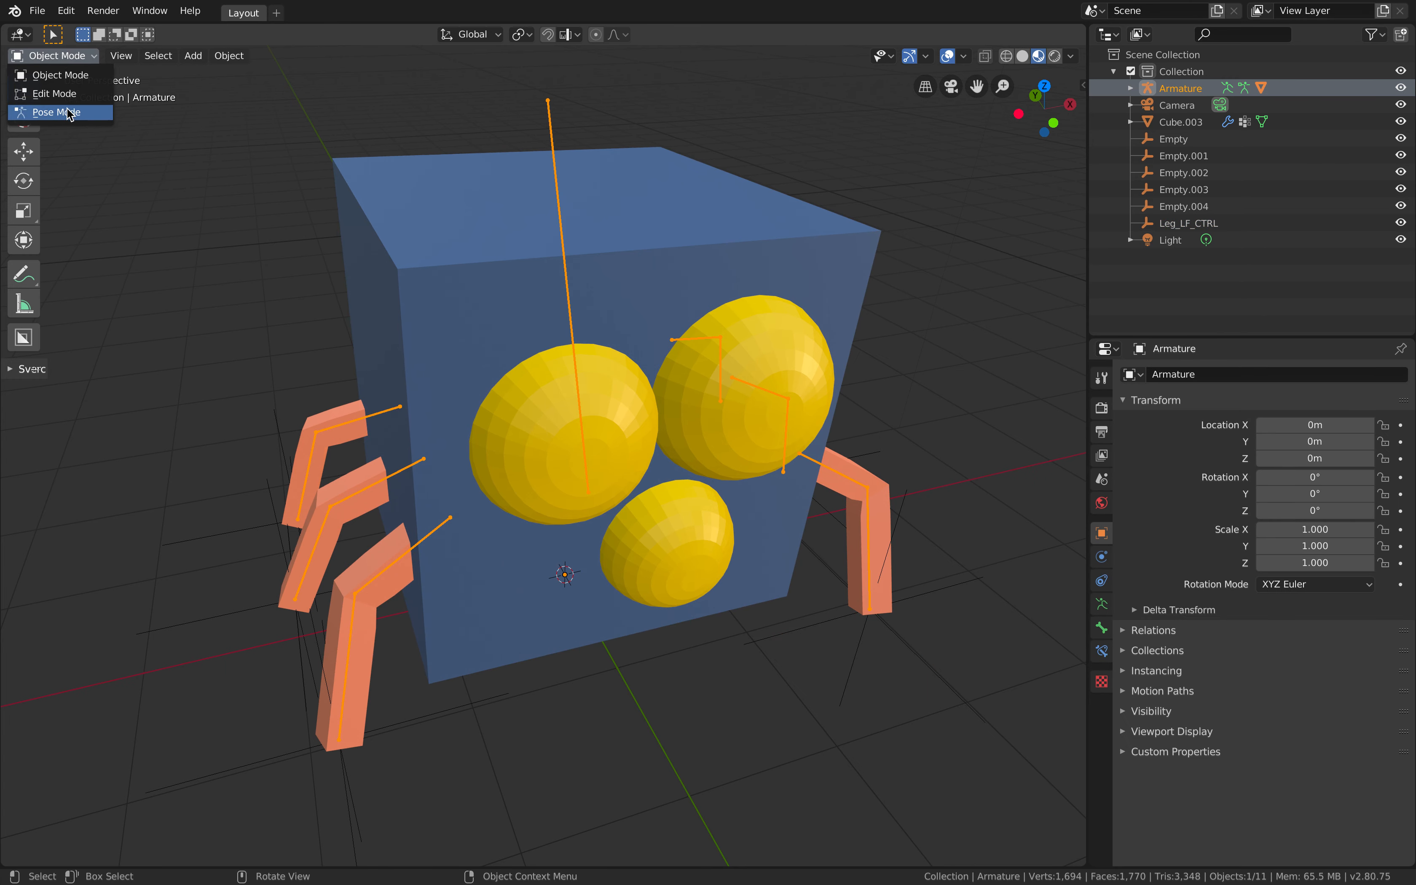
{"action": "left_click", "coordinate": [108, 114]}
Step: Move the body bone freely to test the leg IK, ending near its starting place, and adjust it with a trackball rotation
{"action": "scroll", "coordinate": [826, 386], "scroll_direction": "down", "scroll_amount": 1}
{"action": "middle_click_drag", "start_coordinate": [806, 386], "coordinate": [752, 360]}
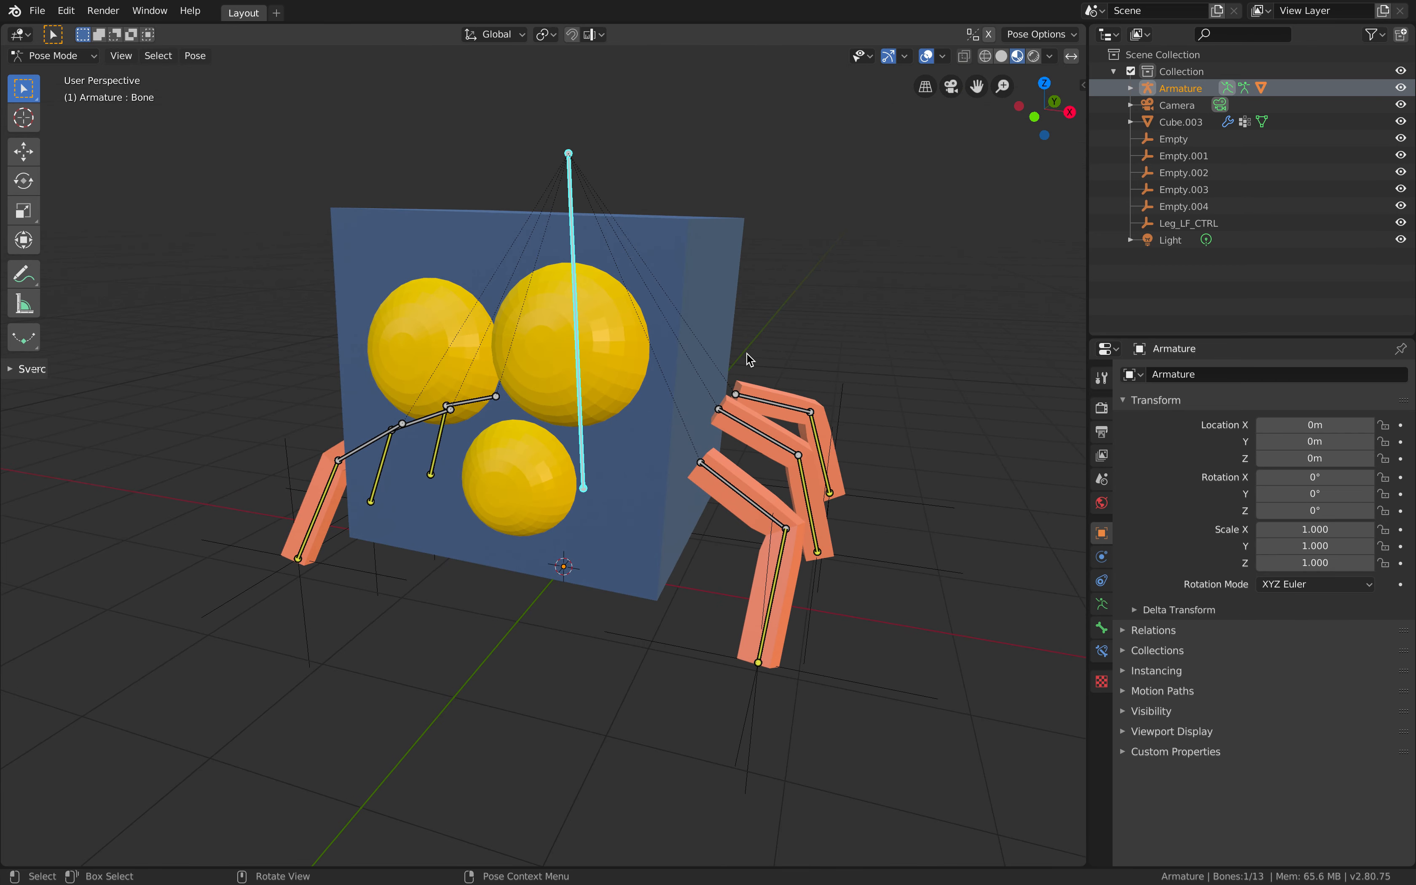
{"action": "key", "text": "g"}
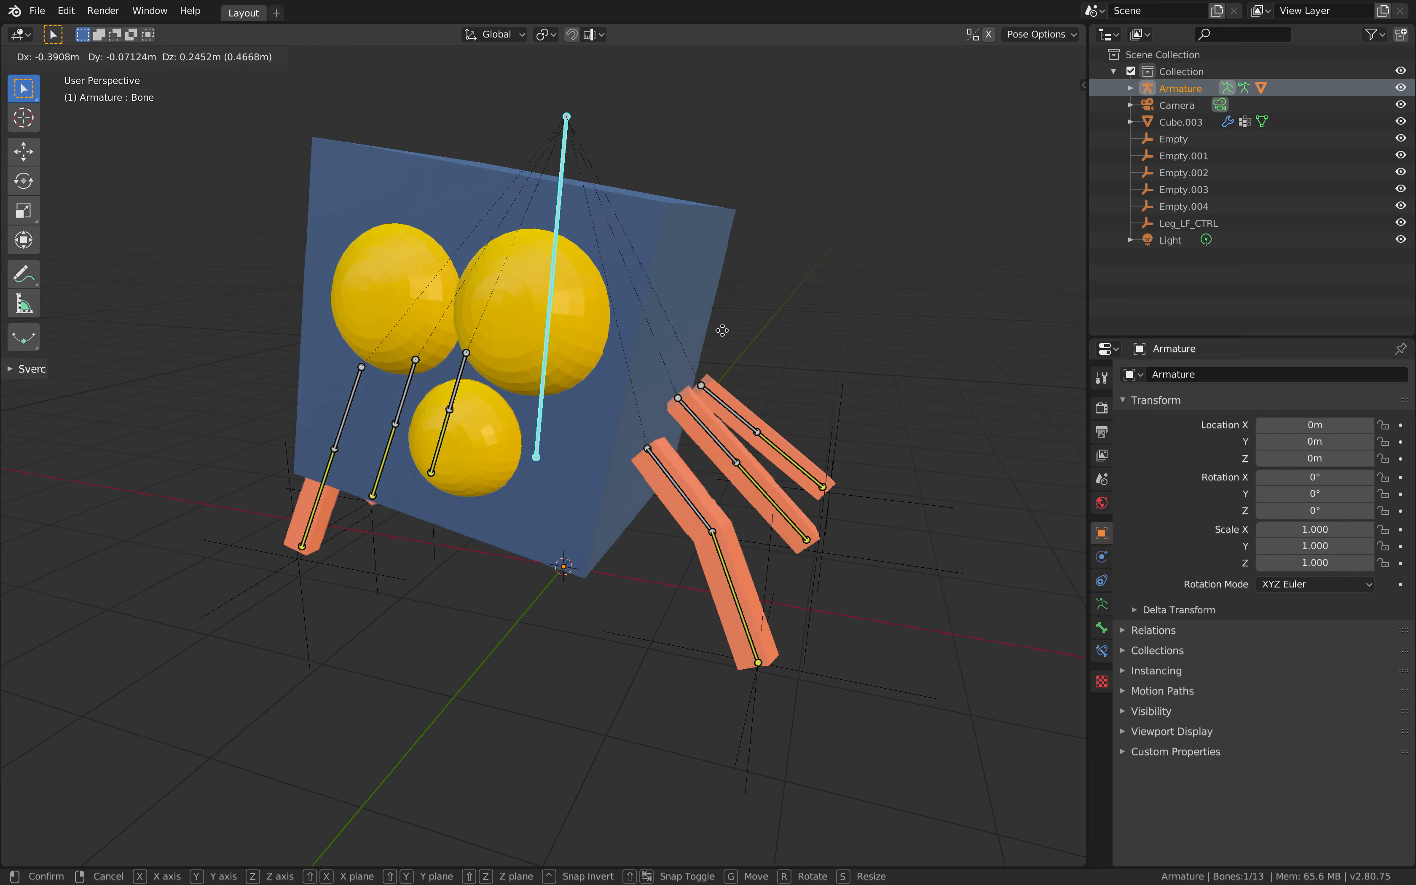
{"action": "left_click", "coordinate": [741, 351]}
{"action": "key", "text": "r"}
{"action": "key", "text": "r"}
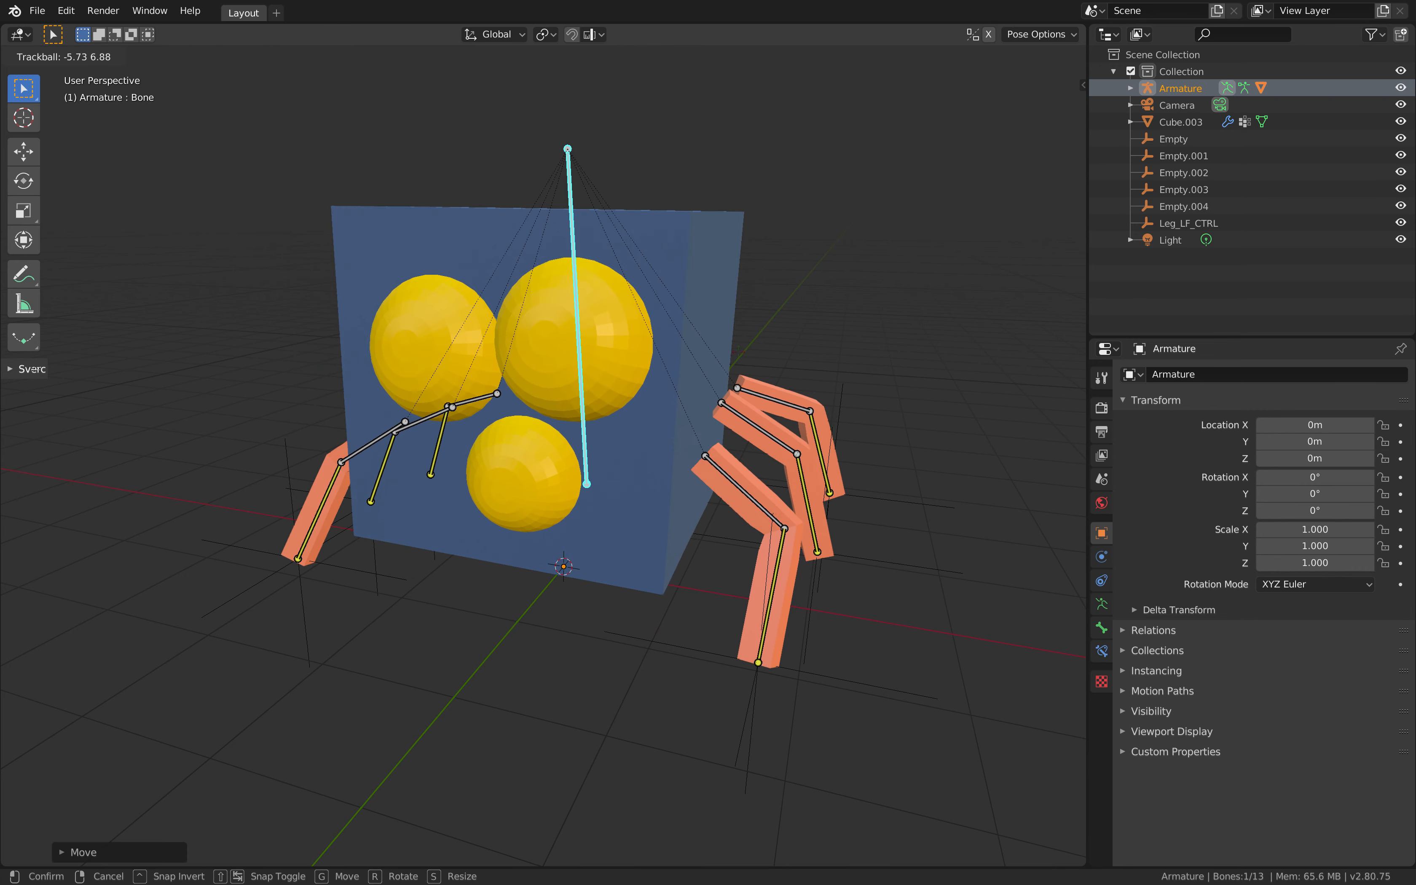
{"action": "left_click", "coordinate": [928, 185]}
Step: Split the 3D viewport horizontally and turn the new lower area into a Timeline
{"action": "left_click_drag", "start_coordinate": [1083, 46], "coordinate": [239, 635]}
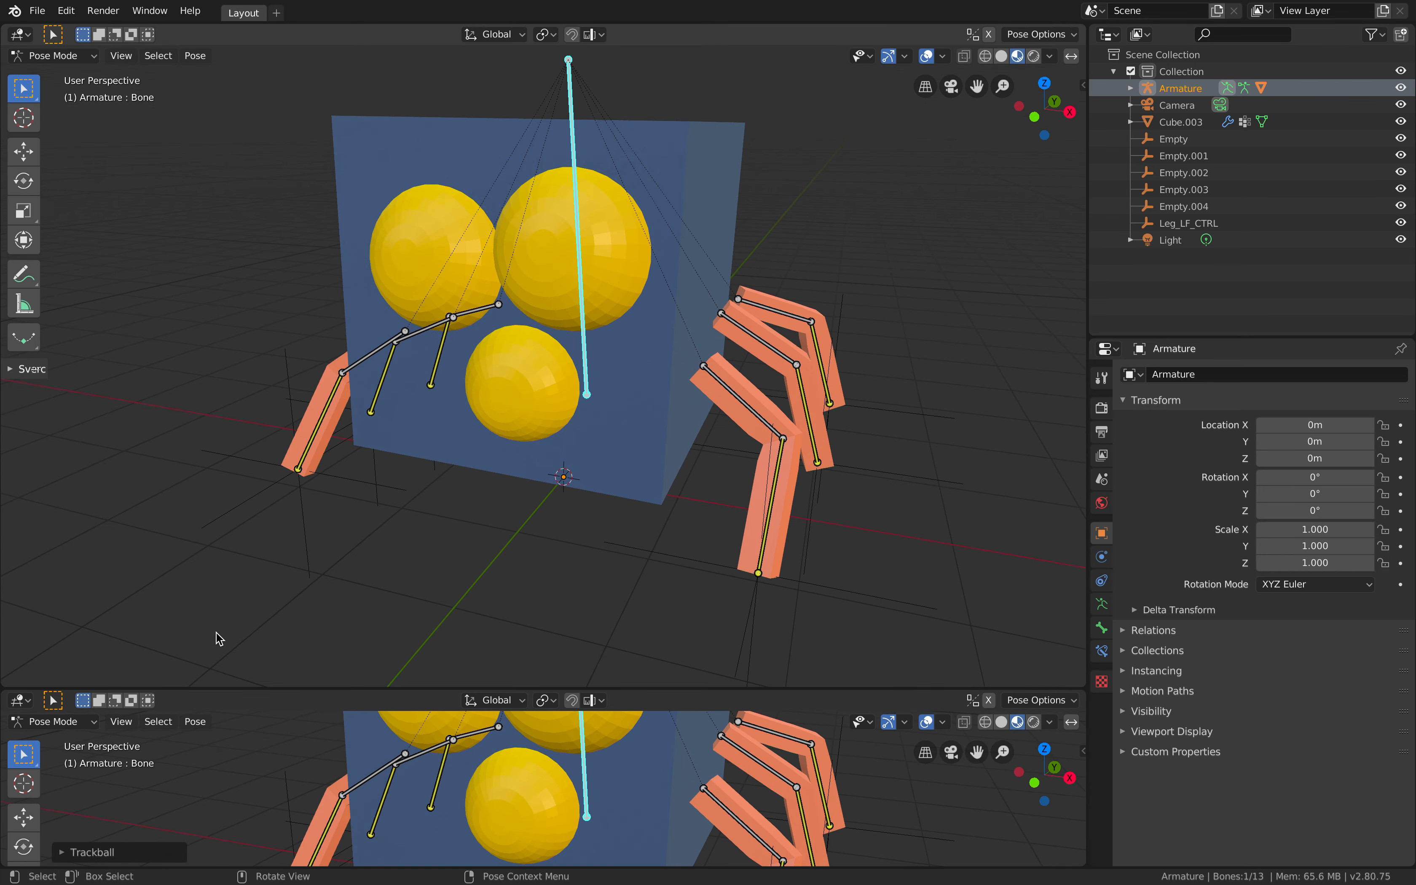
{"action": "left_click", "coordinate": [21, 698]}
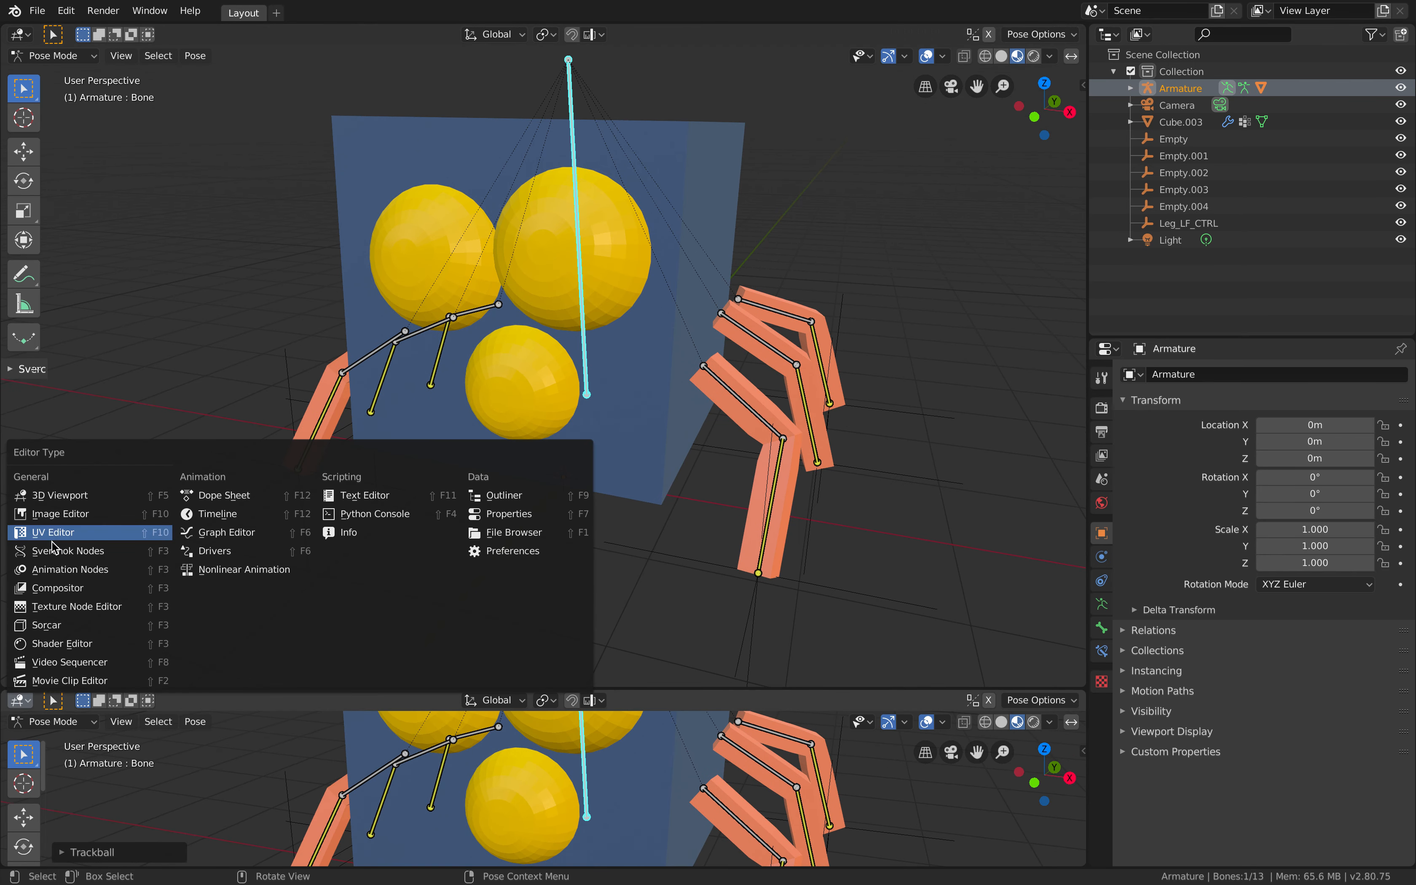
{"action": "left_click", "coordinate": [218, 513]}
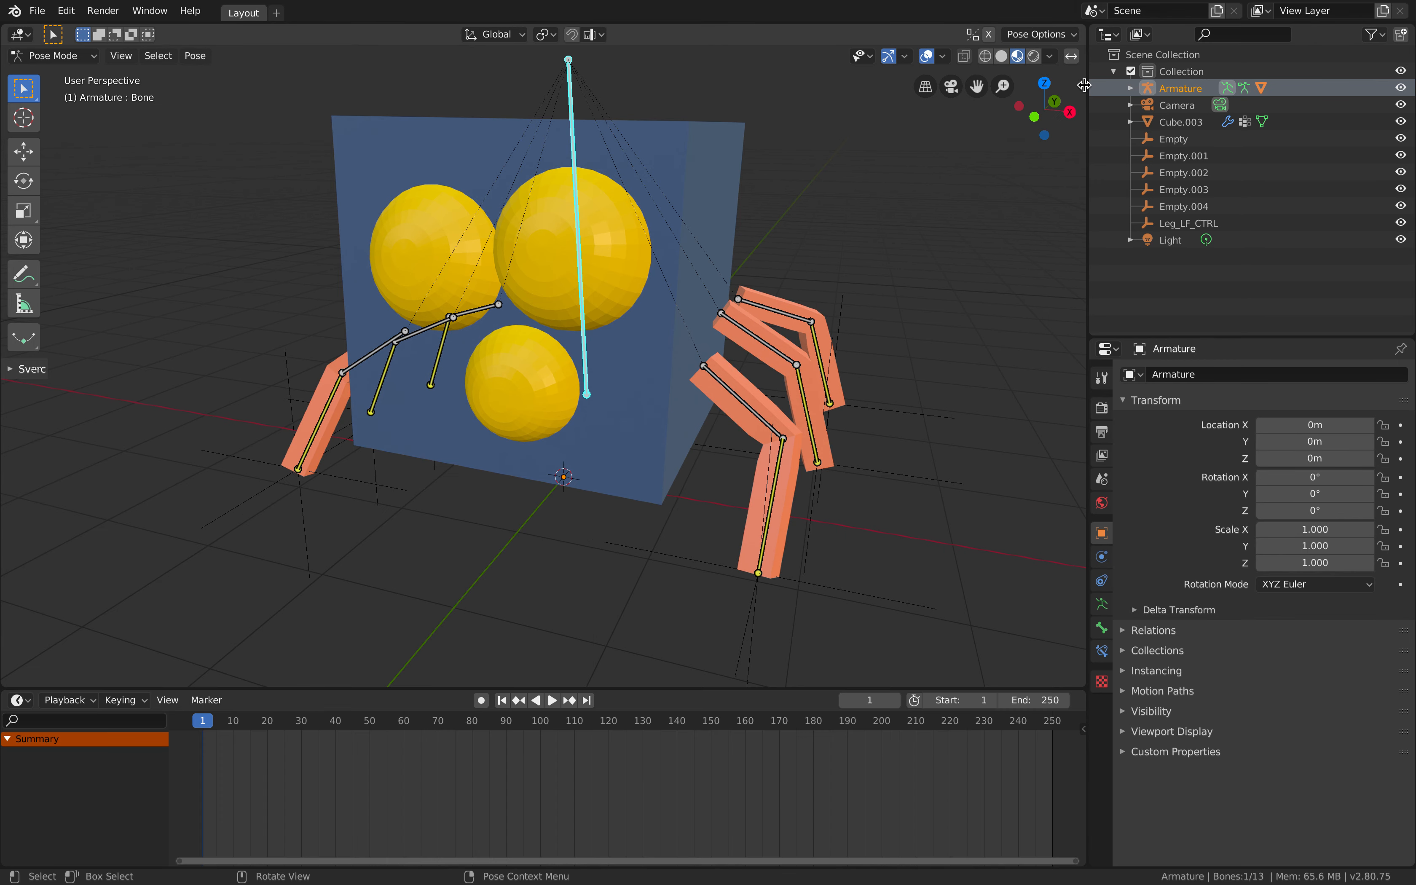
Step: Show the body bone's transform values in the 3D viewport and try to insert a keyframe at frame 1
{"action": "key", "text": "n"}
{"action": "scroll", "coordinate": [662, 397], "scroll_direction": "down", "scroll_amount": 1}
{"action": "middle_click_drag", "start_coordinate": [650, 391], "coordinate": [619, 398], "text": "shift"}
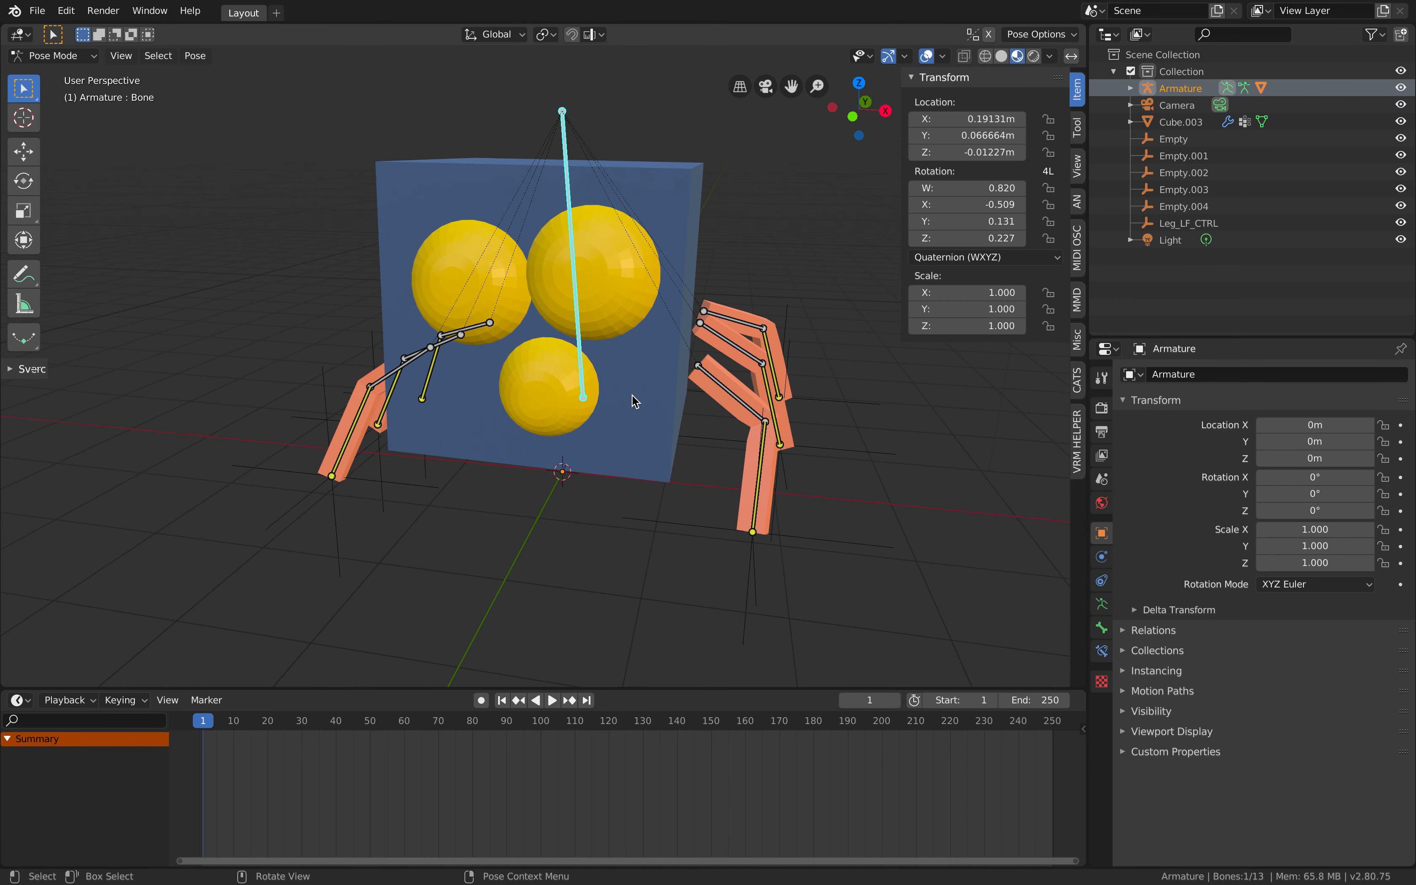
{"action": "key", "text": "i"}
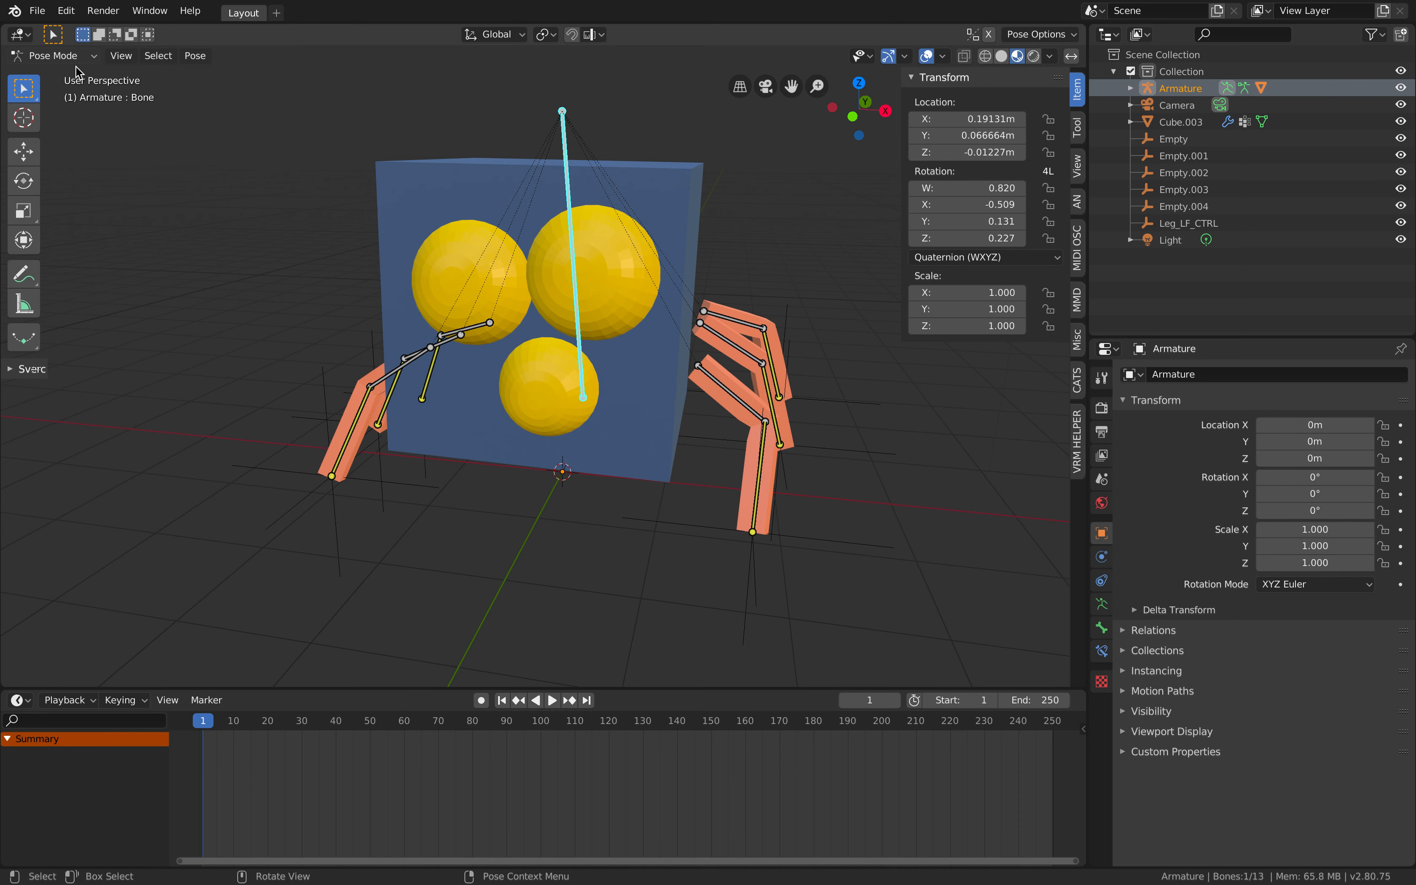
{"action": "middle_click_drag", "start_coordinate": [656, 266], "coordinate": [667, 224]}
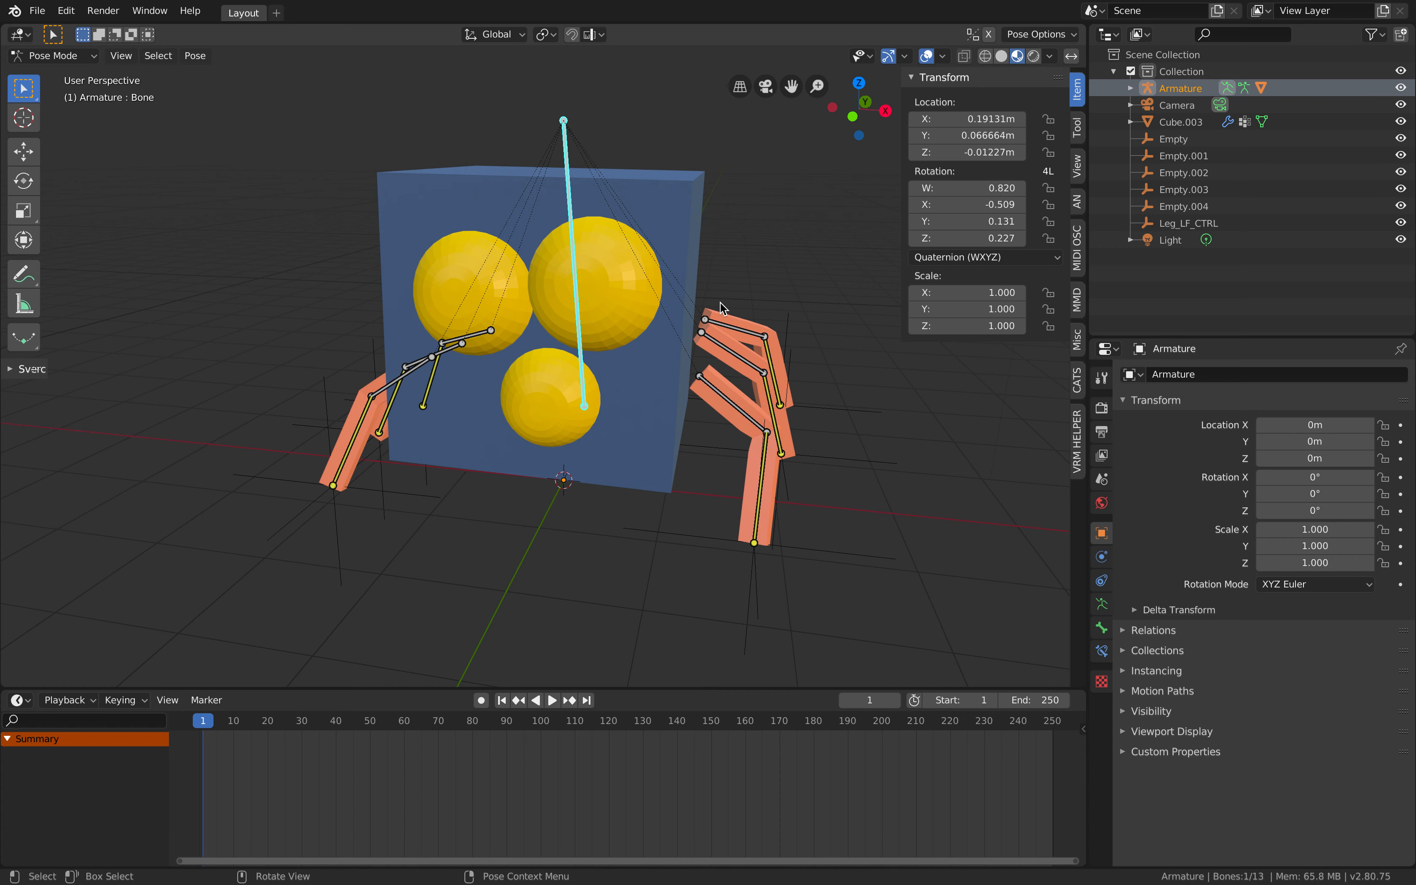
{"action": "middle_click_drag", "start_coordinate": [704, 304], "coordinate": [698, 304]}
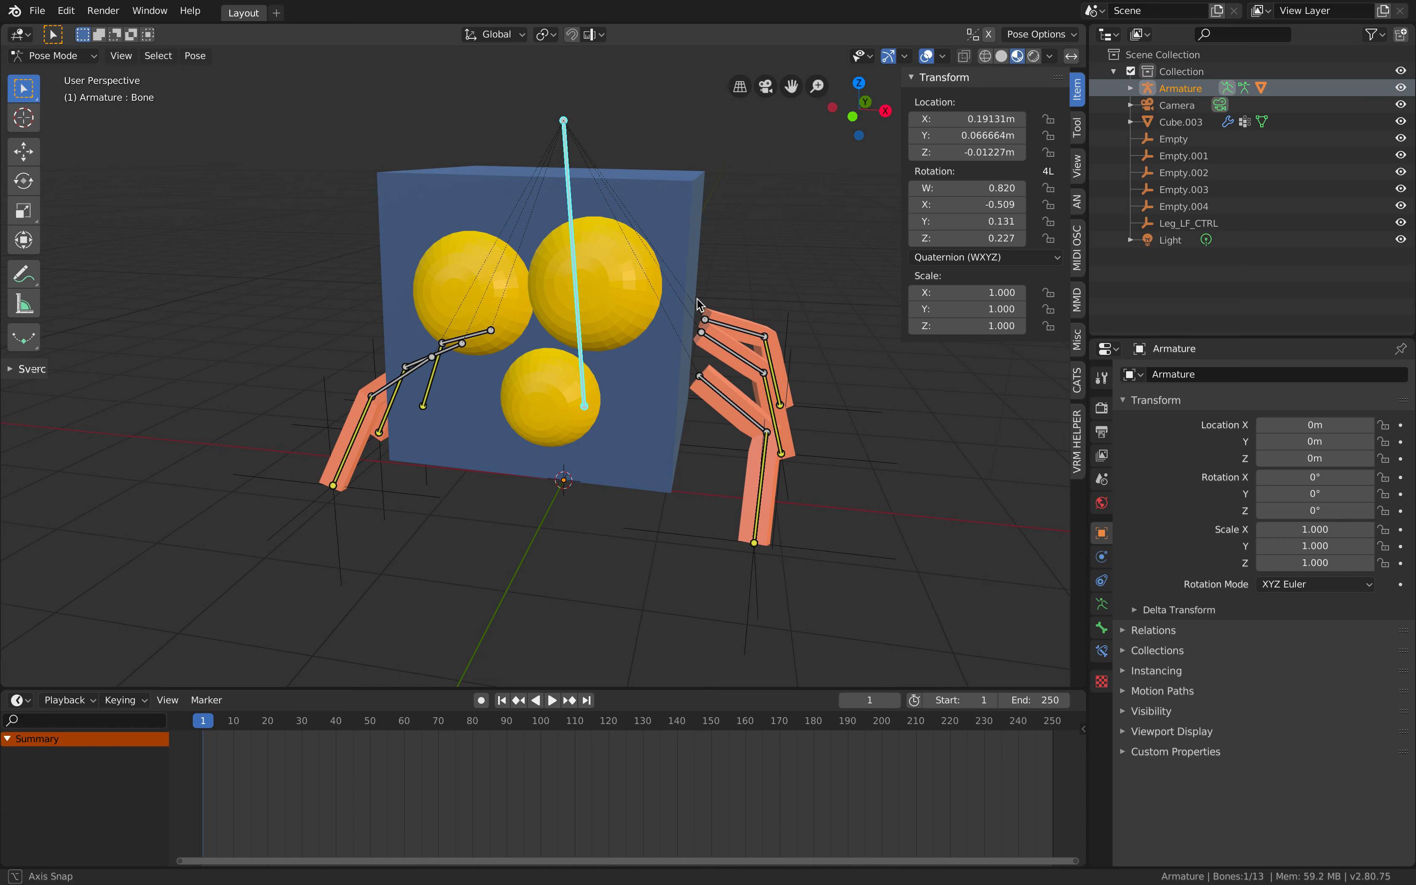
Step: Refine the body bone's pose with trackball rotations and a free move, and insert a LocRotScale keyframe at frame 1
{"action": "middle_click_drag", "start_coordinate": [609, 245], "coordinate": [586, 266]}
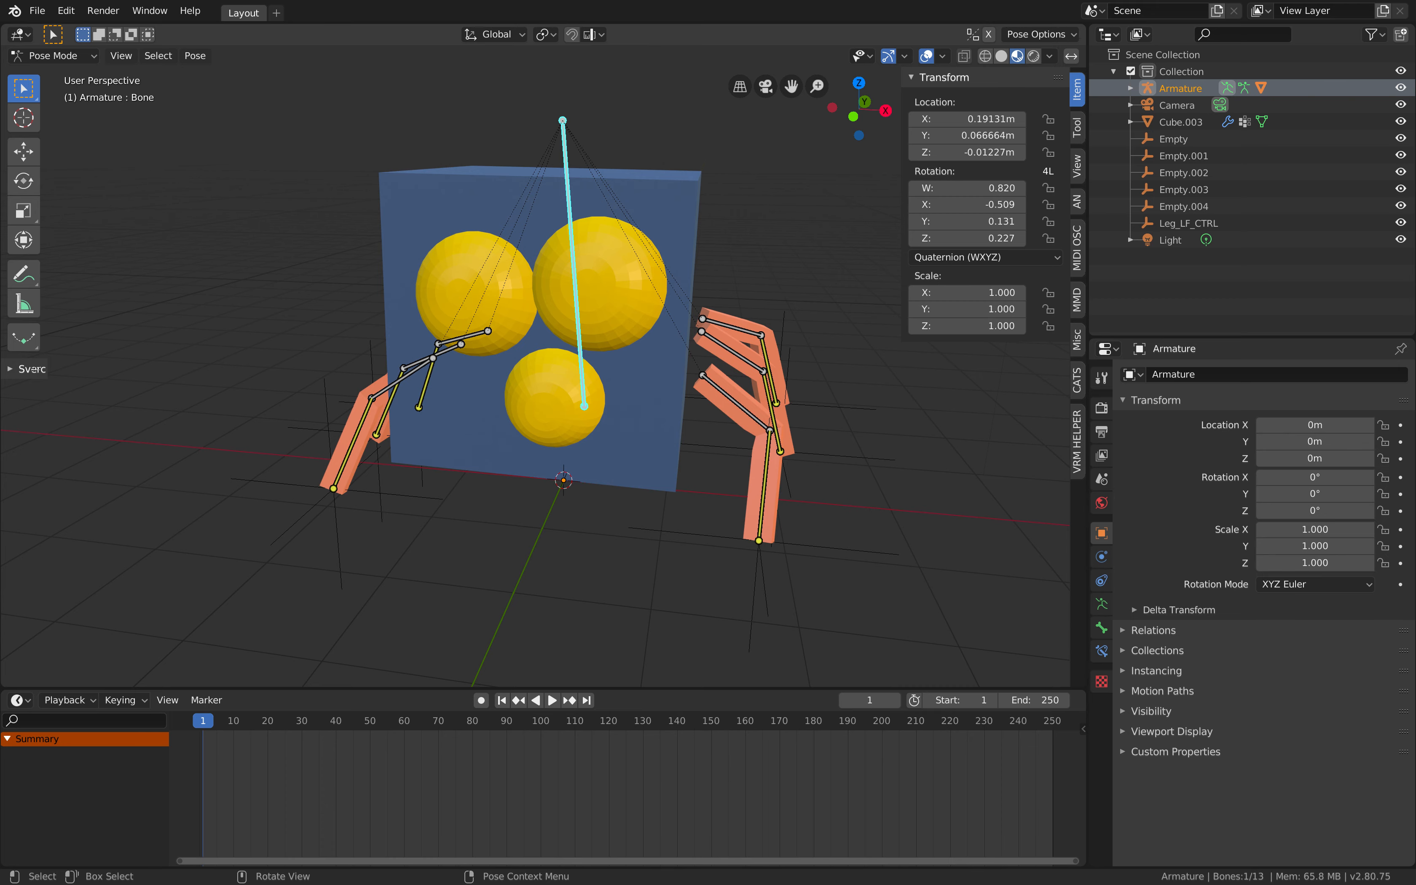
{"action": "key", "text": "r"}
{"action": "key", "text": "r"}
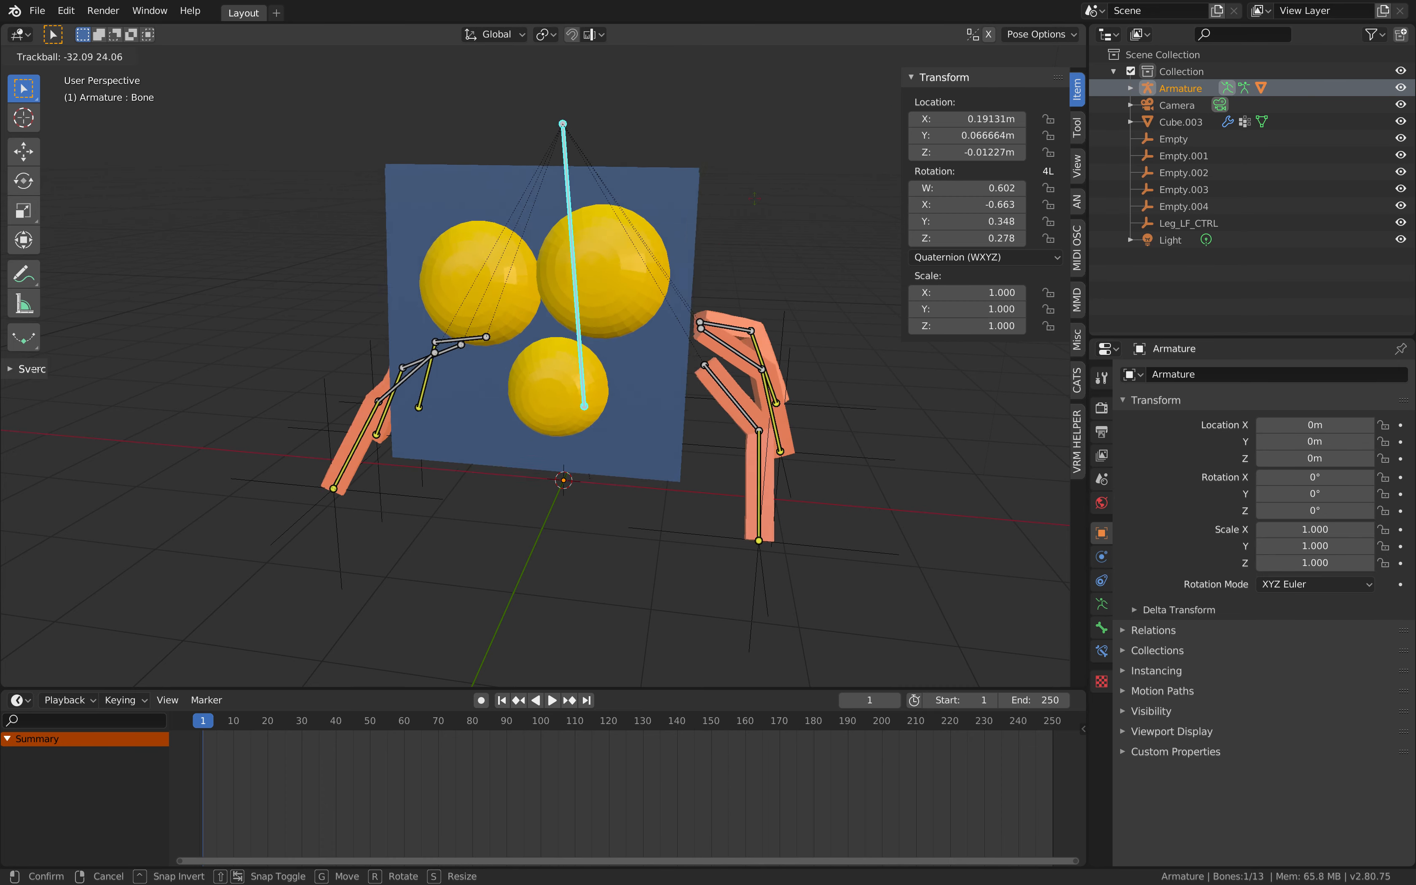
{"action": "left_click", "coordinate": [757, 234]}
{"action": "key", "text": "g"}
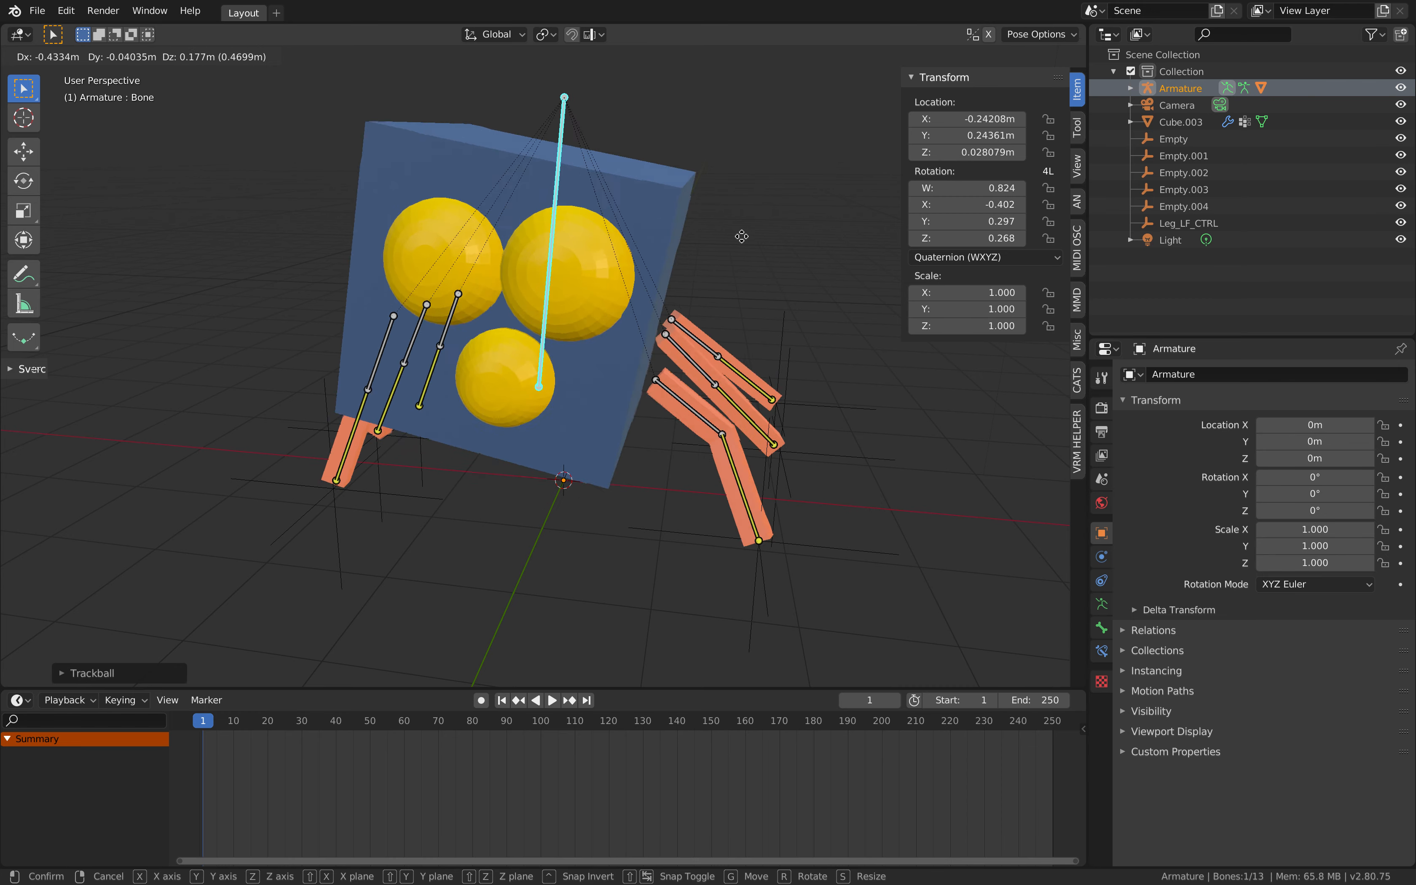
{"action": "left_click", "coordinate": [759, 243]}
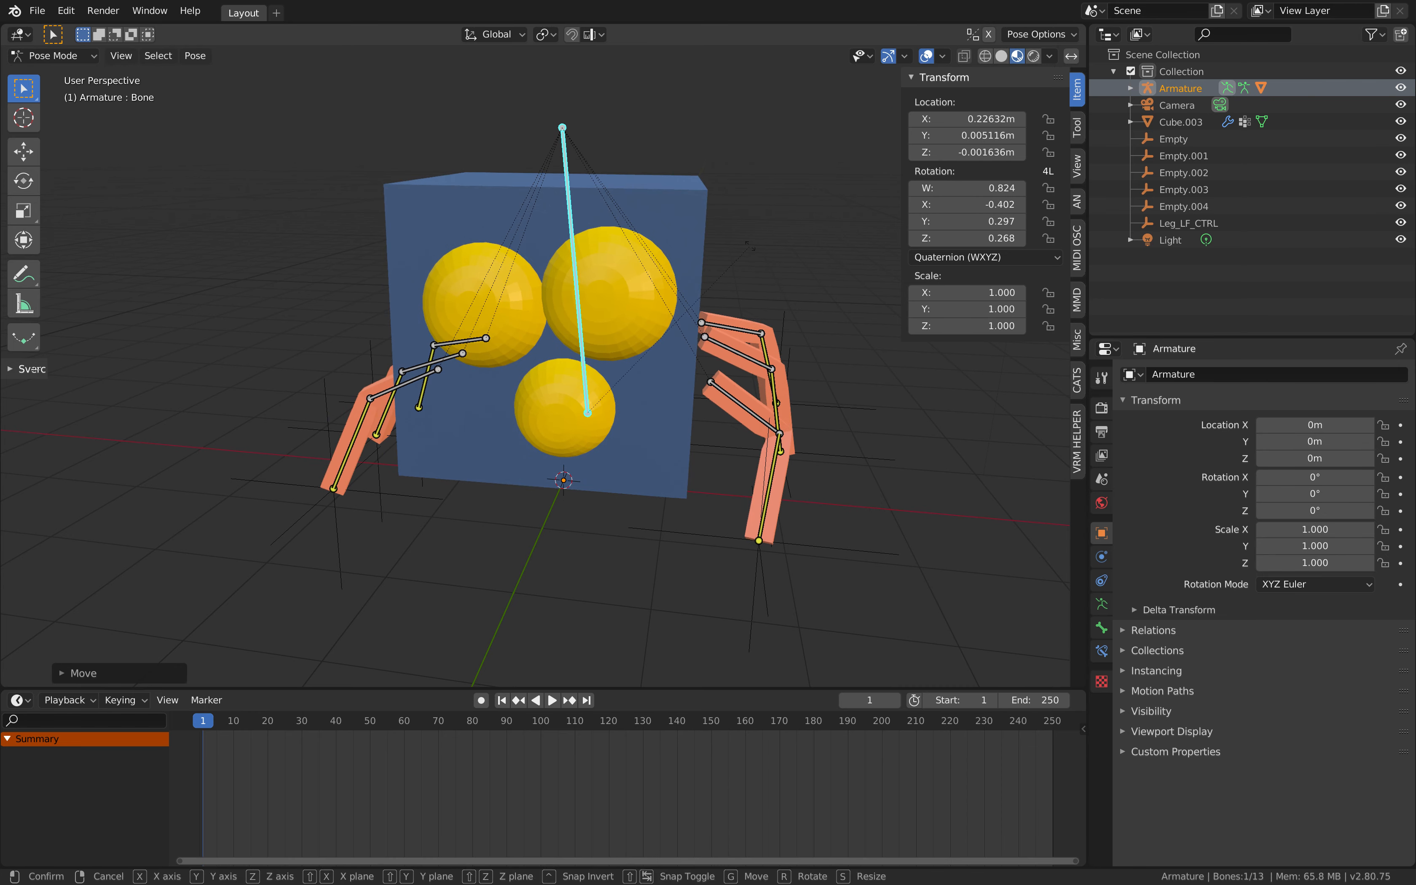
{"action": "key", "text": "r"}
{"action": "key", "text": "r"}
{"action": "left_click", "coordinate": [751, 245]}
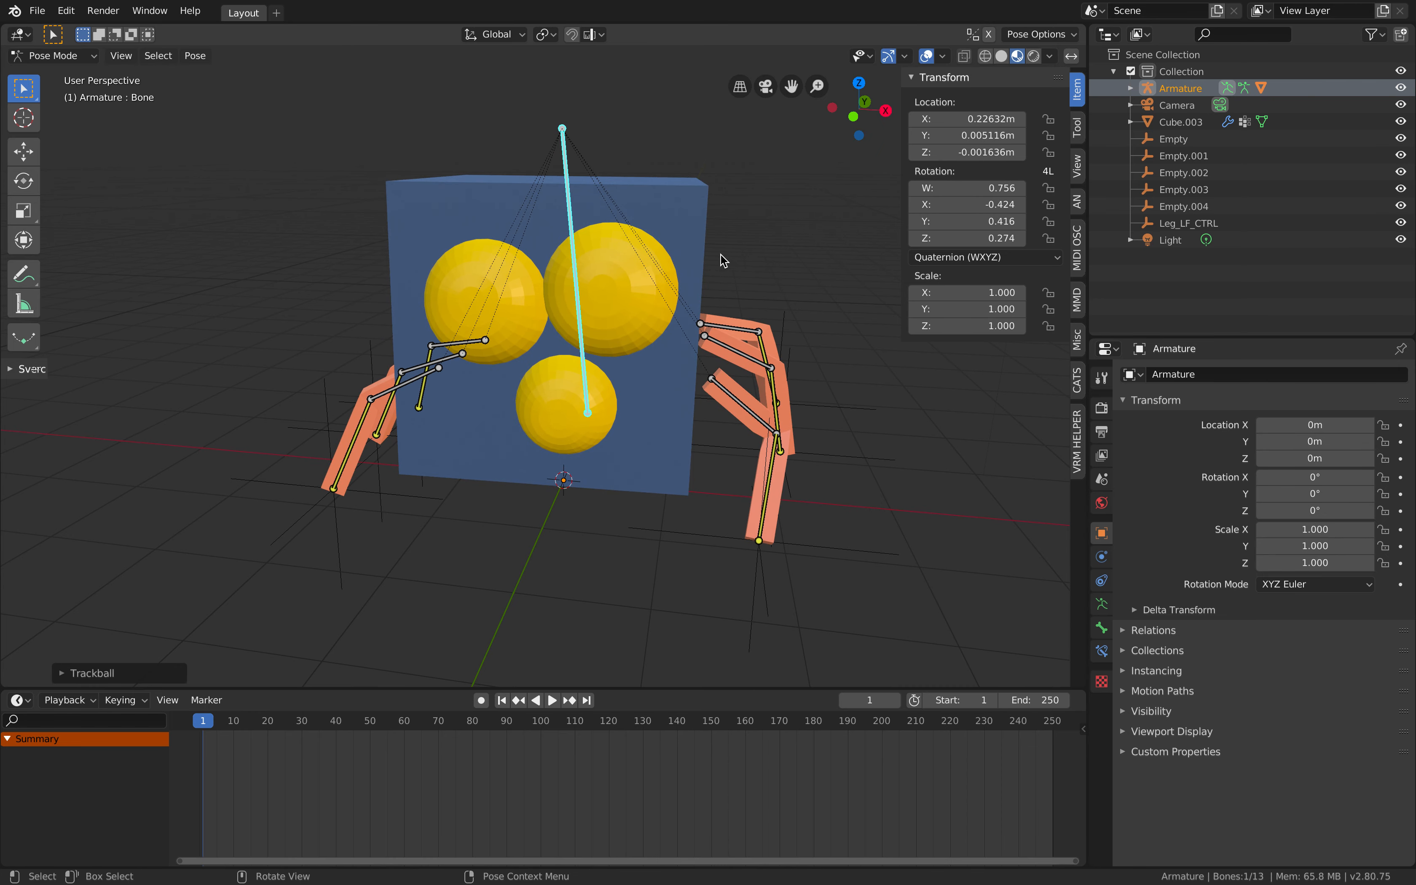
{"action": "key", "text": "i"}
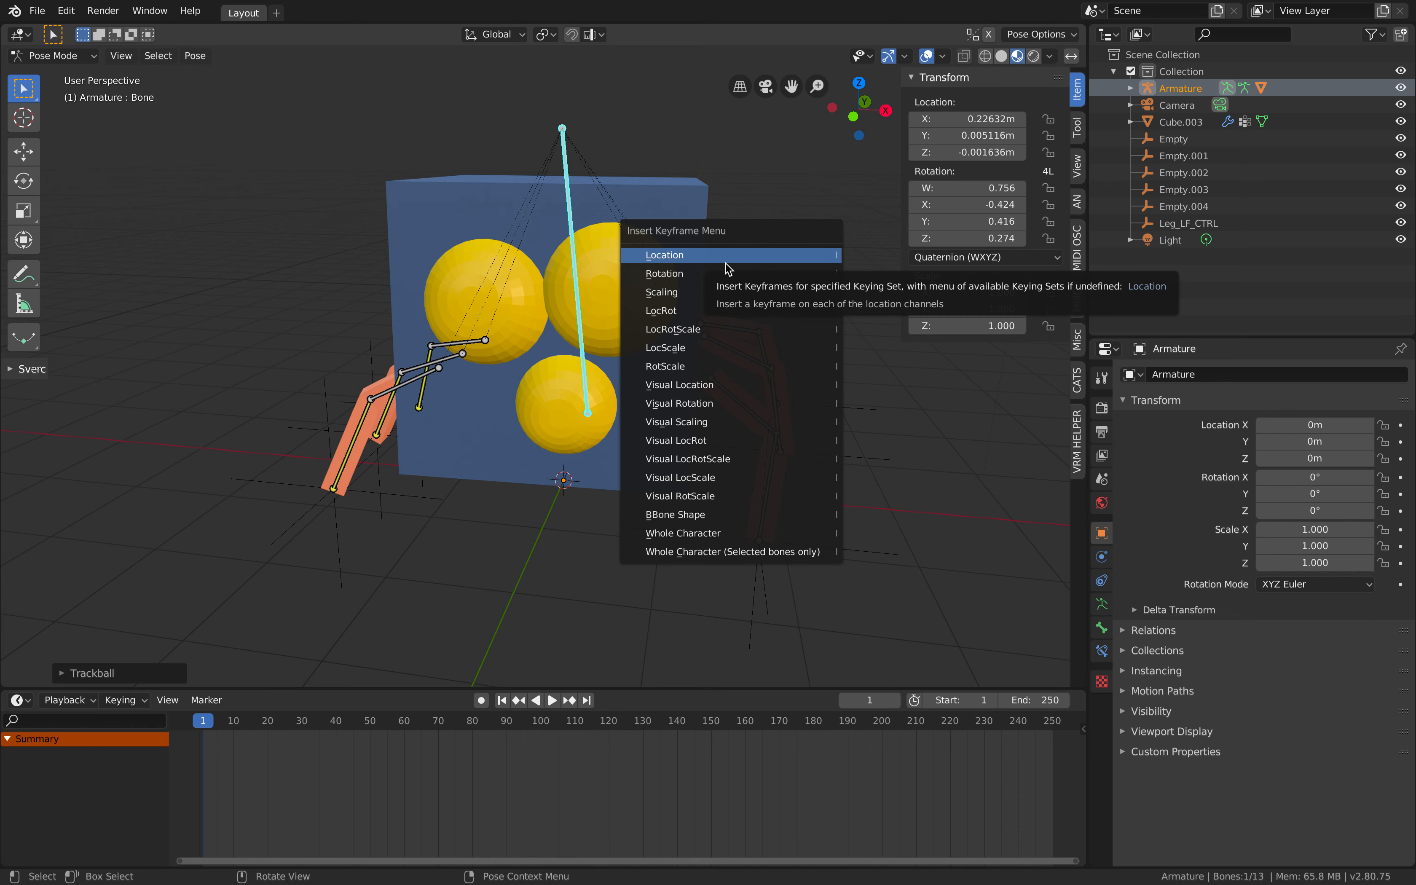
{"action": "left_click", "coordinate": [700, 332]}
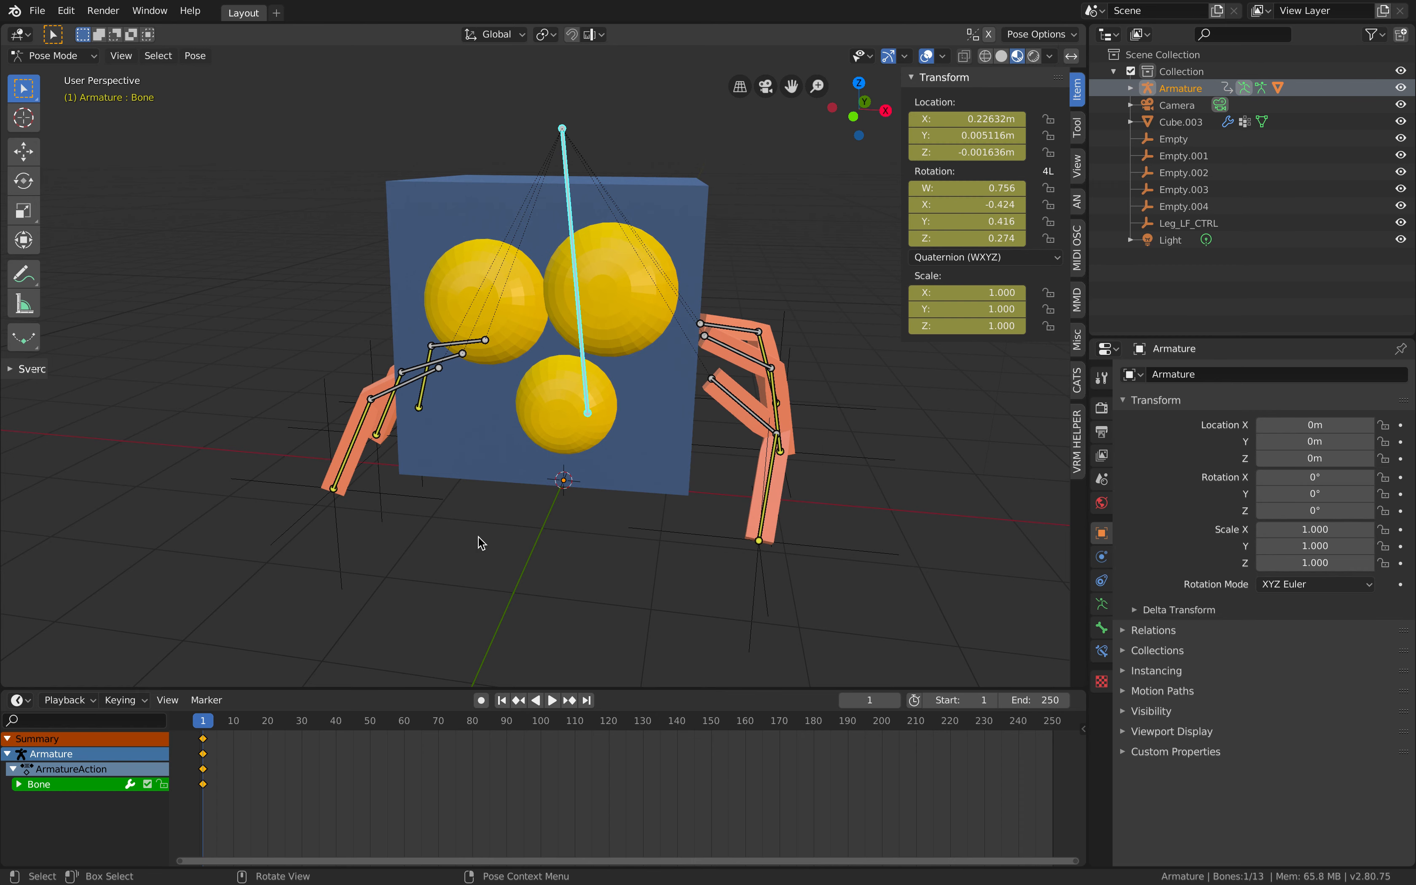
Step: At frame 21, trackball-rotate and move the body bone slightly, and insert a LocRotScale keyframe
{"action": "left_click", "coordinate": [271, 722]}
{"action": "key", "text": "r"}
{"action": "key", "text": "r"}
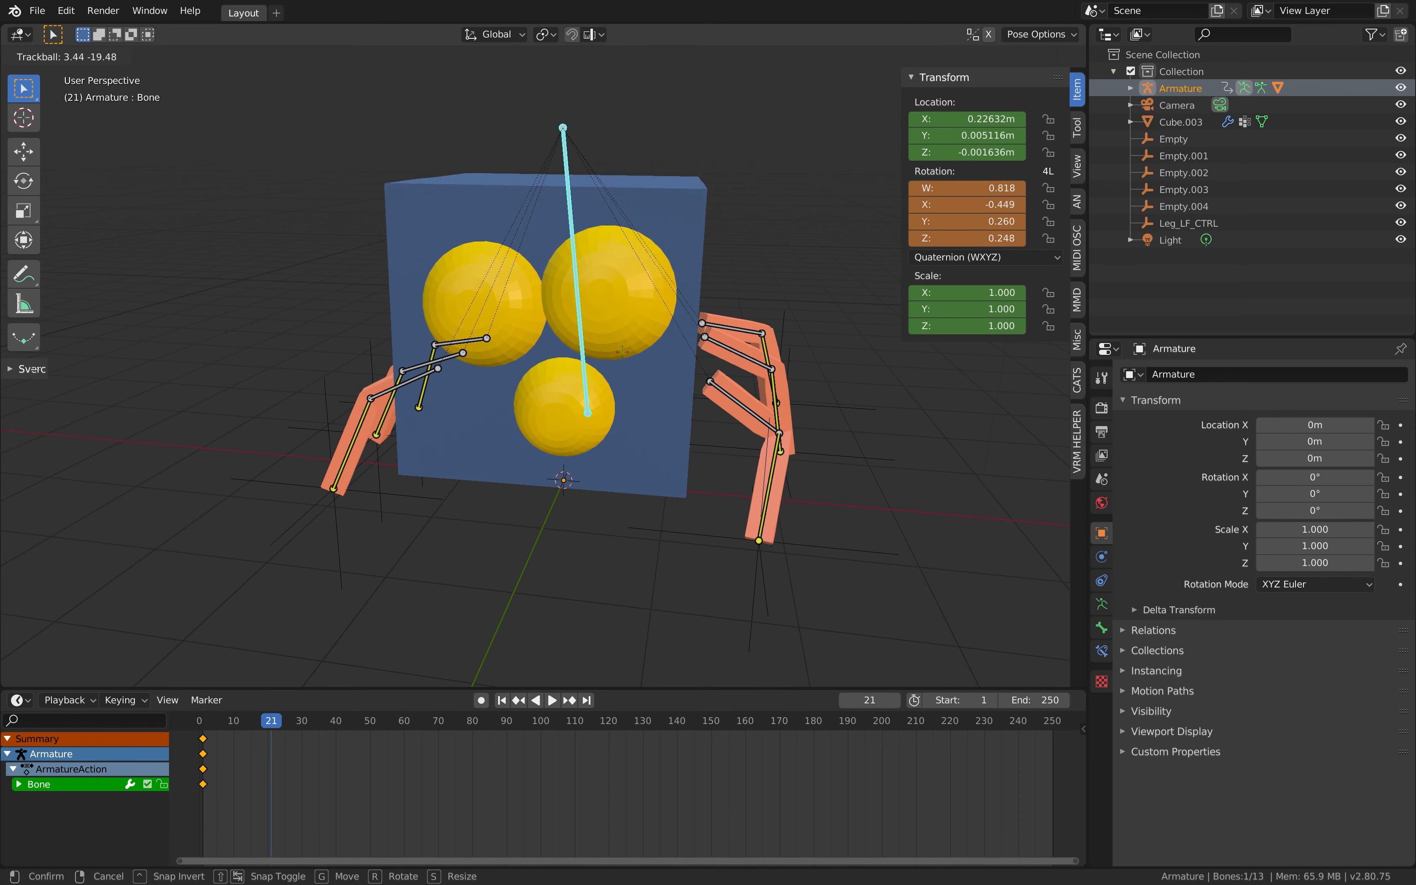
{"action": "left_click", "coordinate": [587, 334]}
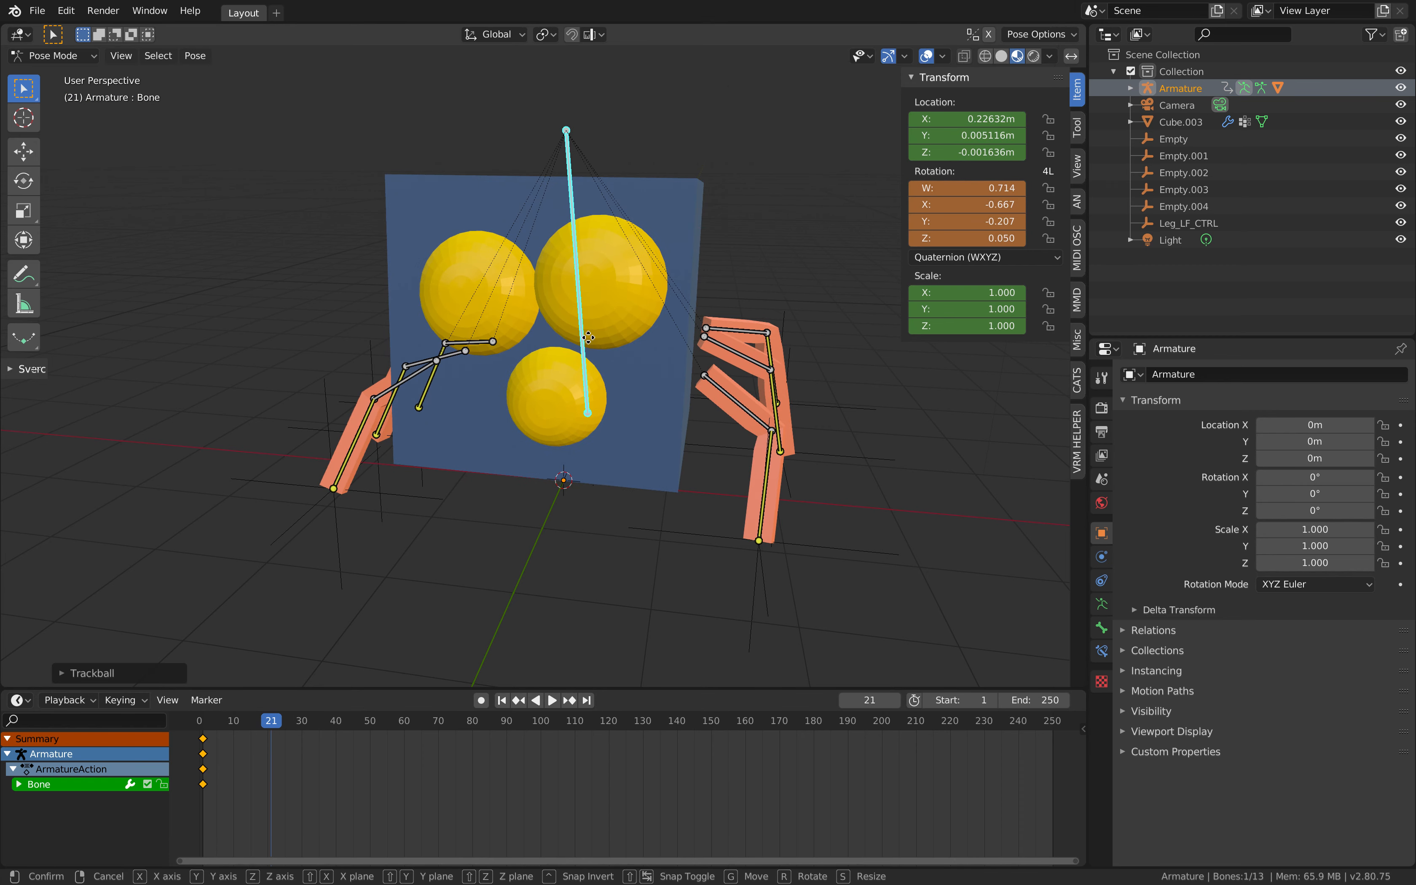
{"action": "key", "text": "g"}
{"action": "left_click", "coordinate": [589, 343]}
{"action": "key", "text": "i"}
{"action": "left_click", "coordinate": [588, 337]}
Step: Go to frame 49, trackball-rotate the body bone and move it freely into a new pose
{"action": "left_click", "coordinate": [367, 722]}
{"action": "key", "text": "r"}
{"action": "key", "text": "r"}
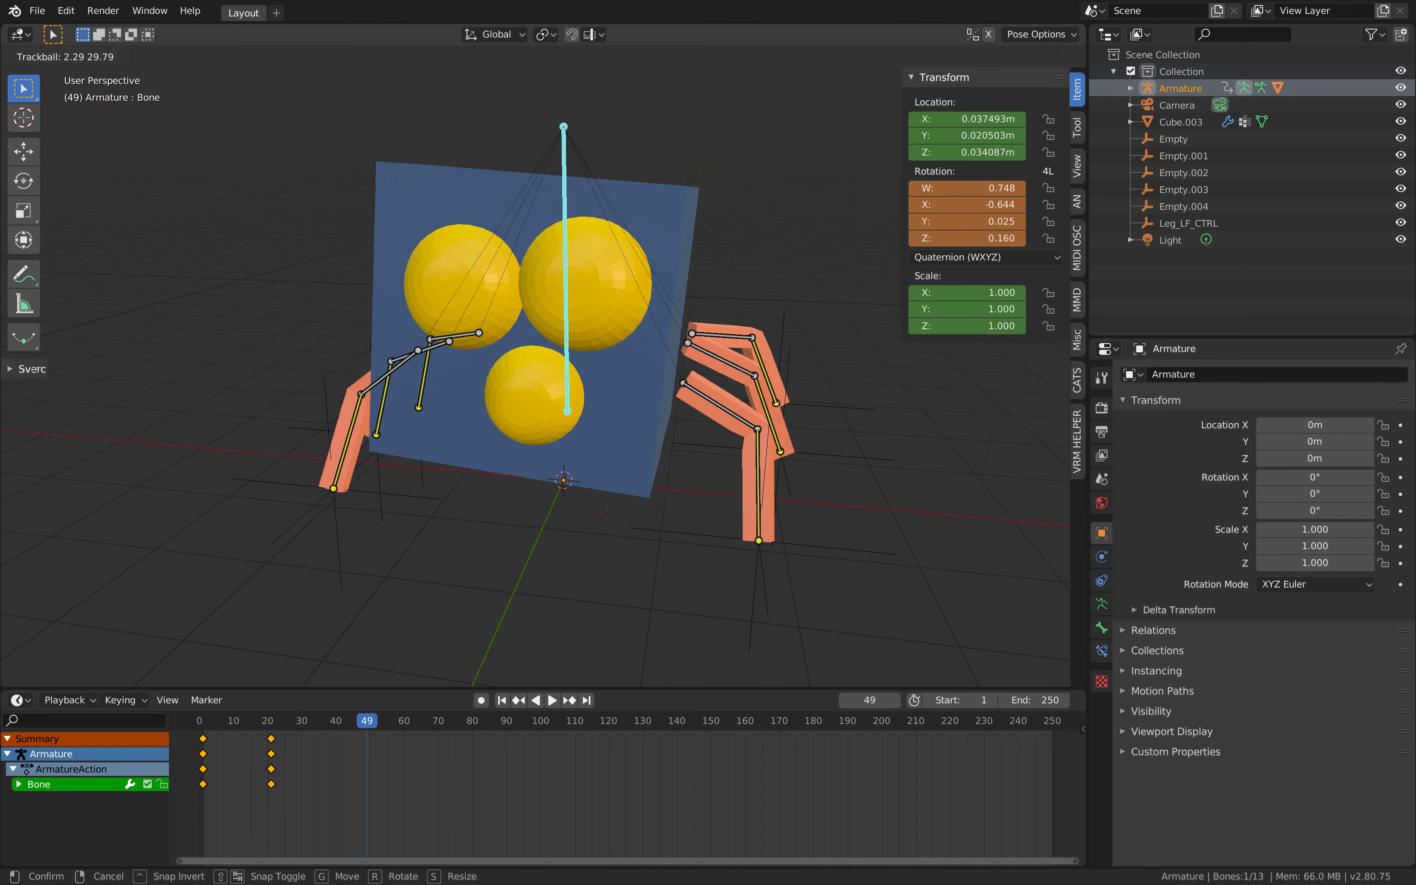
{"action": "left_click", "coordinate": [621, 513]}
{"action": "key", "text": "g"}
{"action": "left_click", "coordinate": [640, 506]}
Step: Refine the body bone's tilt with further trackball rotations and insert a LocRotScale keyframe at frame 49
{"action": "key", "text": "r"}
{"action": "key", "text": "r"}
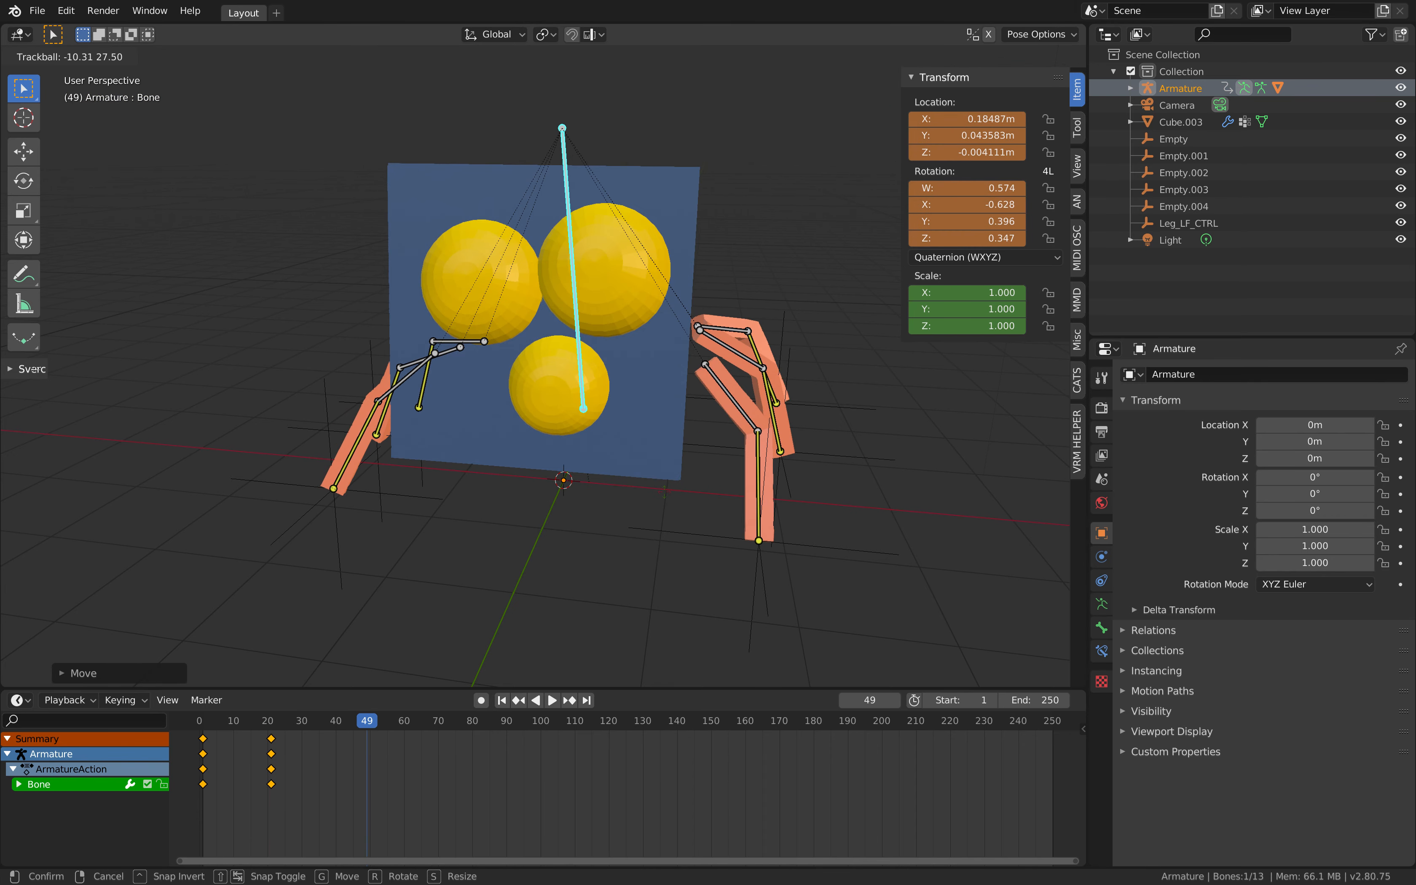
{"action": "left_click", "coordinate": [670, 507]}
{"action": "key", "text": "r"}
{"action": "key", "text": "r"}
{"action": "left_click", "coordinate": [673, 507]}
{"action": "key", "text": "r"}
{"action": "key", "text": "r"}
{"action": "left_click", "coordinate": [673, 495]}
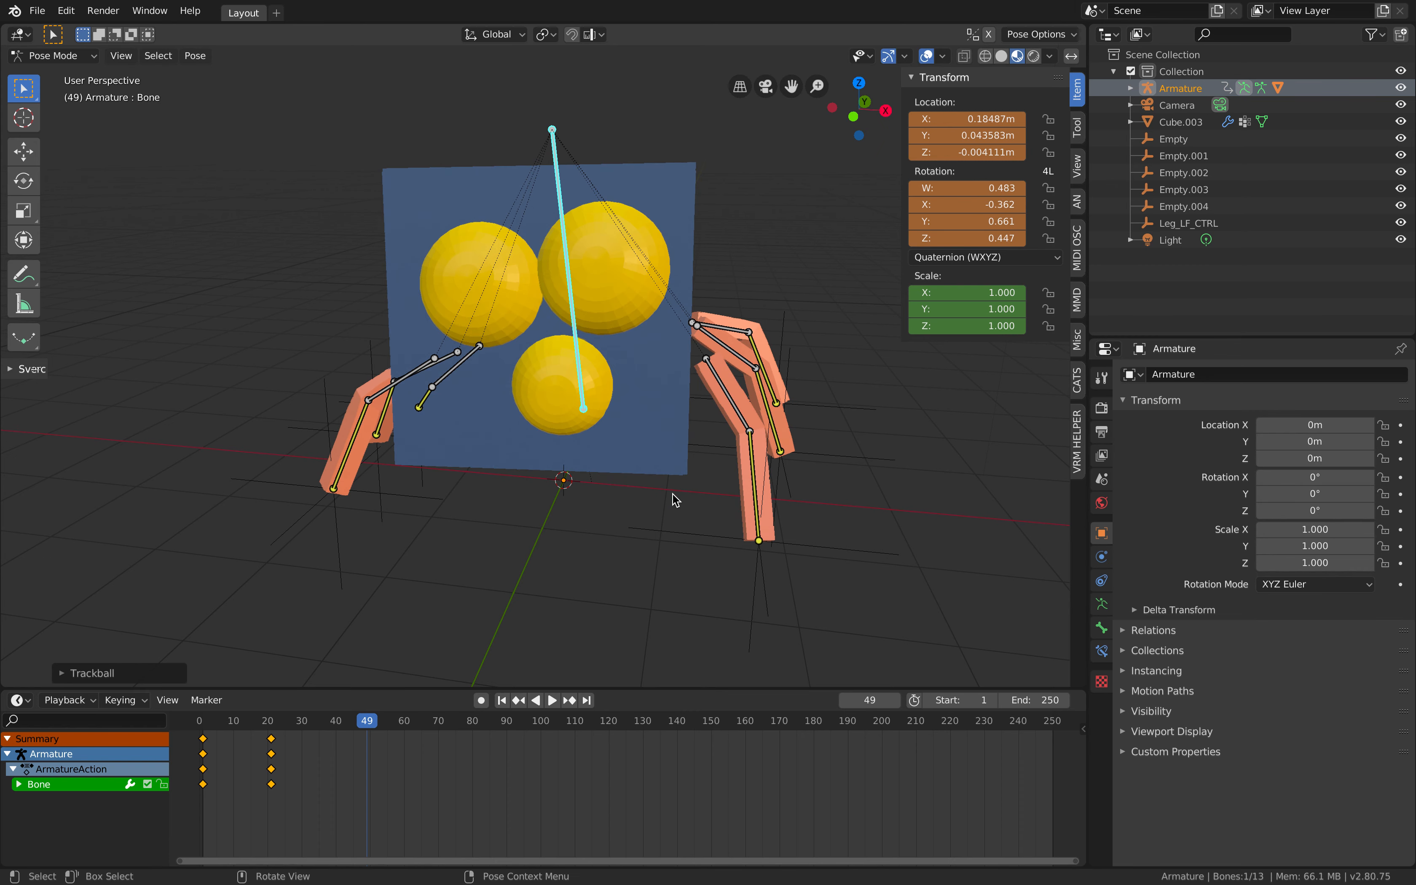
{"action": "key", "text": "i"}
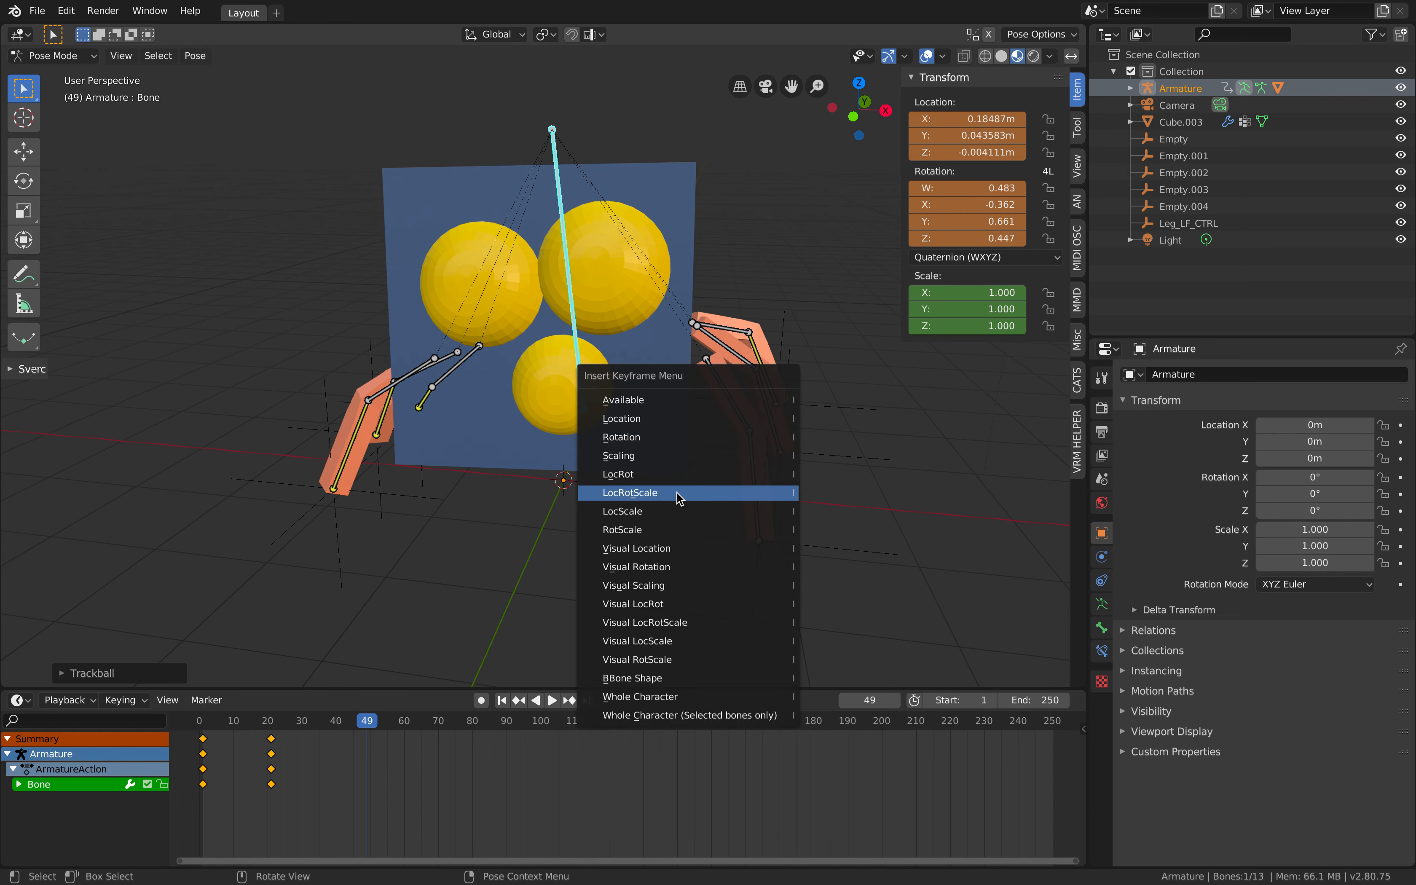
{"action": "left_click", "coordinate": [679, 496]}
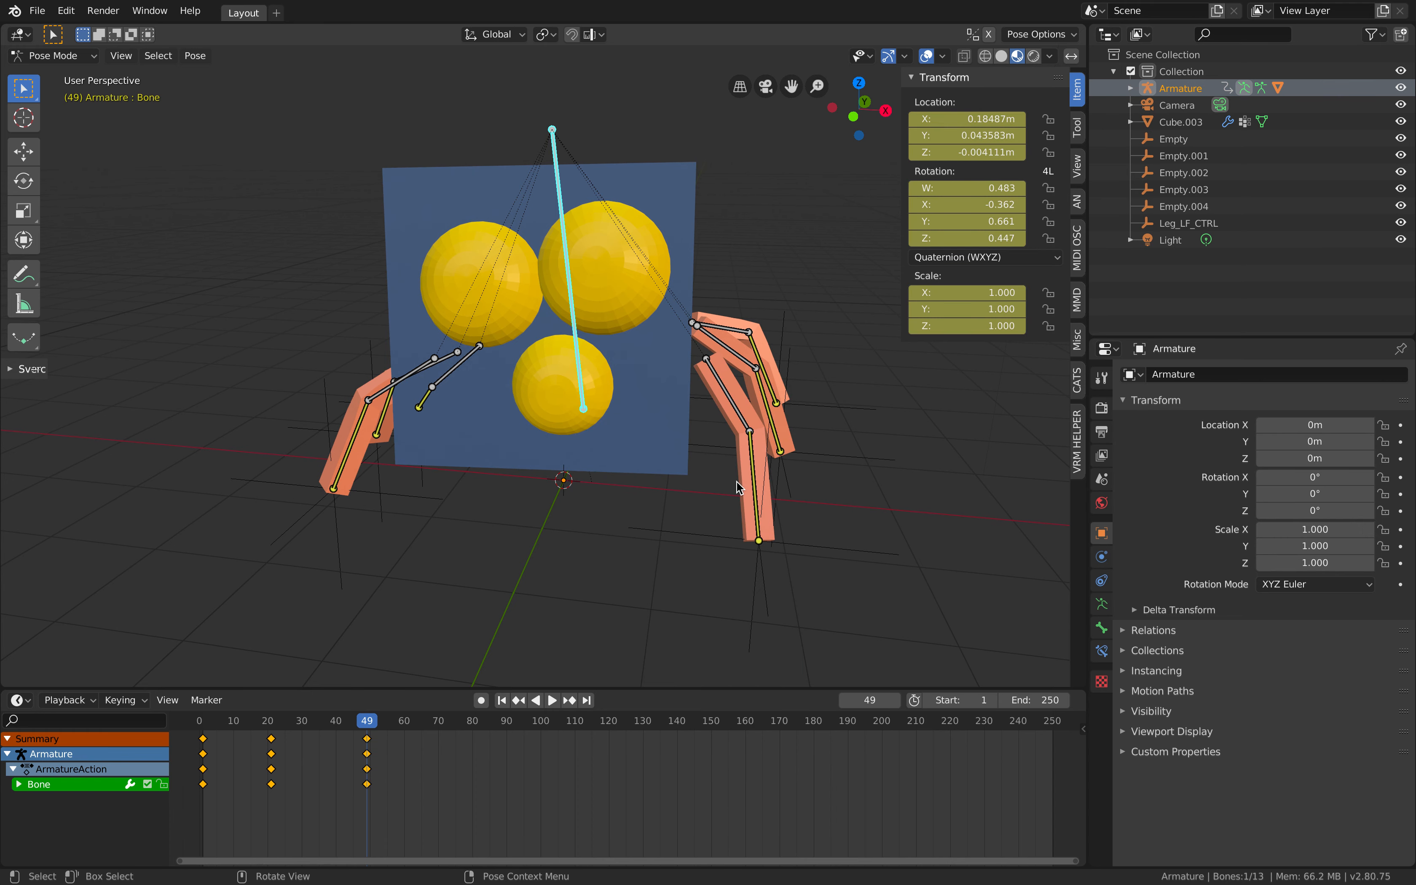
Step: Go to frame 79, move the body bone sideways and change its tilt with trackball rotations
{"action": "middle_click_drag", "start_coordinate": [737, 488], "coordinate": [758, 490]}
{"action": "middle_click_drag", "start_coordinate": [685, 562], "coordinate": [690, 559]}
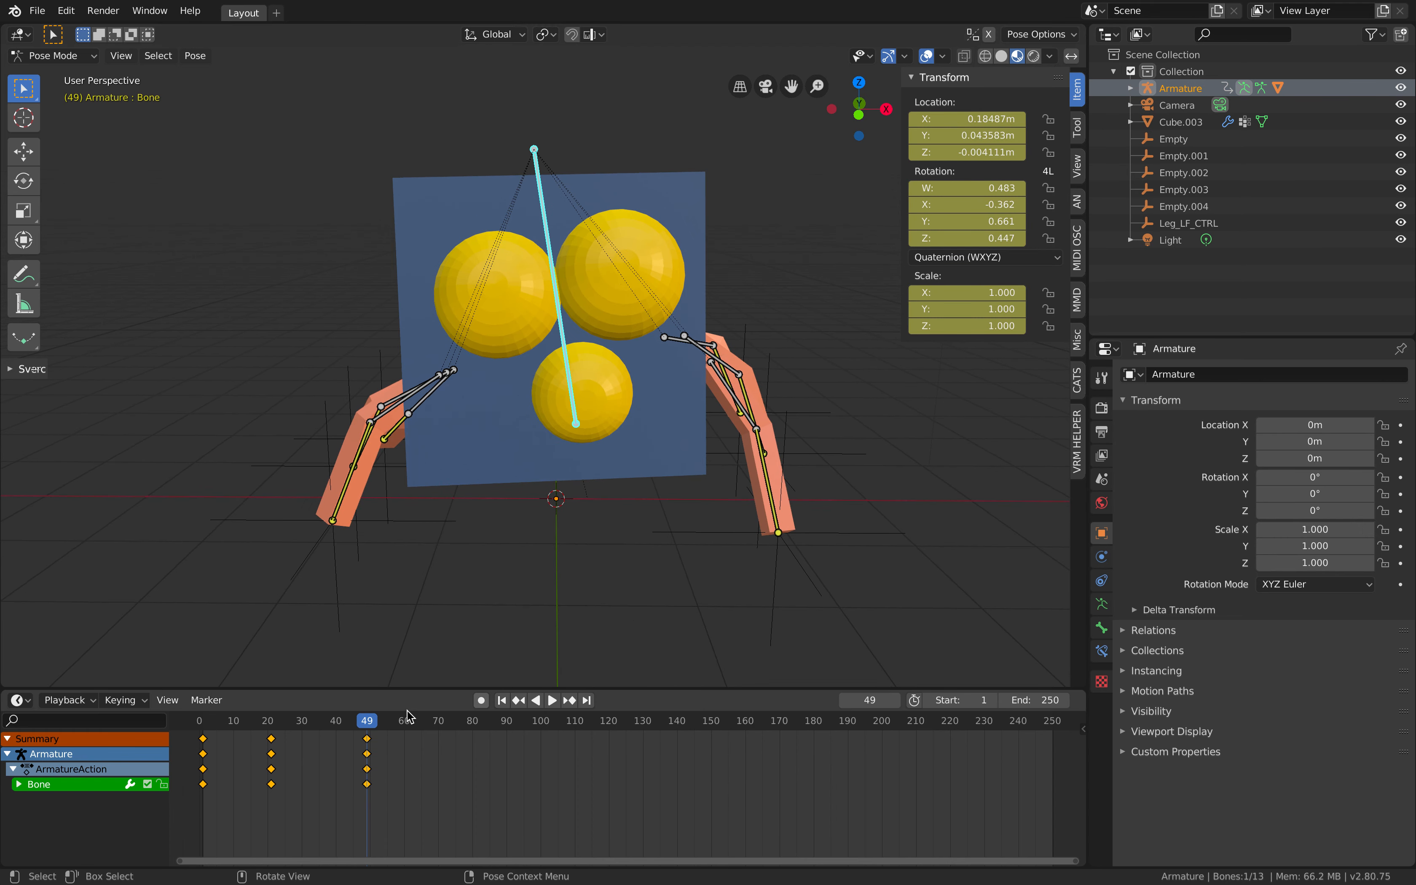
{"action": "left_click_drag", "start_coordinate": [387, 721], "coordinate": [469, 721]}
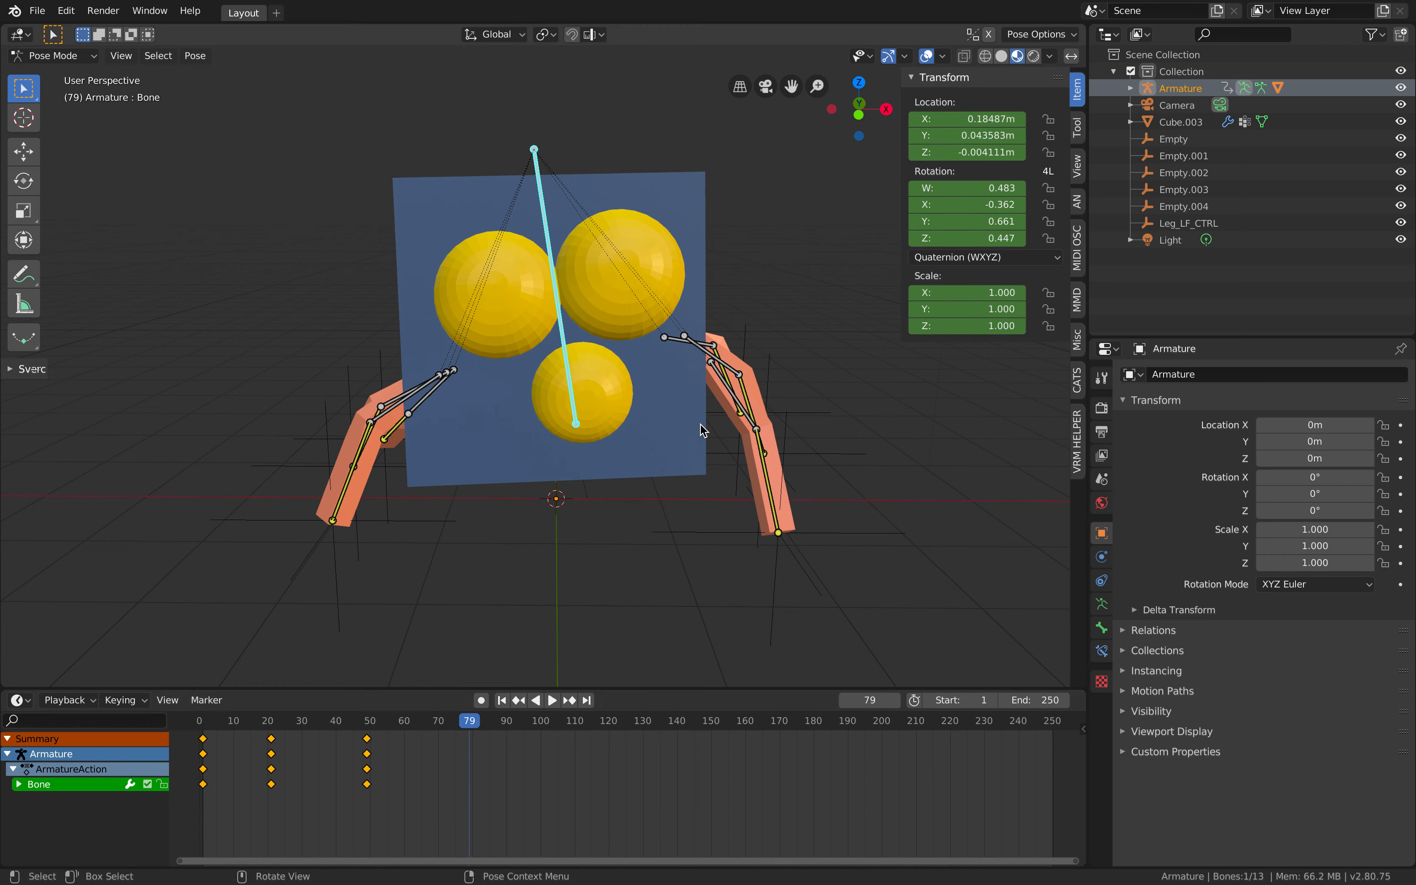
{"action": "key", "text": "g"}
{"action": "key", "text": "Return"}
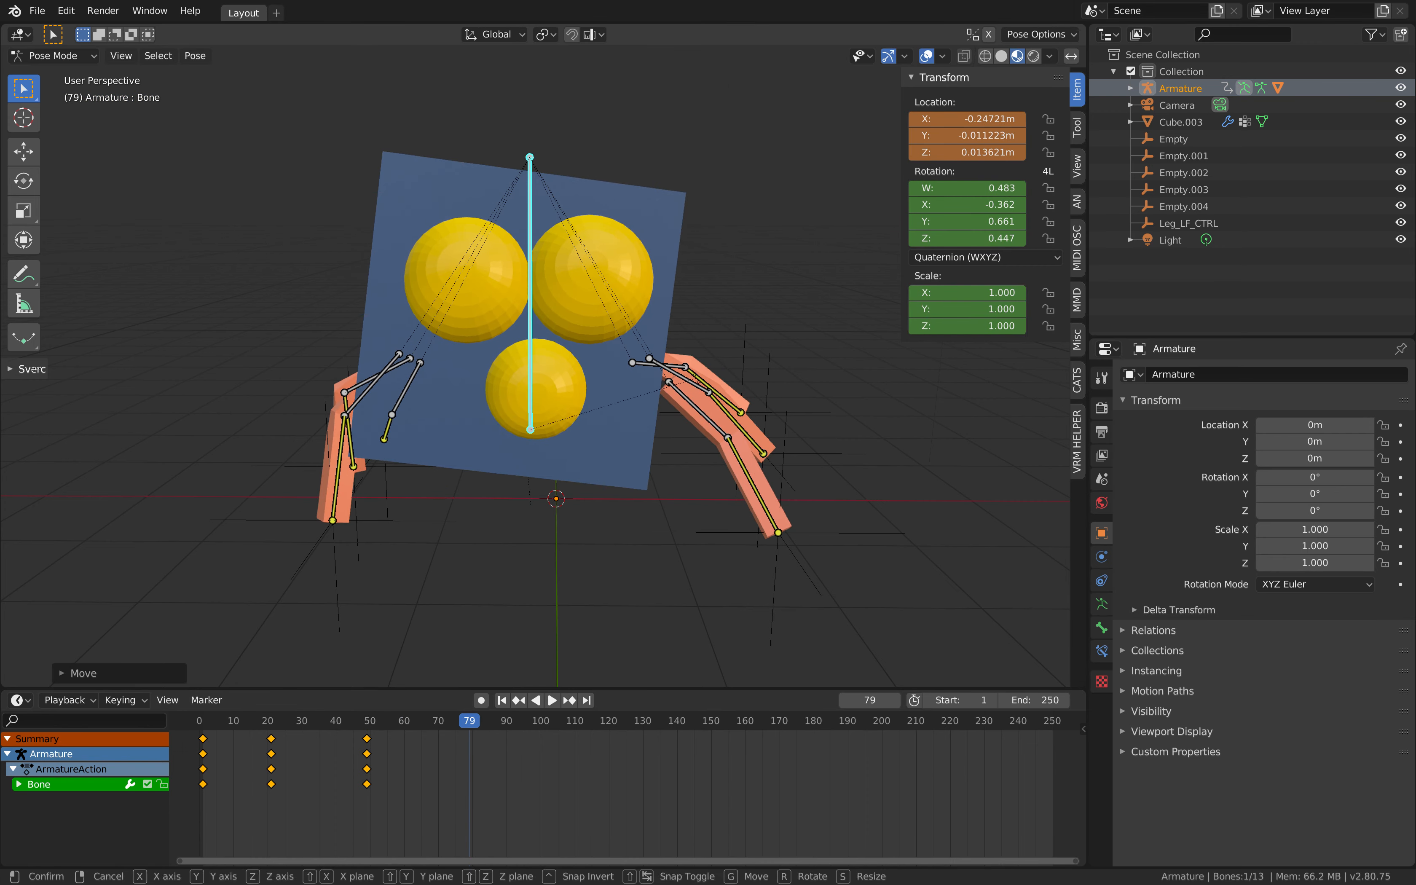
{"action": "key", "text": "r"}
{"action": "key", "text": "r"}
{"action": "key", "text": "Return"}
{"action": "key", "text": "r"}
{"action": "key", "text": "r"}
{"action": "key", "text": "Return"}
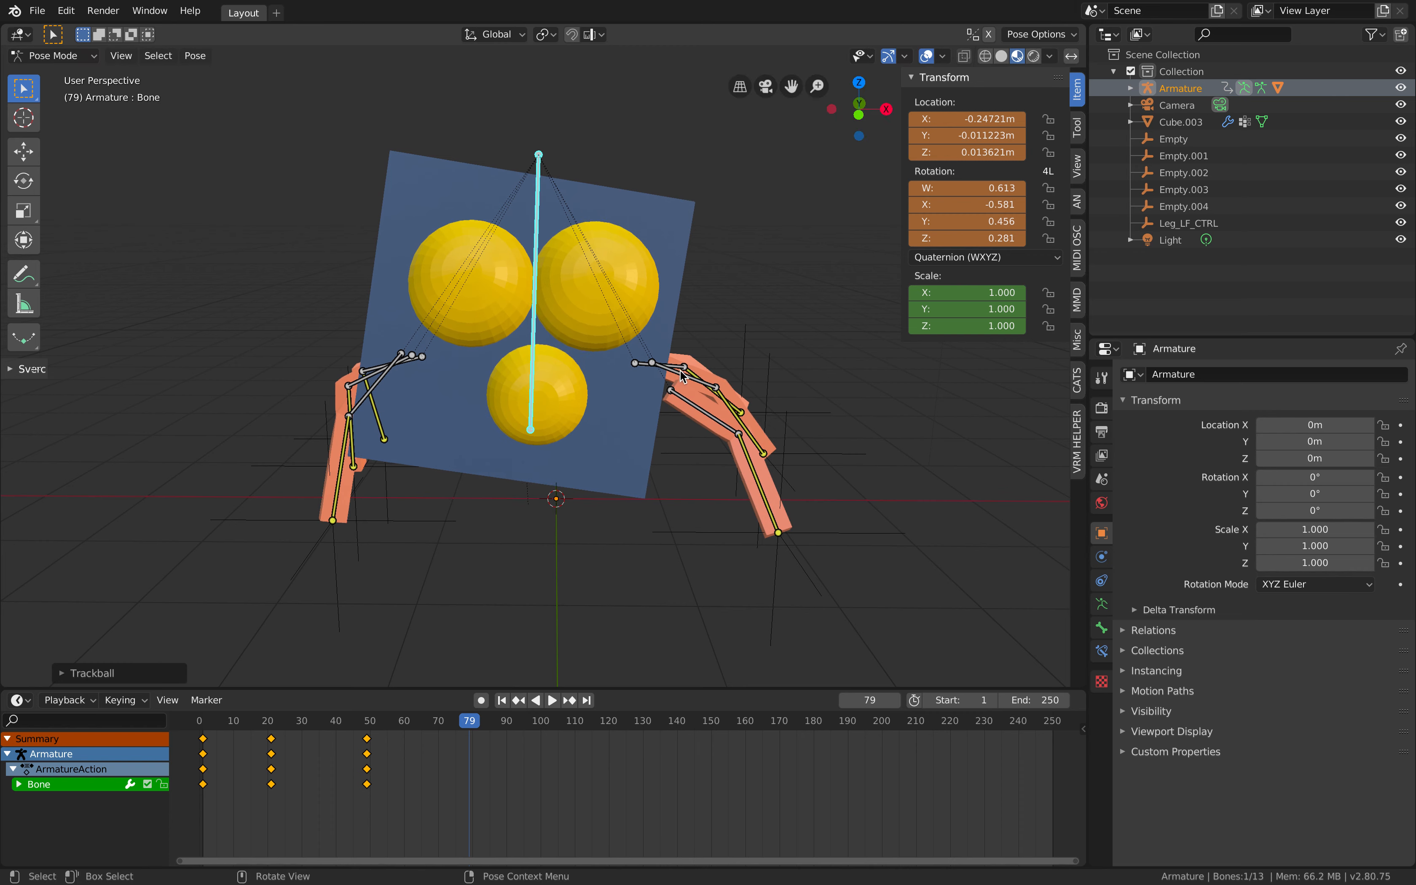
Step: Move the body bone back towards the middle of the legs and insert a LocRotScale keyframe at frame 79
{"action": "key", "text": "g"}
{"action": "key", "text": "Return"}
{"action": "key", "text": "i"}
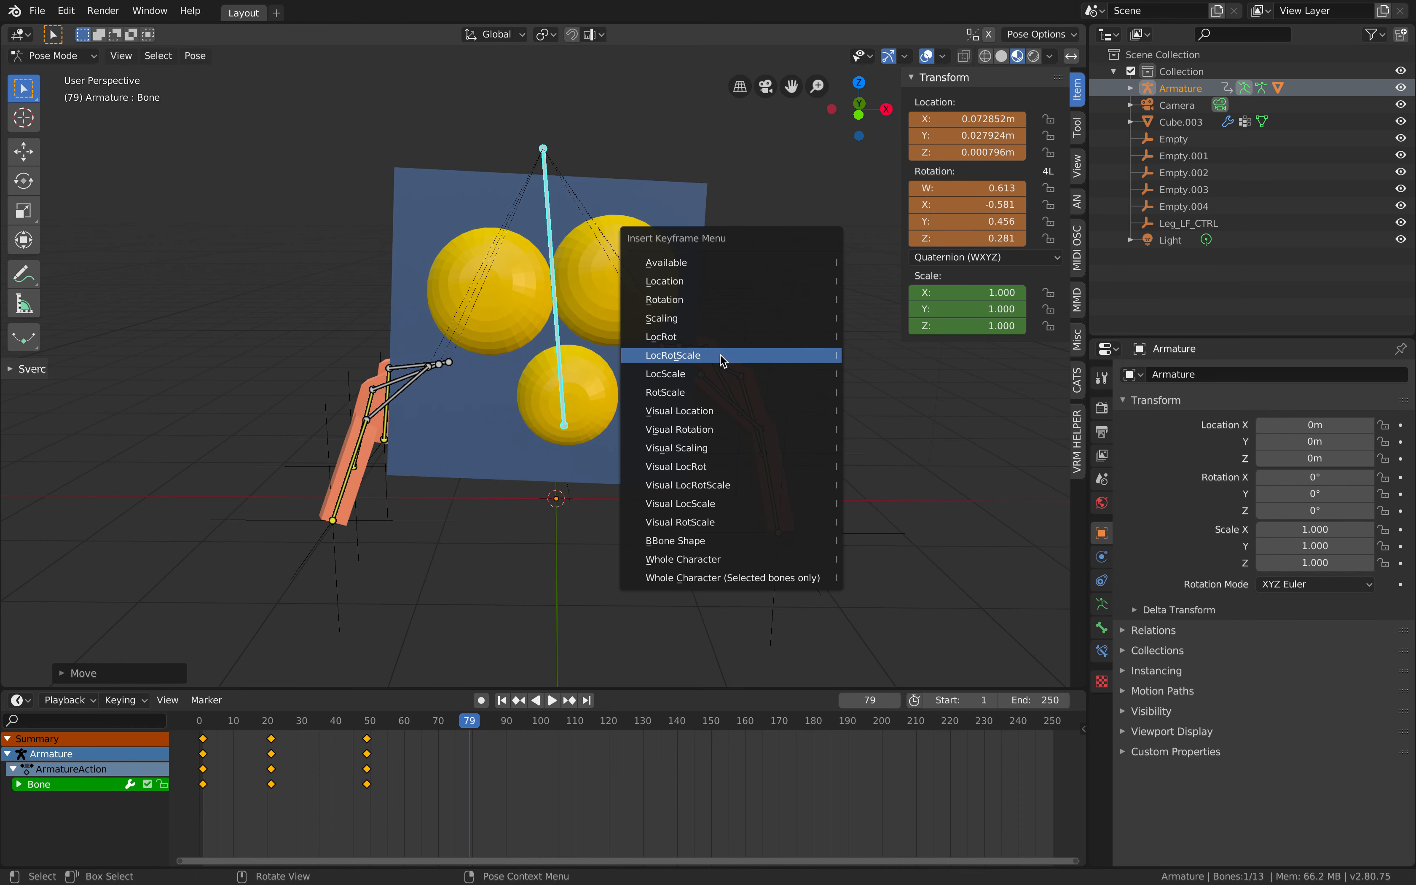
{"action": "left_click", "coordinate": [721, 358]}
Step: Go to frame 100 and switch the armature from Pose Mode to Object Mode
{"action": "left_click_drag", "start_coordinate": [409, 731], "coordinate": [541, 726]}
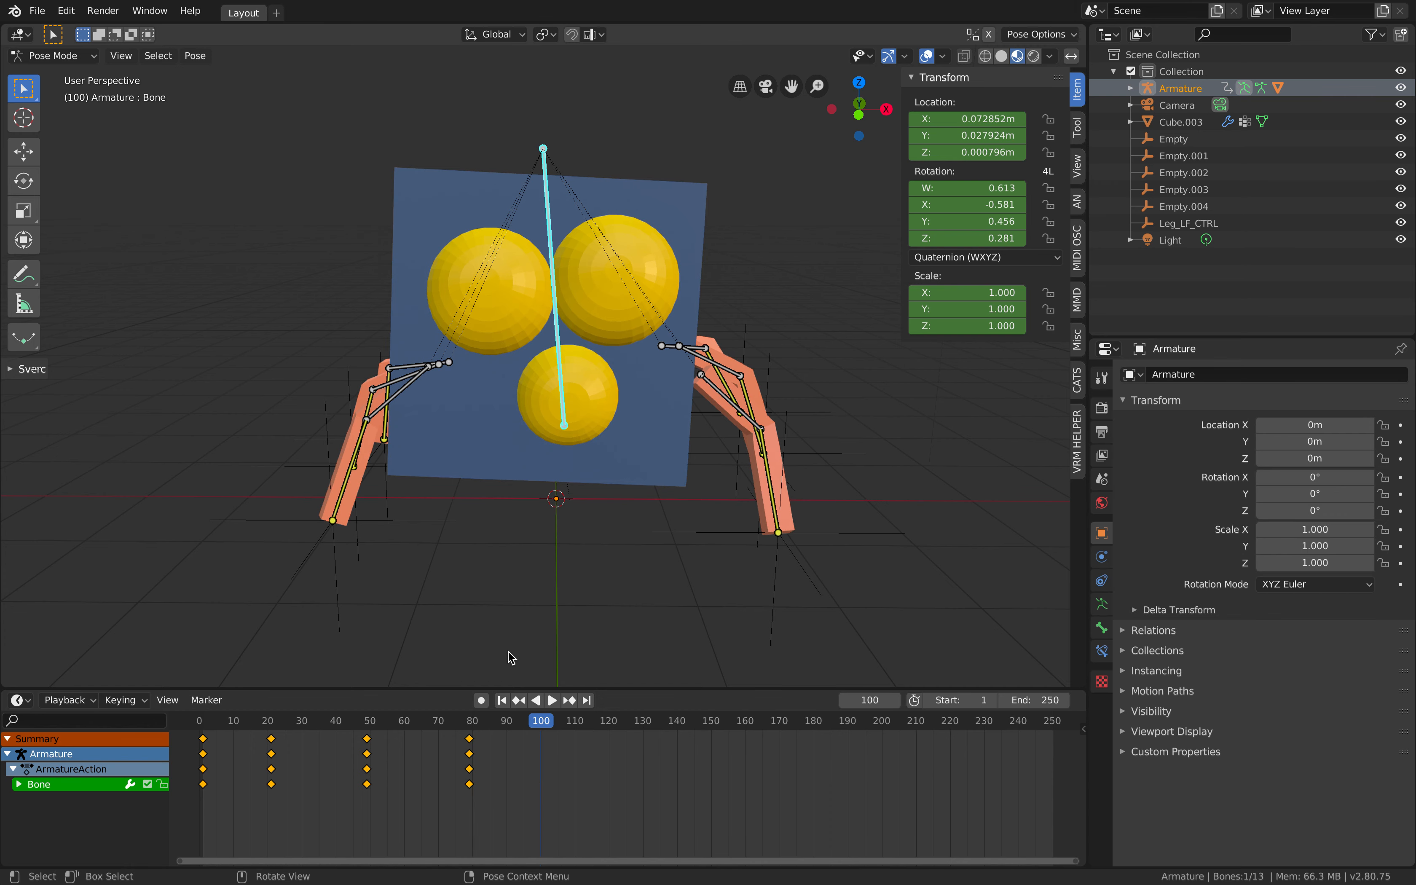
{"action": "left_click", "coordinate": [76, 55]}
{"action": "left_click", "coordinate": [47, 76]}
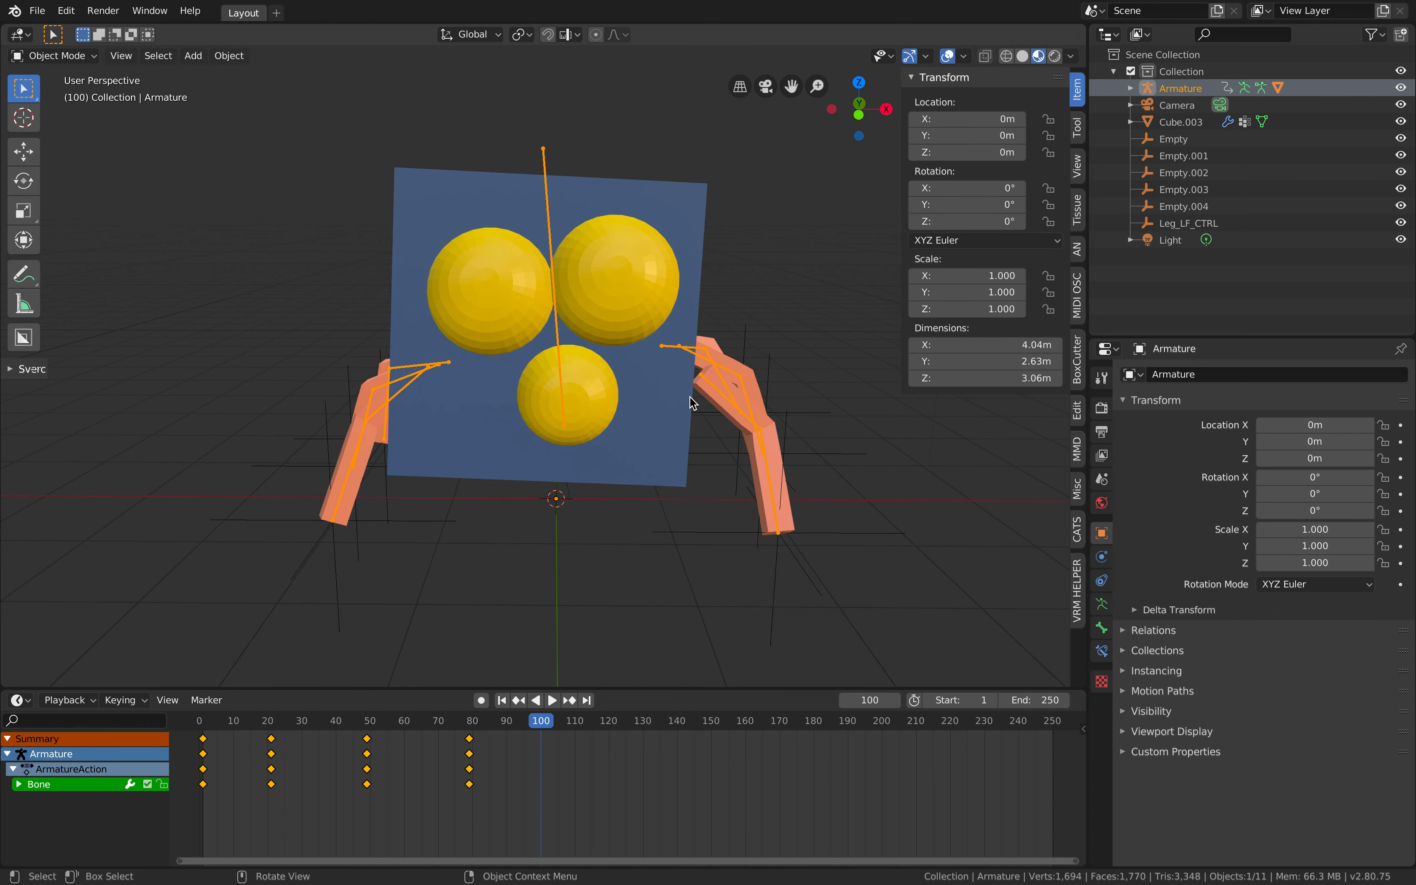
Step: Deselect the armature, play the body animation from an angled view and scrub through its frames
{"action": "middle_click_drag", "start_coordinate": [693, 403], "coordinate": [697, 409]}
{"action": "left_click", "coordinate": [594, 547]}
{"action": "key", "text": "shift+Left"}
{"action": "key", "text": "space"}
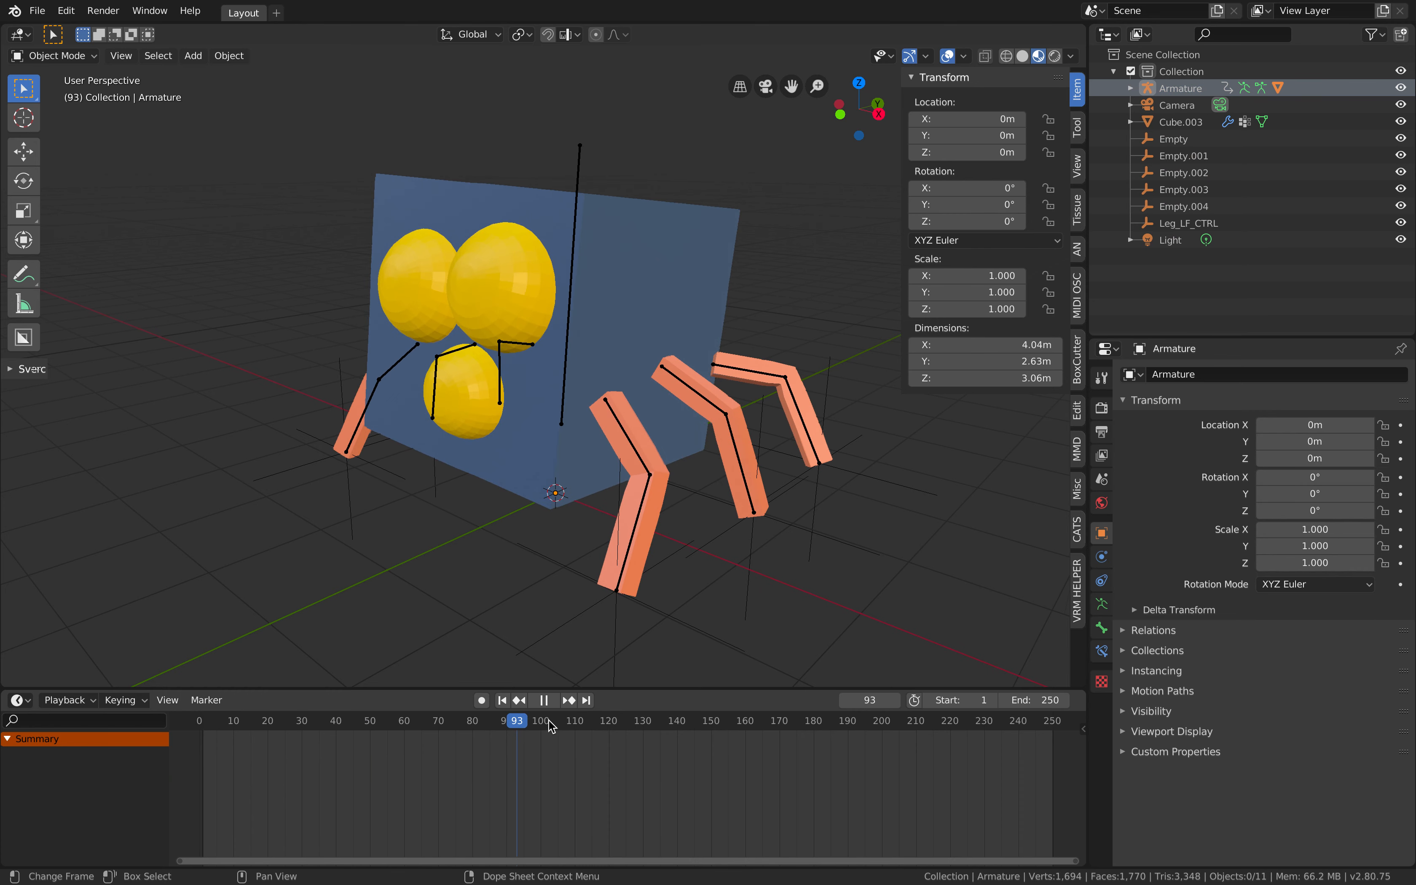
{"action": "left_click_drag", "start_coordinate": [548, 720], "coordinate": [310, 702]}
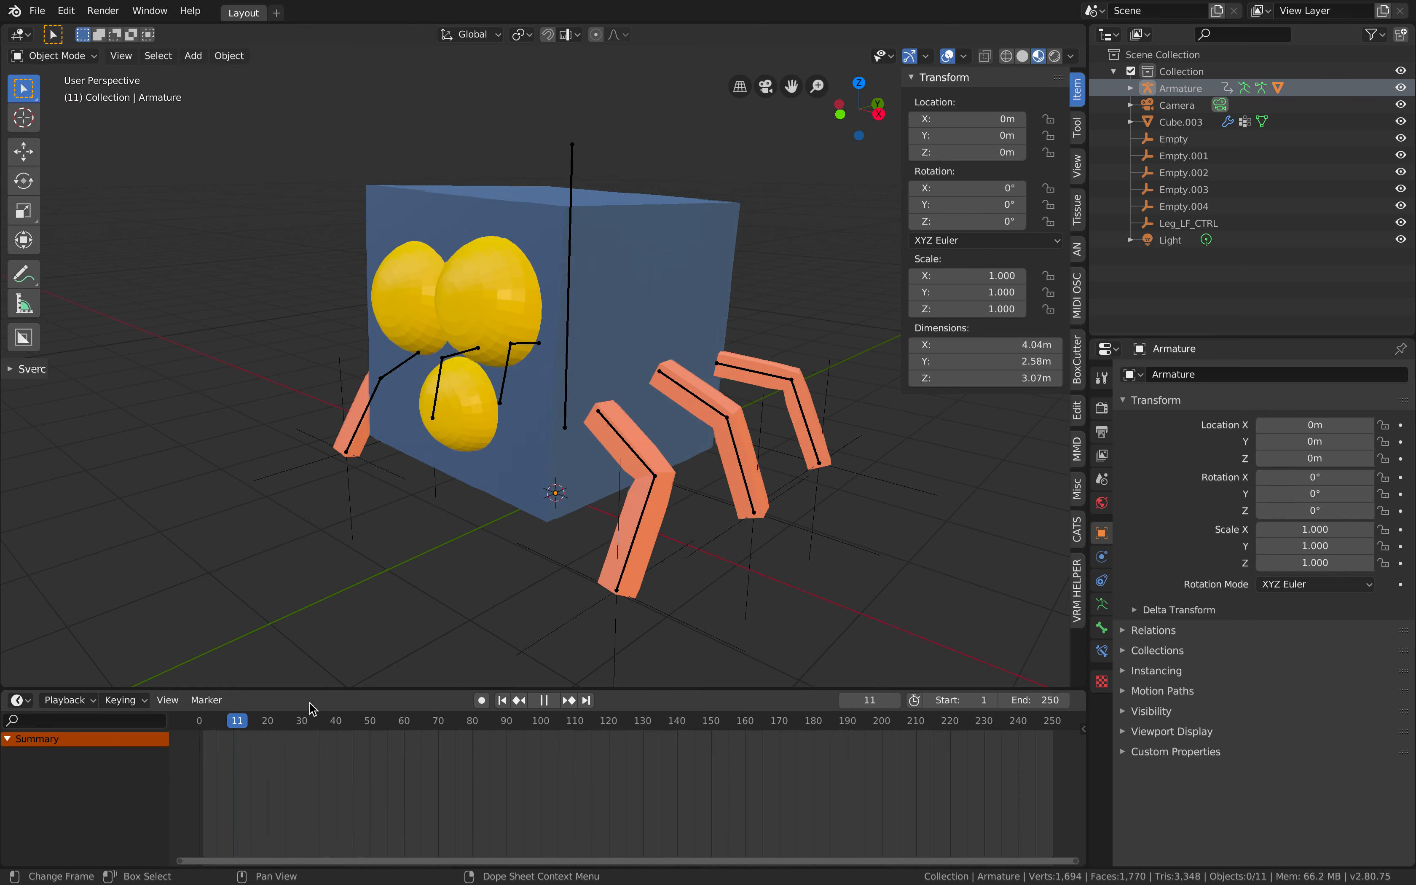
{"action": "key", "text": "space"}
Step: Try moving the Leg_LF_CTRL empty freely to test the front leg's IK at frame 70
{"action": "left_click", "coordinate": [577, 633]}
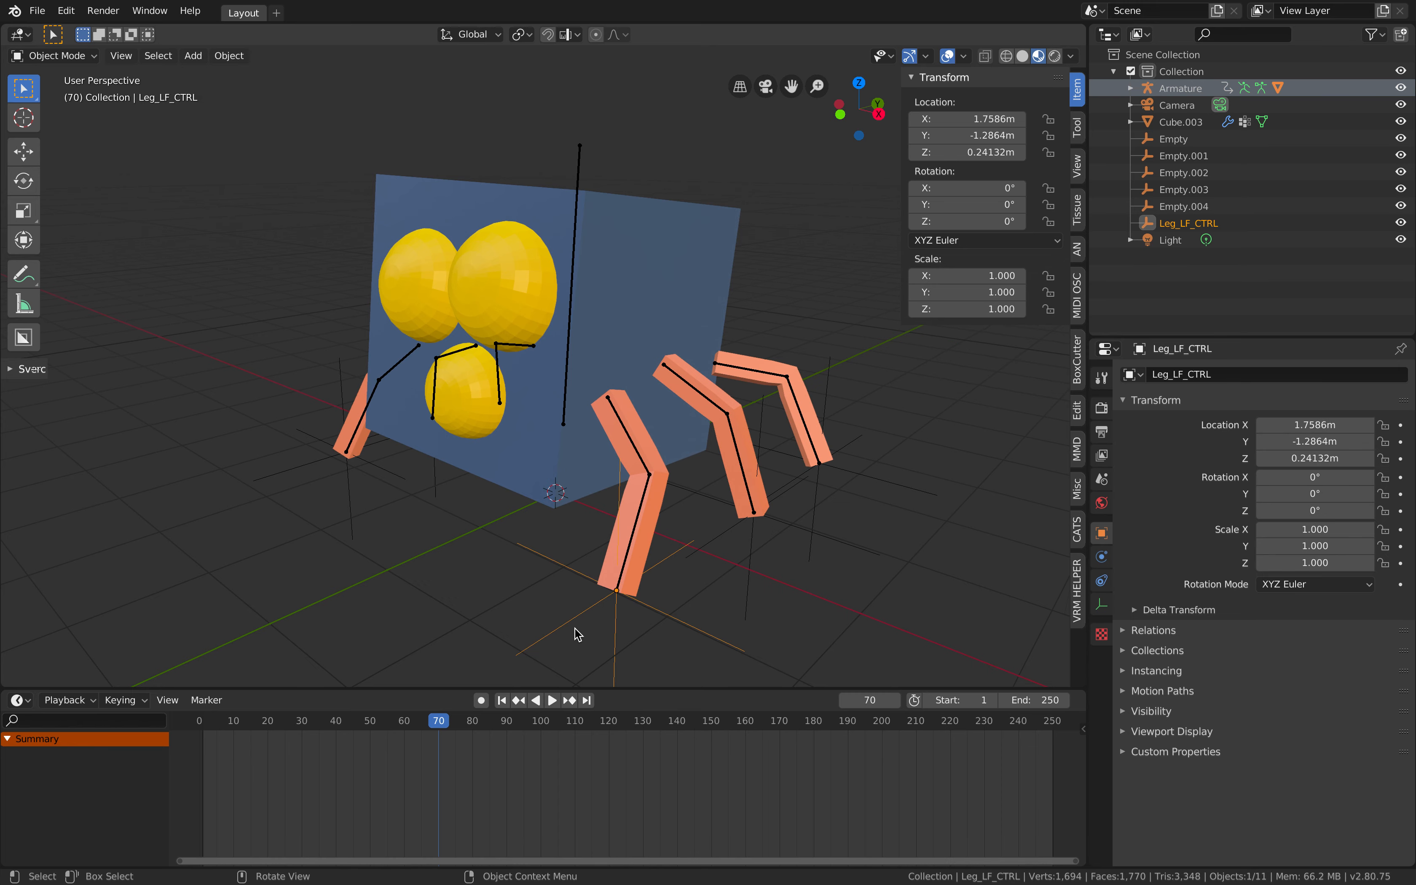
{"action": "middle_click_drag", "start_coordinate": [577, 634], "coordinate": [619, 631]}
{"action": "key", "text": "g"}
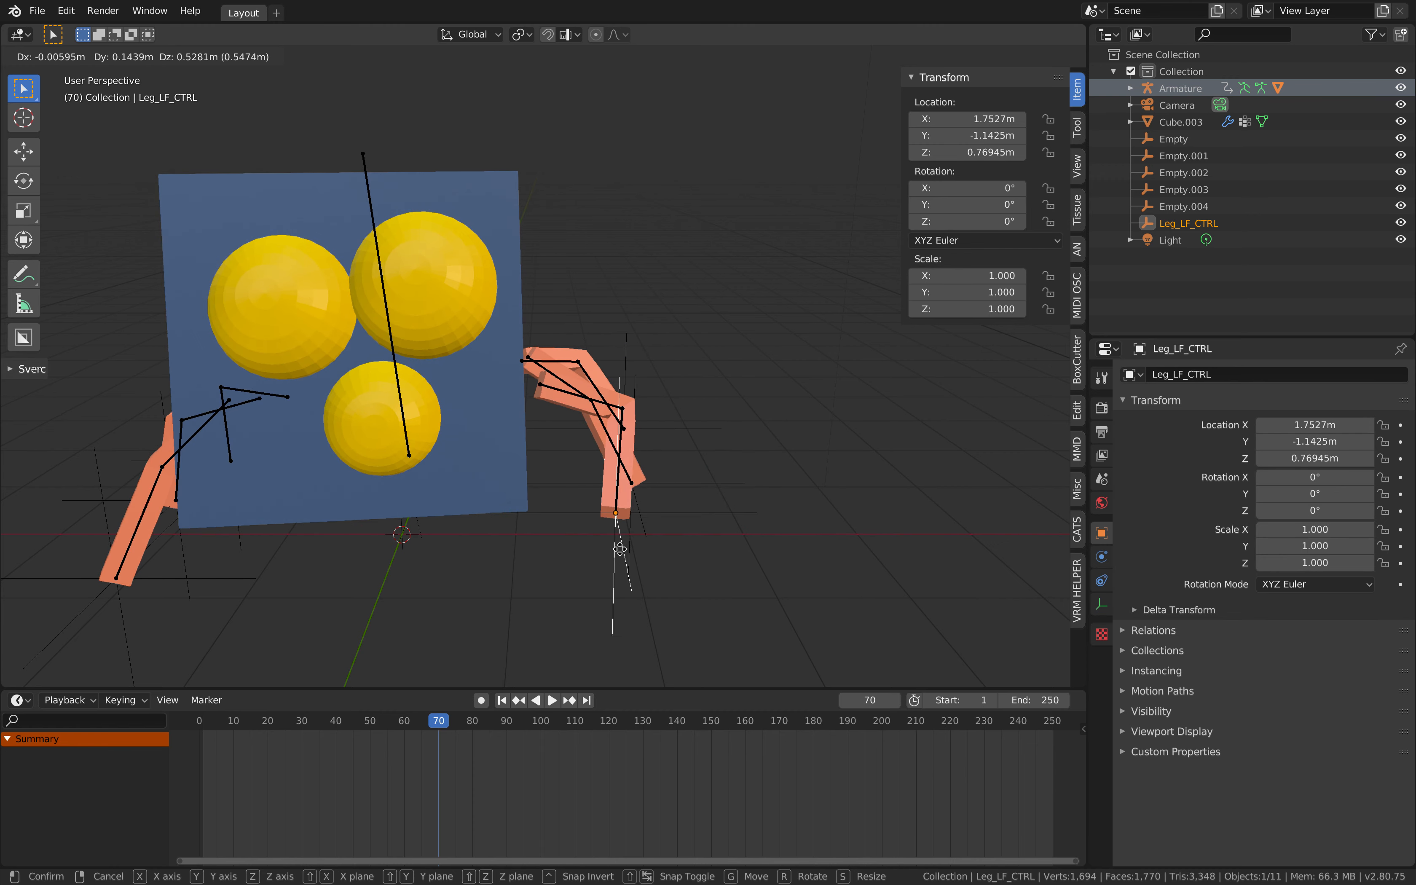
{"action": "left_click", "coordinate": [644, 541]}
Step: Save the Blender file, return to frame 70 and deselect all objects
{"action": "middle_click_drag", "start_coordinate": [611, 541], "coordinate": [730, 527]}
{"action": "key", "text": "ctrl+s"}
{"action": "left_click_drag", "start_coordinate": [392, 720], "coordinate": [438, 717]}
{"action": "key", "text": "a"}
{"action": "key", "text": "alt+a"}
{"action": "middle_click_drag", "start_coordinate": [731, 352], "coordinate": [724, 349]}
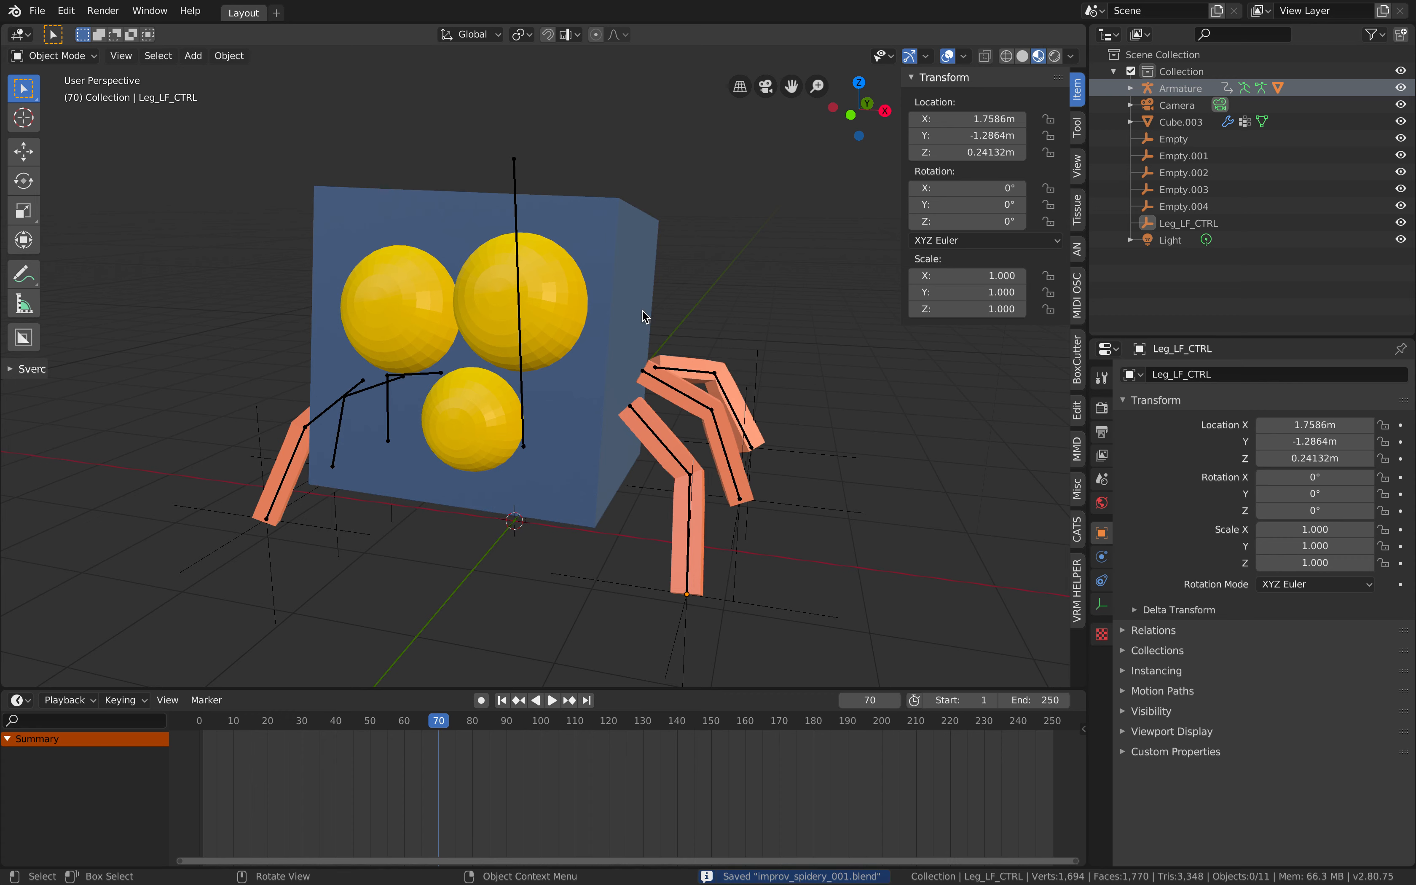
Step: Find the Bake Action operator and try to bake frames 1 to 250 with Visual Keying enabled
{"action": "left_click", "coordinate": [39, 12]}
{"action": "mouse_move", "coordinate": [117, 256]}
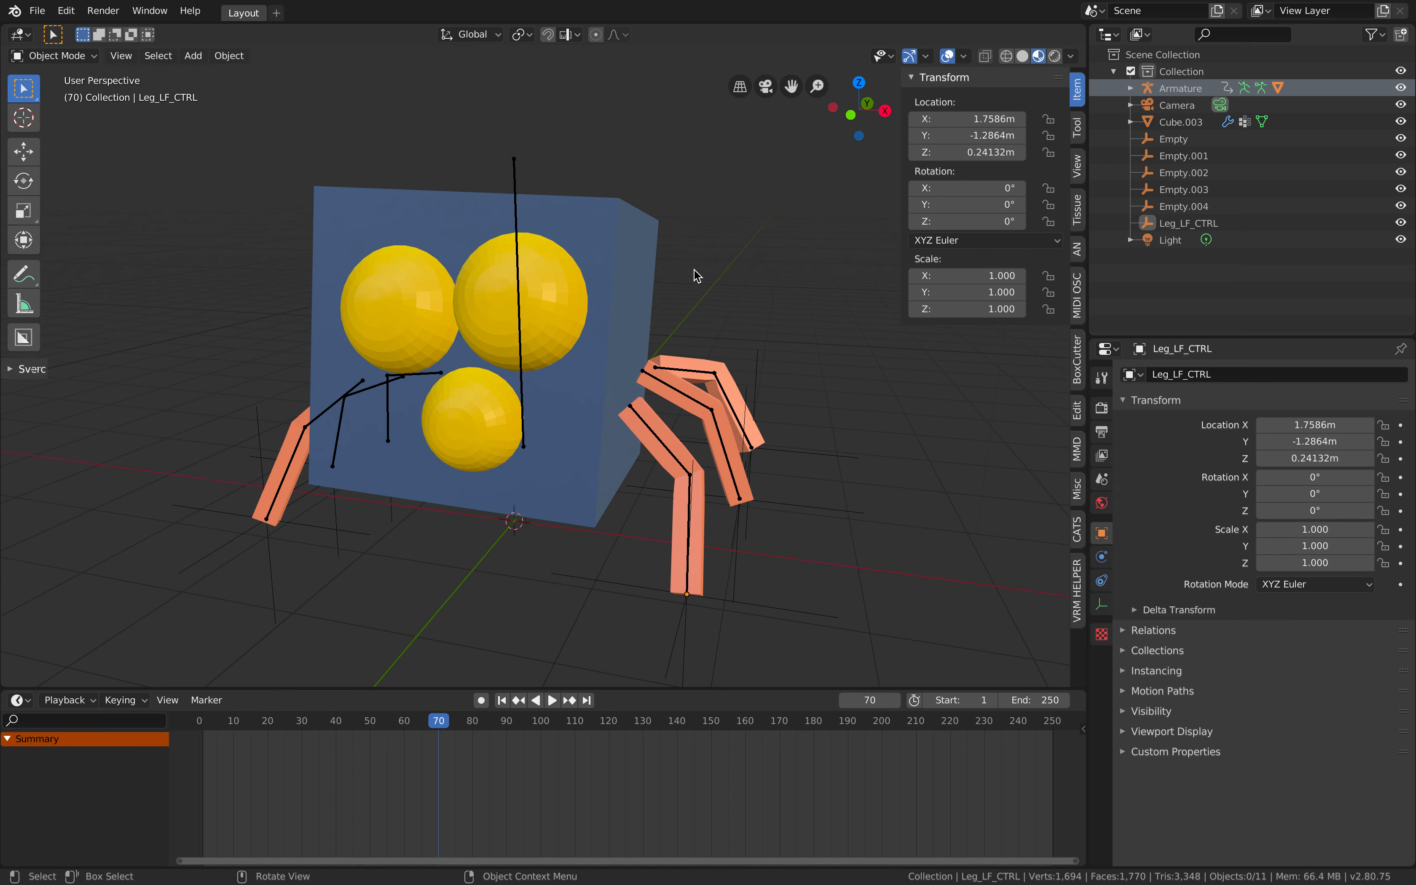
{"action": "key", "text": "F3"}
{"action": "type", "text": "Add IK to Bon"}
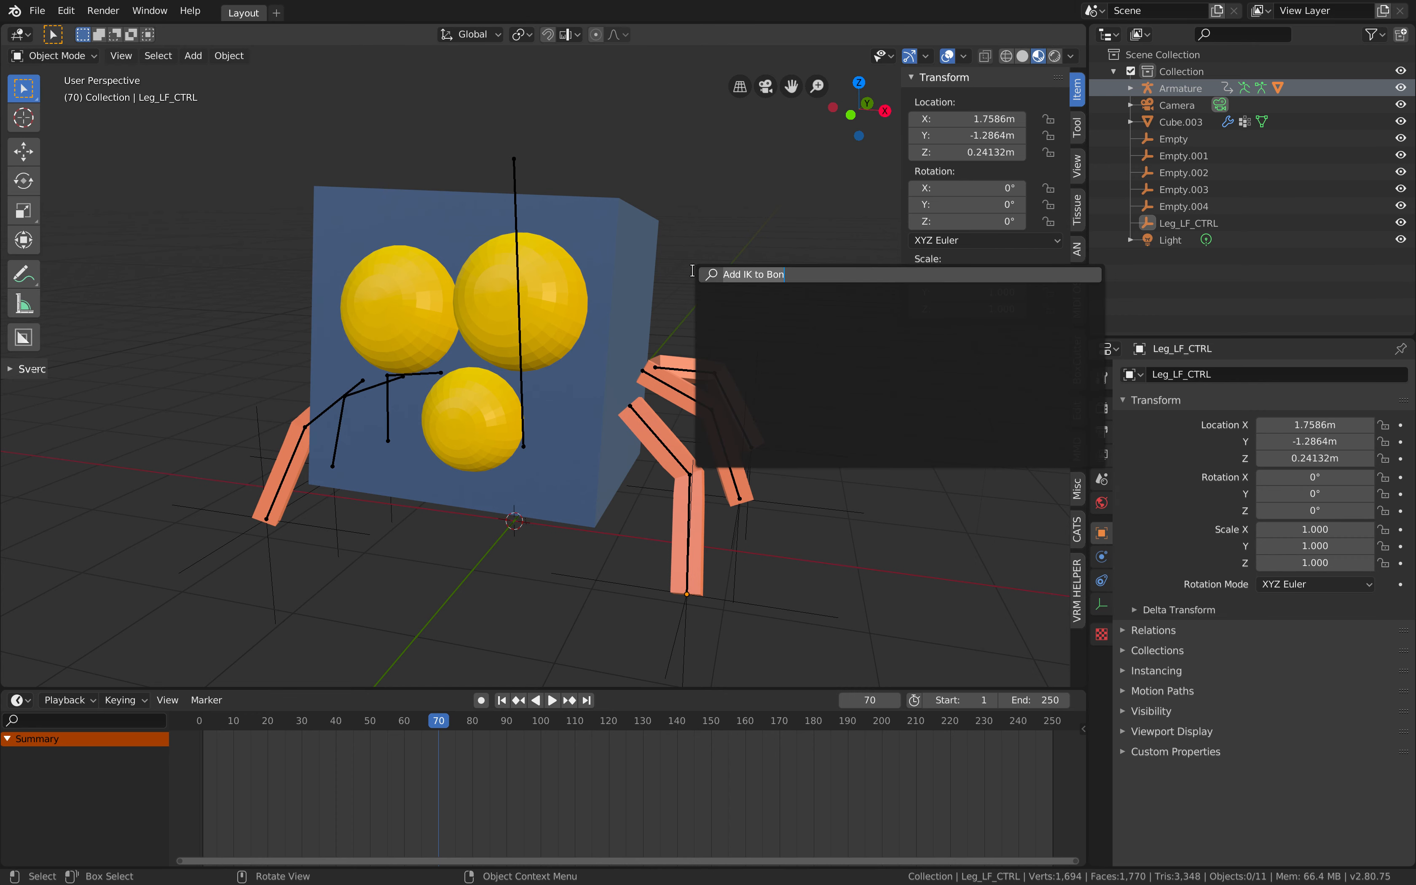
{"action": "type", "text": "bake ac"}
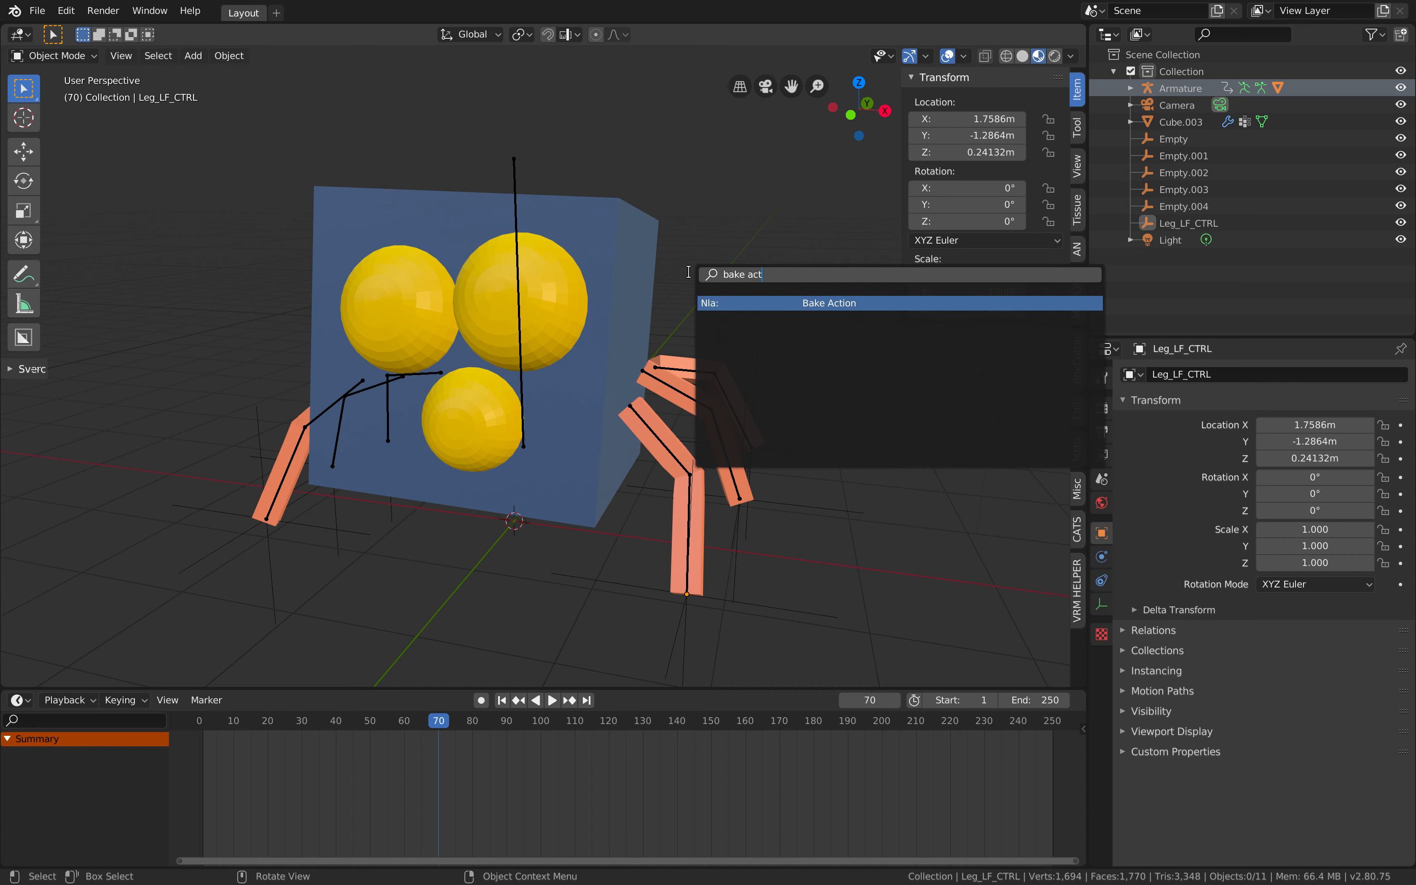
{"action": "type", "text": "t"}
{"action": "key", "text": "Return"}
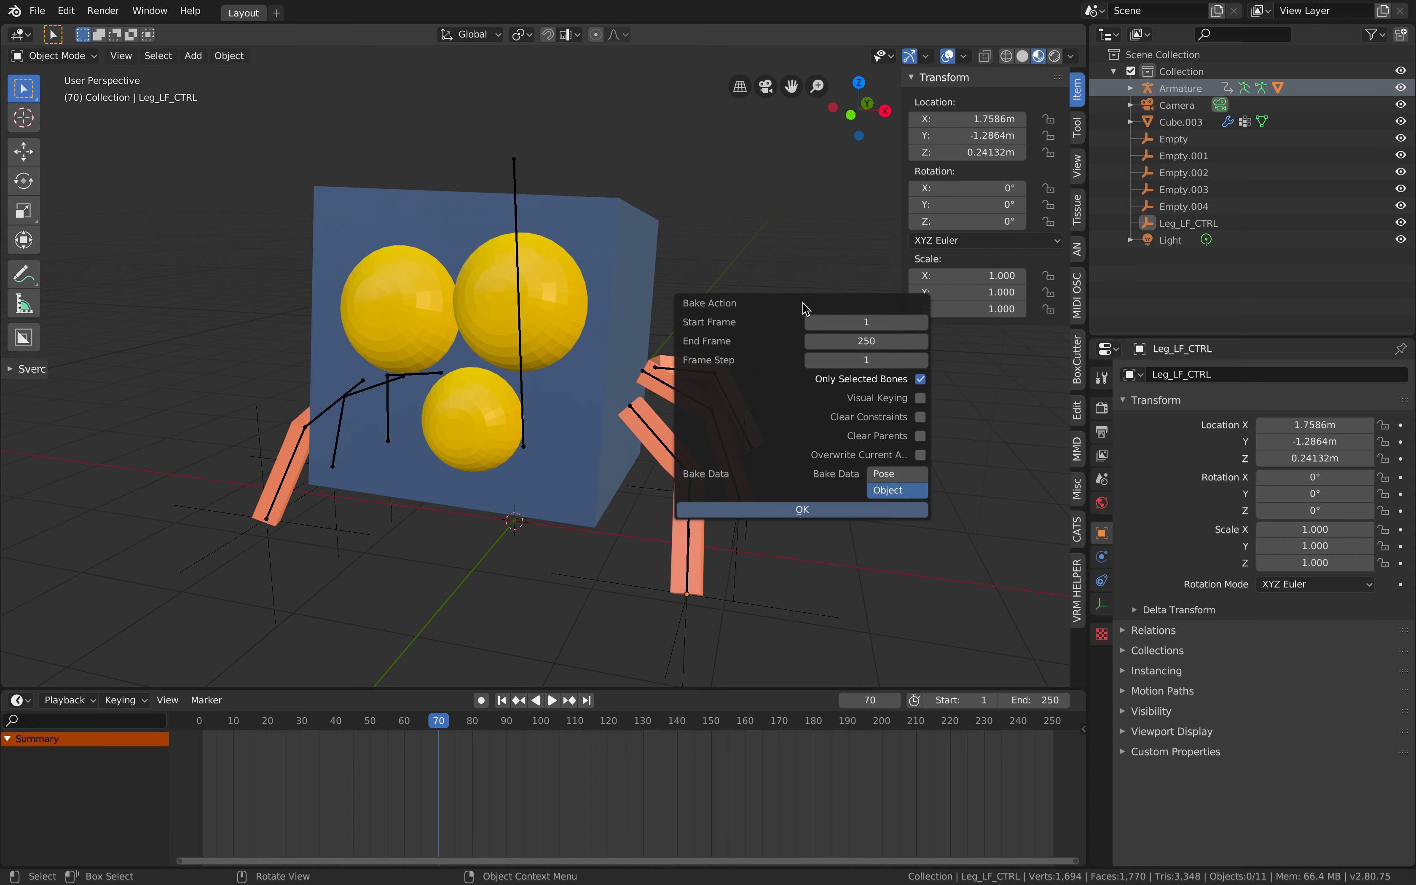
{"action": "left_click", "coordinate": [920, 398]}
{"action": "left_click", "coordinate": [726, 509]}
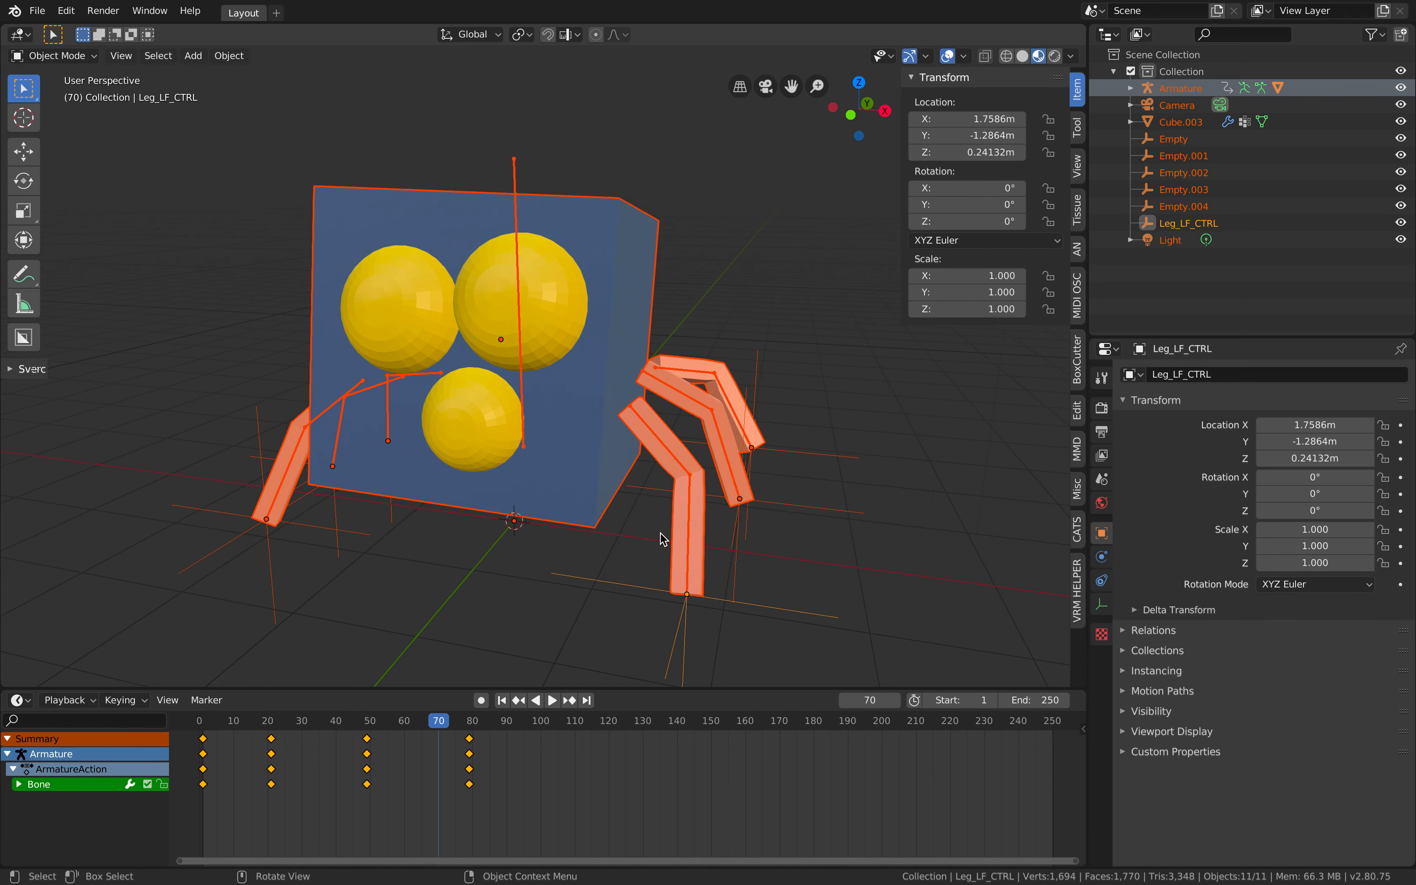
Step: Set the scene's end frame to 100
{"action": "left_click", "coordinate": [1027, 701]}
{"action": "type", "text": "100"}
{"action": "key", "text": "Return"}
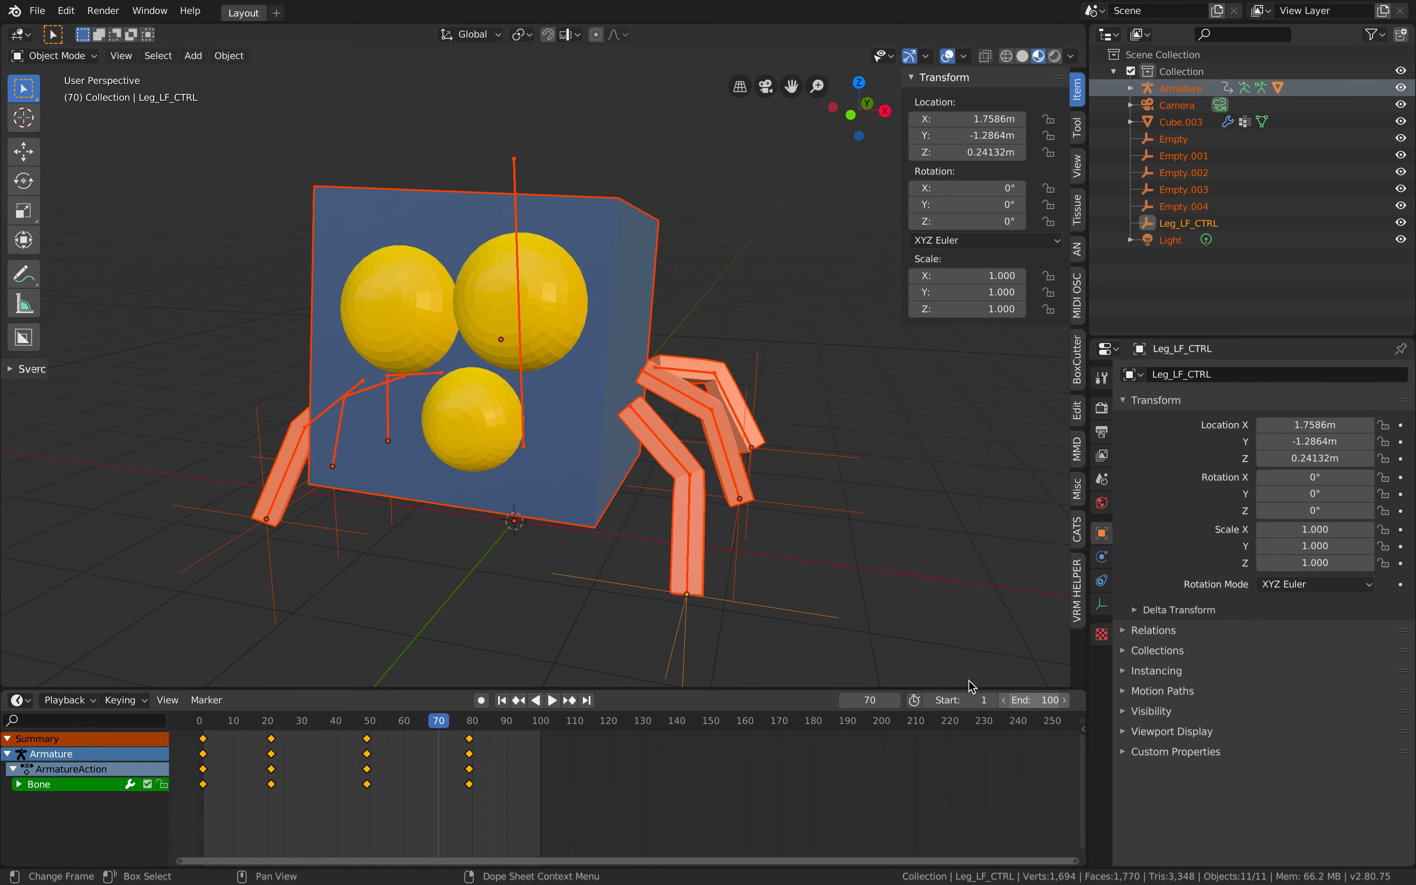
Step: Bake the action of all selected objects over frames 1 to 100 with Object as the bake data
{"action": "middle_click_drag", "start_coordinate": [765, 578], "coordinate": [685, 504]}
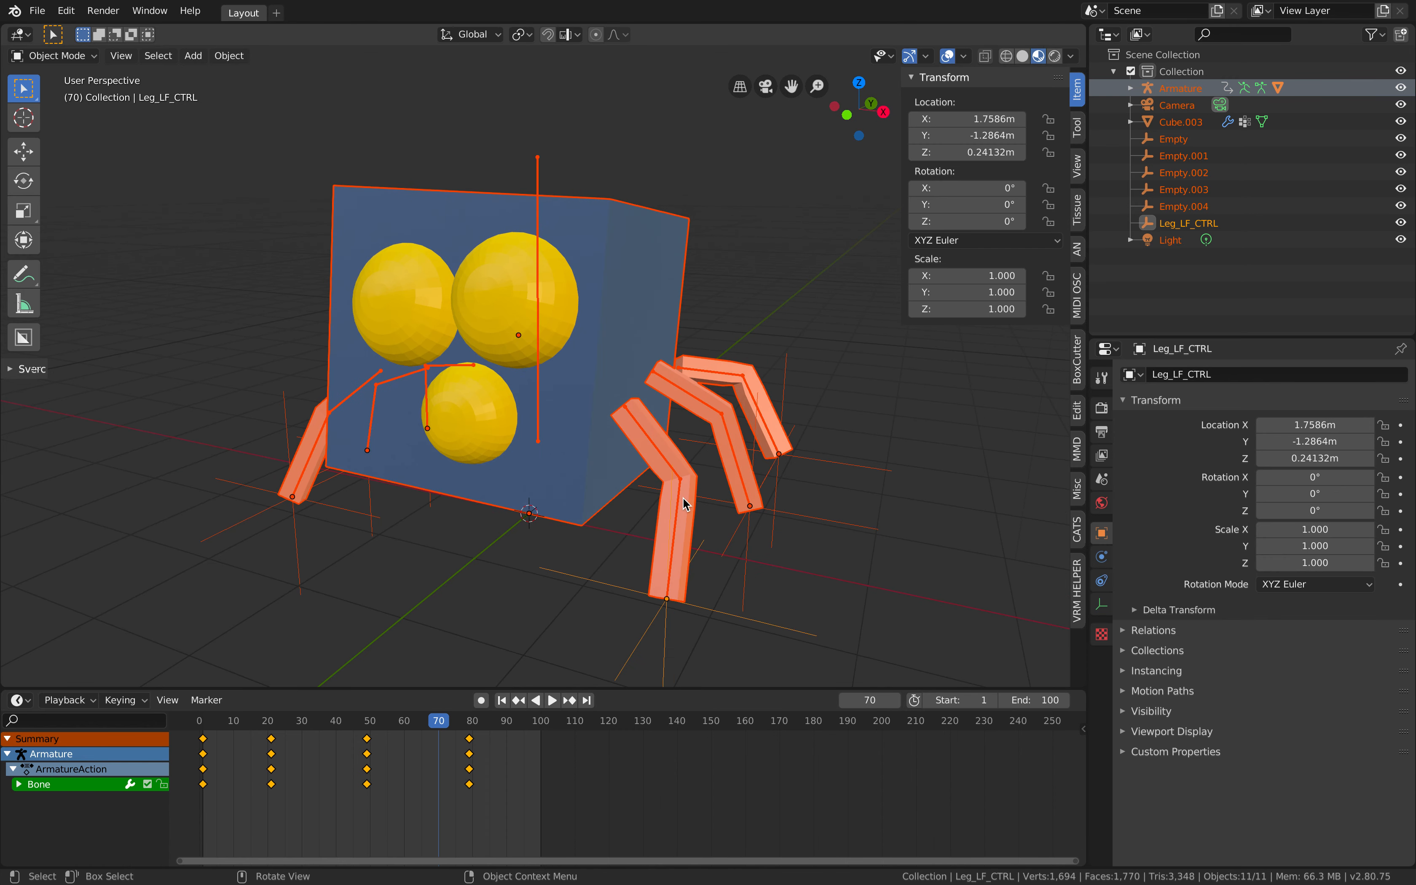
{"action": "key", "text": "F3"}
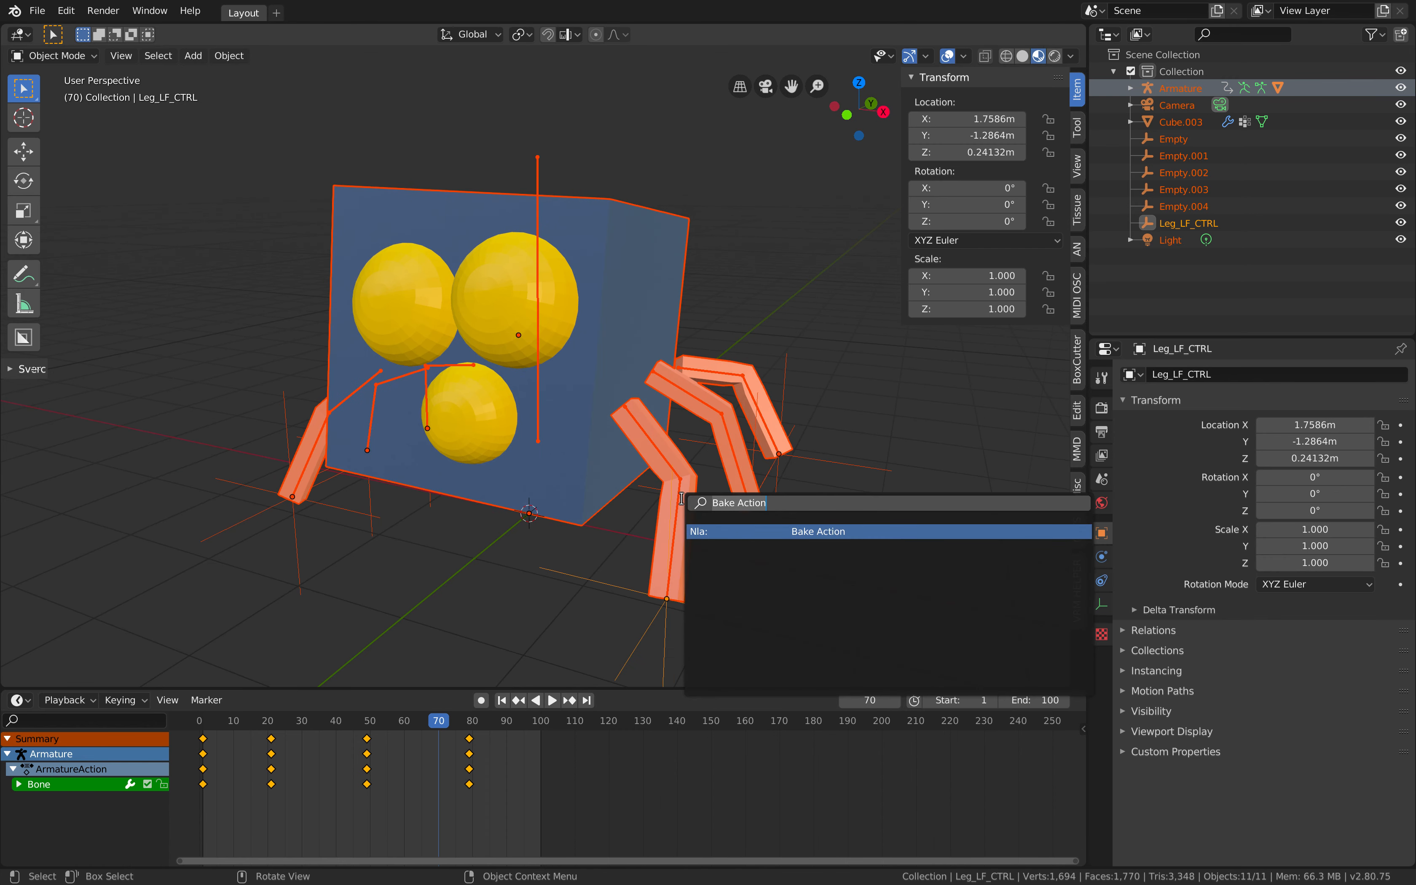
{"action": "left_click", "coordinate": [818, 532]}
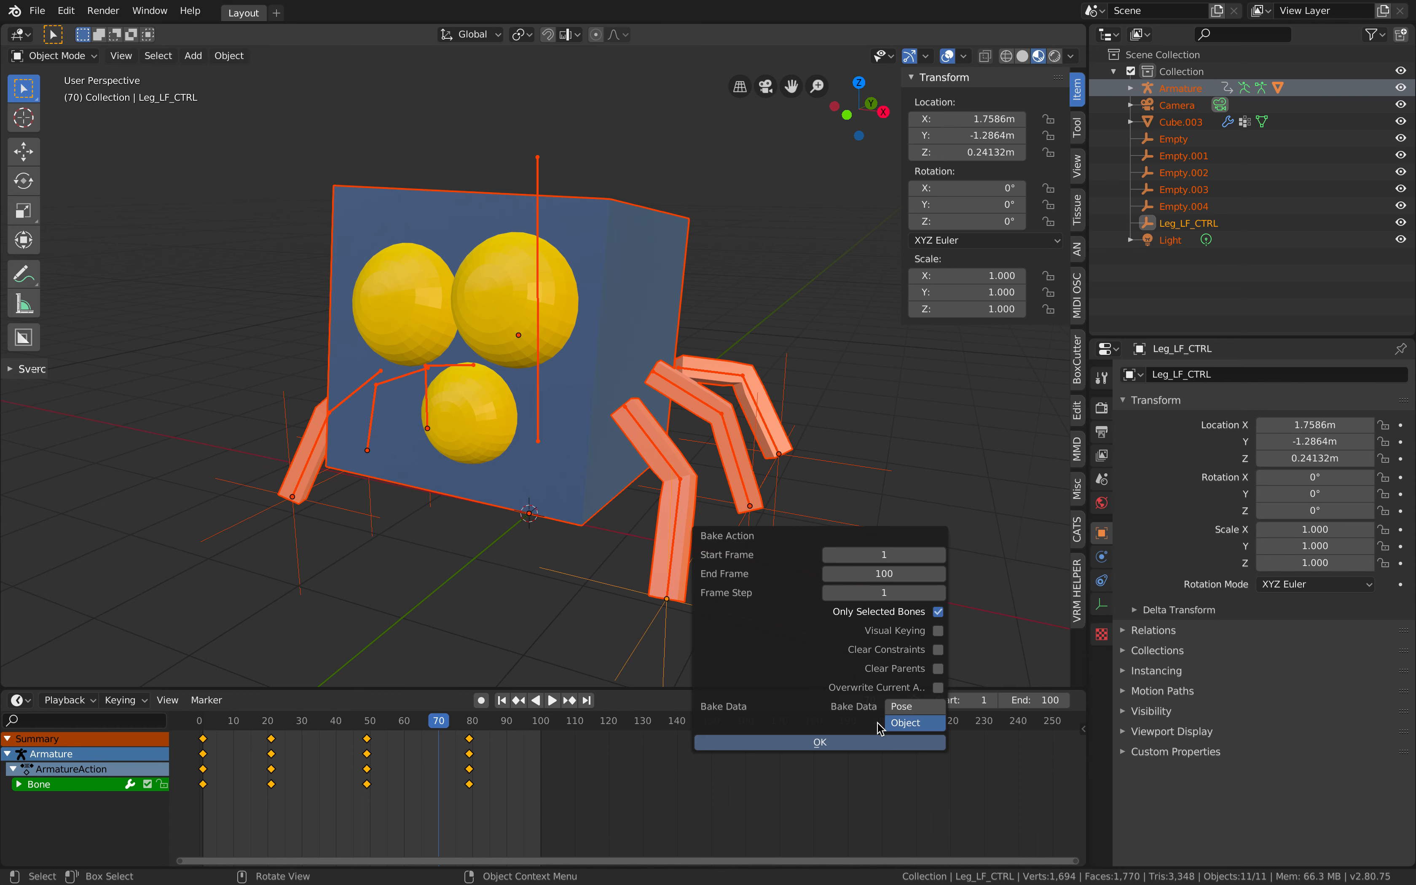
{"action": "left_click", "coordinate": [841, 744]}
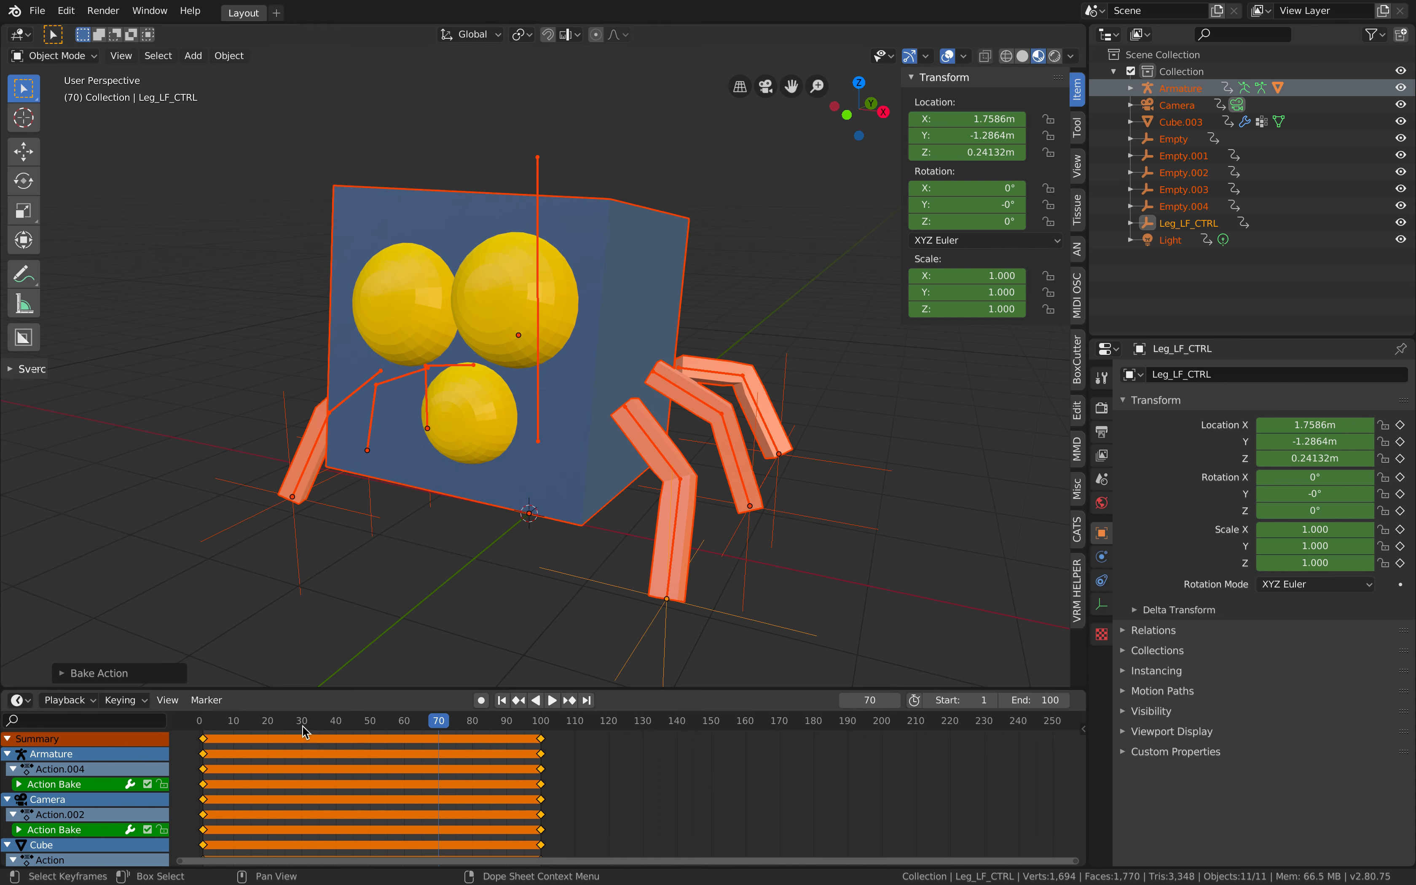
Step: Play back the baked animation briefly and undo the bake
{"action": "left_click", "coordinate": [285, 722]}
{"action": "key", "text": "space"}
{"action": "key", "text": "space"}
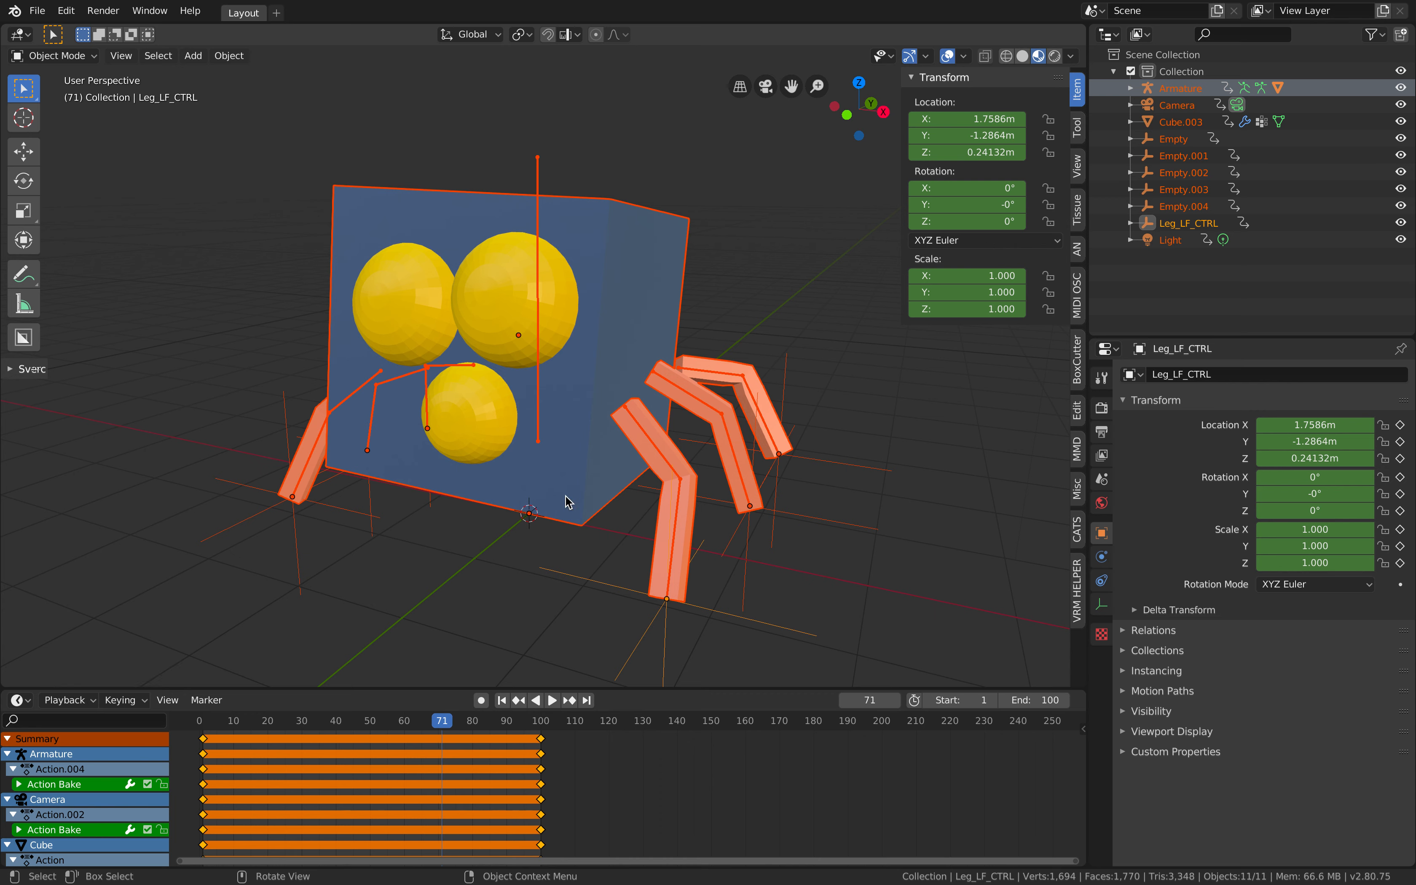
{"action": "key", "text": "ctrl+z"}
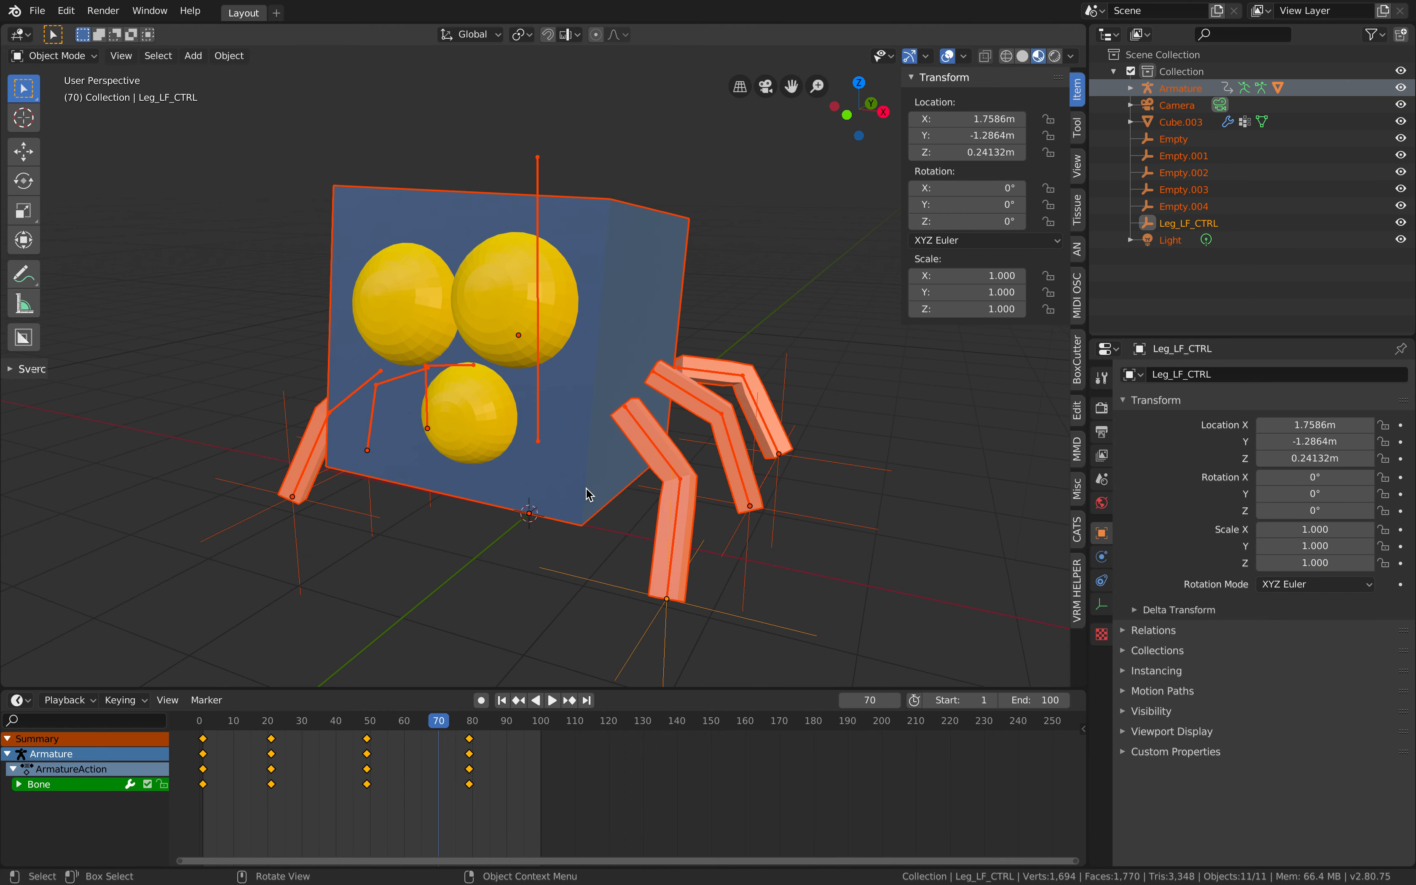
Step: Export the whole scene to the Desktop as improv_spidery_001.fbx
{"action": "middle_click_drag", "start_coordinate": [604, 489], "coordinate": [616, 488]}
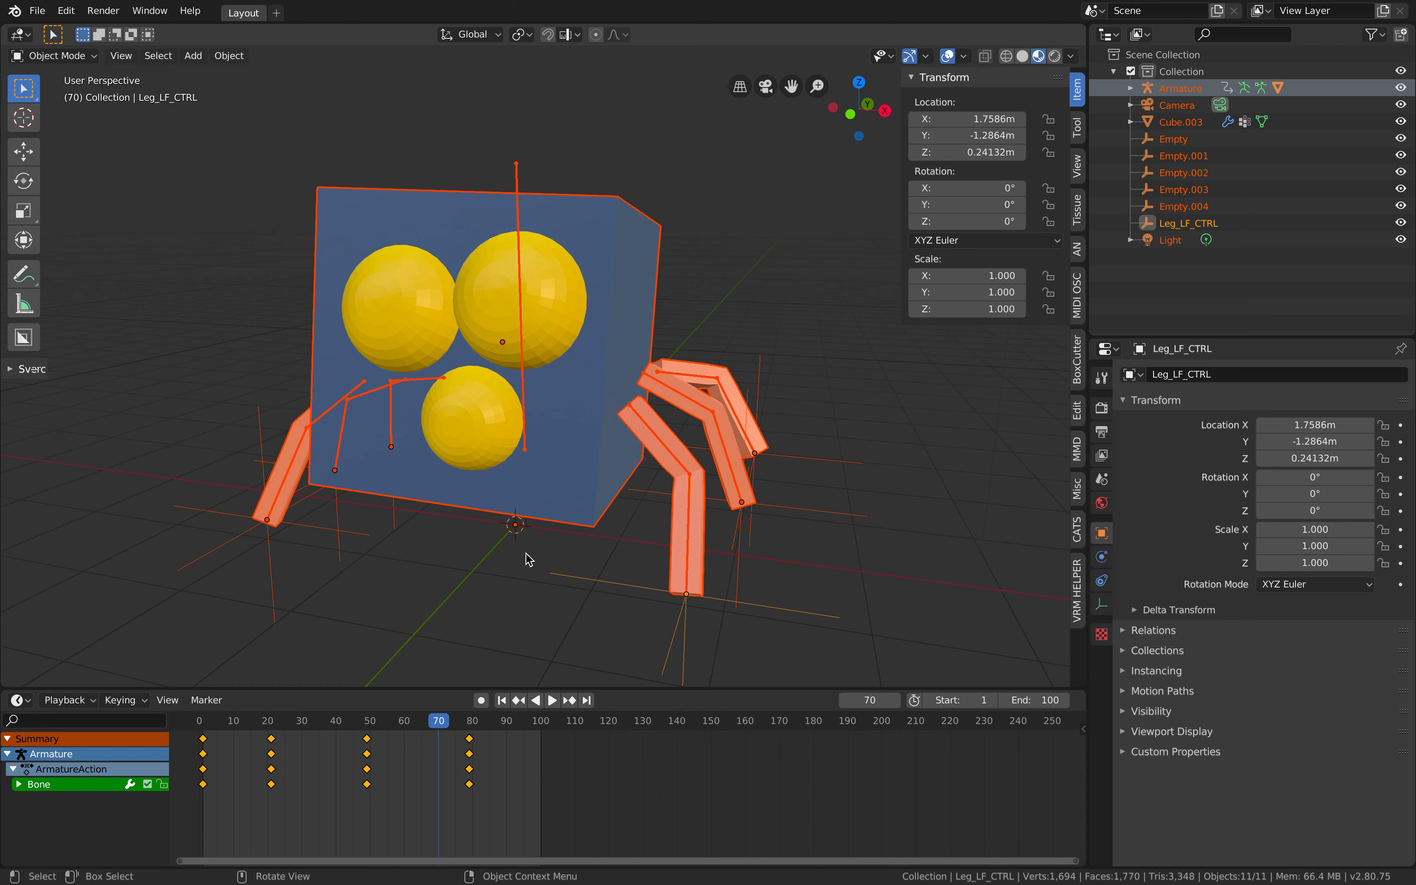
{"action": "left_click", "coordinate": [520, 234]}
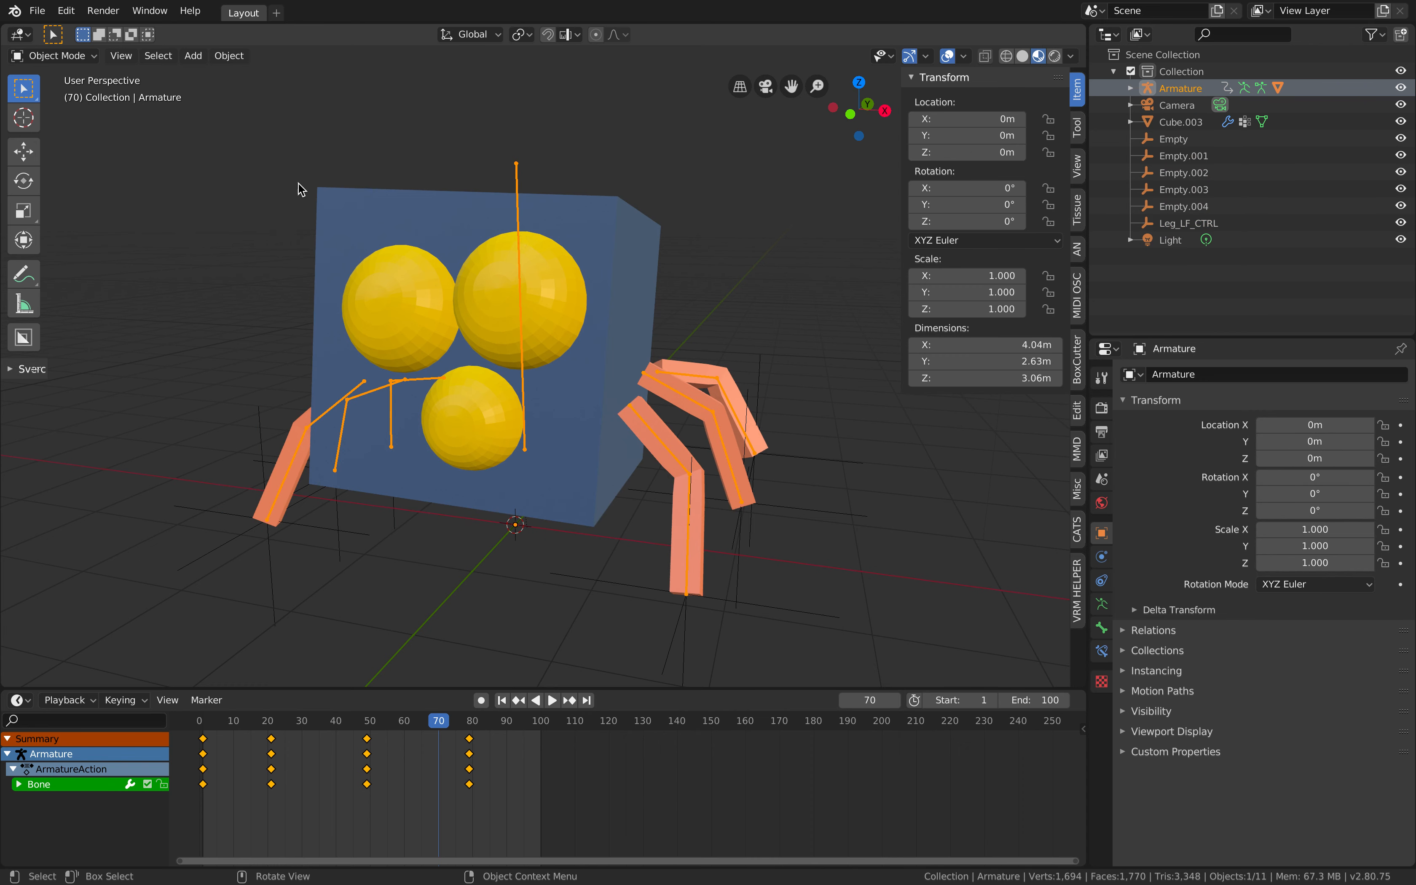
{"action": "left_click", "coordinate": [53, 55]}
{"action": "left_click", "coordinate": [104, 86]}
{"action": "left_click", "coordinate": [36, 11]}
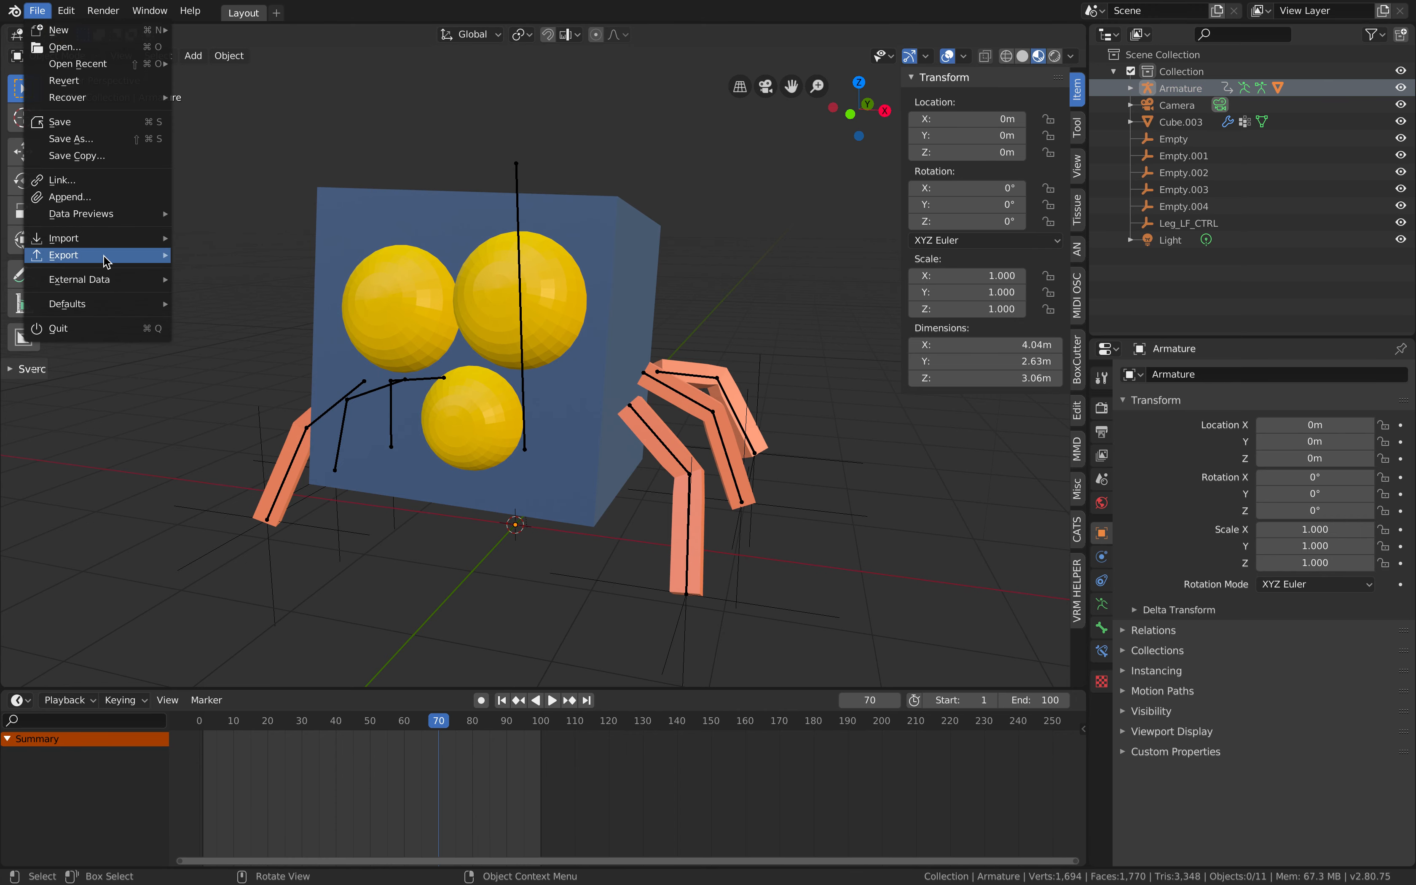
{"action": "mouse_move", "coordinate": [106, 256]}
{"action": "left_click", "coordinate": [234, 287]}
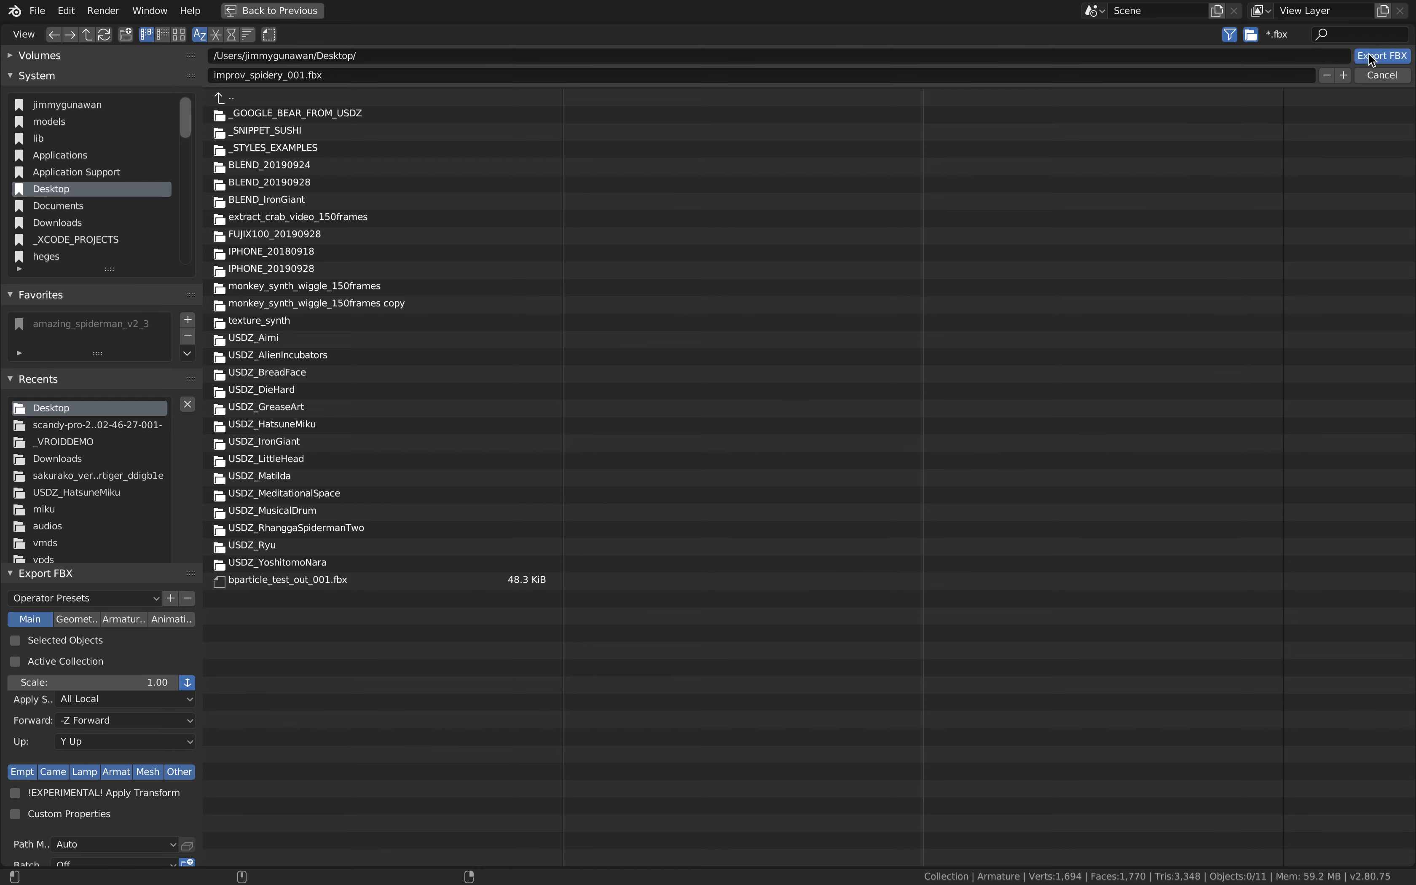
{"action": "left_click", "coordinate": [1381, 57]}
Step: Start a new file without saving the changes and delete all default objects
{"action": "left_click", "coordinate": [38, 11]}
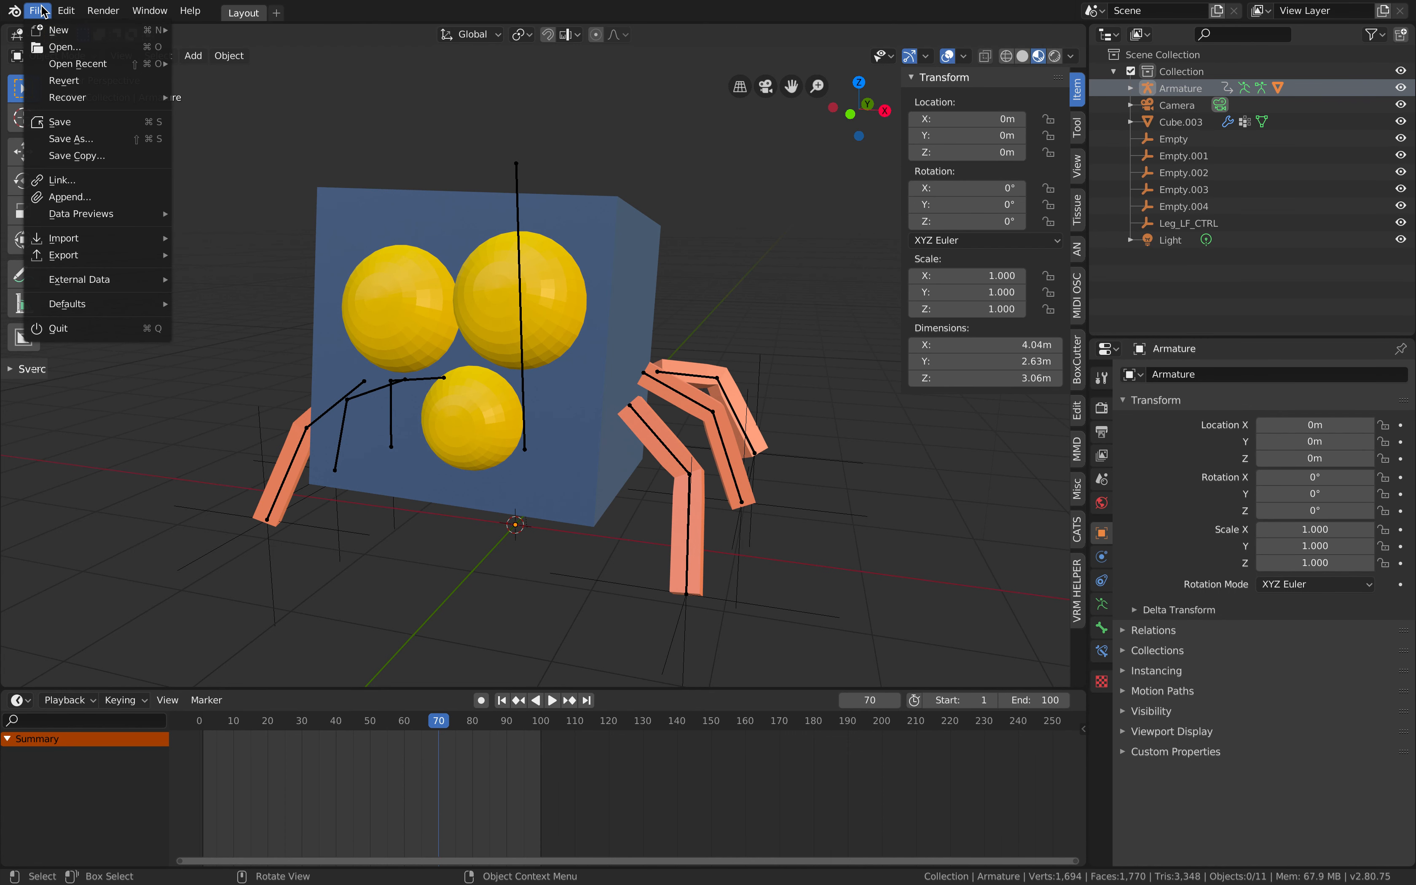
{"action": "mouse_move", "coordinate": [58, 32]}
{"action": "left_click", "coordinate": [206, 28]}
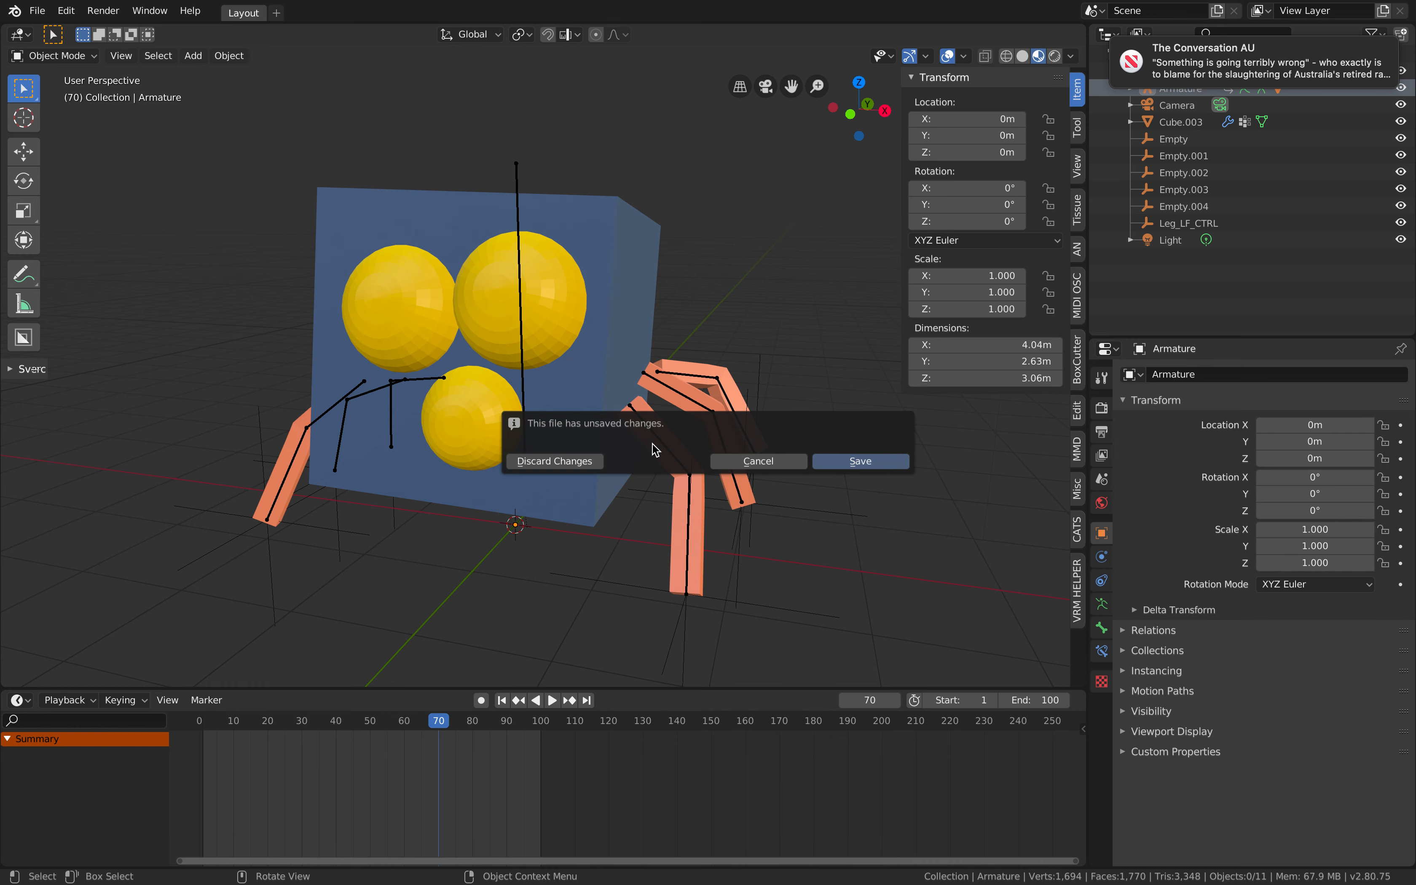
{"action": "left_click", "coordinate": [599, 464]}
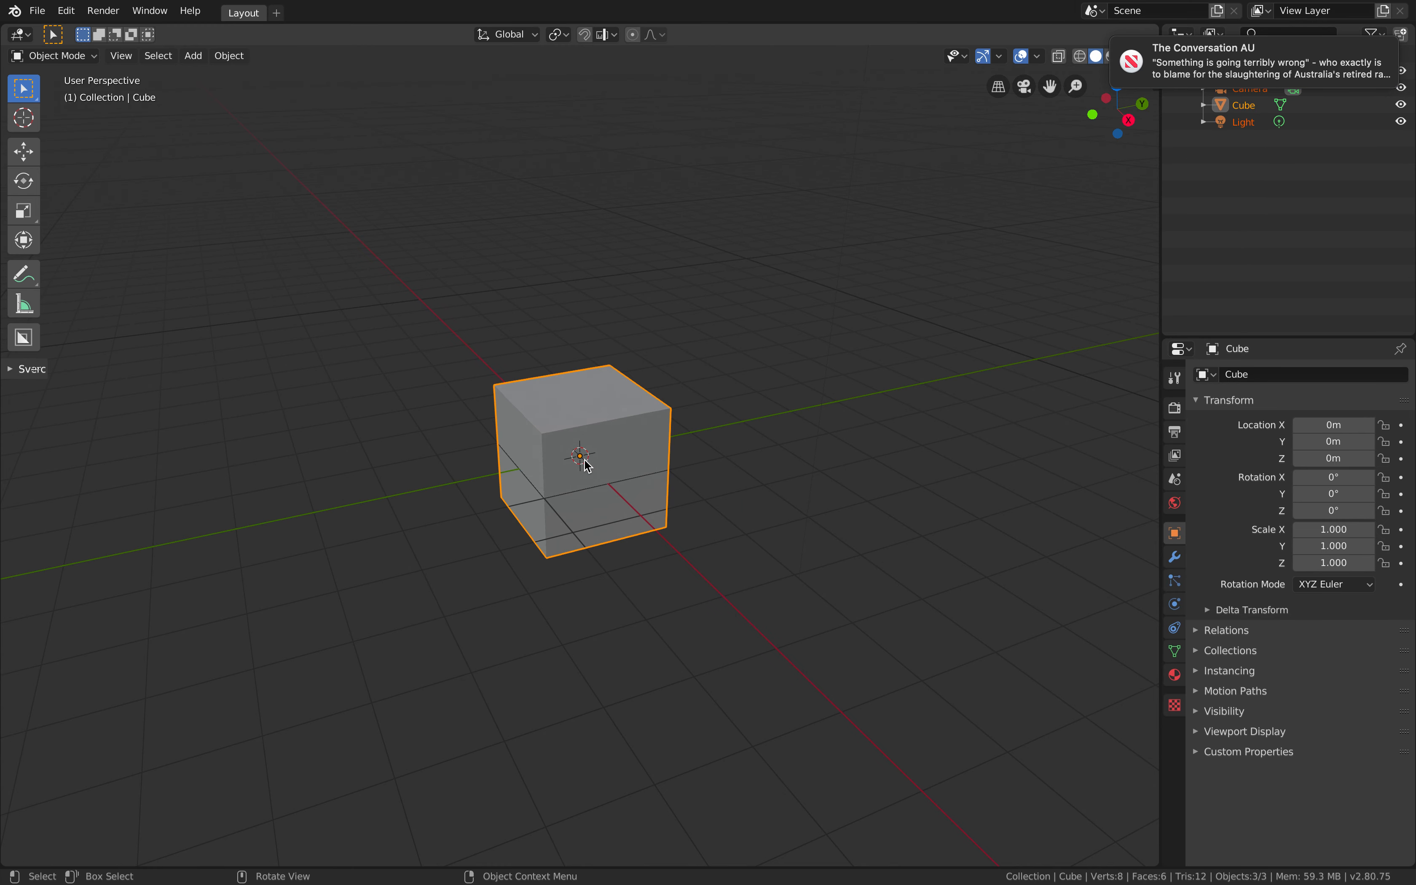
{"action": "key", "text": "a"}
{"action": "key", "text": "x"}
{"action": "left_click", "coordinate": [585, 465]}
Step: Import improv_spidery_001.fbx from the Desktop, sorting the files by modification date to find it
{"action": "left_click", "coordinate": [38, 11]}
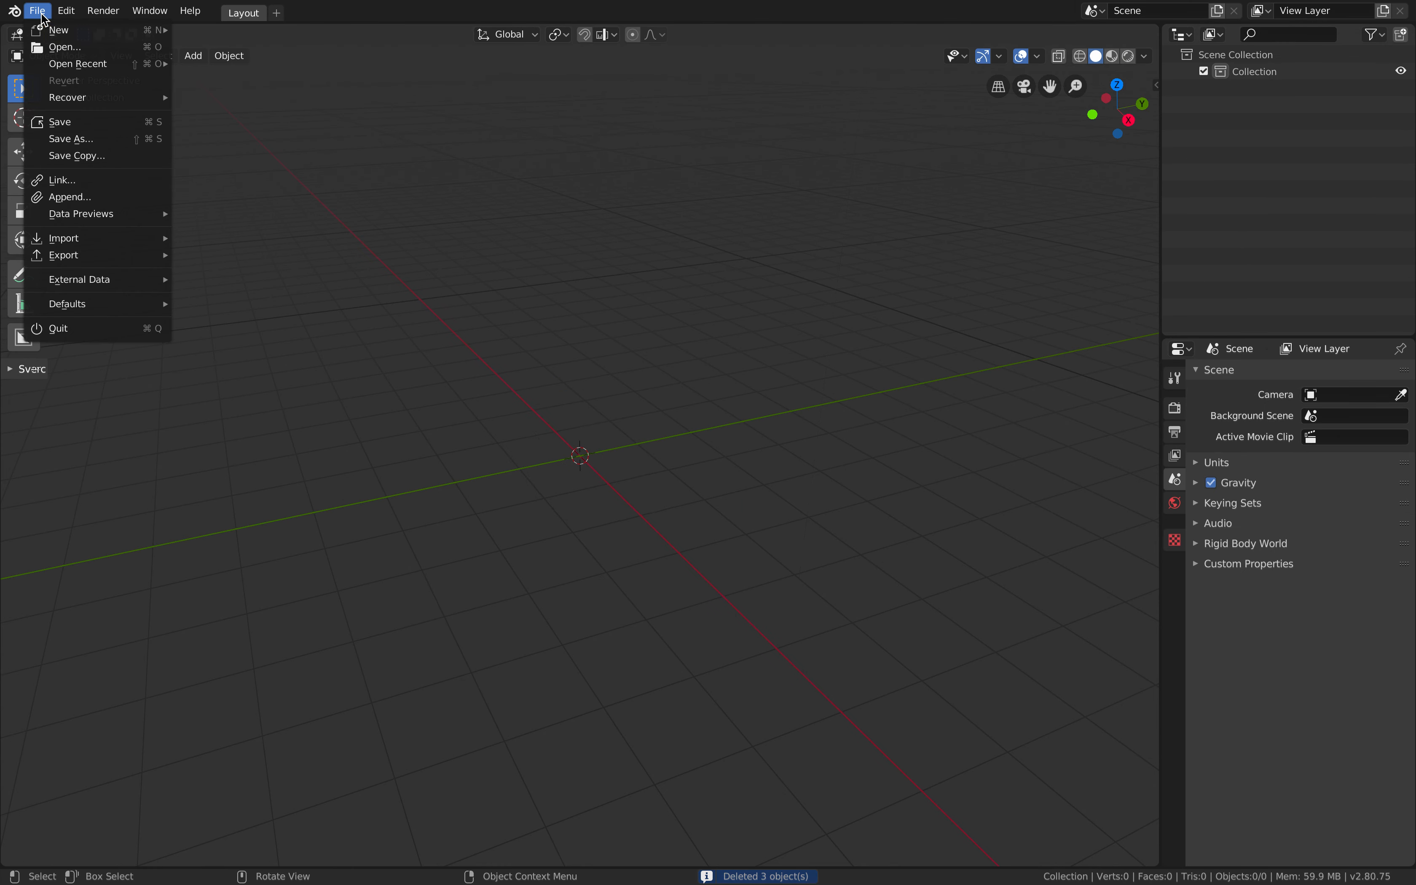
{"action": "mouse_move", "coordinate": [104, 238]}
{"action": "left_click", "coordinate": [276, 272]}
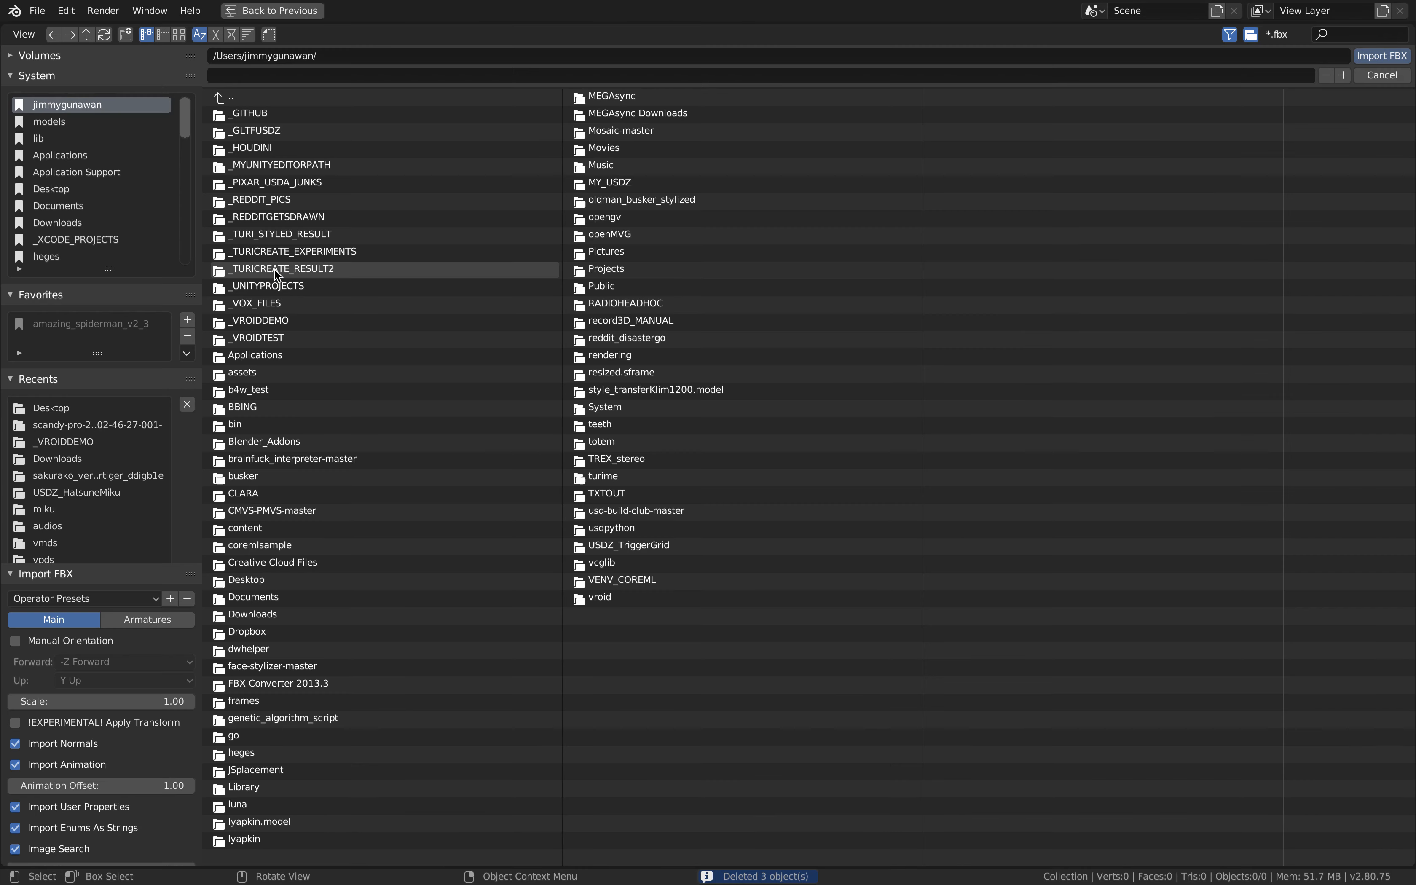
{"action": "left_click", "coordinate": [230, 35]}
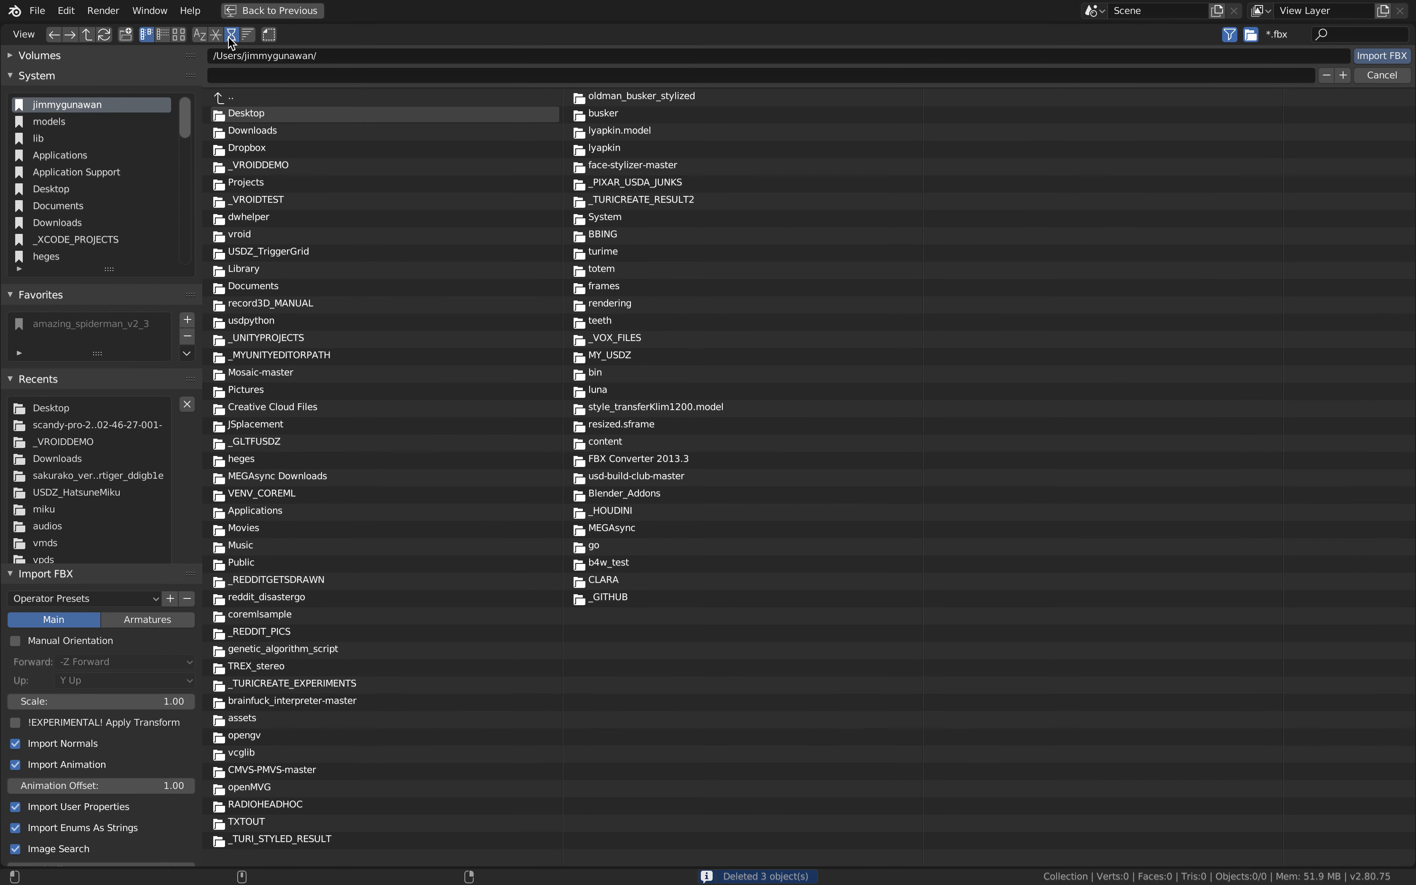
{"action": "left_click", "coordinate": [265, 115]}
{"action": "left_click", "coordinate": [334, 579]}
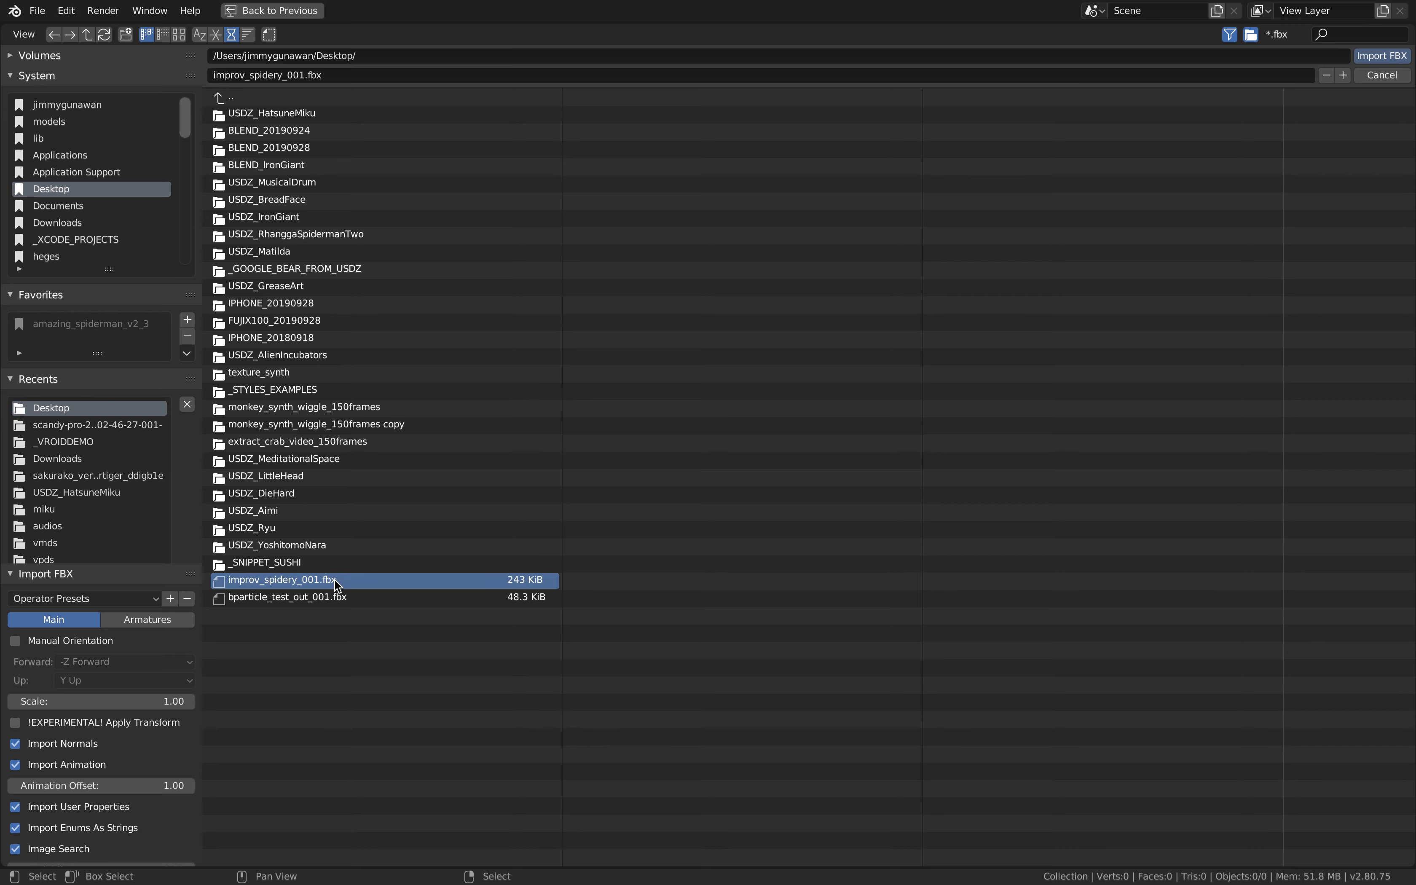
{"action": "double_click", "coordinate": [334, 579]}
Step: Play the imported animation and examine how the cube body and the legs move
{"action": "key", "text": "space"}
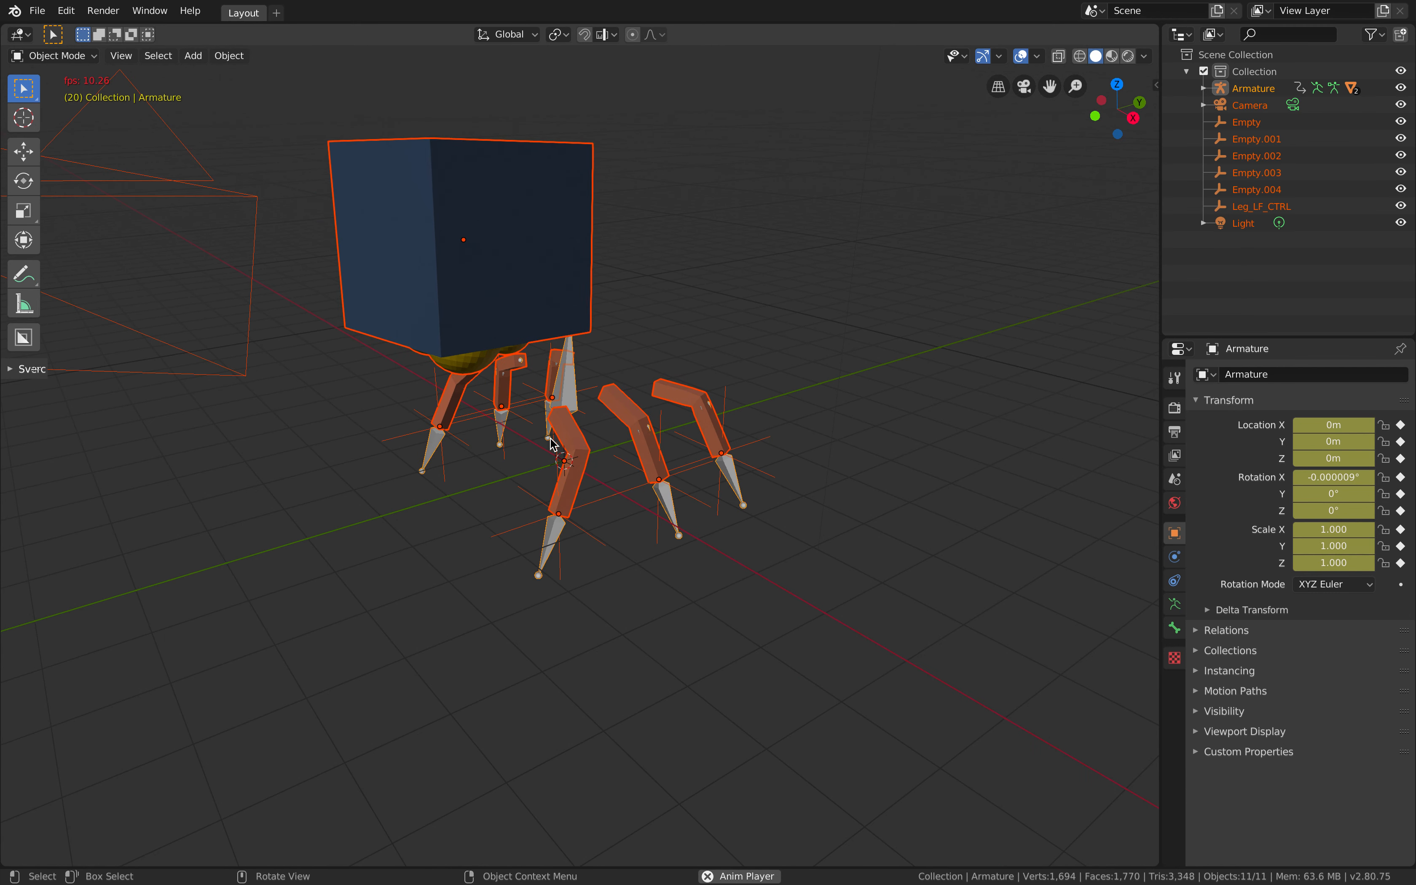
{"action": "middle_click_drag", "start_coordinate": [537, 451], "coordinate": [579, 447]}
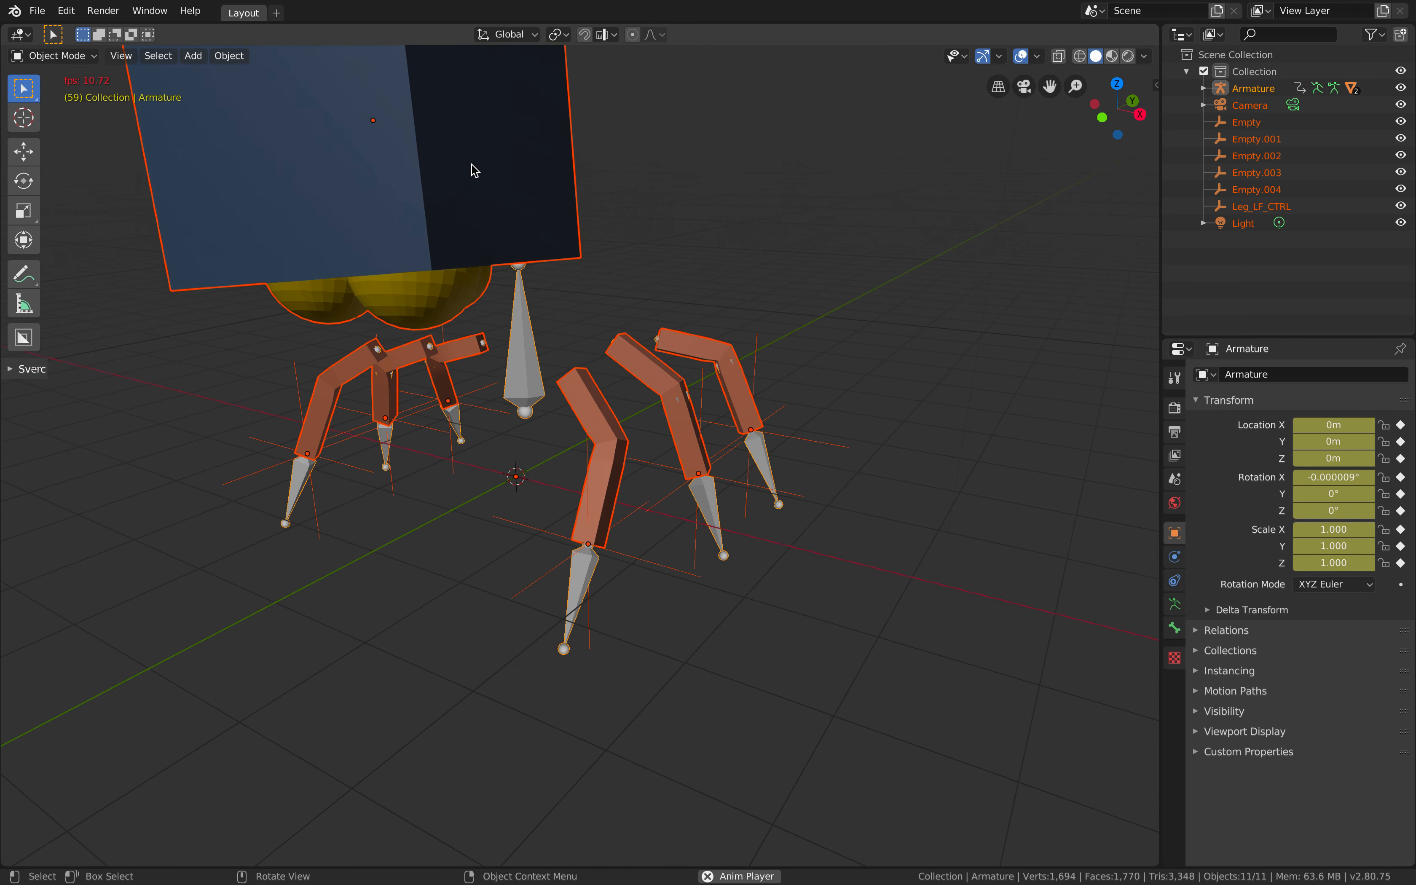
{"action": "left_click", "coordinate": [534, 192]}
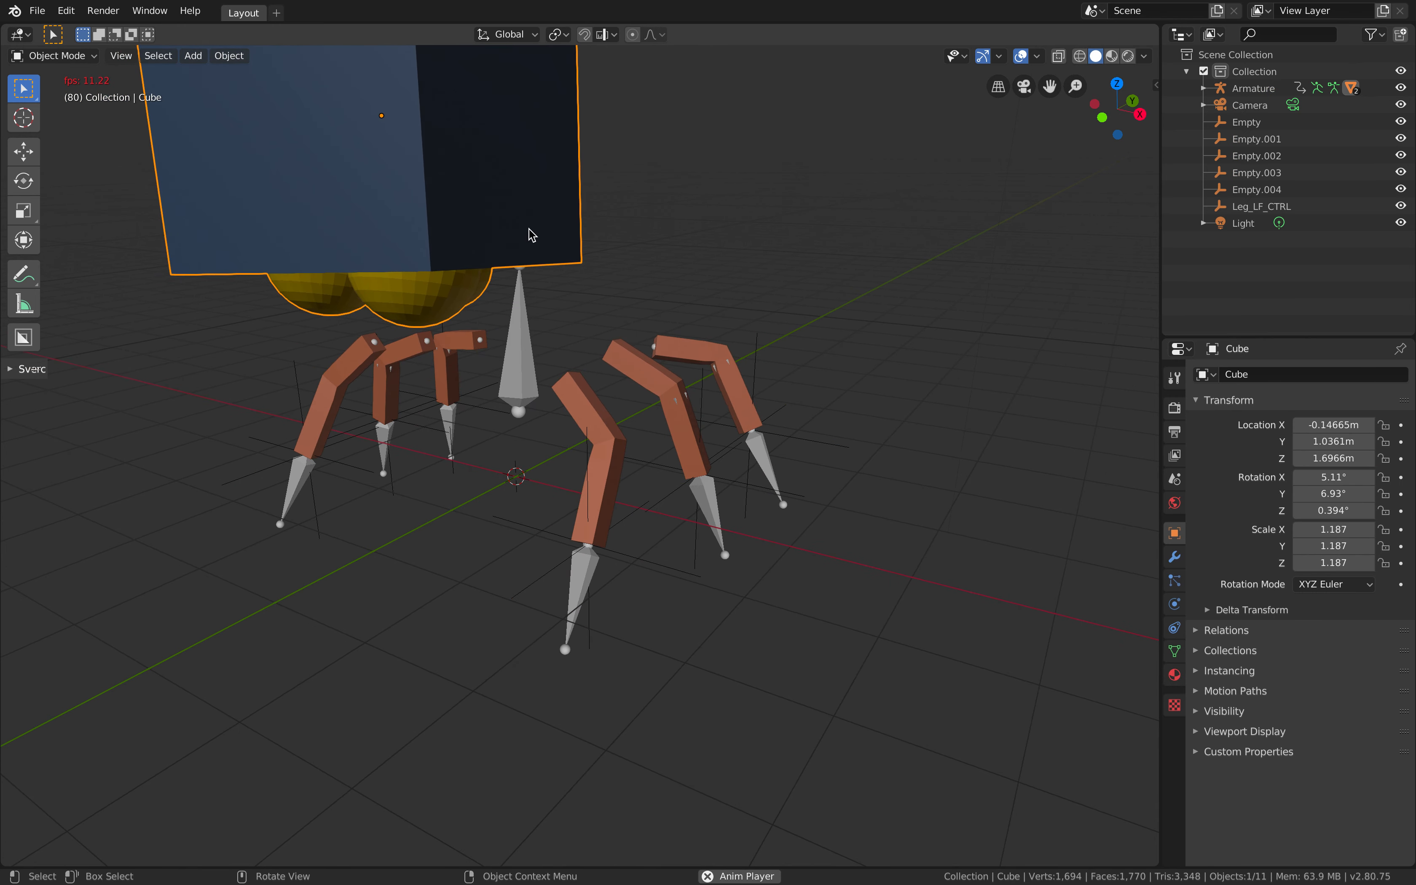
{"action": "scroll", "coordinate": [532, 252], "scroll_direction": "down", "scroll_amount": 2}
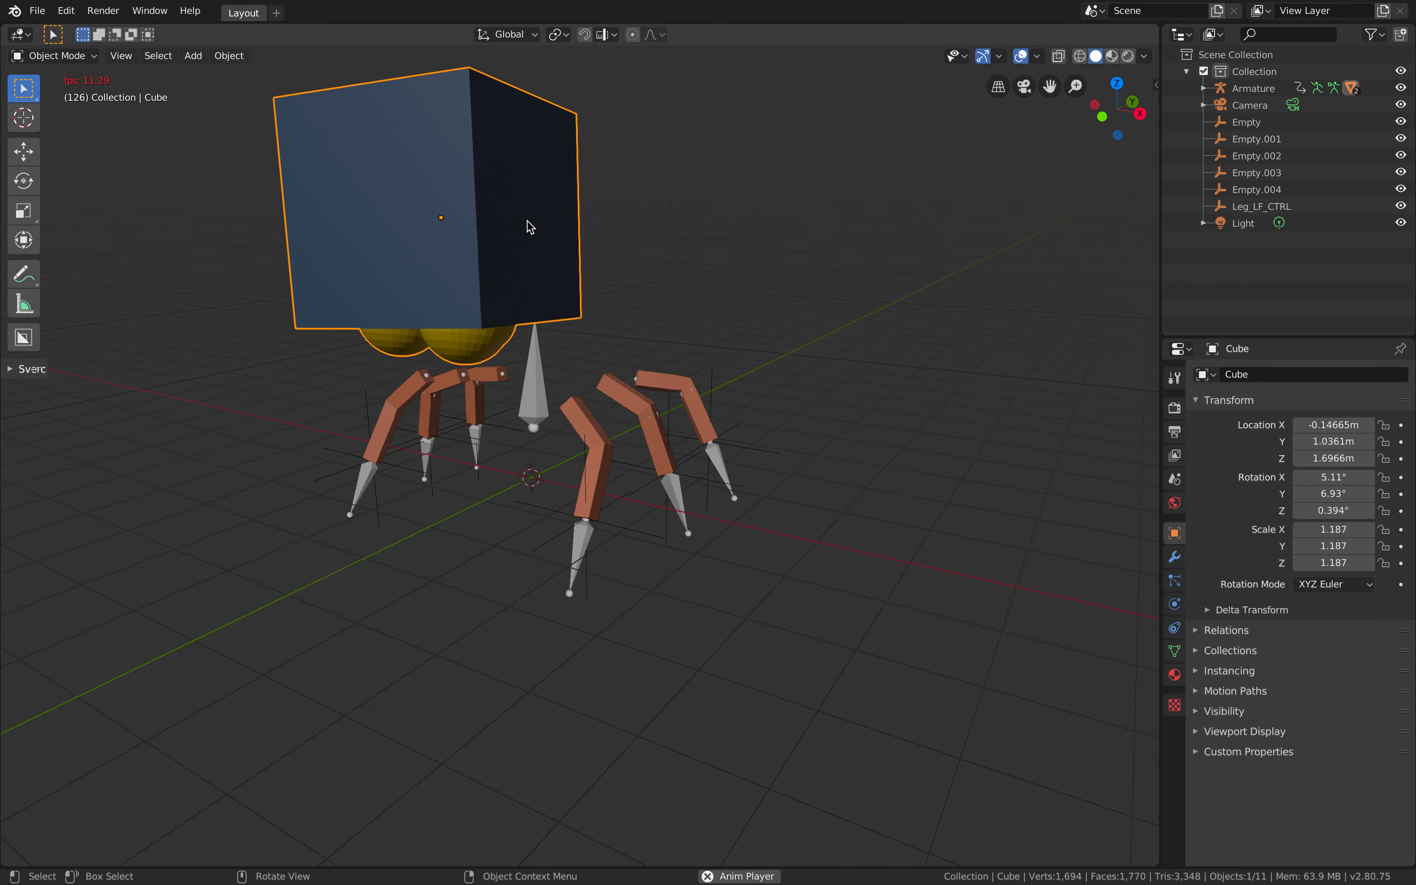
{"action": "key", "text": "space"}
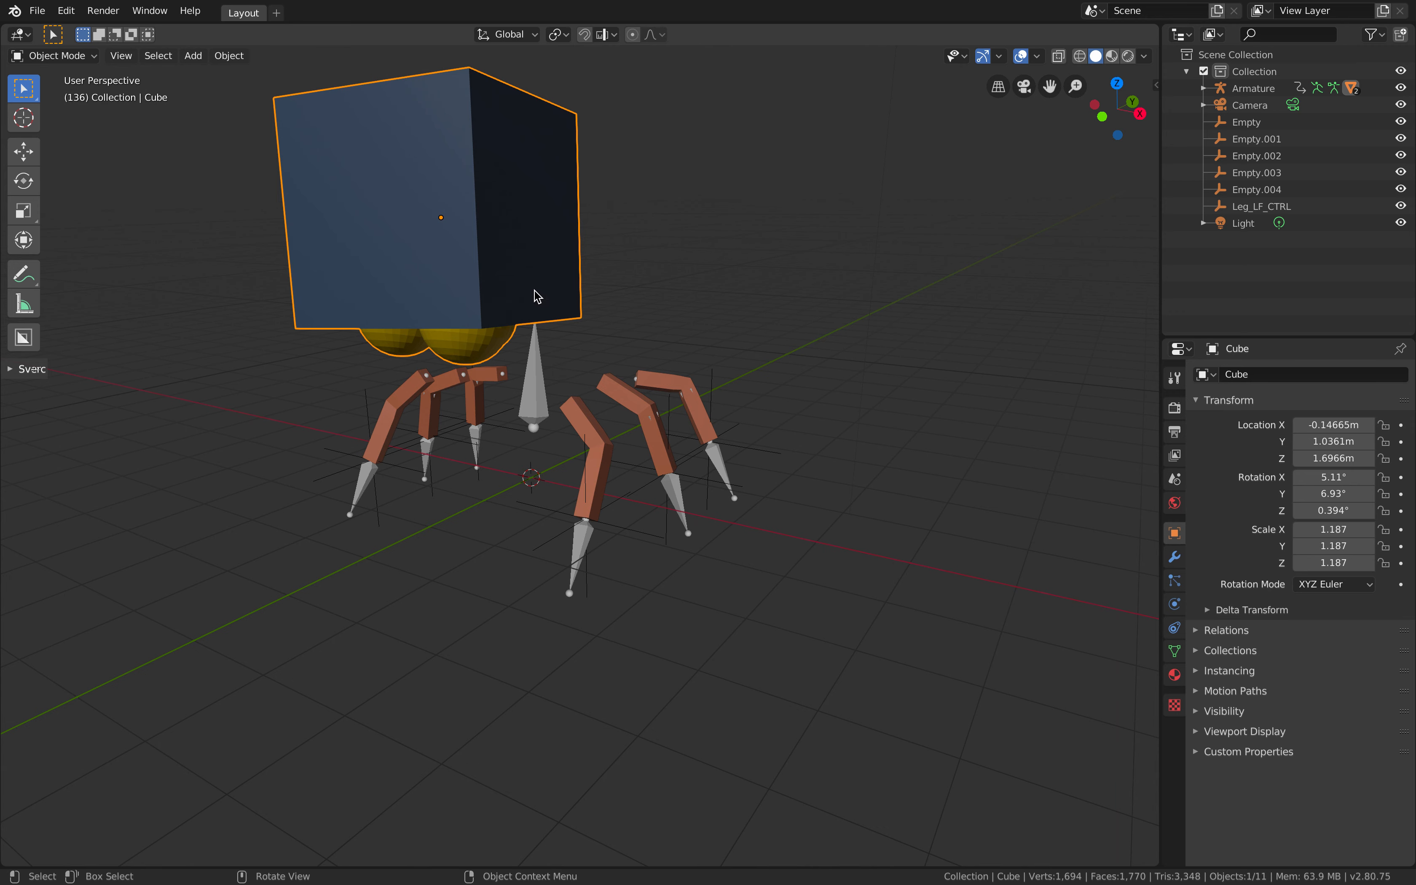
{"action": "left_click", "coordinate": [550, 355]}
{"action": "middle_click_drag", "start_coordinate": [692, 323], "coordinate": [721, 332], "text": "shift"}
{"action": "left_click", "coordinate": [579, 294]}
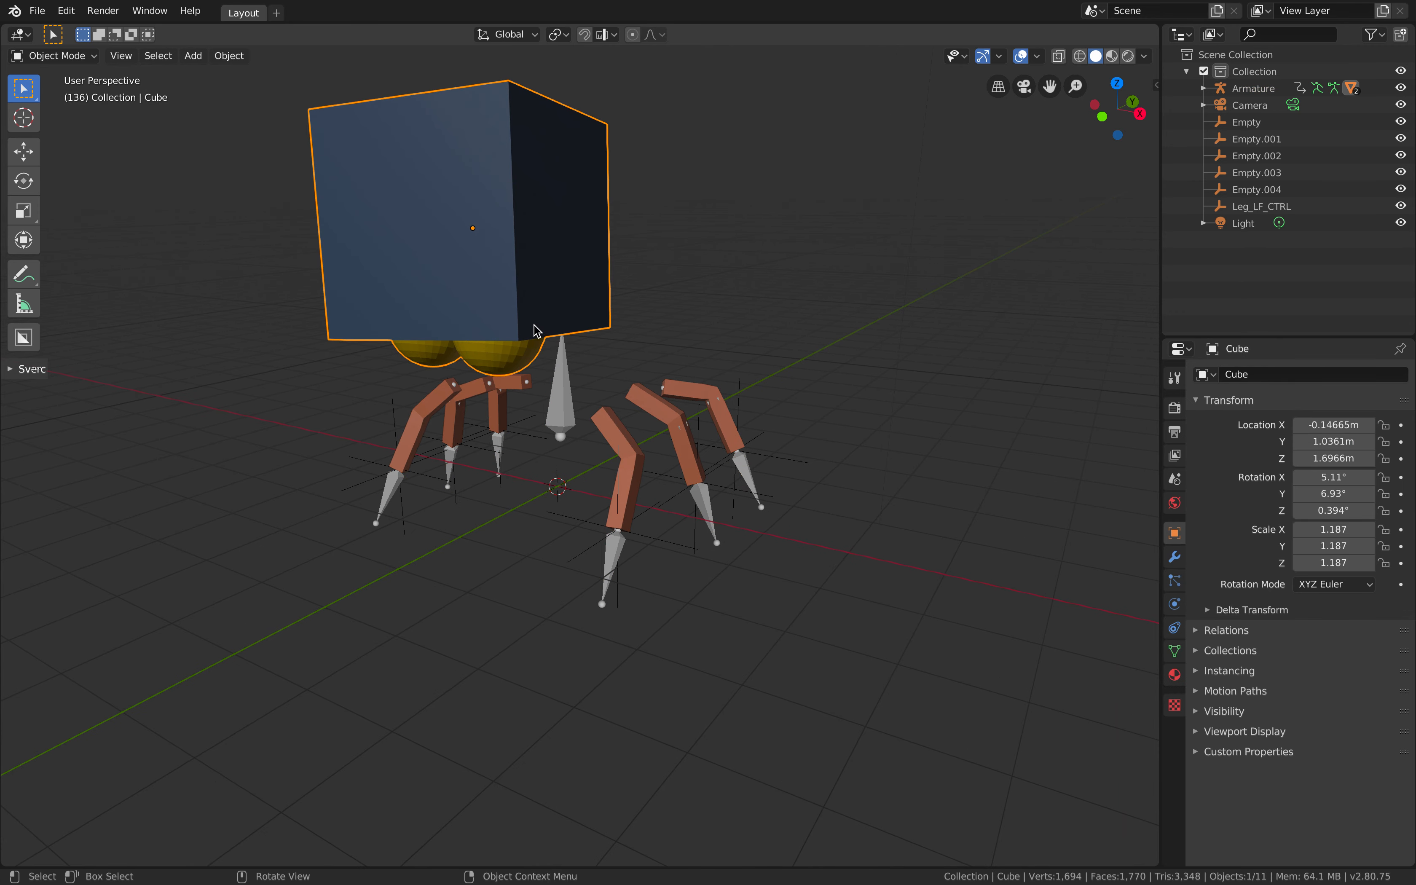
Step: Split the 3D viewport horizontally and turn the lower area into a Timeline
{"action": "left_click_drag", "start_coordinate": [1156, 46], "coordinate": [1151, 658]}
{"action": "left_click", "coordinate": [20, 661]}
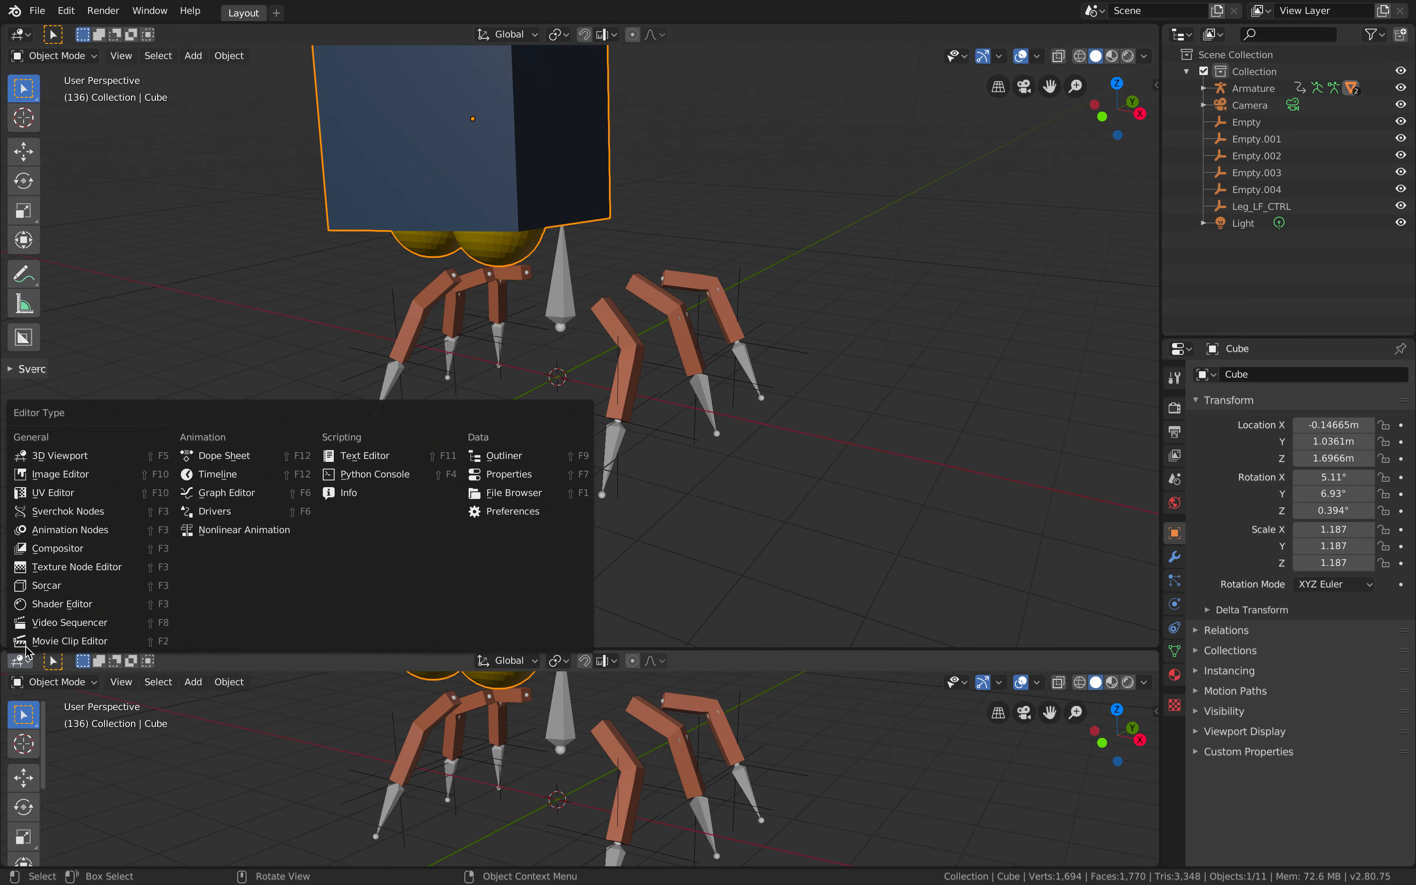
{"action": "left_click", "coordinate": [213, 475]}
Step: Scrub and play the animation while checking the keyframes of the armature and the cube in the timeline
{"action": "left_click_drag", "start_coordinate": [220, 680], "coordinate": [320, 680]}
{"action": "left_click", "coordinate": [625, 445]}
{"action": "key", "text": "space"}
{"action": "key", "text": "Escape"}
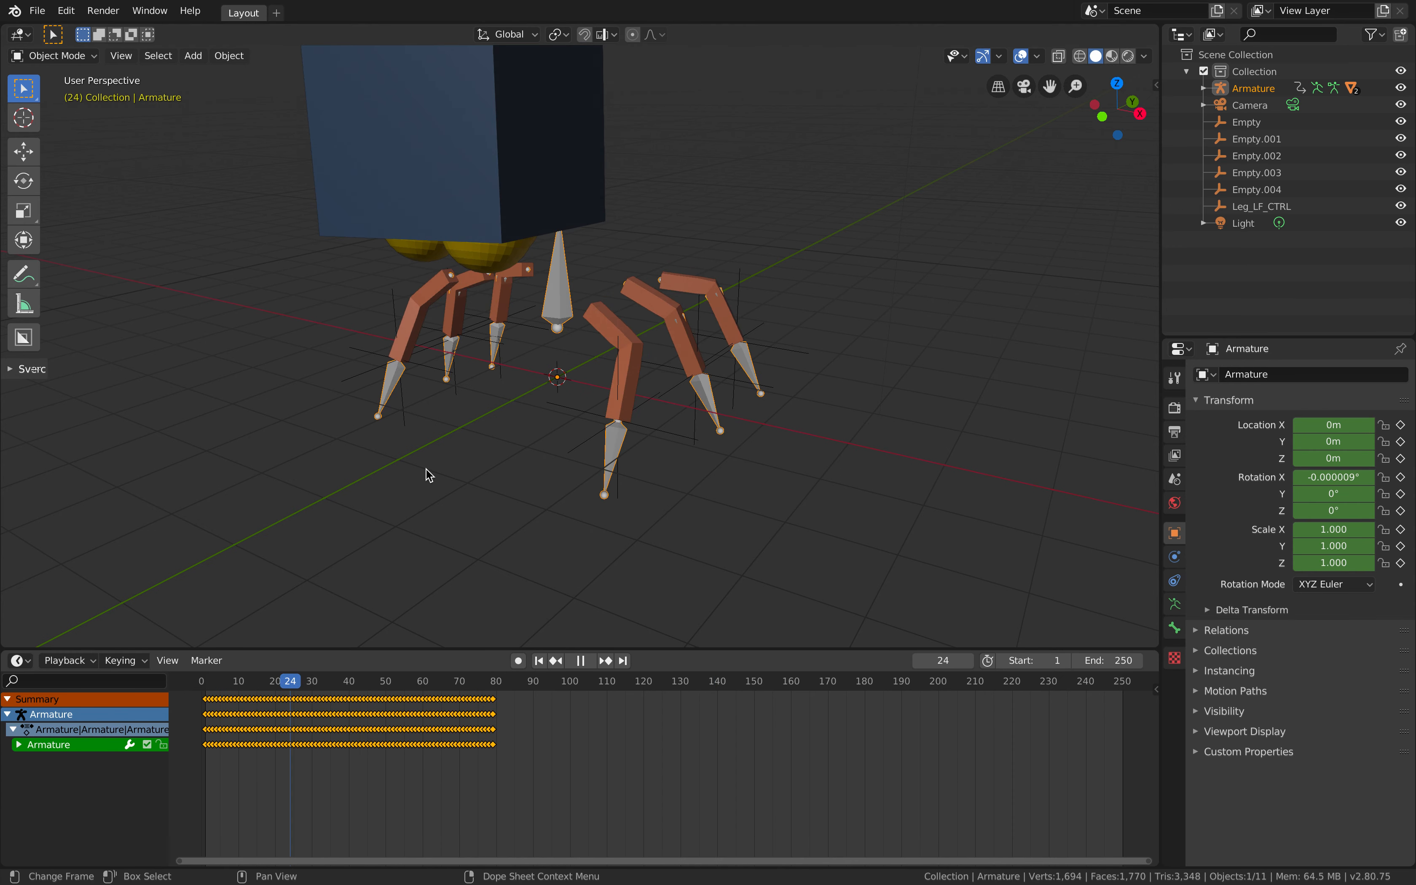
{"action": "left_click", "coordinate": [547, 120]}
{"action": "middle_click_drag", "start_coordinate": [571, 192], "coordinate": [629, 292]}
{"action": "key", "text": "space"}
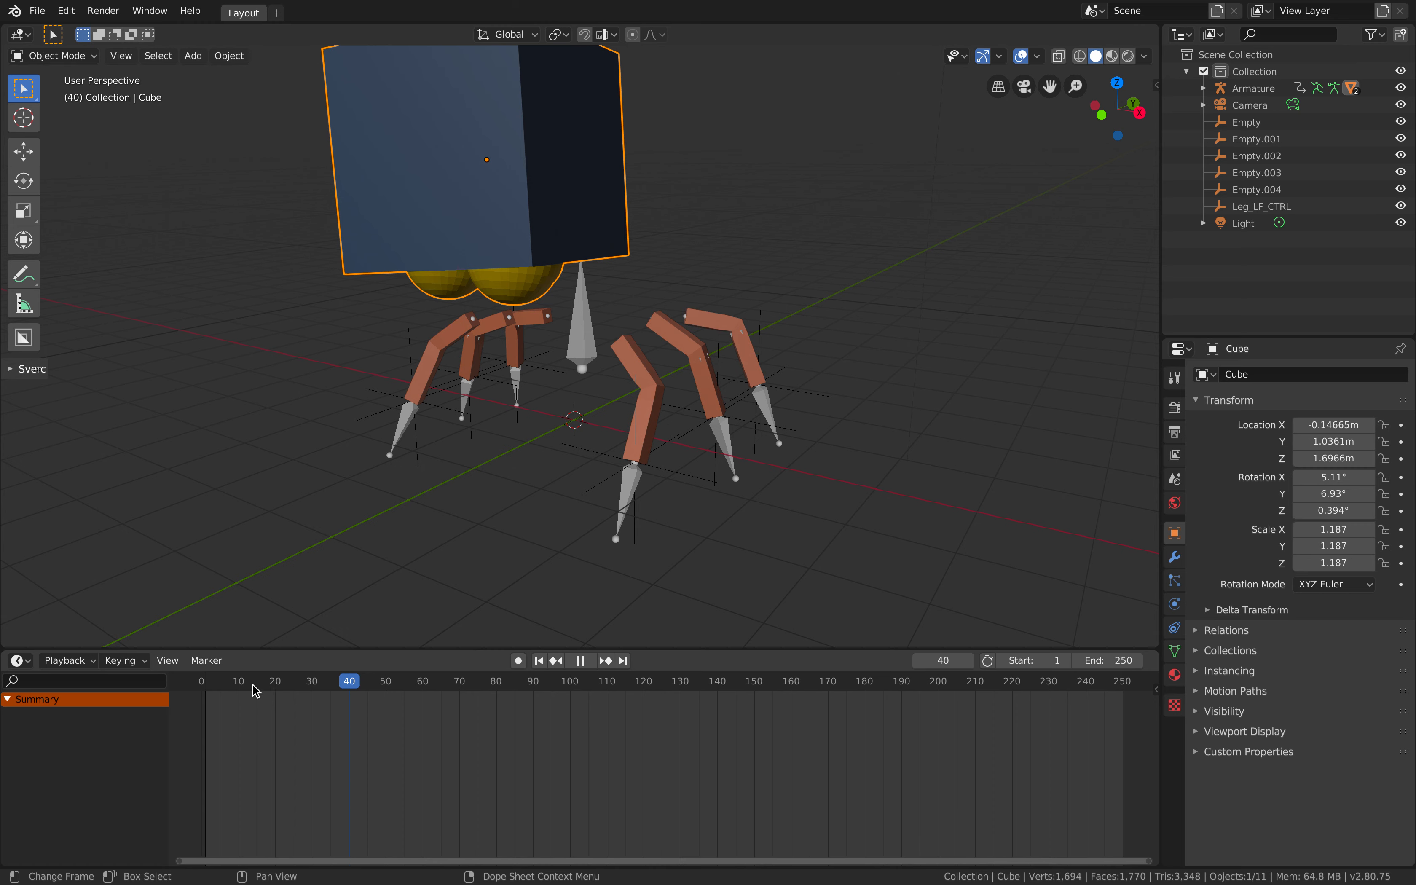
{"action": "left_click_drag", "start_coordinate": [563, 691], "coordinate": [289, 673]}
{"action": "middle_click_drag", "start_coordinate": [577, 393], "coordinate": [620, 257]}
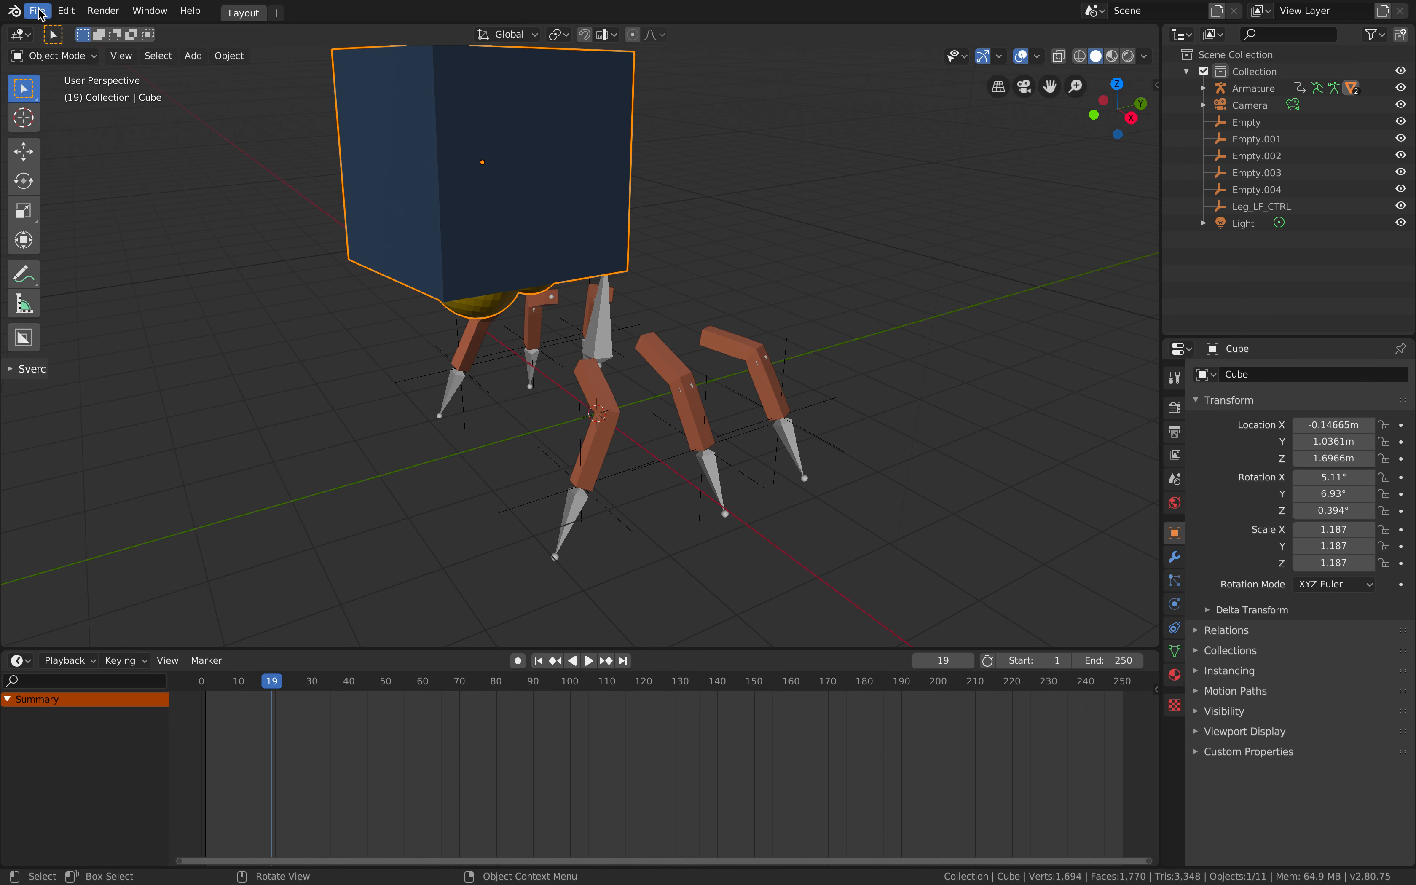
{"action": "left_click", "coordinate": [39, 13]}
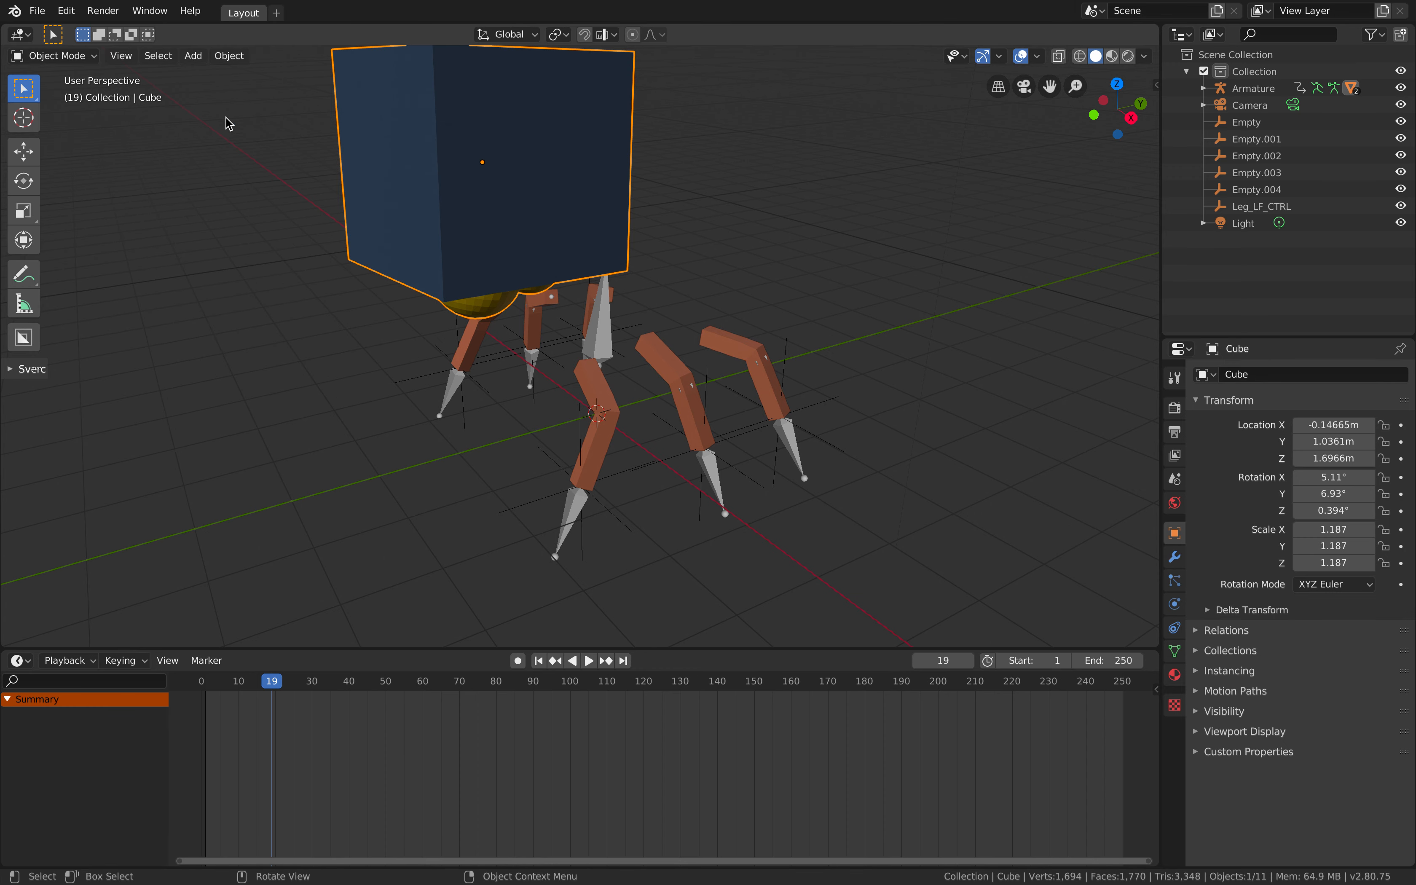
{"action": "left_click", "coordinate": [38, 11]}
{"action": "middle_click_drag", "start_coordinate": [560, 296], "coordinate": [578, 280]}
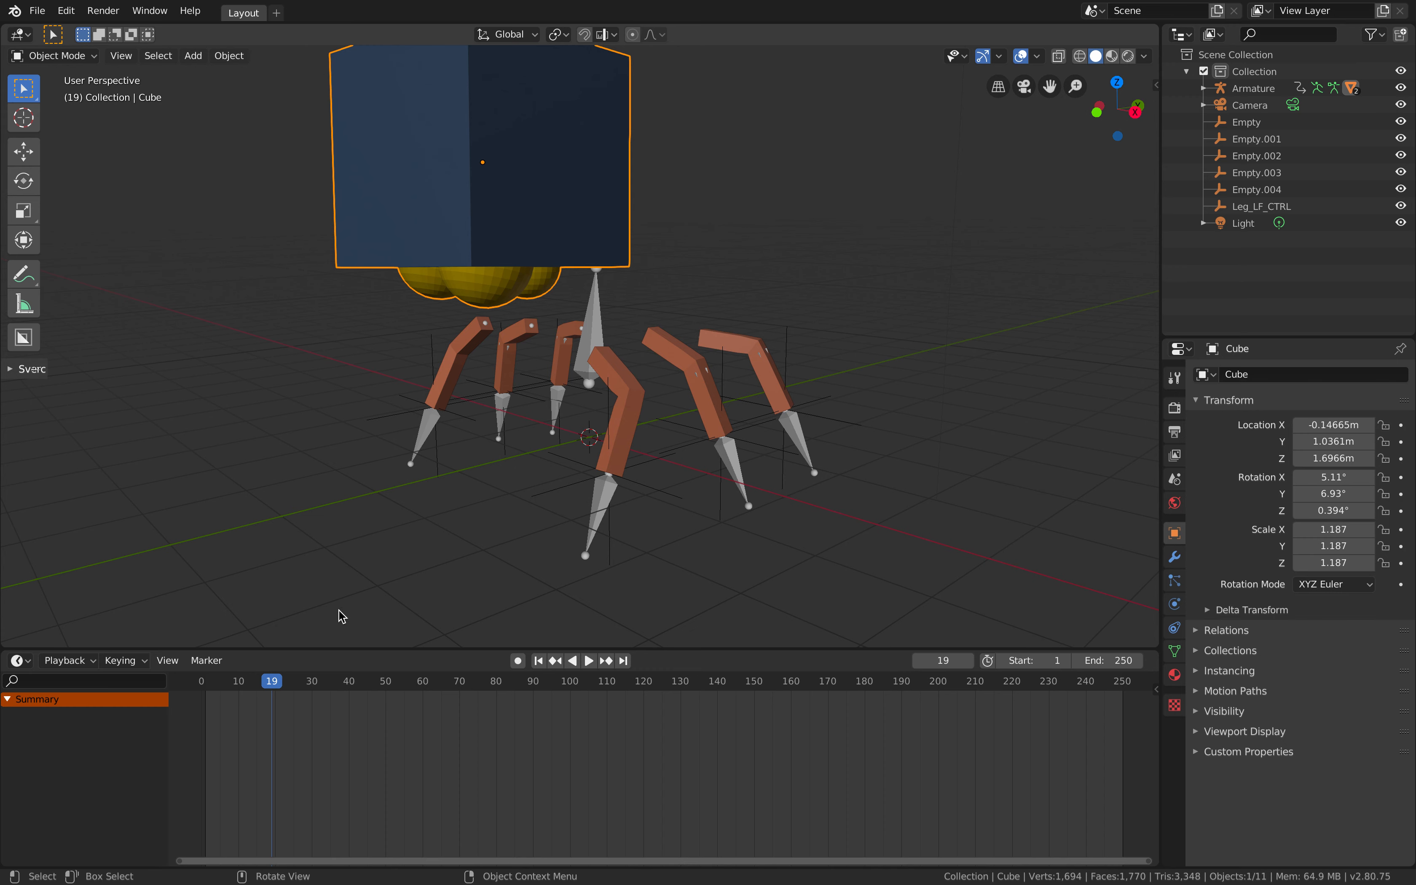
{"action": "middle_click_drag", "start_coordinate": [342, 617], "coordinate": [253, 89]}
{"action": "left_click", "coordinate": [241, 94]}
Step: Scrub and replay the animation up to frame 27, examining the leg bones with the armature selected
{"action": "left_click_drag", "start_coordinate": [233, 685], "coordinate": [338, 676]}
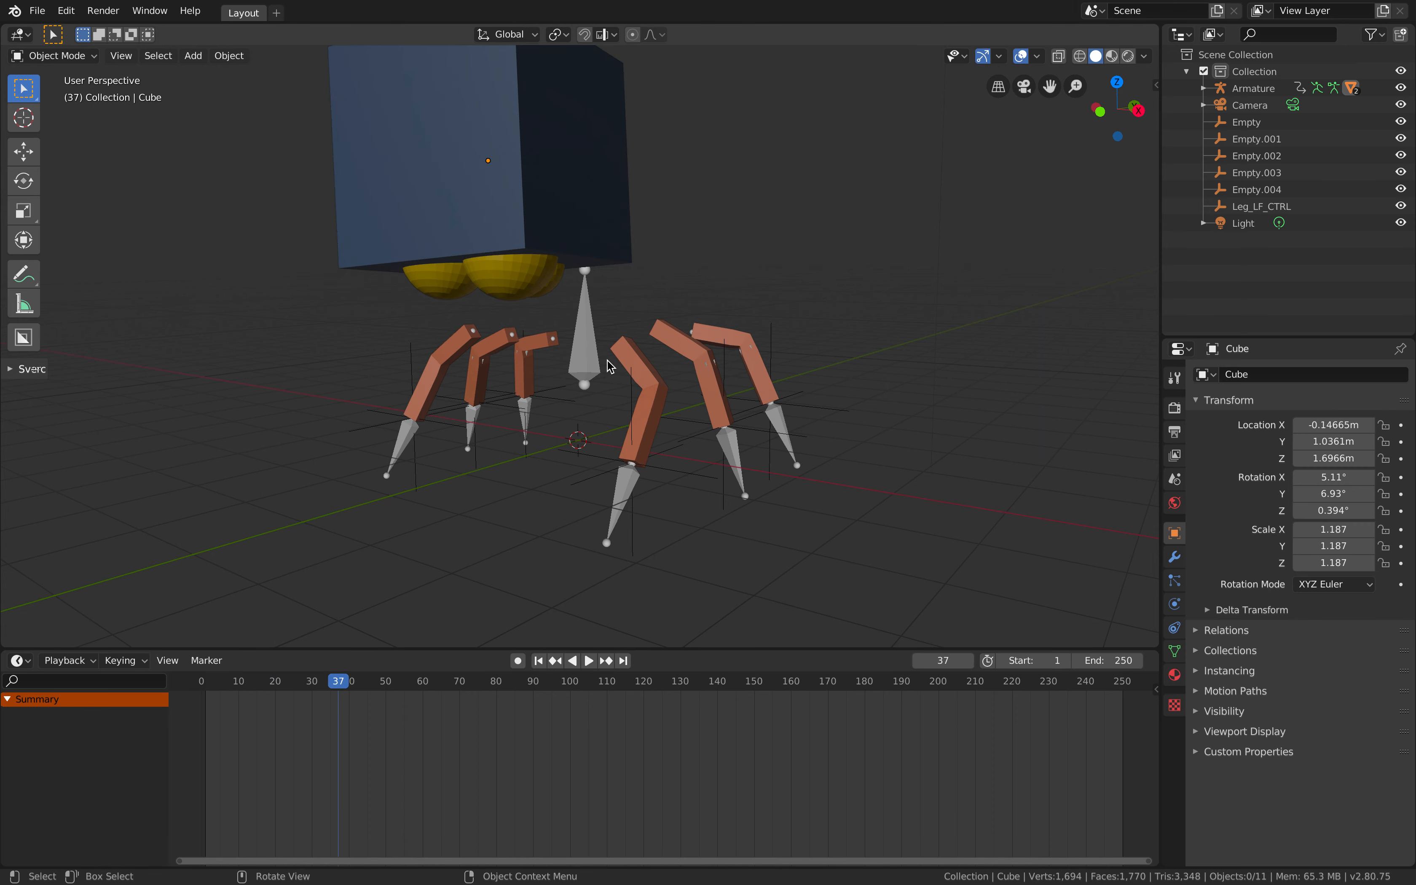
{"action": "middle_click_drag", "start_coordinate": [676, 434], "coordinate": [639, 351]}
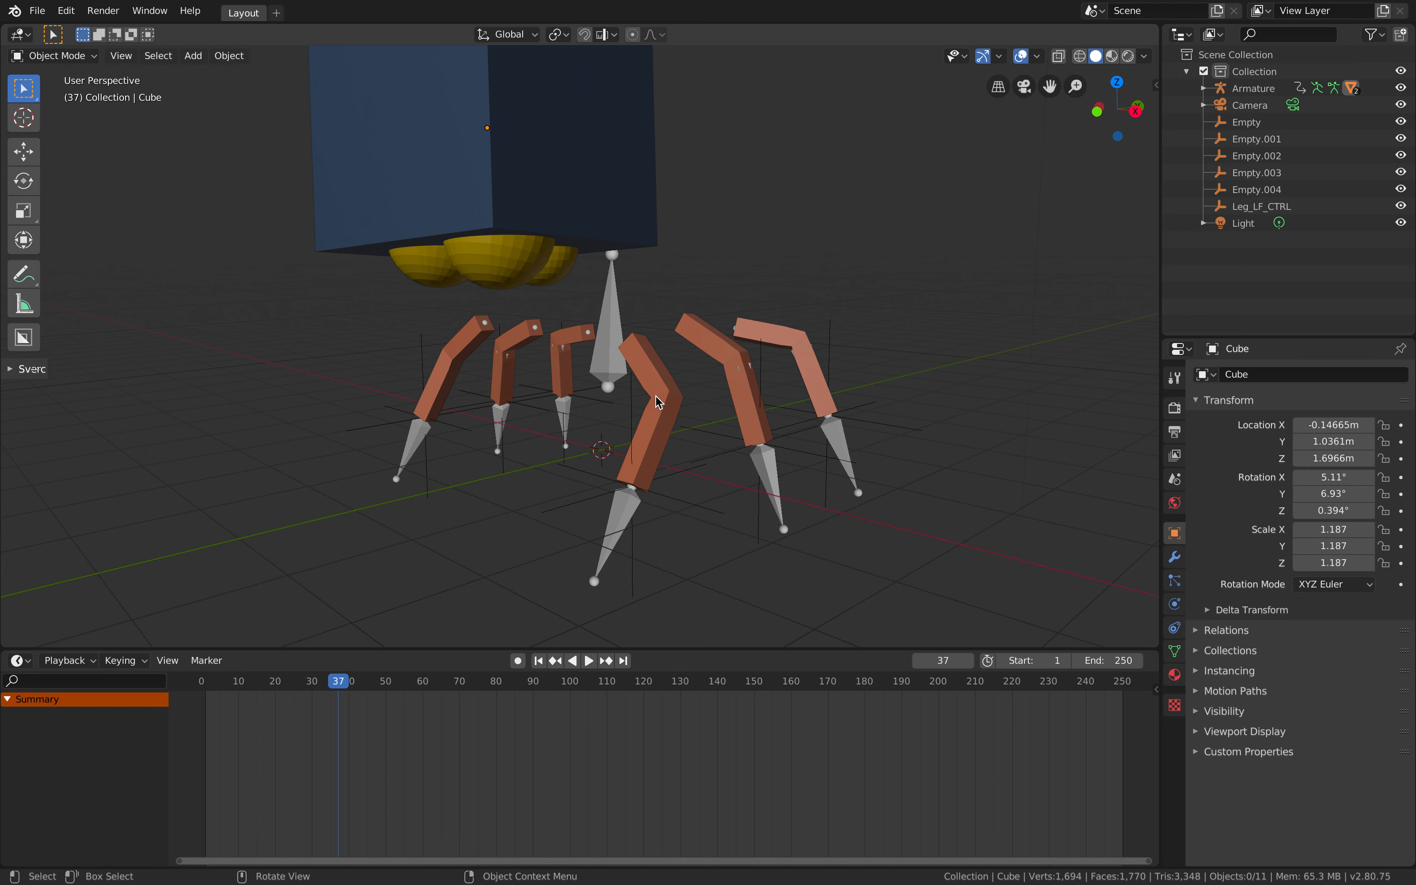
{"action": "middle_click_drag", "start_coordinate": [757, 382], "coordinate": [673, 370]}
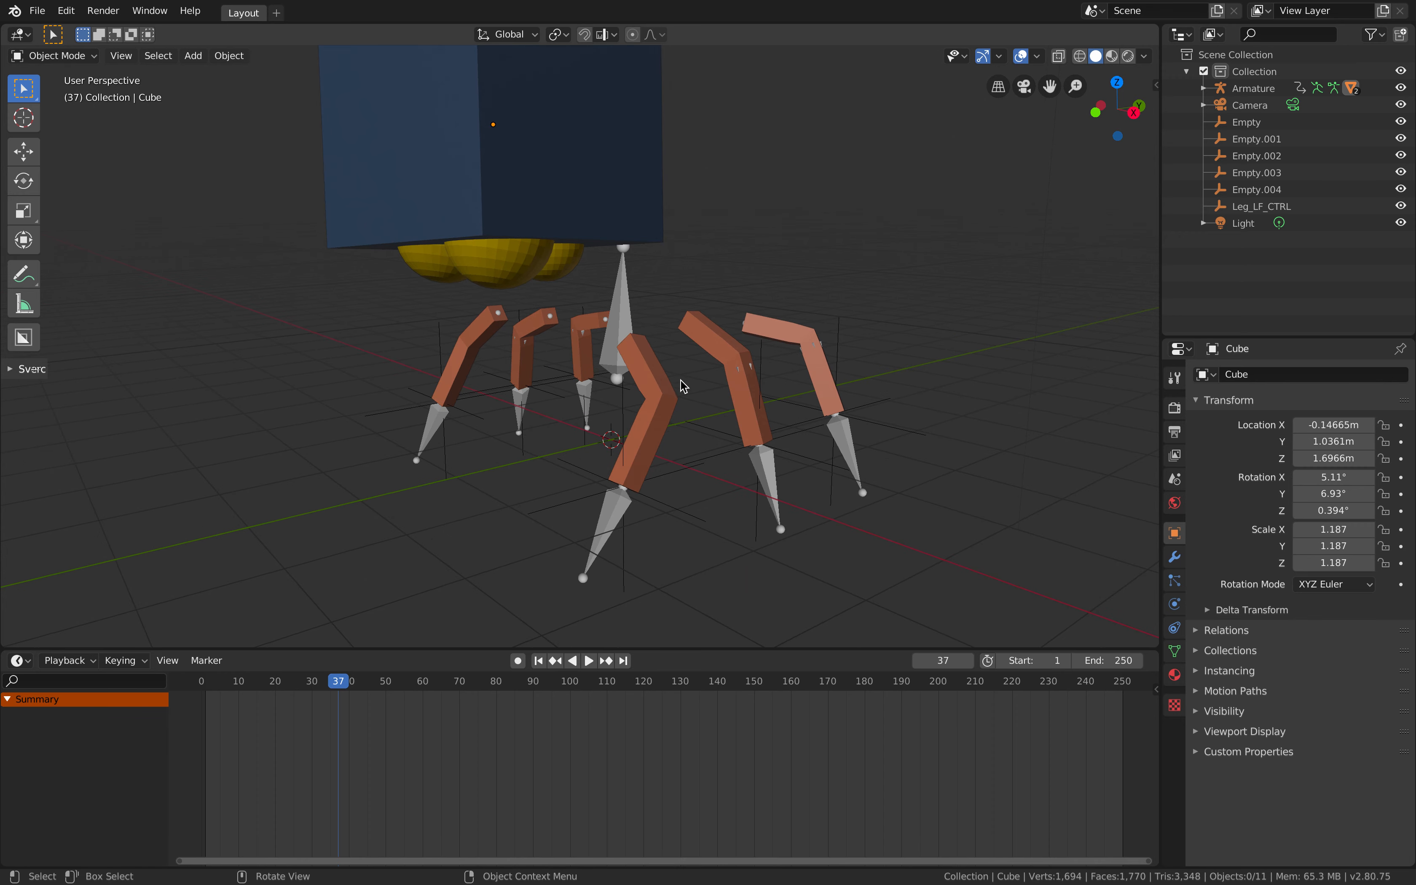
{"action": "key", "text": "space"}
{"action": "left_click_drag", "start_coordinate": [327, 679], "coordinate": [305, 655]}
{"action": "key", "text": "space"}
{"action": "left_click", "coordinate": [621, 300]}
{"action": "middle_click_drag", "start_coordinate": [622, 304], "coordinate": [592, 408]}
{"action": "left_click_drag", "start_coordinate": [442, 684], "coordinate": [300, 681]}
{"action": "middle_click_drag", "start_coordinate": [617, 298], "coordinate": [646, 298]}
{"action": "scroll", "coordinate": [731, 477], "scroll_direction": "up", "scroll_amount": 2}
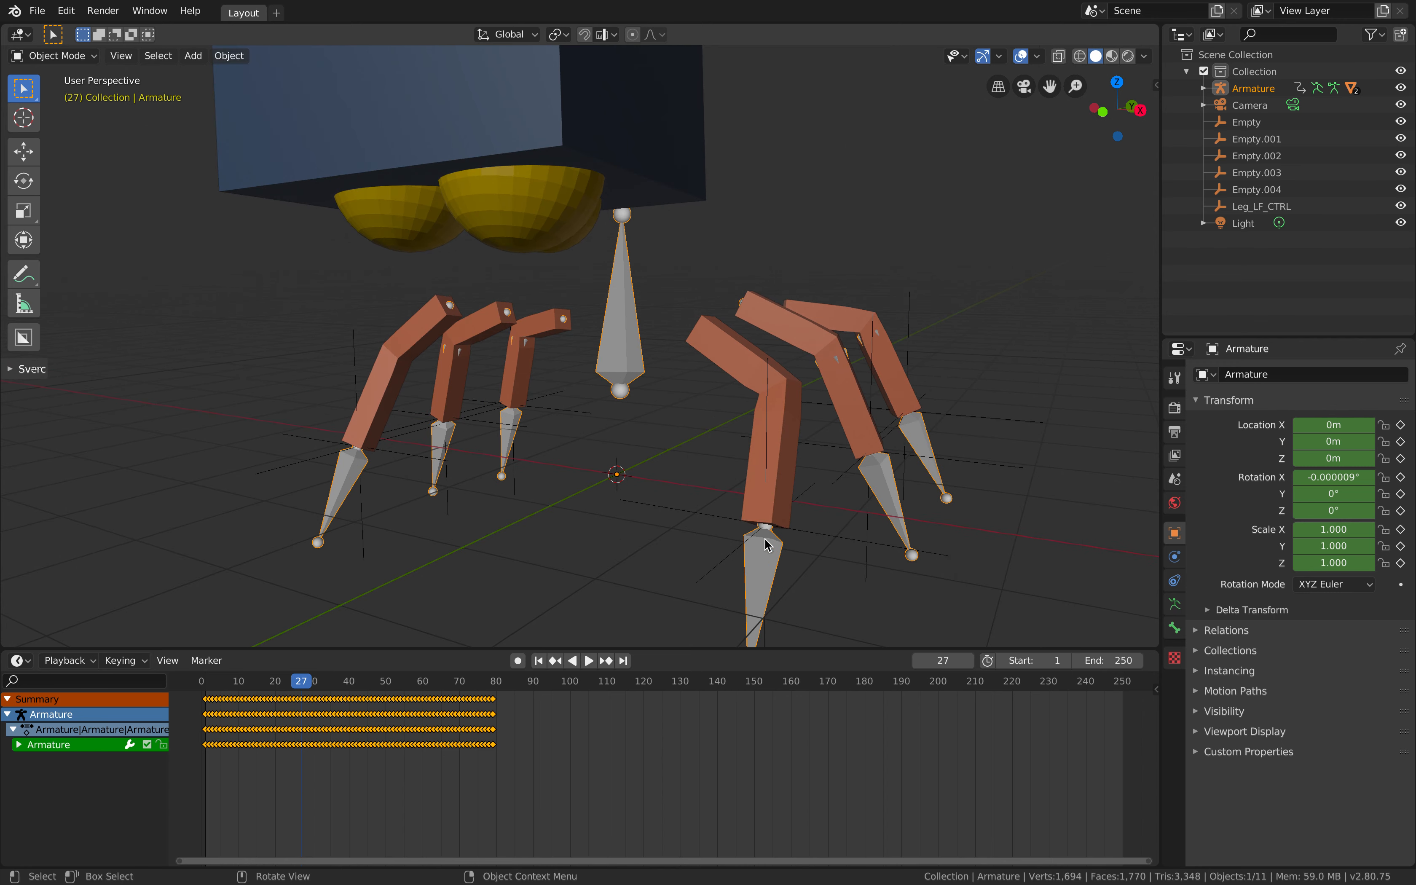
Step: Delete the Leg_LF_CTRL empty at the nearest leg of the imported character
{"action": "middle_click_drag", "start_coordinate": [737, 555], "coordinate": [684, 518]}
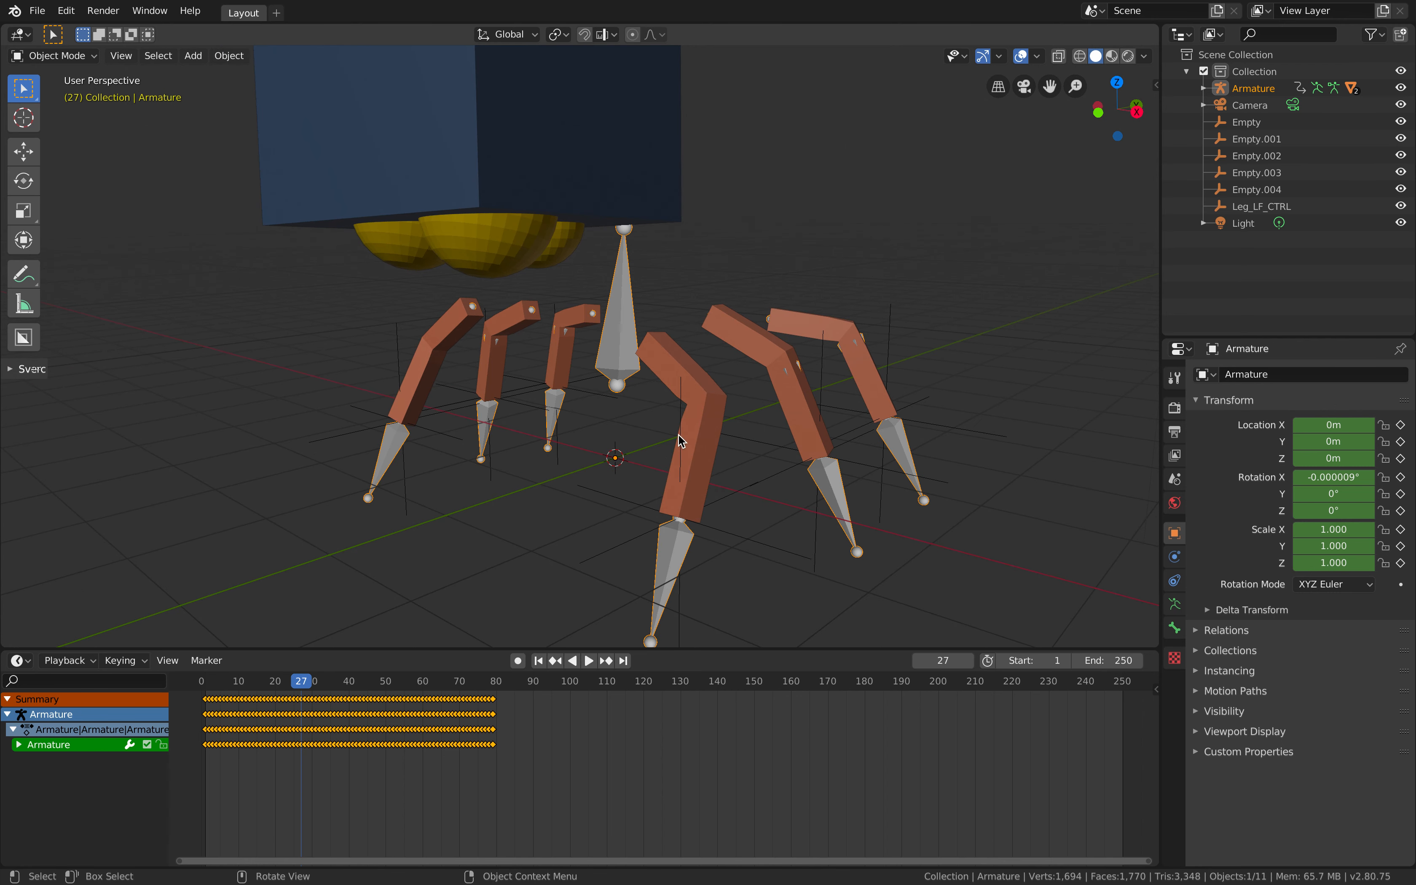
{"action": "left_click", "coordinate": [680, 420]}
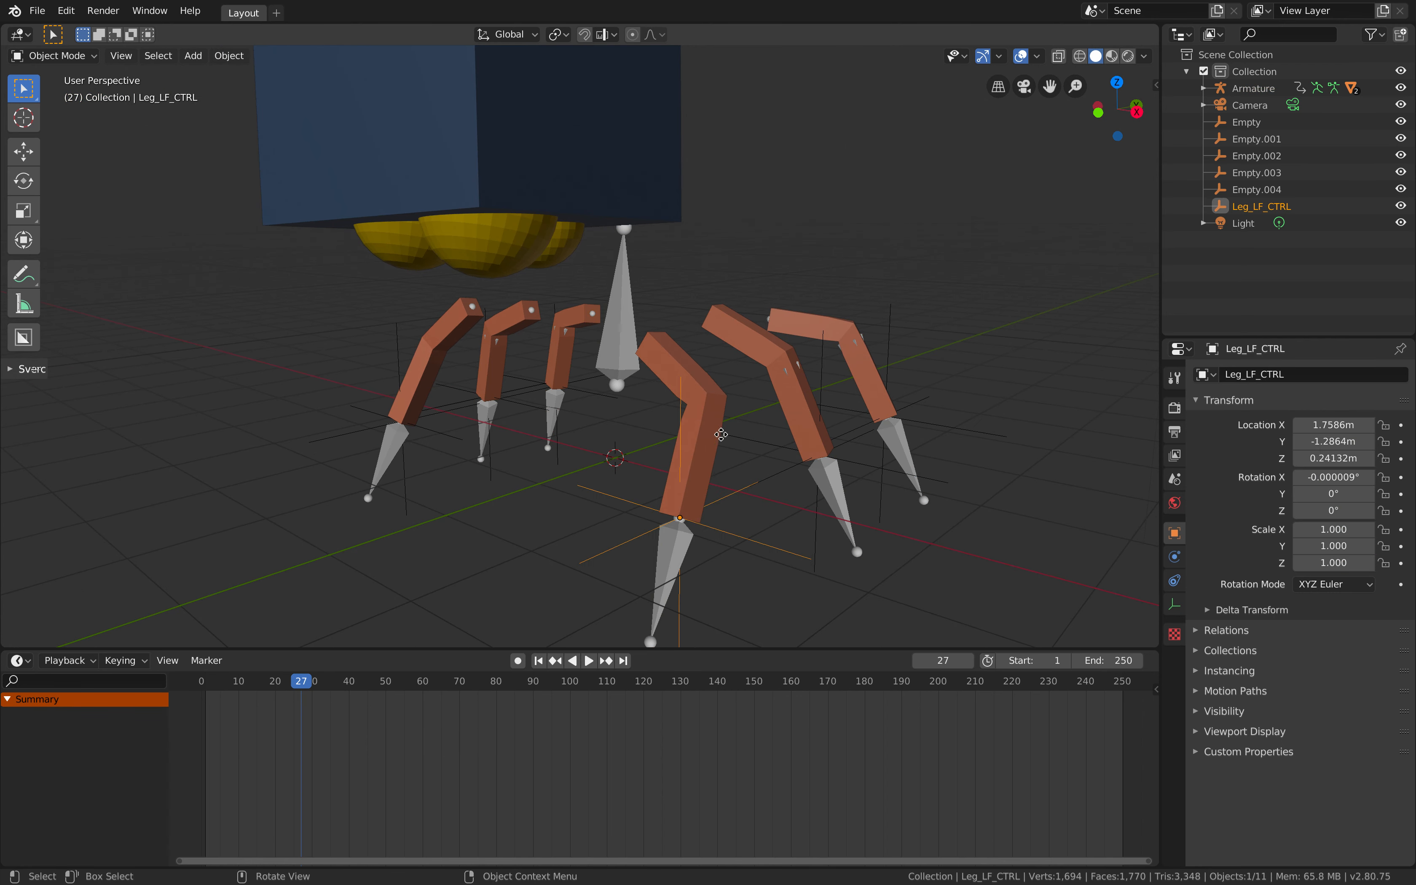
{"action": "key", "text": "x"}
{"action": "left_click", "coordinate": [646, 430]}
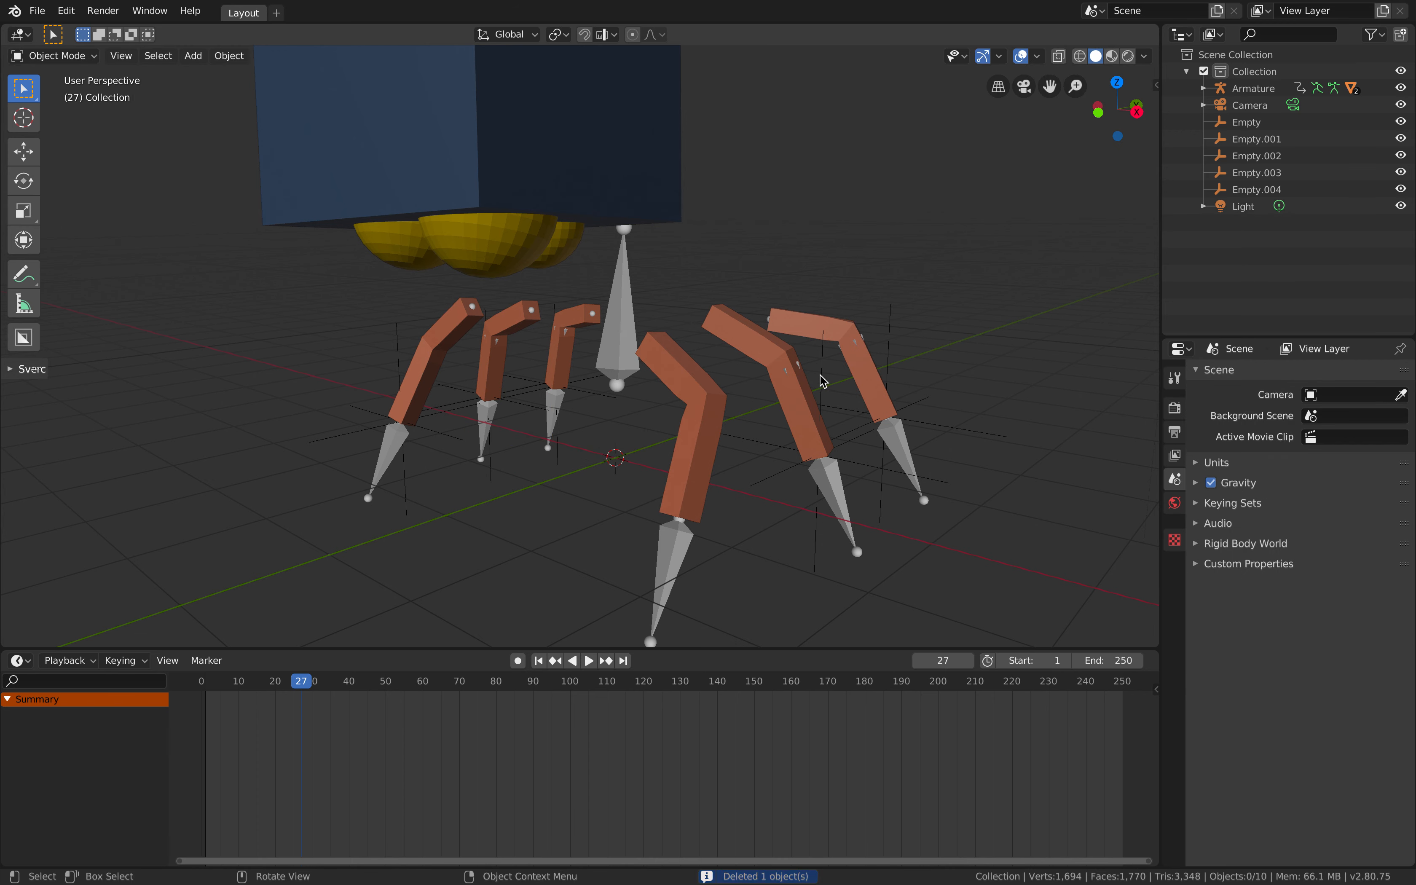
Step: Delete Empty and Empty.001, the control empties of the other two legs on the same side
{"action": "left_click", "coordinate": [824, 381]}
{"action": "key", "text": "x"}
{"action": "left_click", "coordinate": [871, 227]}
{"action": "left_click", "coordinate": [895, 323]}
{"action": "key", "text": "g"}
{"action": "left_click", "coordinate": [927, 262]}
{"action": "key", "text": "x"}
{"action": "left_click", "coordinate": [932, 265]}
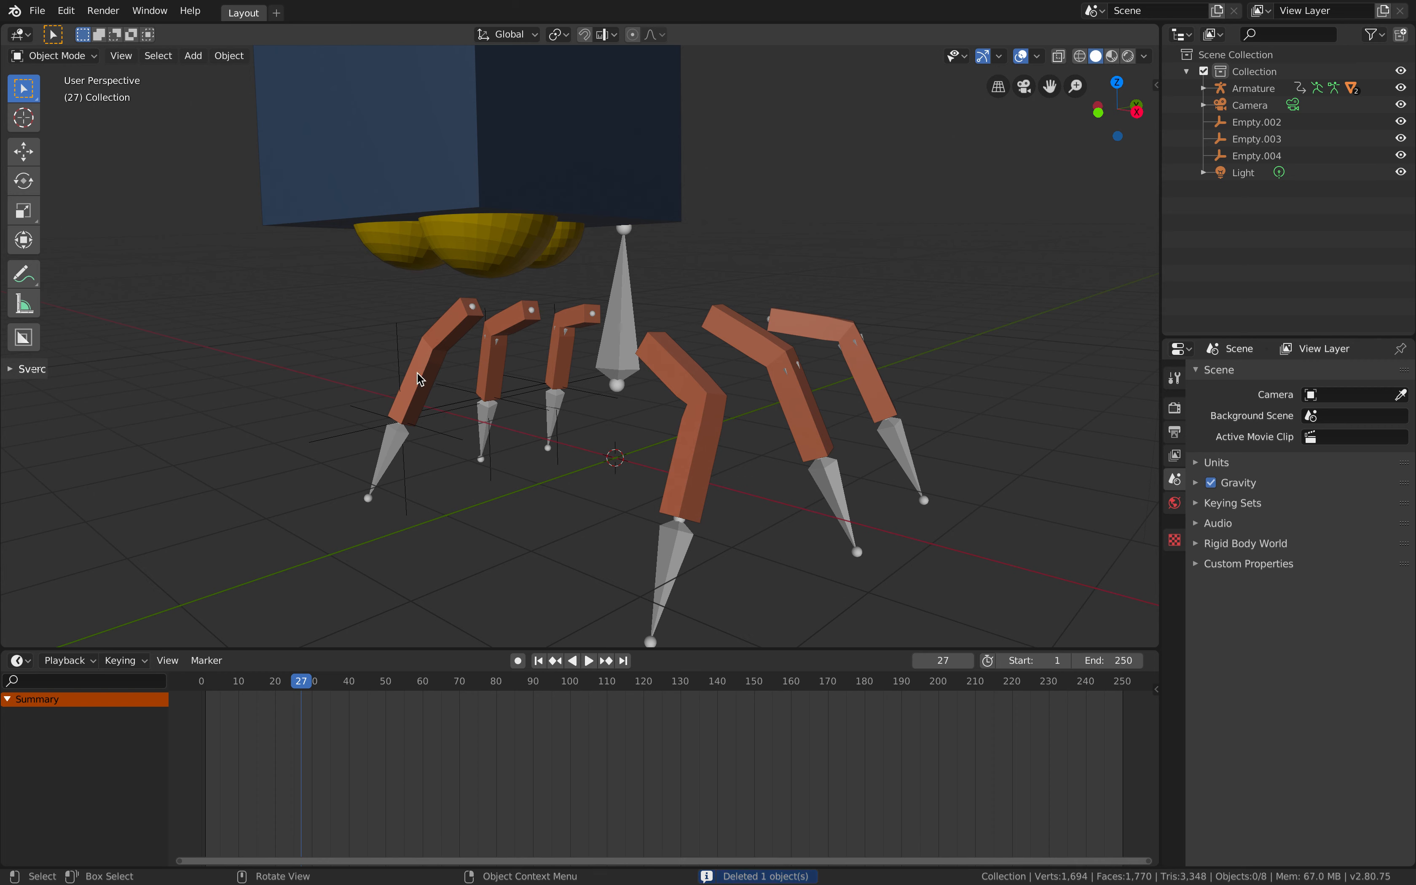
Step: Delete the Empty.002 control at the front leg on the opposite side
{"action": "left_click", "coordinate": [403, 352]}
{"action": "key", "text": "x"}
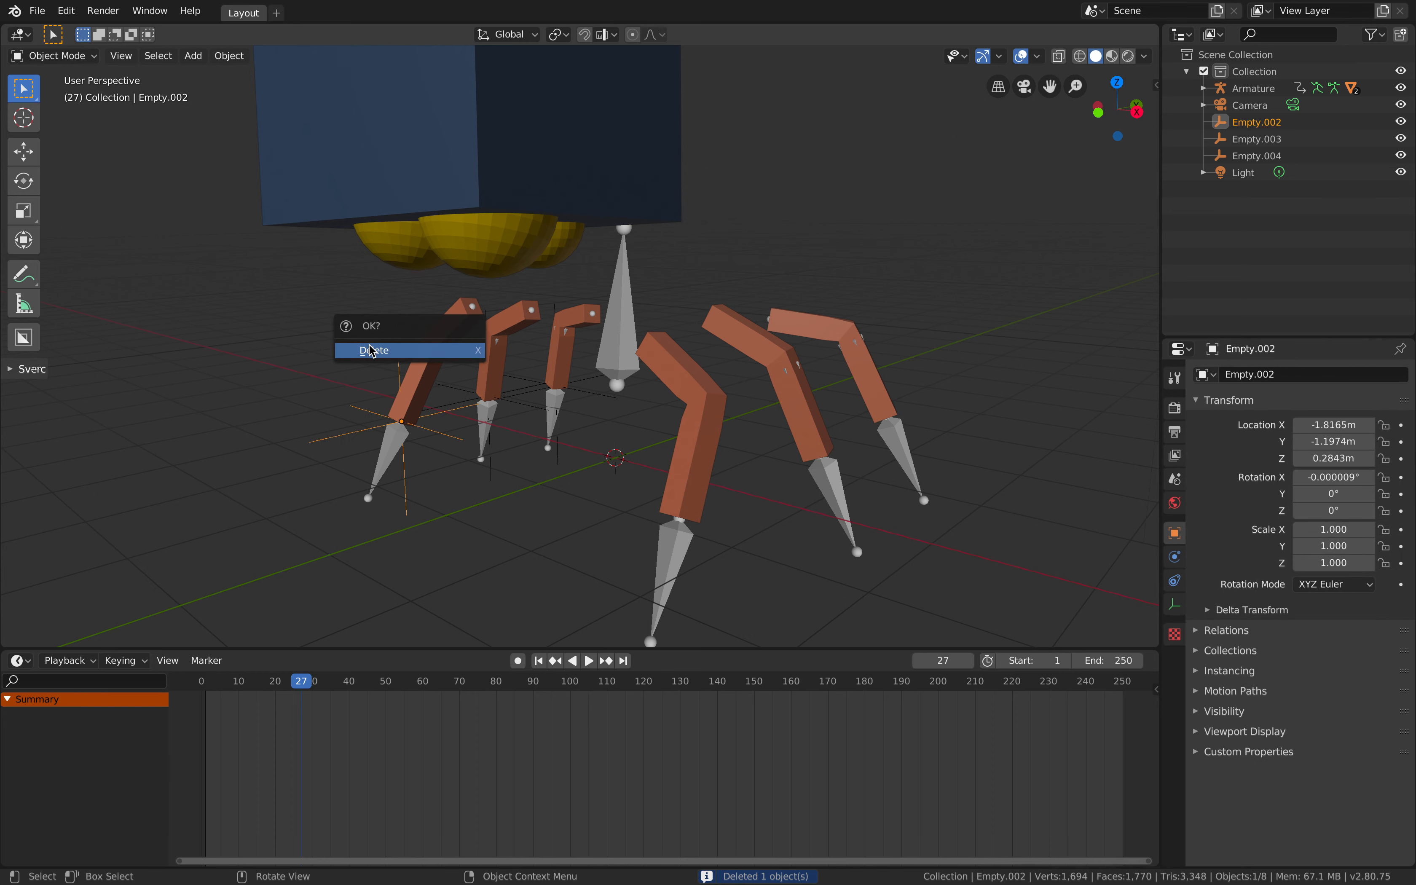
{"action": "left_click", "coordinate": [373, 350]}
Step: Delete the last two leg control empties, Empty.003 and Empty.004
{"action": "left_click", "coordinate": [491, 468]}
{"action": "key", "text": "g"}
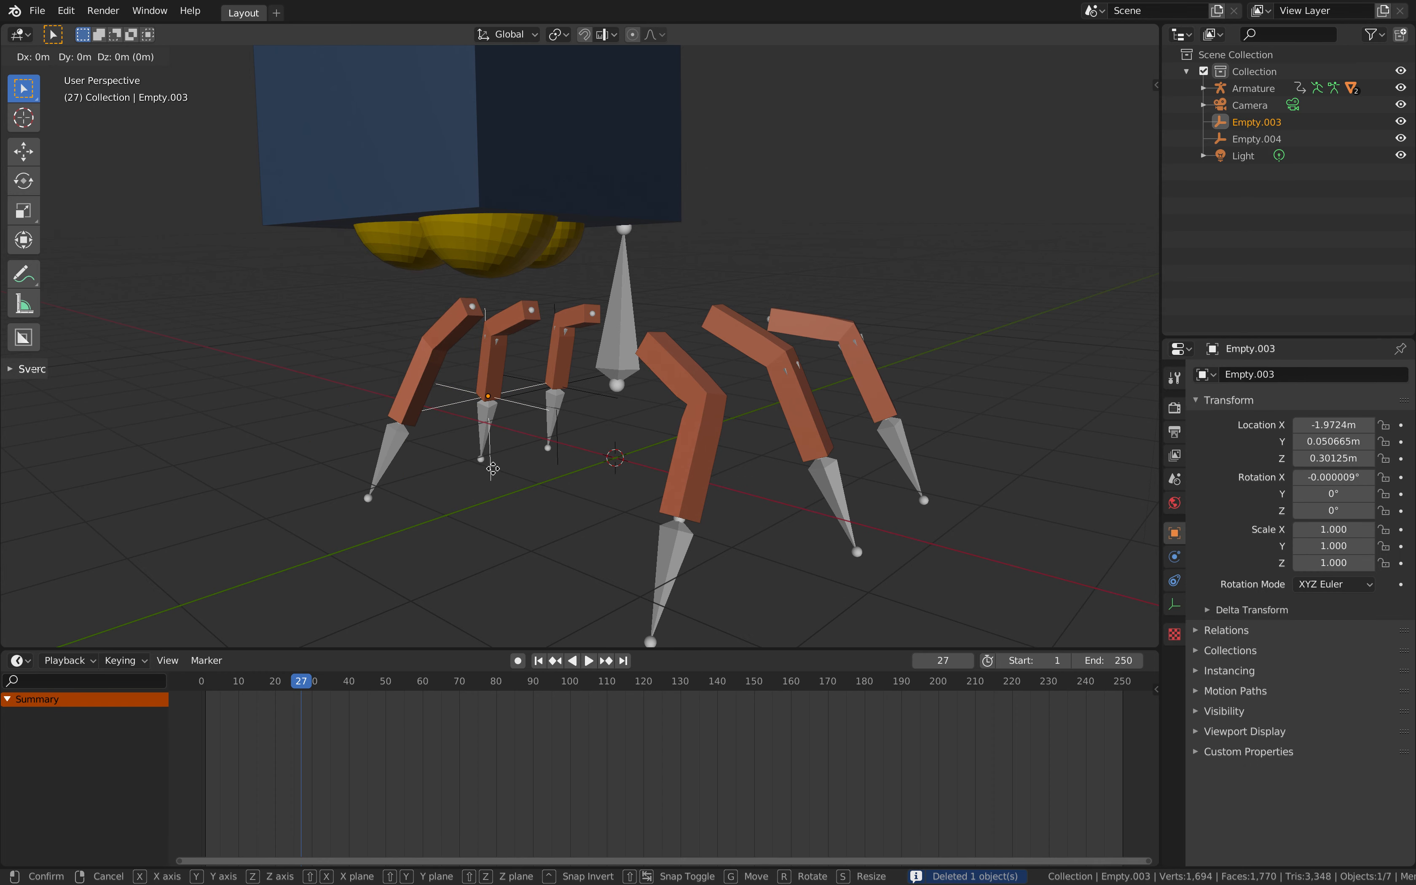
{"action": "left_click", "coordinate": [510, 473]}
{"action": "key", "text": "g"}
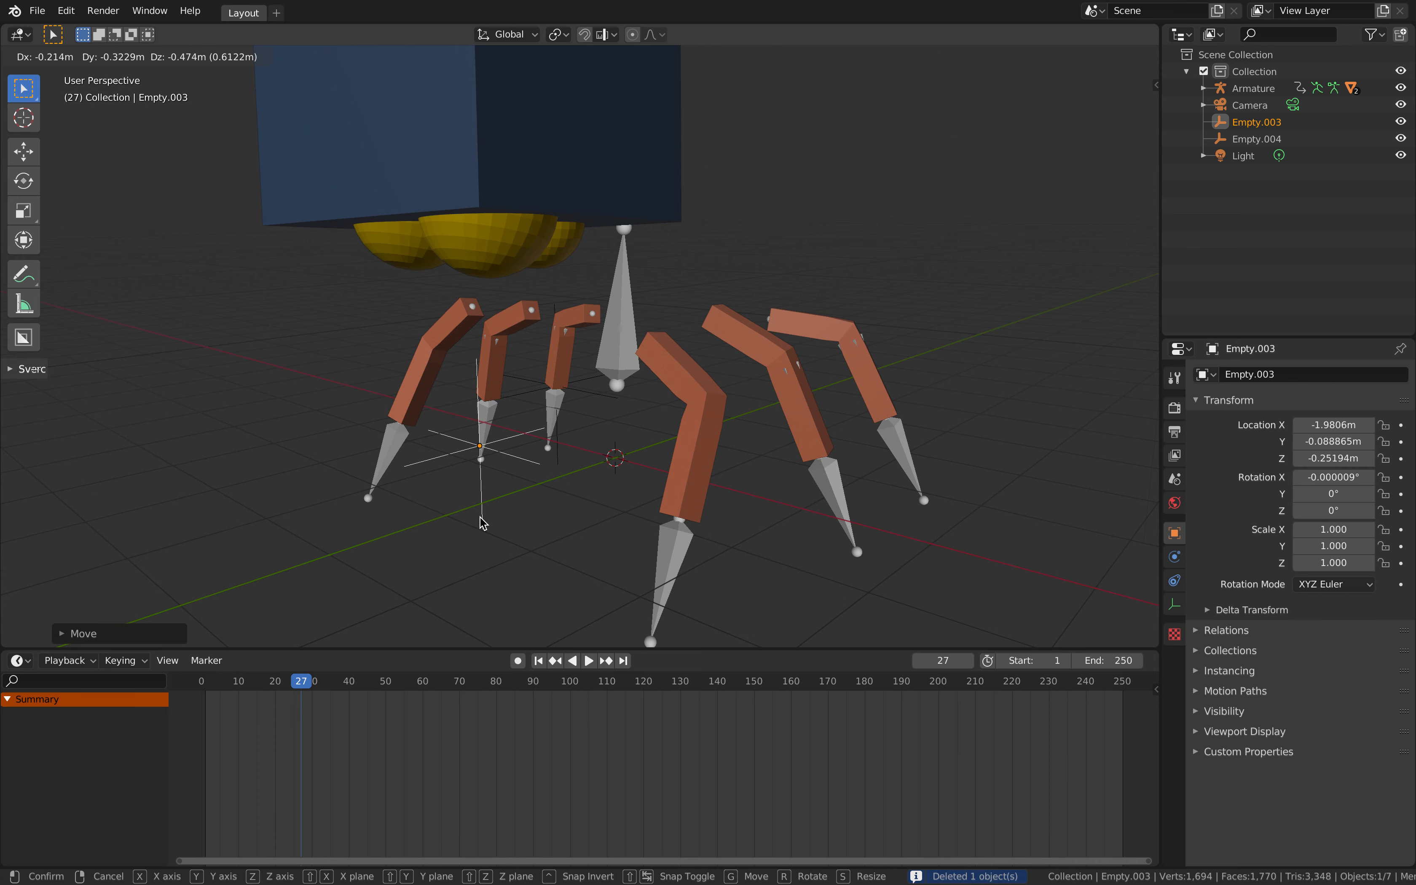
{"action": "left_click", "coordinate": [483, 522]}
{"action": "key", "text": "x"}
{"action": "left_click", "coordinate": [480, 515]}
{"action": "left_click", "coordinate": [562, 483]}
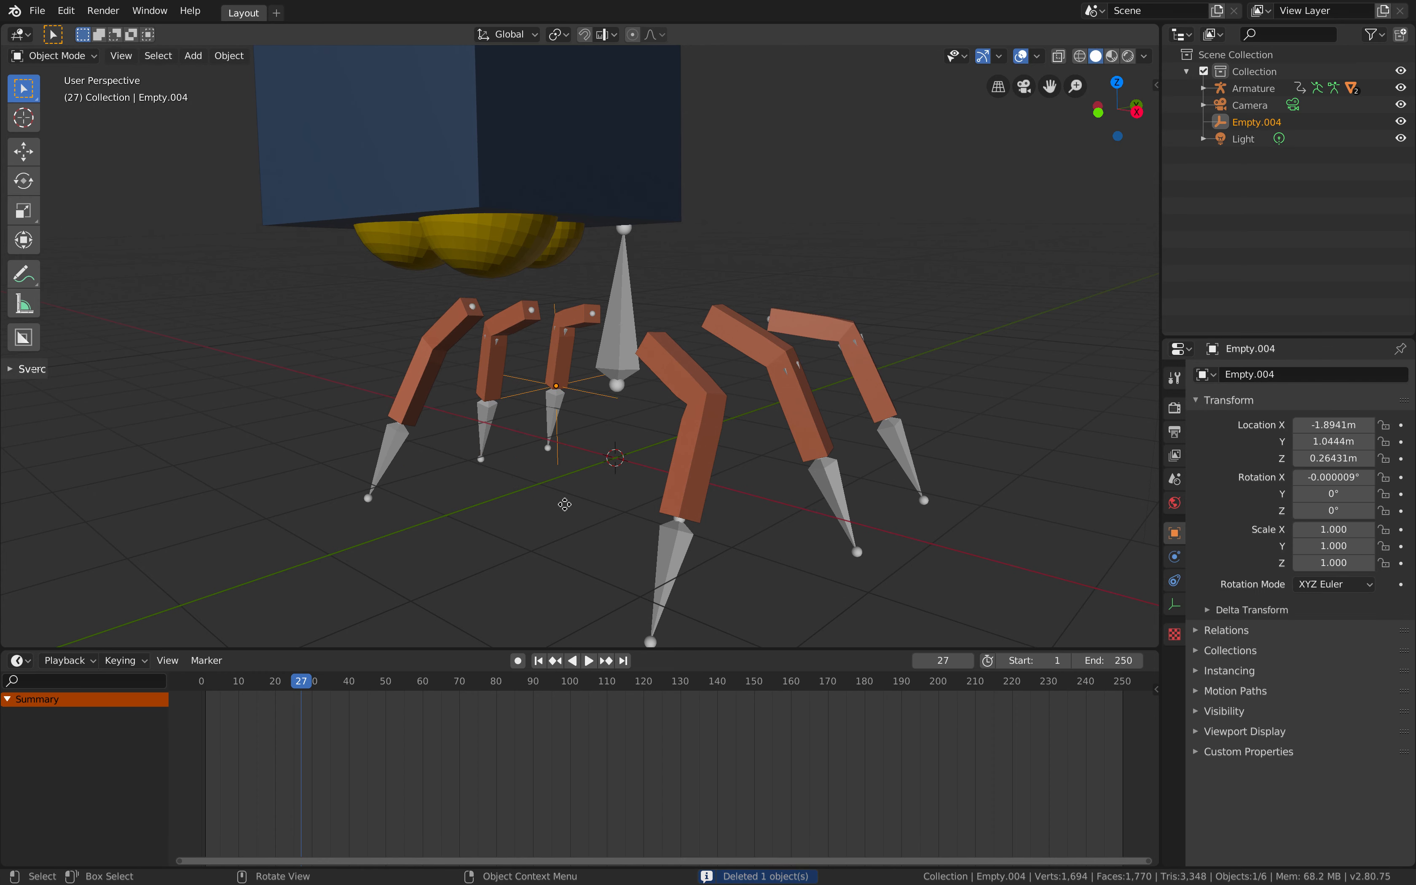
{"action": "key", "text": "x"}
{"action": "left_click", "coordinate": [562, 509]}
Step: Play the animation without the control empties, checking whether the legs still move
{"action": "key", "text": "space"}
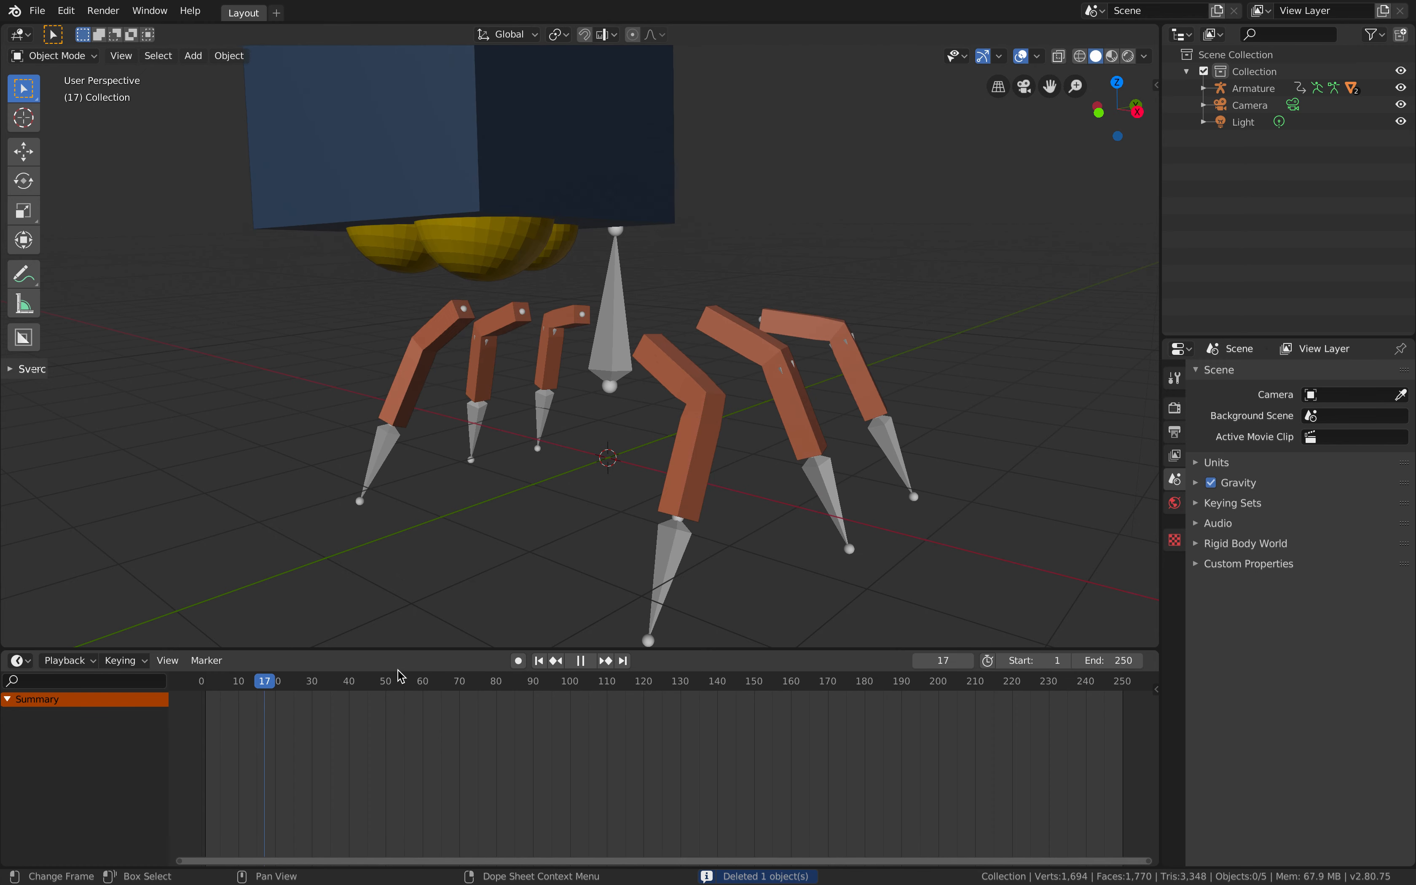
{"action": "key", "text": "Escape"}
{"action": "middle_click_drag", "start_coordinate": [549, 489], "coordinate": [619, 392]}
Step: Select the leg mesh, then play and scrub the animation to examine the leg motion from different angles
{"action": "left_click", "coordinate": [743, 364]}
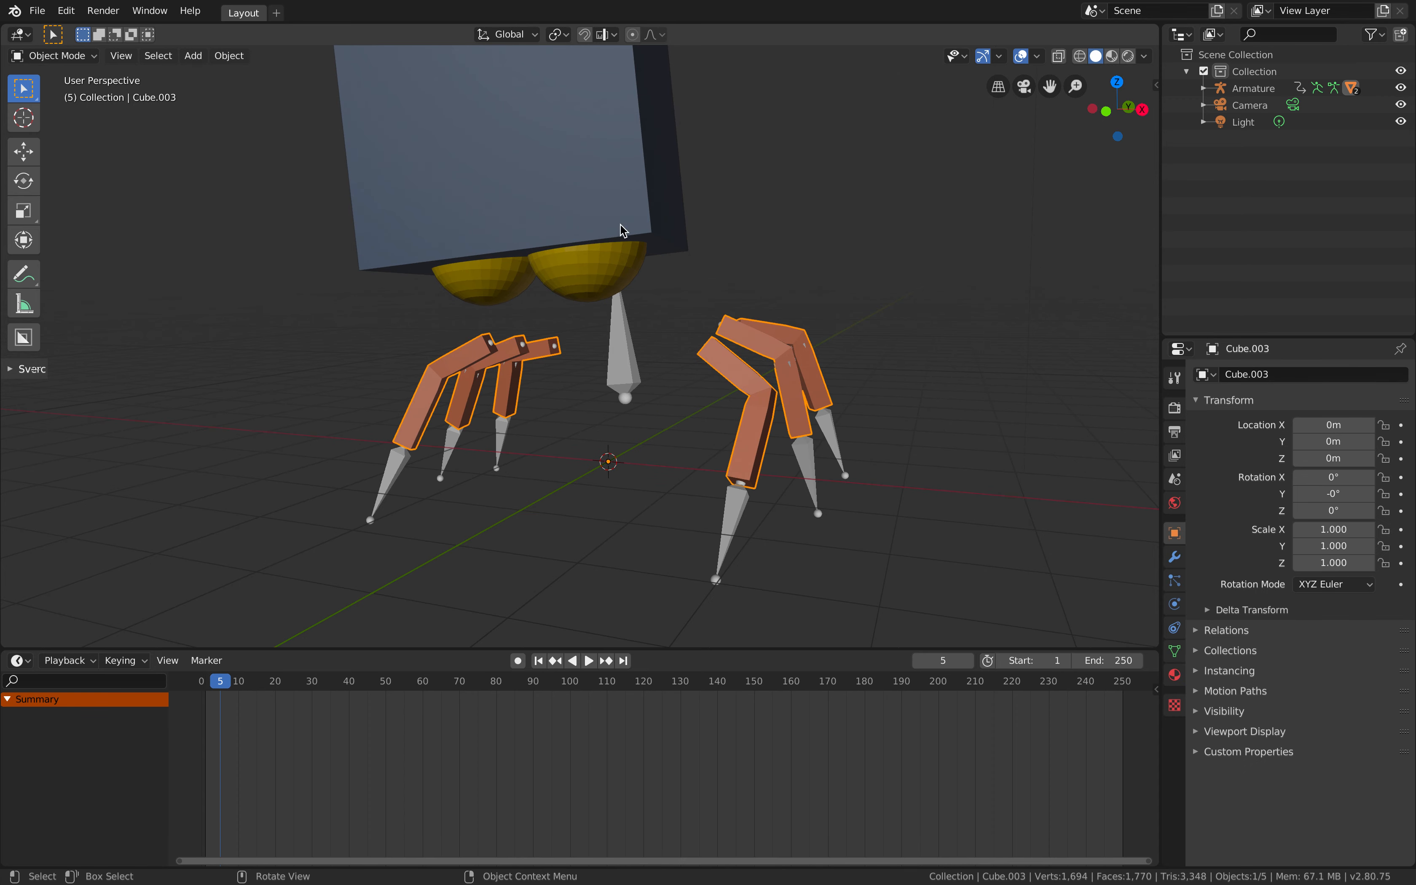
{"action": "key", "text": "space"}
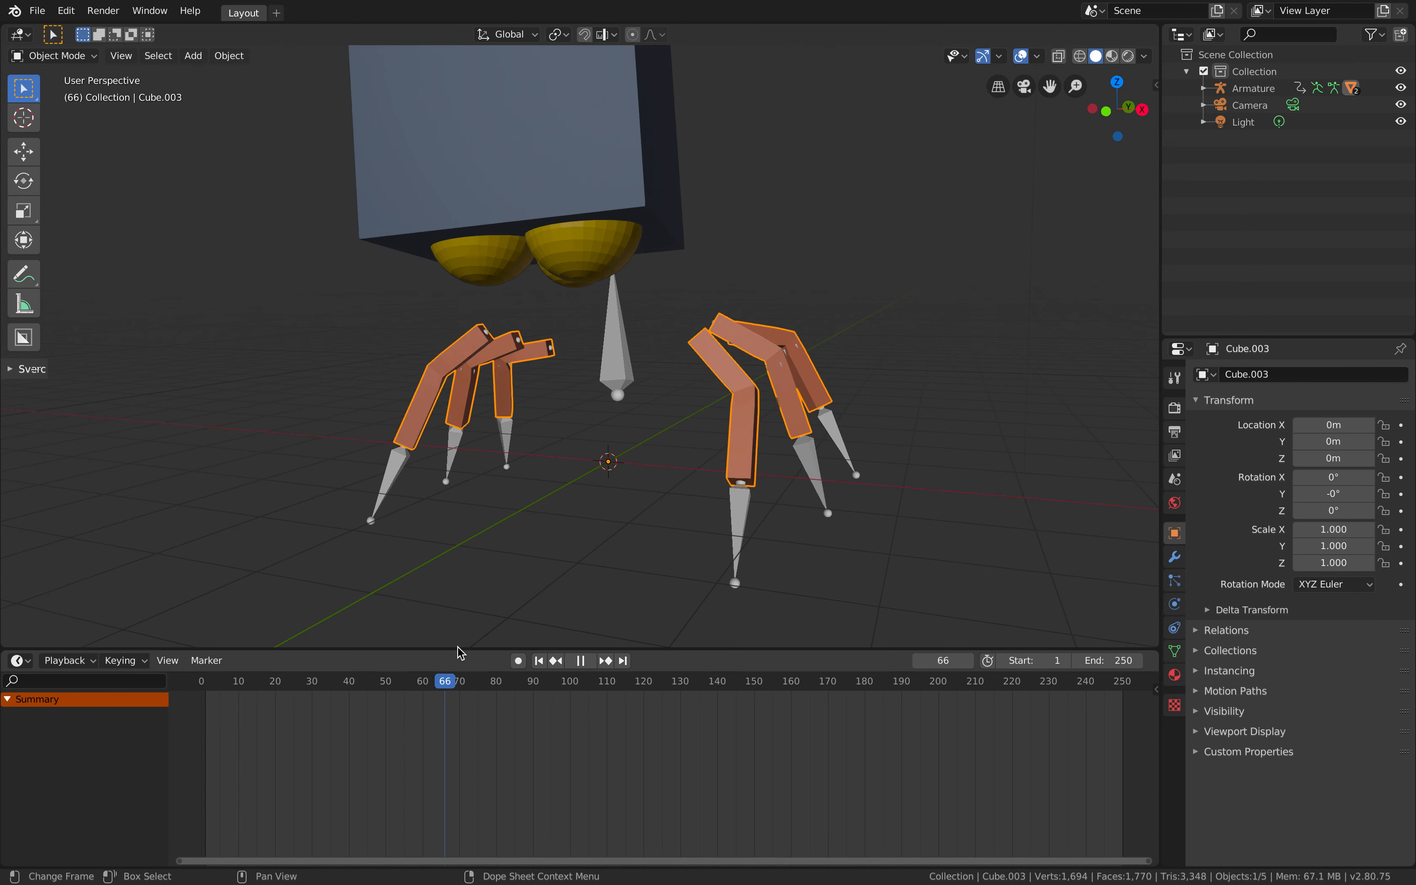
{"action": "key", "text": "space"}
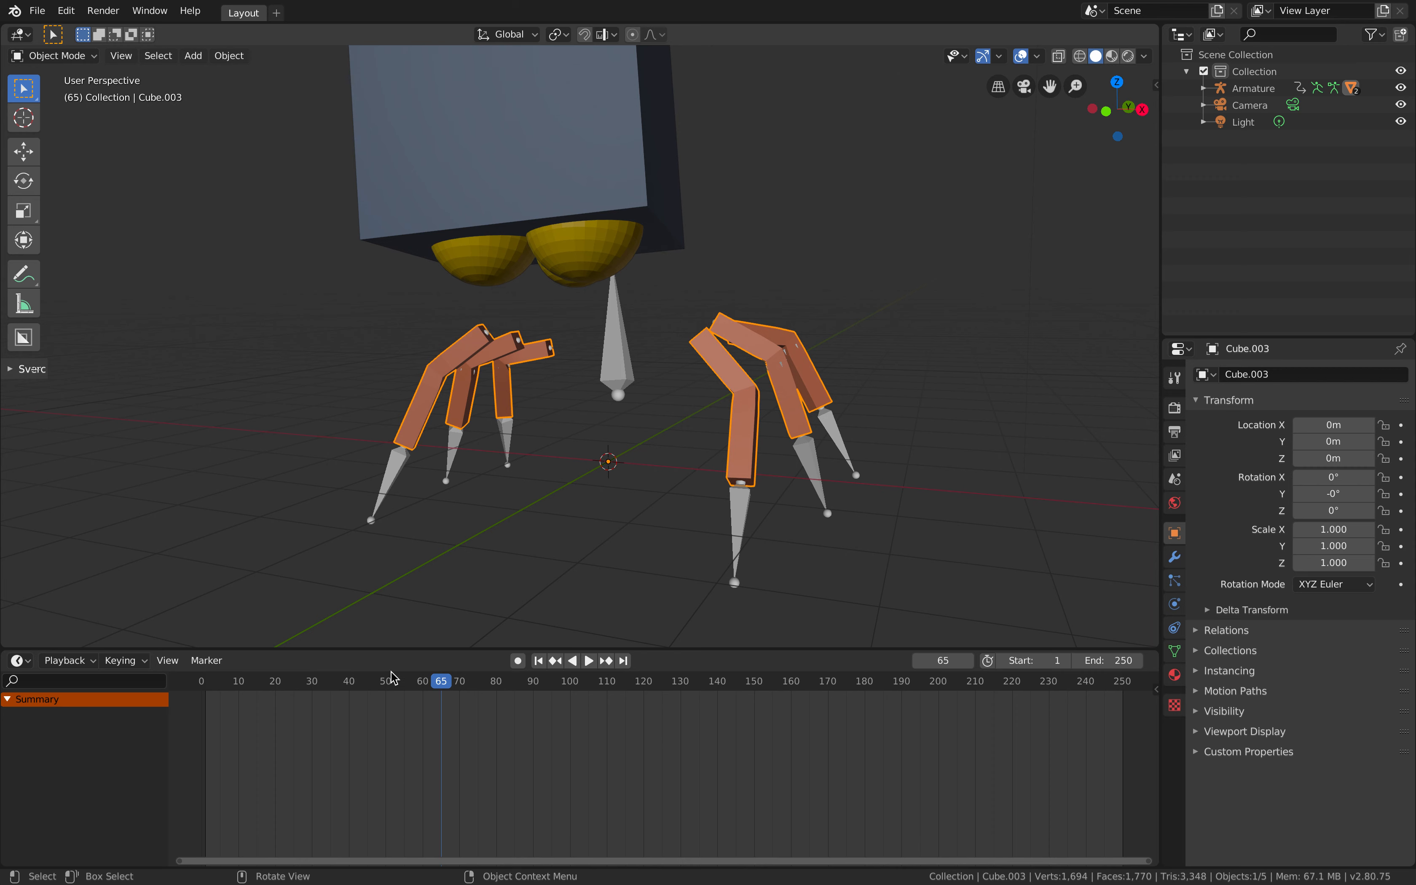
{"action": "key", "text": "shift+ctrl+space"}
{"action": "left_click_drag", "start_coordinate": [484, 688], "coordinate": [431, 651]}
{"action": "key", "text": "space"}
{"action": "mouse_move", "coordinate": [598, 416]}
{"action": "middle_mouse_down"}
{"action": "mouse_move", "coordinate": [687, 418]}
{"action": "mouse_move", "coordinate": [579, 429]}
{"action": "middle_mouse_up"}
{"action": "key", "text": "space"}
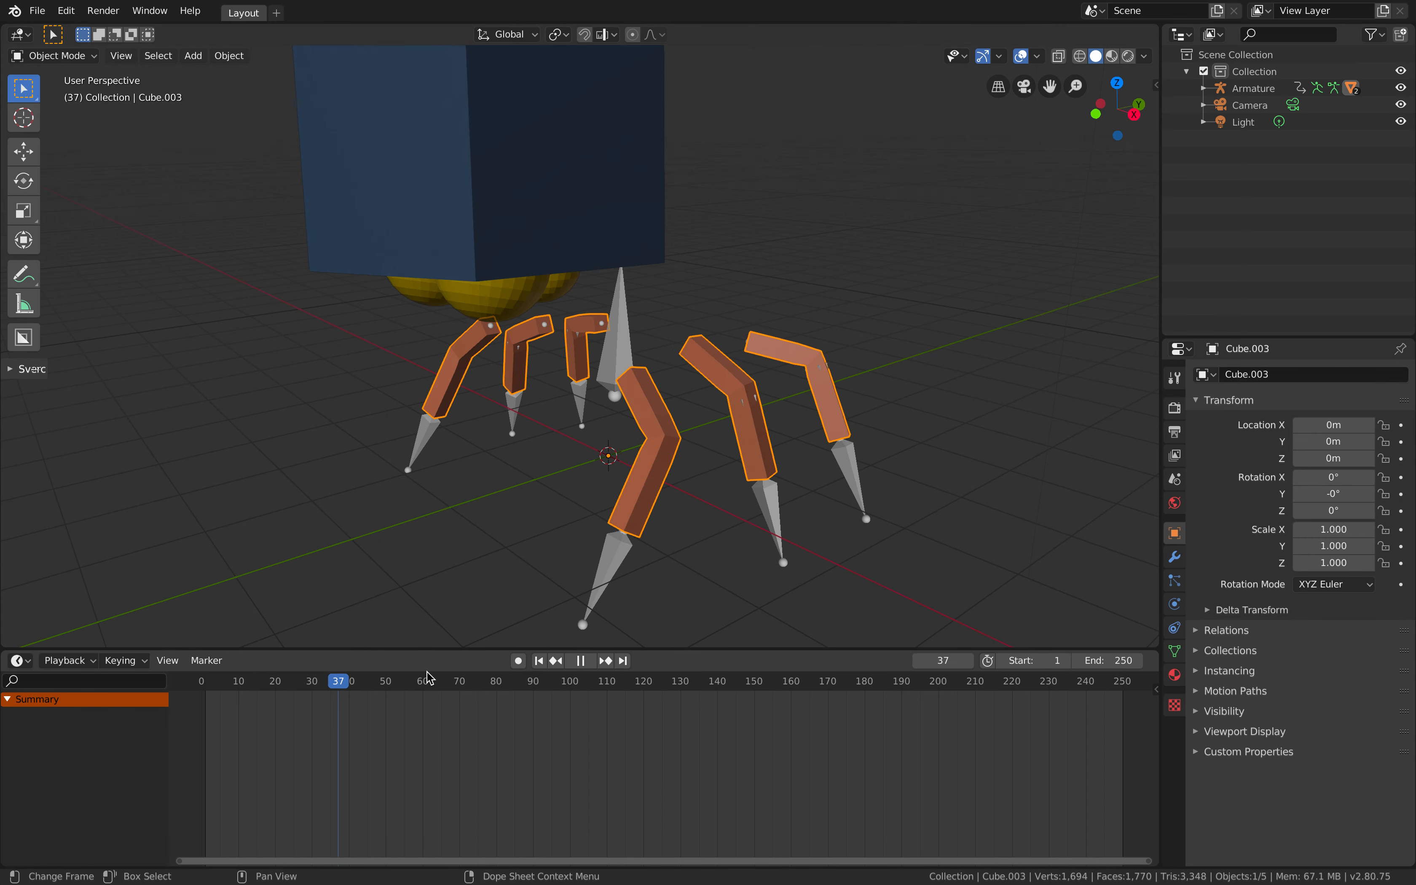
{"action": "key", "text": "space"}
Step: Select the cube body and replay the animation, examining how the body moves over the legs
{"action": "left_click", "coordinate": [577, 211]}
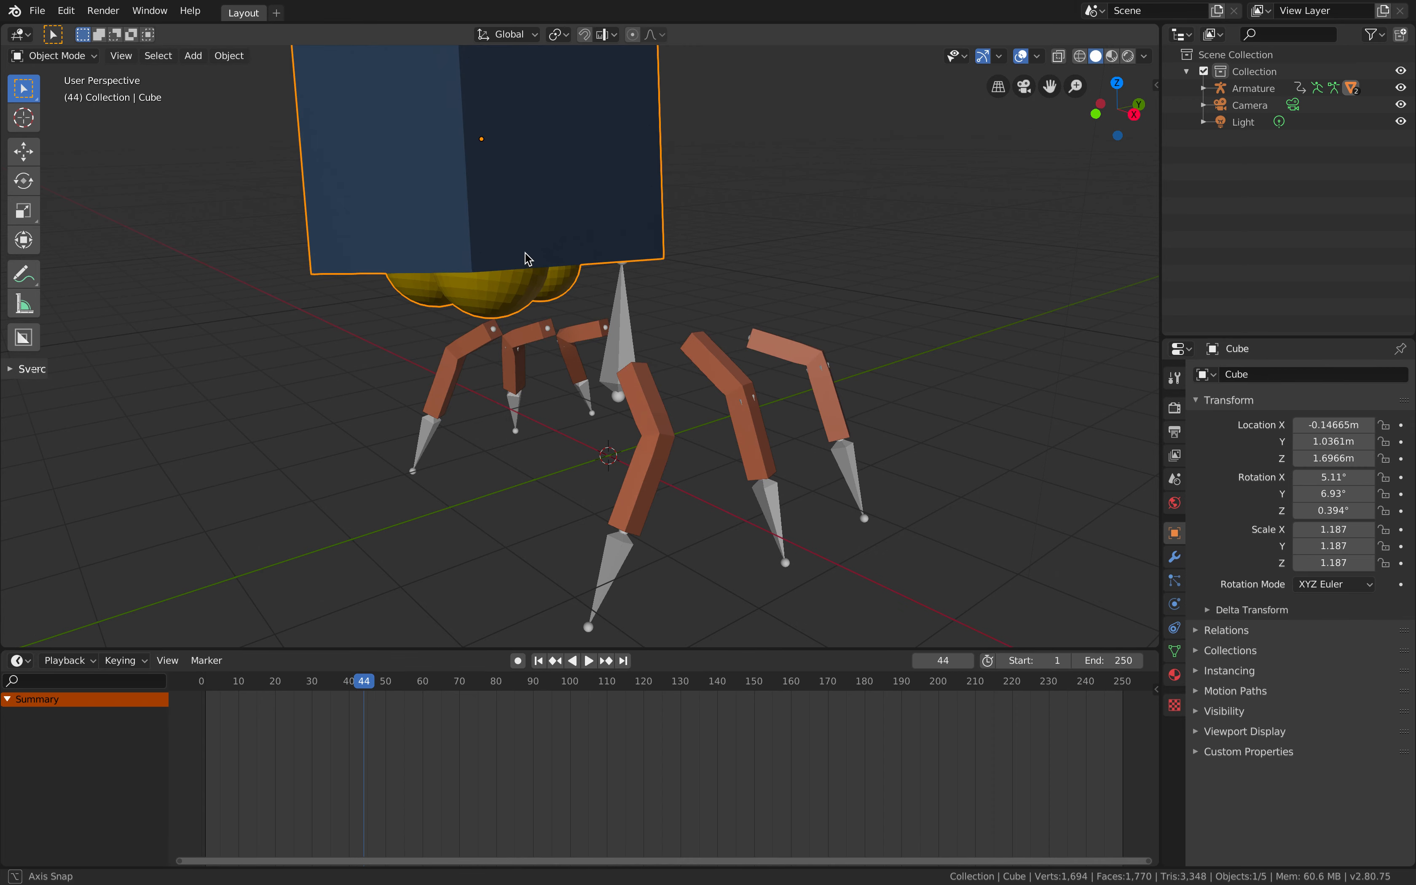
{"action": "middle_click_drag", "start_coordinate": [526, 256], "coordinate": [521, 239]}
{"action": "left_click_drag", "start_coordinate": [358, 680], "coordinate": [283, 660]}
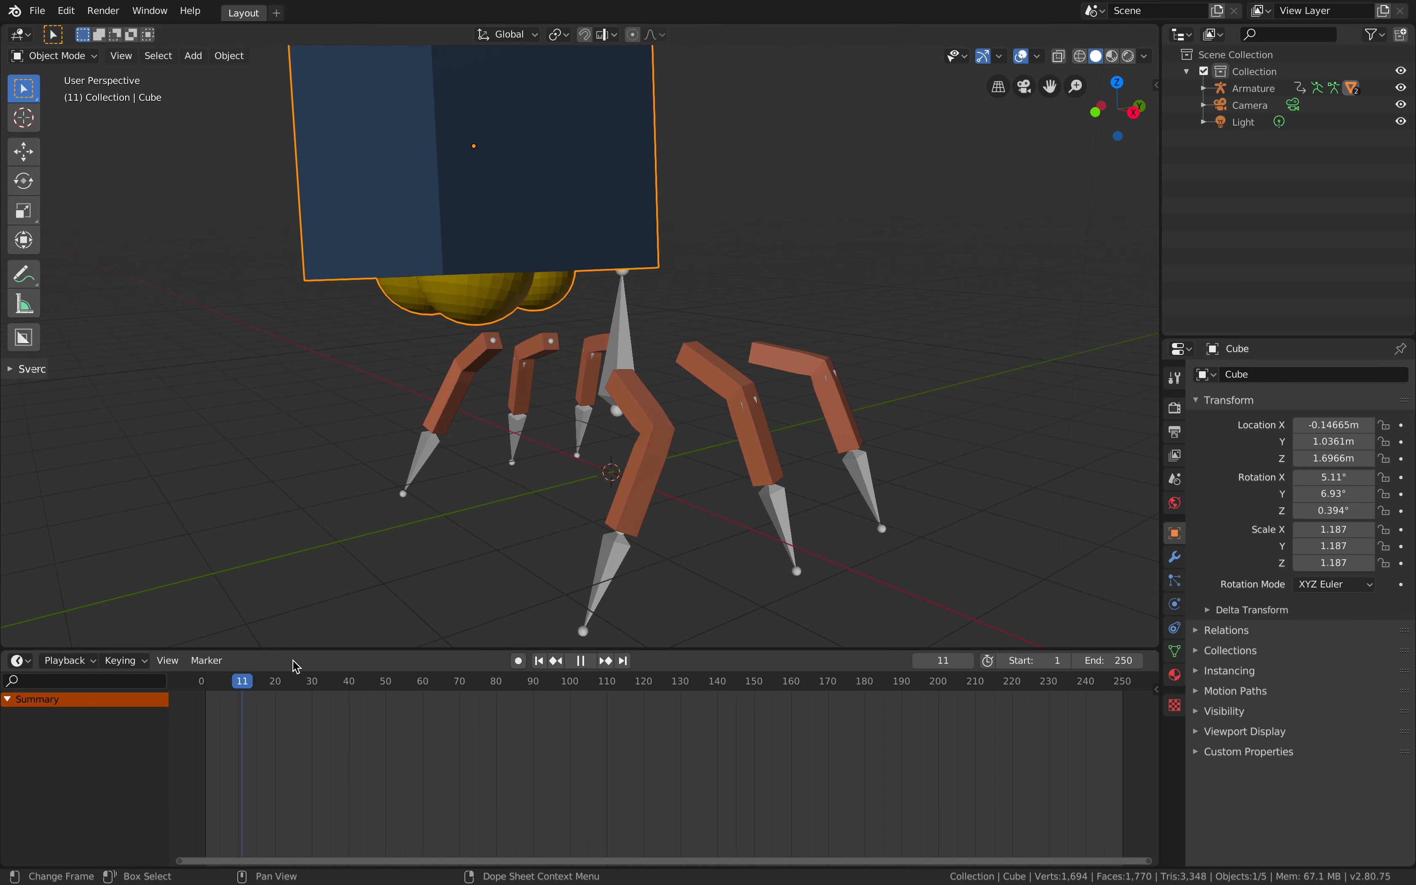
{"action": "key", "text": "Escape"}
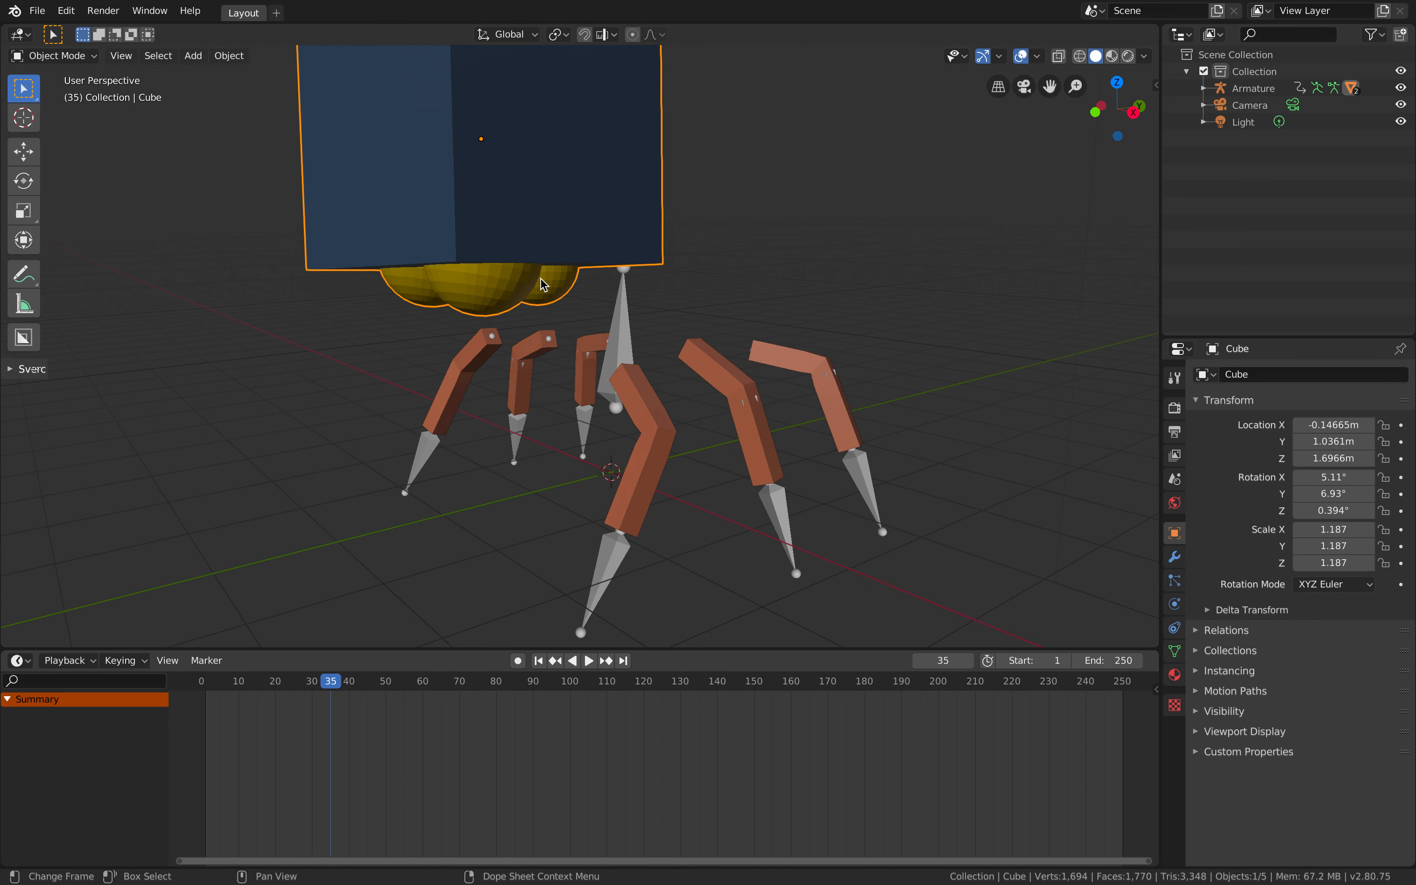
{"action": "middle_click_drag", "start_coordinate": [729, 260], "coordinate": [777, 258]}
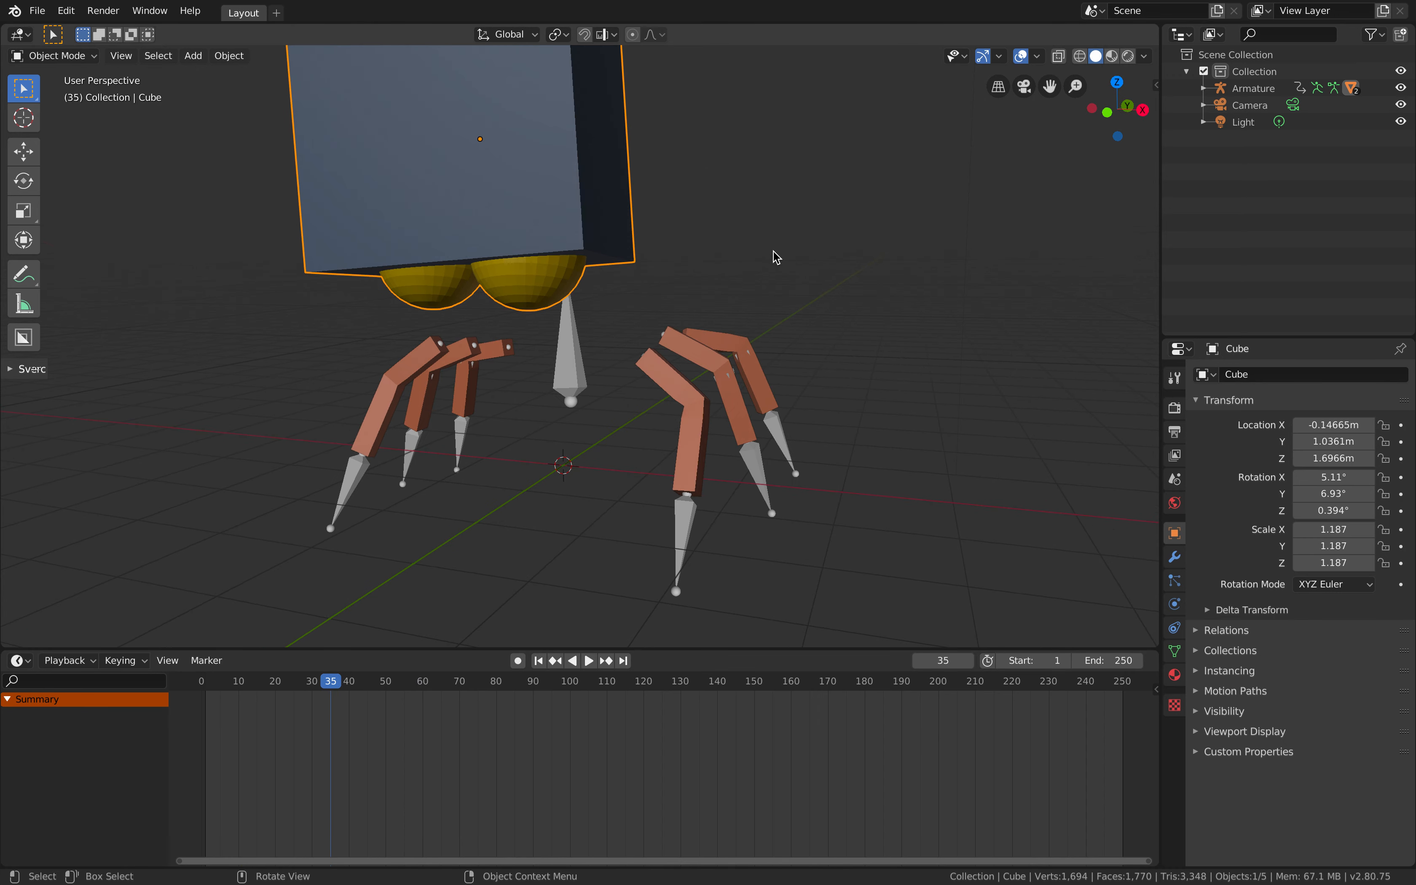